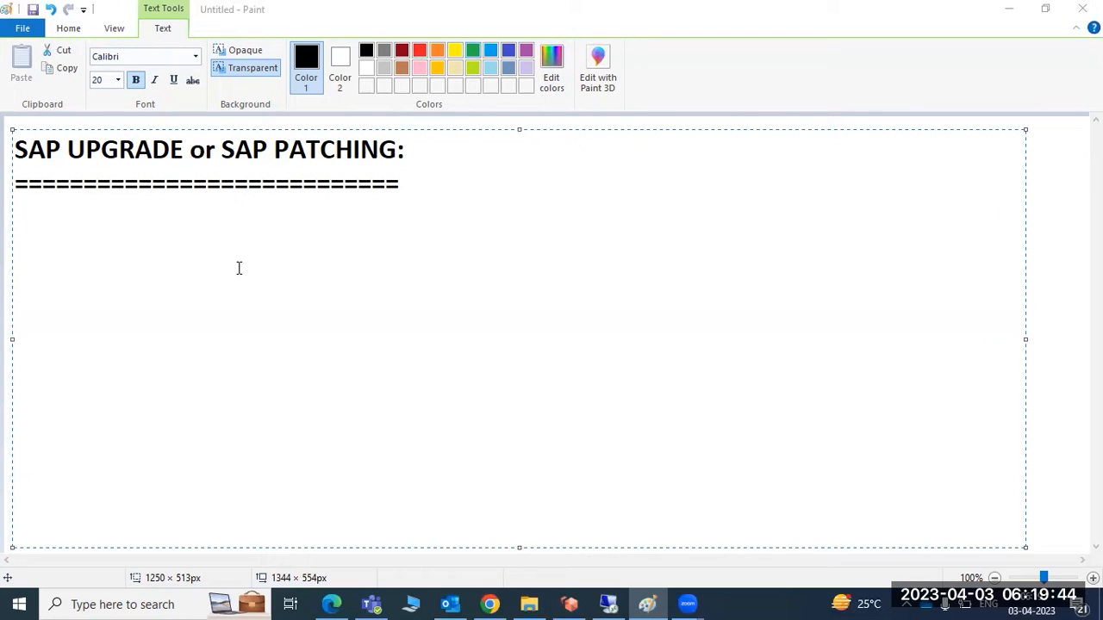
Step: Write SNOTE, SUPPORT PACK and SUPPORT PACK STACK on separate lines below the heading
{"action": "left_click", "coordinate": [236, 269]}
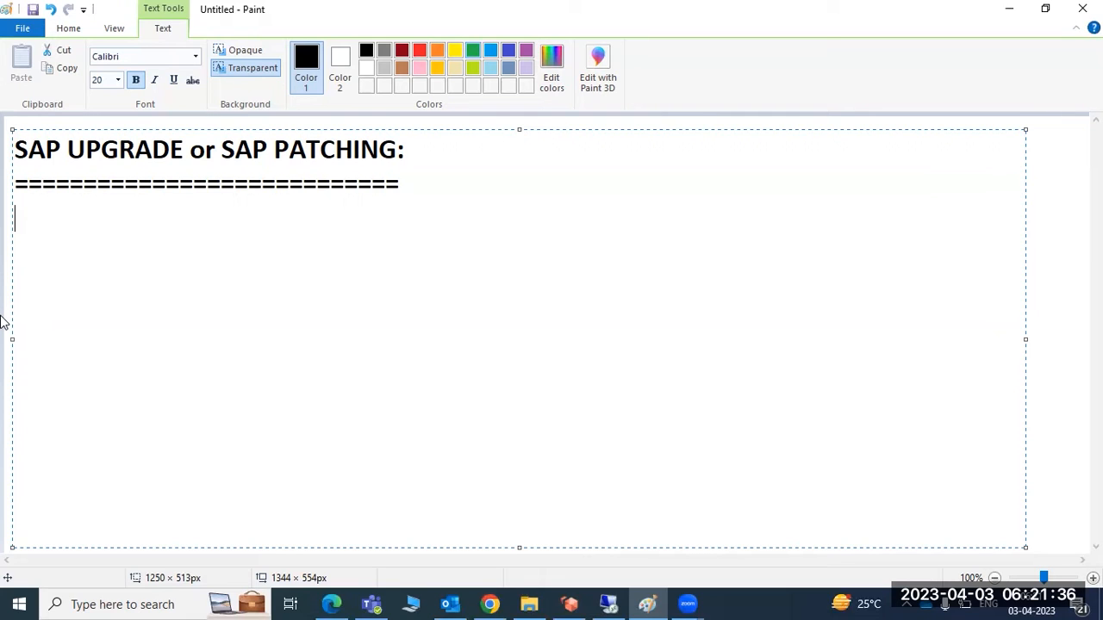
{"action": "type", "text": "SNOTE"}
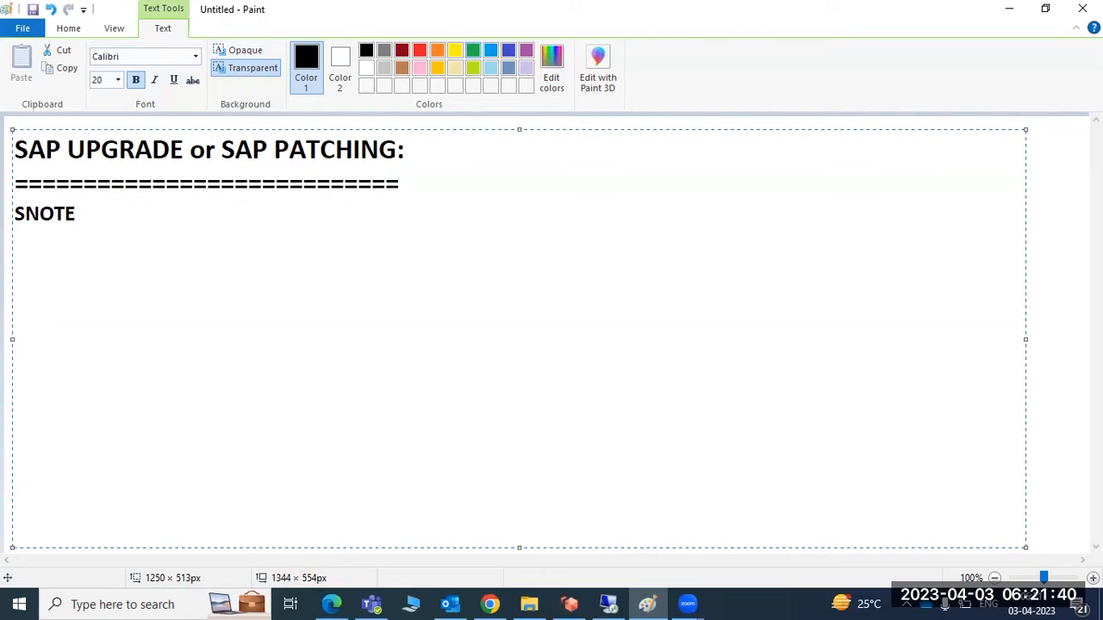
{"action": "key", "text": "Return"}
{"action": "type", "text": "SUPPORT "}
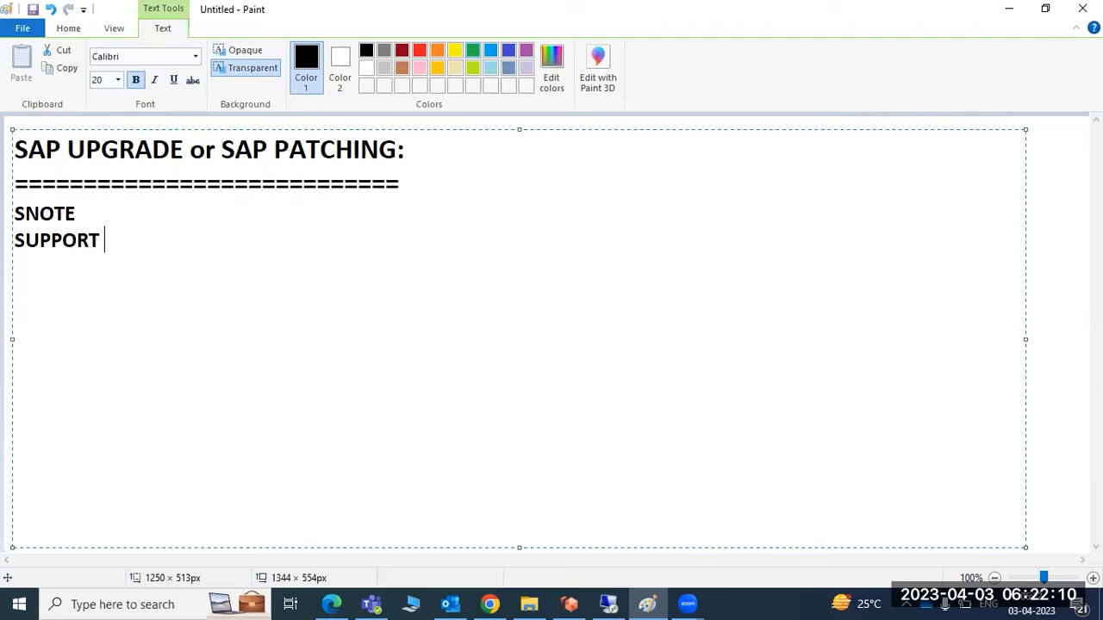
{"action": "type", "text": "PACK"}
{"action": "key", "text": "Return"}
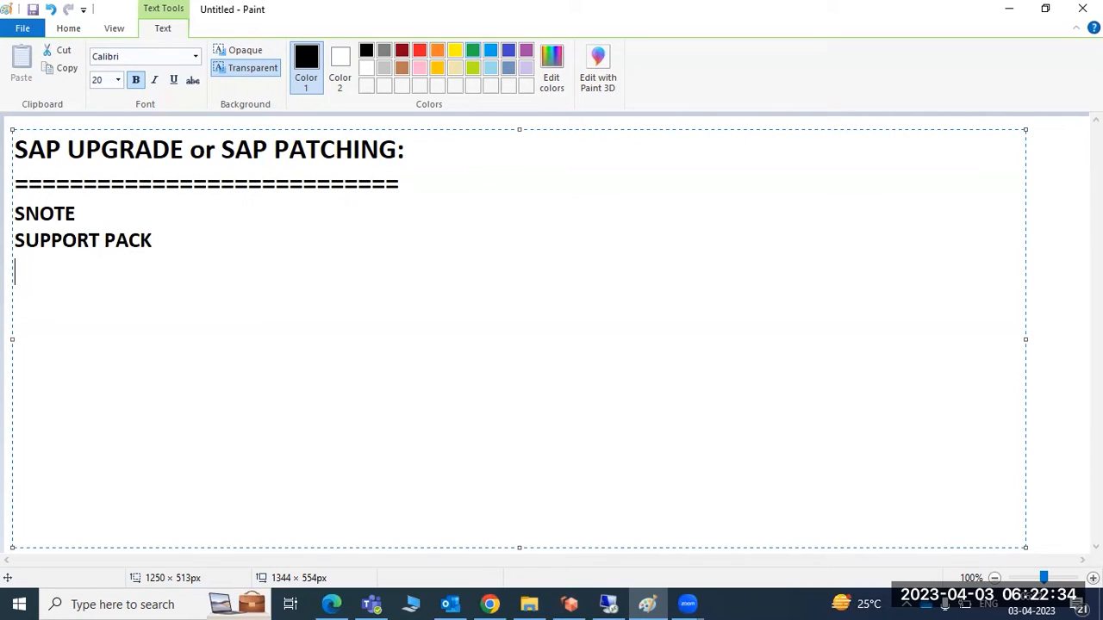
{"action": "type", "text": "SUPPORT "}
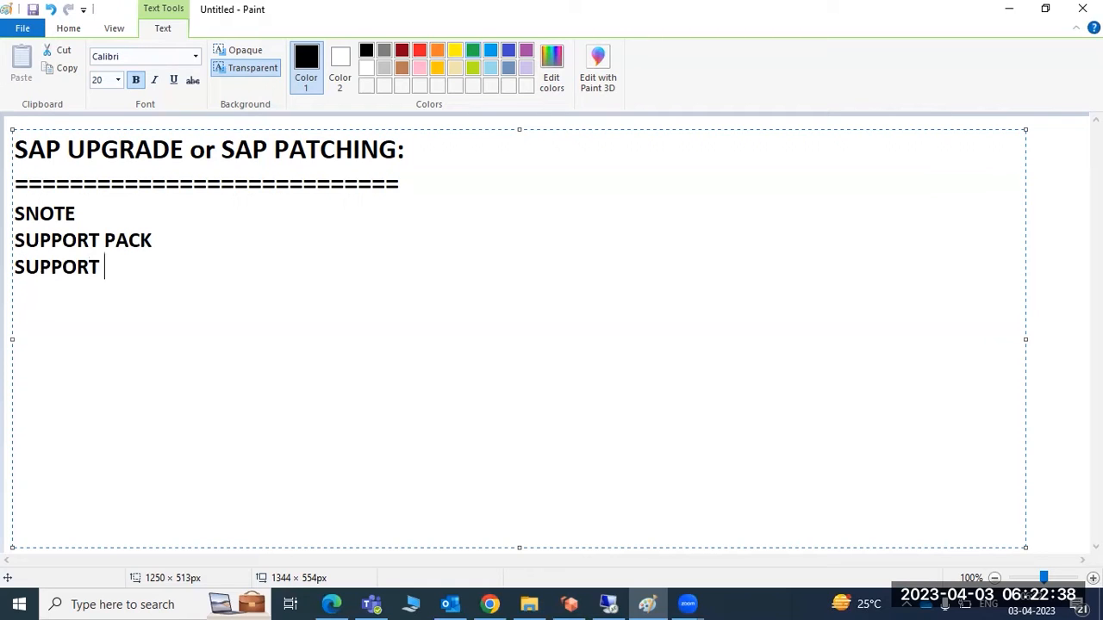
{"action": "type", "text": "PACK"}
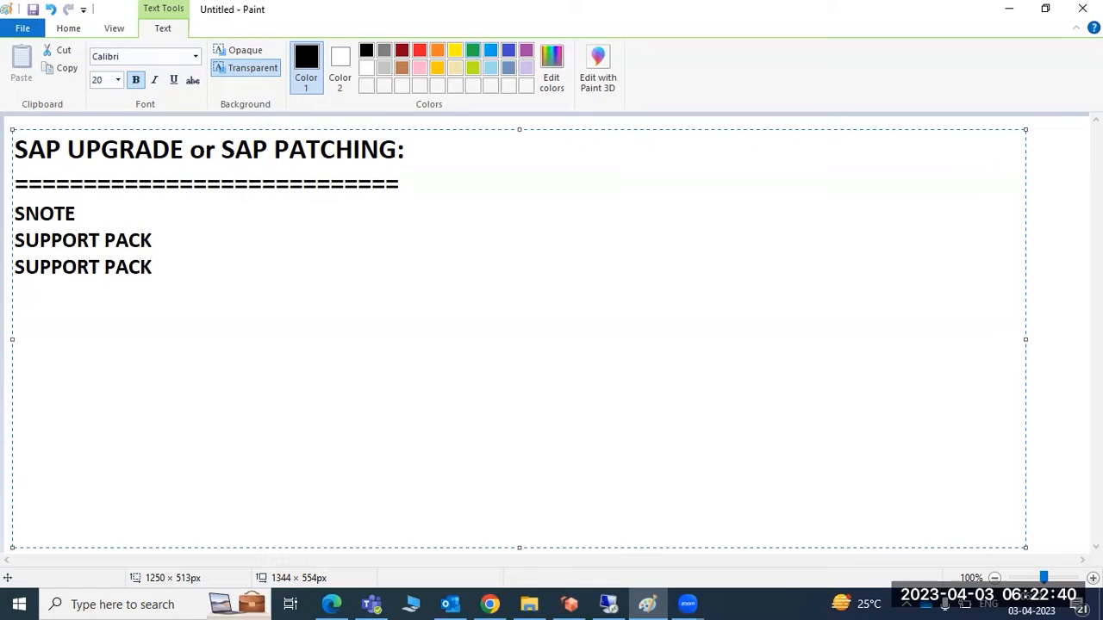
{"action": "type", "text": " STACK"}
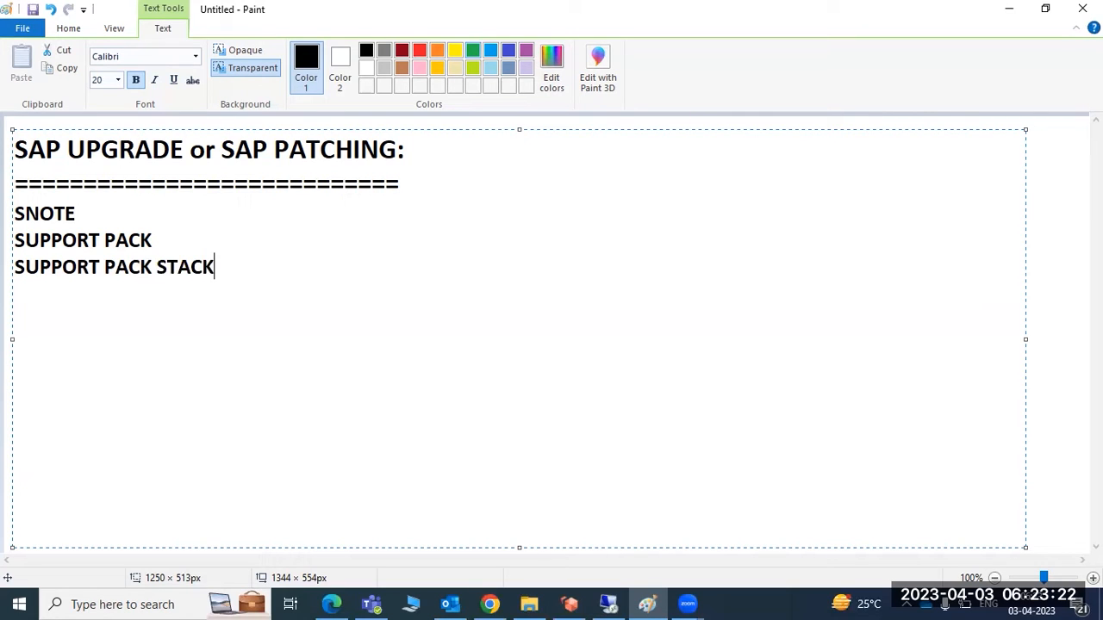
Step: Switch to the remote SAP Easy Access window and open System > Status
{"action": "left_click", "coordinate": [609, 605]}
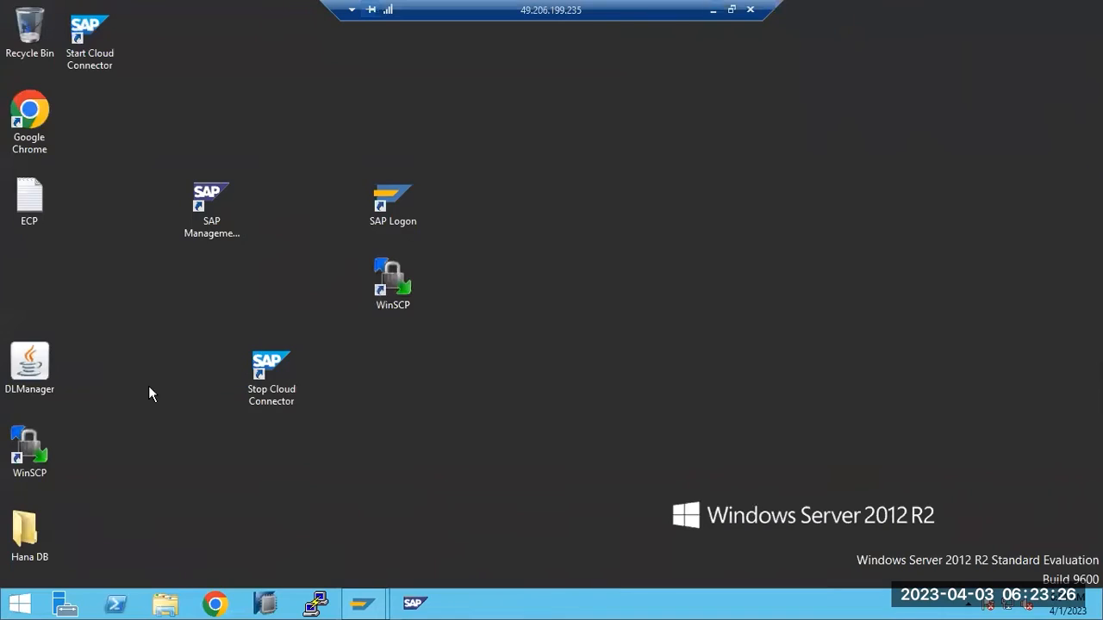
{"action": "left_click", "coordinate": [414, 519]}
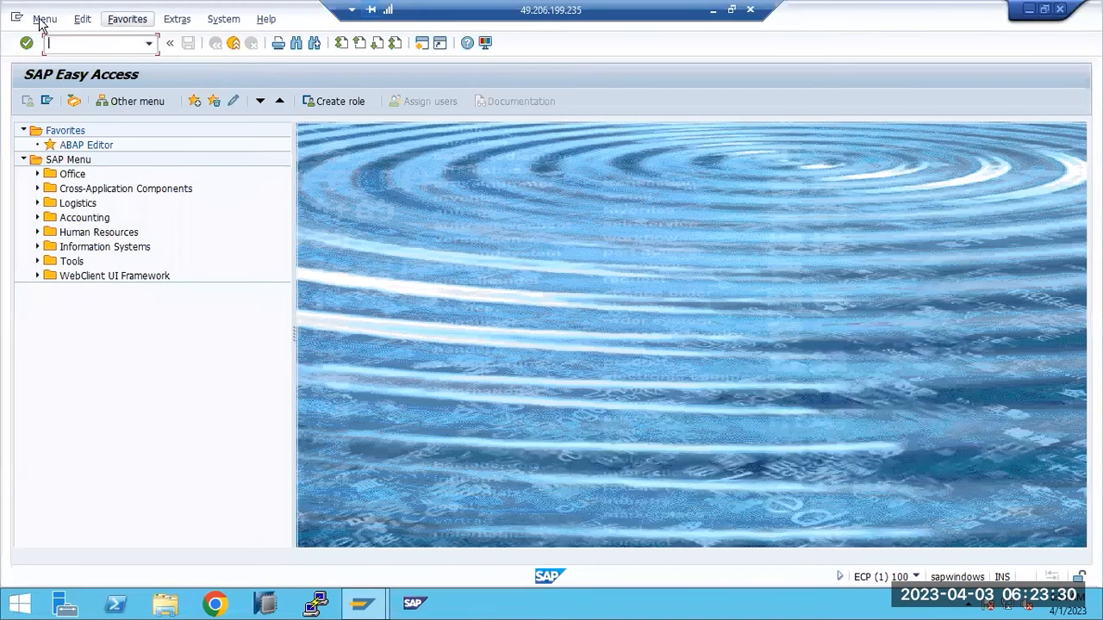
{"action": "left_click", "coordinate": [224, 19]}
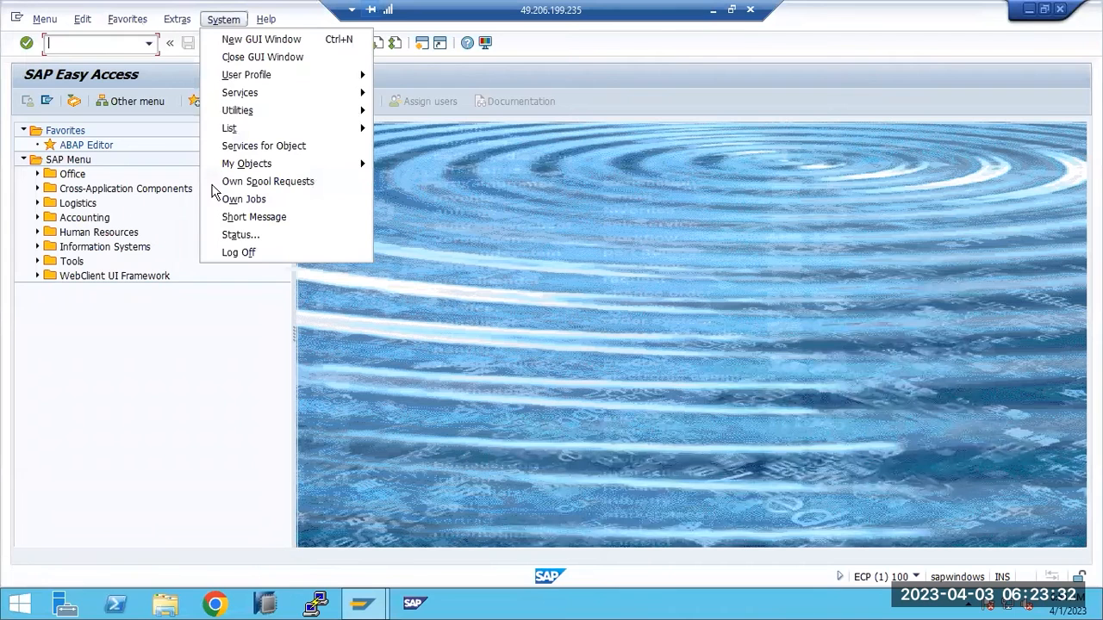
{"action": "left_click", "coordinate": [240, 237]}
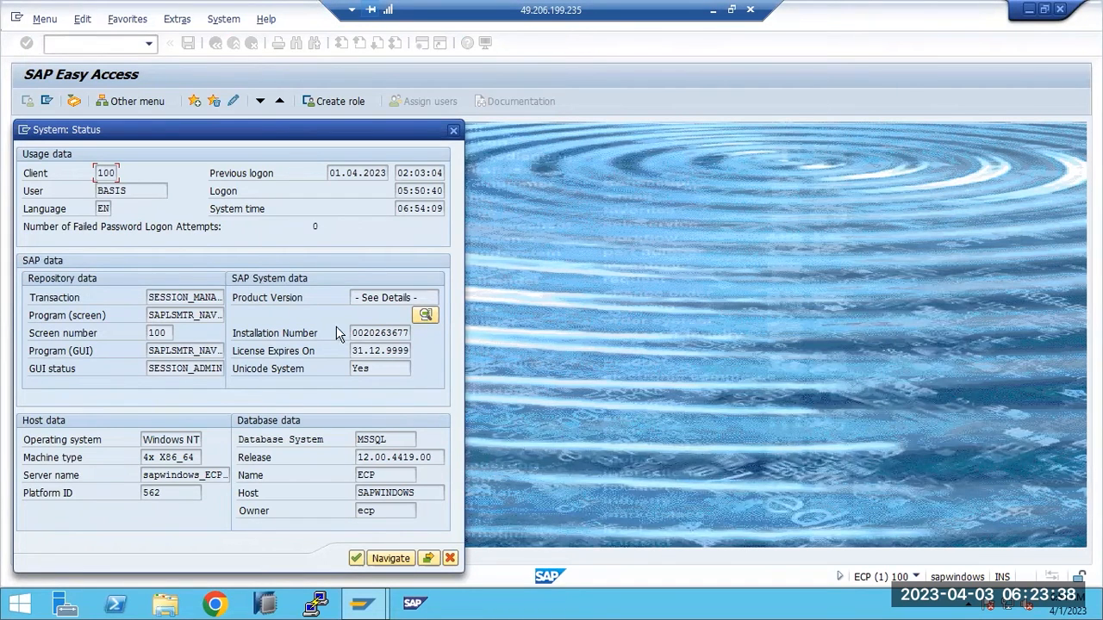
Step: Show the installed component versions and browse the SAP_GWFND, SAP_UI, ST-PI, SAP_BW and MDG_FND rows
{"action": "left_click", "coordinate": [425, 315]}
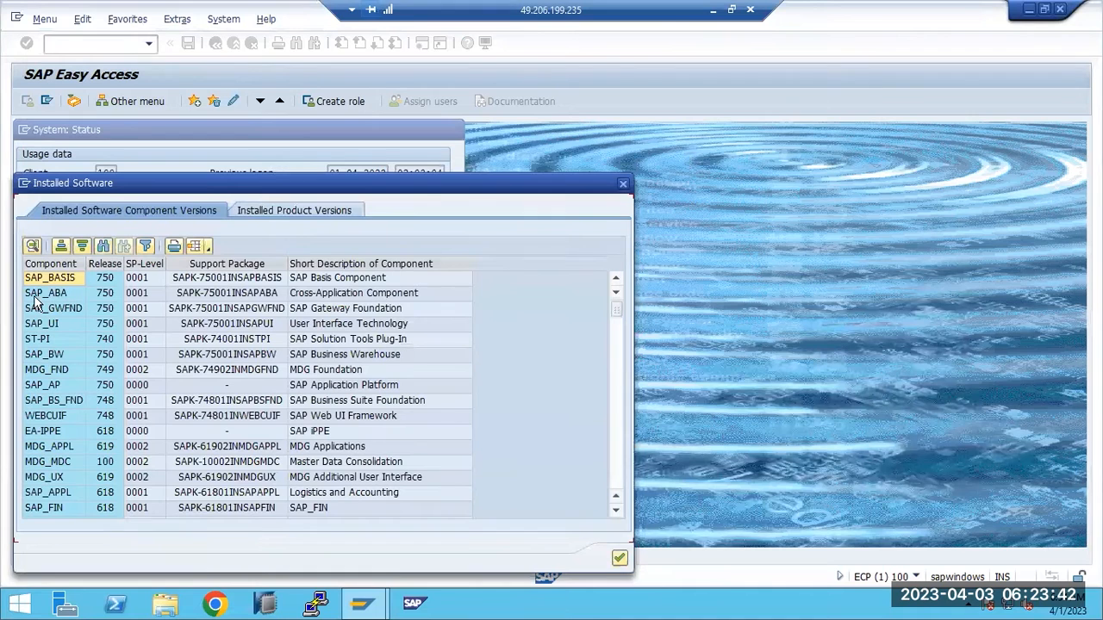
{"action": "left_click", "coordinate": [47, 307]}
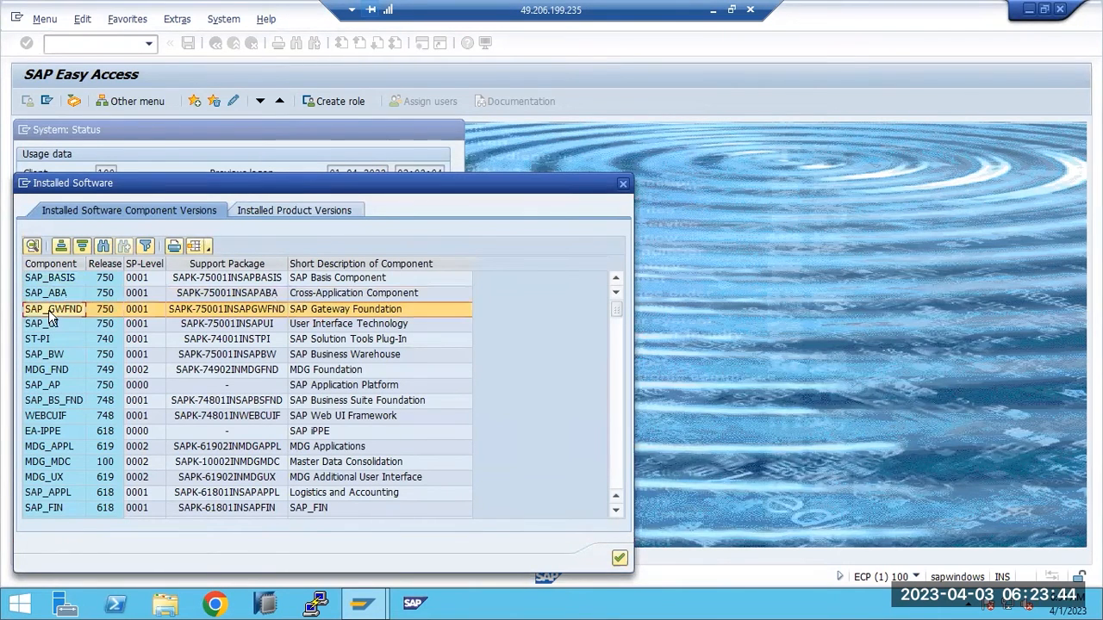
{"action": "left_click", "coordinate": [43, 324]}
{"action": "left_click", "coordinate": [50, 340]}
{"action": "left_click", "coordinate": [53, 355]}
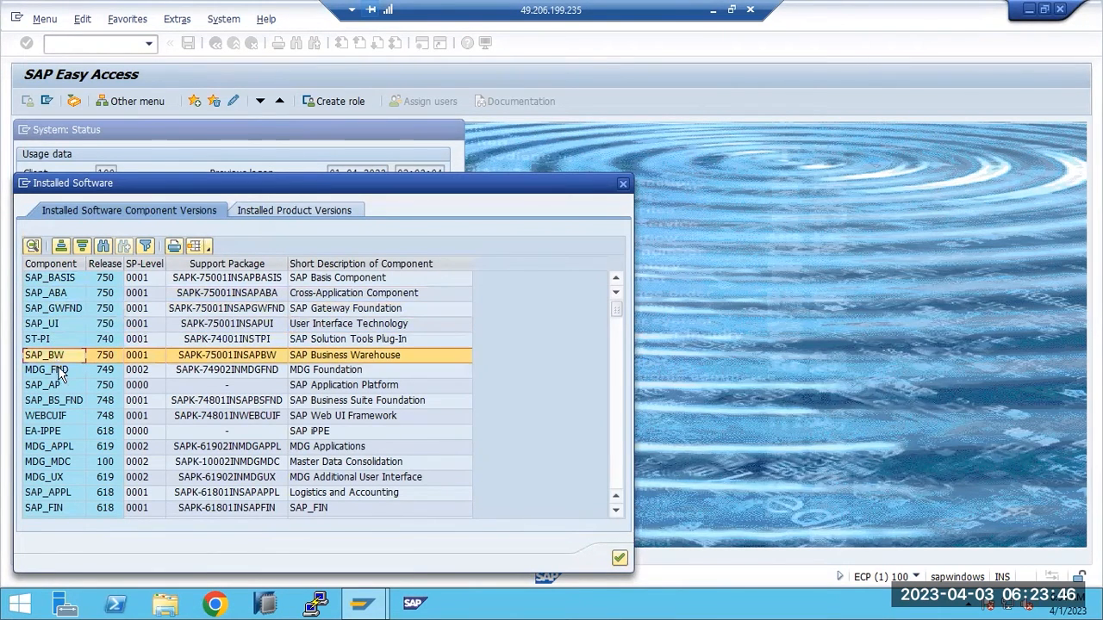
{"action": "left_click", "coordinate": [58, 370]}
{"action": "left_click", "coordinate": [48, 340]}
{"action": "left_click", "coordinate": [45, 324]}
{"action": "left_click", "coordinate": [47, 308]}
Step: Check SAP_BASIS at release 750, SP level 0001, alongside SAP_ABA, SAP_AP and other components
{"action": "left_click", "coordinate": [48, 282]}
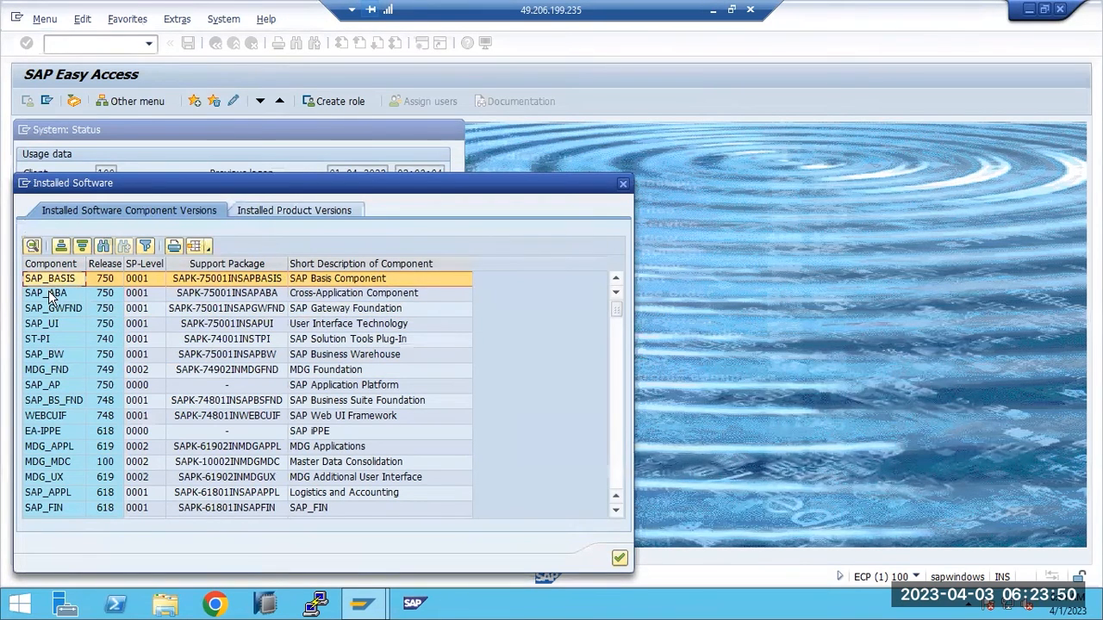
{"action": "left_click", "coordinate": [50, 295]}
{"action": "left_click", "coordinate": [54, 310]}
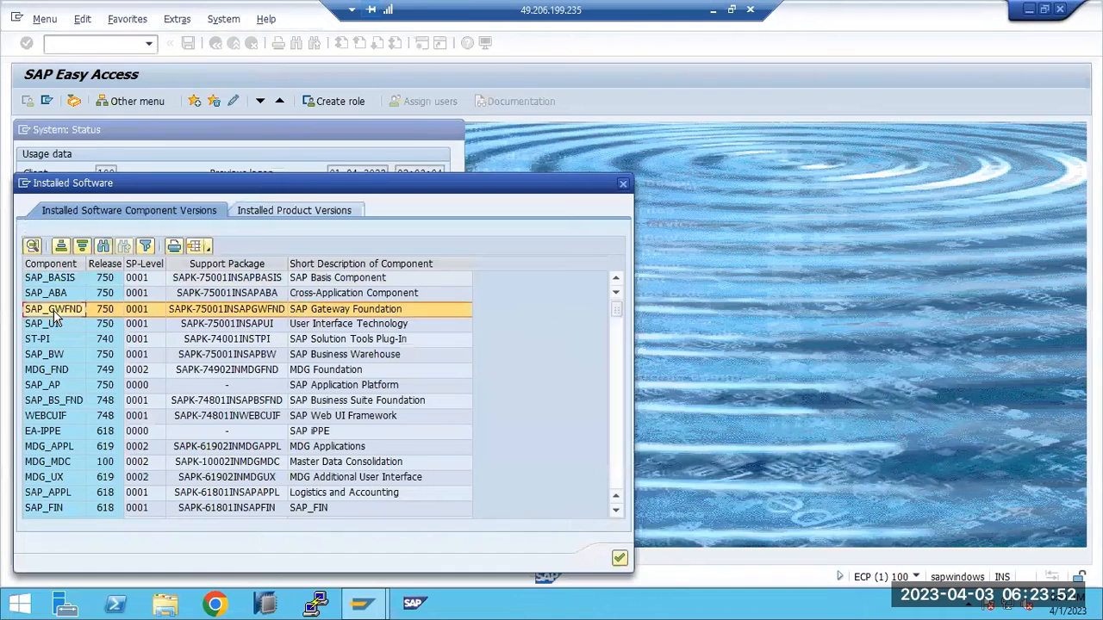
{"action": "left_click", "coordinate": [54, 326]}
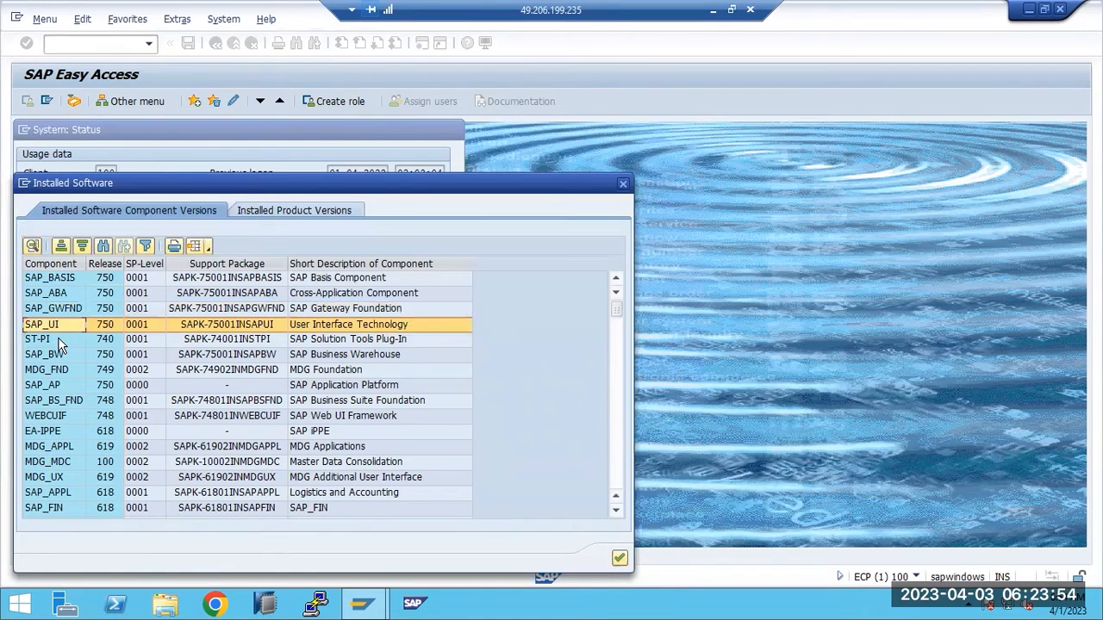
{"action": "left_click", "coordinate": [59, 341]}
{"action": "left_click", "coordinate": [65, 381]}
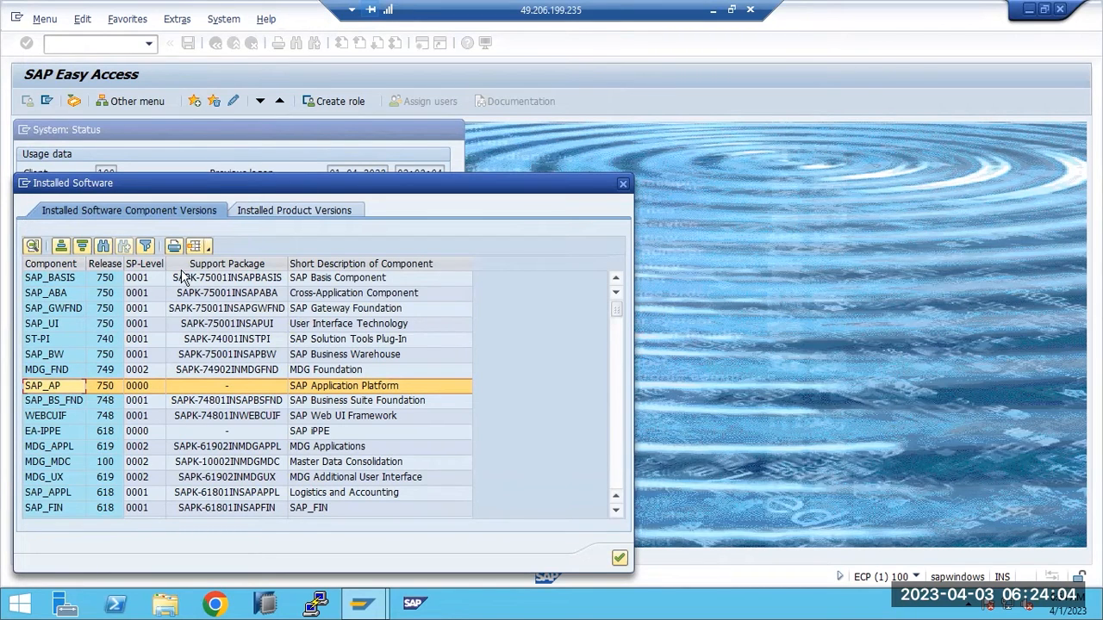
{"action": "left_click", "coordinate": [317, 285]}
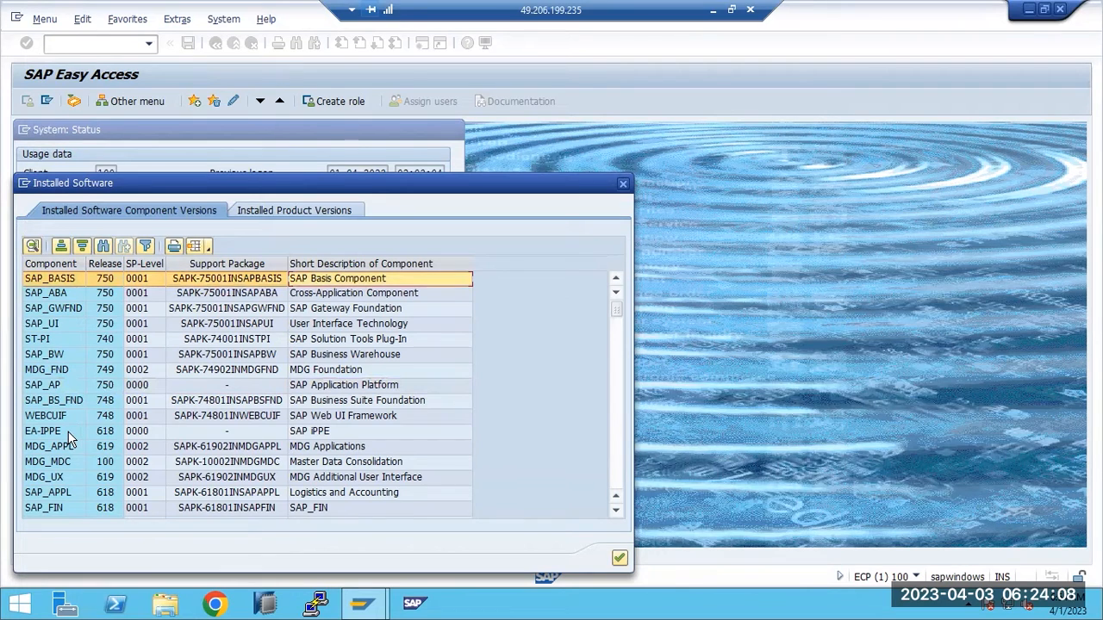
{"action": "left_click", "coordinate": [72, 297]}
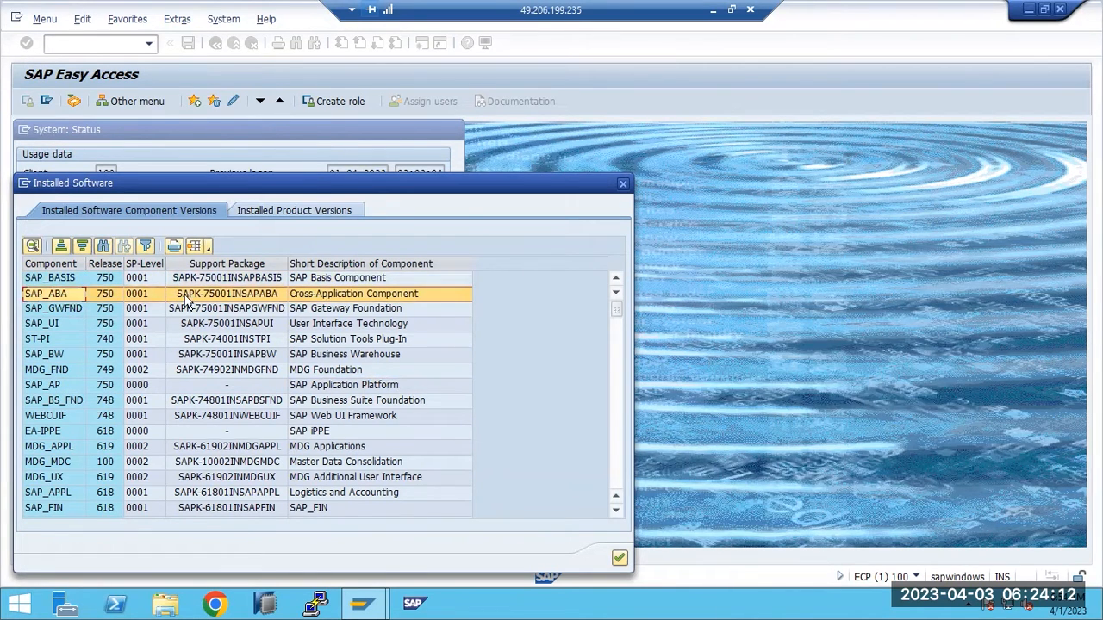
{"action": "left_click", "coordinate": [43, 312]}
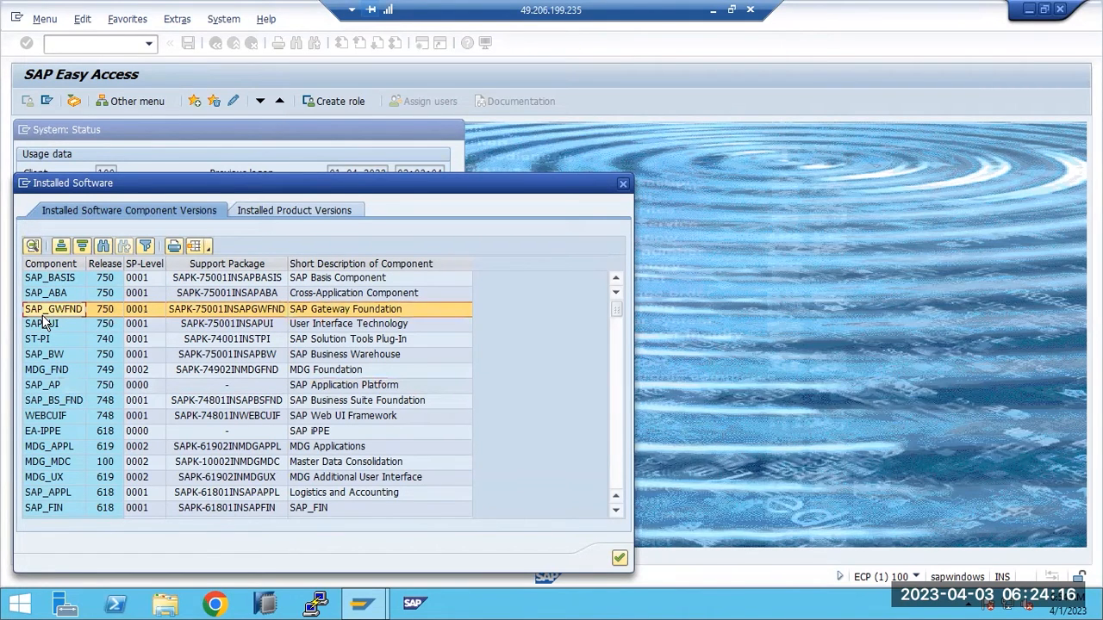
{"action": "scroll", "coordinate": [61, 435], "scroll_direction": "down", "scroll_amount": 2}
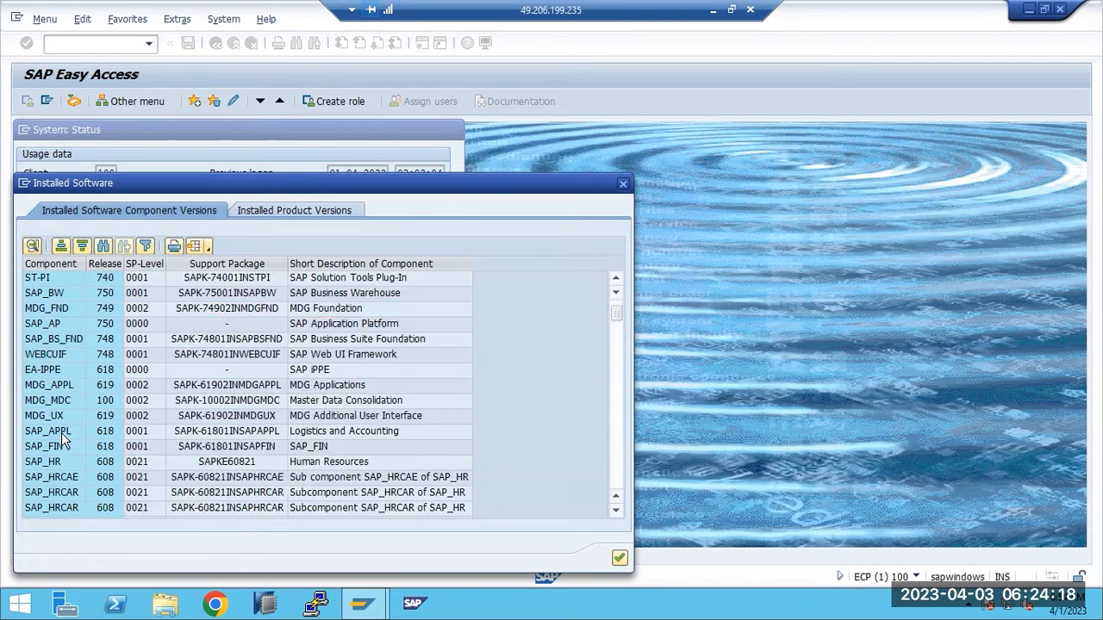
{"action": "scroll", "coordinate": [61, 431], "scroll_direction": "down", "scroll_amount": 7}
{"action": "scroll", "coordinate": [51, 413], "scroll_direction": "up", "scroll_amount": 4}
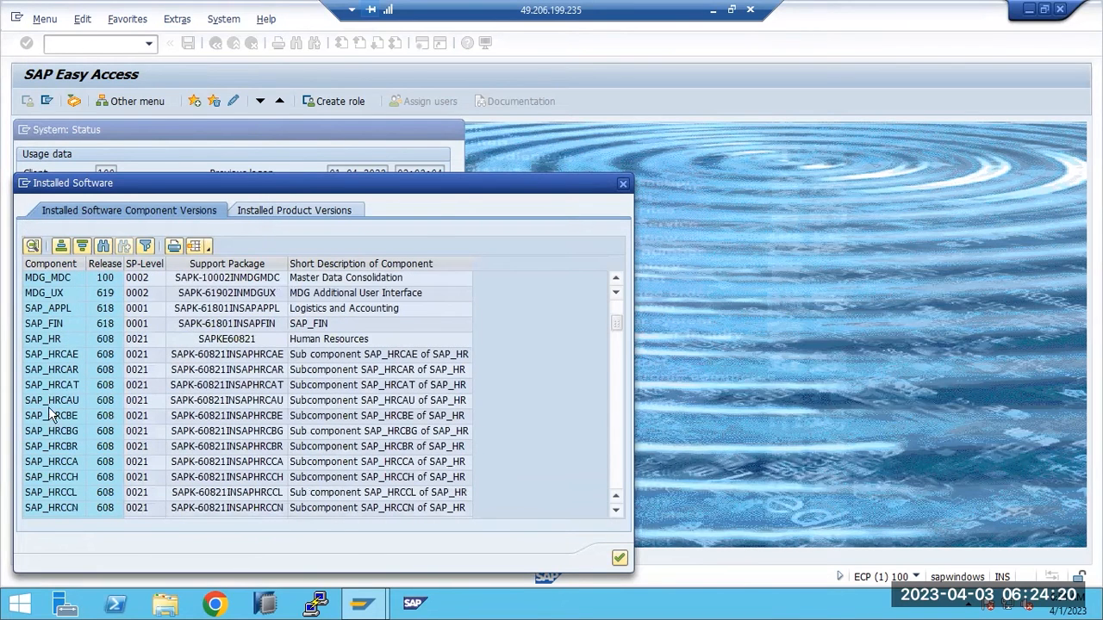
{"action": "left_click", "coordinate": [44, 343]}
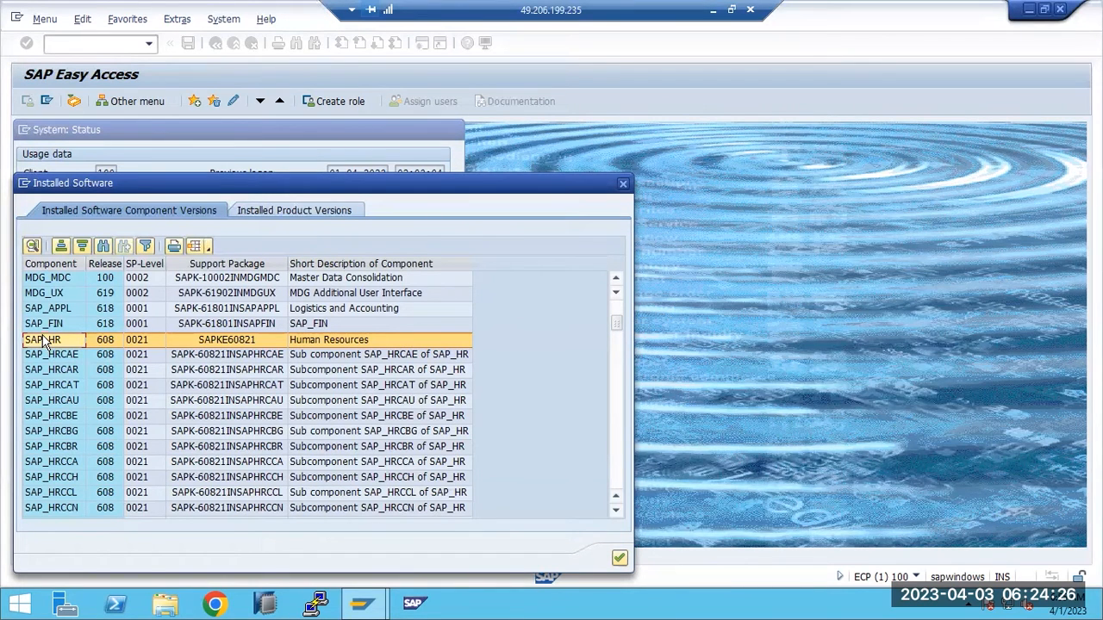
{"action": "scroll", "coordinate": [73, 387], "scroll_direction": "down", "scroll_amount": 8}
{"action": "scroll", "coordinate": [72, 387], "scroll_direction": "down", "scroll_amount": 10}
{"action": "scroll", "coordinate": [72, 386], "scroll_direction": "up", "scroll_amount": 3}
{"action": "scroll", "coordinate": [73, 383], "scroll_direction": "down", "scroll_amount": 12}
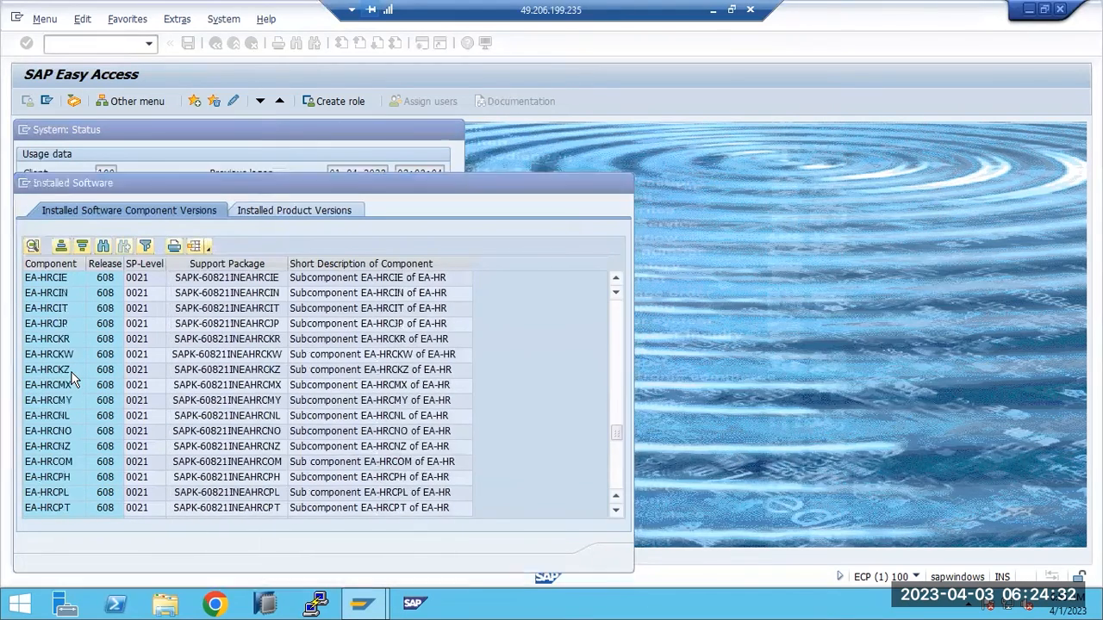
{"action": "scroll", "coordinate": [73, 382], "scroll_direction": "down", "scroll_amount": 10}
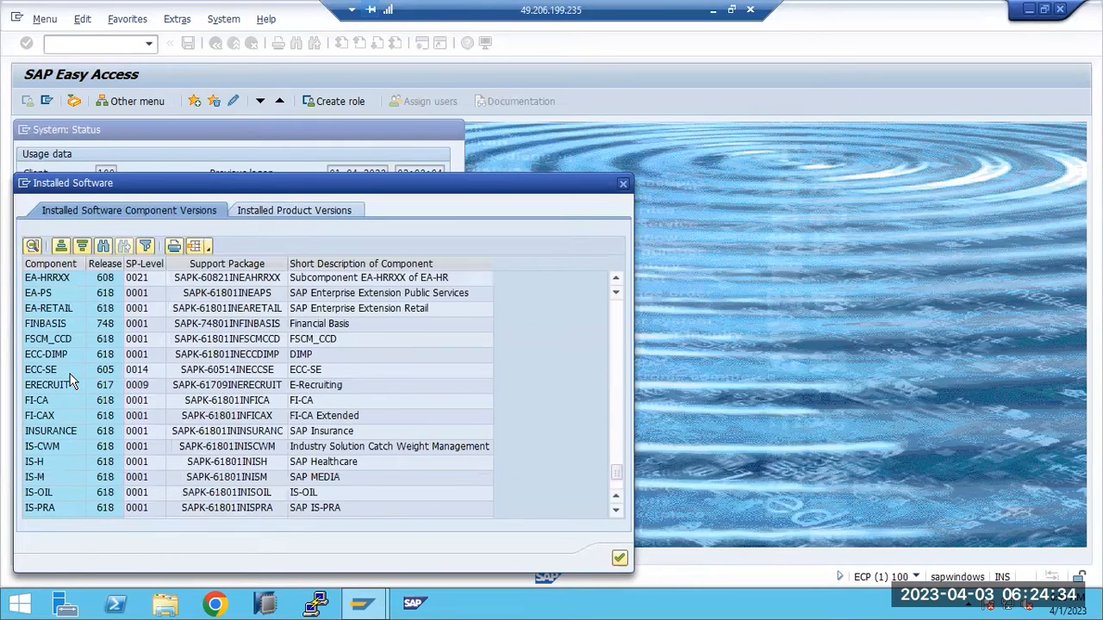
{"action": "scroll", "coordinate": [73, 381], "scroll_direction": "down", "scroll_amount": 2}
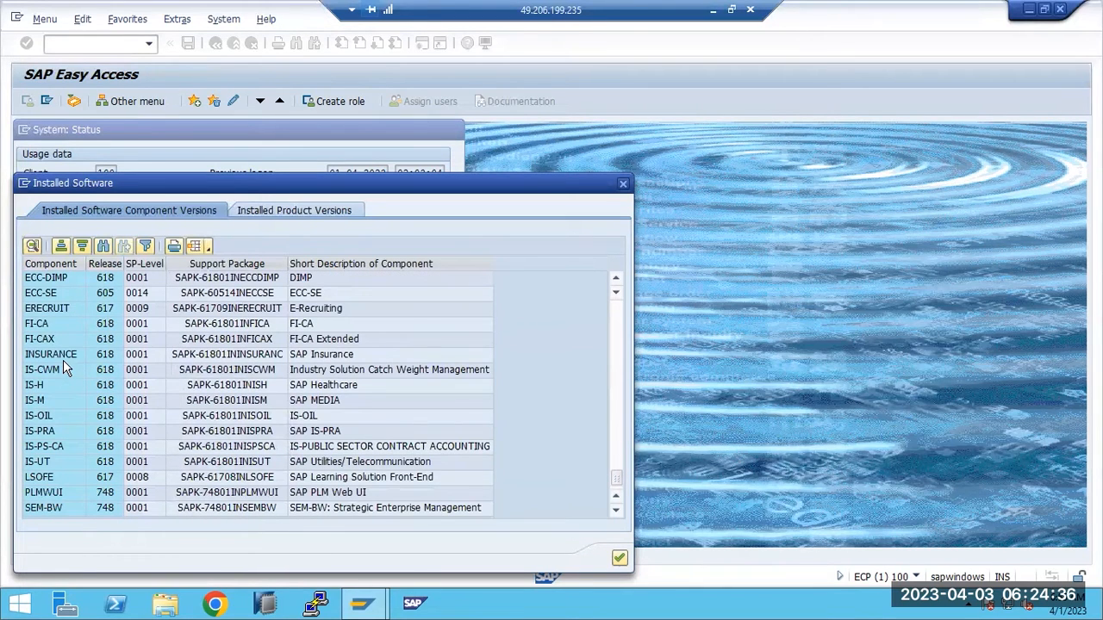
{"action": "left_click", "coordinate": [58, 355]}
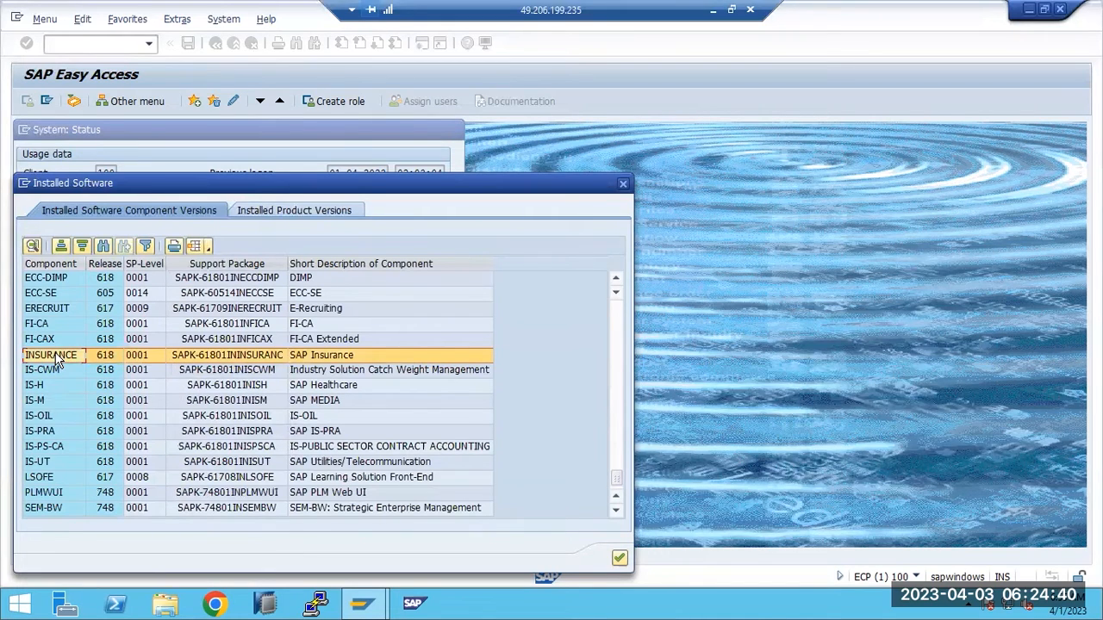
{"action": "left_click", "coordinate": [46, 326]}
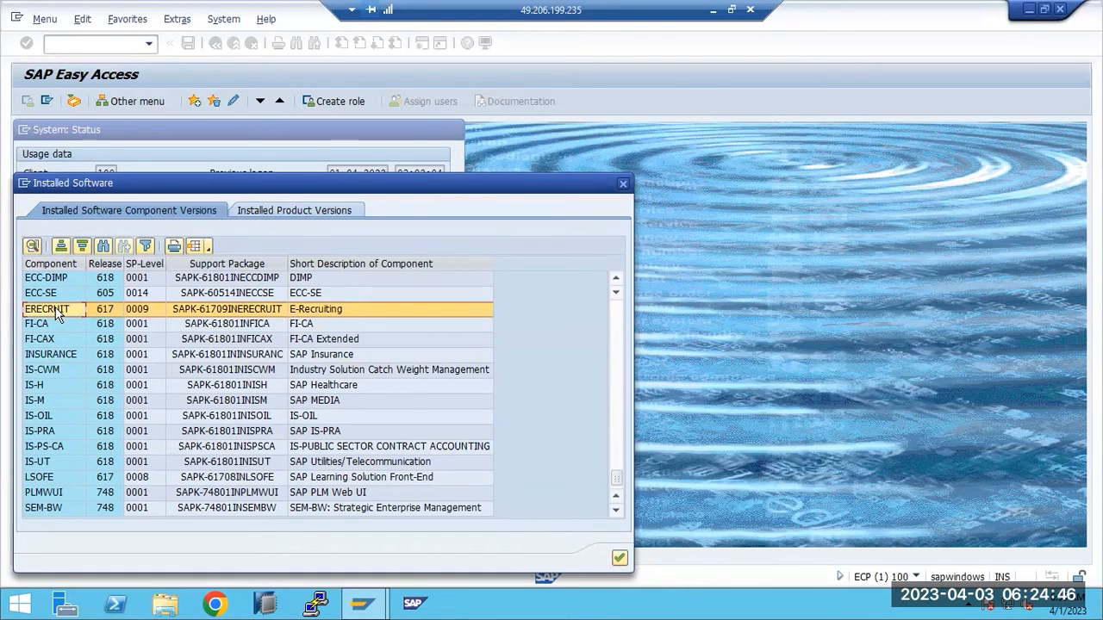
{"action": "left_click", "coordinate": [338, 464]}
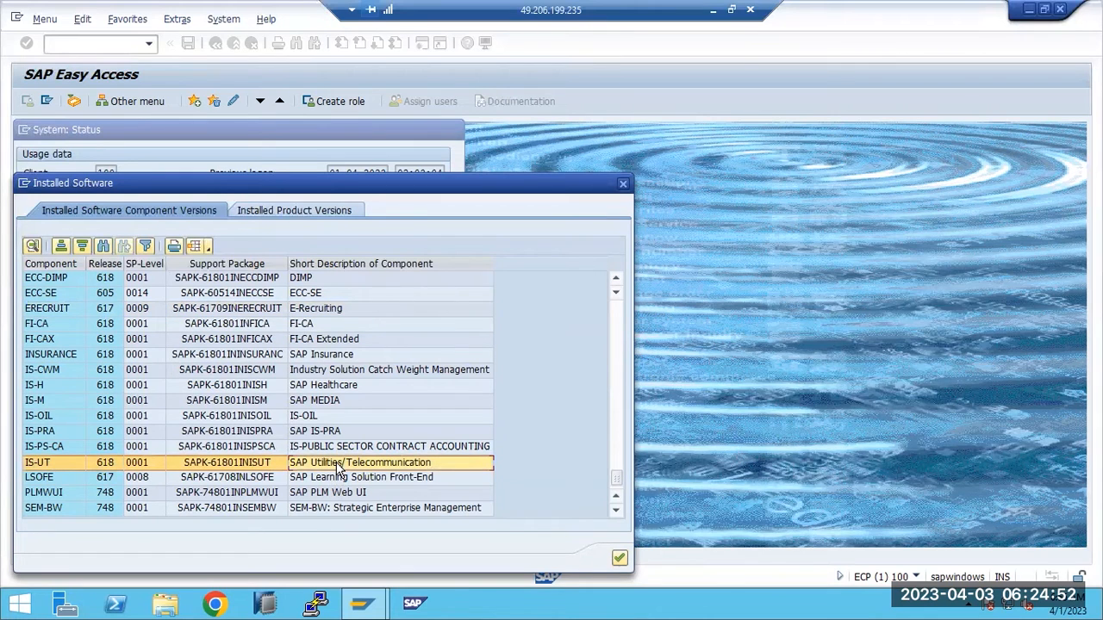
{"action": "left_click", "coordinate": [349, 483]}
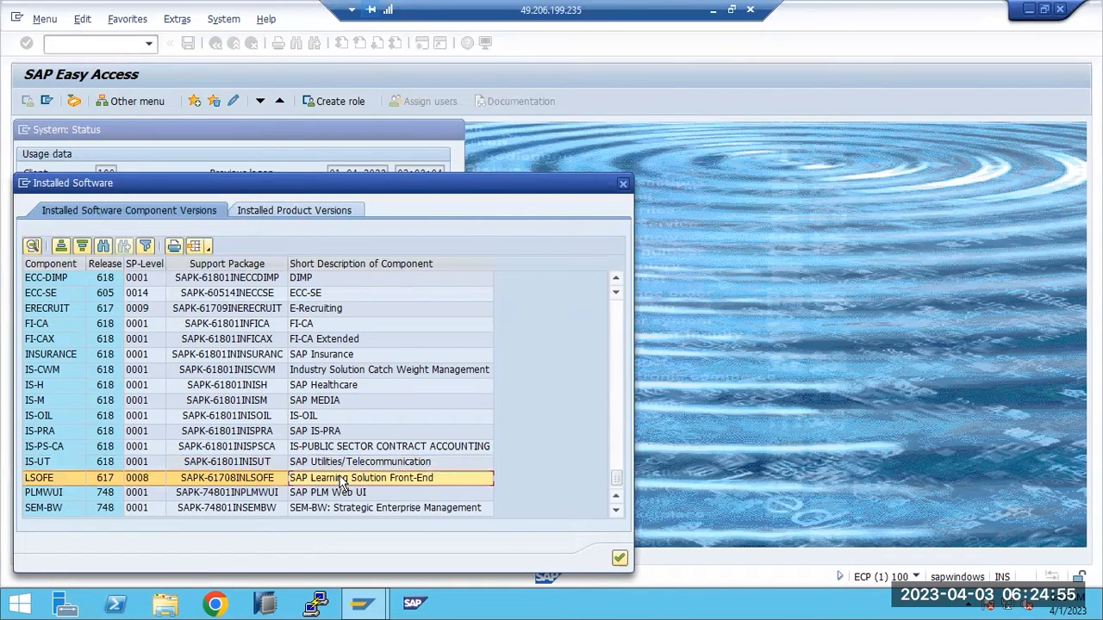
{"action": "left_click", "coordinate": [308, 419]}
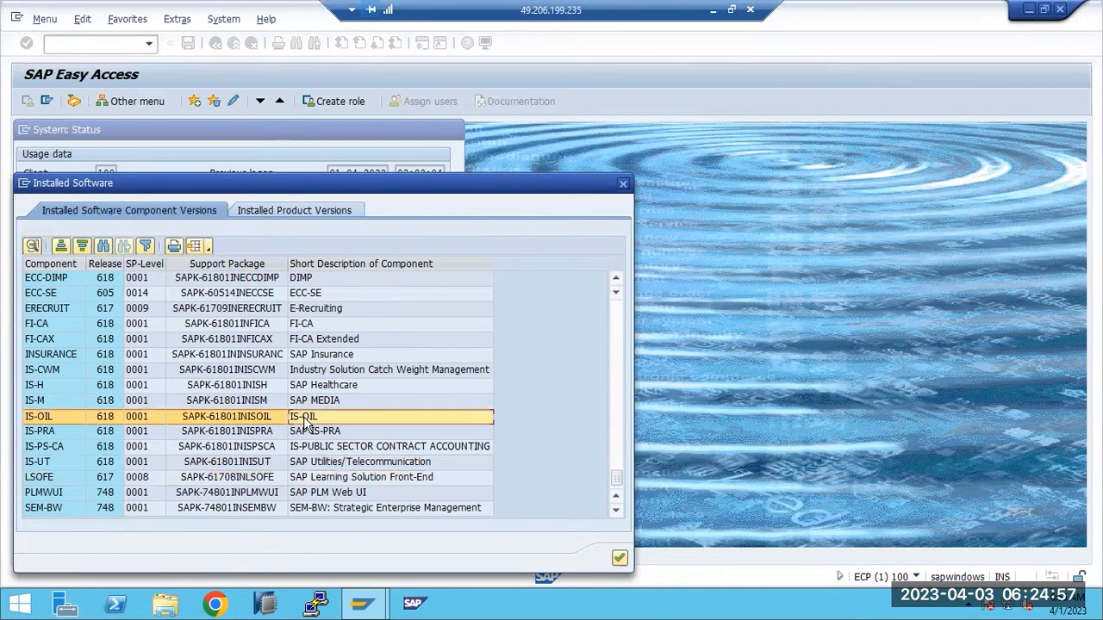
{"action": "left_click", "coordinate": [328, 508]}
{"action": "scroll", "coordinate": [328, 503], "scroll_direction": "up", "scroll_amount": 5}
{"action": "scroll", "coordinate": [331, 496], "scroll_direction": "down", "scroll_amount": 5}
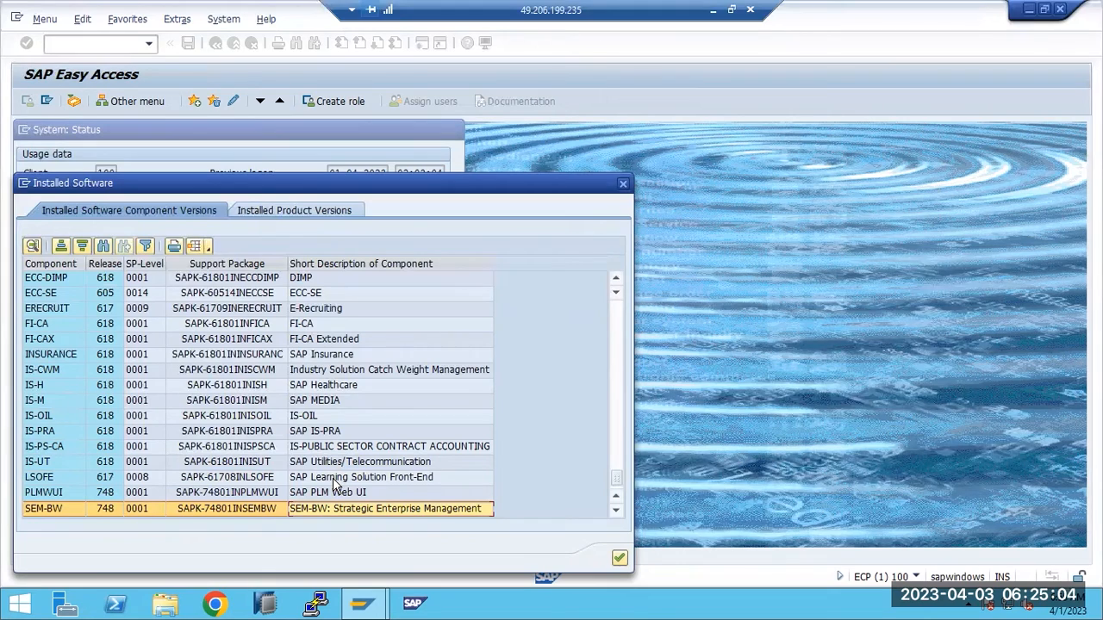
{"action": "scroll", "coordinate": [167, 472], "scroll_direction": "up", "scroll_amount": 8}
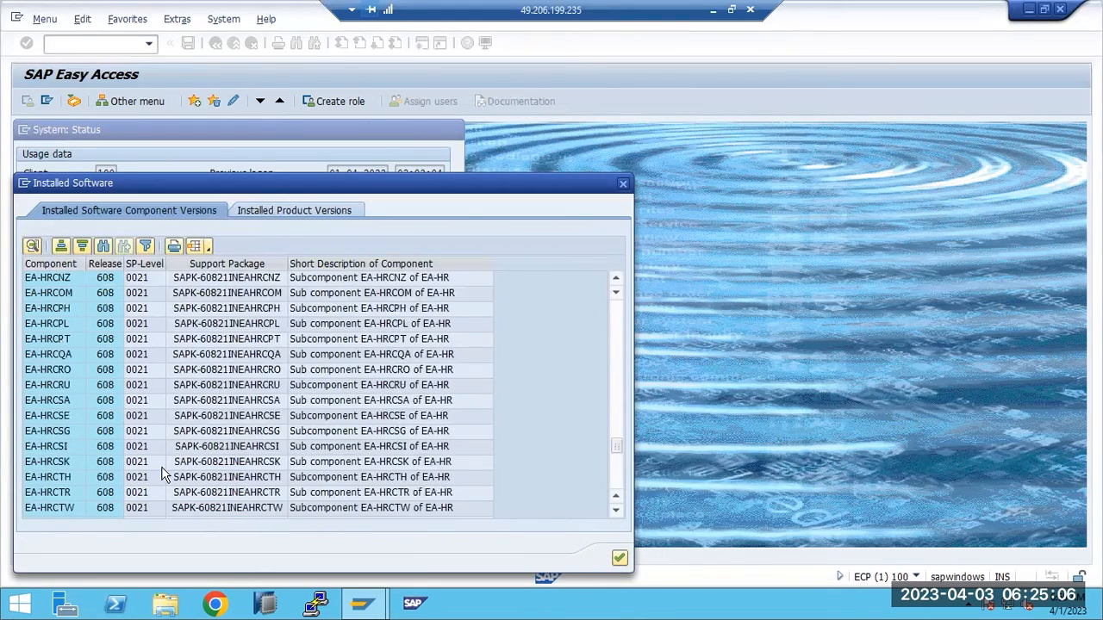
{"action": "scroll", "coordinate": [167, 472], "scroll_direction": "up", "scroll_amount": 10}
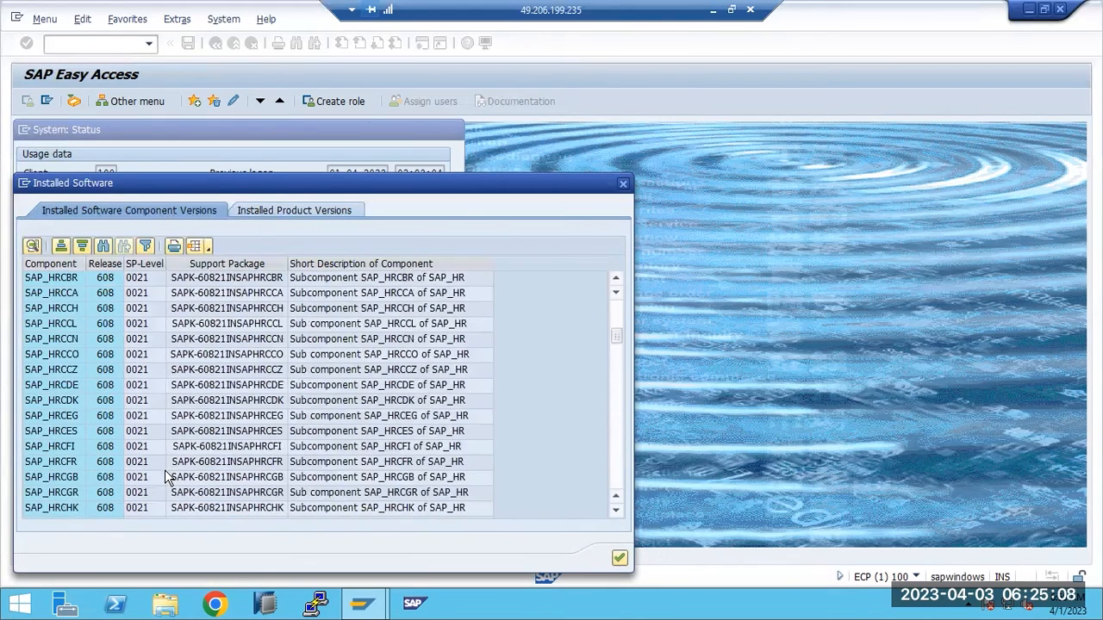
{"action": "scroll", "coordinate": [170, 476], "scroll_direction": "up", "scroll_amount": 1}
{"action": "scroll", "coordinate": [170, 472], "scroll_direction": "down", "scroll_amount": 13}
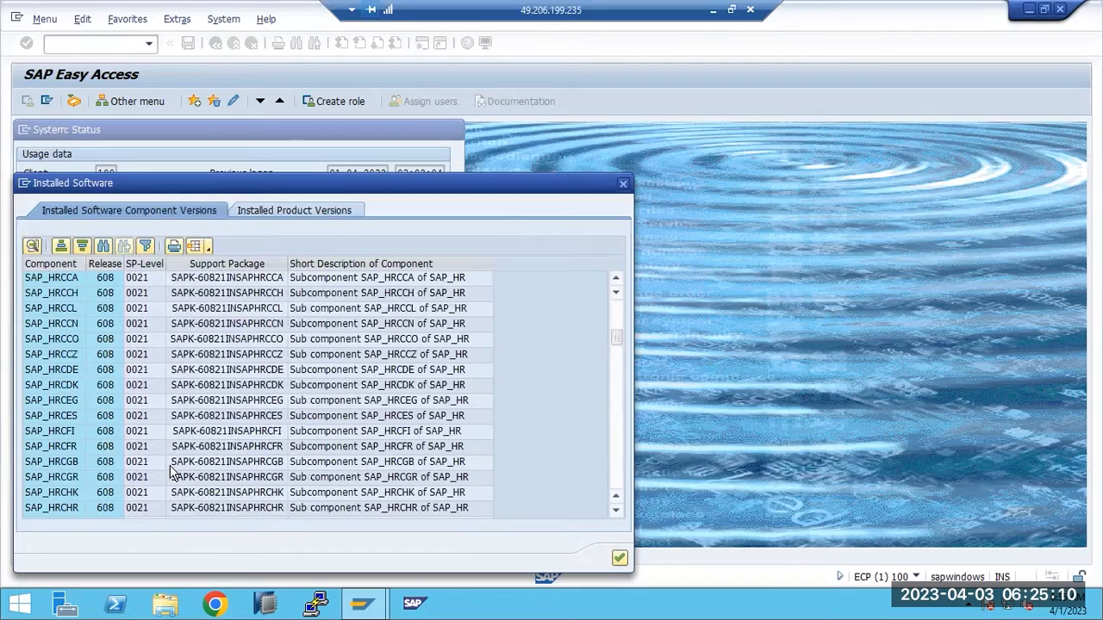
{"action": "scroll", "coordinate": [170, 473], "scroll_direction": "down", "scroll_amount": 20}
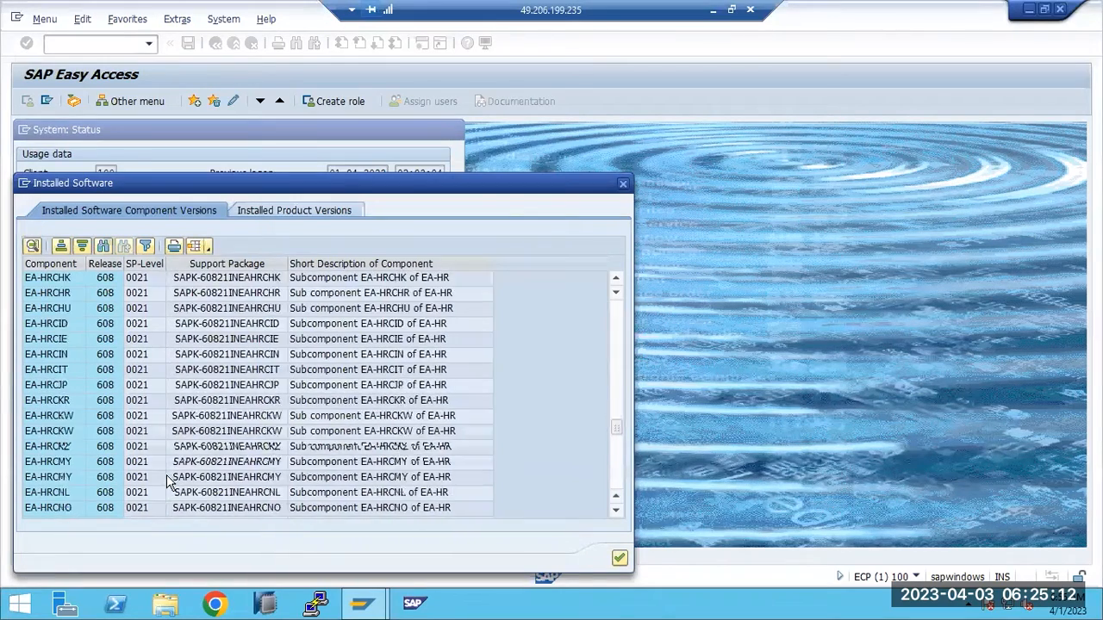
{"action": "scroll", "coordinate": [170, 476], "scroll_direction": "down", "scroll_amount": 5}
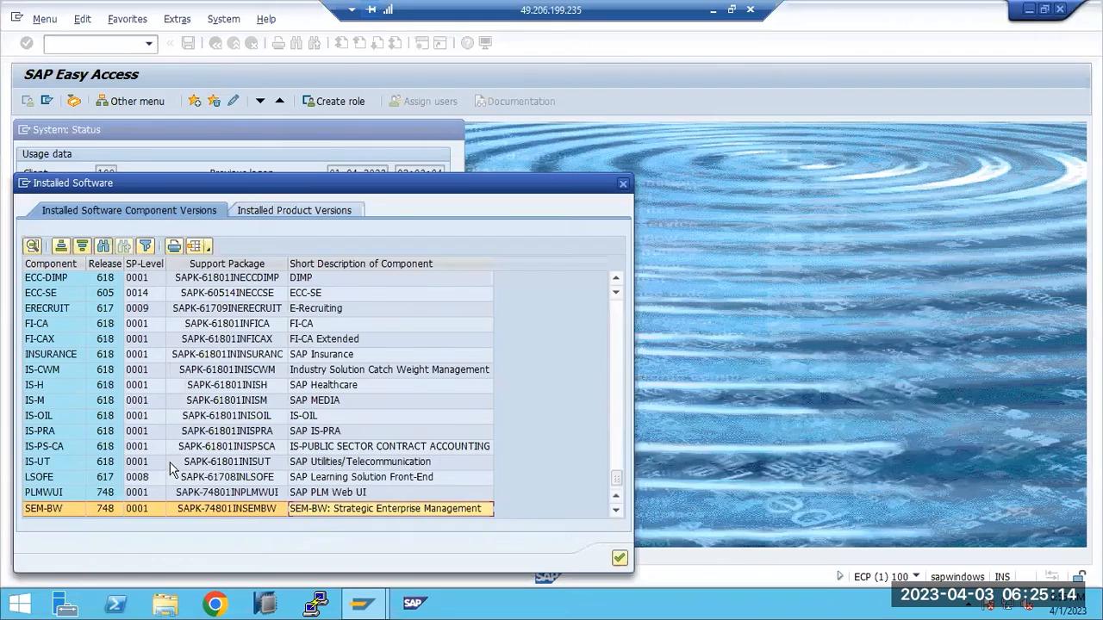
{"action": "scroll", "coordinate": [89, 444], "scroll_direction": "up", "scroll_amount": 20}
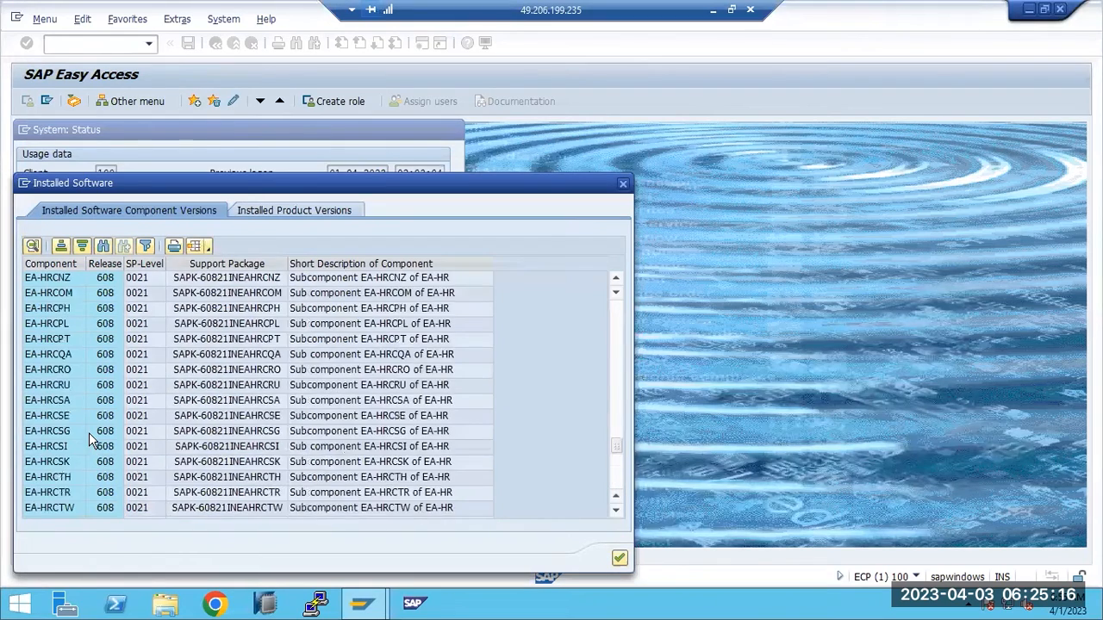
{"action": "scroll", "coordinate": [85, 437], "scroll_direction": "up", "scroll_amount": 20}
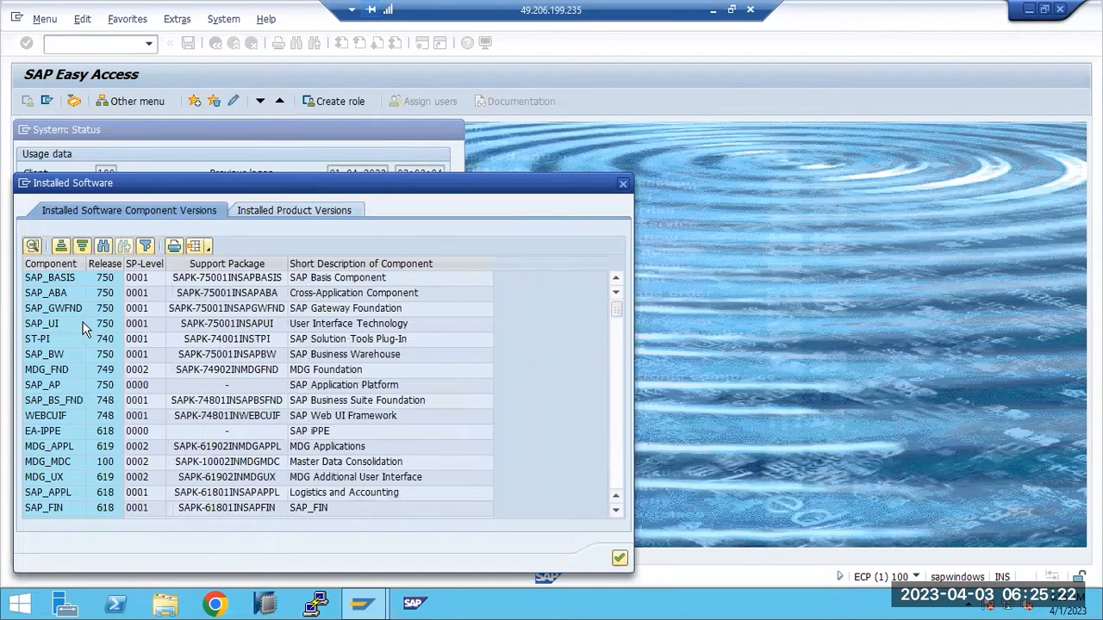
Step: Review the component rows and the Release and SP-Level columns, ending on SAP_BASIS
{"action": "left_click", "coordinate": [72, 280]}
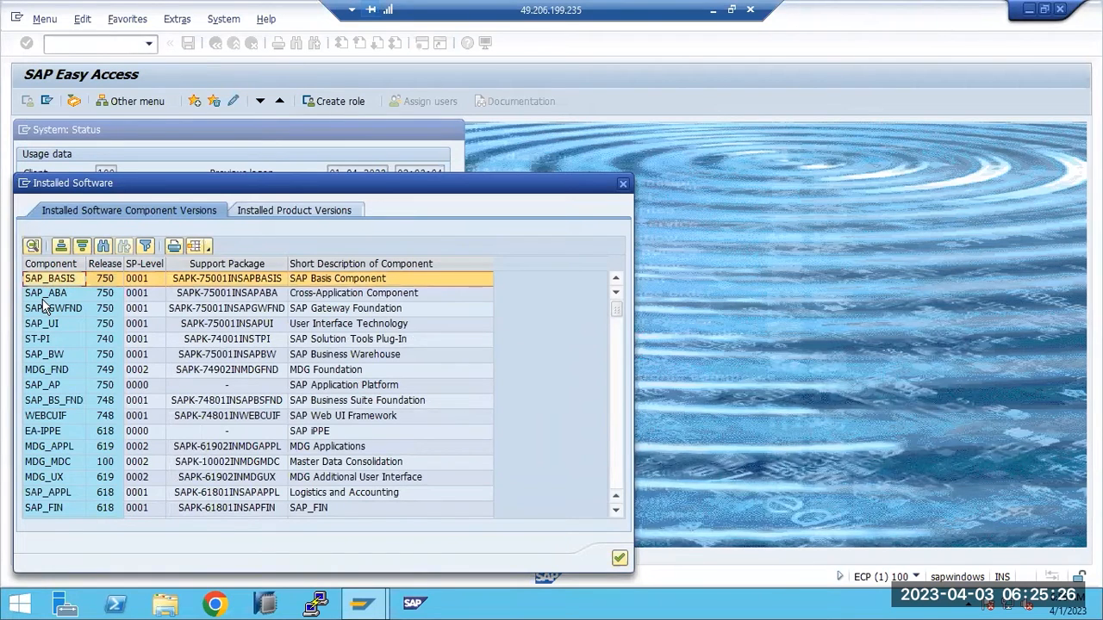
{"action": "left_click", "coordinate": [45, 299]}
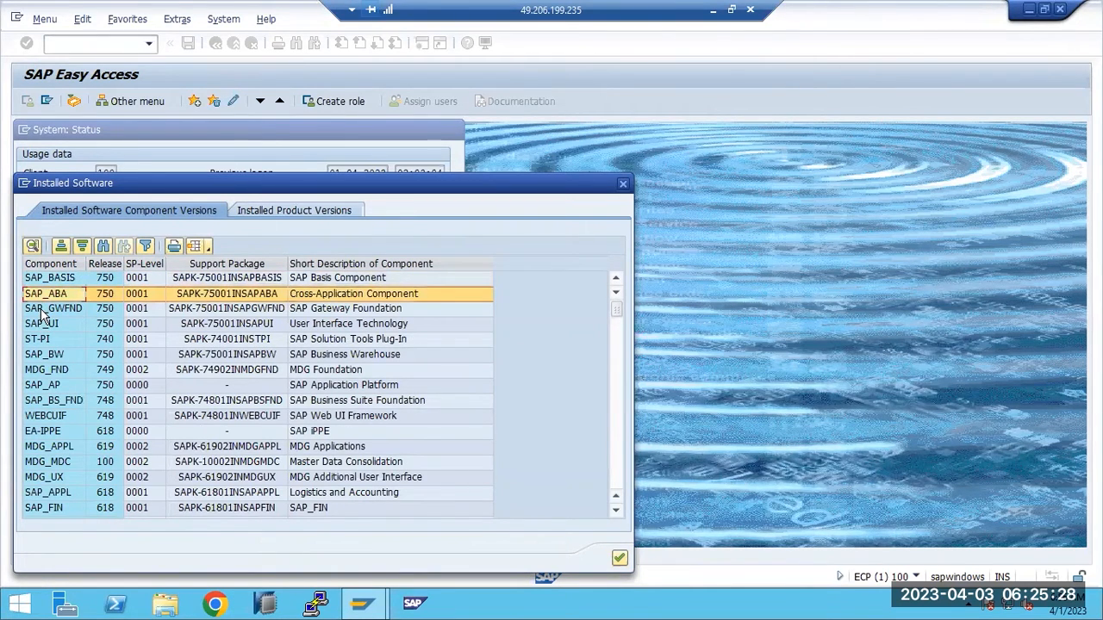
{"action": "left_click", "coordinate": [43, 309]}
{"action": "left_click", "coordinate": [50, 325]}
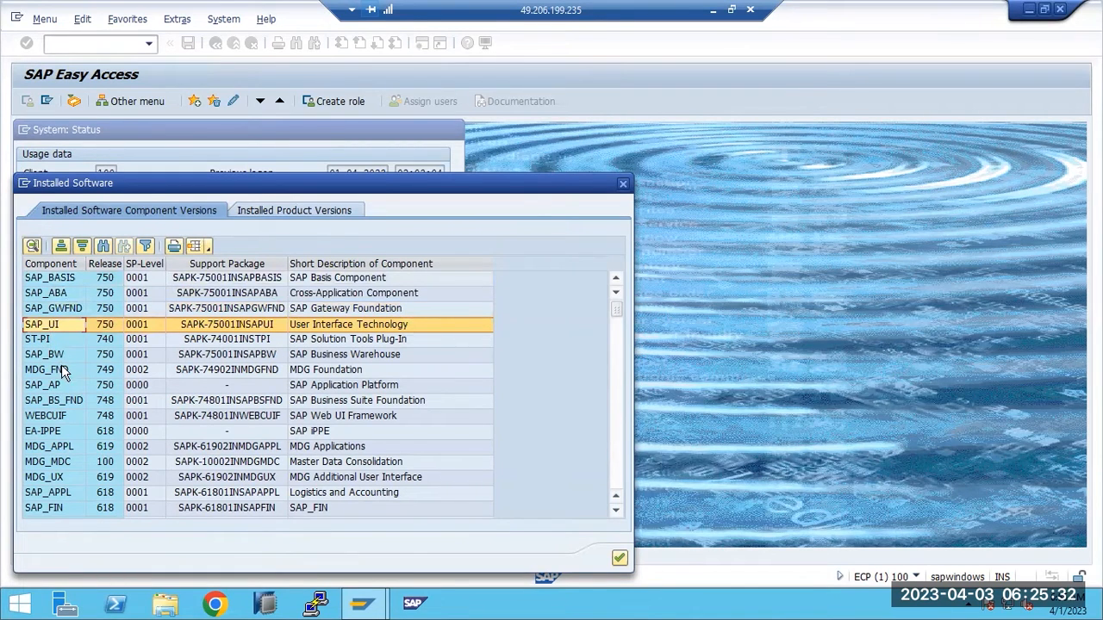
{"action": "left_click", "coordinate": [57, 356]}
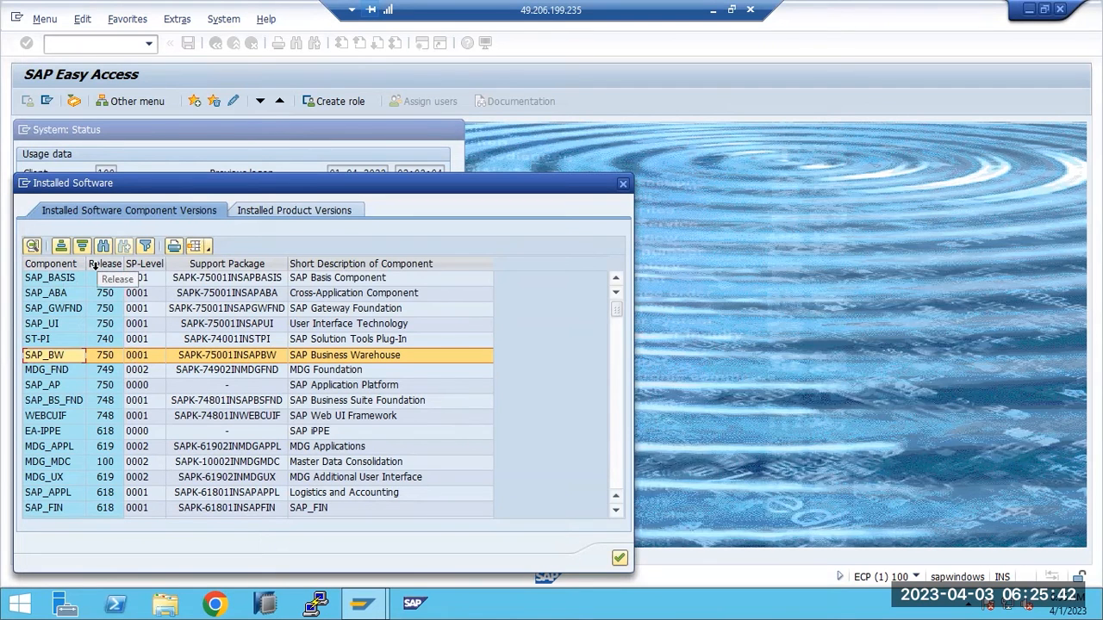
{"action": "left_click", "coordinate": [95, 266]}
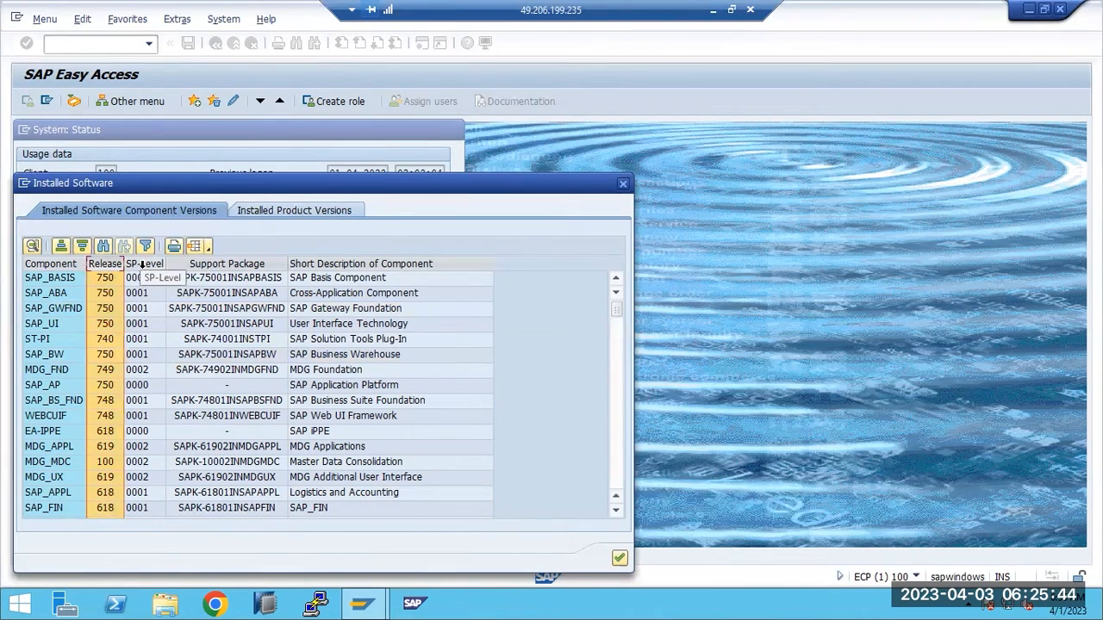
{"action": "left_click", "coordinate": [143, 266]}
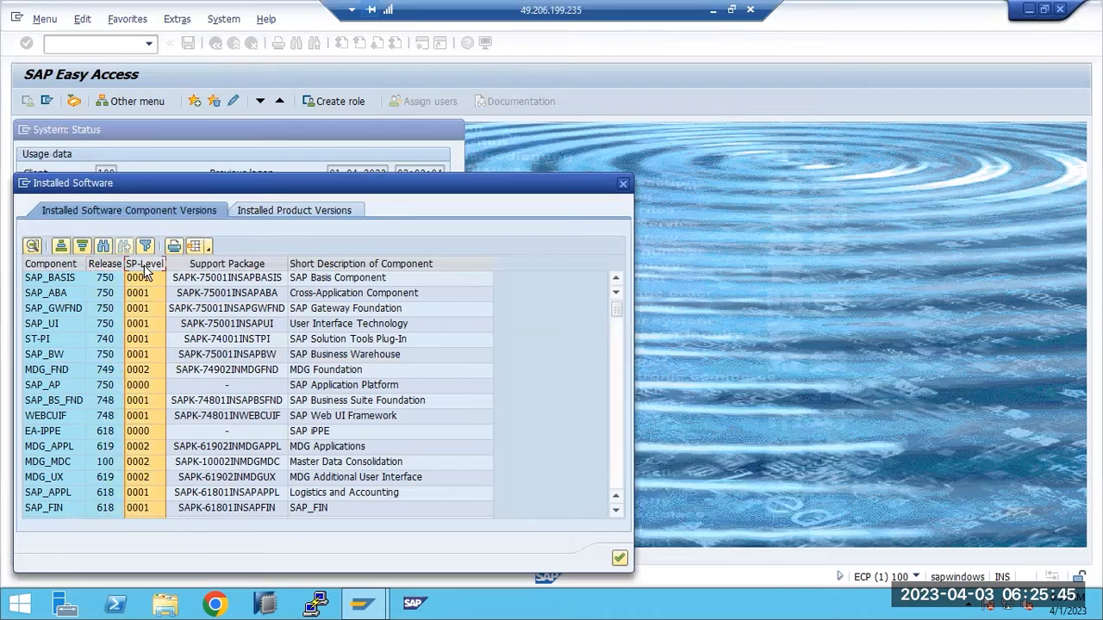
{"action": "left_click", "coordinate": [102, 279]}
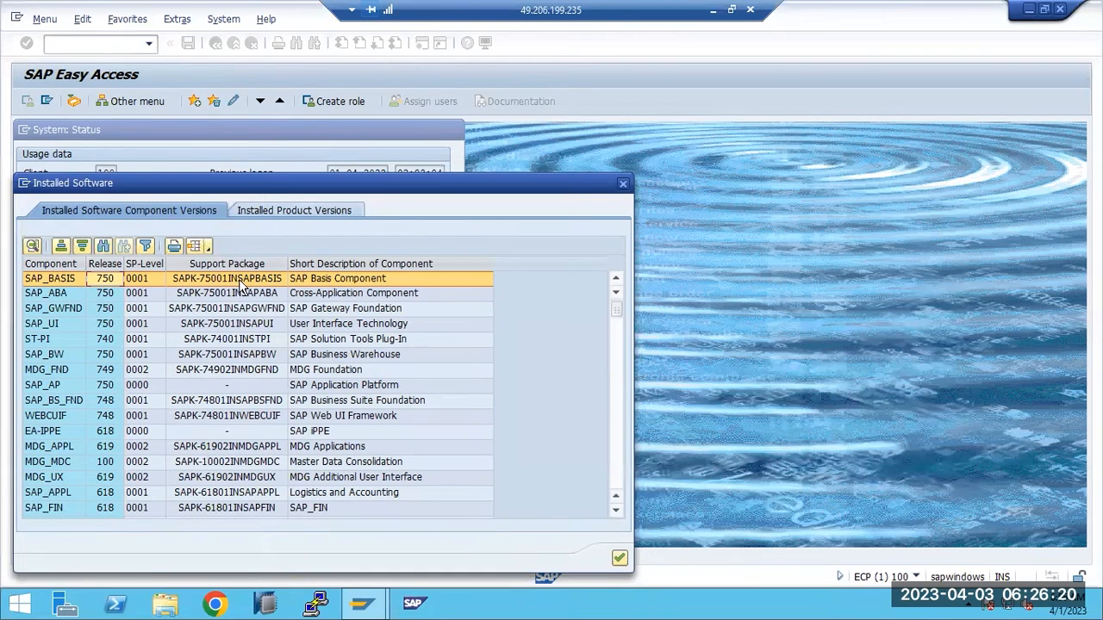
Step: Review more component rows, then list the installed products SAP ERP 2005 and EHP8 FOR SAP ERP 6.0
{"action": "left_click", "coordinate": [322, 286]}
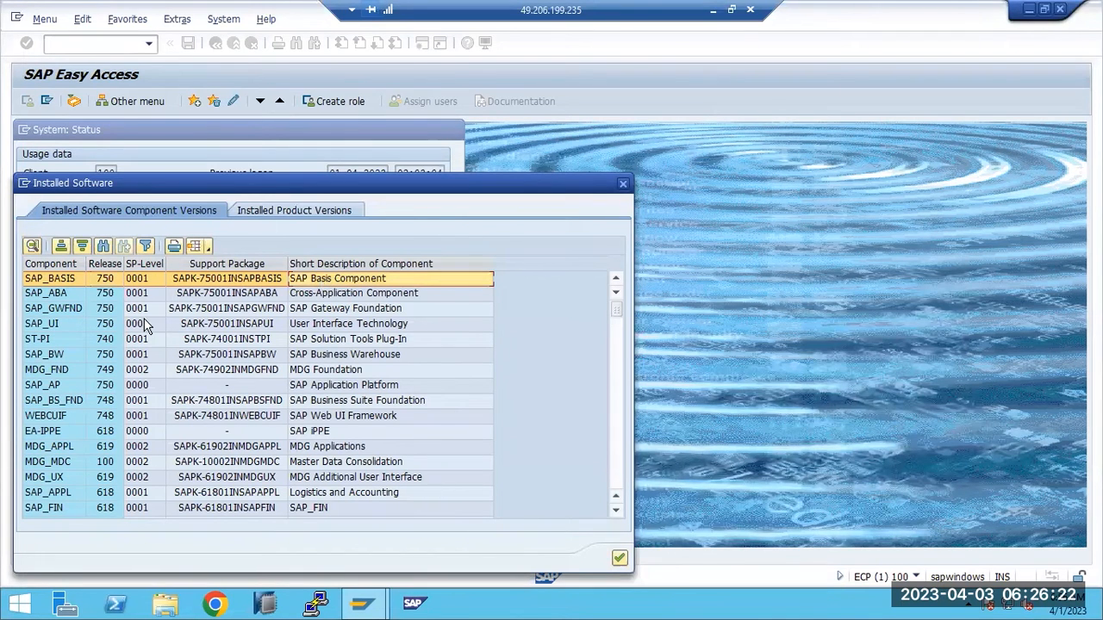
{"action": "left_click", "coordinate": [39, 294]}
{"action": "left_click", "coordinate": [53, 311]}
{"action": "left_click", "coordinate": [57, 343]}
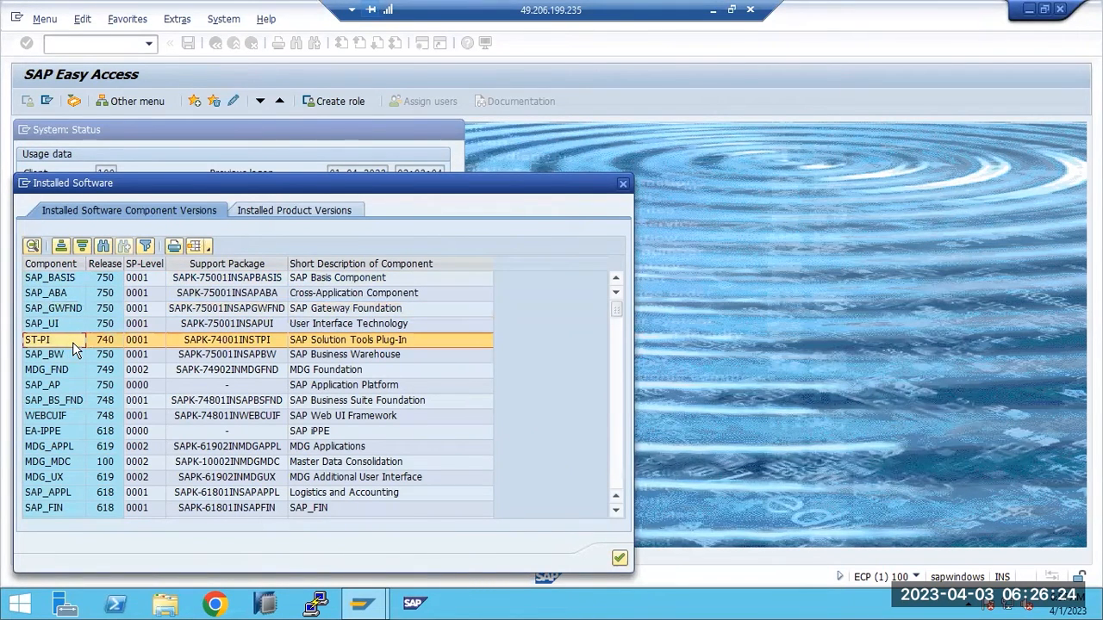
{"action": "scroll", "coordinate": [72, 342], "scroll_direction": "down", "scroll_amount": 10}
{"action": "scroll", "coordinate": [72, 340], "scroll_direction": "up", "scroll_amount": 10}
{"action": "left_click", "coordinate": [69, 295]}
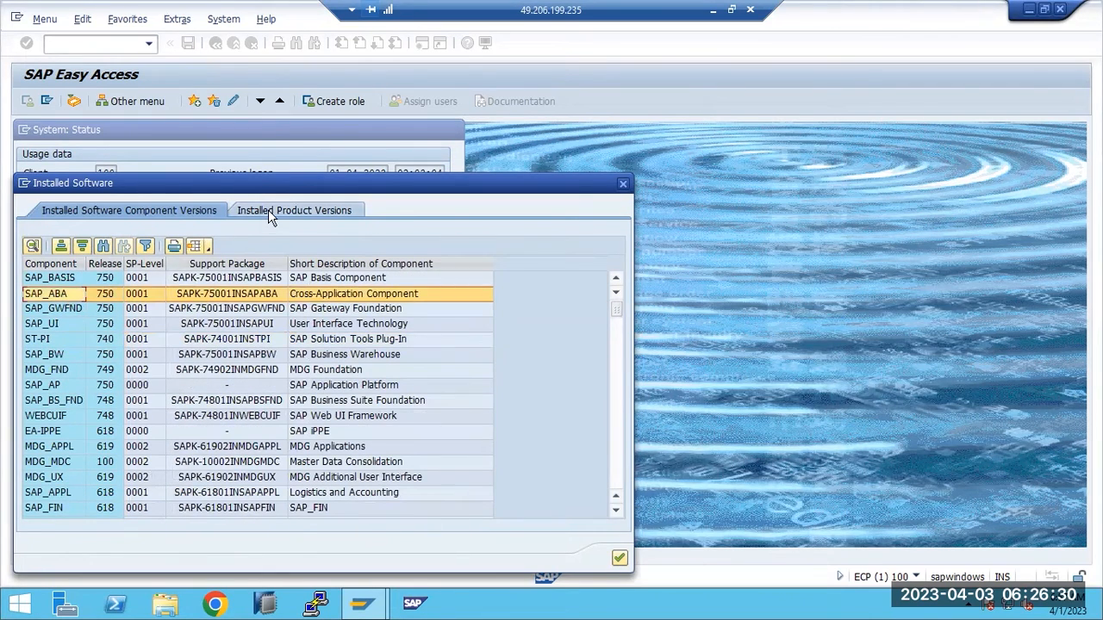
{"action": "left_click", "coordinate": [268, 211]}
{"action": "left_click", "coordinate": [52, 292]}
Step: Compare the SAP ERP and EHP8 product entries, then return to the component list with SAP_BASIS selected
{"action": "left_click", "coordinate": [52, 284]}
{"action": "left_click", "coordinate": [53, 293]}
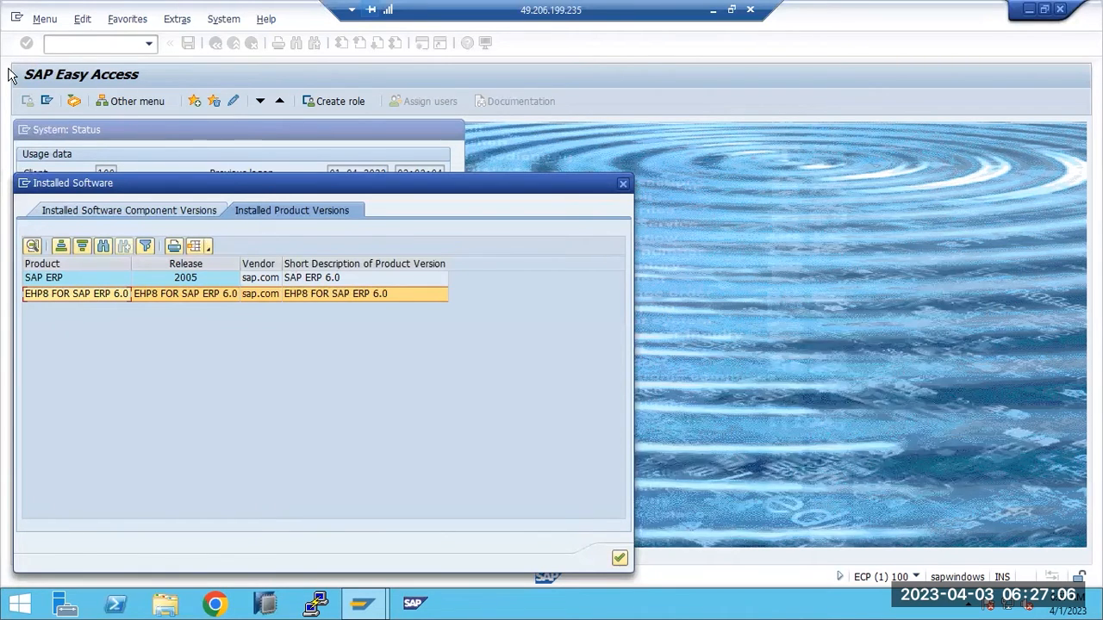
{"action": "left_click", "coordinate": [72, 281]}
{"action": "left_click", "coordinate": [75, 293]}
{"action": "left_click", "coordinate": [110, 210]}
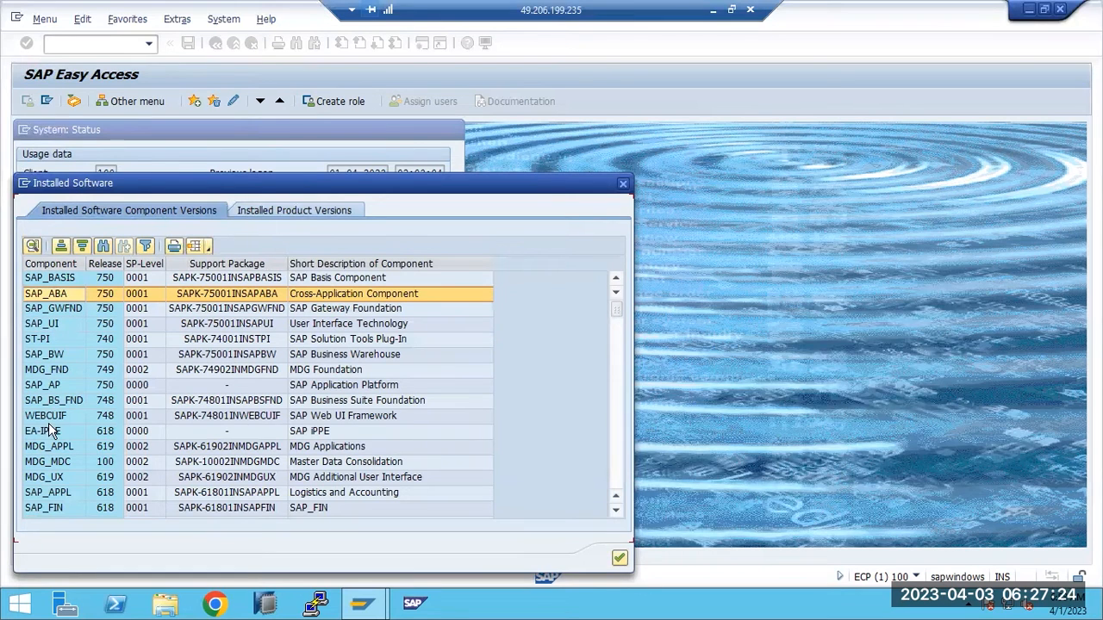
{"action": "left_click", "coordinate": [284, 210]}
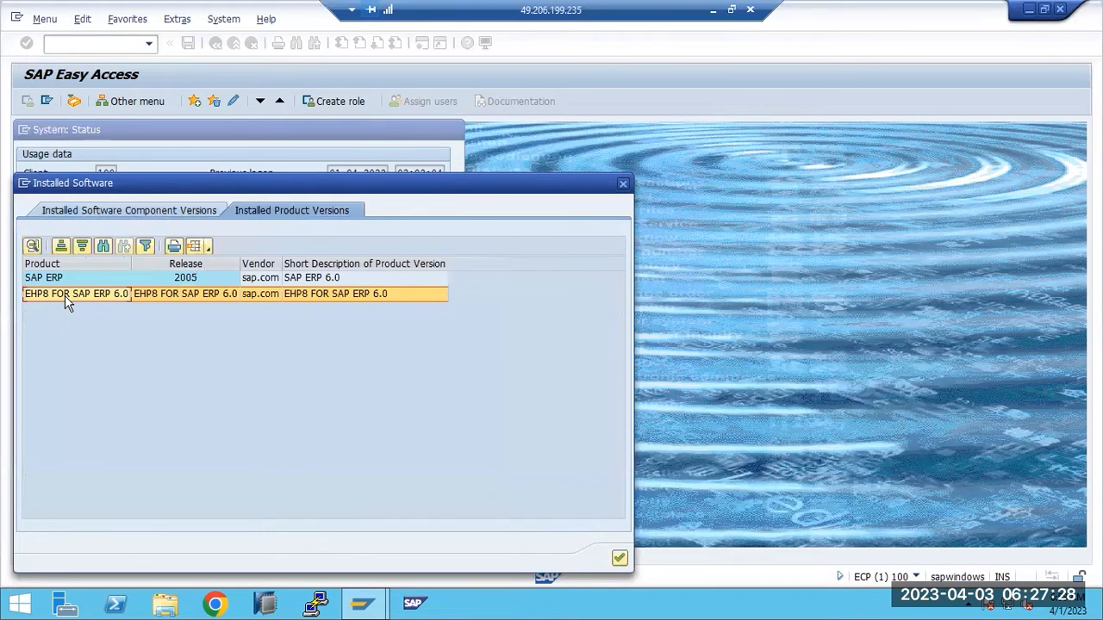
{"action": "left_click", "coordinate": [136, 213]}
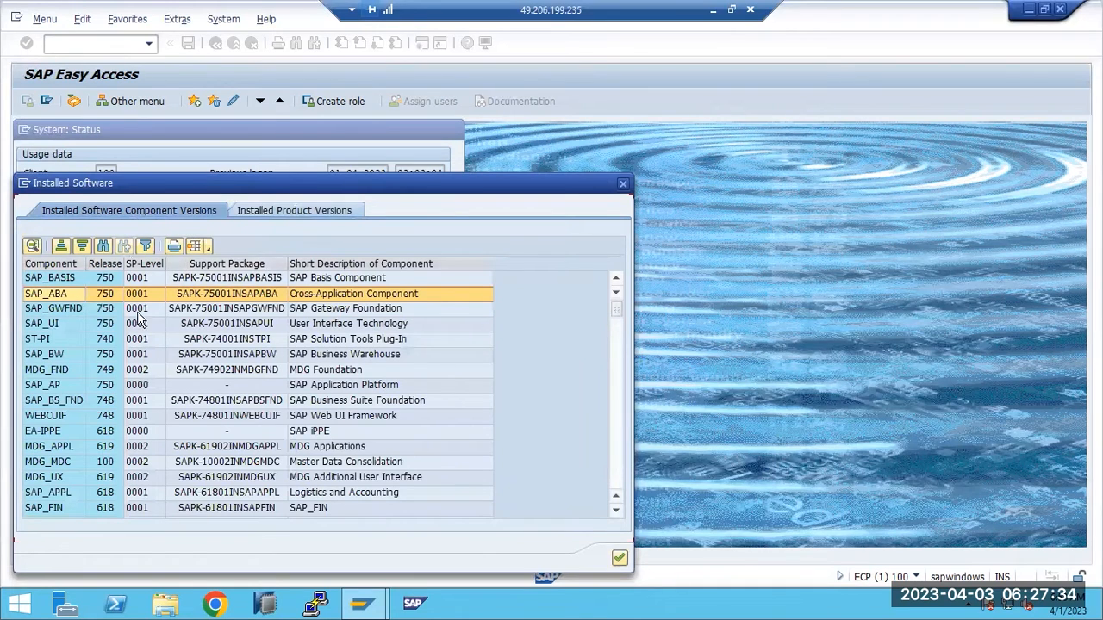
{"action": "left_click", "coordinate": [40, 278]}
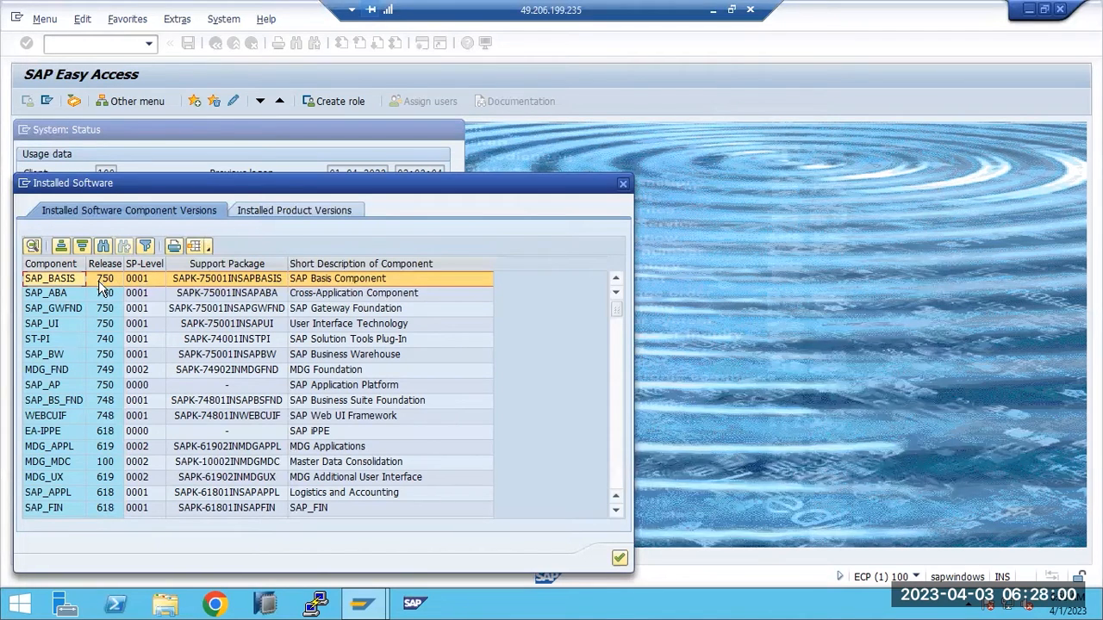
{"action": "left_click", "coordinate": [49, 293]}
{"action": "left_click", "coordinate": [53, 280]}
{"action": "left_click", "coordinate": [60, 294]}
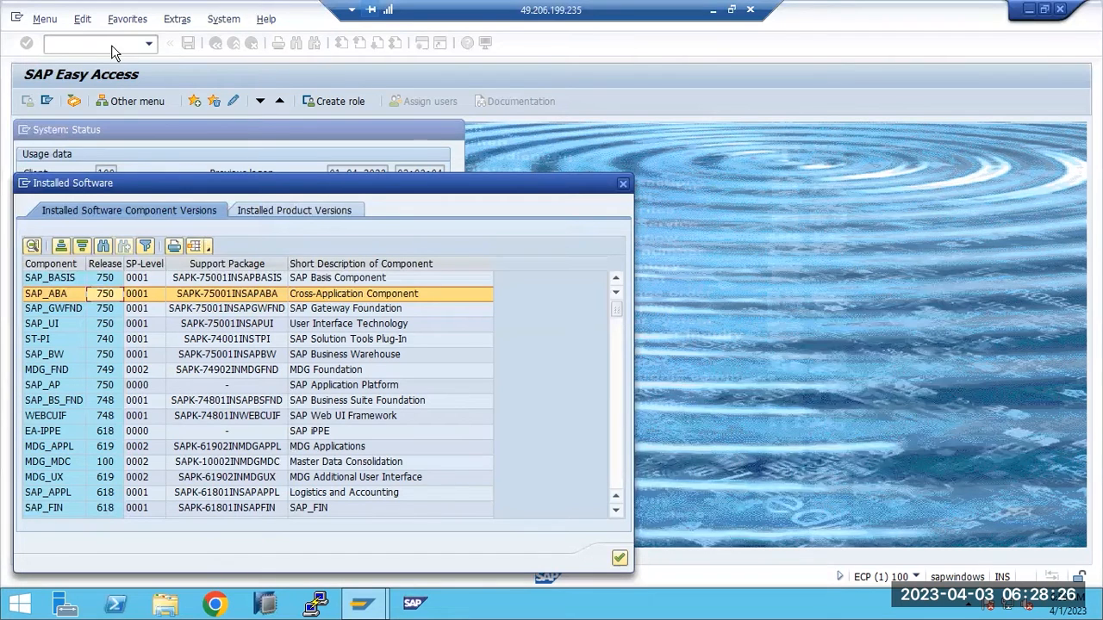
{"action": "left_click", "coordinate": [143, 296]}
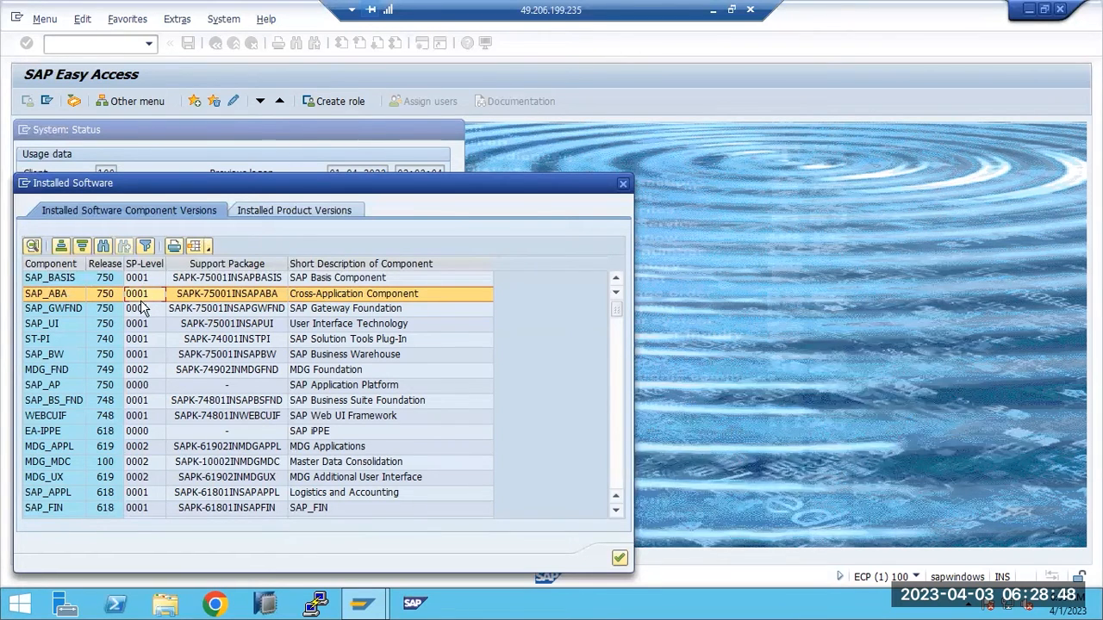
{"action": "scroll", "coordinate": [136, 436], "scroll_direction": "down", "scroll_amount": 10}
{"action": "scroll", "coordinate": [136, 442], "scroll_direction": "up", "scroll_amount": 10}
{"action": "left_click", "coordinate": [143, 279]}
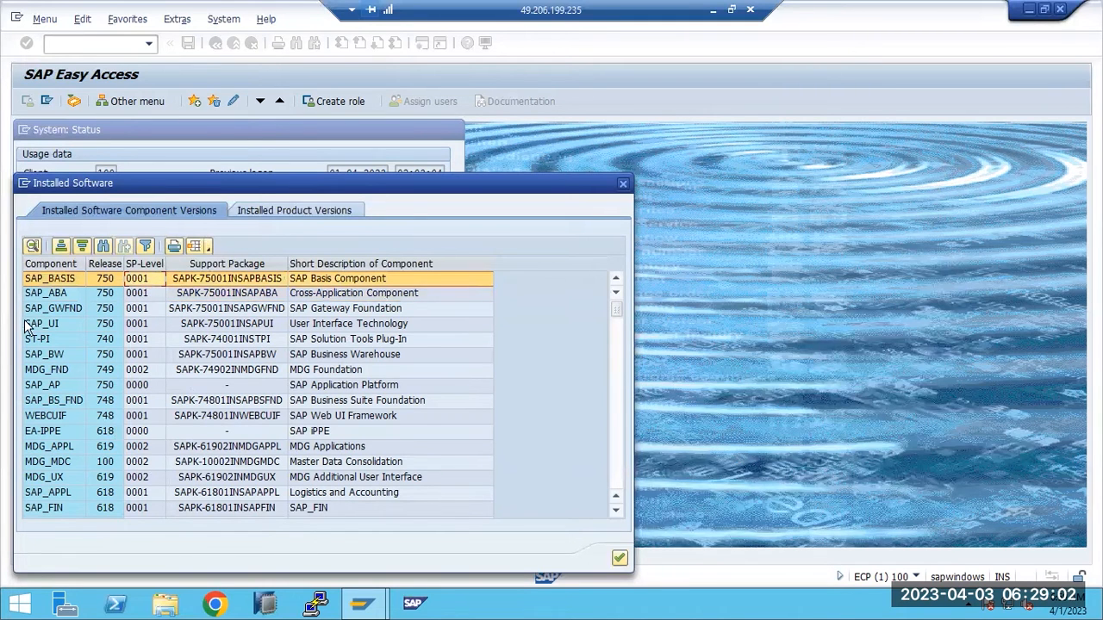
{"action": "scroll", "coordinate": [60, 438], "scroll_direction": "down", "scroll_amount": 10}
{"action": "scroll", "coordinate": [60, 437], "scroll_direction": "down", "scroll_amount": 15}
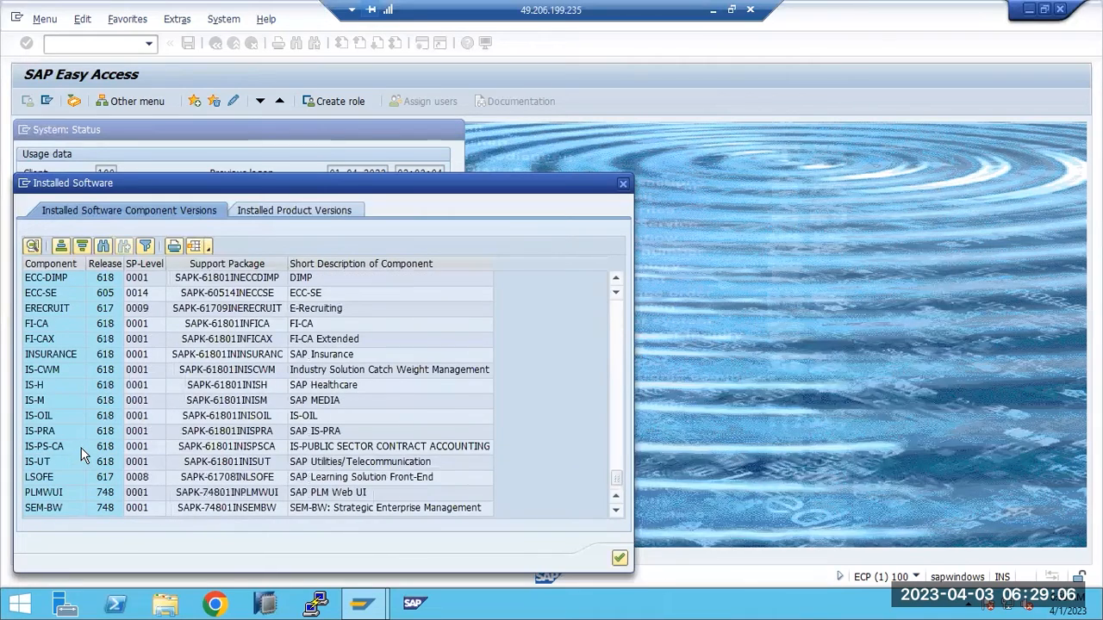
{"action": "scroll", "coordinate": [82, 449], "scroll_direction": "up", "scroll_amount": 5}
{"action": "scroll", "coordinate": [90, 445], "scroll_direction": "up", "scroll_amount": 10}
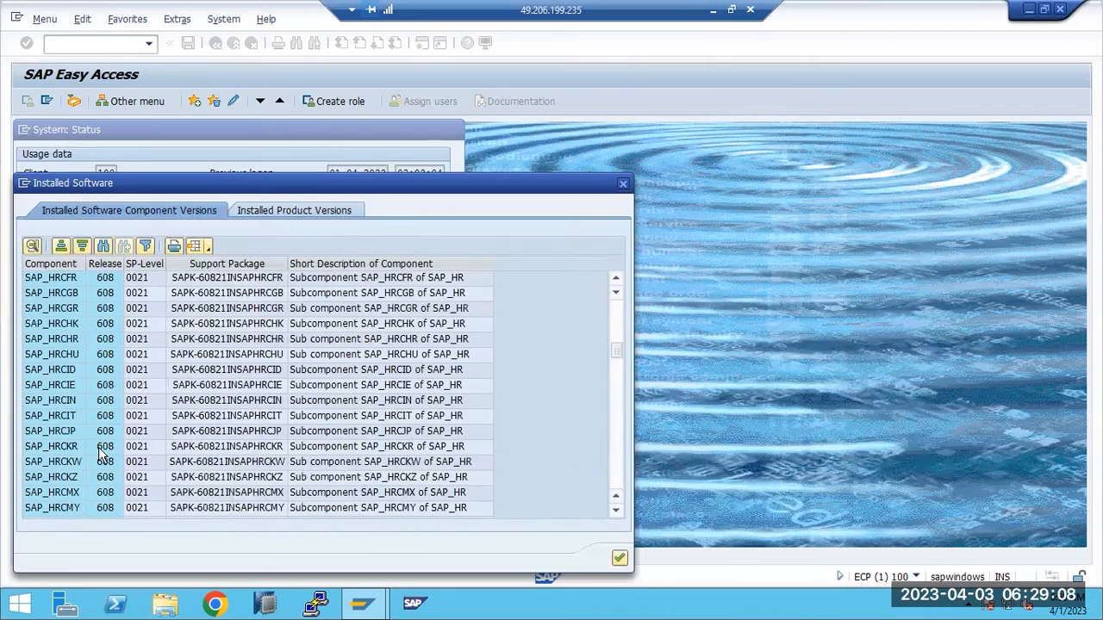
{"action": "scroll", "coordinate": [98, 447], "scroll_direction": "up", "scroll_amount": 3}
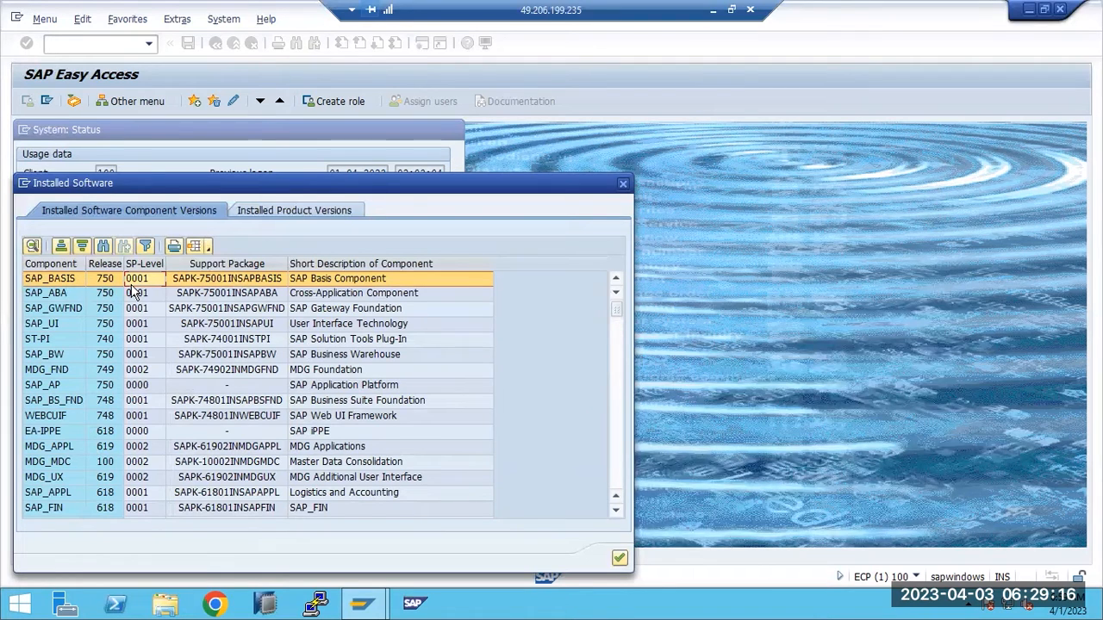
{"action": "left_click", "coordinate": [99, 283]}
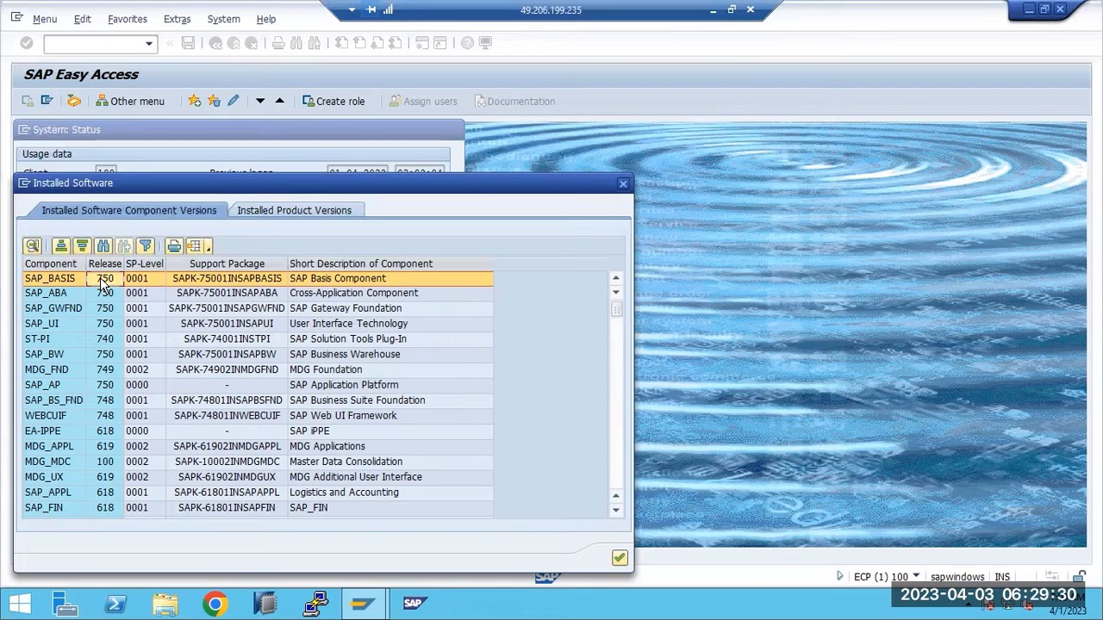
{"action": "left_click", "coordinate": [103, 265]}
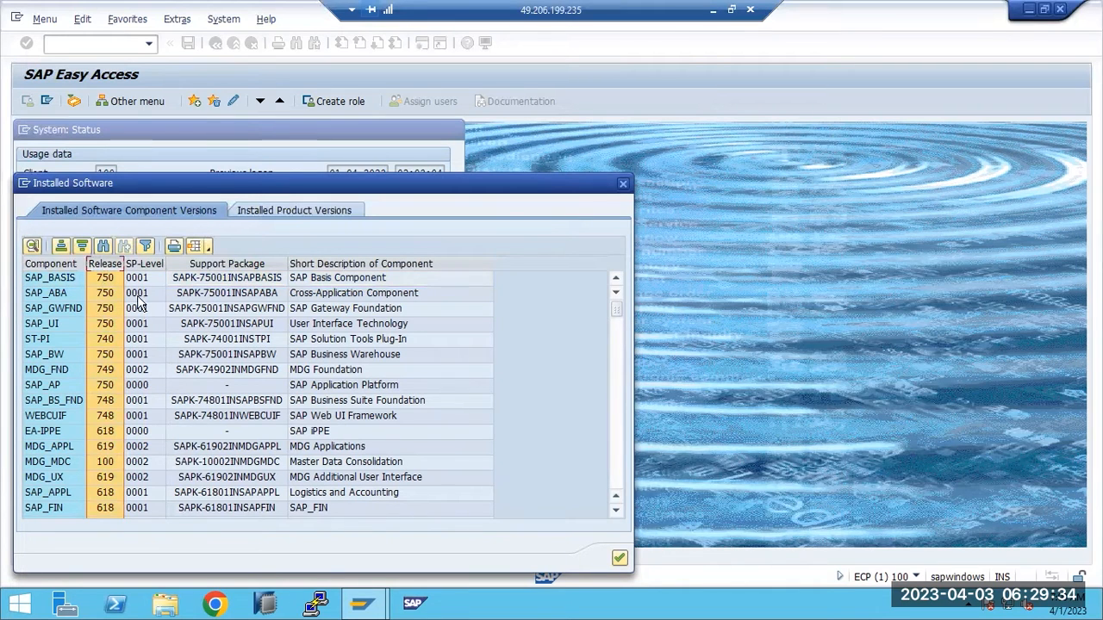
Step: Confirm SAP_BASIS is at SP level 0001, then close the Installed Software list
{"action": "left_click", "coordinate": [154, 267]}
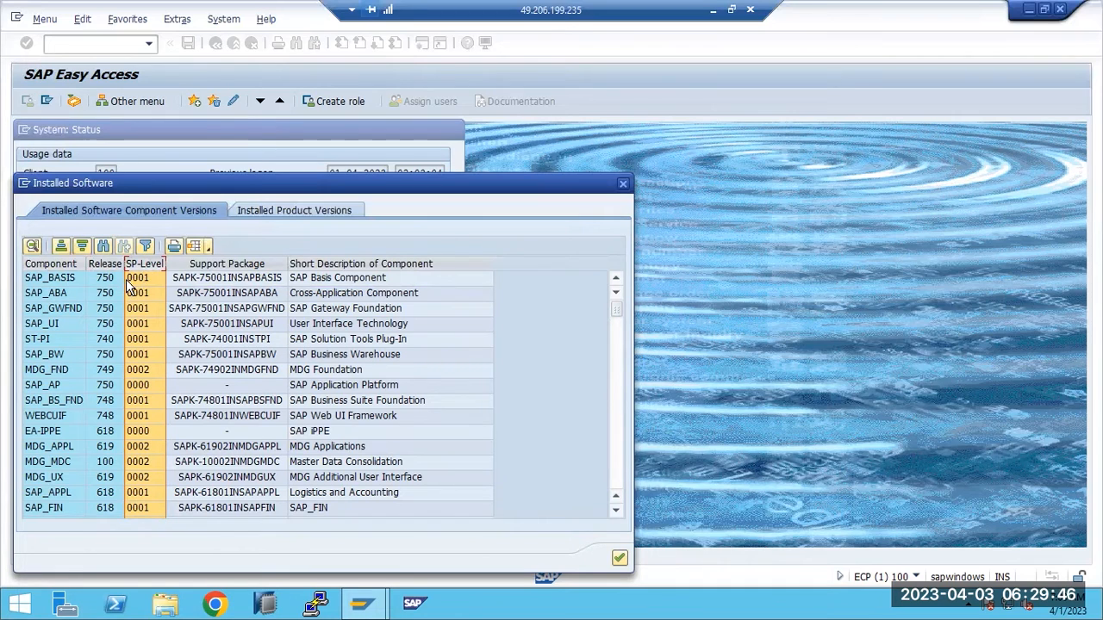
{"action": "left_click", "coordinate": [129, 280]}
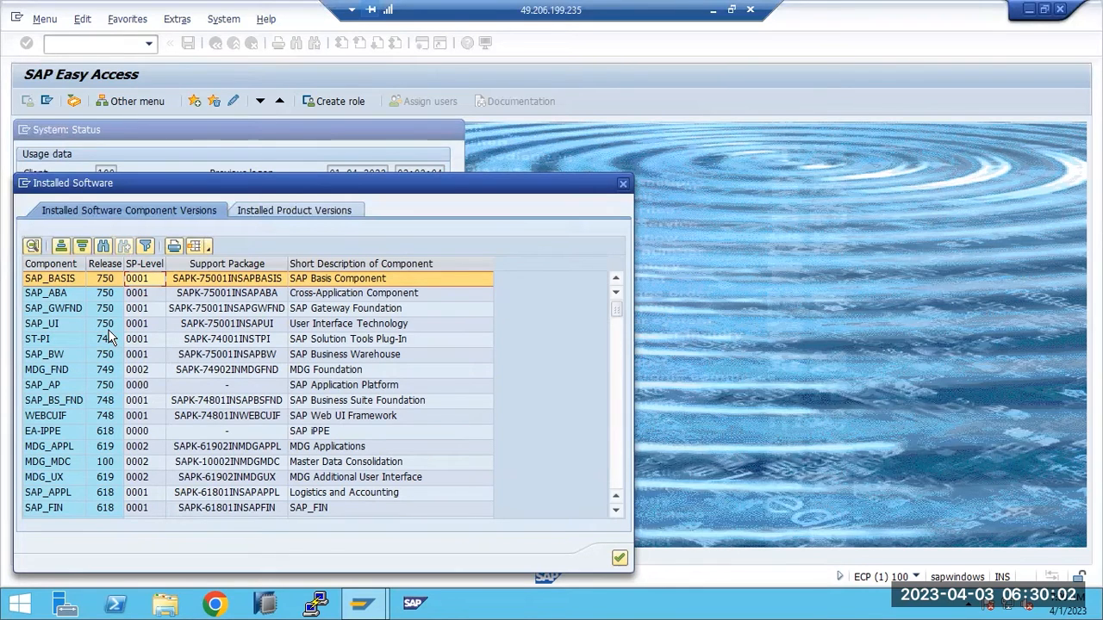
{"action": "left_click", "coordinate": [623, 184]}
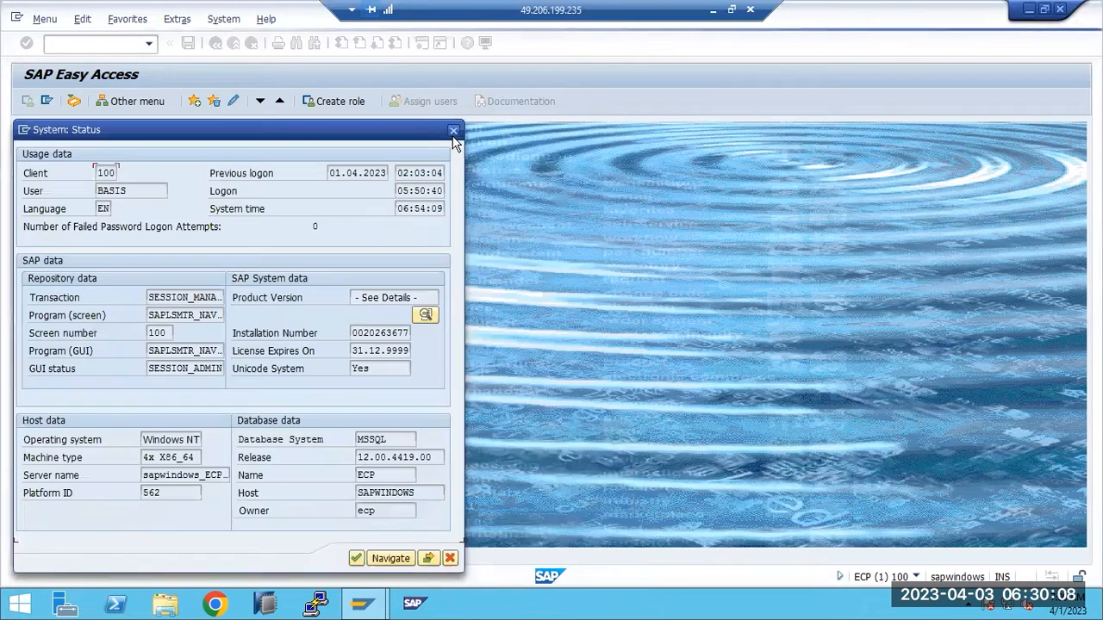
Step: Close the System: Status window to return to the SAP Easy Access menu
{"action": "left_click", "coordinate": [454, 131]}
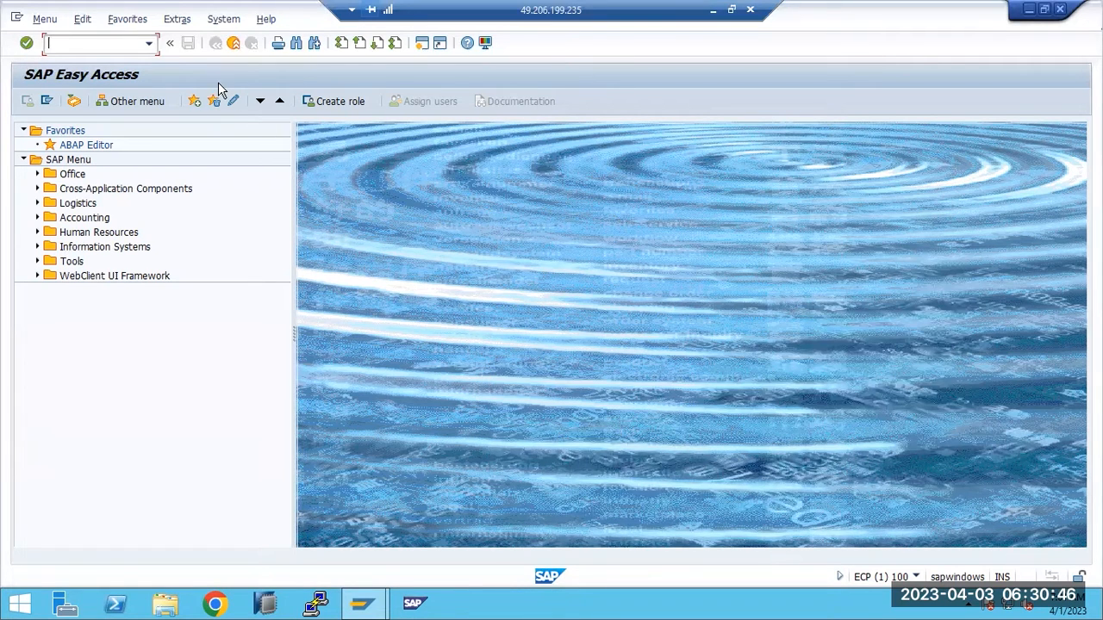
Step: Reopen System > Status component details and view both the product and component version lists
{"action": "left_click", "coordinate": [224, 19]}
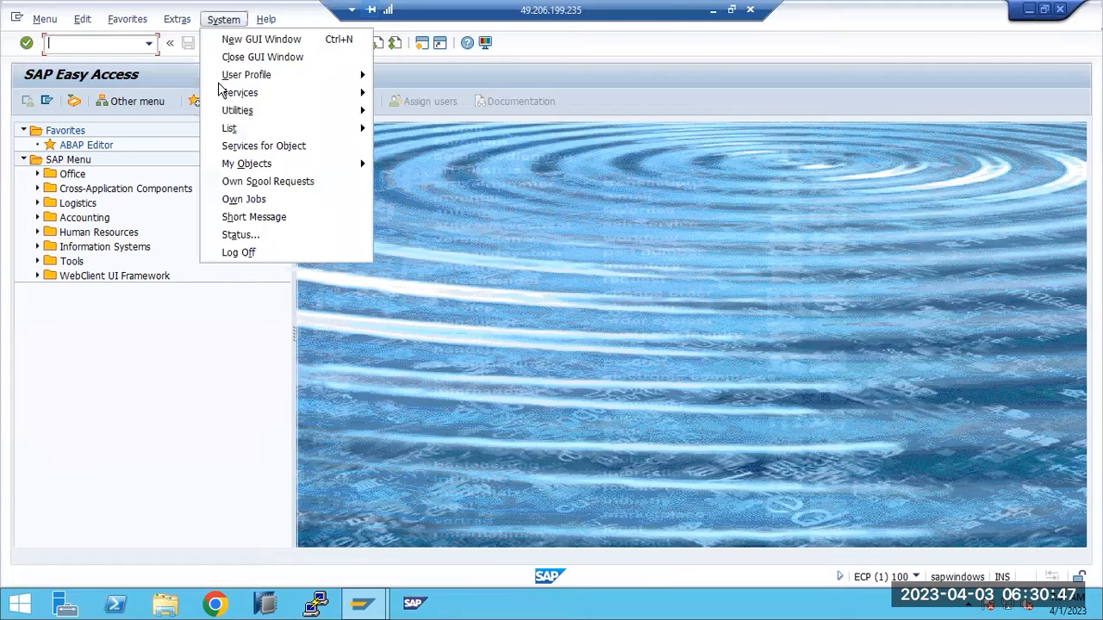
{"action": "left_click", "coordinate": [240, 235]}
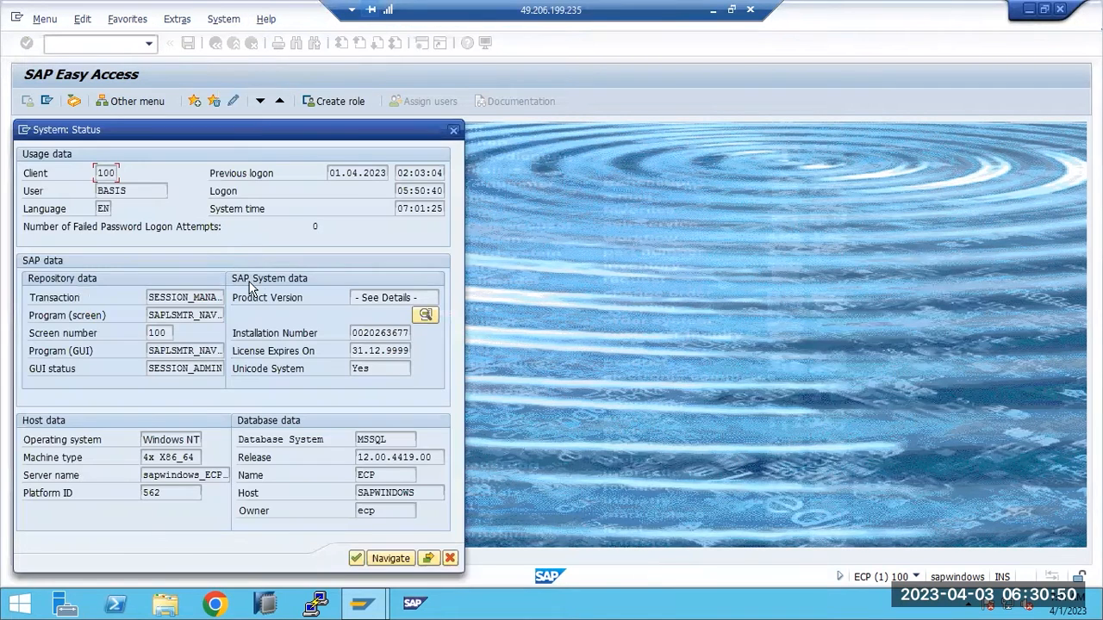
{"action": "left_click", "coordinate": [426, 317]}
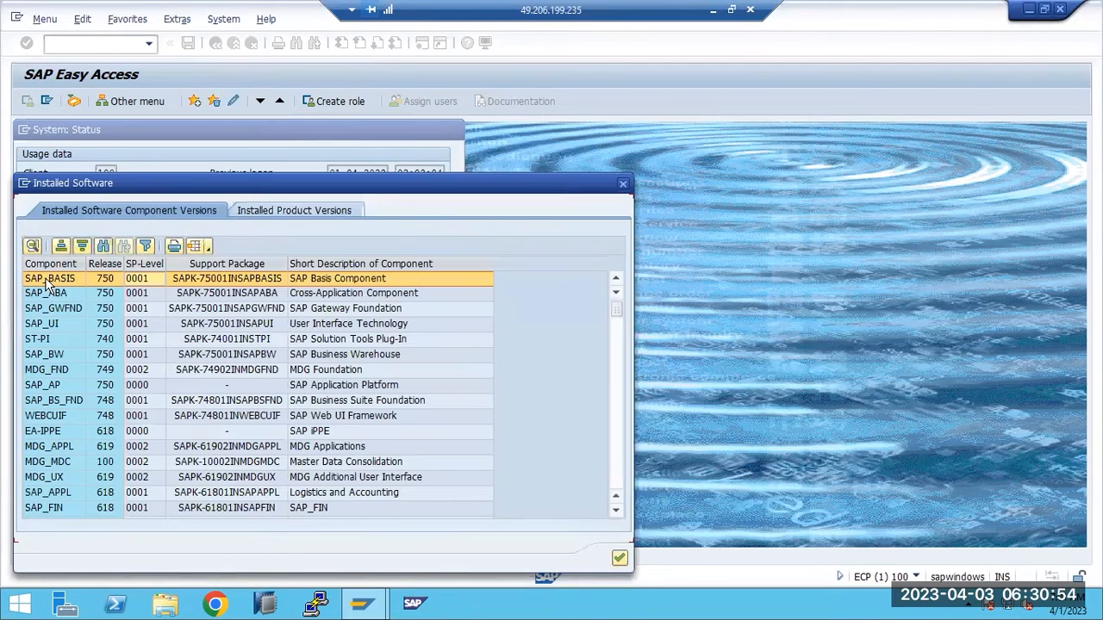
{"action": "left_click", "coordinate": [284, 213]}
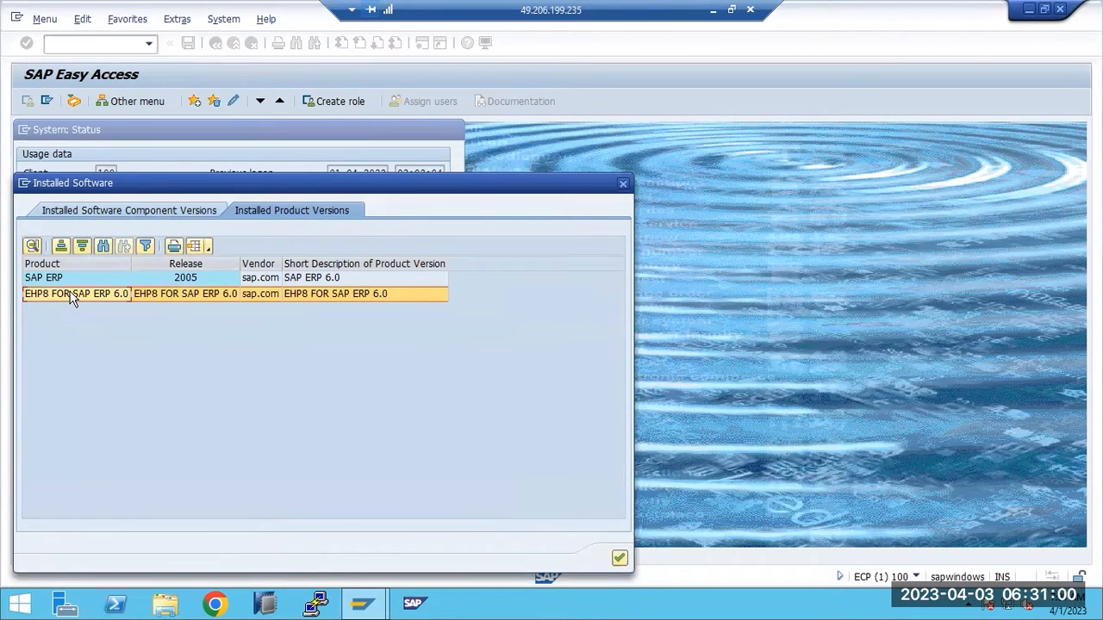
{"action": "left_click", "coordinate": [139, 207]}
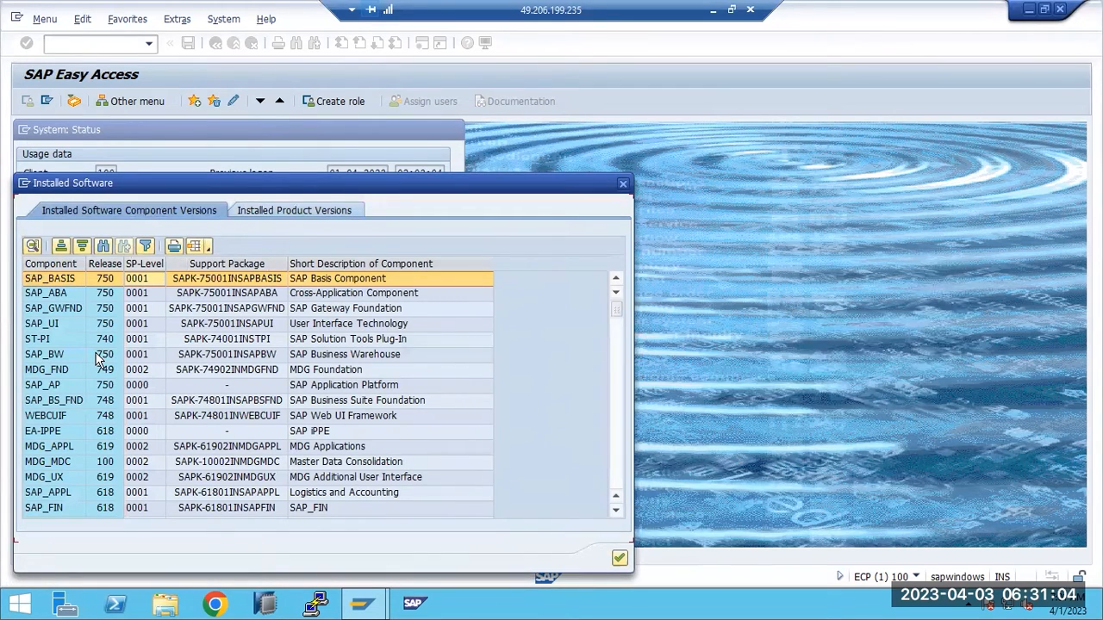
Step: Scan the SAP_AP, ST-PI, SAP_ABA, SAP_BASIS and SAP_GWFND rows, then close the list and minimize the remote session
{"action": "left_click", "coordinate": [99, 384]}
{"action": "scroll", "coordinate": [104, 393], "scroll_direction": "down", "scroll_amount": 2}
{"action": "scroll", "coordinate": [102, 392], "scroll_direction": "down", "scroll_amount": 15}
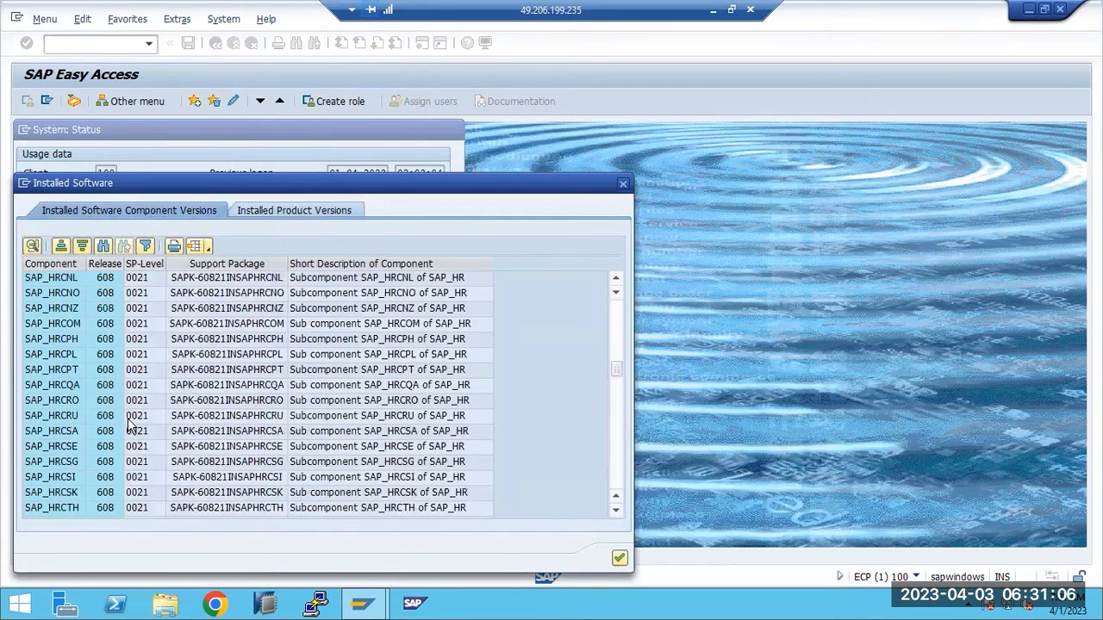
{"action": "scroll", "coordinate": [143, 420], "scroll_direction": "down", "scroll_amount": 10}
{"action": "scroll", "coordinate": [143, 420], "scroll_direction": "up", "scroll_amount": 8}
{"action": "scroll", "coordinate": [145, 421], "scroll_direction": "up", "scroll_amount": 20}
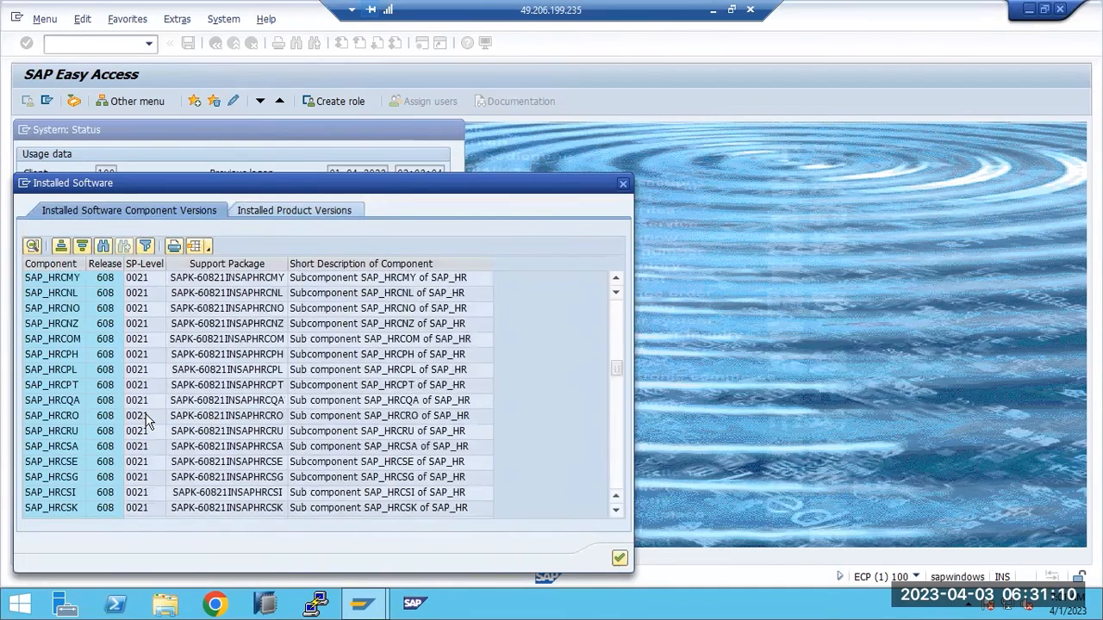
{"action": "left_click", "coordinate": [109, 340]}
{"action": "left_click", "coordinate": [97, 294]}
{"action": "left_click", "coordinate": [95, 279]}
{"action": "left_click", "coordinate": [94, 293]}
{"action": "left_click", "coordinate": [90, 309]}
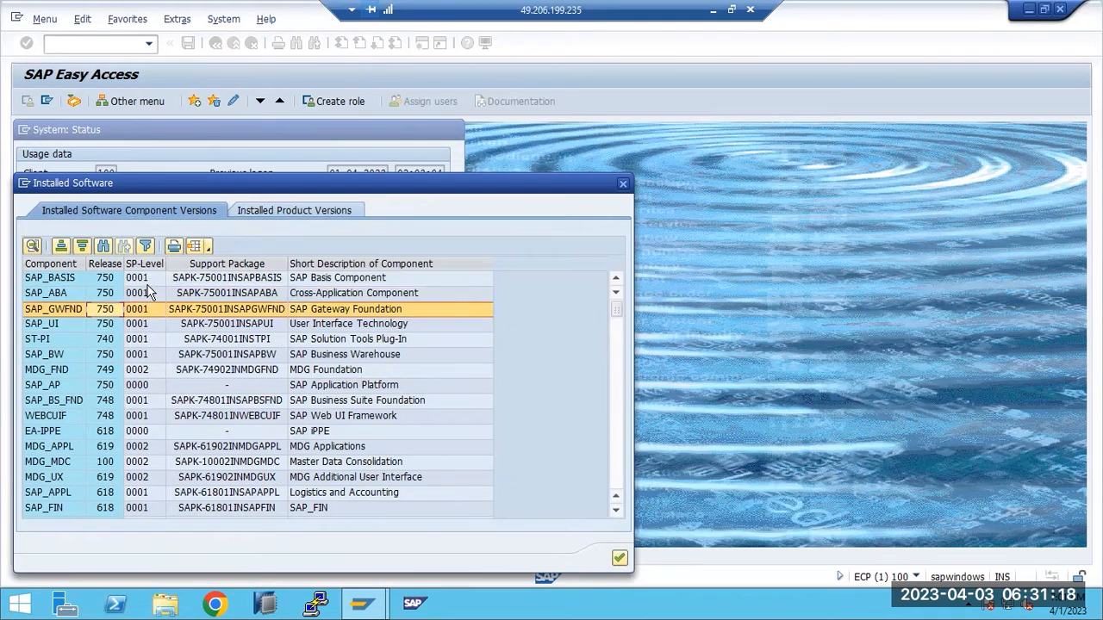
{"action": "left_click", "coordinate": [100, 289]}
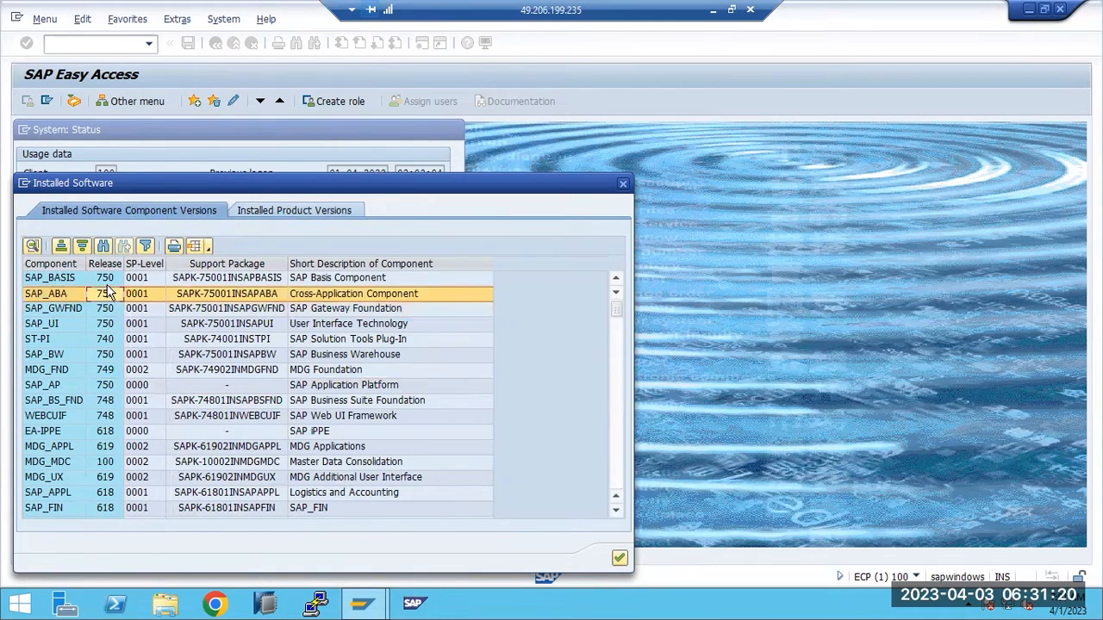
{"action": "left_click", "coordinate": [627, 184]}
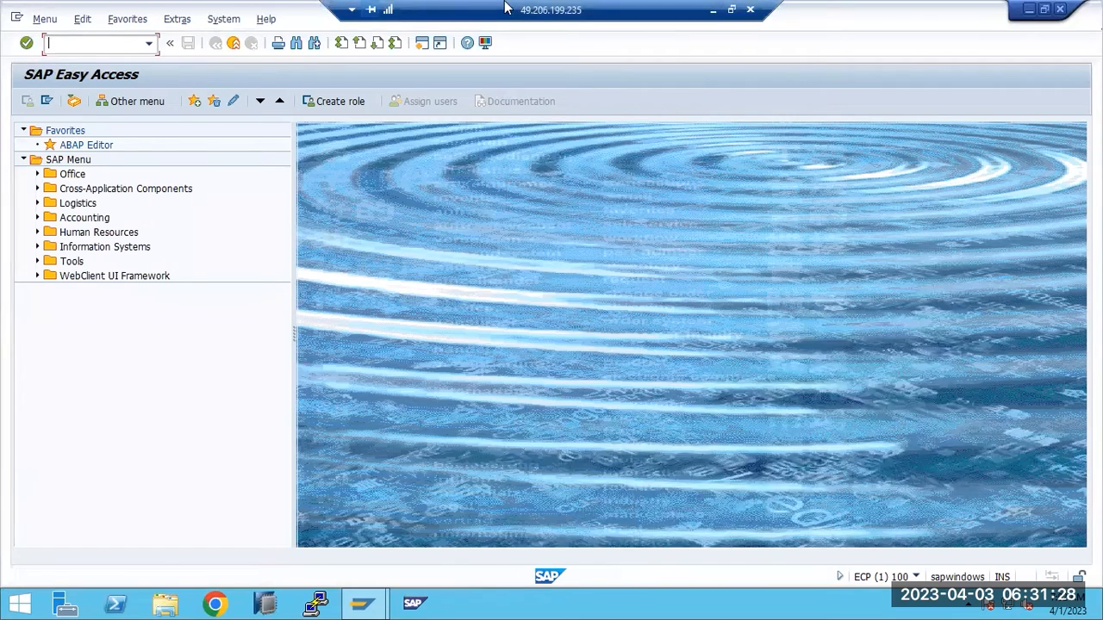
{"action": "left_click", "coordinate": [712, 9]}
Step: Add a === separator, then lines for SPAM and 'SAINT - addon installation or uninstall tool'
{"action": "key", "text": "Return"}
{"action": "type", "text": "==="}
{"action": "key", "text": "Return"}
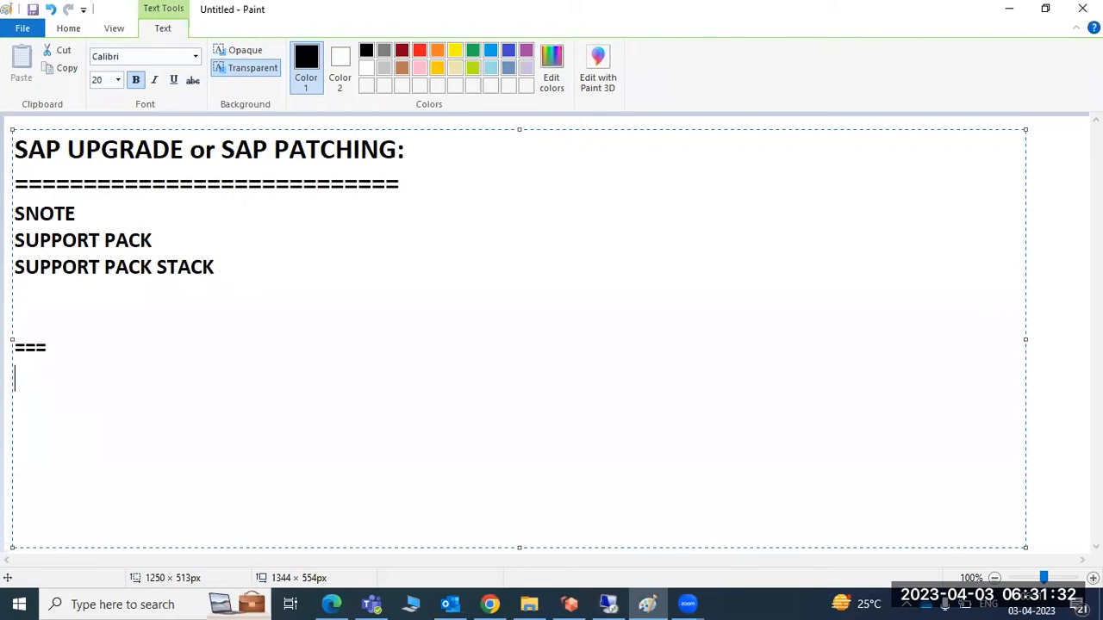
{"action": "type", "text": "SPAM or "}
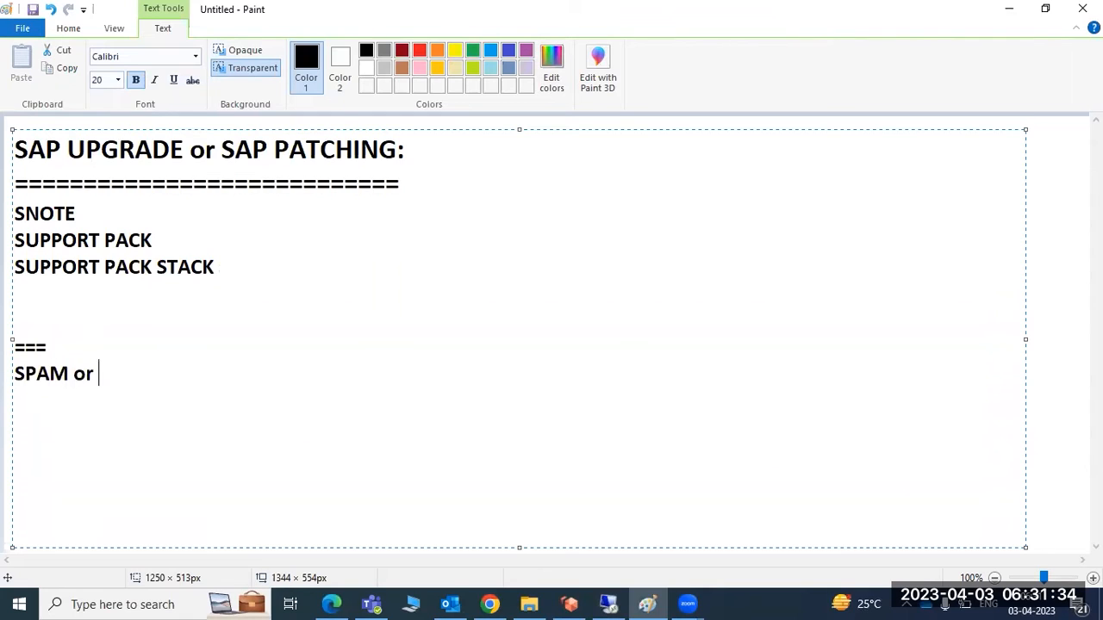
{"action": "type", "text": "SAINT"}
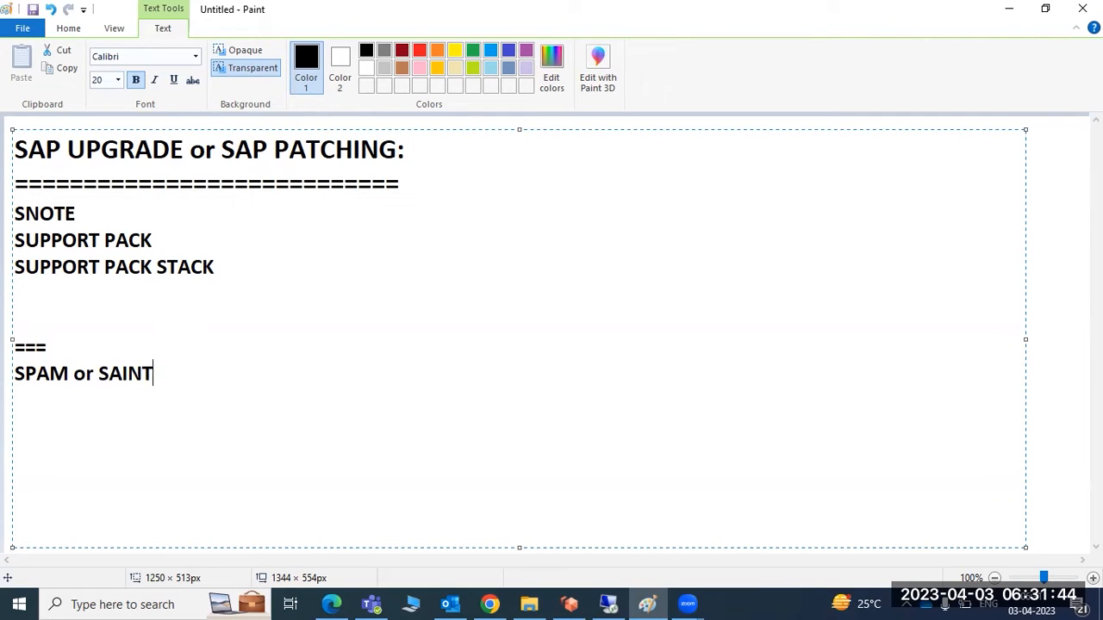
{"action": "key", "text": "BackSpace"}
{"action": "key", "text": "BackSpace"}
{"action": "key", "text": "BackSpace"}
{"action": "key", "text": "BackSpace"}
{"action": "key", "text": "BackSpace"}
{"action": "key", "text": "BackSpace"}
{"action": "key", "text": "BackSpace"}
{"action": "key", "text": "BackSpace"}
{"action": "key", "text": "BackSpace"}
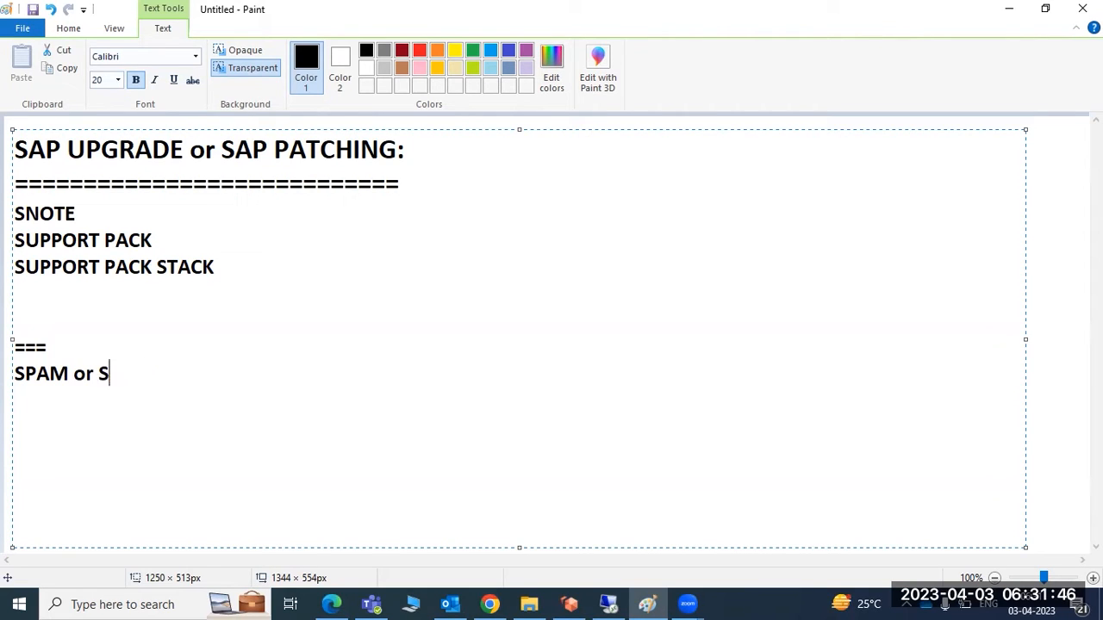
{"action": "type", "text": "SAINT - addon installation "}
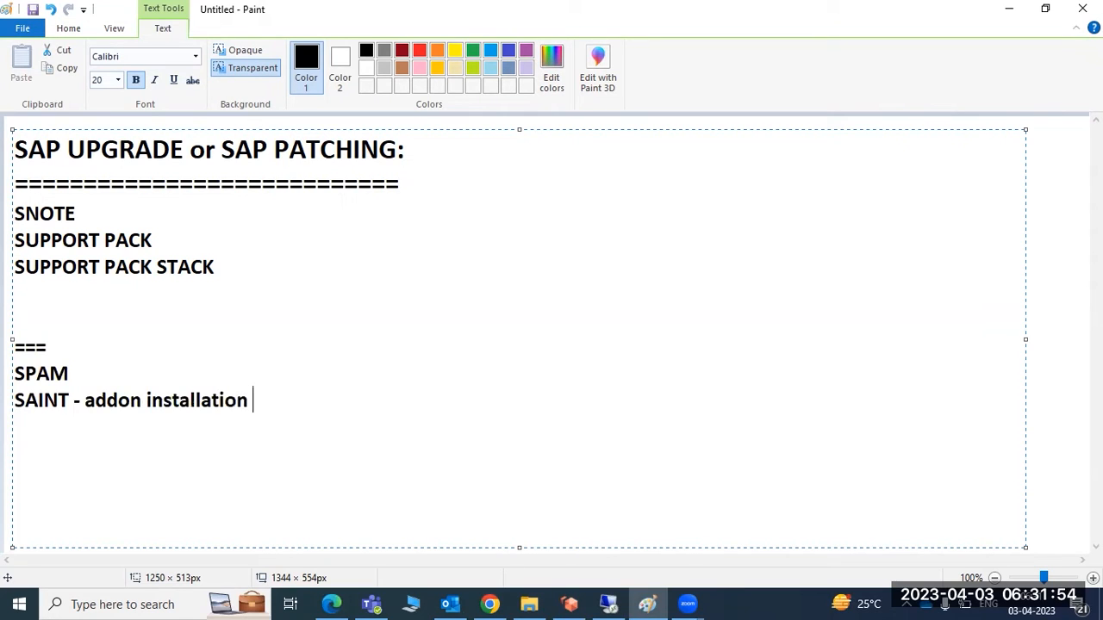
{"action": "type", "text": "or unins"}
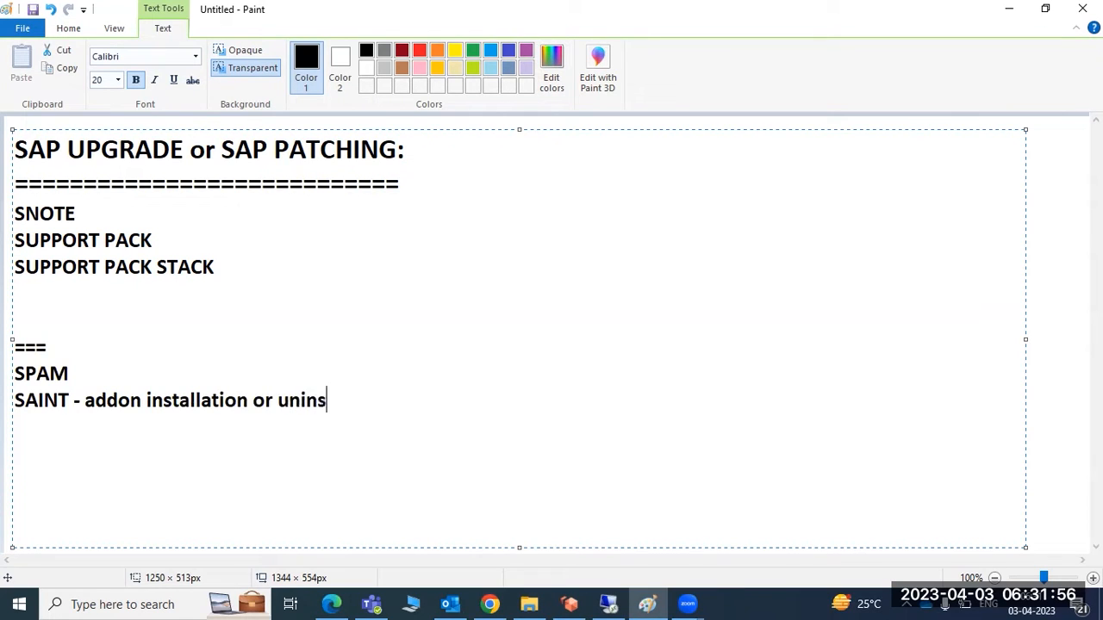
{"action": "type", "text": "tall tool"}
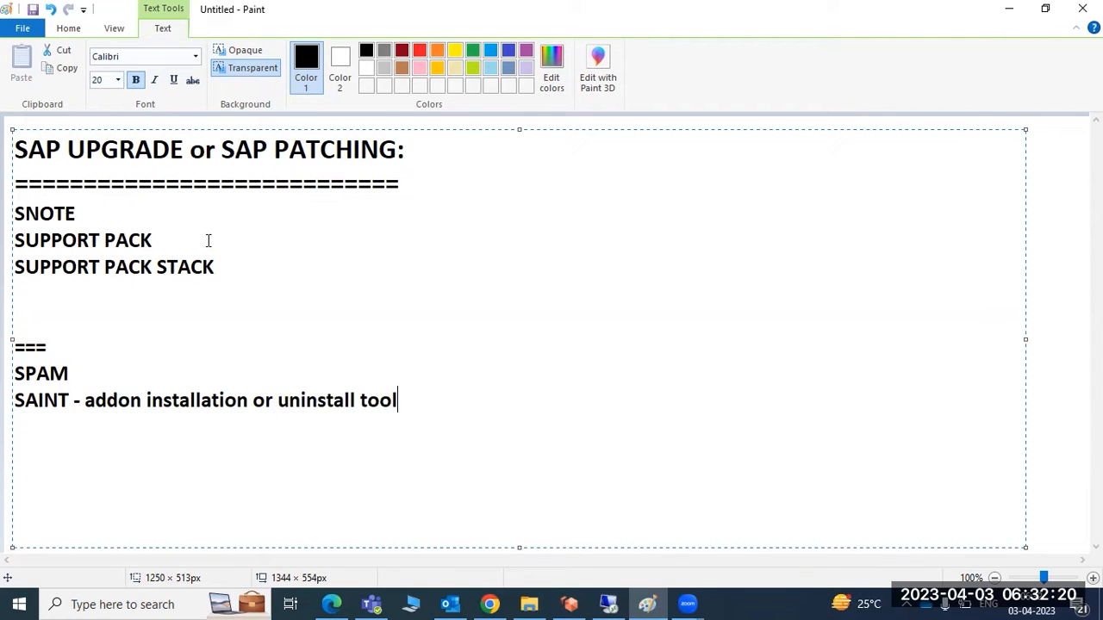
Step: Append a dash after SPAM so the line reads 'SPAM -'
{"action": "left_click", "coordinate": [101, 375]}
{"action": "type", "text": "-"}
{"action": "left_click_drag", "start_coordinate": [75, 373], "coordinate": [12, 375]}
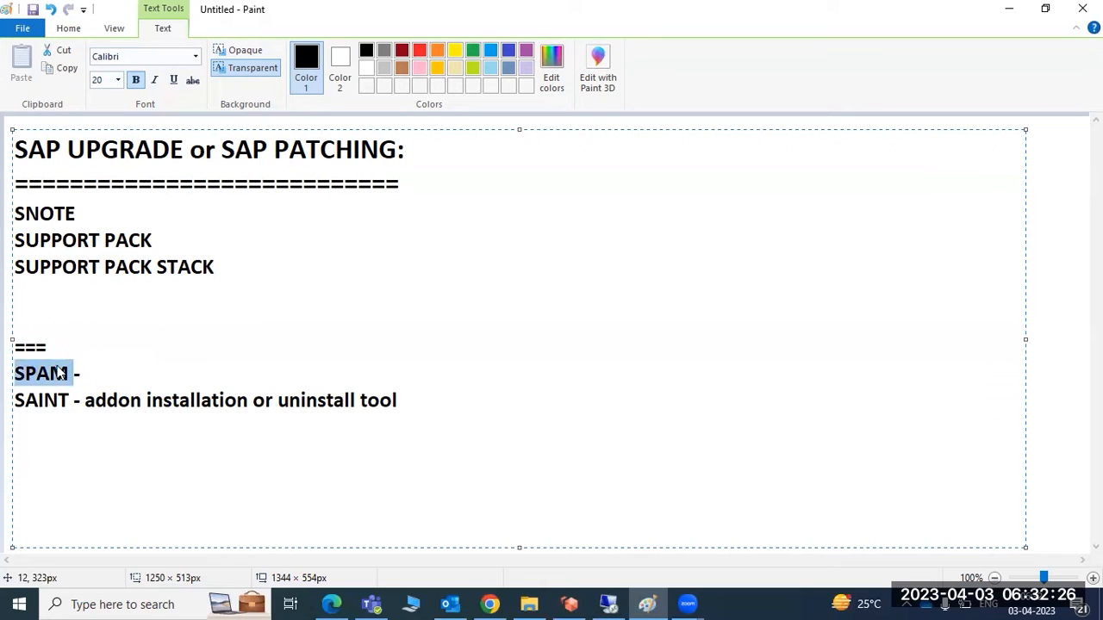
{"action": "left_click", "coordinate": [118, 369]}
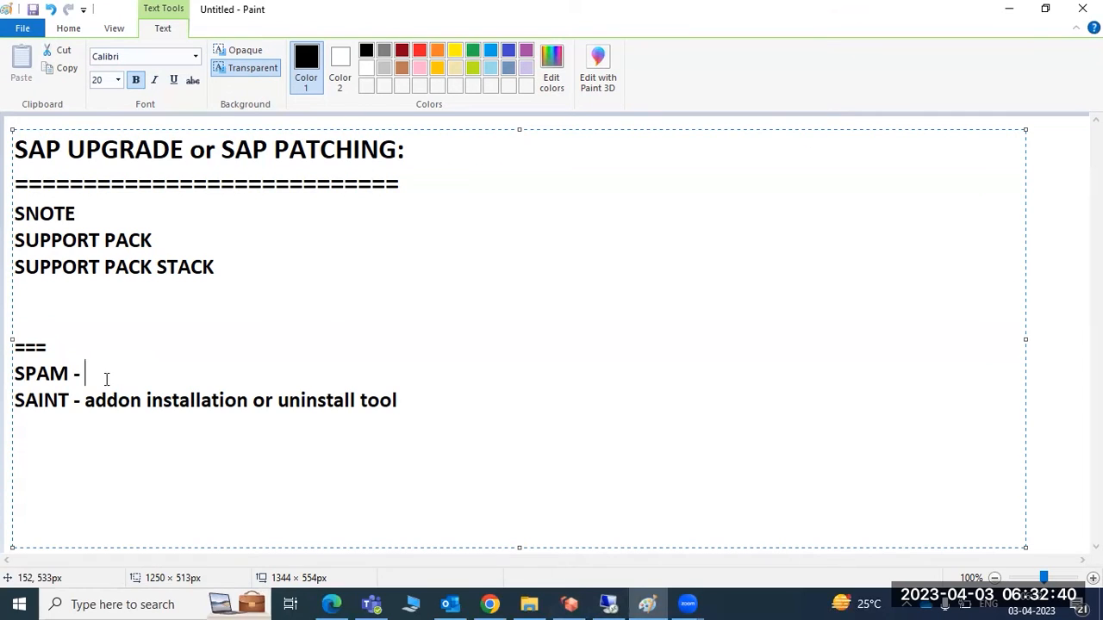
Step: Return to the SAP session and start the Support Package Manager with transaction SPAM
{"action": "left_click", "coordinate": [609, 604]}
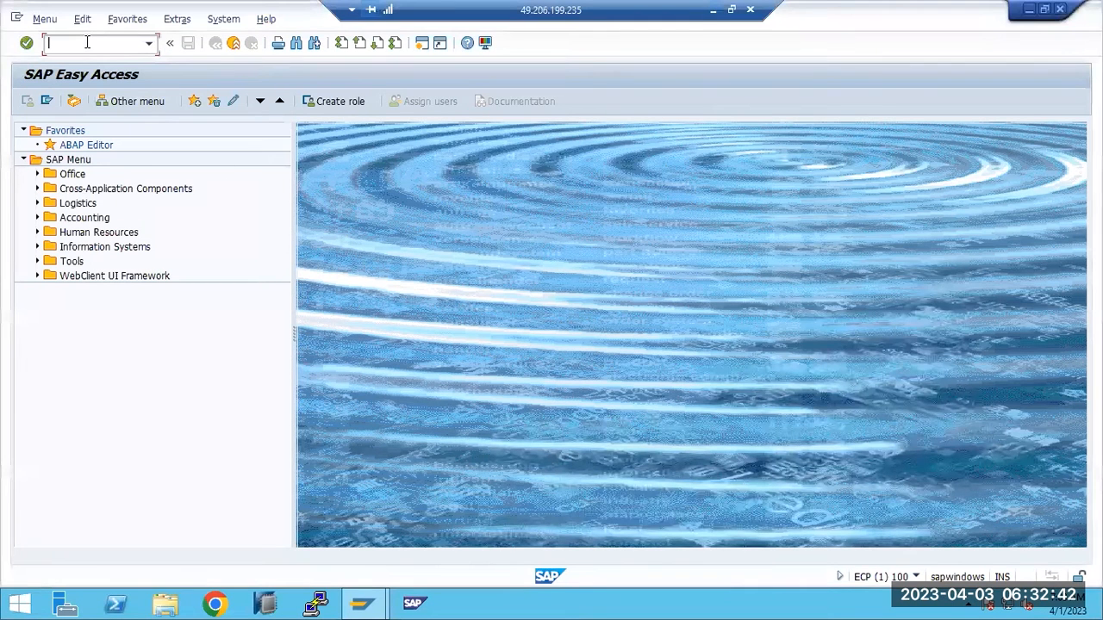
{"action": "type", "text": "spam"}
{"action": "key", "text": "Return"}
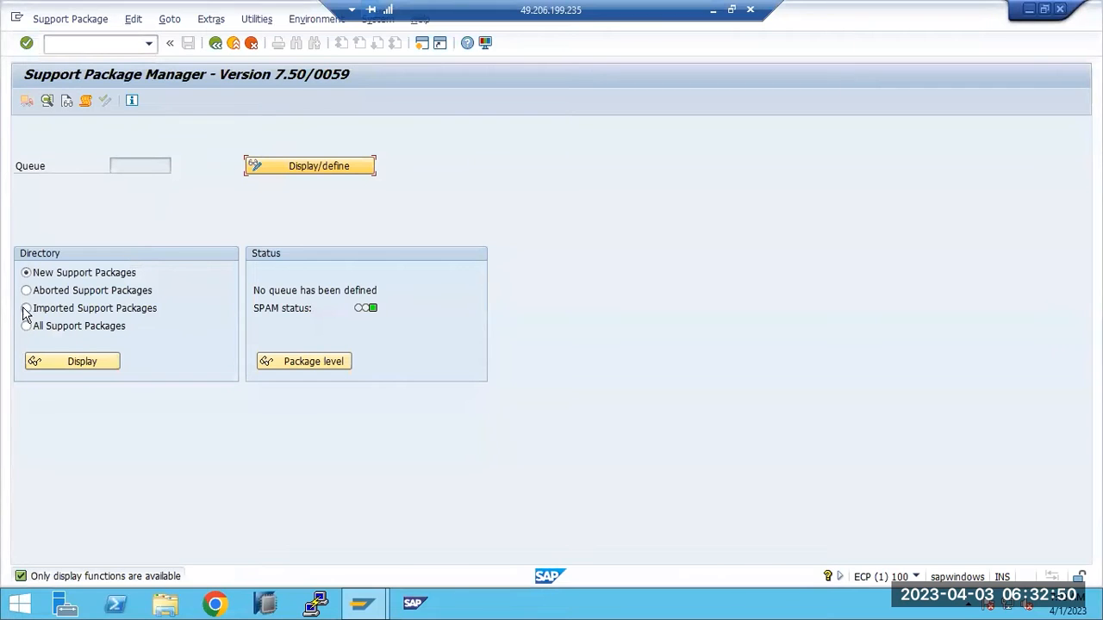
Step: Review the Load packages options, then switch the directory view between imported and aborted support packages
{"action": "left_click", "coordinate": [60, 19]}
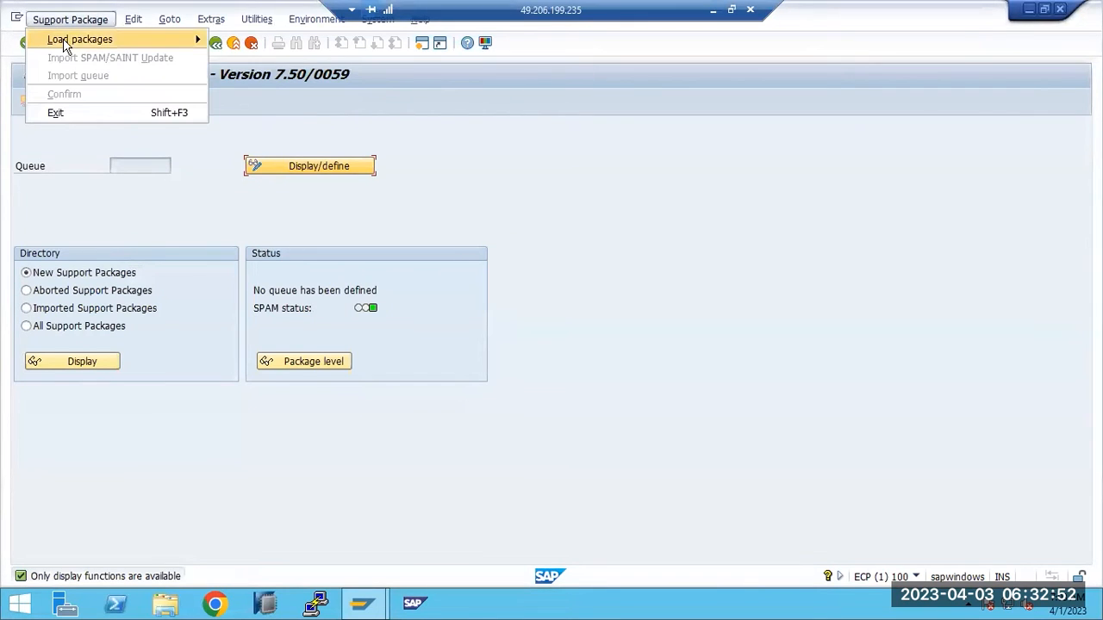
{"action": "mouse_move", "coordinate": [85, 45]}
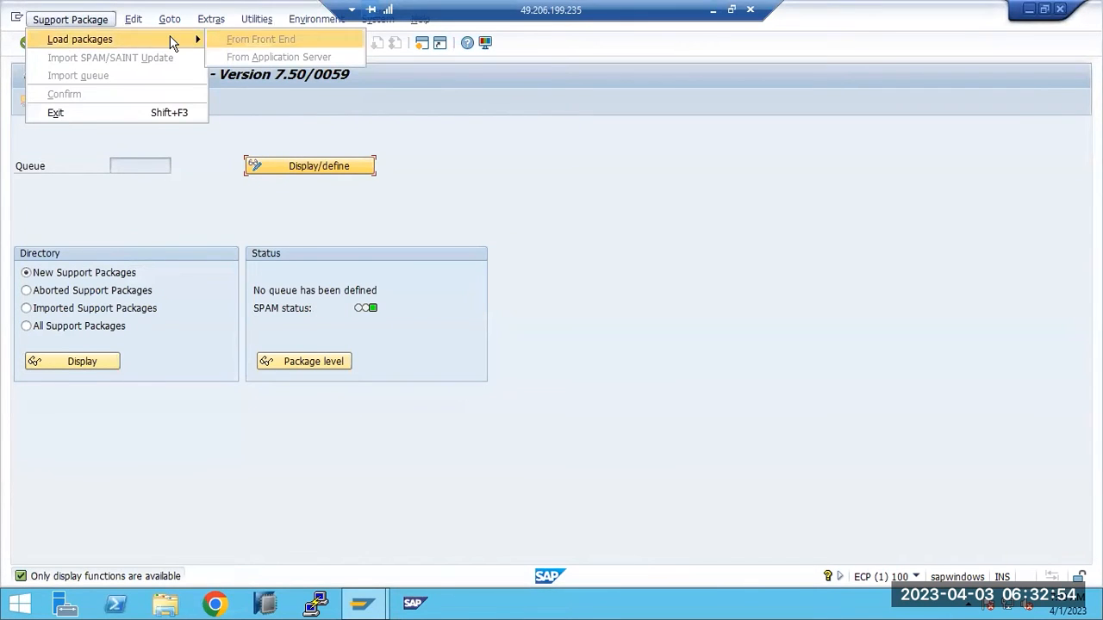
{"action": "key", "text": "Down"}
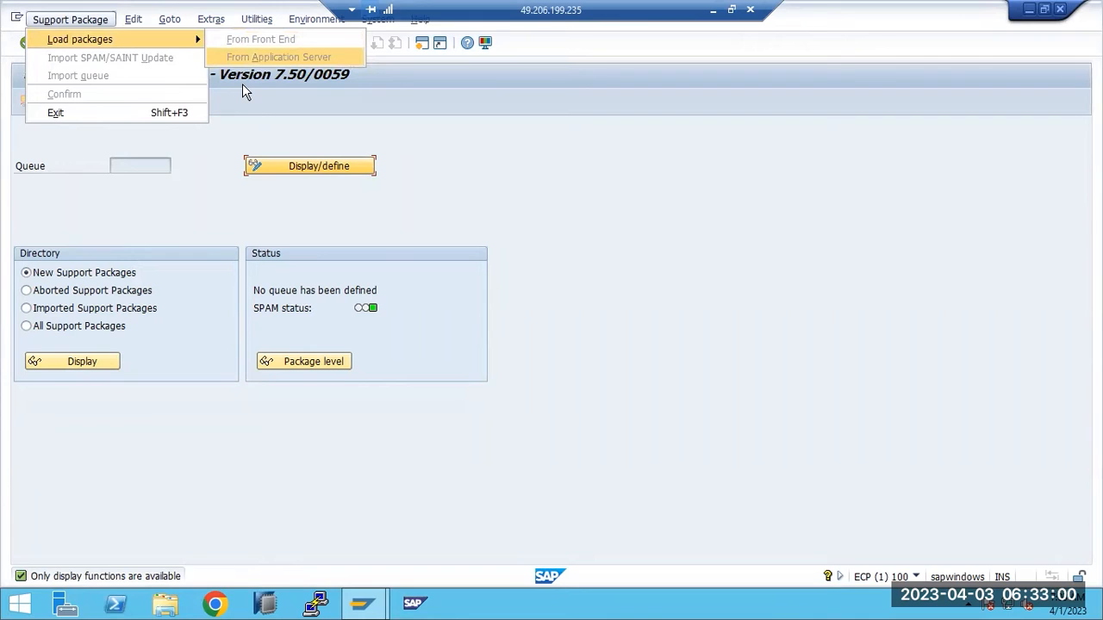
{"action": "left_click", "coordinate": [219, 315]}
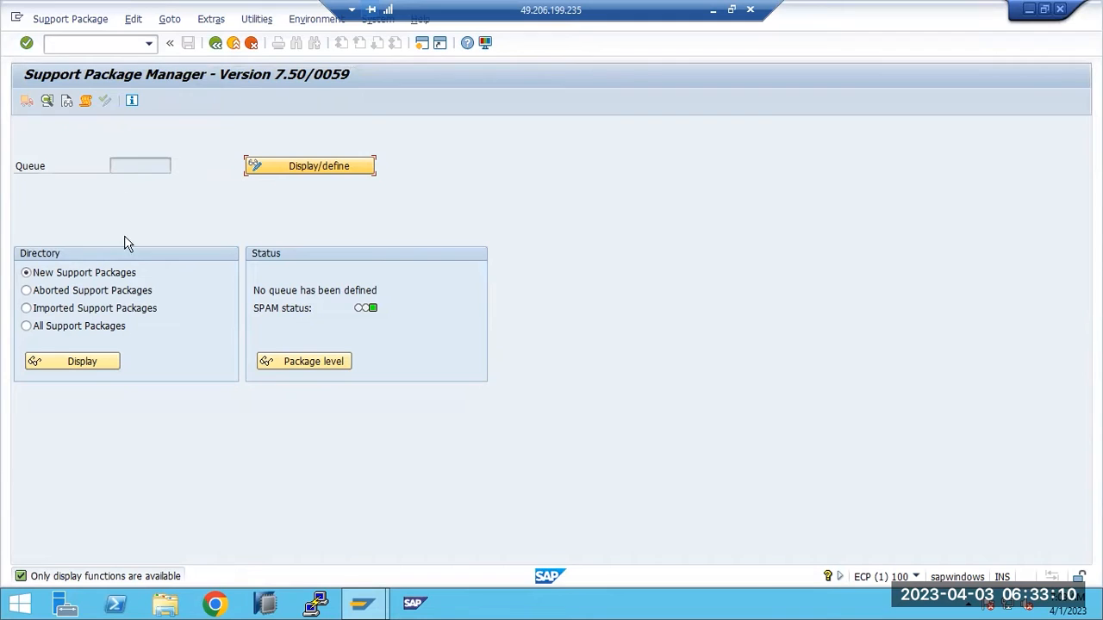
{"action": "left_click", "coordinate": [101, 312]}
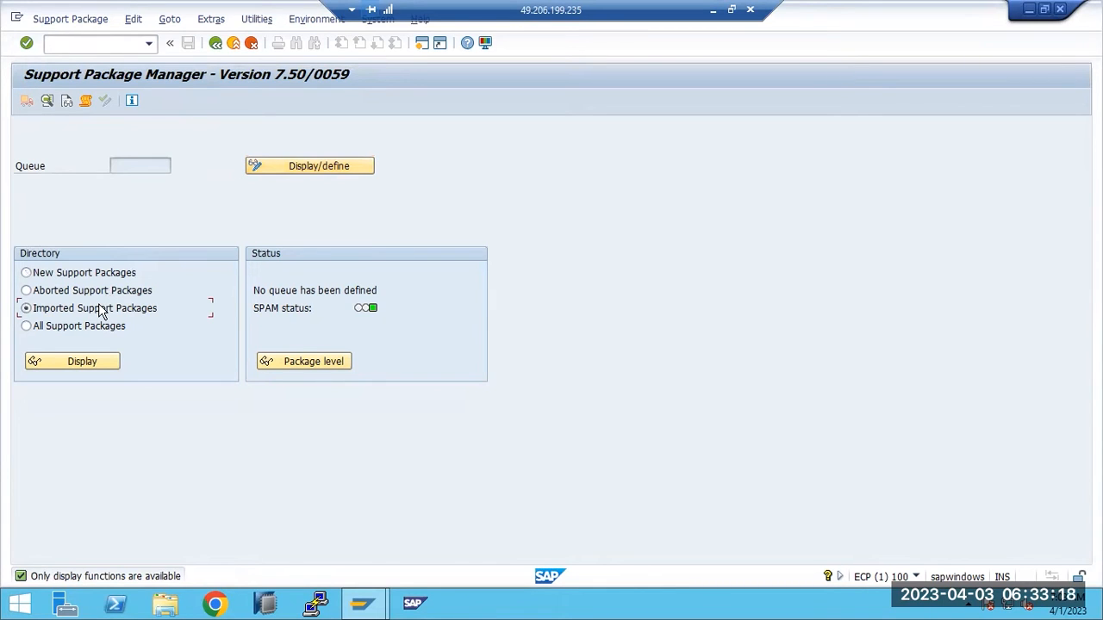
{"action": "left_click", "coordinate": [94, 291]}
{"action": "left_click", "coordinate": [90, 309]}
Step: Leave SPAM, start the Add-On Installation Tool with SAINT, and select the EA-HR add-on
{"action": "left_click", "coordinate": [215, 42]}
{"action": "type", "text": "saint"}
{"action": "key", "text": "Return"}
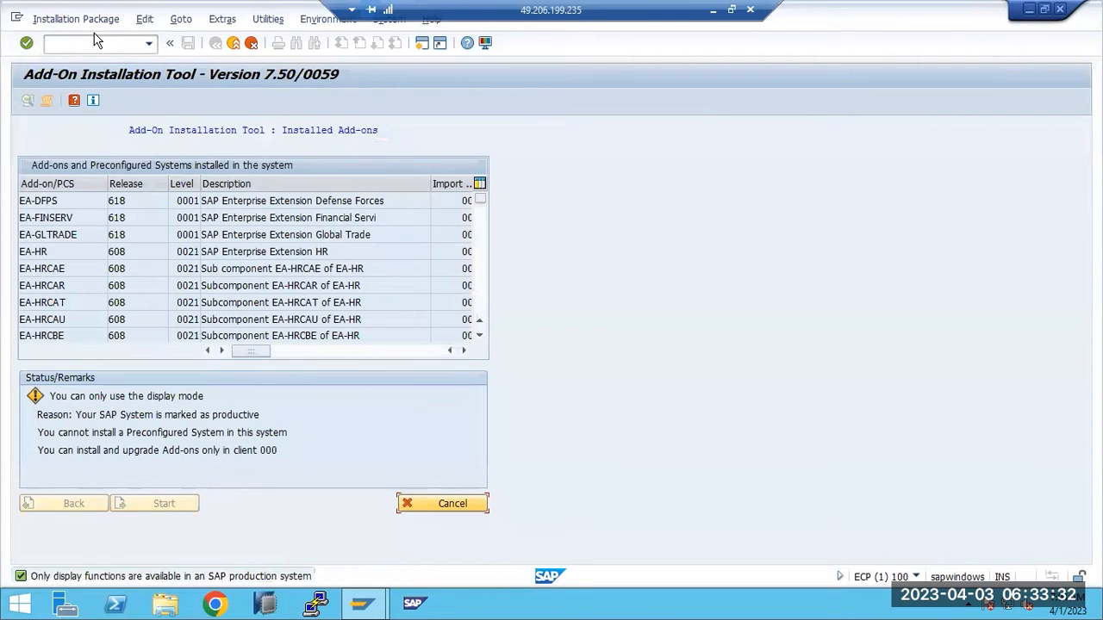
{"action": "left_click", "coordinate": [43, 251]}
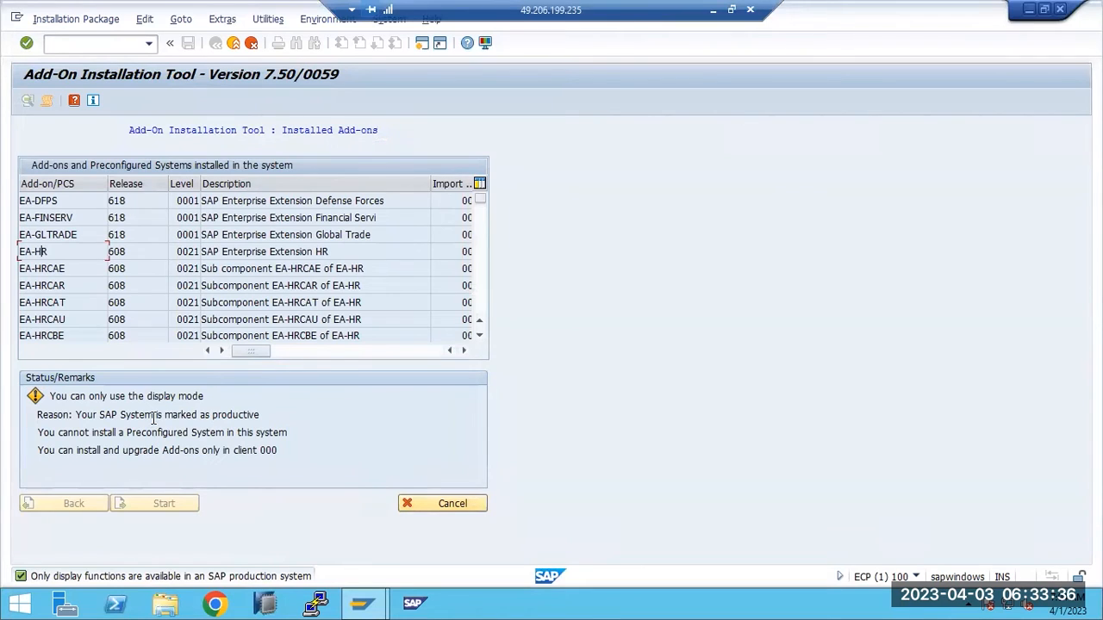
{"action": "left_click", "coordinate": [290, 354]}
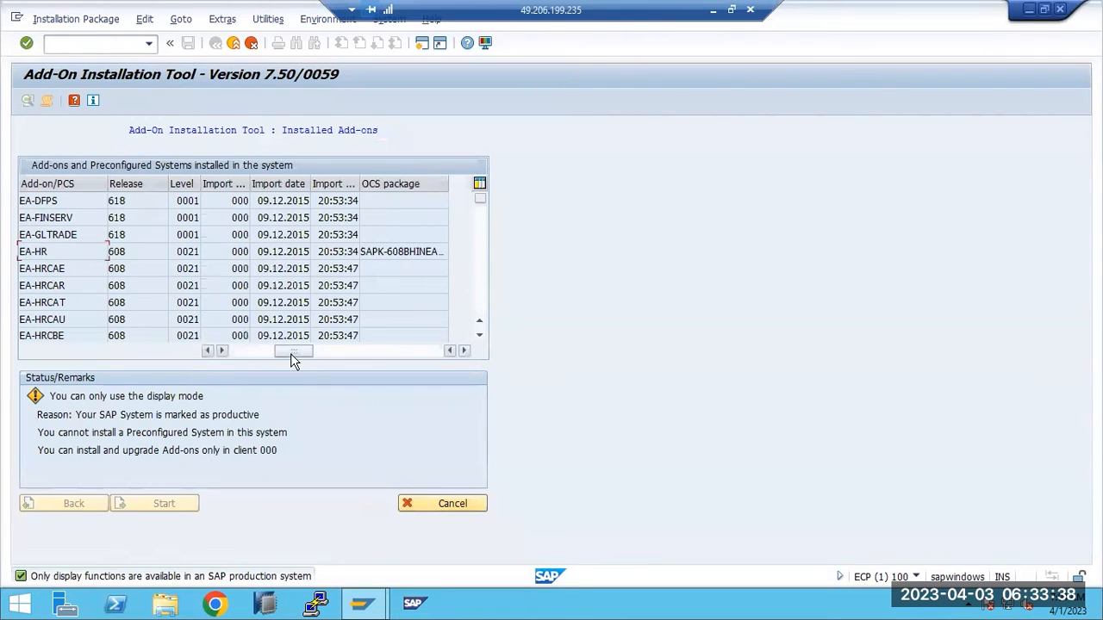
{"action": "left_click_drag", "start_coordinate": [291, 354], "coordinate": [250, 353]}
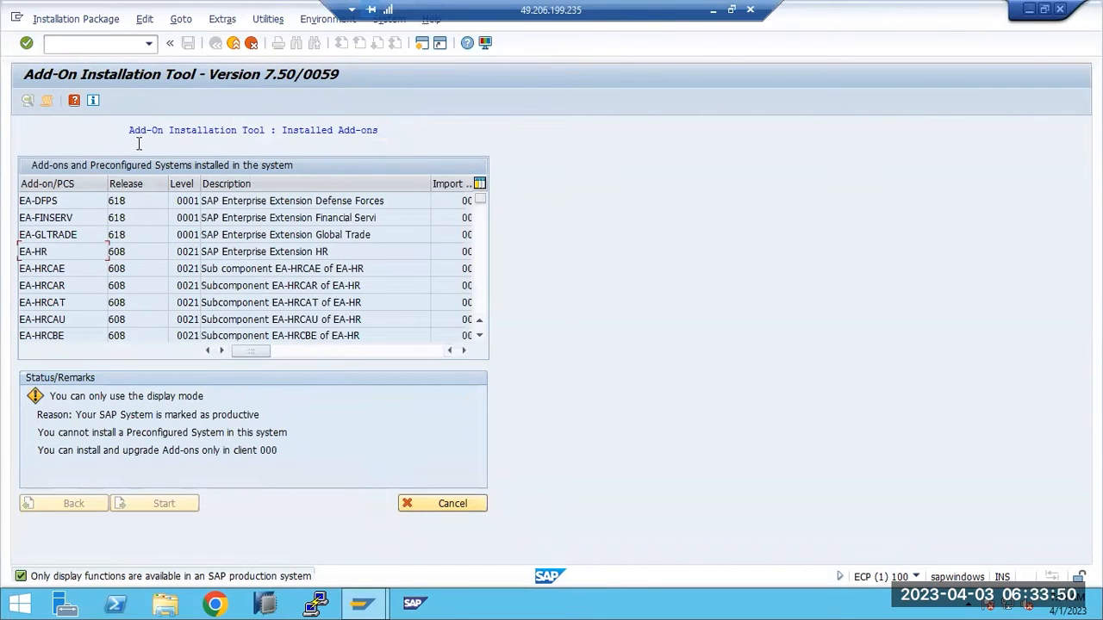
Step: Load packages from the front end, accept the warnings, note no OCS files found, and exit SAINT
{"action": "left_click", "coordinate": [72, 19]}
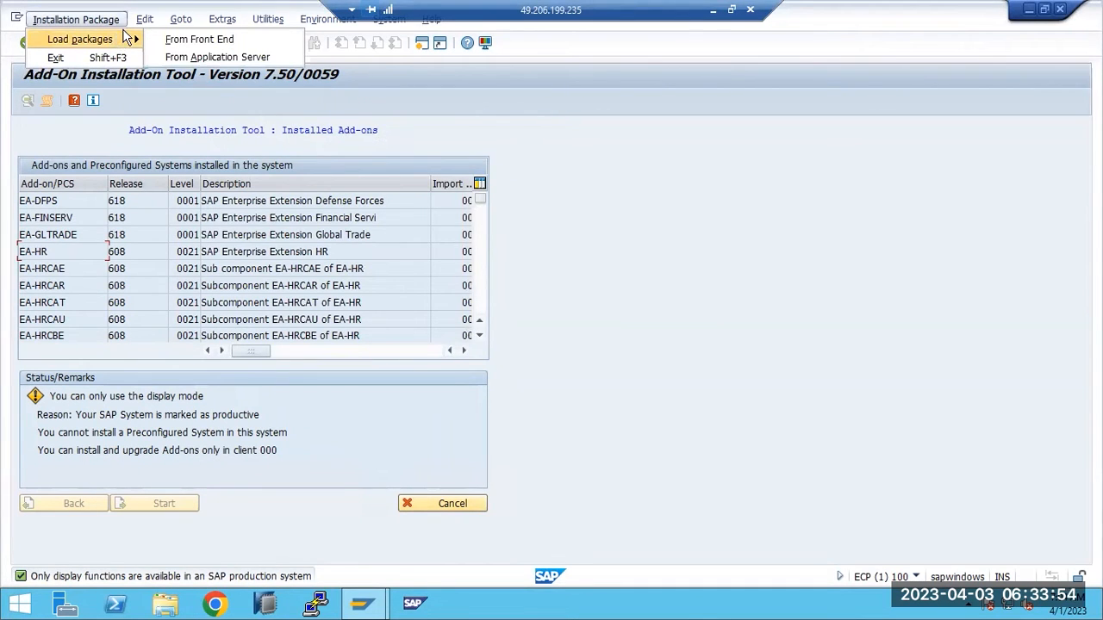
{"action": "left_click", "coordinate": [217, 57]}
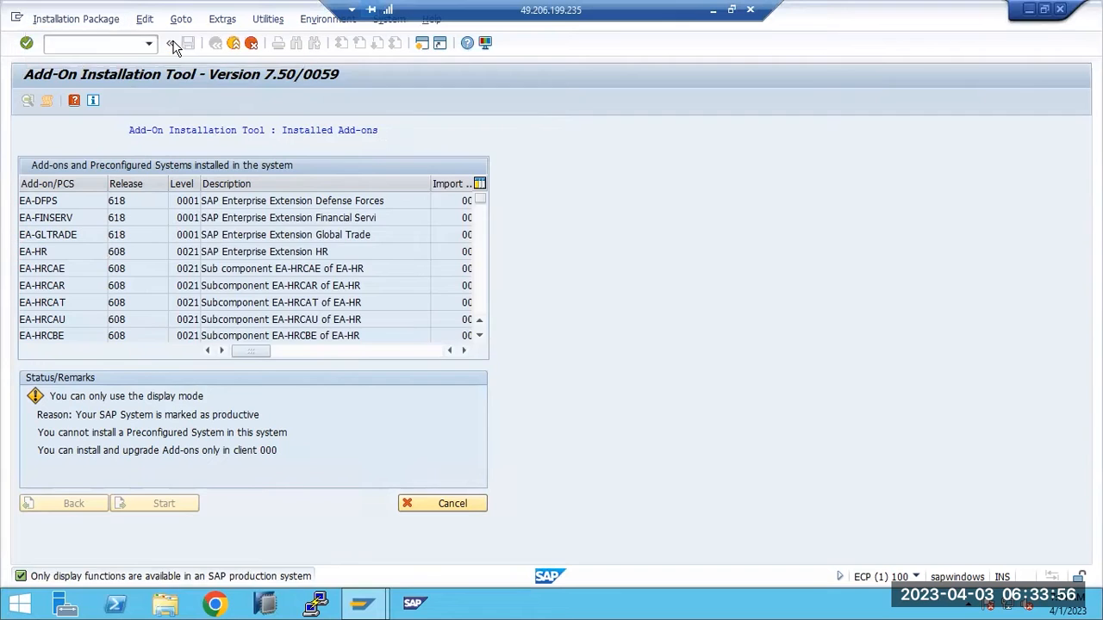
{"action": "left_click", "coordinate": [221, 370]}
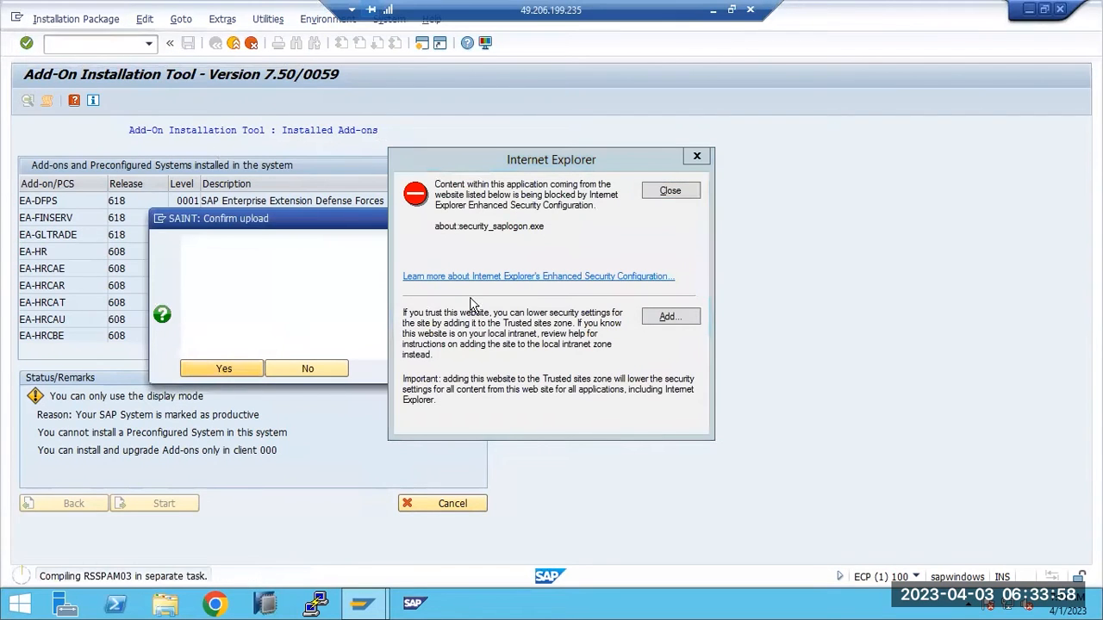
{"action": "left_click", "coordinate": [663, 191]}
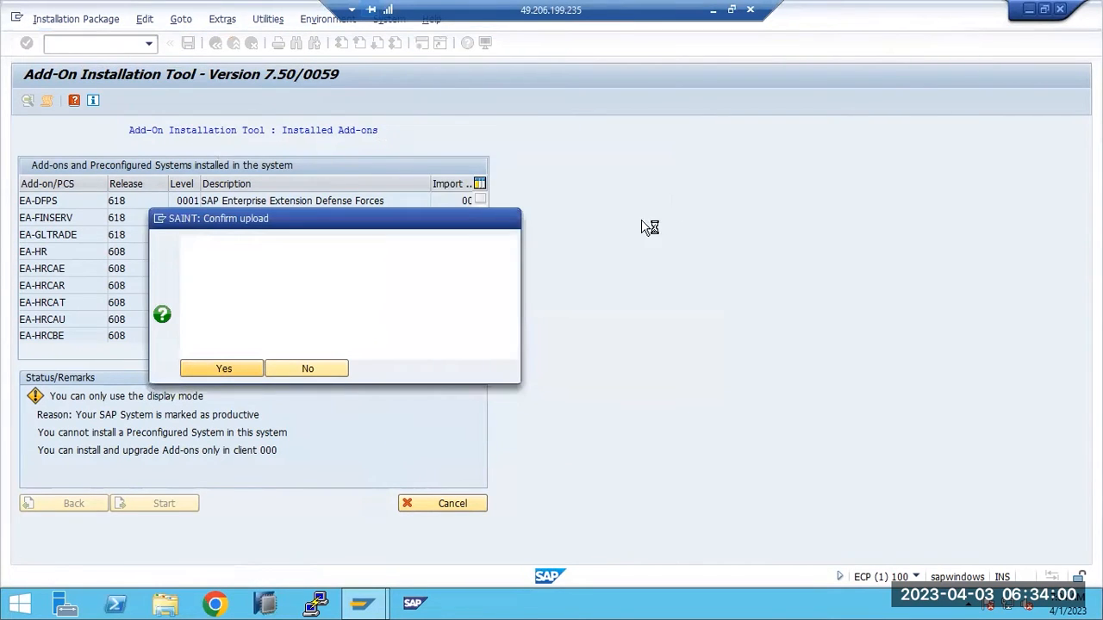
{"action": "left_click", "coordinate": [387, 452]}
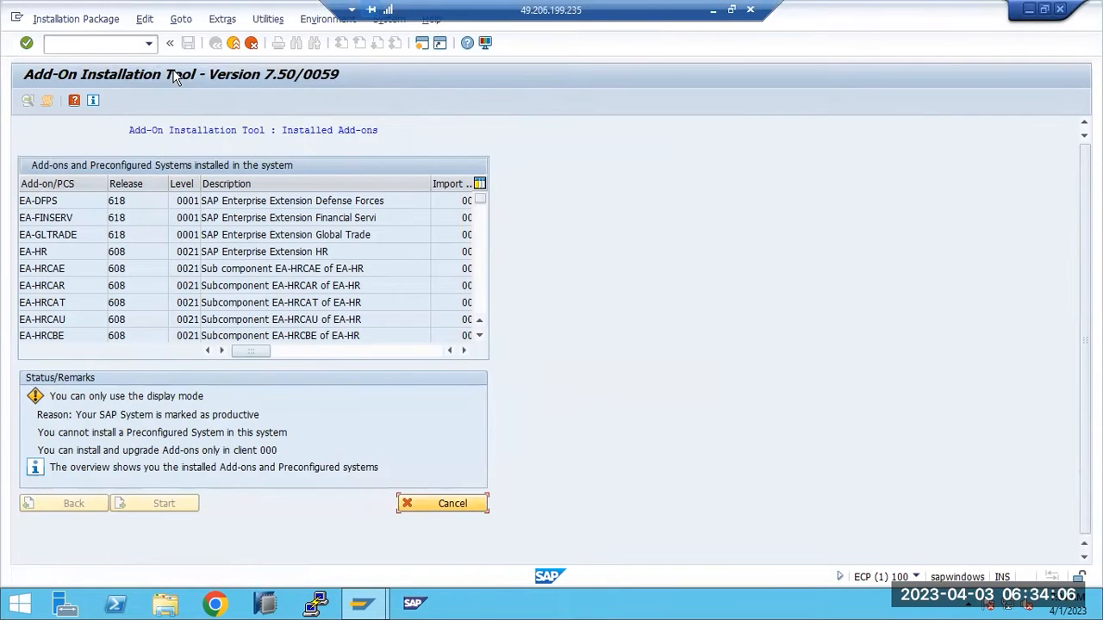
{"action": "key", "text": "shift+F3"}
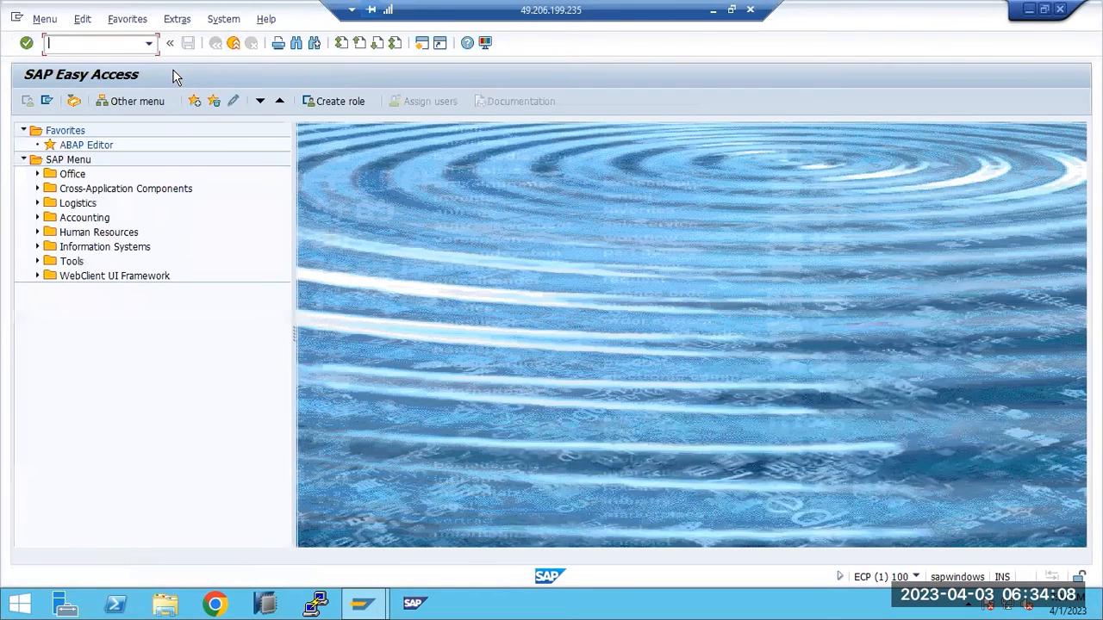
{"action": "left_click", "coordinate": [712, 10]}
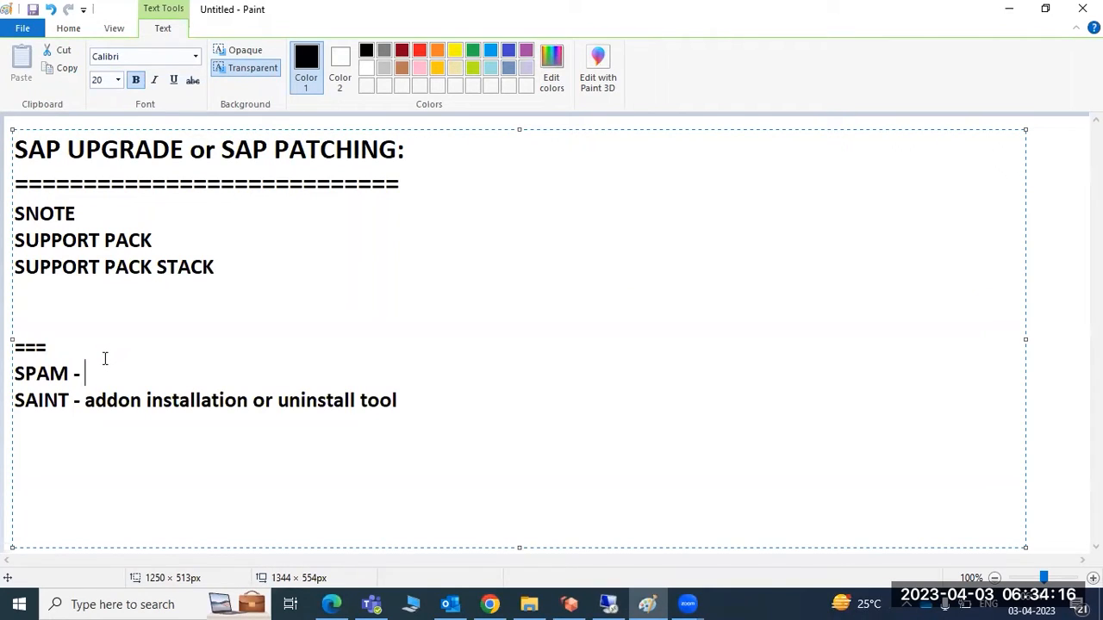
{"action": "left_click_drag", "start_coordinate": [36, 372], "coordinate": [69, 394]}
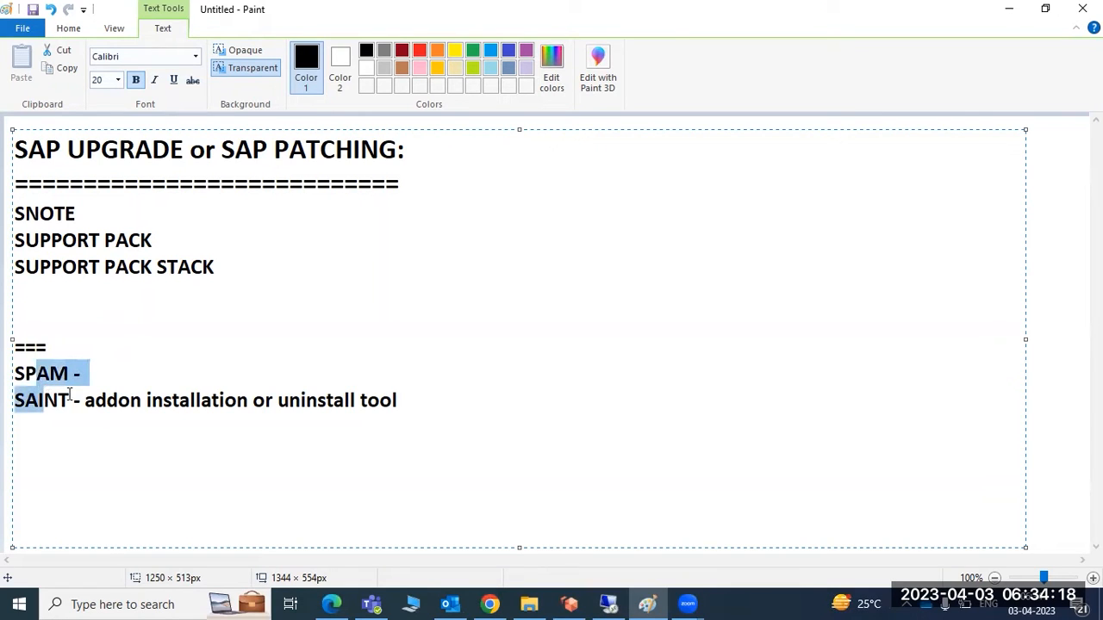
{"action": "mouse_move", "coordinate": [446, 412]}
{"action": "left_mouse_down"}
{"action": "mouse_move", "coordinate": [116, 387]}
{"action": "mouse_move", "coordinate": [14, 337]}
{"action": "mouse_move", "coordinate": [16, 315]}
{"action": "left_mouse_up"}
{"action": "left_click", "coordinate": [609, 603]}
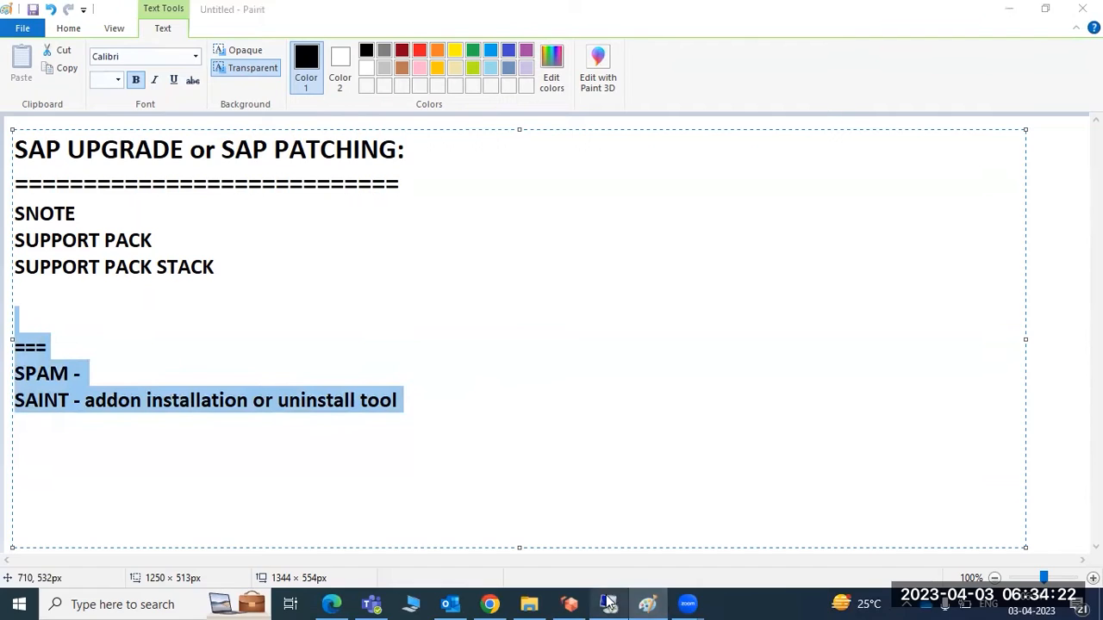
{"action": "left_click", "coordinate": [224, 19]}
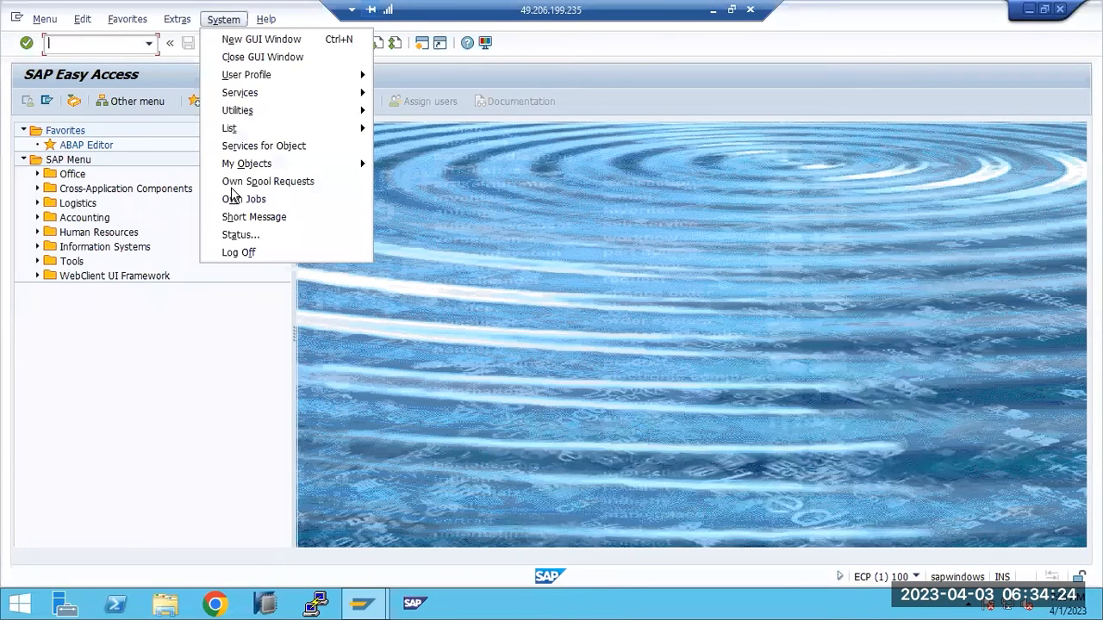
{"action": "left_click", "coordinate": [240, 235]}
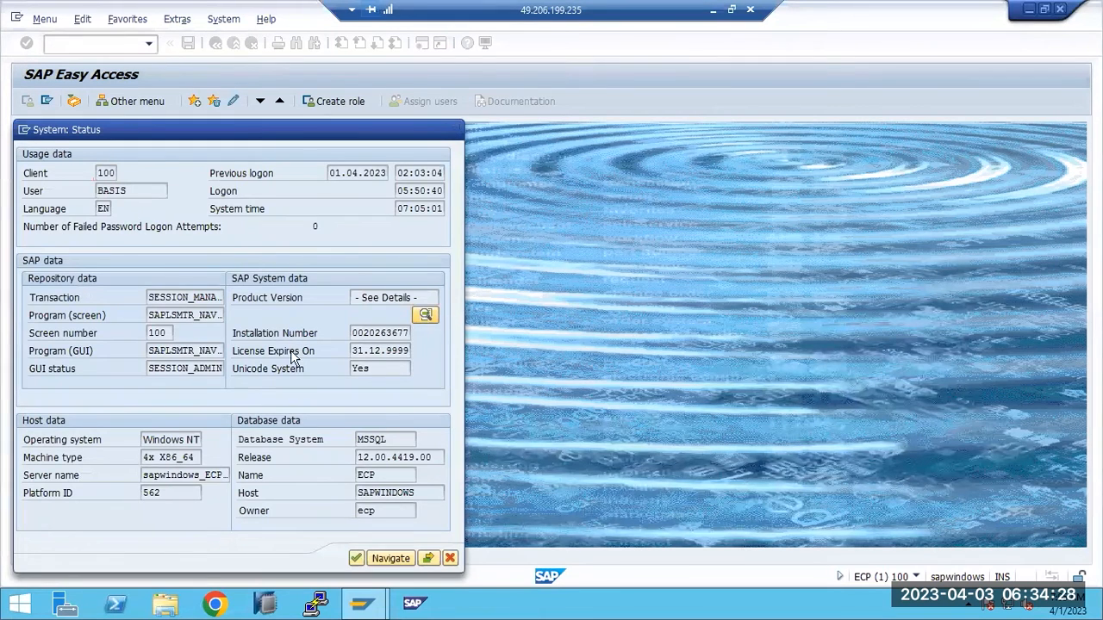
{"action": "left_click", "coordinate": [426, 315]}
{"action": "left_click", "coordinate": [105, 294]}
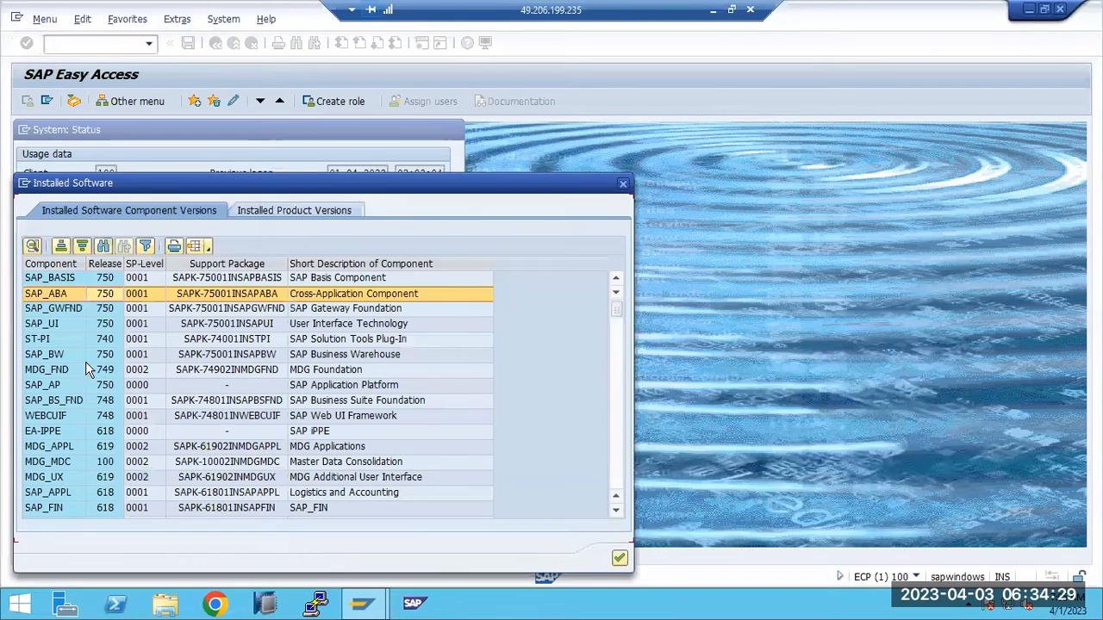
{"action": "left_click", "coordinate": [62, 477]}
{"action": "scroll", "coordinate": [63, 479], "scroll_direction": "down", "scroll_amount": 10}
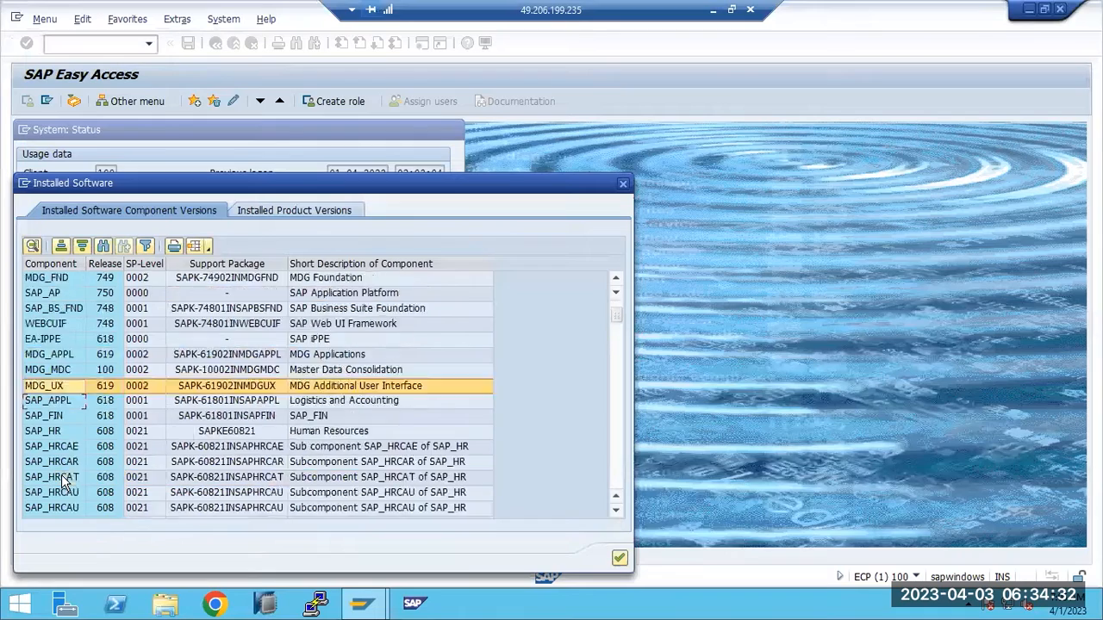
{"action": "scroll", "coordinate": [63, 479], "scroll_direction": "up", "scroll_amount": 10}
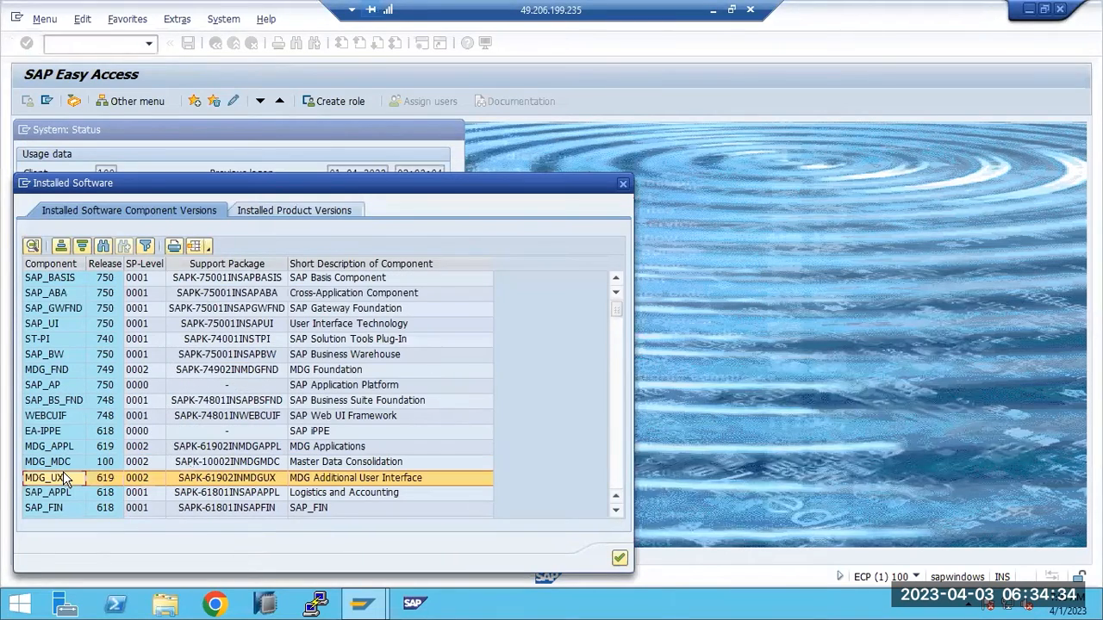
{"action": "scroll", "coordinate": [69, 478], "scroll_direction": "down", "scroll_amount": 15}
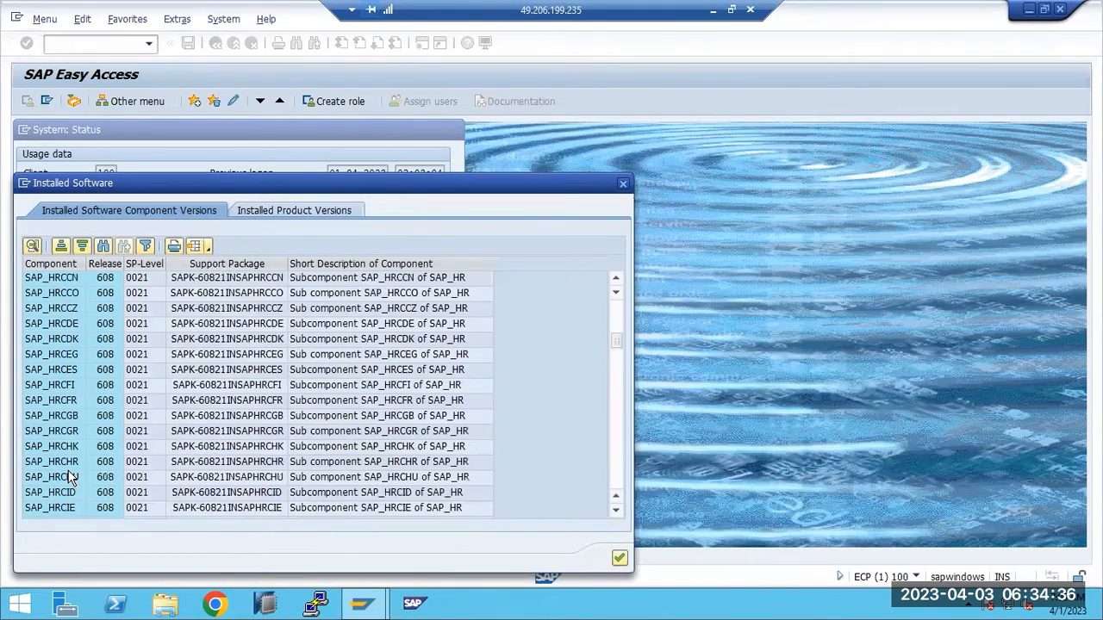
{"action": "scroll", "coordinate": [71, 479], "scroll_direction": "down", "scroll_amount": 8}
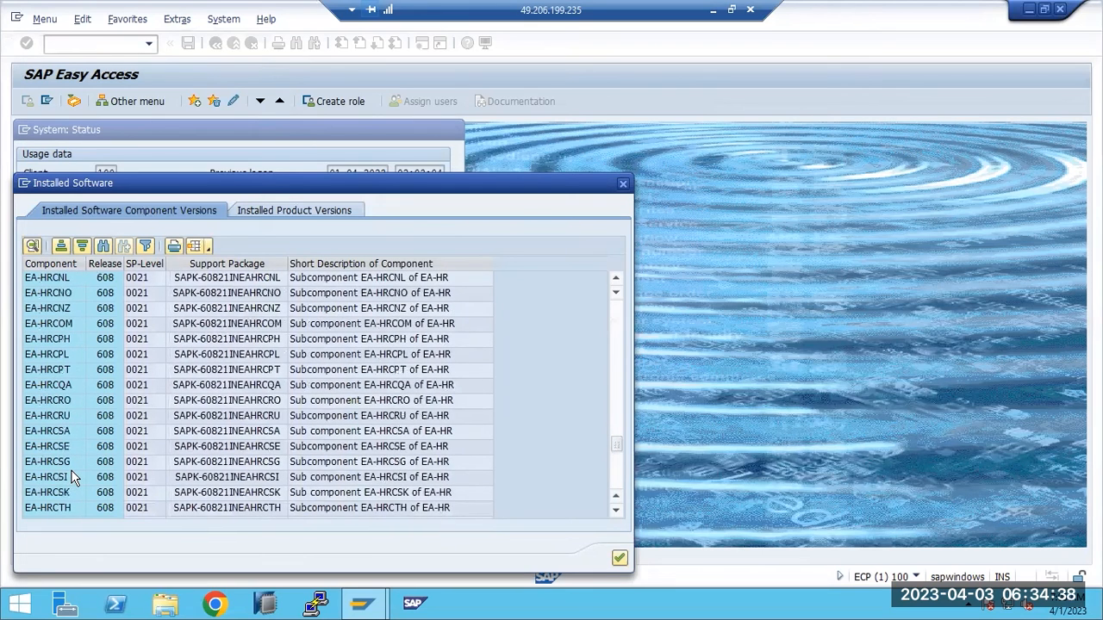
{"action": "scroll", "coordinate": [73, 477], "scroll_direction": "down", "scroll_amount": 10}
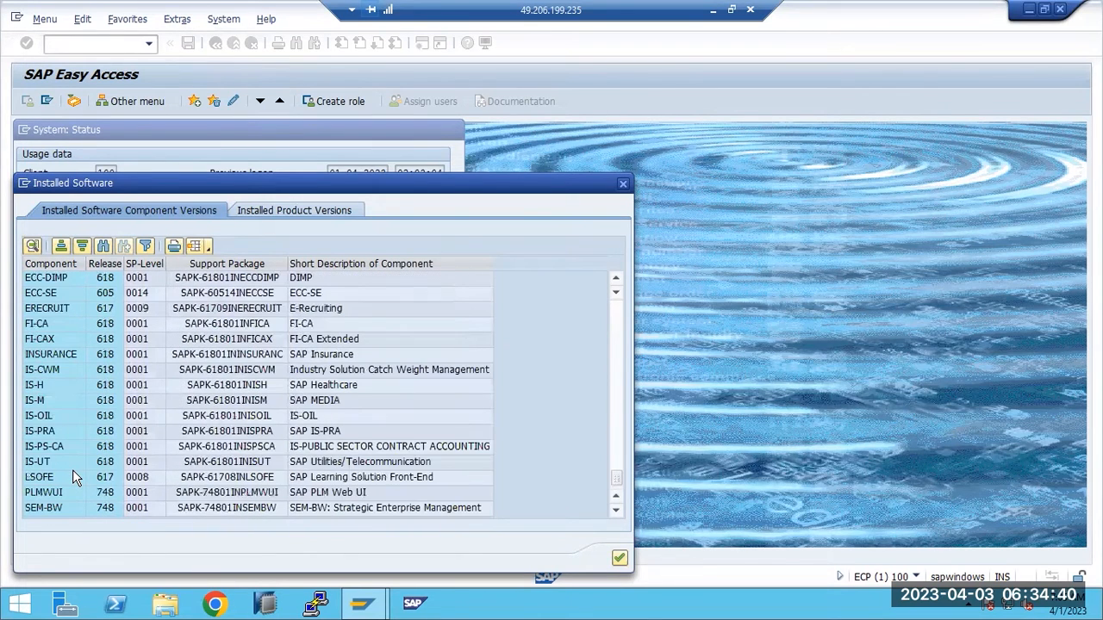
{"action": "left_click", "coordinate": [620, 559]}
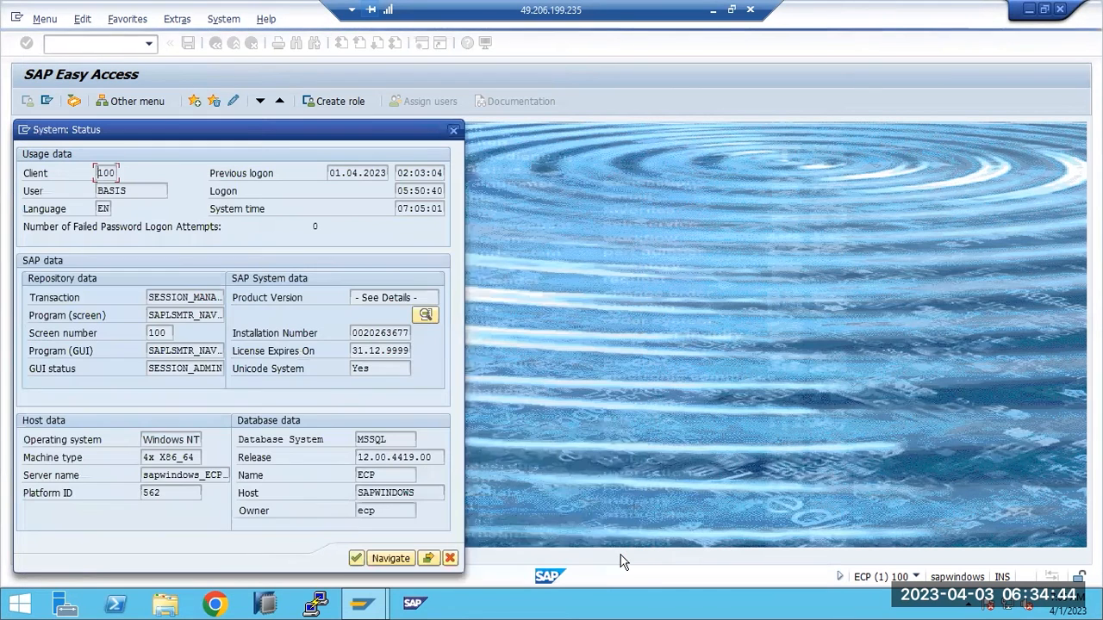
{"action": "left_click", "coordinate": [426, 315]}
{"action": "left_click", "coordinate": [623, 185]}
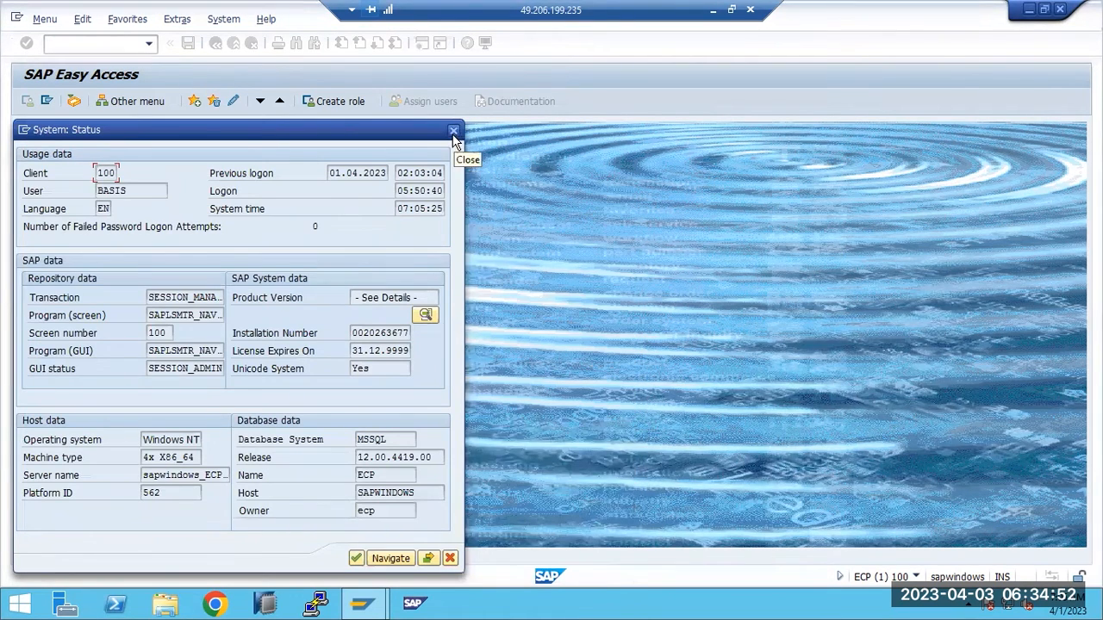
{"action": "left_click", "coordinate": [454, 132]}
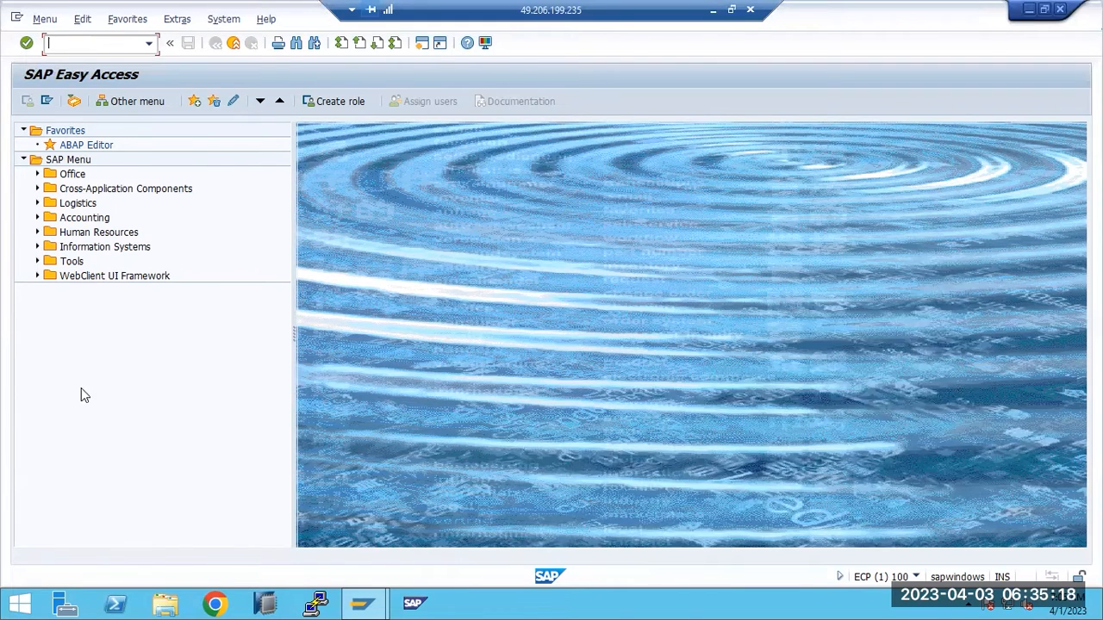
{"action": "key", "text": "alt+Tab"}
Step: Add the line 'SUM tool -for updating our SAP systems from one version to another version' below SAINT
{"action": "left_click", "coordinate": [423, 399]}
{"action": "key", "text": "Return"}
{"action": "key", "text": "Return"}
{"action": "type", "text": "SUM"}
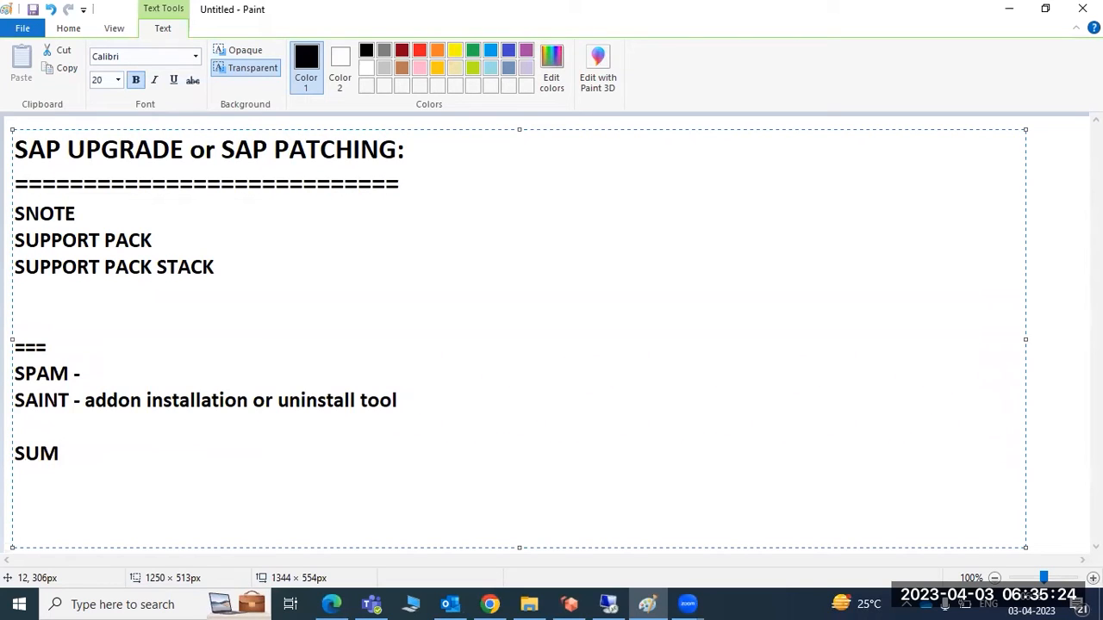
{"action": "type", "text": " tool -for"}
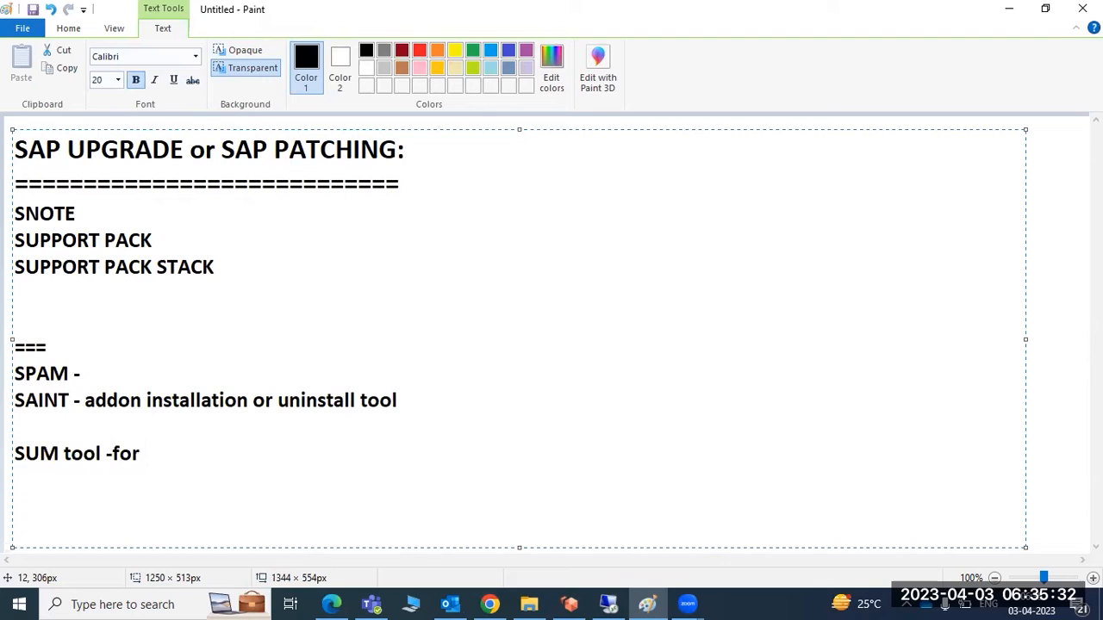
{"action": "type", "text": " updating o"}
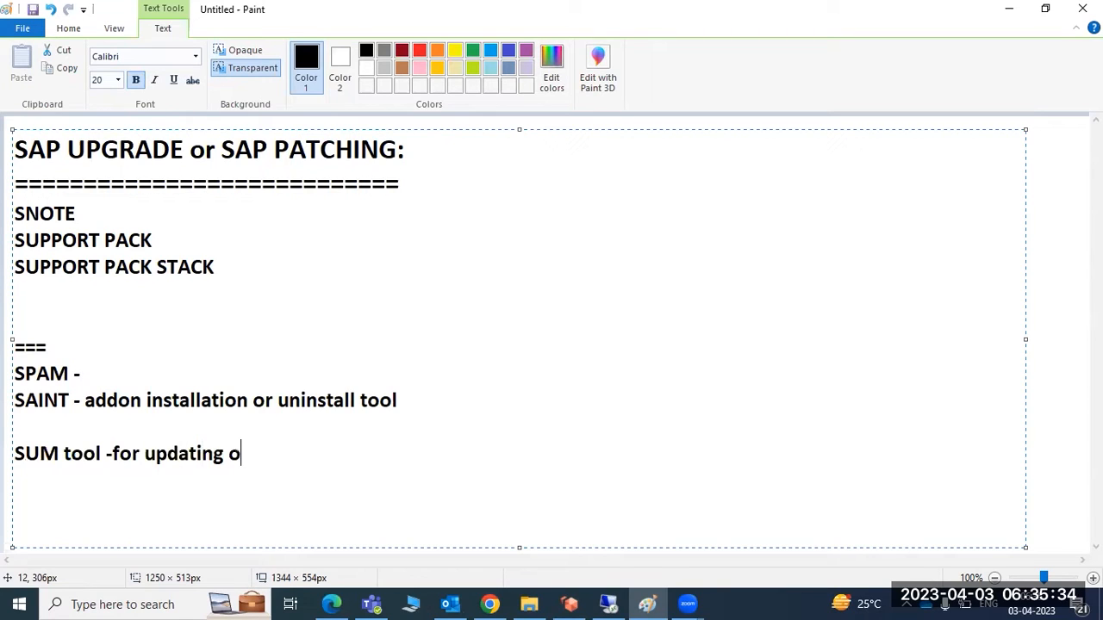
{"action": "type", "text": "ur SAP system"}
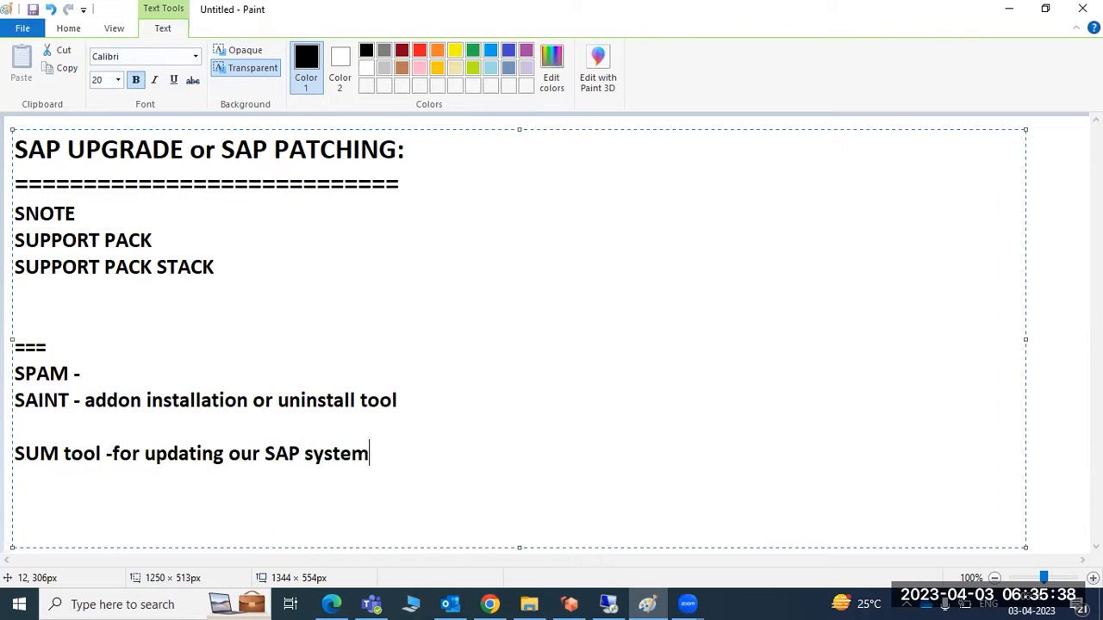
{"action": "type", "text": "s from "}
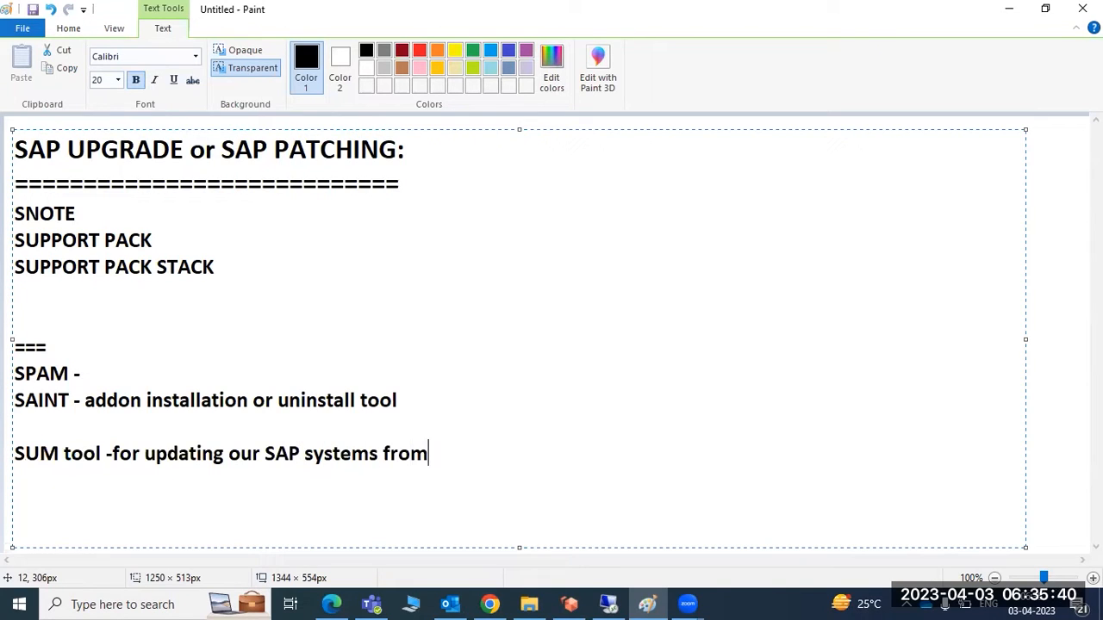
{"action": "type", "text": "one versi"}
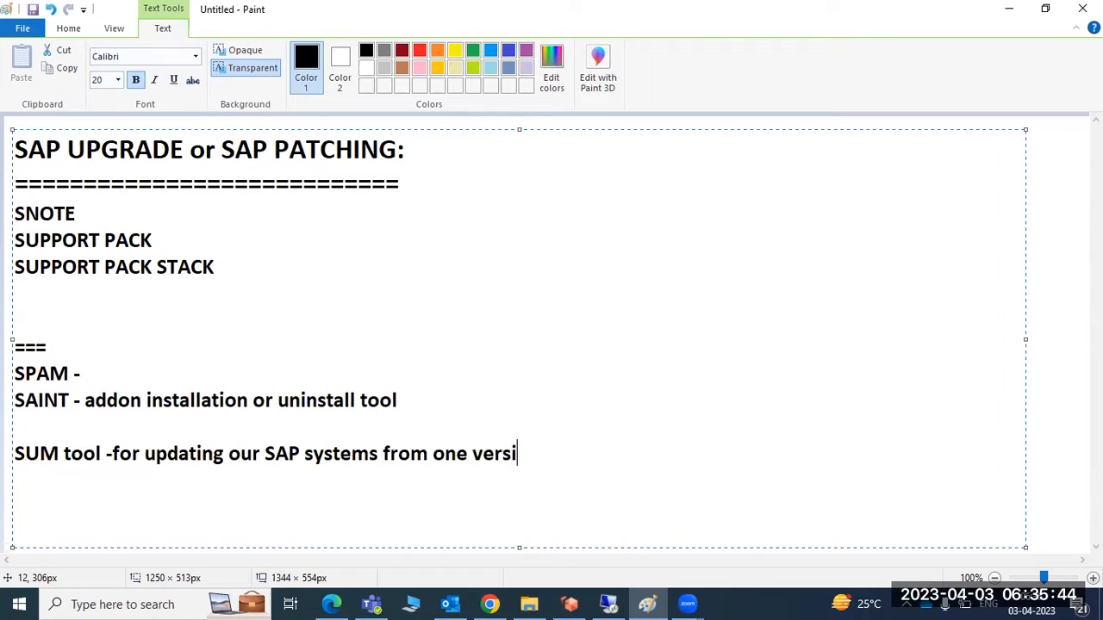
{"action": "type", "text": "on to a"}
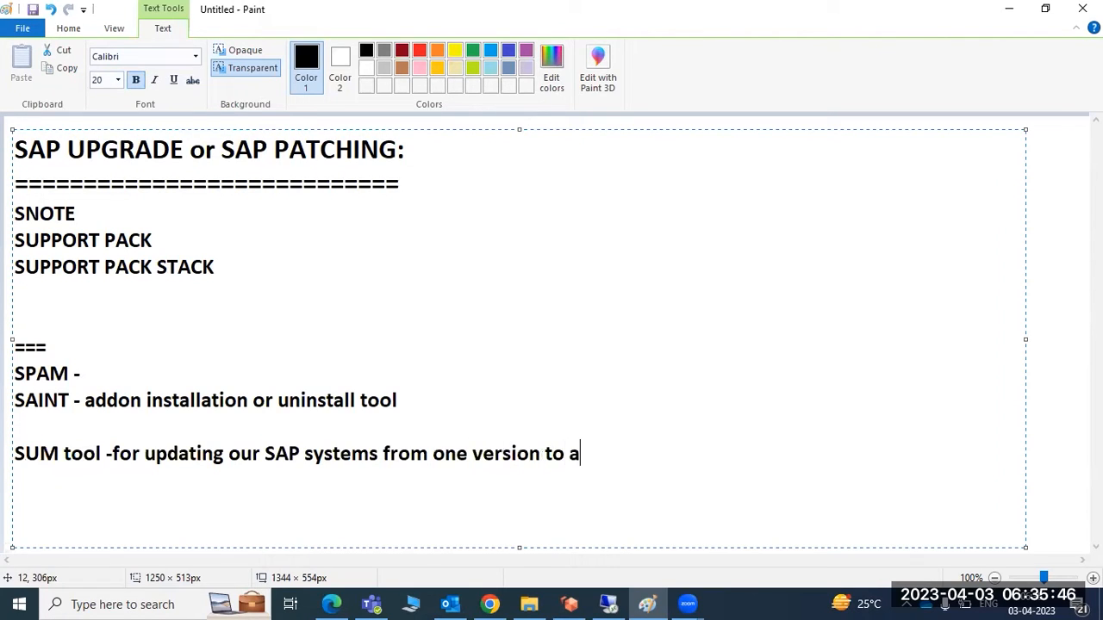
{"action": "type", "text": "nother"}
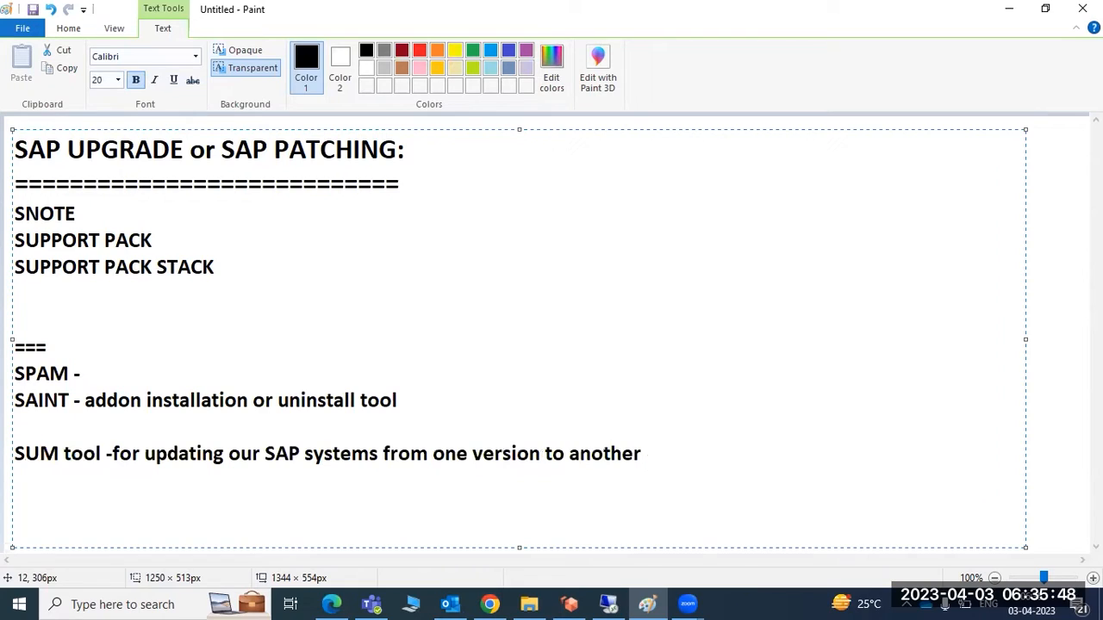
{"action": "type", "text": " version"}
{"action": "key", "text": "Return"}
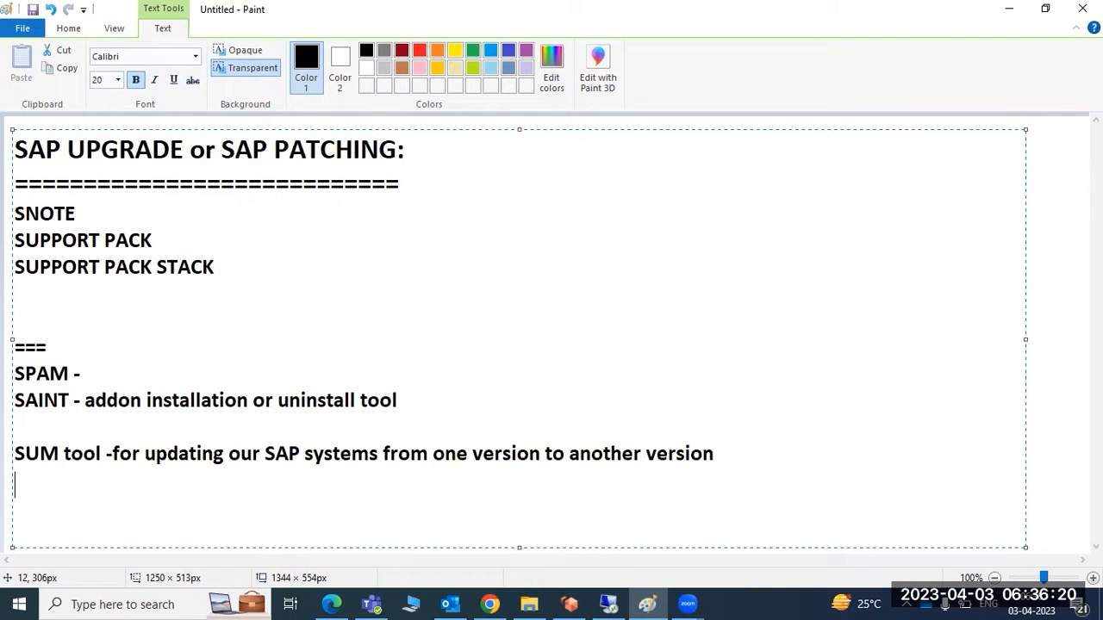
Step: Highlight the SUM, SPAM and SAINT note lines, then select all notes from SNOTE to SUM tool
{"action": "left_click_drag", "start_coordinate": [14, 454], "coordinate": [116, 457]}
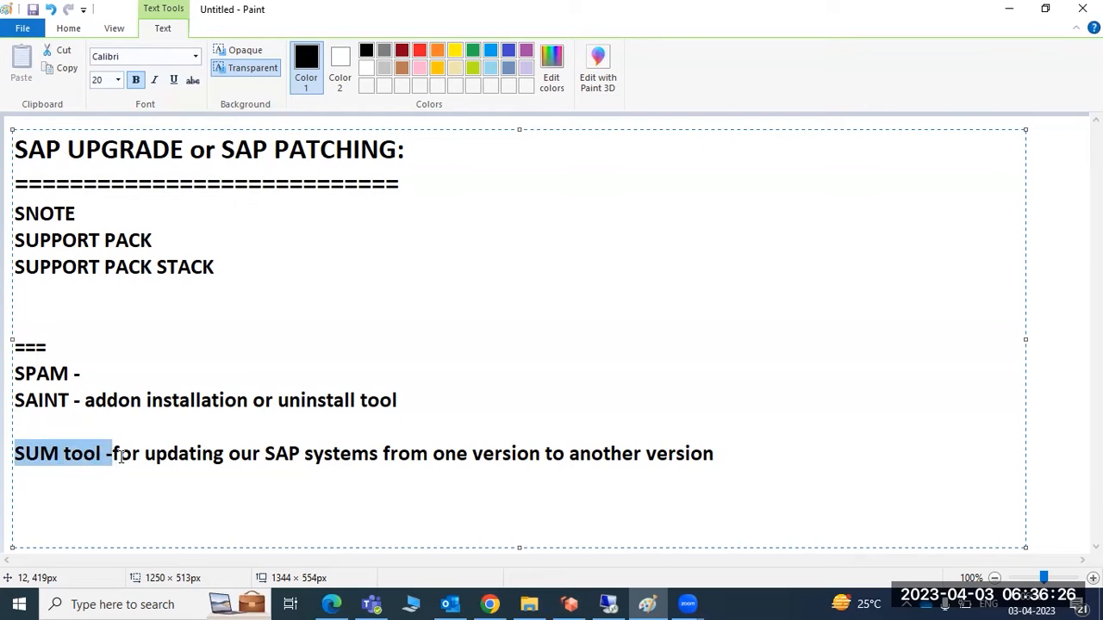
{"action": "left_click", "coordinate": [114, 456]}
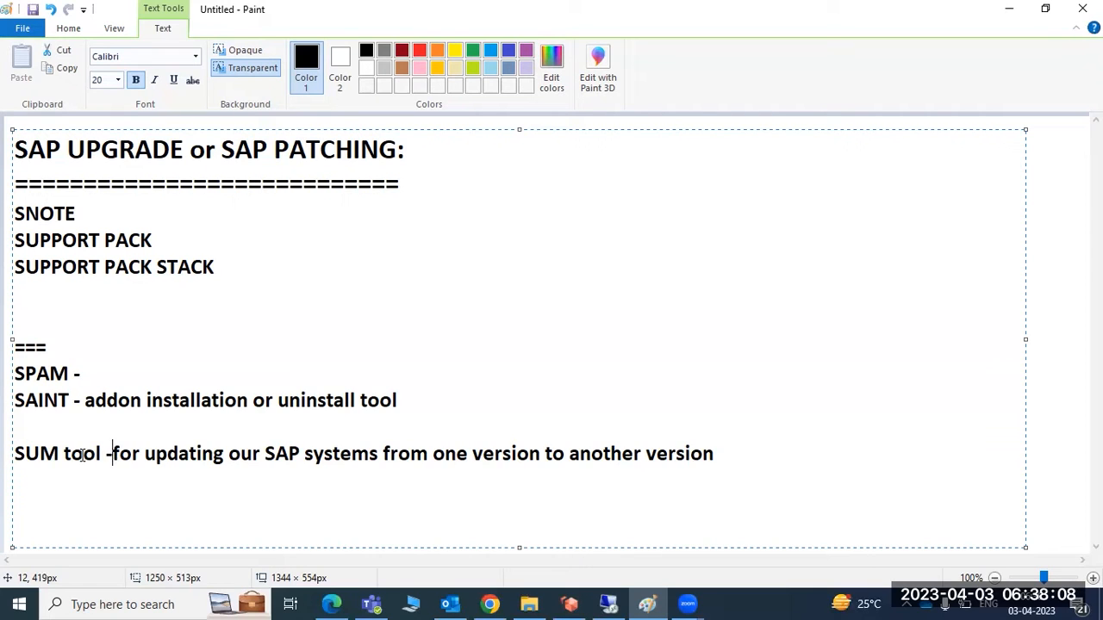
{"action": "left_click_drag", "start_coordinate": [14, 454], "coordinate": [311, 482]}
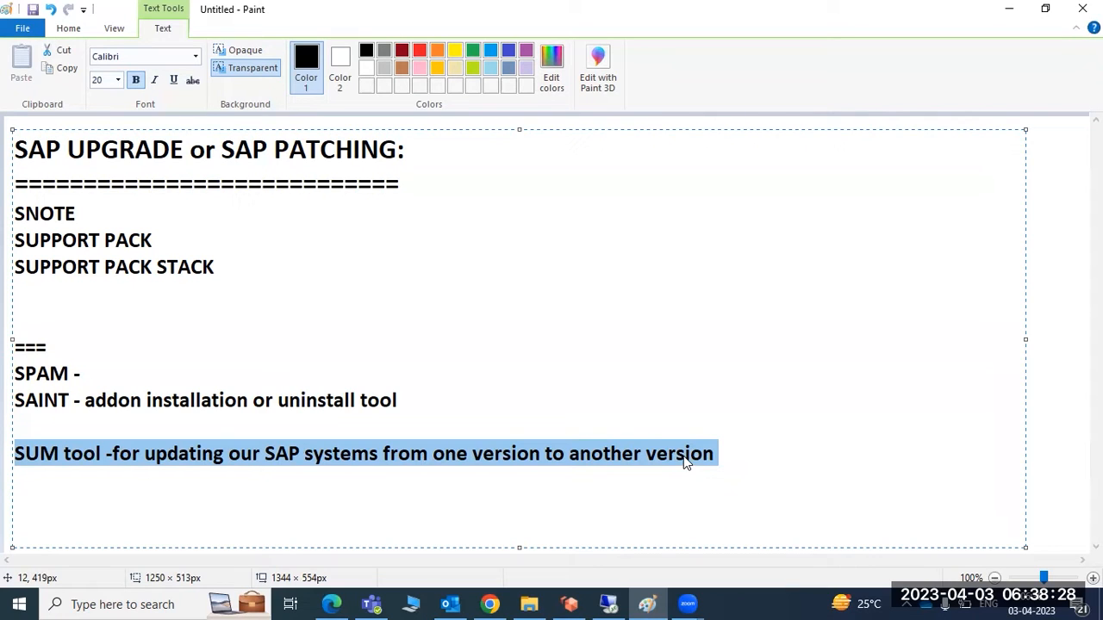
{"action": "left_click_drag", "start_coordinate": [412, 408], "coordinate": [37, 361]}
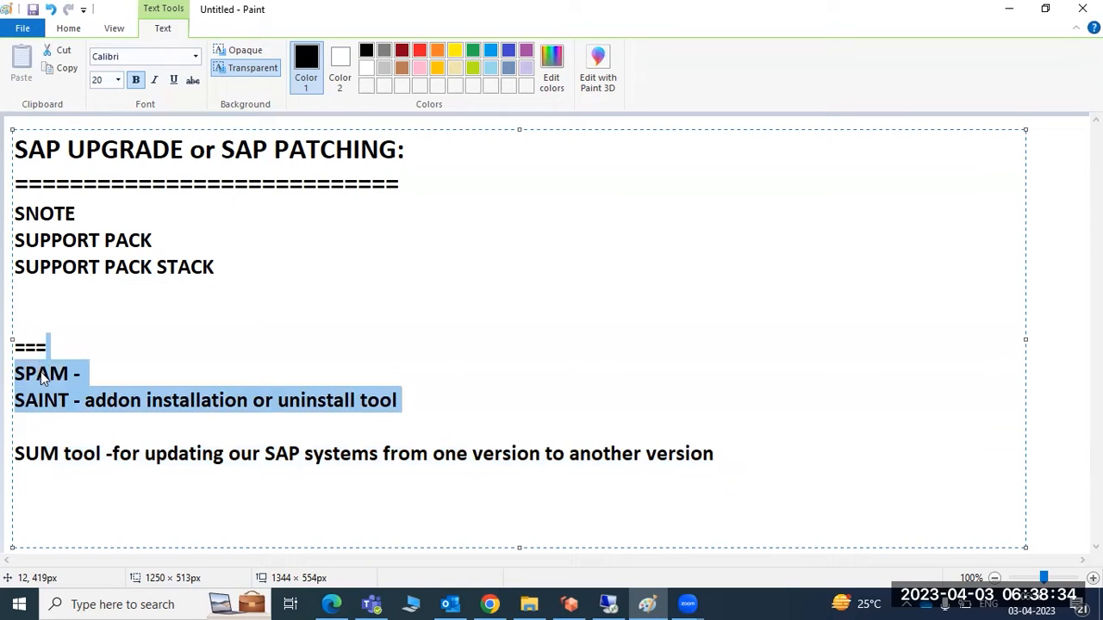
{"action": "left_click", "coordinate": [39, 454]}
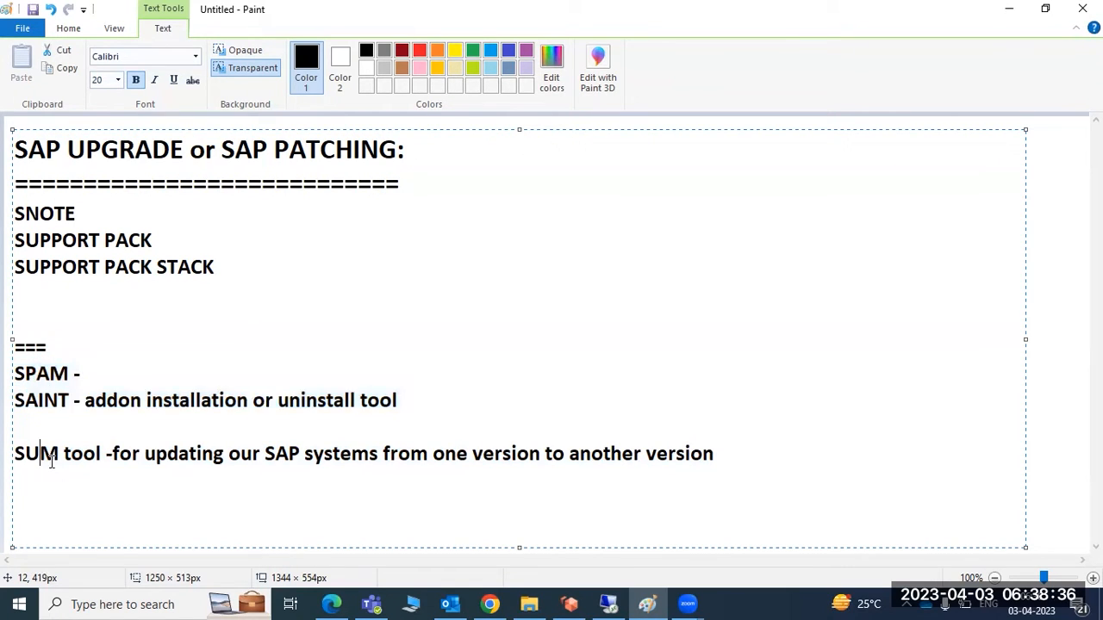
{"action": "left_click_drag", "start_coordinate": [725, 460], "coordinate": [18, 211]}
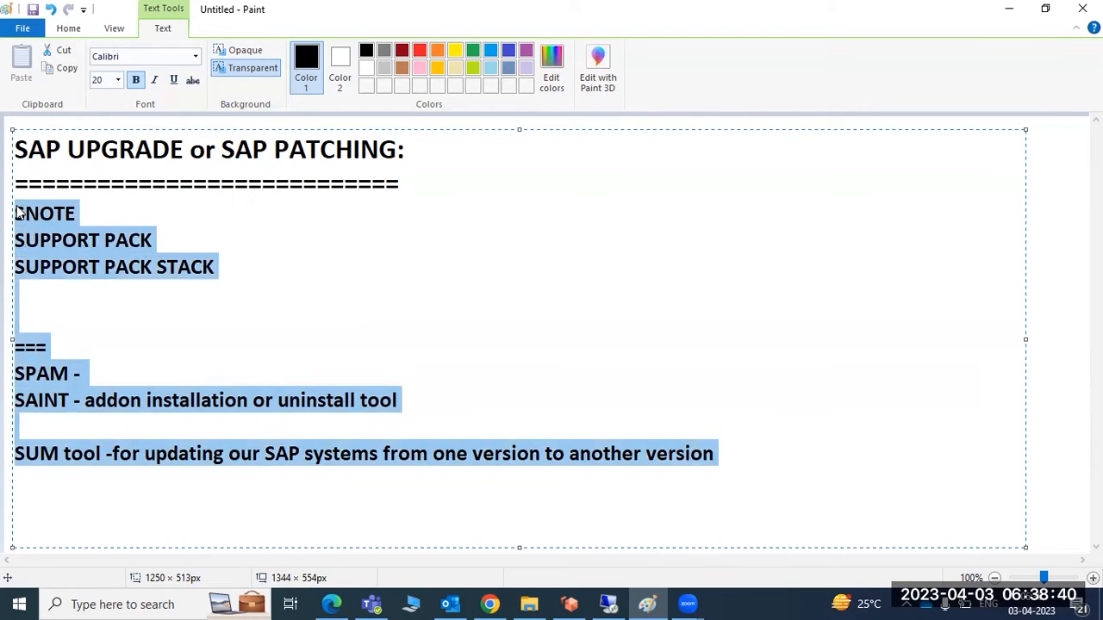
Step: Replace the old notes with a 'Pre-steps:' heading underlined by a row of '='
{"action": "key", "text": "Delete"}
{"action": "type", "text": "Pre"}
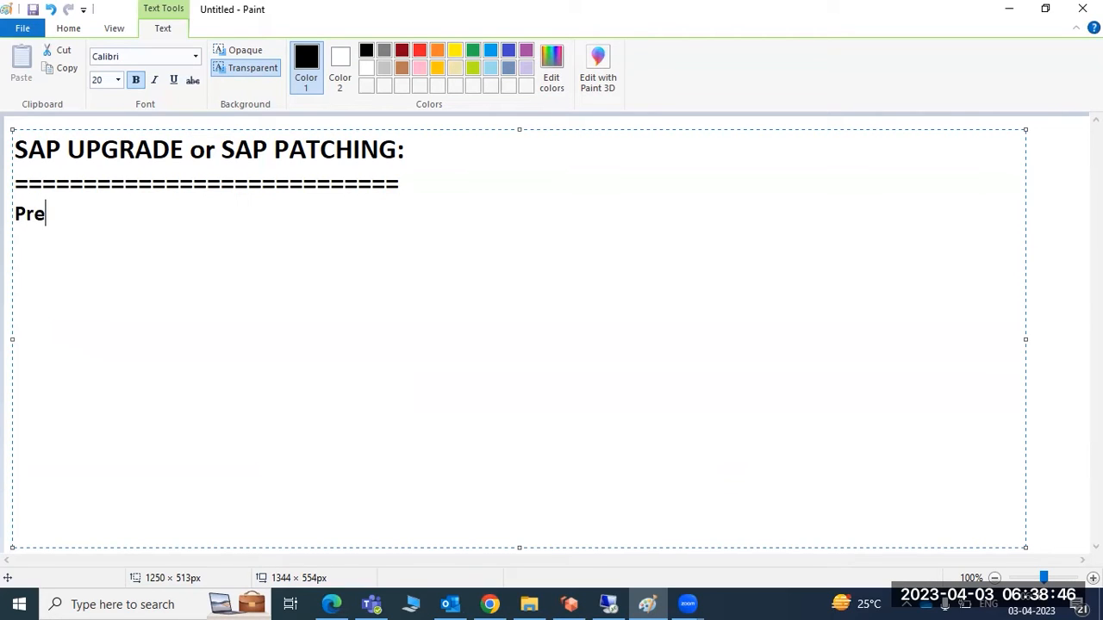
{"action": "type", "text": "p"}
{"action": "key", "text": "BackSpace"}
{"action": "type", "text": "-steps:"}
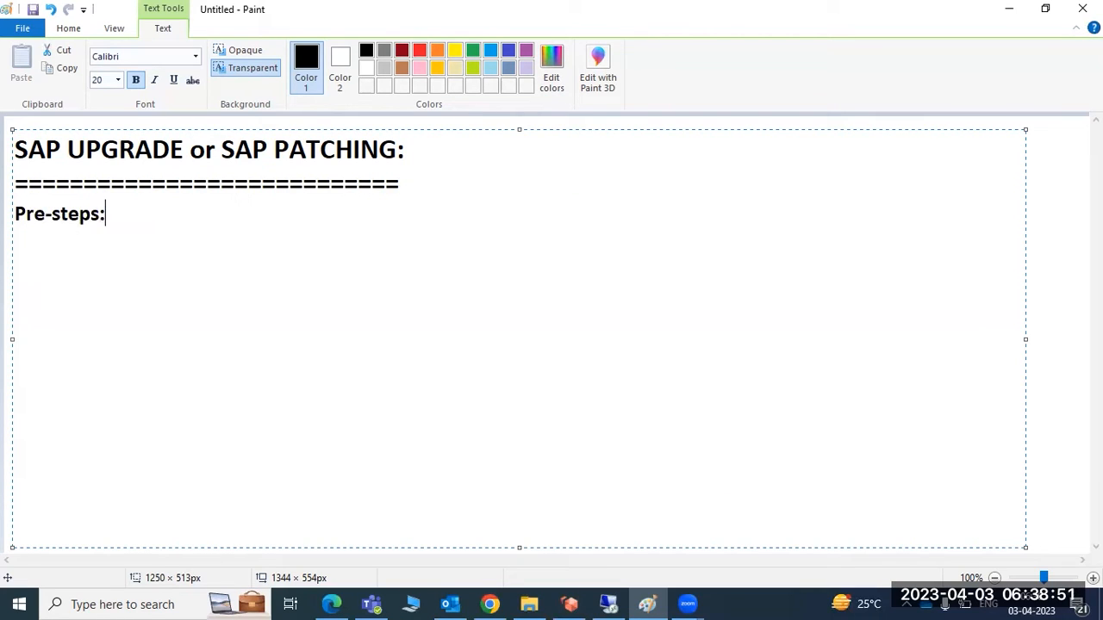
{"action": "key", "text": "Return"}
{"action": "type", "text": "============="}
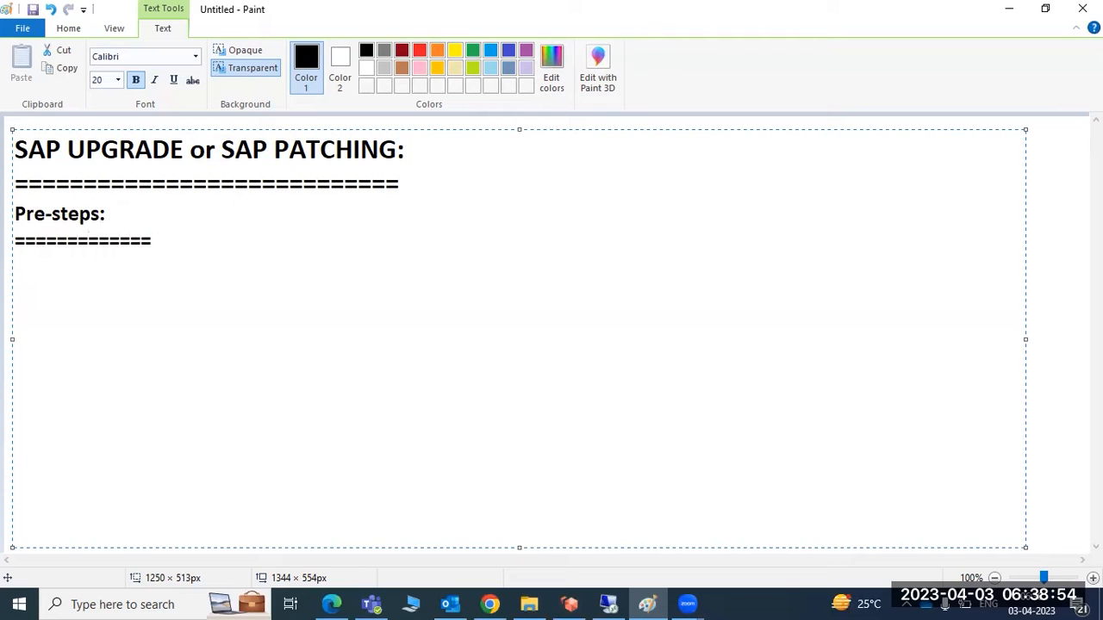
{"action": "key", "text": "Return"}
Step: Write '1)Check the latest version which is available in SMP', fix the typo, and begin '2)Update the SPAM/SAINT versions'
{"action": "type", "text": "1)Check the "}
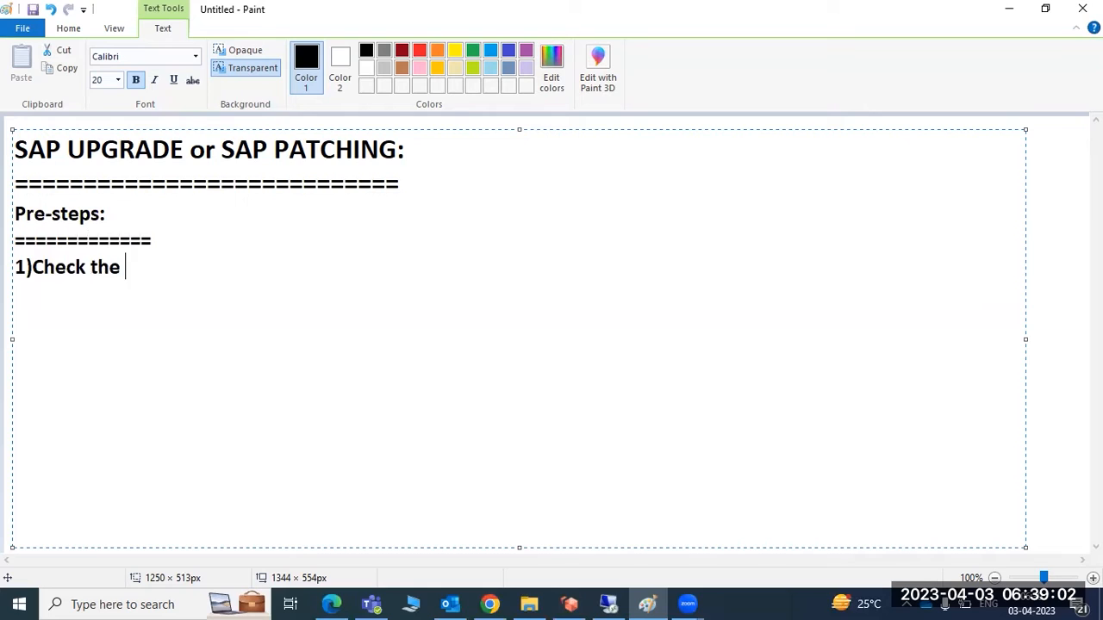
{"action": "type", "text": "latest"}
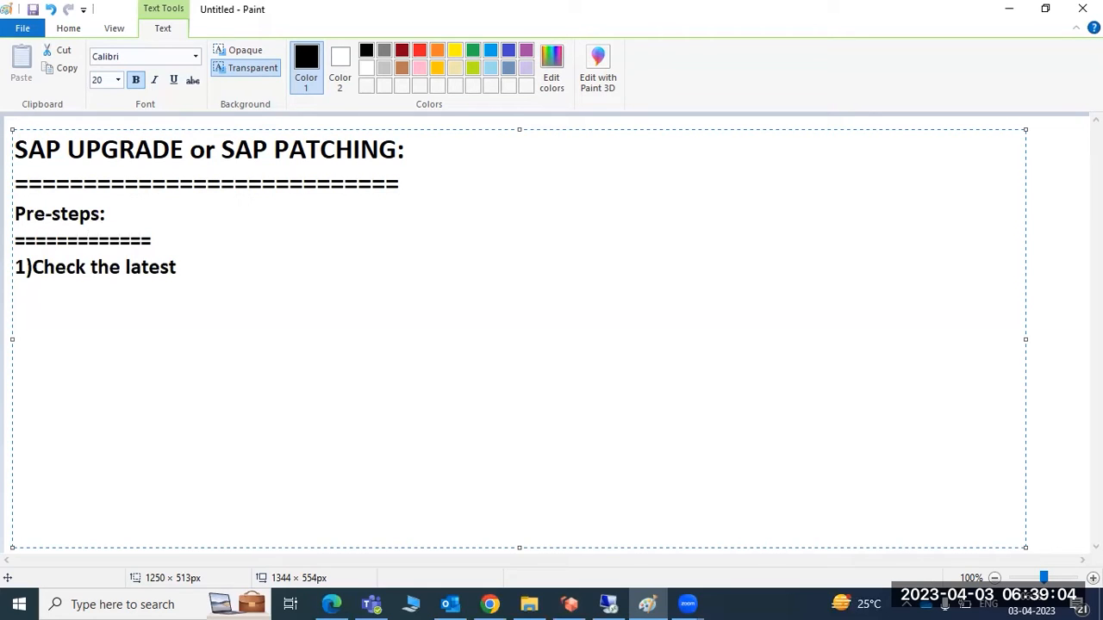
{"action": "type", "text": " version"}
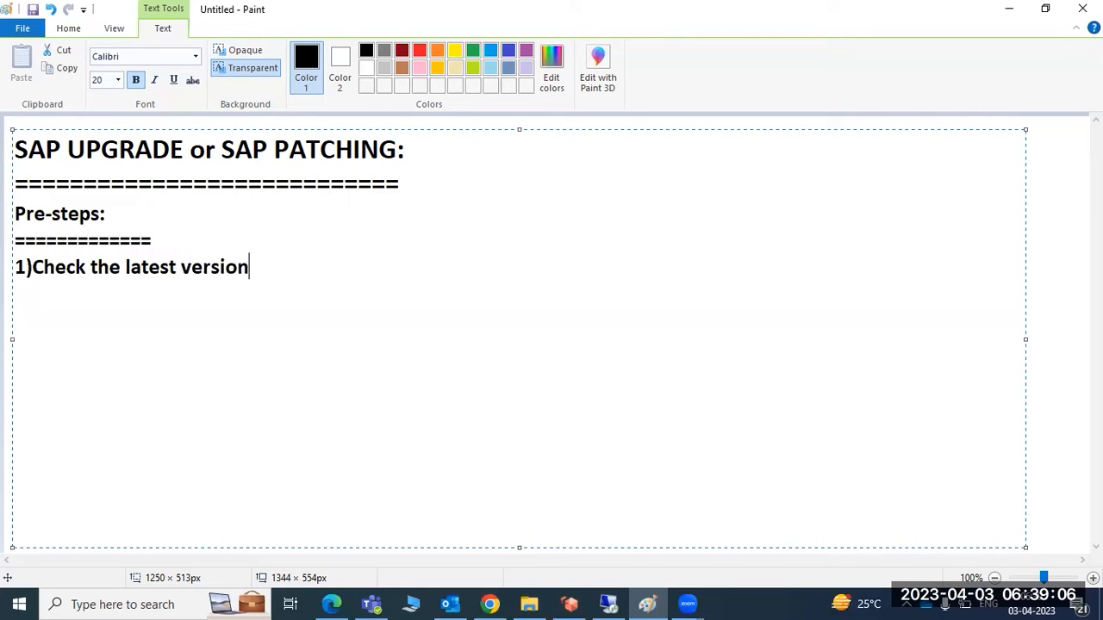
{"action": "type", "text": " which is ava"}
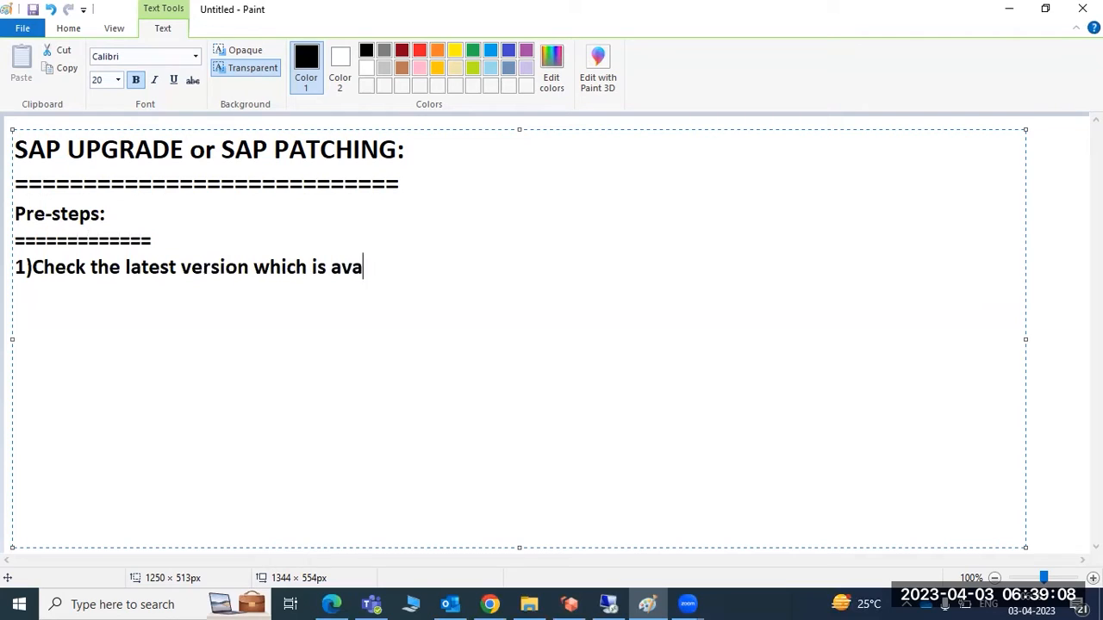
{"action": "type", "text": "ilble in"}
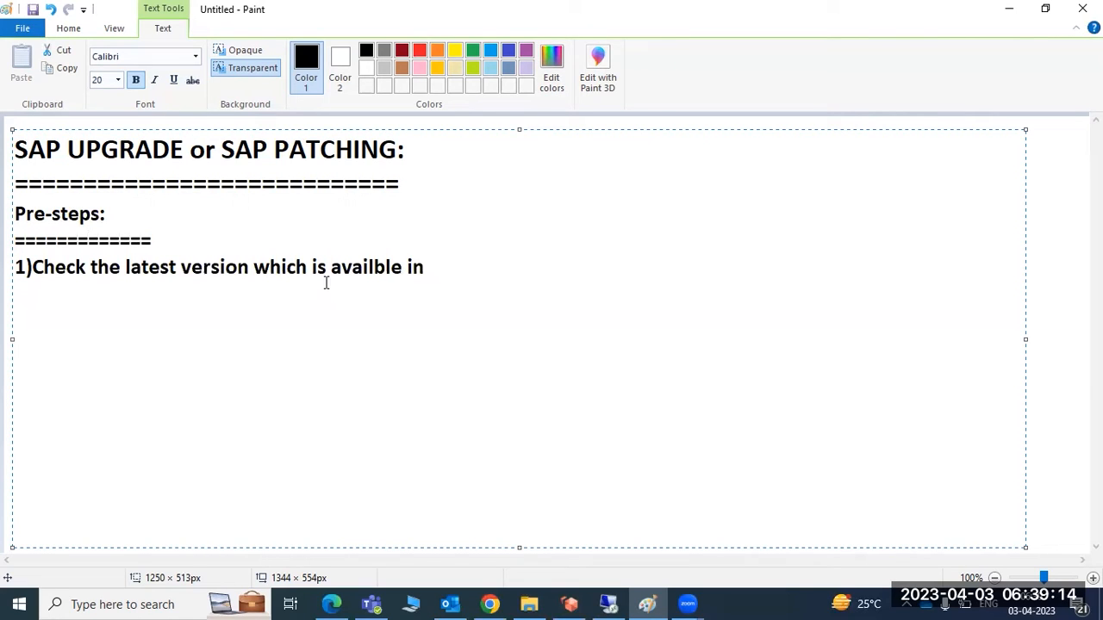
{"action": "left_click", "coordinate": [368, 274]}
{"action": "type", "text": "a"}
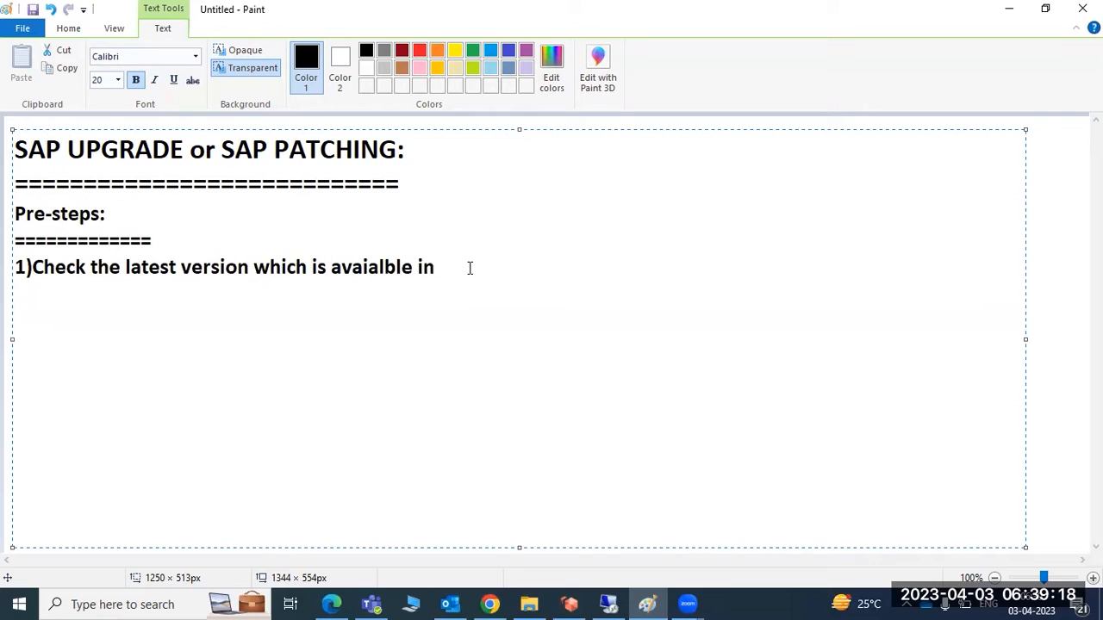
{"action": "key", "text": "Delete"}
{"action": "key", "text": "BackSpace"}
{"action": "key", "text": "BackSpace"}
{"action": "key", "text": "BackSpace"}
{"action": "key", "text": "BackSpace"}
{"action": "type", "text": "va"}
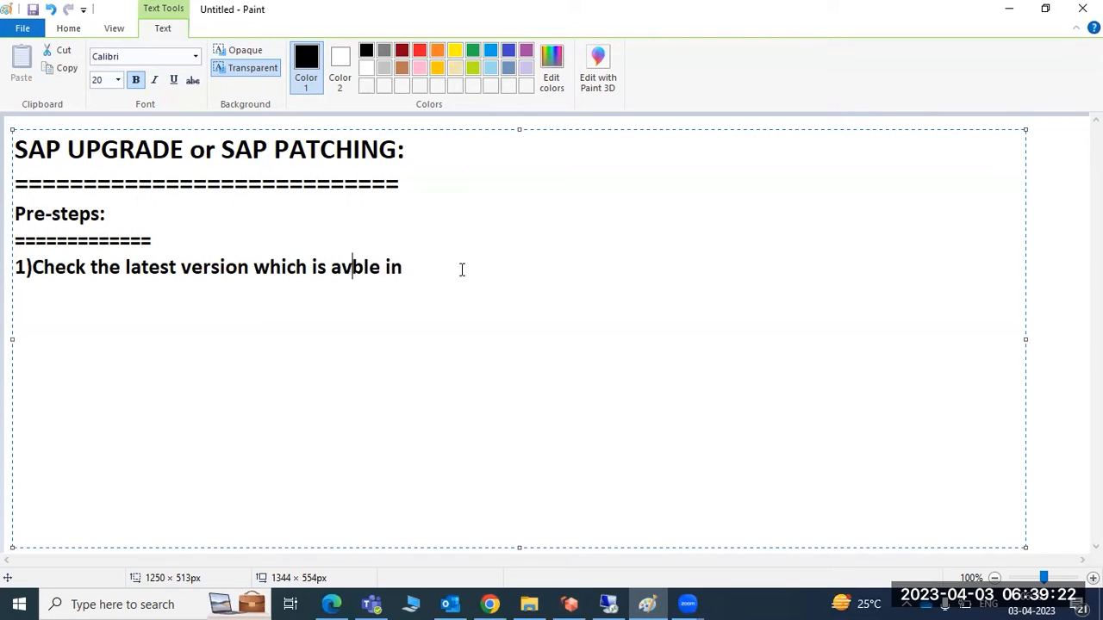
{"action": "type", "text": "ilable"}
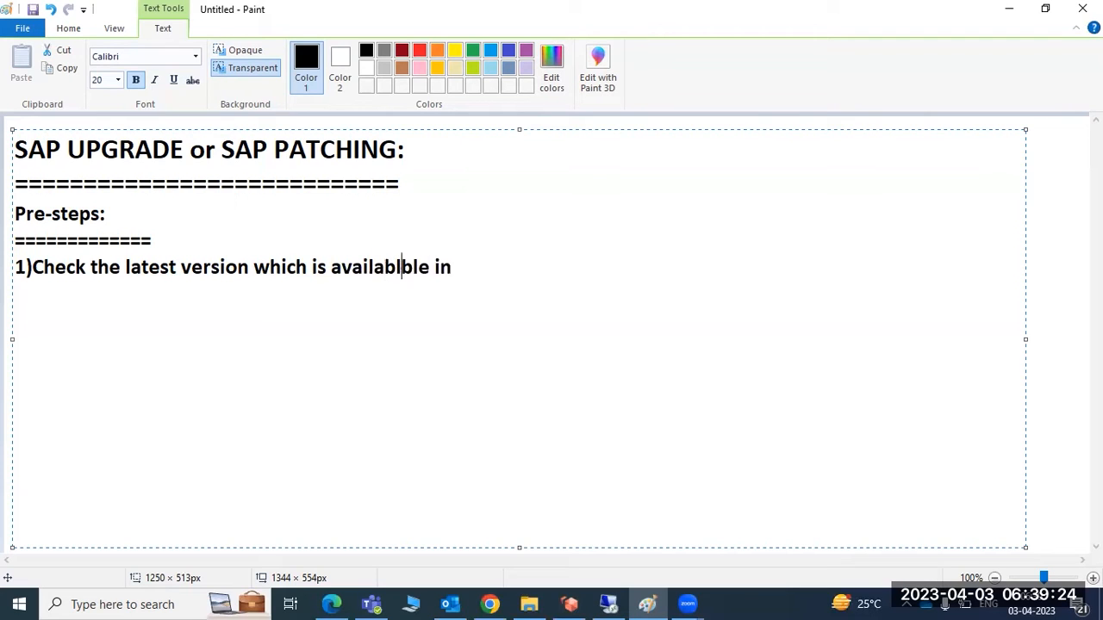
{"action": "key", "text": "Delete"}
{"action": "key", "text": "Delete"}
{"action": "key", "text": "Delete"}
{"action": "key", "text": "End"}
{"action": "type", "text": "SMP"}
{"action": "key", "text": "Return"}
{"action": "type", "text": "2)"}
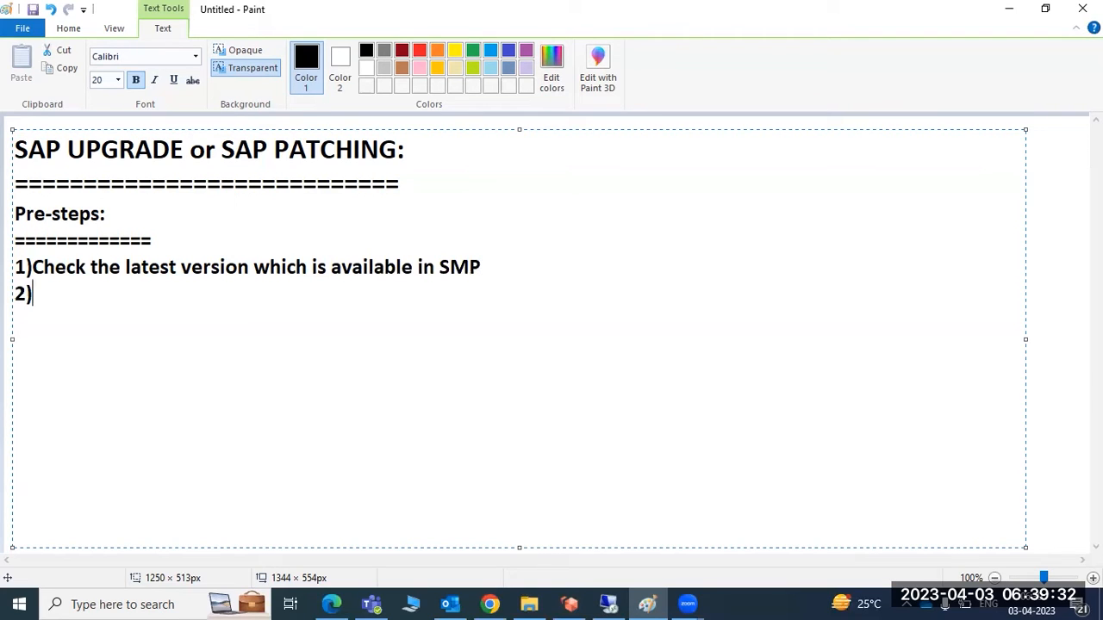
{"action": "type", "text": "Update the SPAM/SAINT versions"}
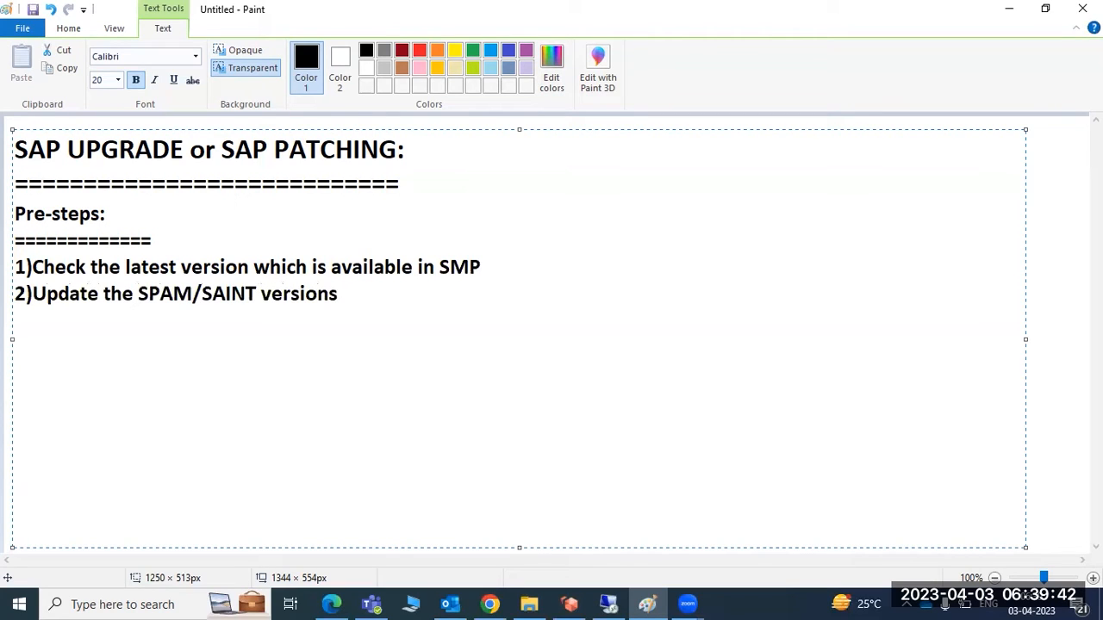
Step: Add '3)TP and R3trans(kernel) should update - optional' below the SPAM/SAINT step
{"action": "left_click", "coordinate": [487, 267]}
{"action": "key", "text": "Return"}
{"action": "type", "text": "3)TP and R3trans(kernel) "}
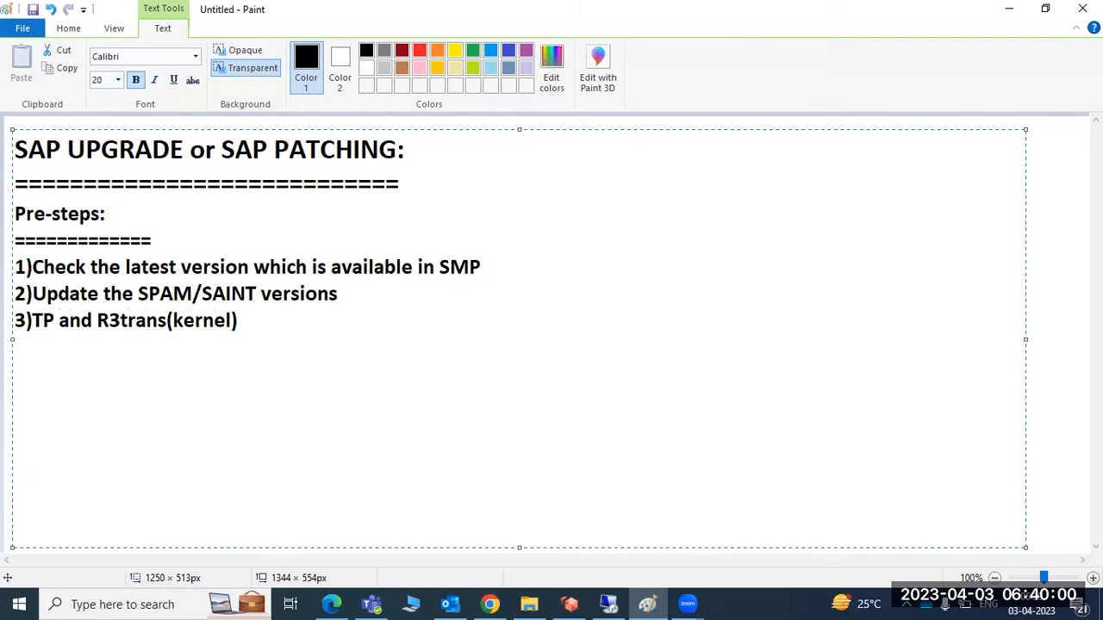
{"action": "type", "text": "should update -"}
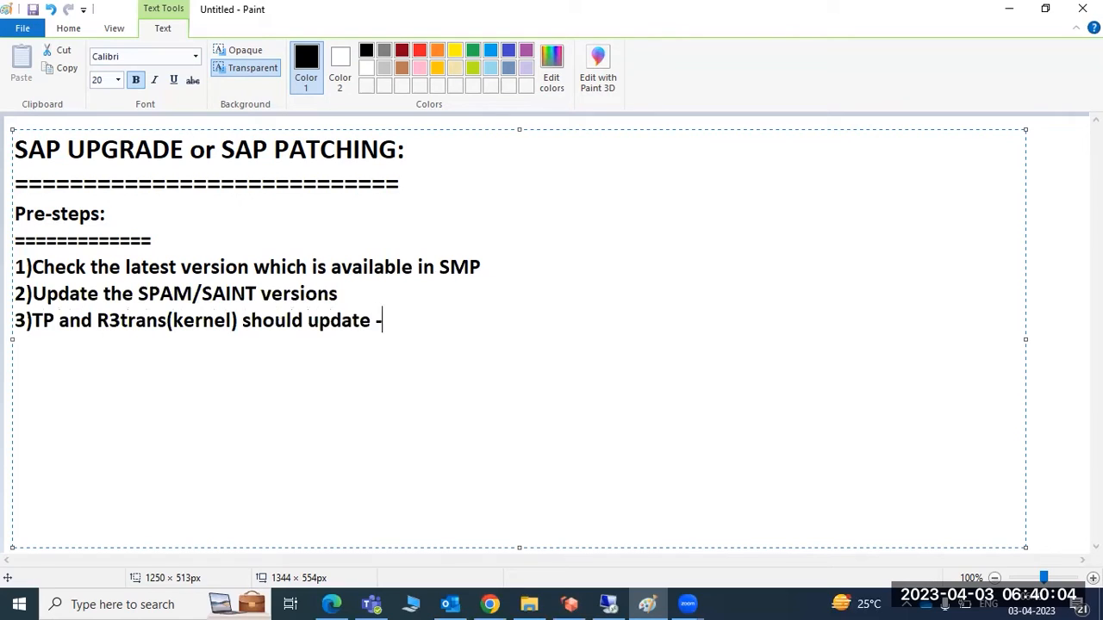
{"action": "type", "text": " optional"}
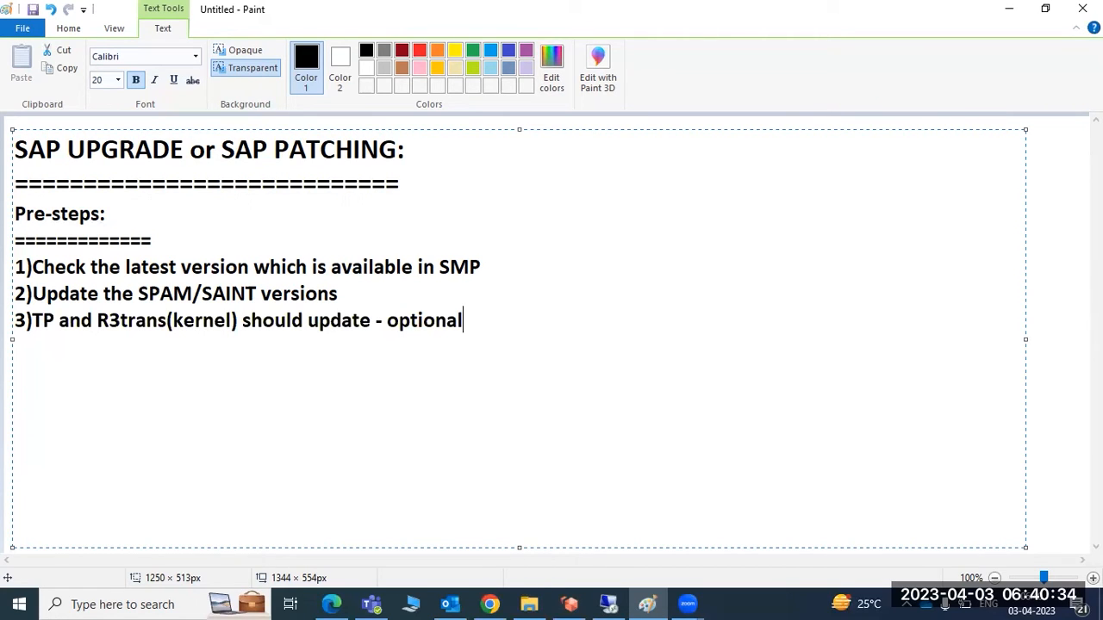
{"action": "key", "text": "Return"}
{"action": "left_click_drag", "start_coordinate": [49, 264], "coordinate": [468, 276]}
Step: In the remote session's browser, go from SAP Service Marketplace to the Support Portal and open Software Downloads
{"action": "left_click", "coordinate": [617, 603]}
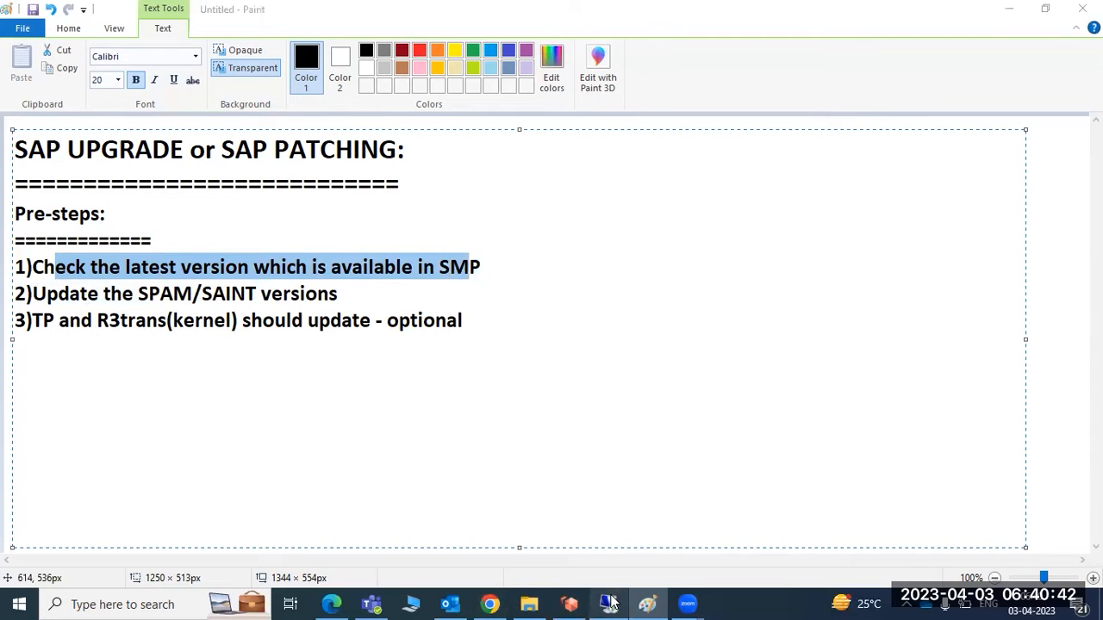
{"action": "left_click", "coordinate": [219, 604]}
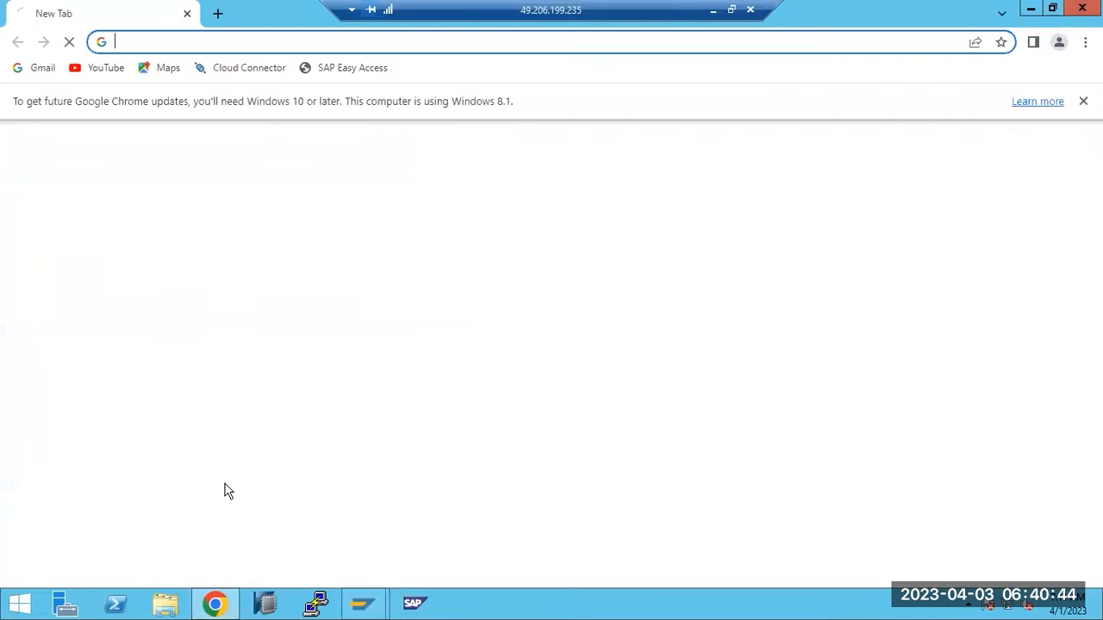
{"action": "left_click", "coordinate": [412, 475]}
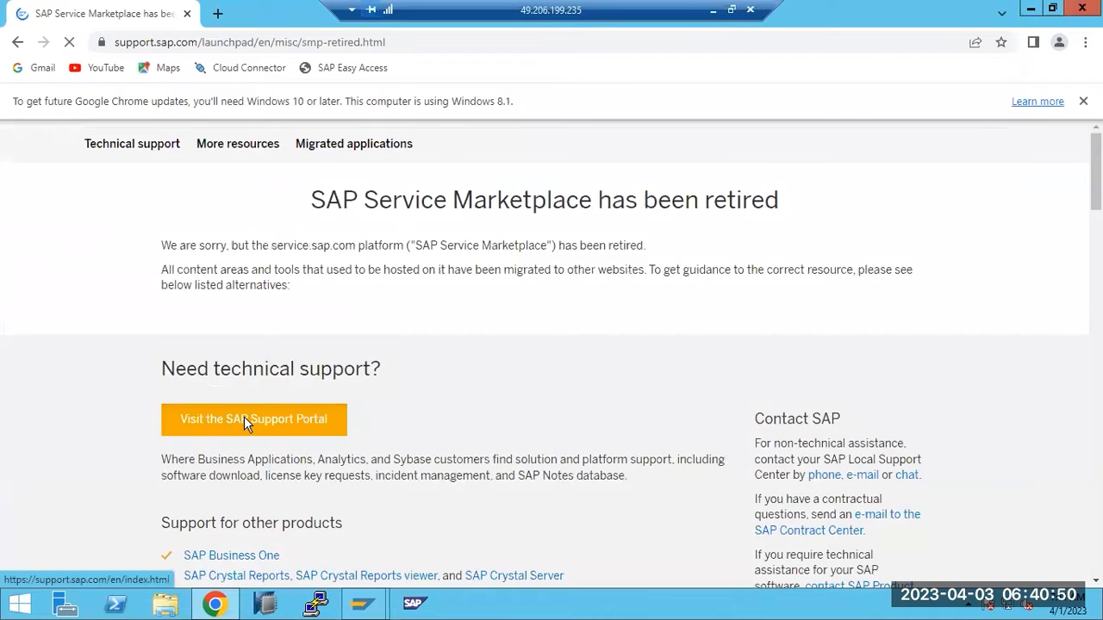
{"action": "left_click", "coordinate": [244, 419]}
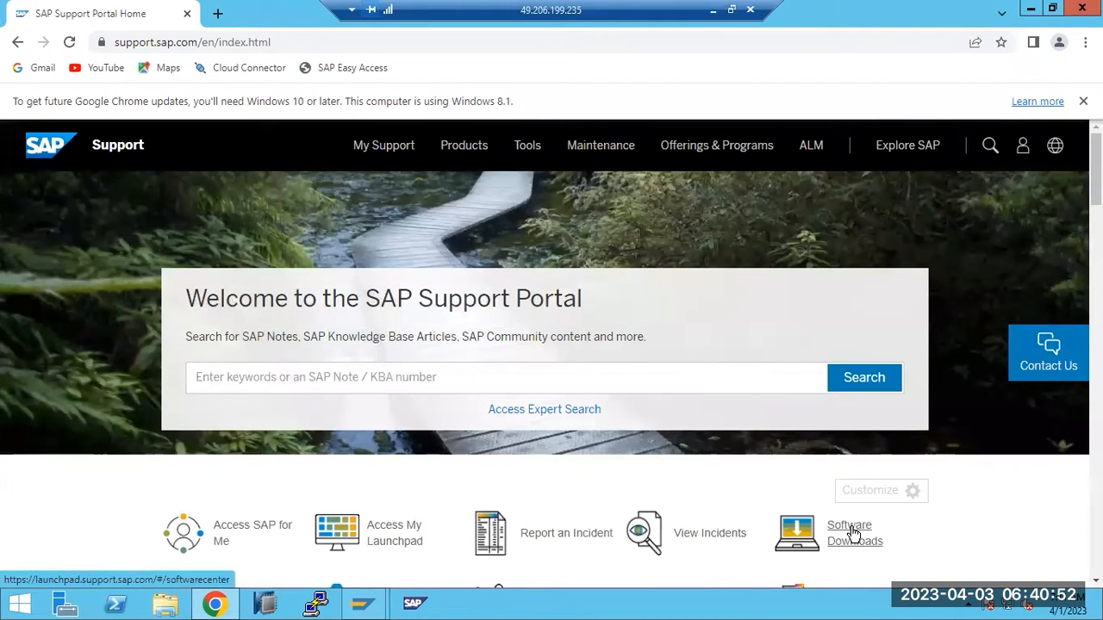
{"action": "scroll", "coordinate": [851, 534], "scroll_direction": "down", "scroll_amount": 3}
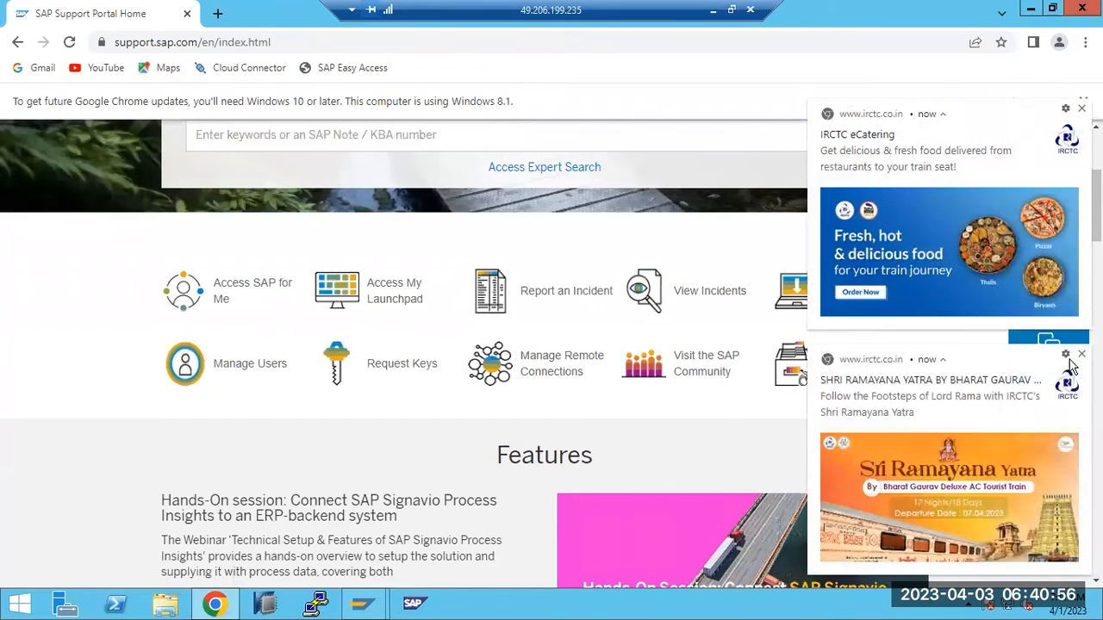
{"action": "left_click", "coordinate": [1082, 353]}
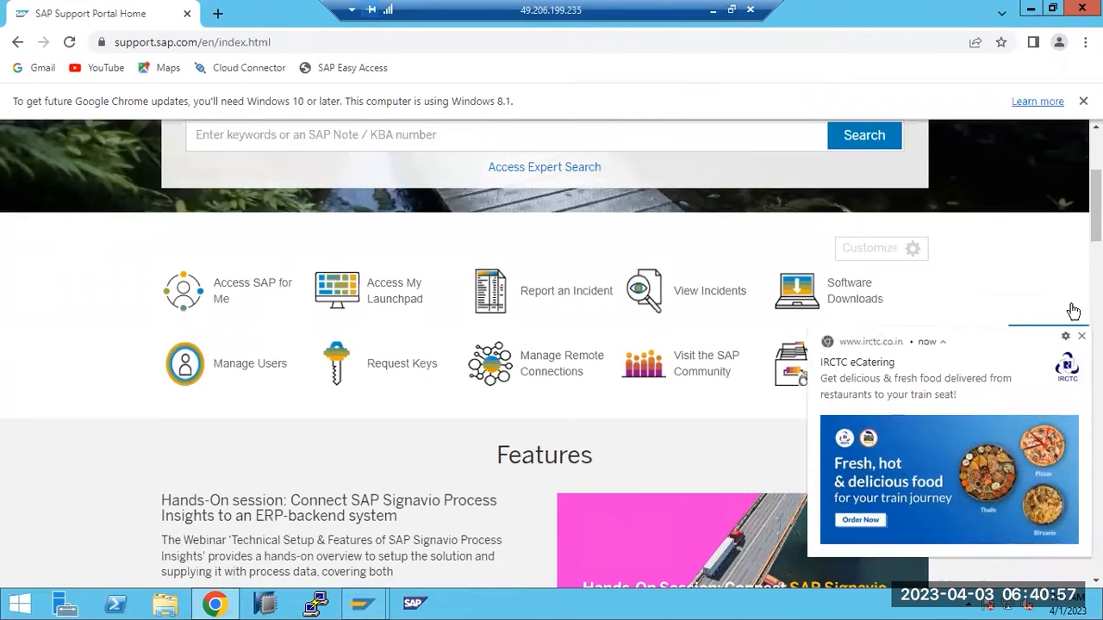
{"action": "left_click", "coordinate": [853, 293]}
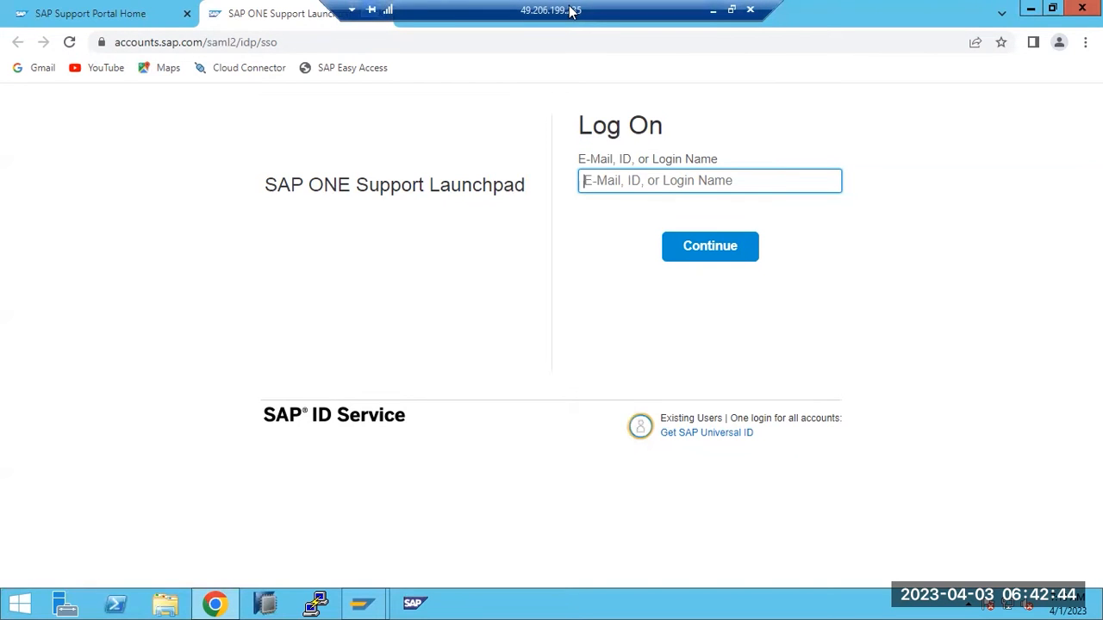
Step: Start Remote Desktop Connection to the remote server and sign in with the SAP account and its password
{"action": "left_click", "coordinate": [714, 10]}
{"action": "key", "text": "super+r"}
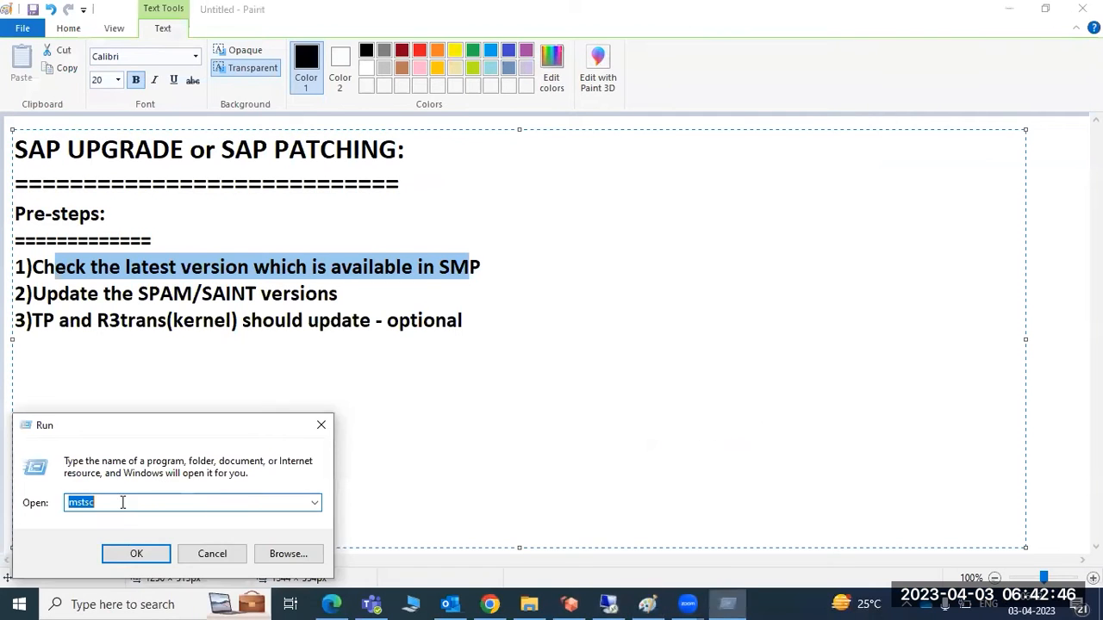
{"action": "left_click", "coordinate": [131, 554]}
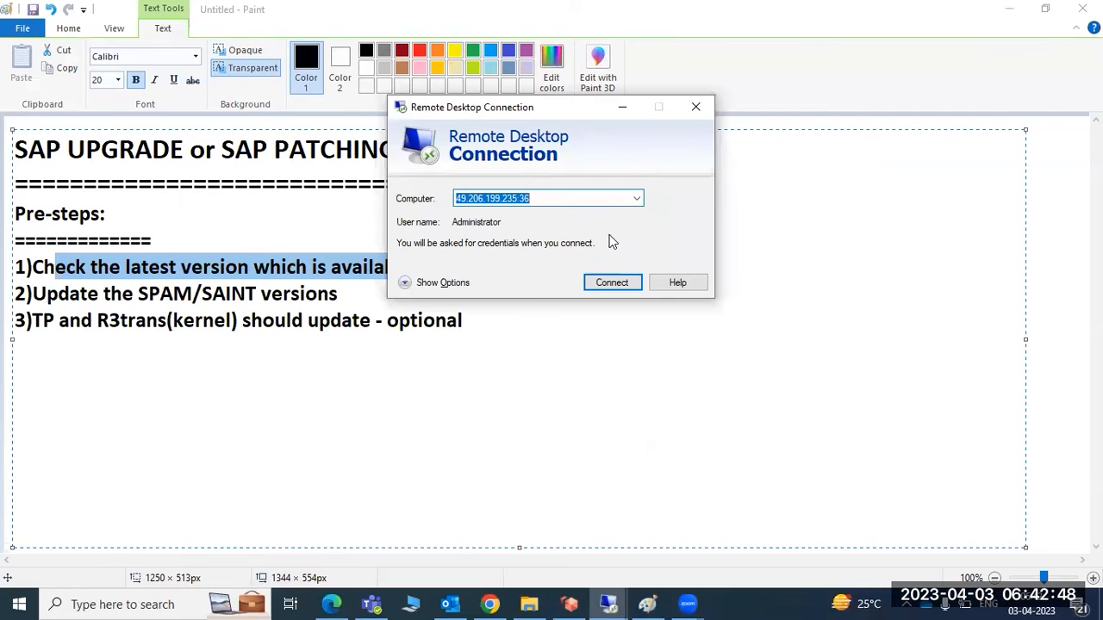
{"action": "left_click", "coordinate": [612, 283]}
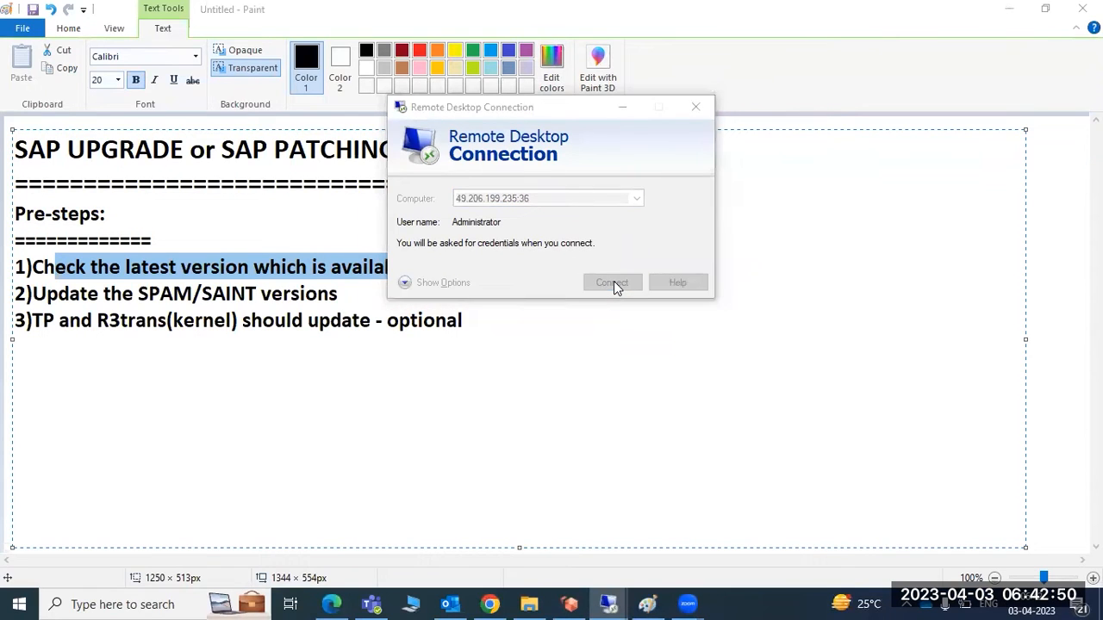
{"action": "left_click", "coordinate": [439, 274]}
{"action": "left_click", "coordinate": [442, 344]}
{"action": "type", "text": "SAP"}
{"action": "key", "text": "Tab"}
{"action": "type", "text": "•••••"}
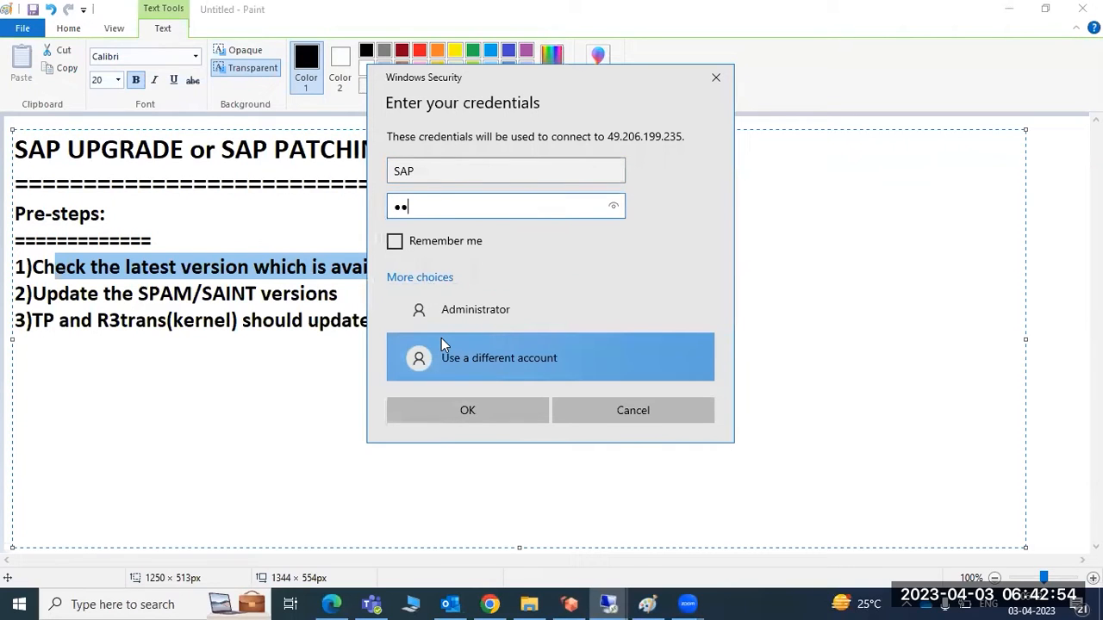
{"action": "type", "text": "••••"}
{"action": "key", "text": "Return"}
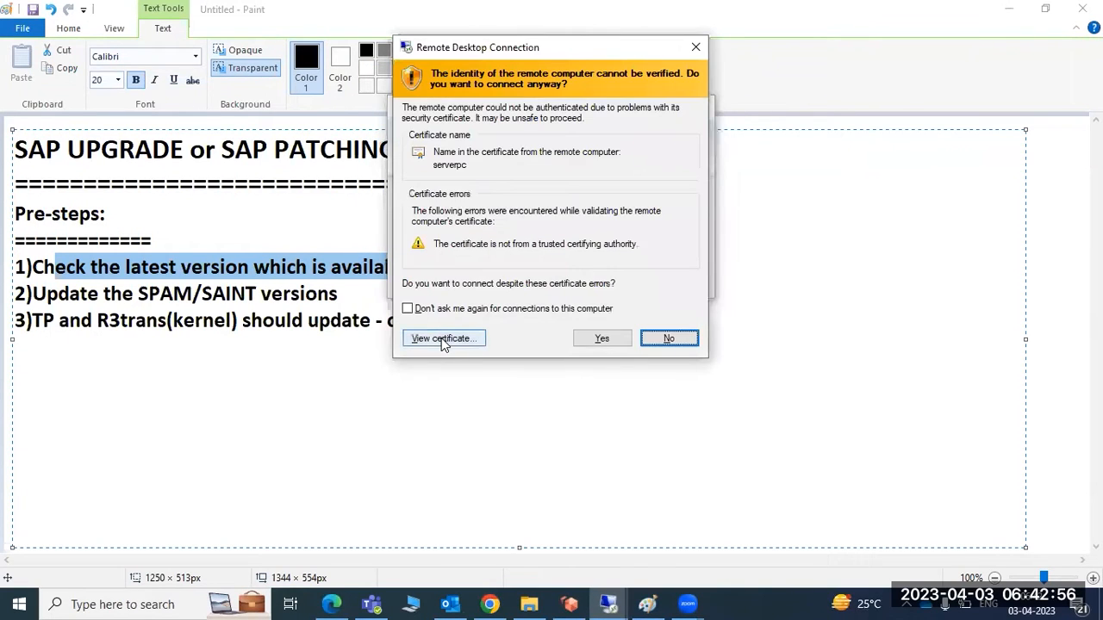
Step: Accept the certificate warning and minimize the VirtualBox windows to reveal the remote desktop
{"action": "left_click", "coordinate": [600, 338]}
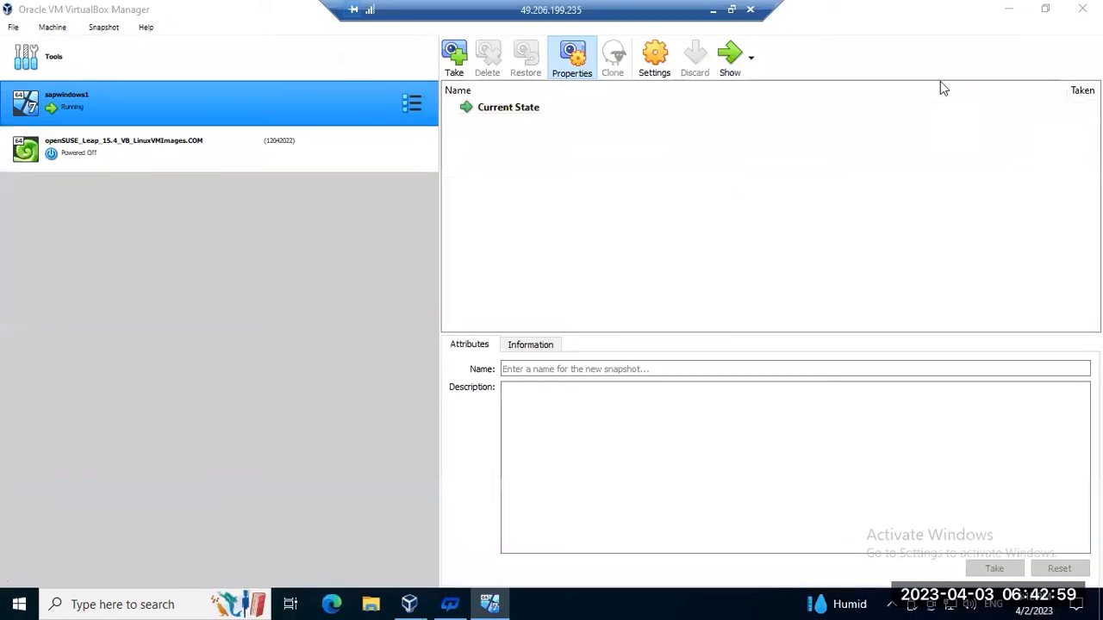
{"action": "left_click", "coordinate": [1008, 9]}
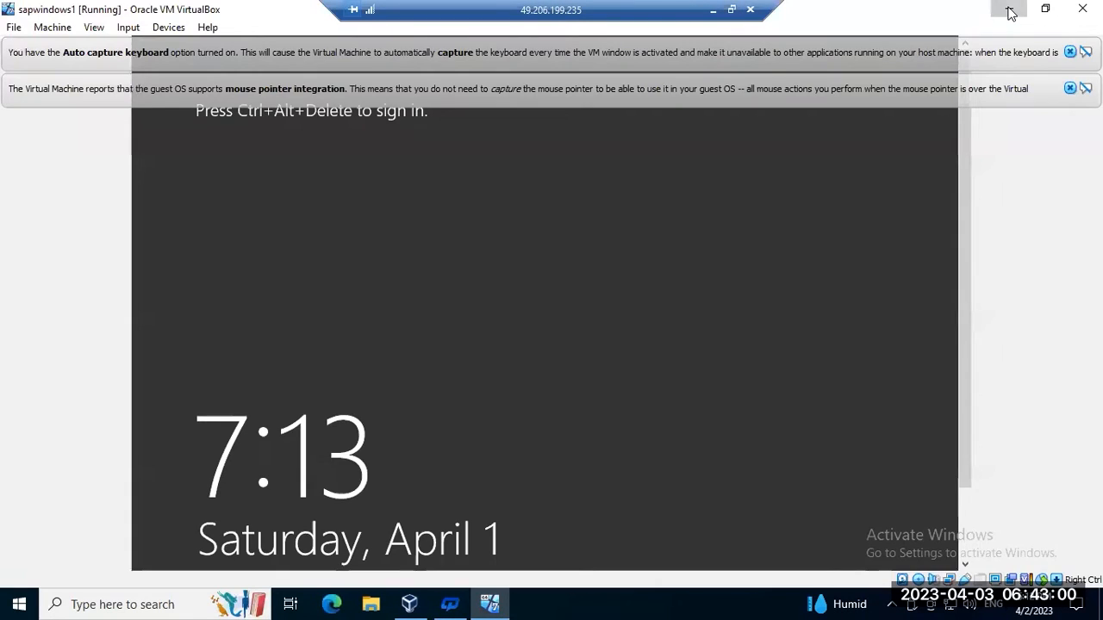
{"action": "left_click", "coordinate": [1008, 10]}
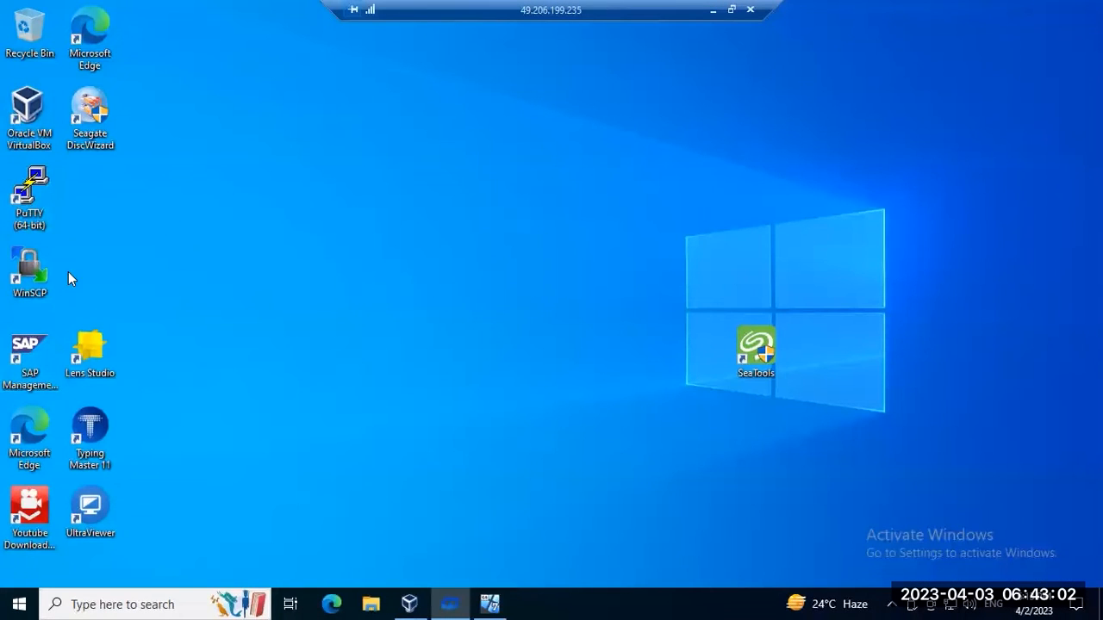
Step: In Edge, go to service.sap.com, continue to the SAP Support Portal, and open Software Downloads
{"action": "left_click", "coordinate": [333, 604]}
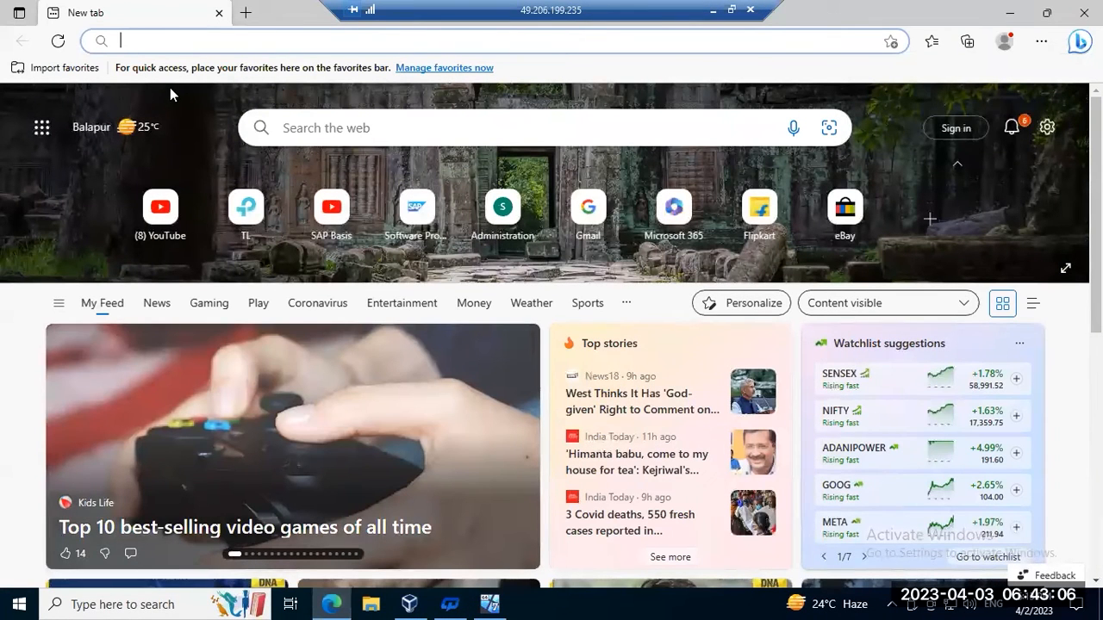
{"action": "left_click", "coordinate": [422, 213]}
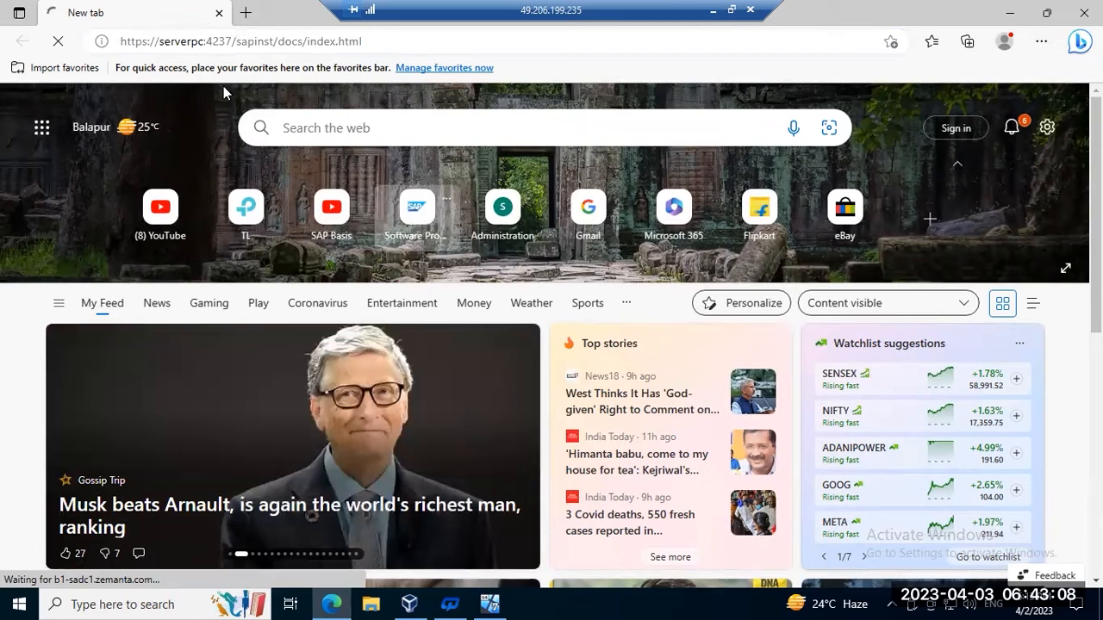
{"action": "key", "text": "ctrl+l"}
{"action": "type", "text": "ser"}
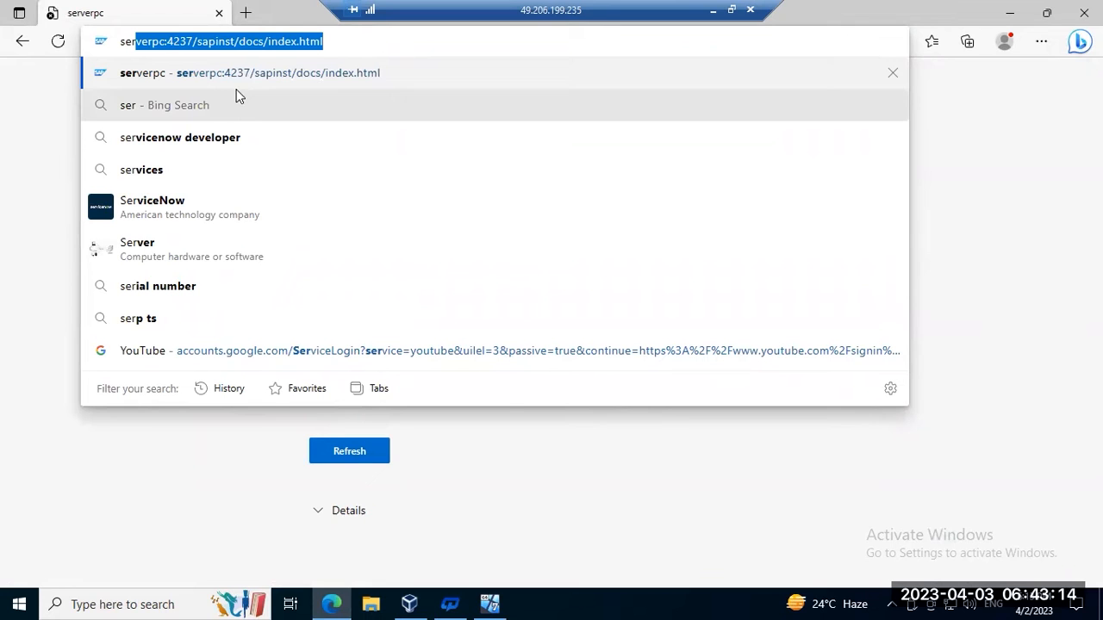
{"action": "type", "text": "vice.sa"}
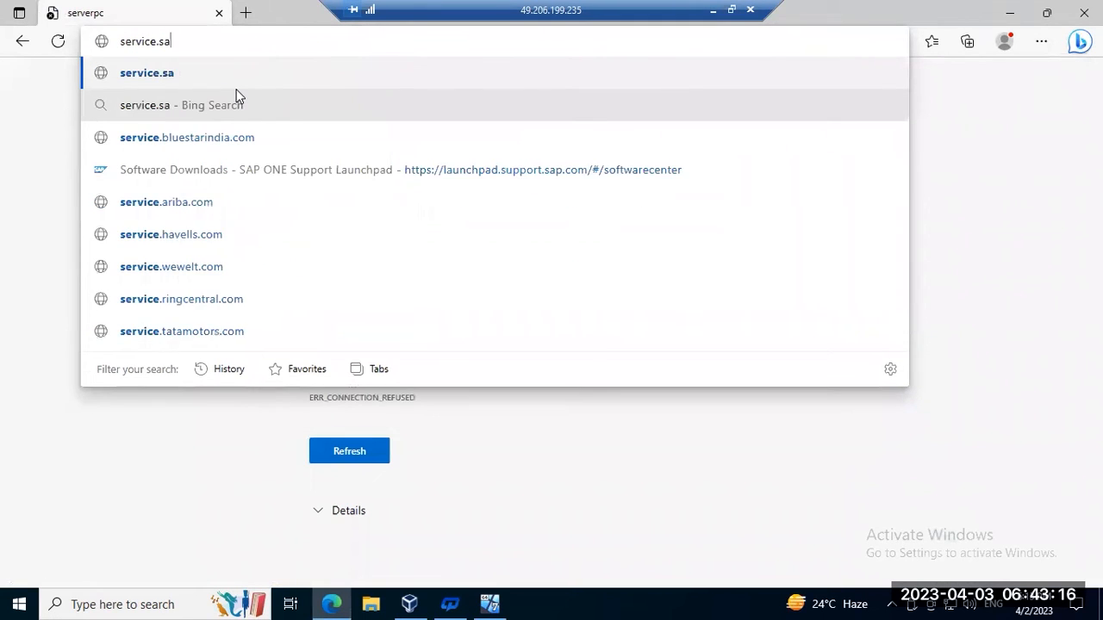
{"action": "type", "text": "p.com"}
{"action": "key", "text": "Return"}
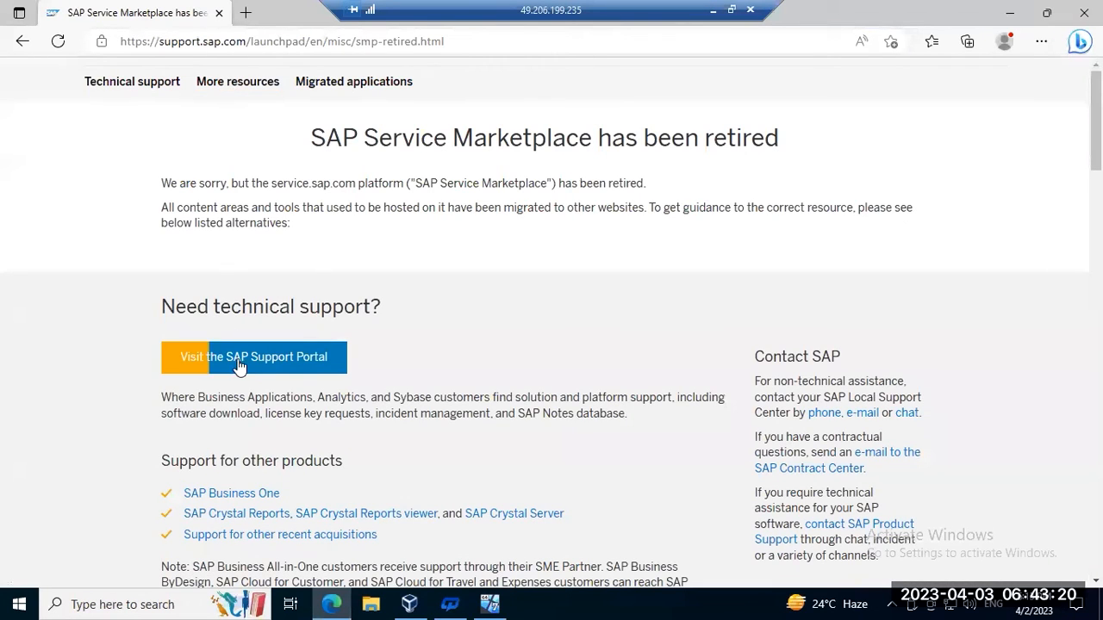
{"action": "left_click", "coordinate": [238, 366]}
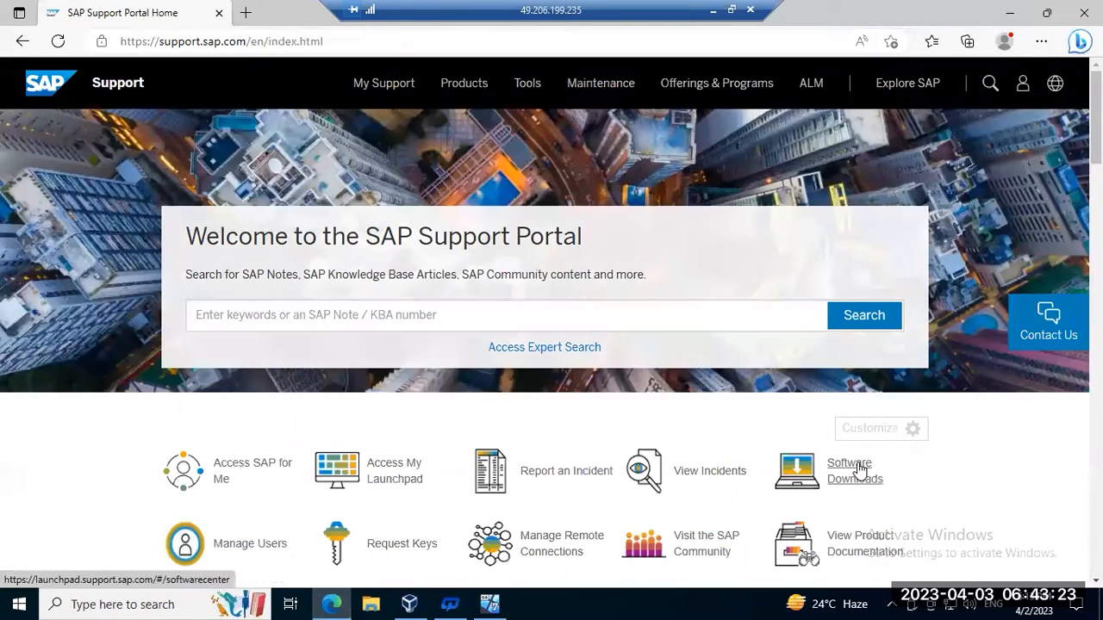
{"action": "left_click", "coordinate": [860, 470]}
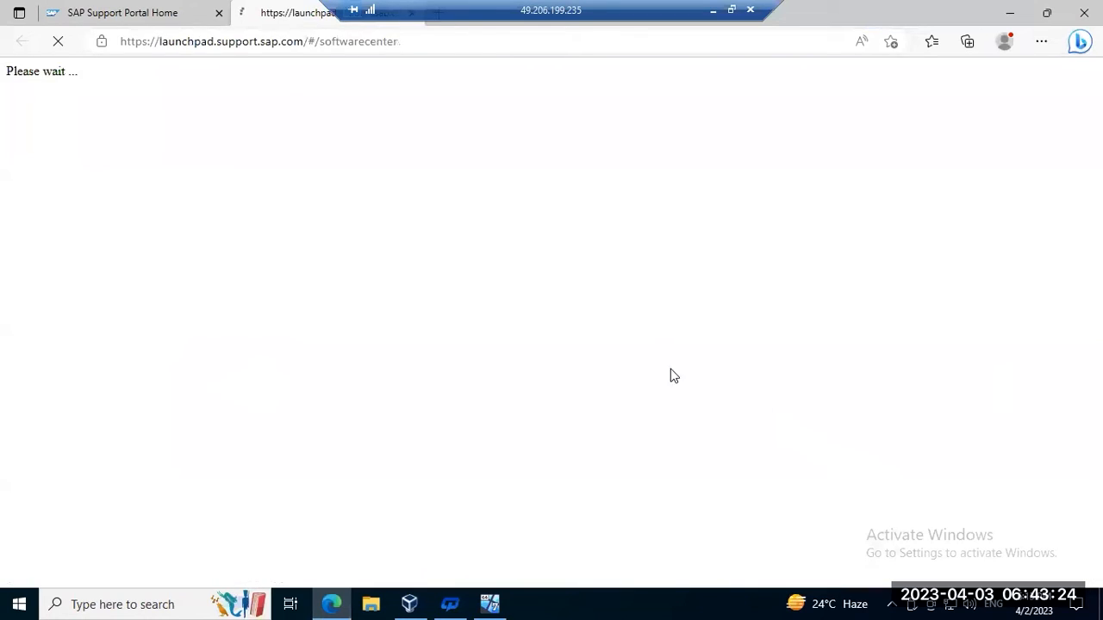
Step: In Software Downloads, open SUPPORT PACKAGES & PATCHES and pick E in the alphabetical index
{"action": "left_click", "coordinate": [136, 17]}
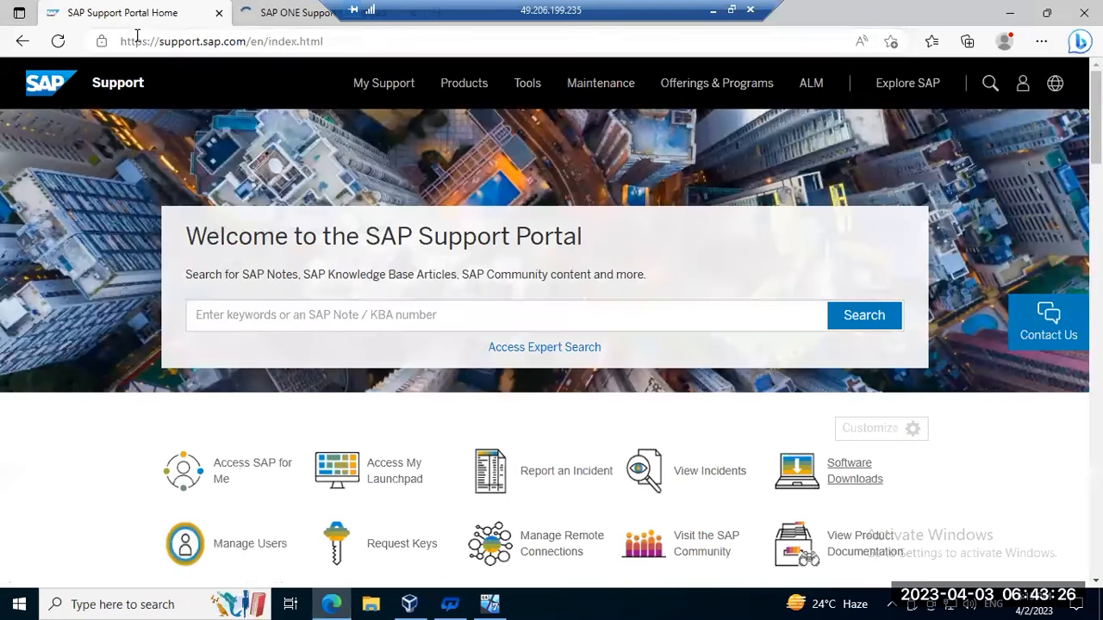
{"action": "scroll", "coordinate": [303, 510], "scroll_direction": "down", "scroll_amount": 3}
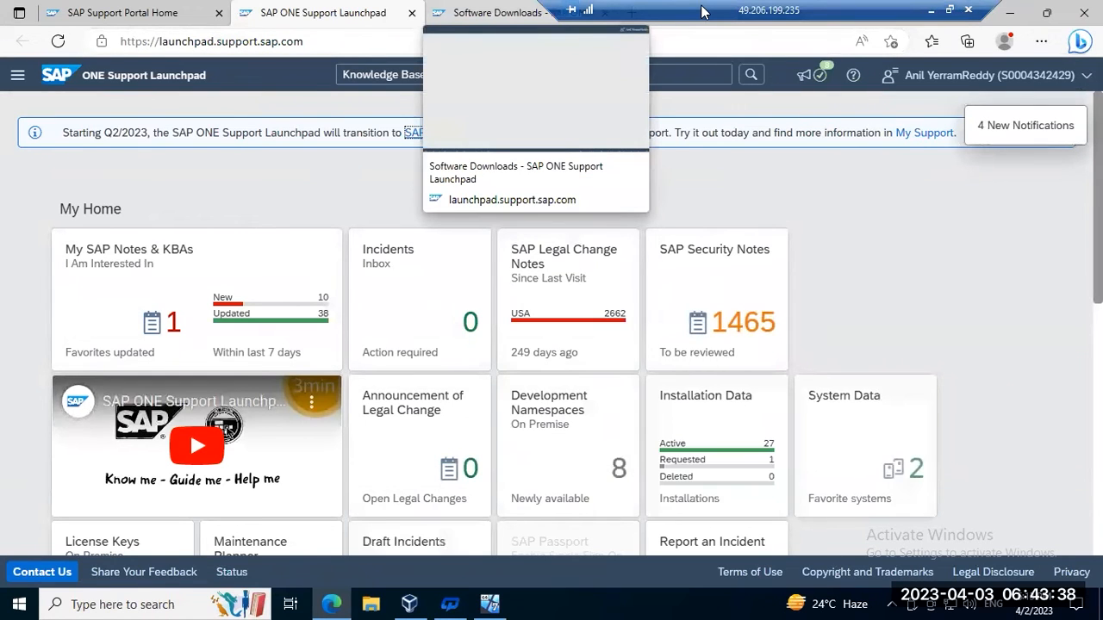
{"action": "key", "text": "ctrl+Tab"}
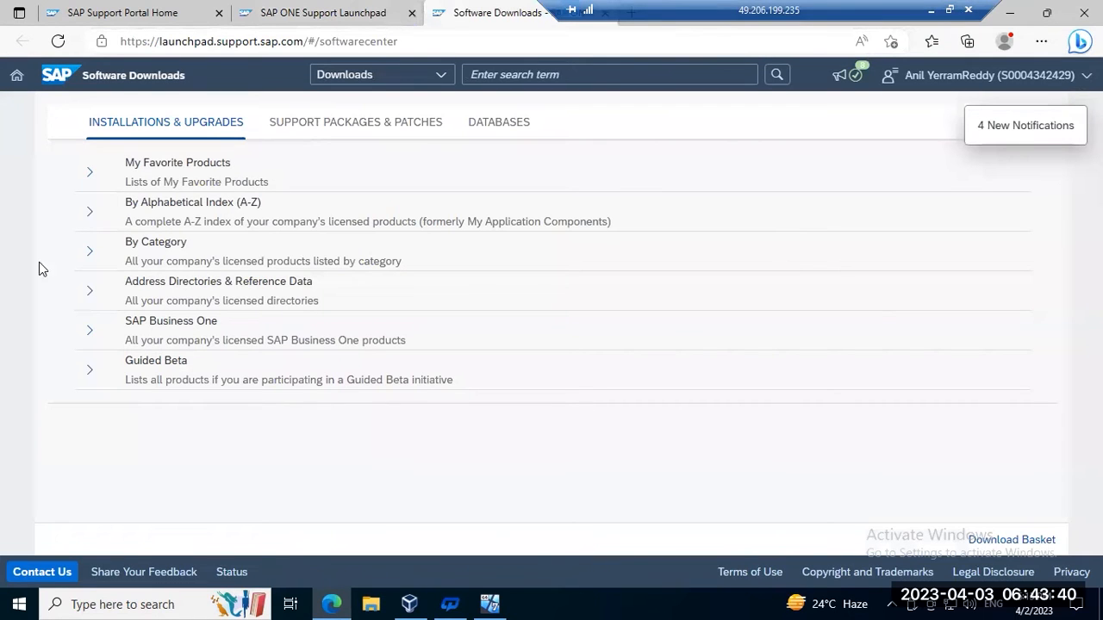
{"action": "left_click_drag", "start_coordinate": [879, 9], "coordinate": [762, 8]}
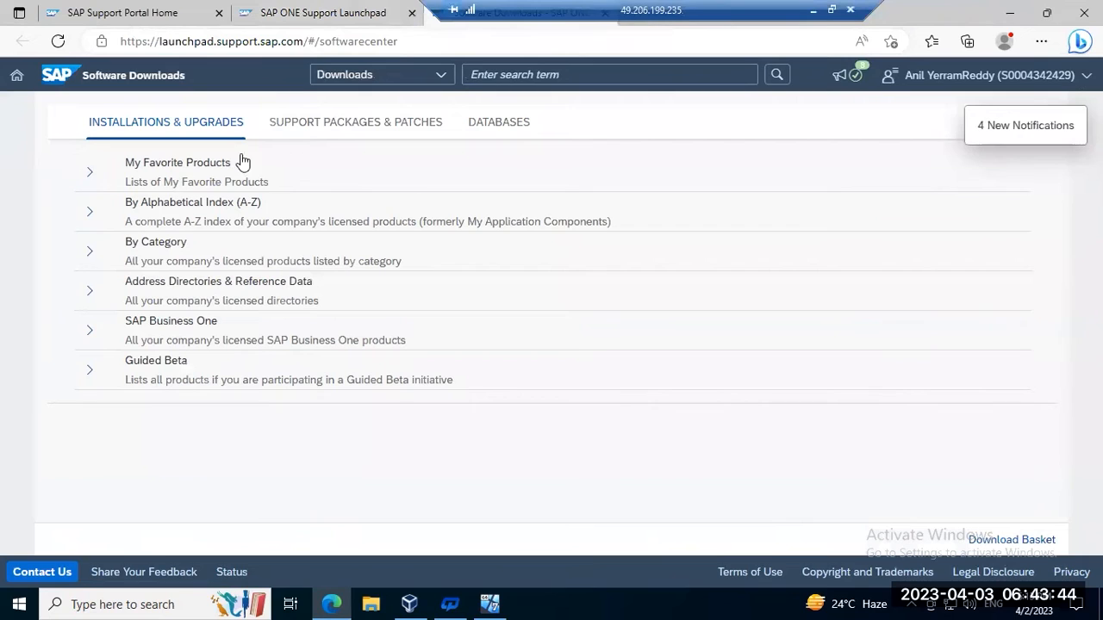
{"action": "left_click", "coordinate": [330, 125]}
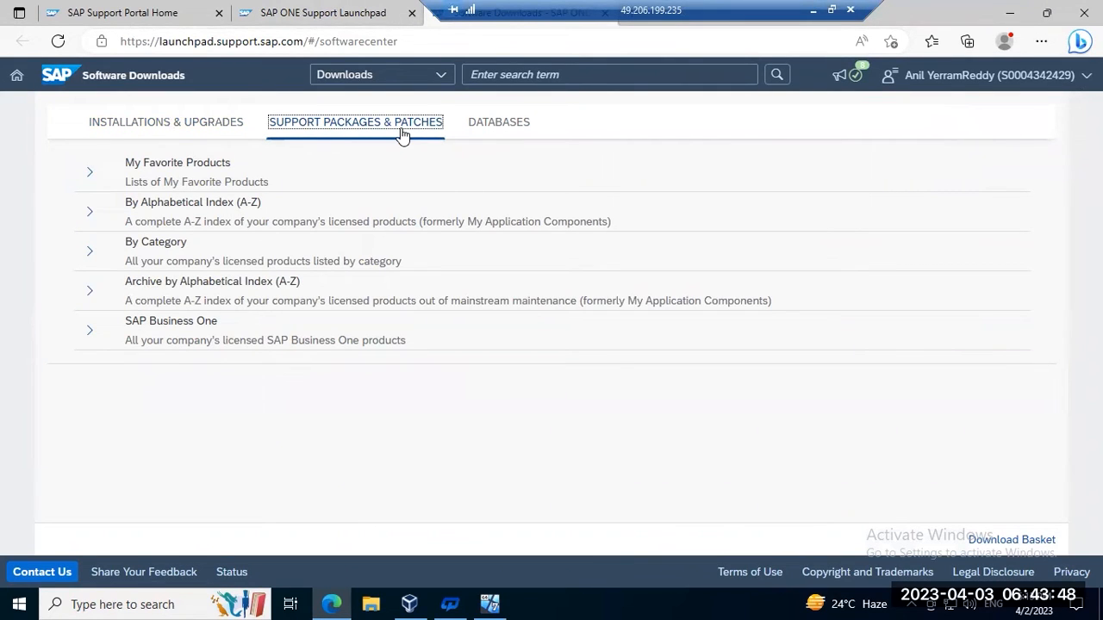
{"action": "left_click", "coordinate": [90, 212]}
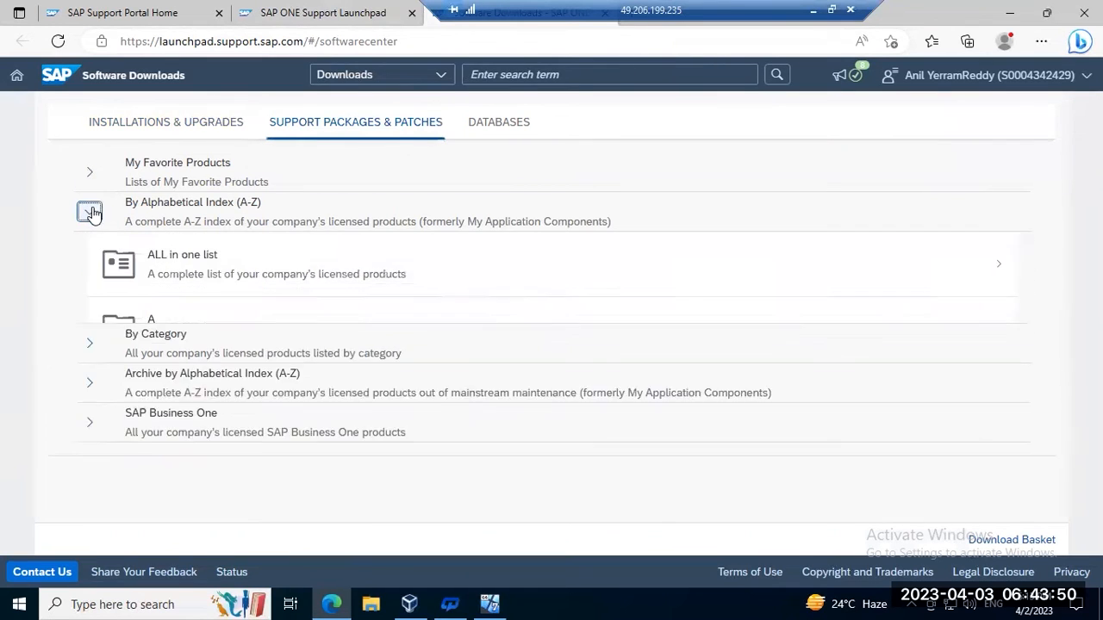
{"action": "scroll", "coordinate": [221, 387], "scroll_direction": "down", "scroll_amount": 2}
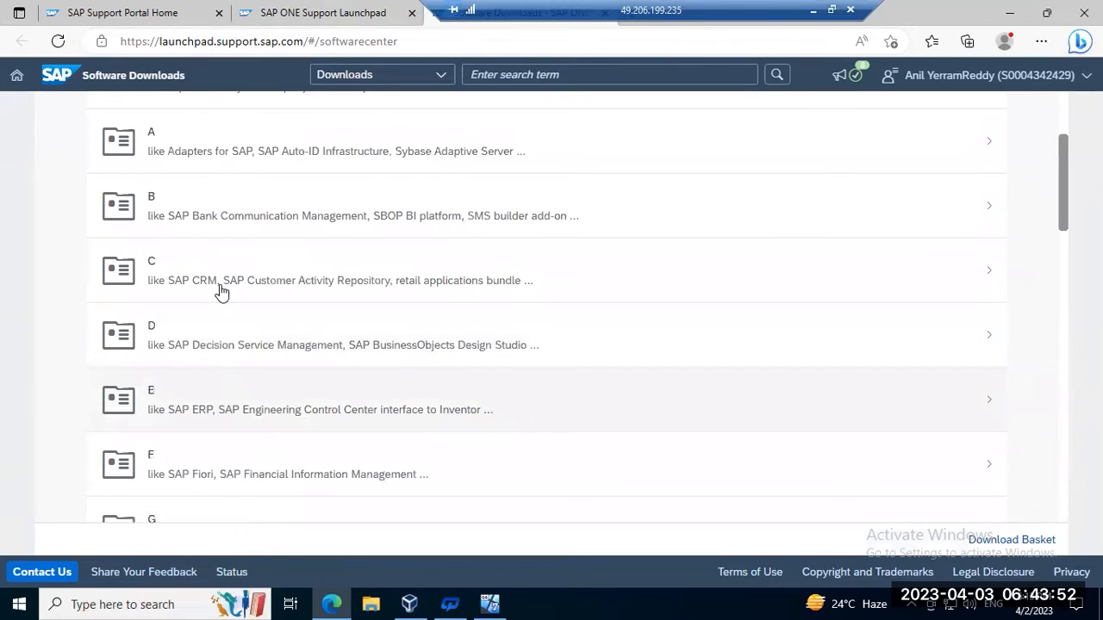
{"action": "left_click", "coordinate": [222, 408]}
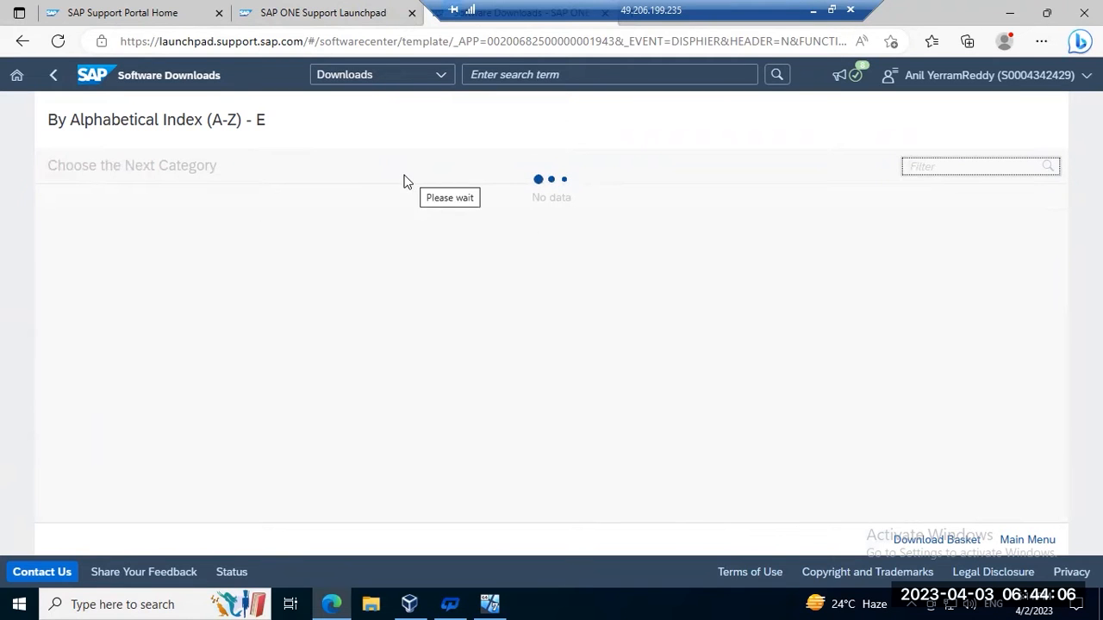
Step: Navigate SAP ERP > SAP ERP ENHANCE PACKAGE to the EHP8 FOR SAP ERP 6.0 downloads
{"action": "left_click", "coordinate": [143, 14]}
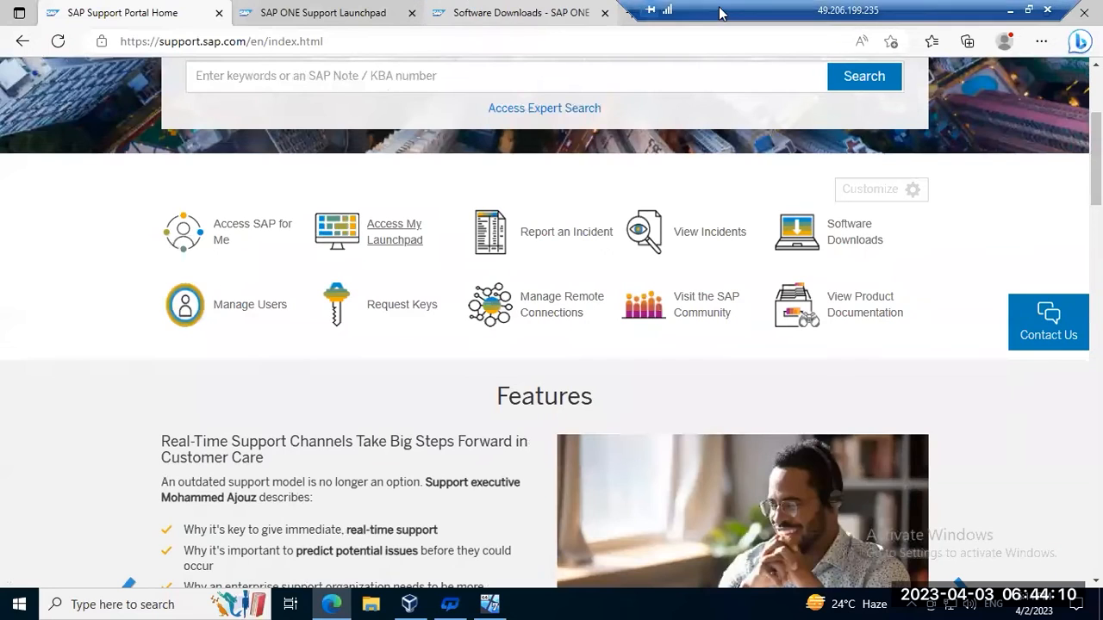
{"action": "left_click", "coordinate": [508, 12]}
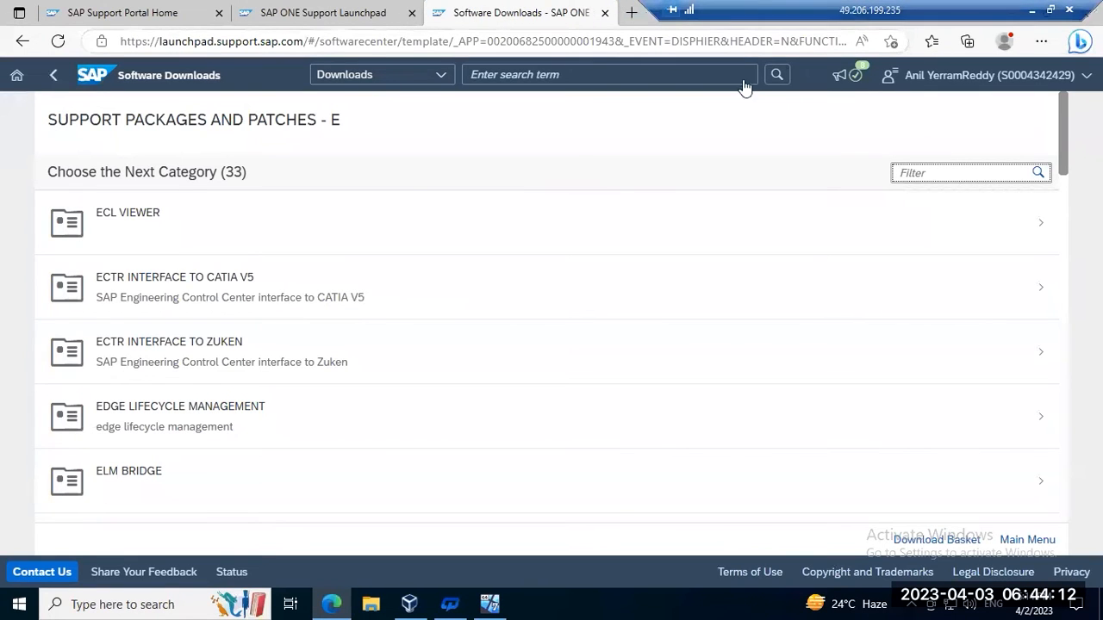
{"action": "scroll", "coordinate": [184, 448], "scroll_direction": "down", "scroll_amount": 8}
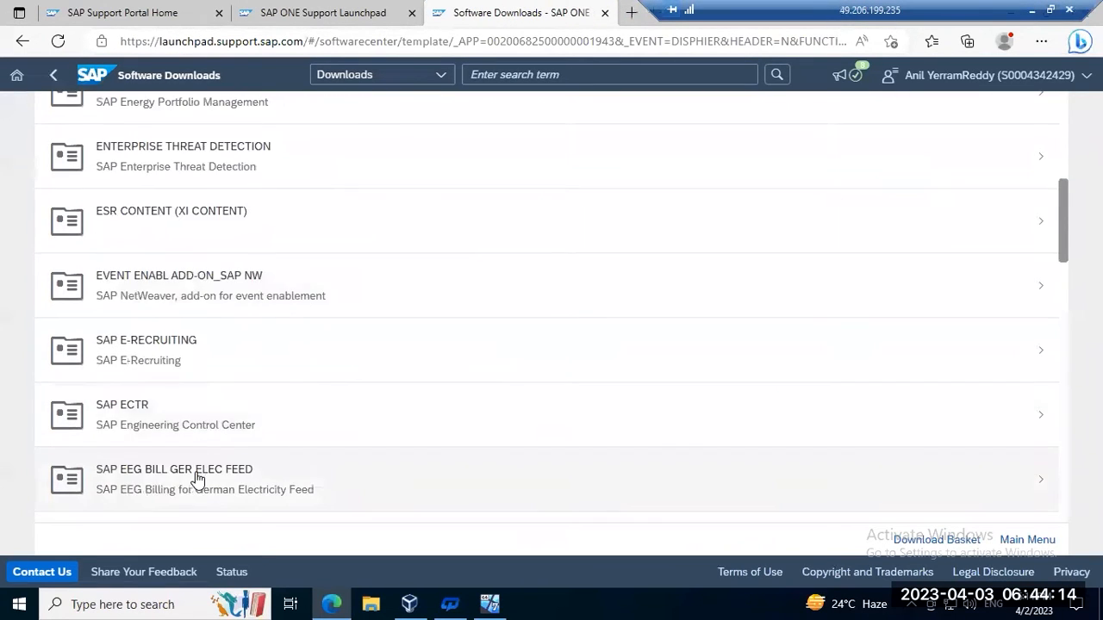
{"action": "scroll", "coordinate": [198, 479], "scroll_direction": "down", "scroll_amount": 5}
{"action": "left_click", "coordinate": [151, 293]}
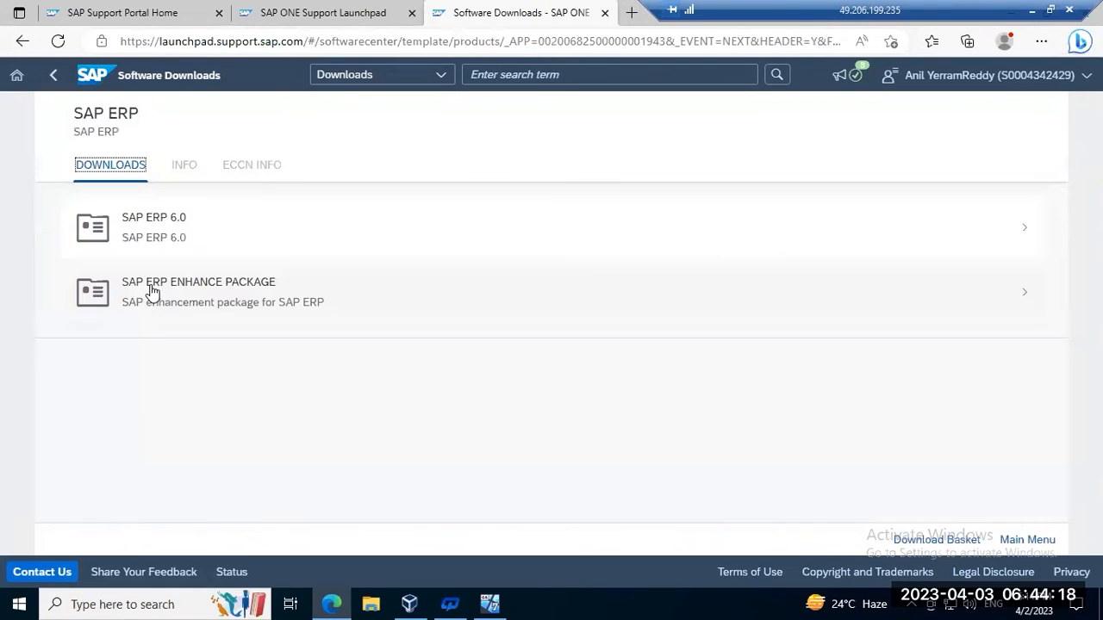
{"action": "left_click", "coordinate": [192, 301]}
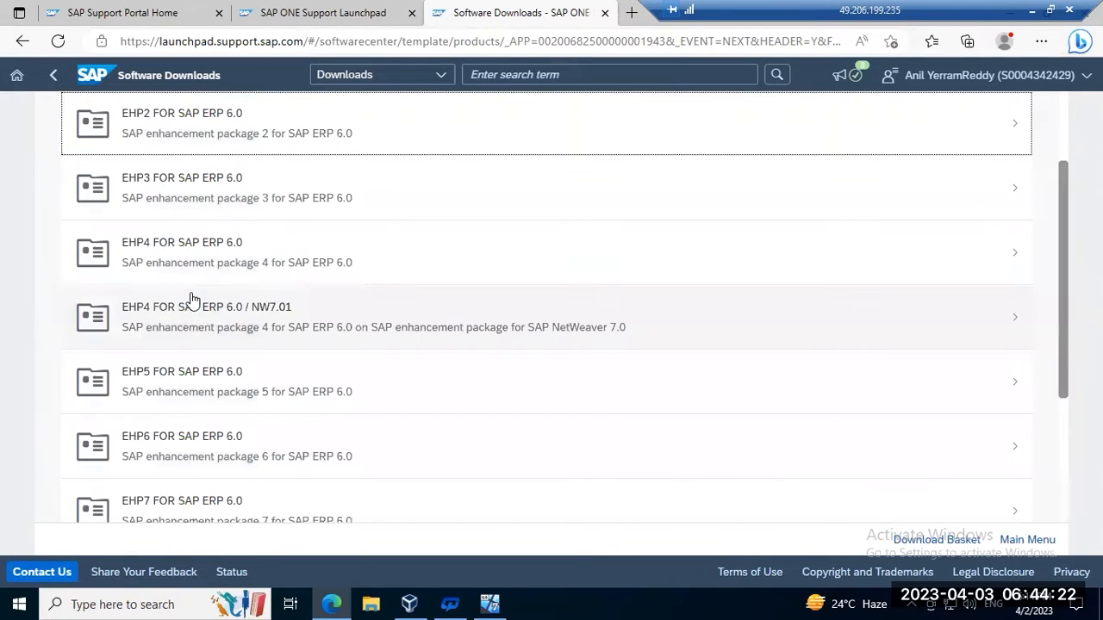
{"action": "scroll", "coordinate": [197, 370], "scroll_direction": "up", "scroll_amount": 2}
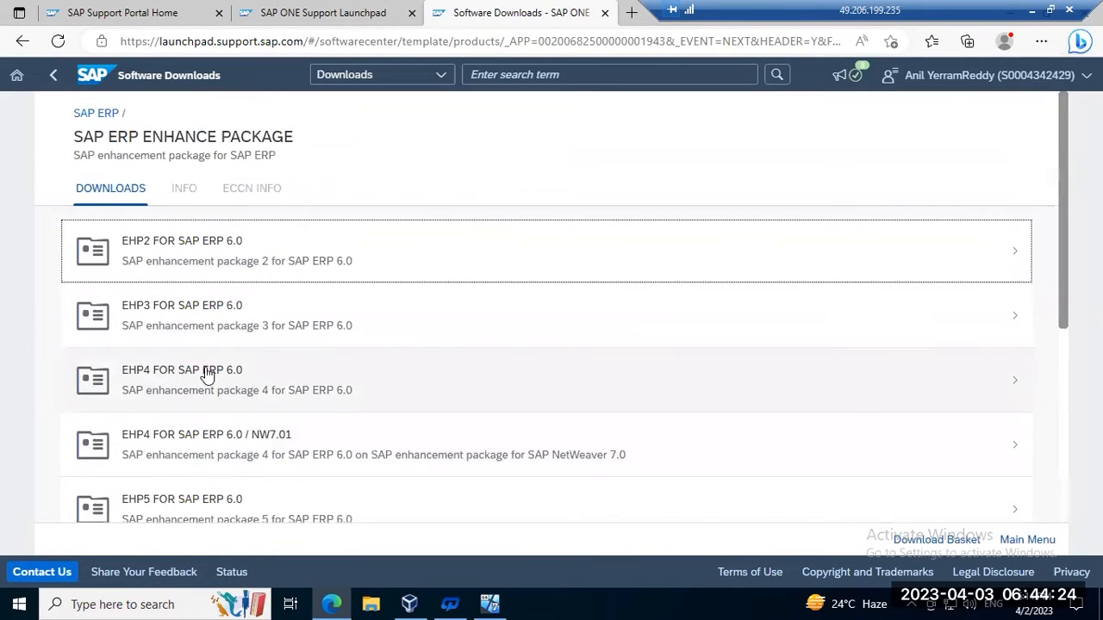
{"action": "scroll", "coordinate": [197, 377], "scroll_direction": "down", "scroll_amount": 5}
{"action": "left_click", "coordinate": [190, 349]}
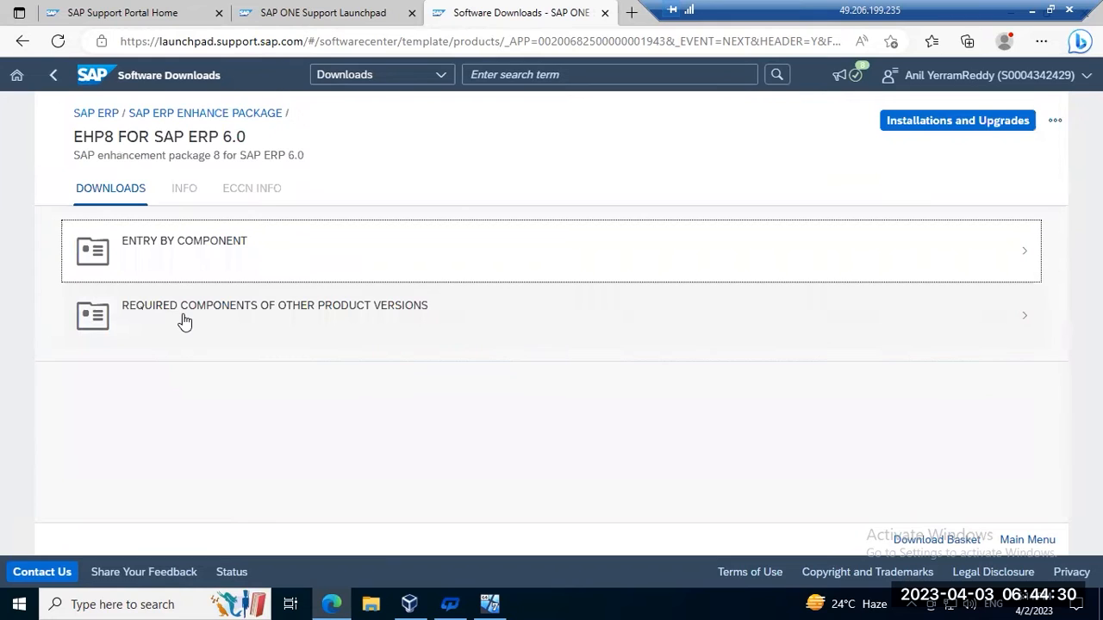
Step: Under Entry by Component, expand Central Applications and select SAP BASIS 7.50
{"action": "left_click", "coordinate": [170, 262]}
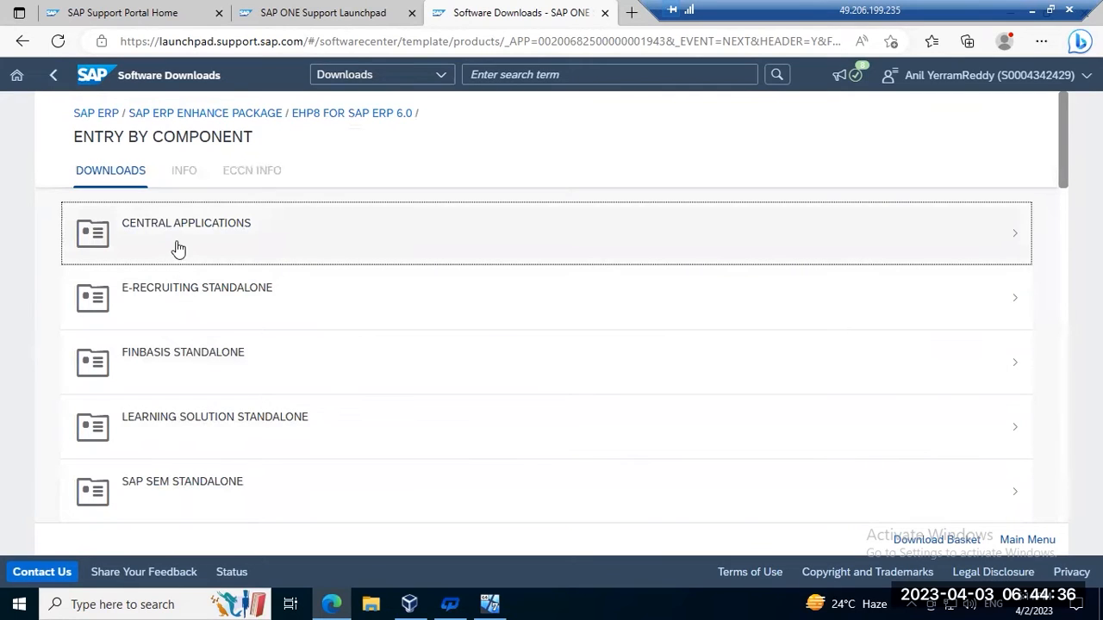
{"action": "left_click", "coordinate": [176, 249]}
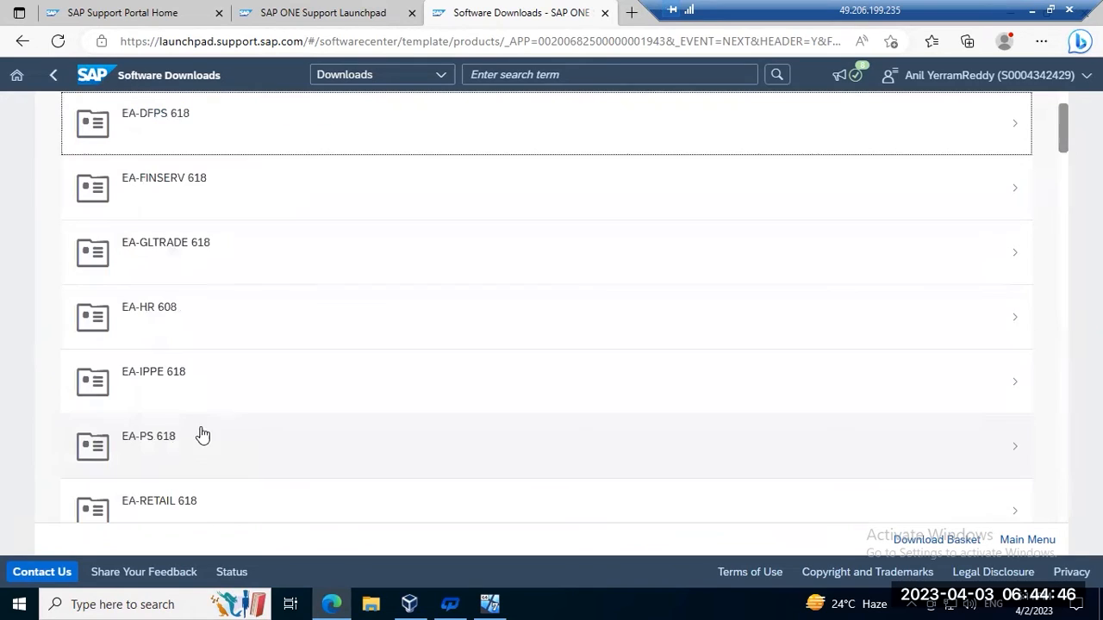
{"action": "scroll", "coordinate": [214, 315], "scroll_direction": "down", "scroll_amount": 8}
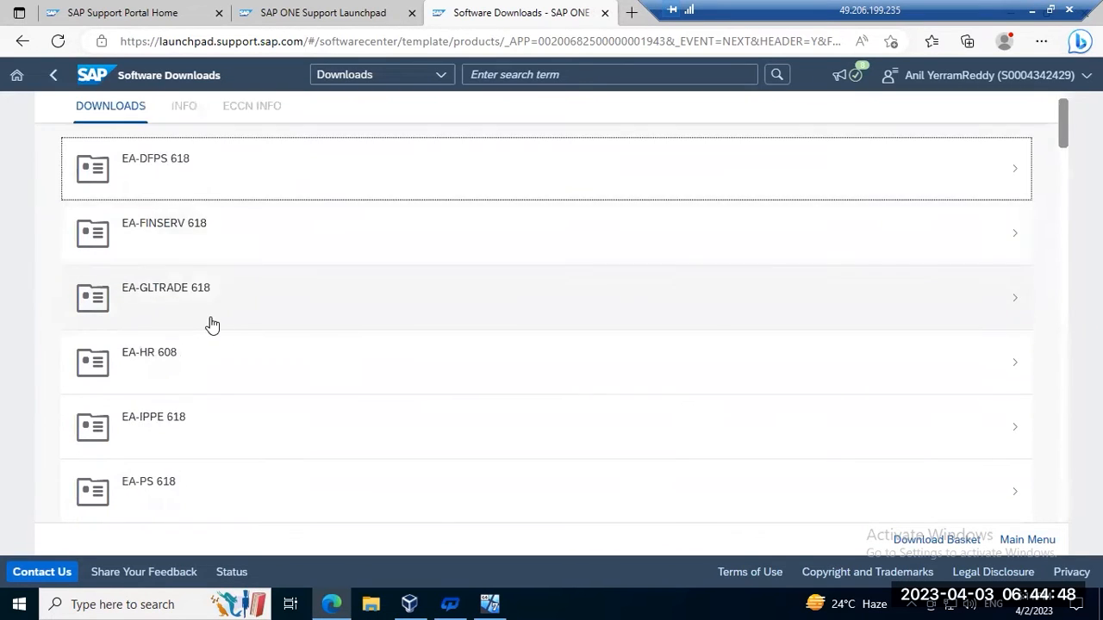
{"action": "scroll", "coordinate": [207, 340], "scroll_direction": "down", "scroll_amount": 5}
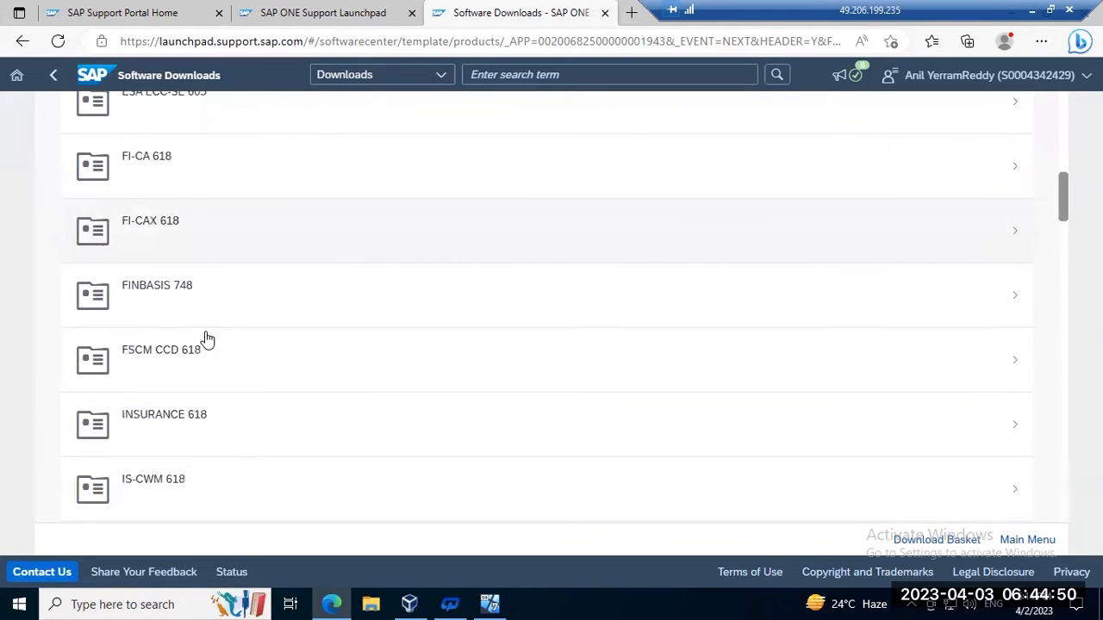
{"action": "scroll", "coordinate": [206, 342], "scroll_direction": "down", "scroll_amount": 5}
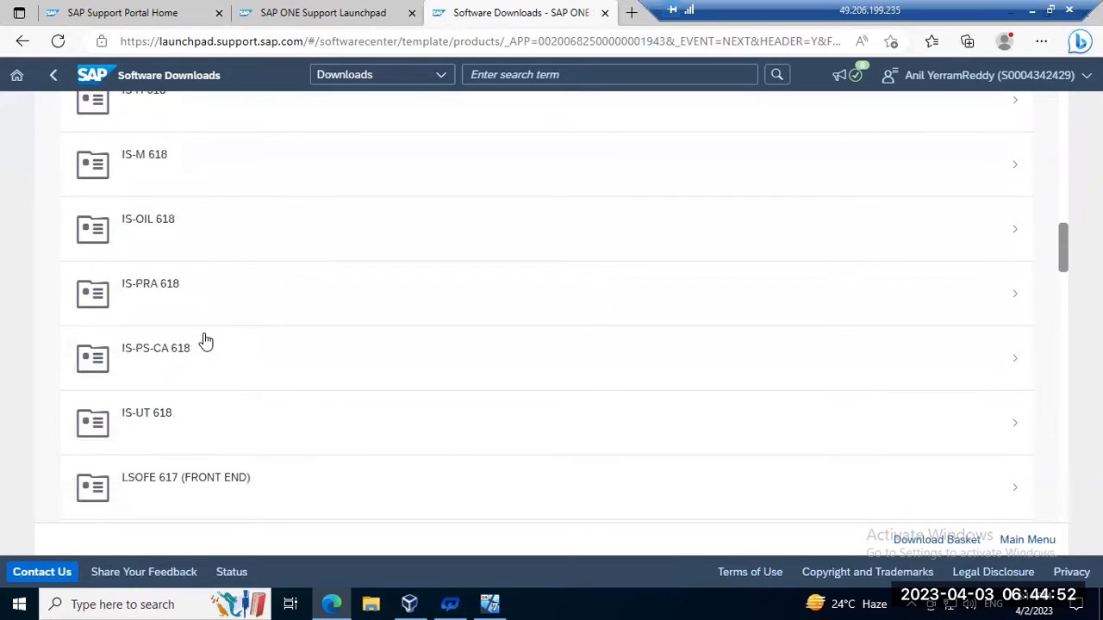
{"action": "scroll", "coordinate": [206, 341], "scroll_direction": "down", "scroll_amount": 3}
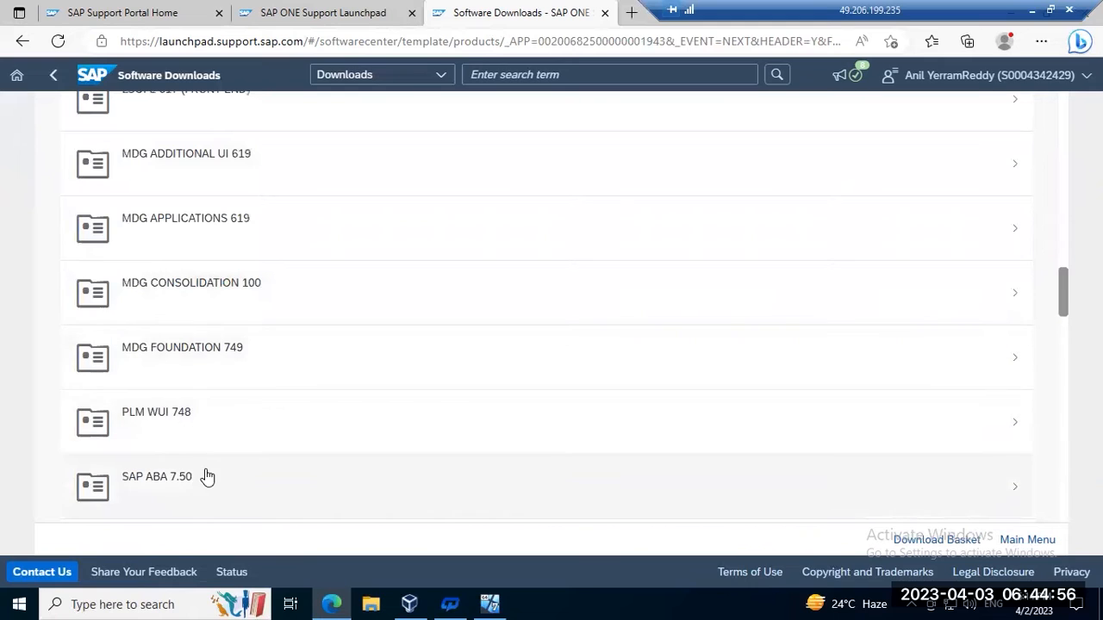
{"action": "scroll", "coordinate": [206, 475], "scroll_direction": "down", "scroll_amount": 1}
{"action": "scroll", "coordinate": [190, 418], "scroll_direction": "down", "scroll_amount": 3}
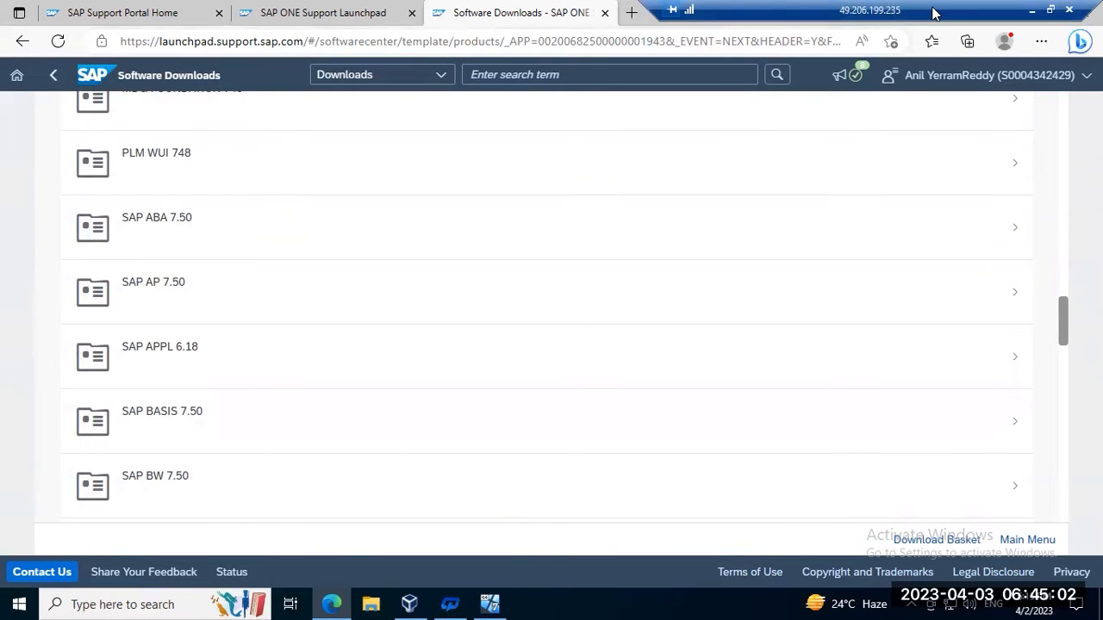
{"action": "left_click", "coordinate": [175, 424]}
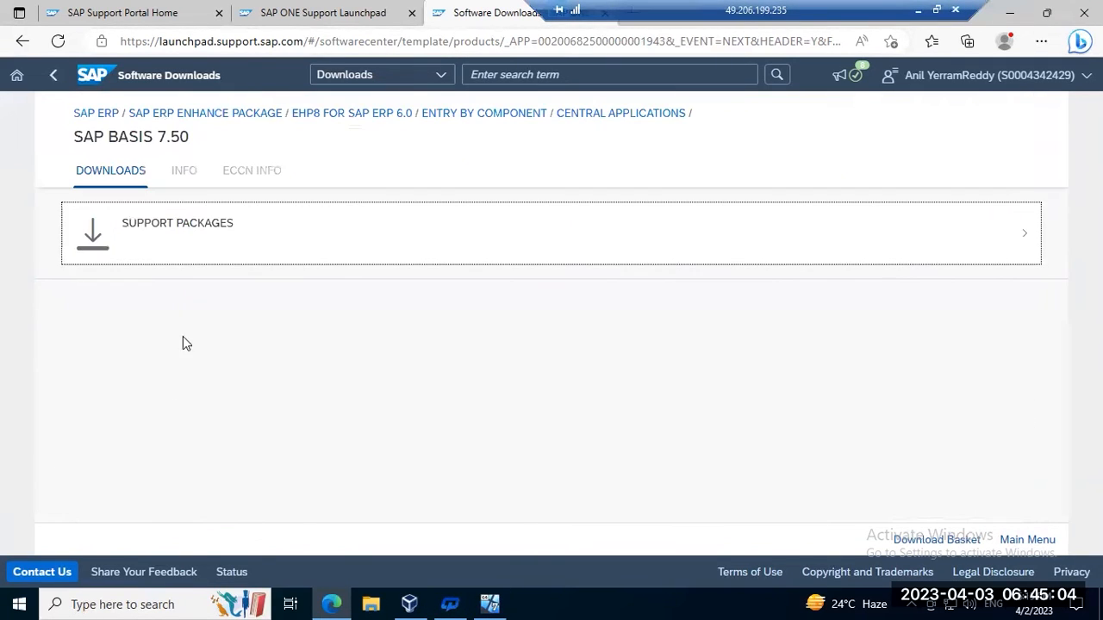
Step: Show the SAP BASIS 7.50 support packages and highlight the newest level, SP 0026
{"action": "left_click", "coordinate": [190, 240]}
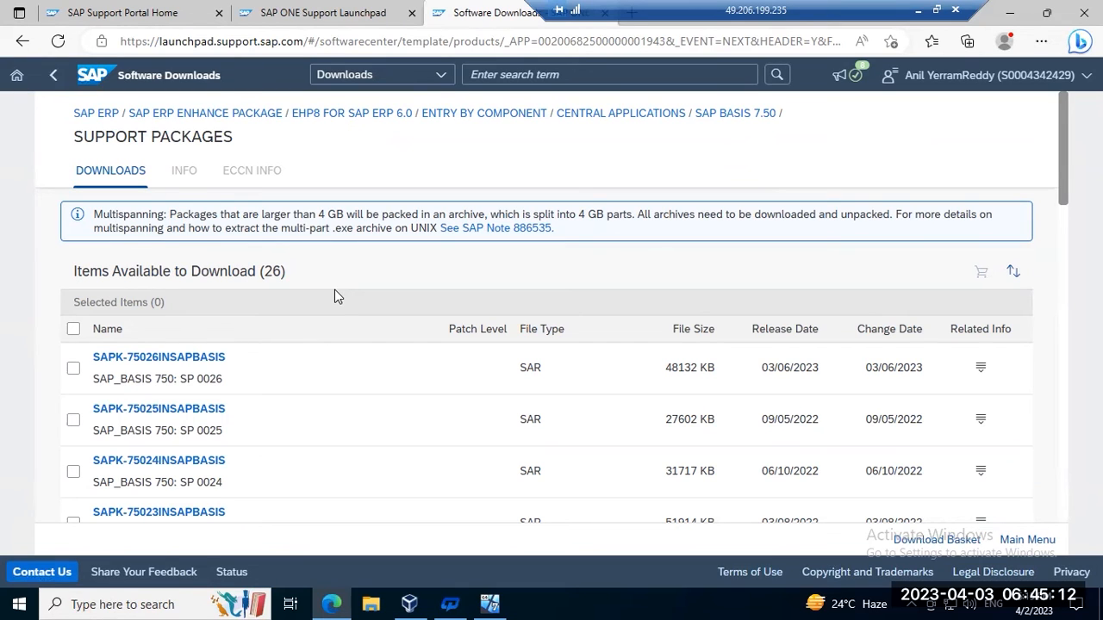
{"action": "left_click_drag", "start_coordinate": [147, 381], "coordinate": [231, 382]}
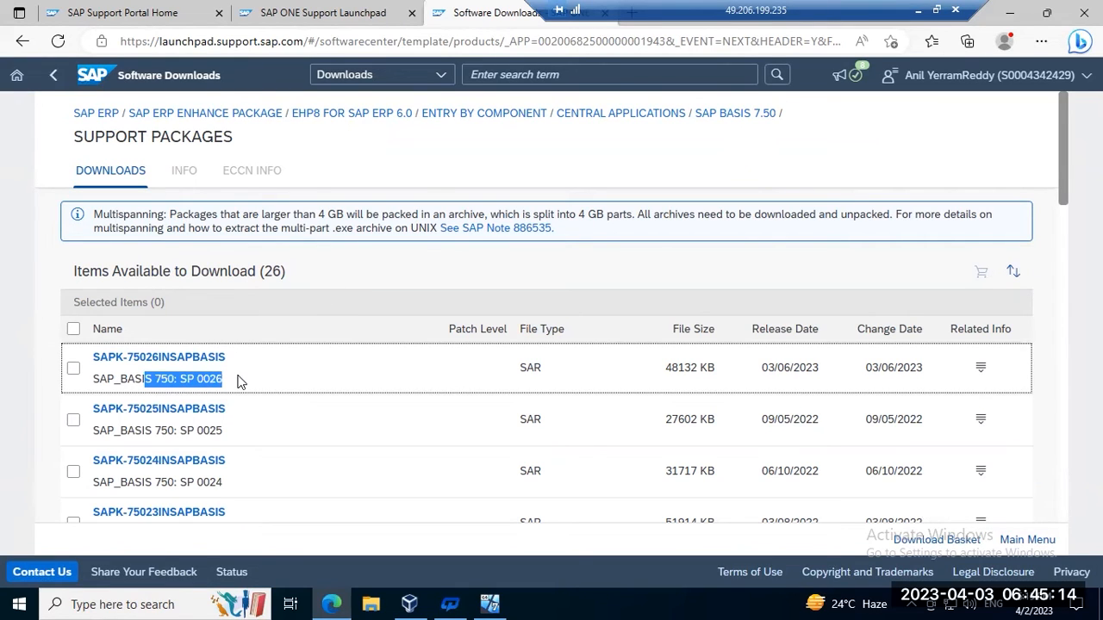
{"action": "left_click", "coordinate": [189, 383]}
{"action": "left_click_drag", "start_coordinate": [188, 379], "coordinate": [229, 386]}
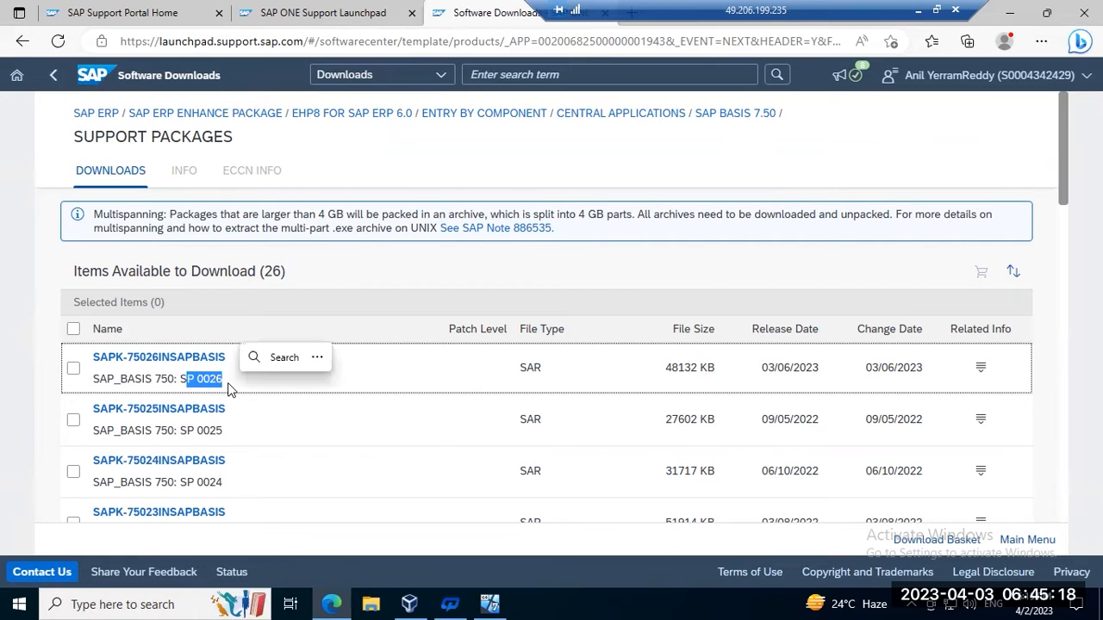
Step: Highlight the oldest package SAPK-75001INSAPBASIS (SP 0001), then the newest package again
{"action": "scroll", "coordinate": [230, 426], "scroll_direction": "down", "scroll_amount": 10}
{"action": "scroll", "coordinate": [230, 428], "scroll_direction": "down", "scroll_amount": 3}
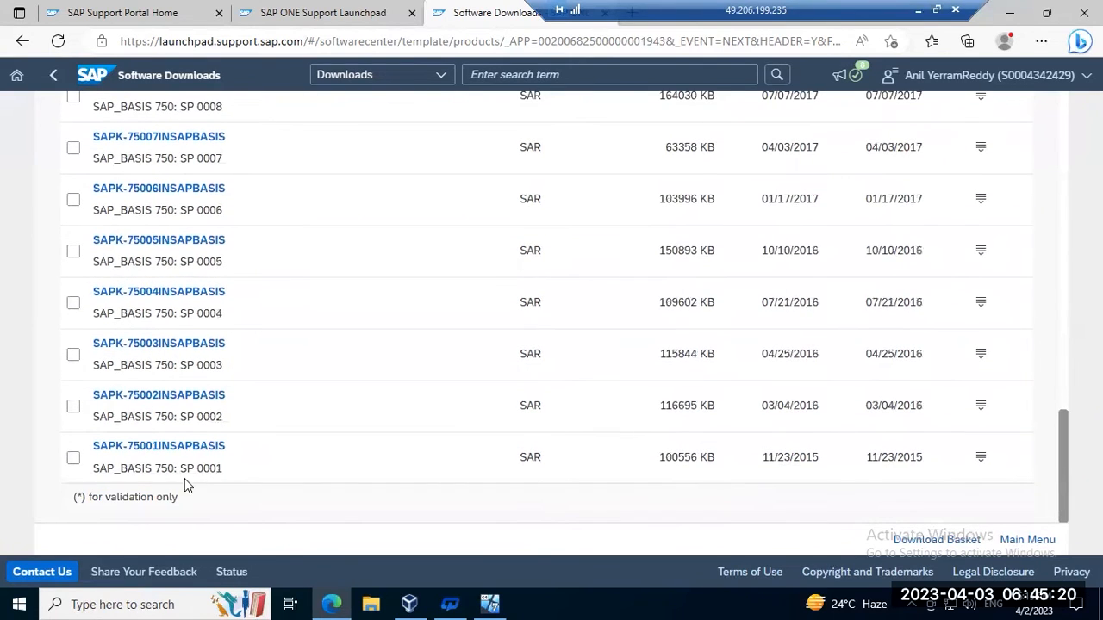
{"action": "left_click", "coordinate": [90, 445]}
{"action": "left_click_drag", "start_coordinate": [90, 446], "coordinate": [222, 446]}
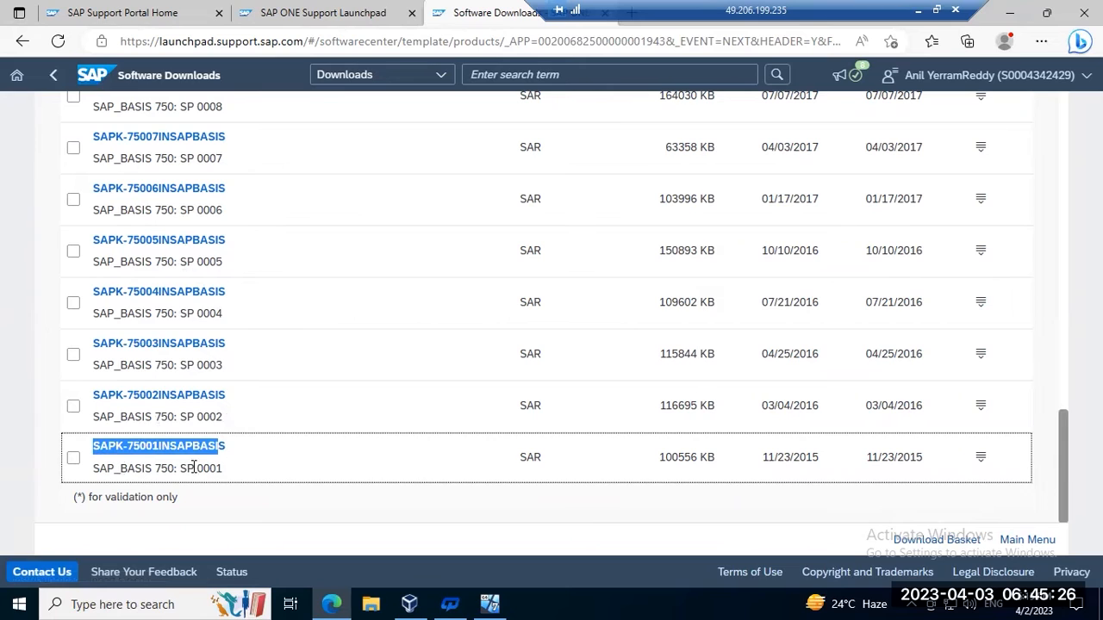
{"action": "left_click", "coordinate": [586, 512]}
{"action": "left_click_drag", "start_coordinate": [90, 441], "coordinate": [223, 446]}
{"action": "scroll", "coordinate": [198, 345], "scroll_direction": "up", "scroll_amount": 6}
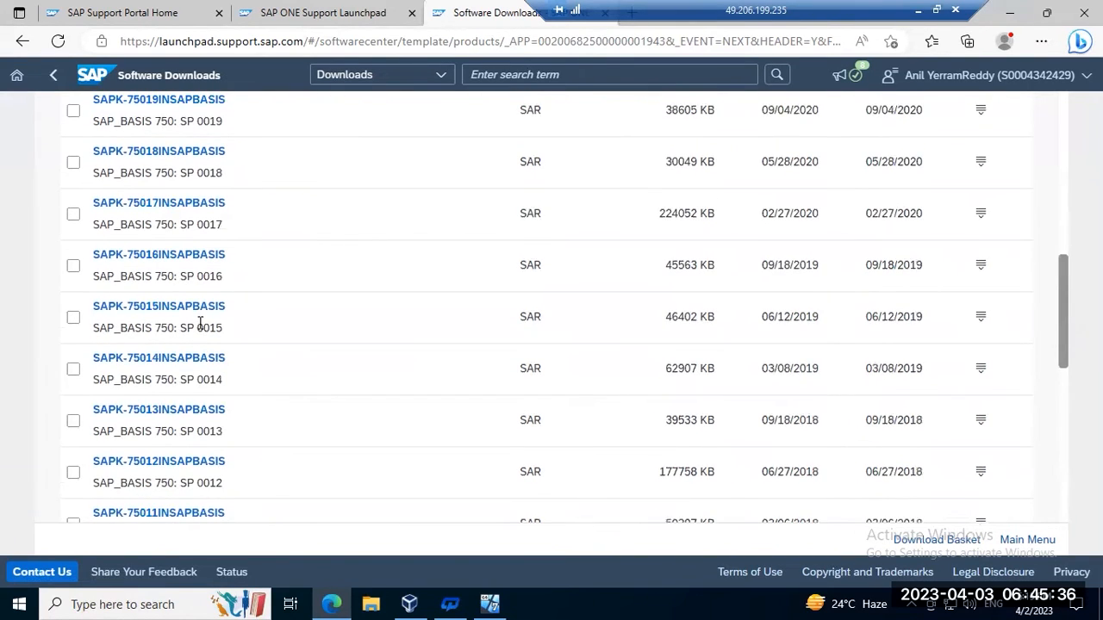
{"action": "scroll", "coordinate": [202, 327], "scroll_direction": "up", "scroll_amount": 6}
{"action": "left_click_drag", "start_coordinate": [222, 380], "coordinate": [97, 362]}
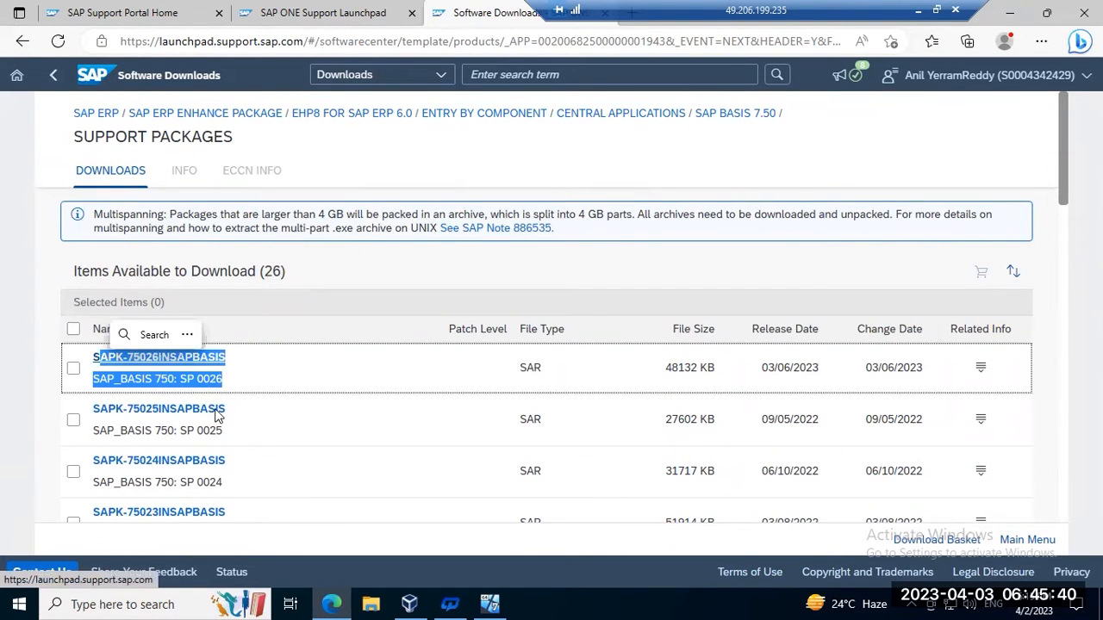
Step: Return to the first remote desktop session's SAP Easy Access window
{"action": "left_click", "coordinate": [917, 10]}
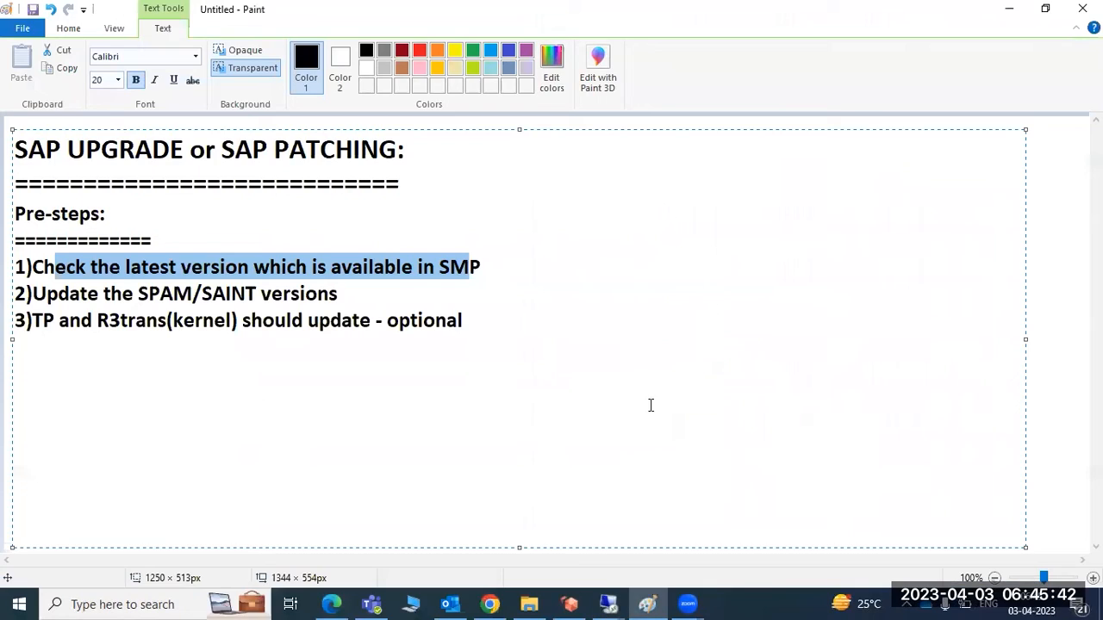
{"action": "mouse_move", "coordinate": [606, 603]}
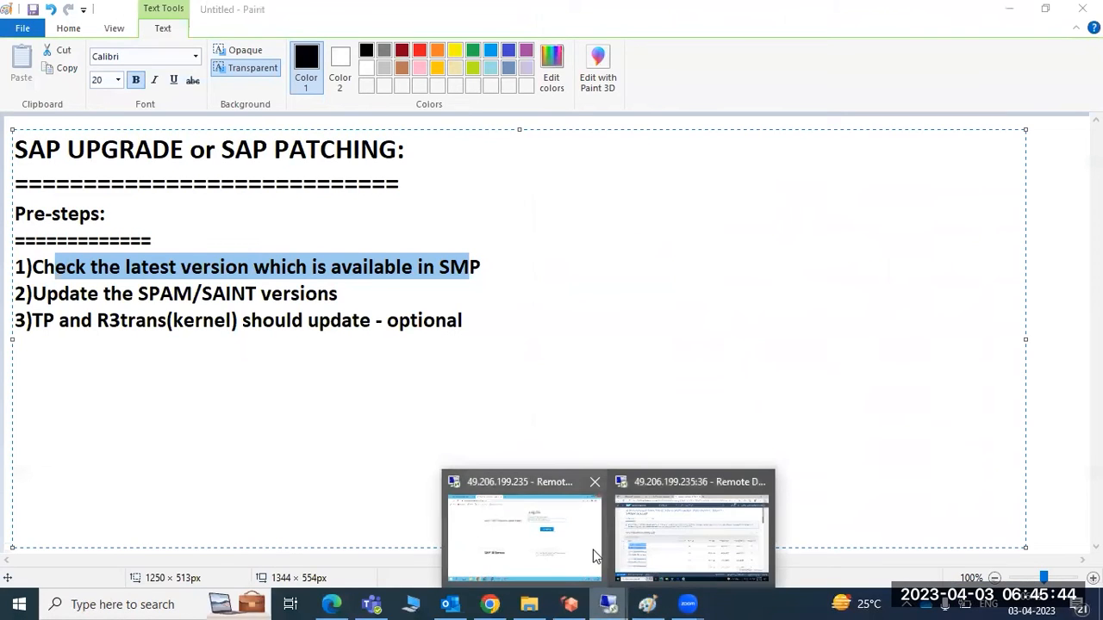
{"action": "left_click", "coordinate": [548, 529]}
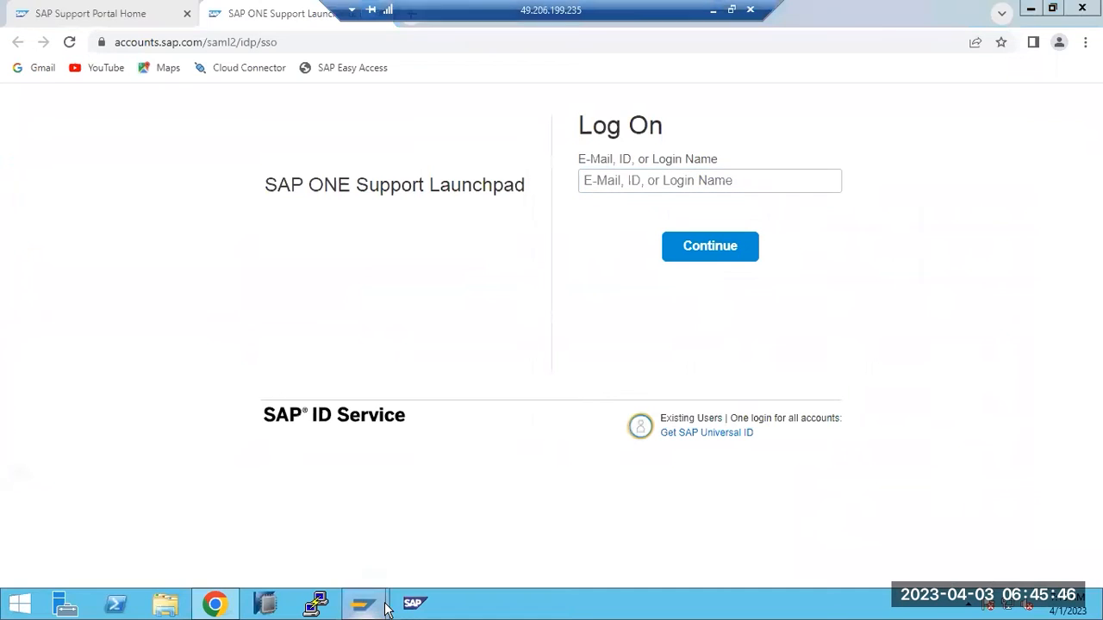
{"action": "mouse_move", "coordinate": [364, 604]}
{"action": "left_click", "coordinate": [426, 517]}
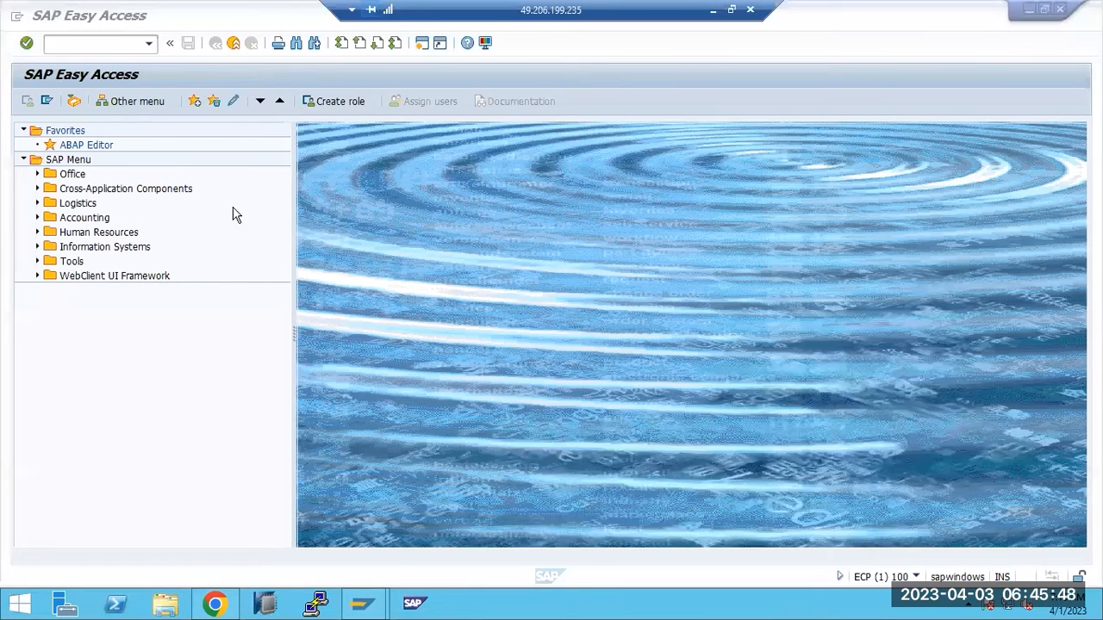
Step: Via System > Status, view installed software and find SAP_BASIS at SP level 0001
{"action": "key", "text": "alt+y"}
{"action": "left_click", "coordinate": [234, 233]}
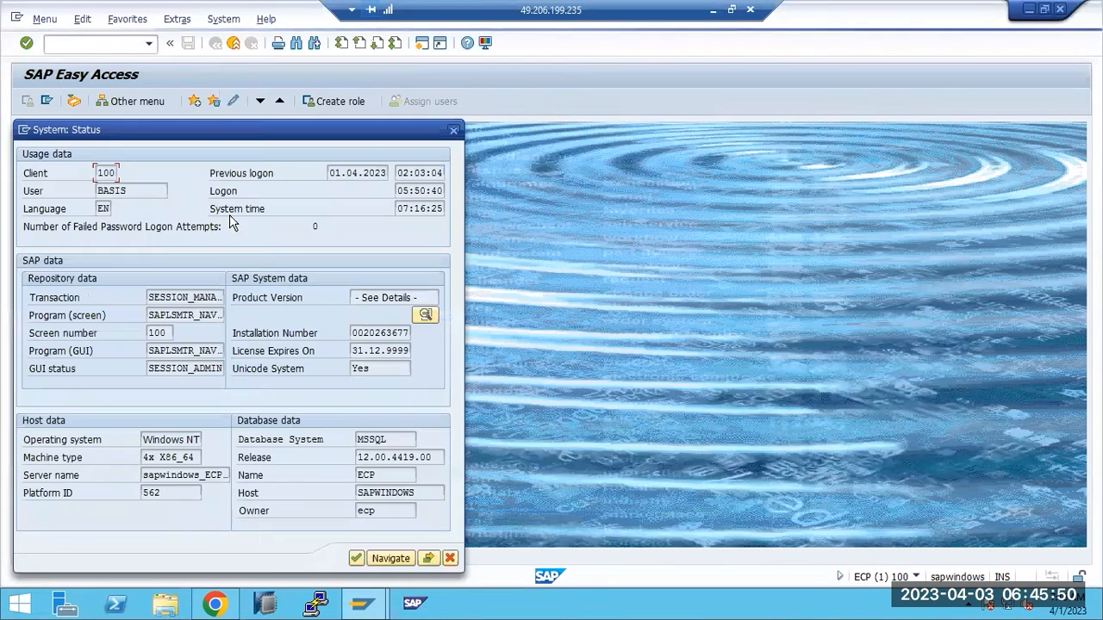
{"action": "left_click", "coordinate": [425, 314]}
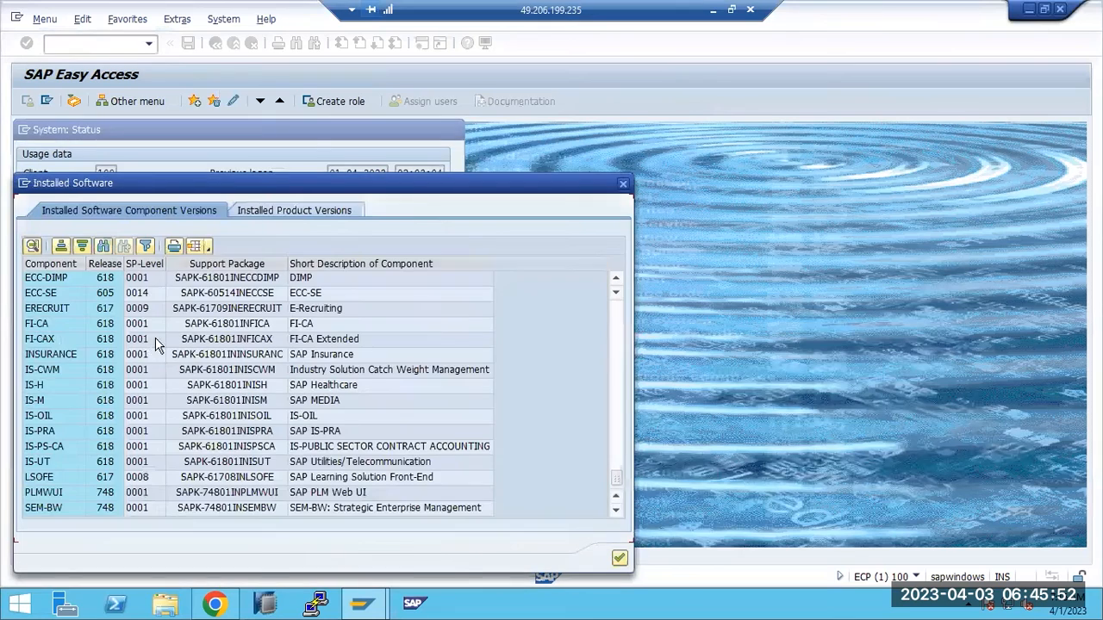
{"action": "left_click", "coordinate": [140, 342]}
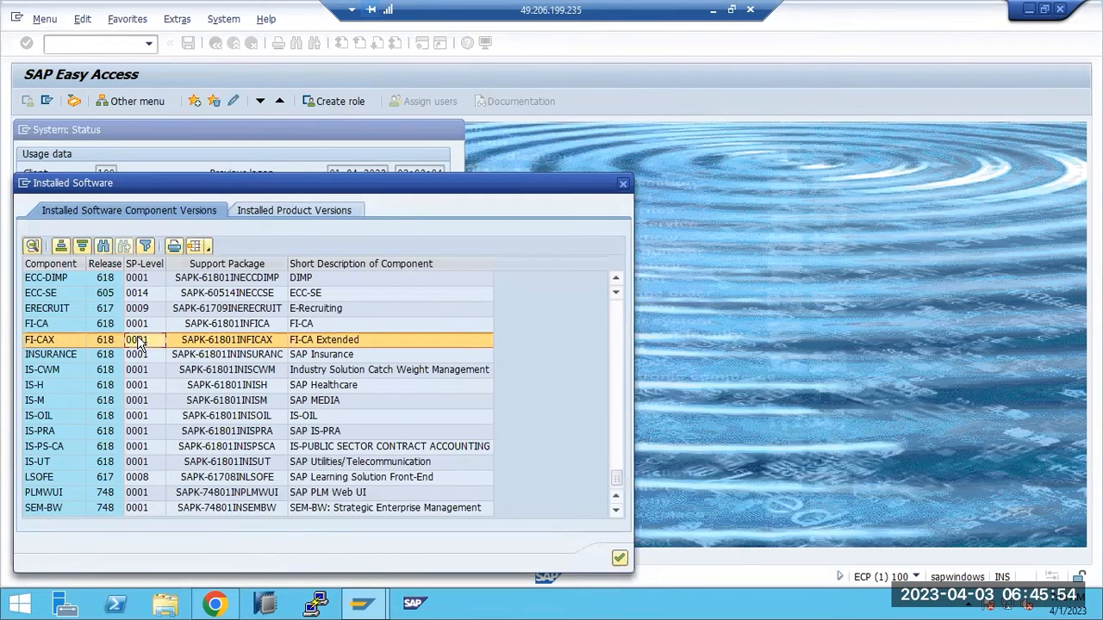
{"action": "left_click", "coordinate": [141, 354]}
{"action": "scroll", "coordinate": [141, 354], "scroll_direction": "up", "scroll_amount": 10}
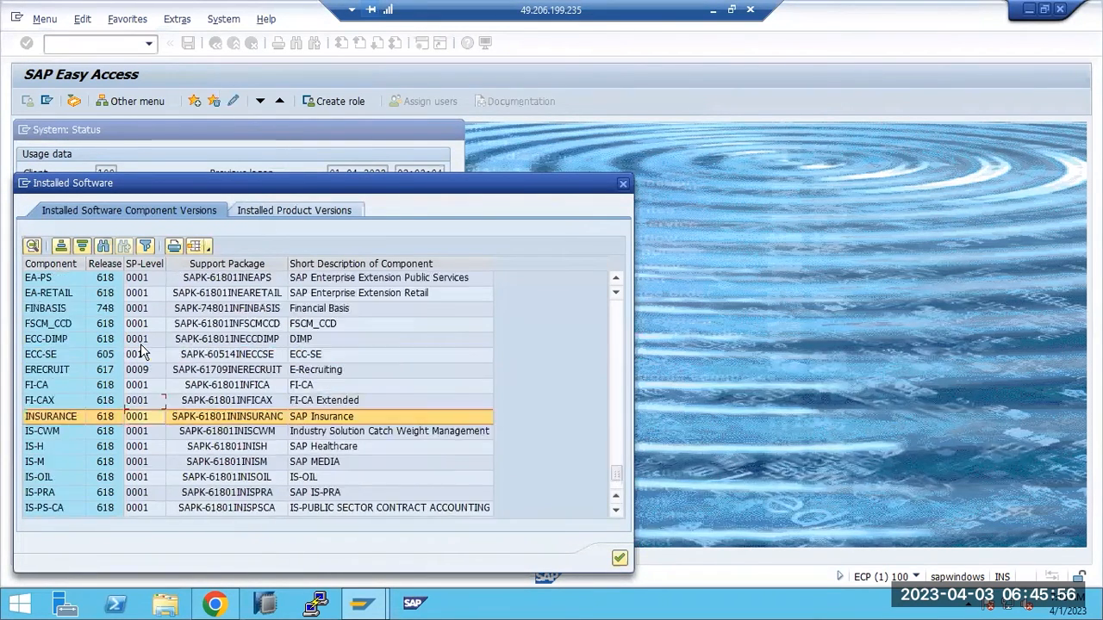
{"action": "scroll", "coordinate": [285, 343], "scroll_direction": "up", "scroll_amount": 5}
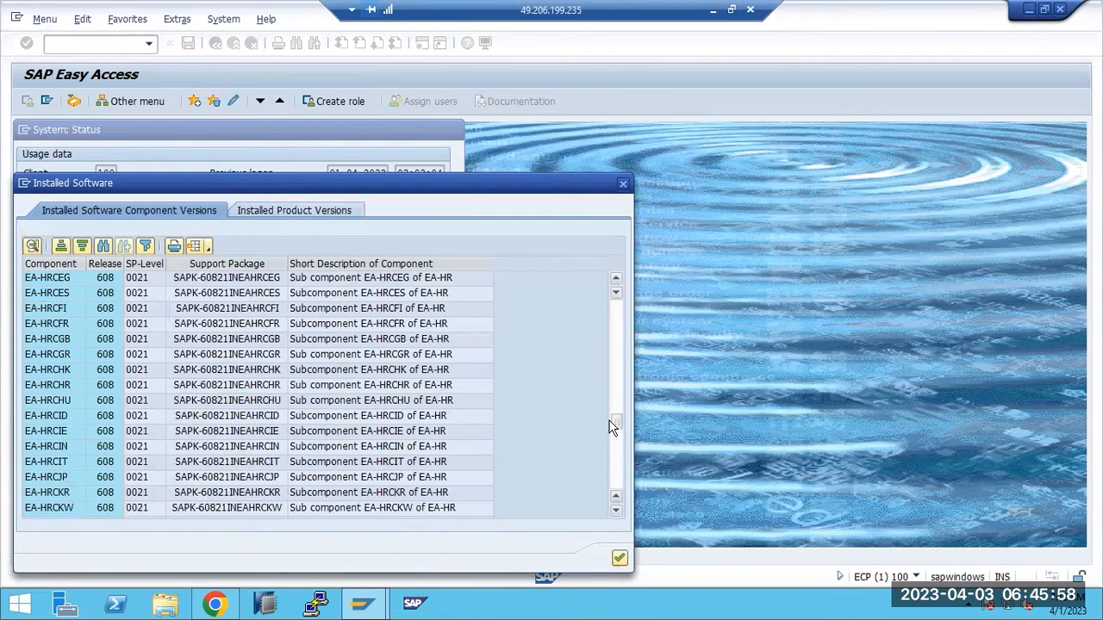
{"action": "left_click_drag", "start_coordinate": [616, 422], "coordinate": [632, 286]}
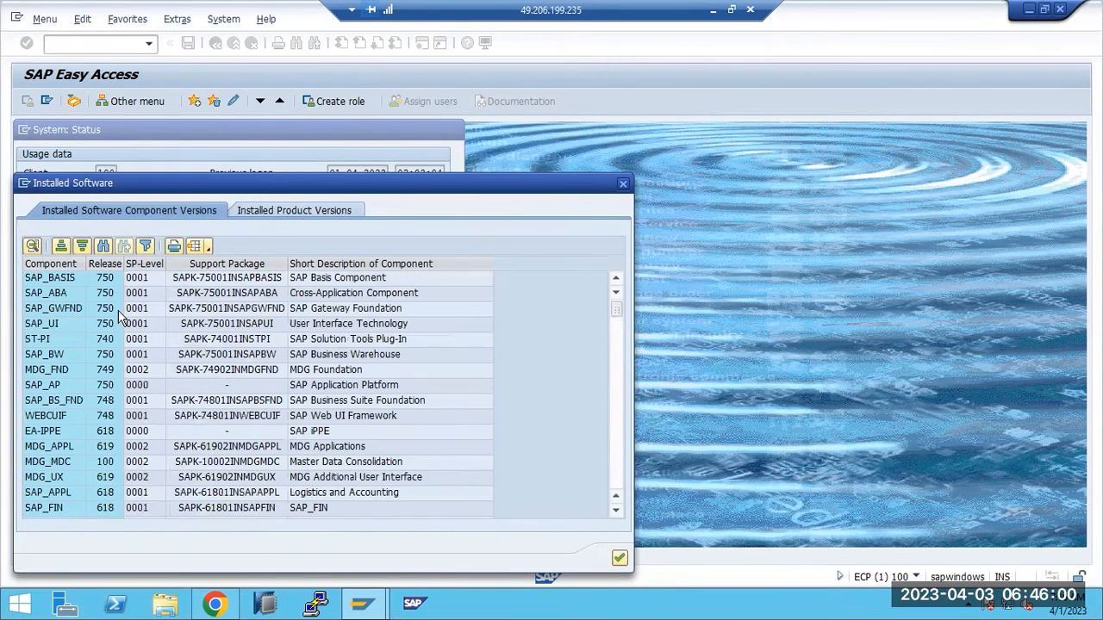
{"action": "left_click", "coordinate": [118, 285]}
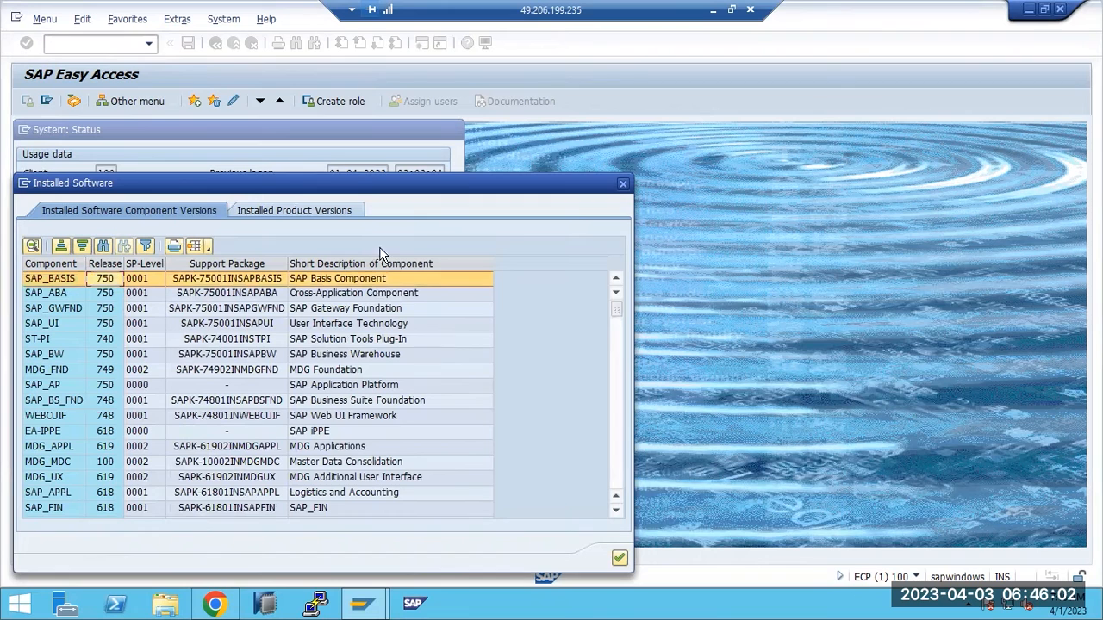
{"action": "left_click", "coordinate": [624, 185]}
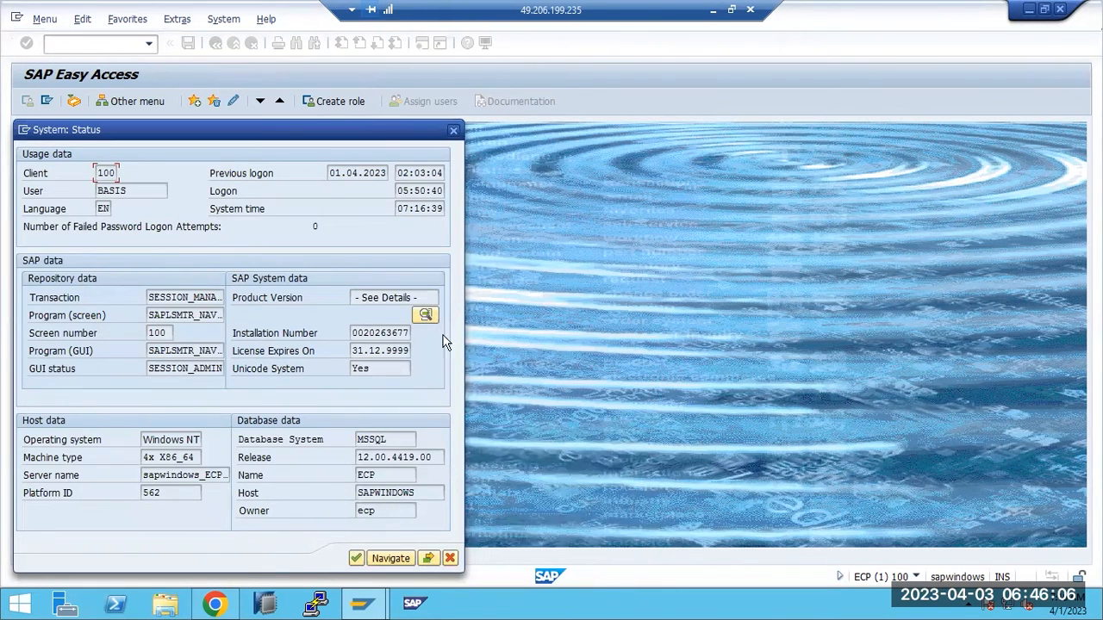
Step: Reopen installed software, review SP levels of SAP_ABA, SAP_GWFND, ST-PI, SAP_BS_FND, then minimize the remote session
{"action": "left_click", "coordinate": [426, 316]}
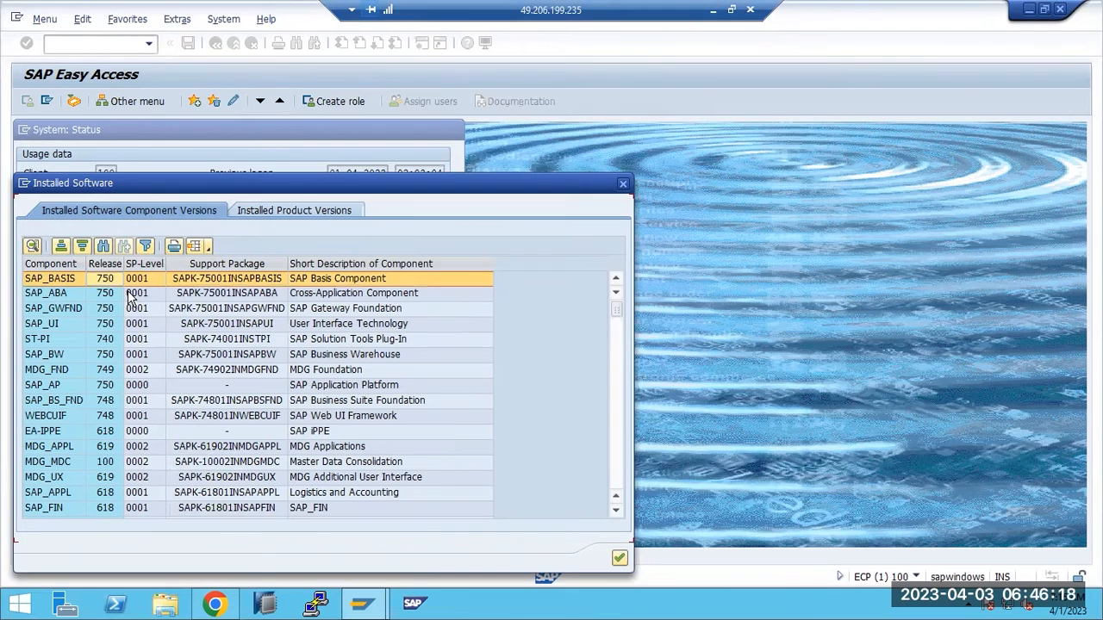
{"action": "left_click", "coordinate": [47, 294]}
{"action": "left_click", "coordinate": [39, 308]}
{"action": "left_click", "coordinate": [46, 339]}
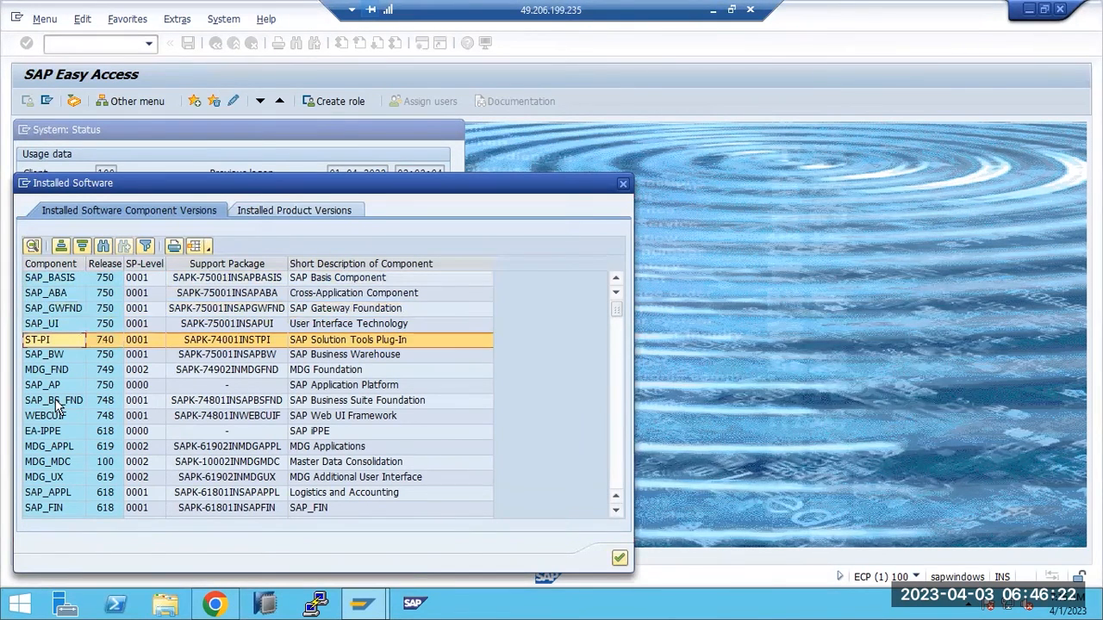
{"action": "left_click", "coordinate": [53, 401]}
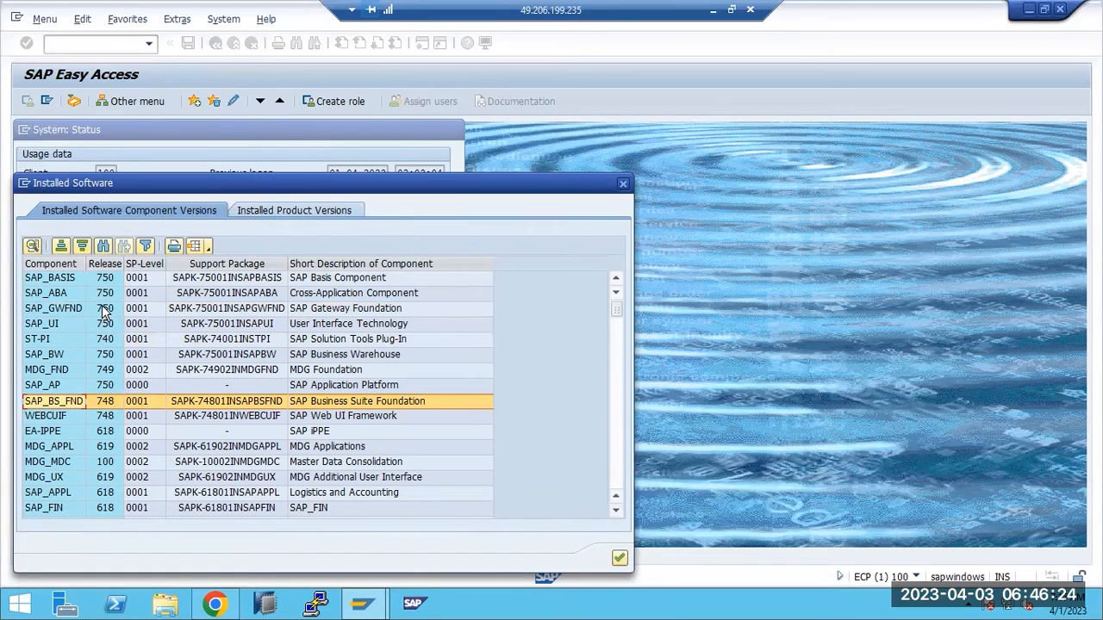
{"action": "left_click", "coordinate": [136, 265]}
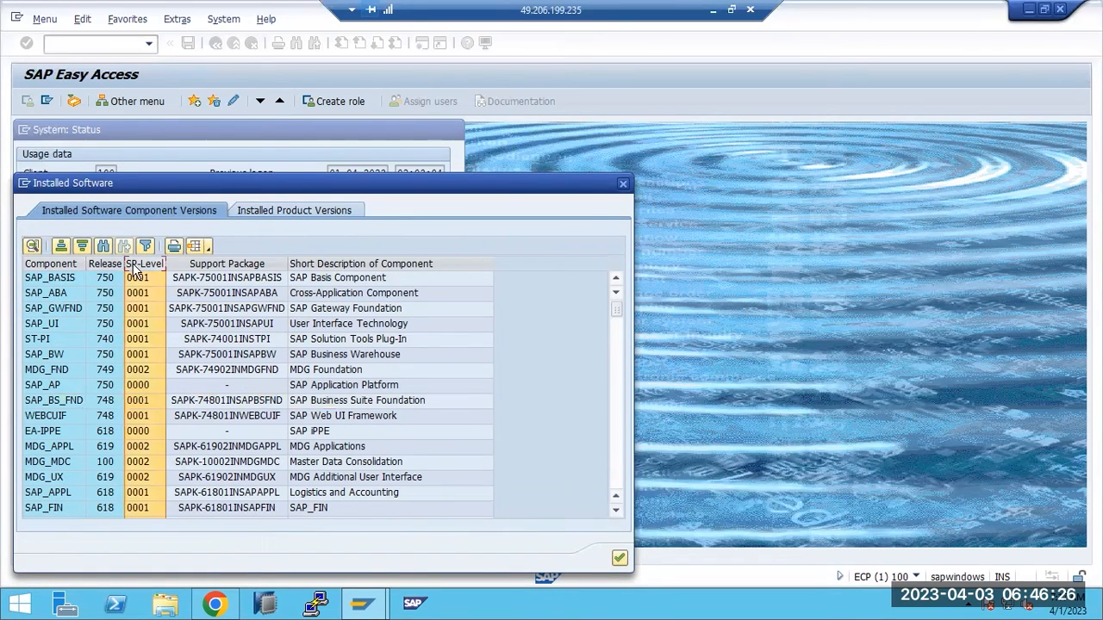
{"action": "scroll", "coordinate": [77, 306], "scroll_direction": "down", "scroll_amount": 7}
{"action": "scroll", "coordinate": [104, 315], "scroll_direction": "down", "scroll_amount": 7}
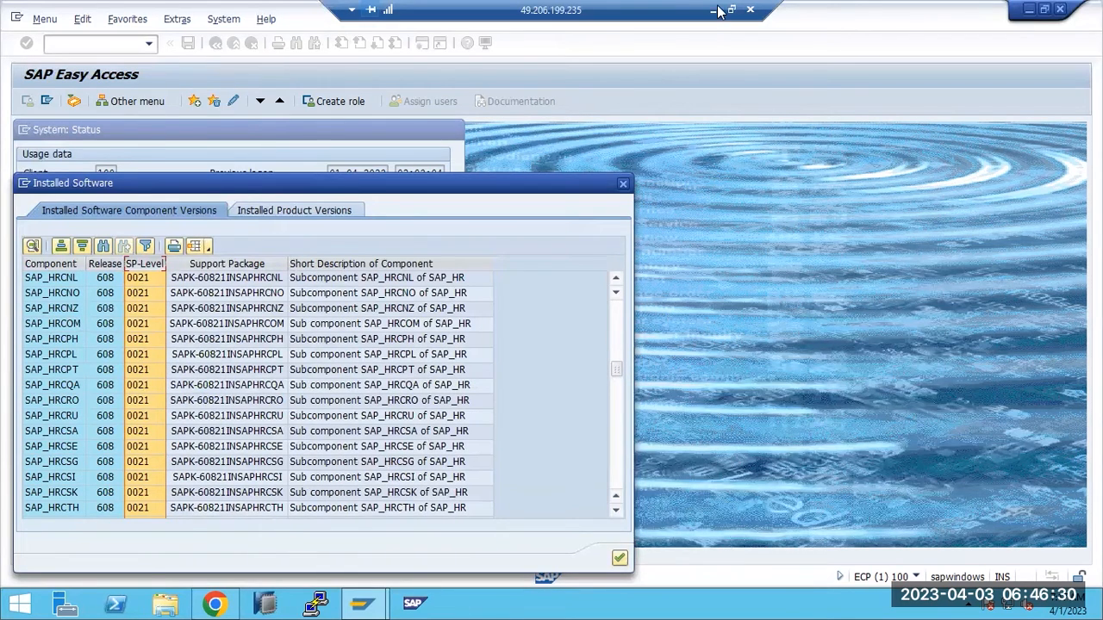
{"action": "left_click", "coordinate": [715, 10]}
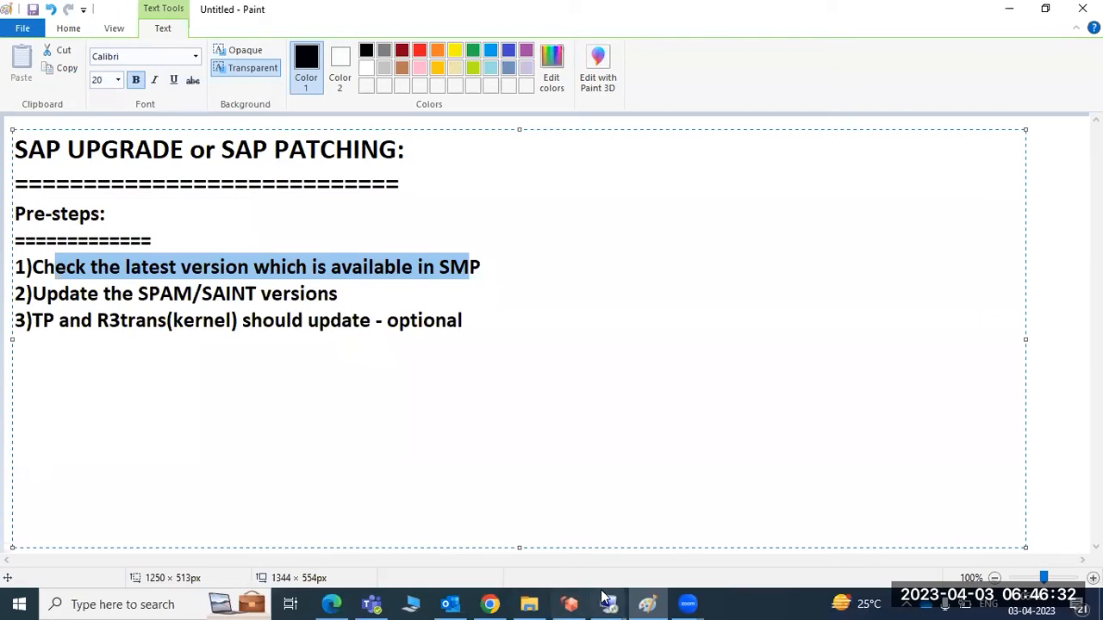
Step: Return to the Software Downloads session and scroll the SAP BASIS 7.50 support packages list down and back to SP 0026
{"action": "mouse_move", "coordinate": [608, 604]}
{"action": "left_click", "coordinate": [696, 538]}
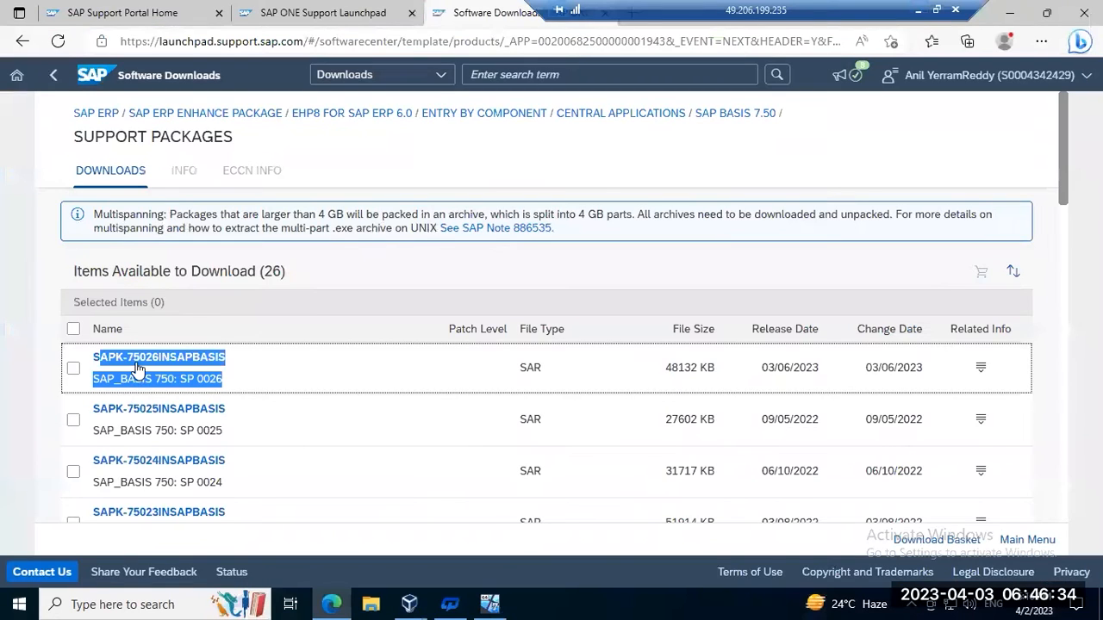
{"action": "scroll", "coordinate": [166, 460], "scroll_direction": "down", "scroll_amount": 3}
{"action": "scroll", "coordinate": [167, 459], "scroll_direction": "down", "scroll_amount": 10}
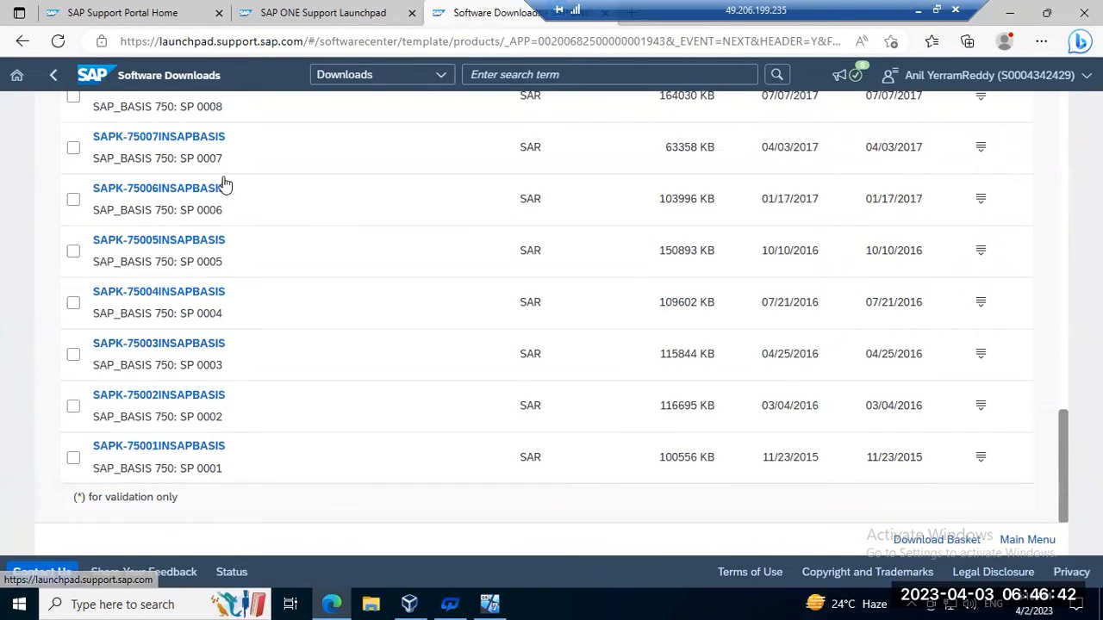
{"action": "scroll", "coordinate": [277, 269], "scroll_direction": "up", "scroll_amount": 13}
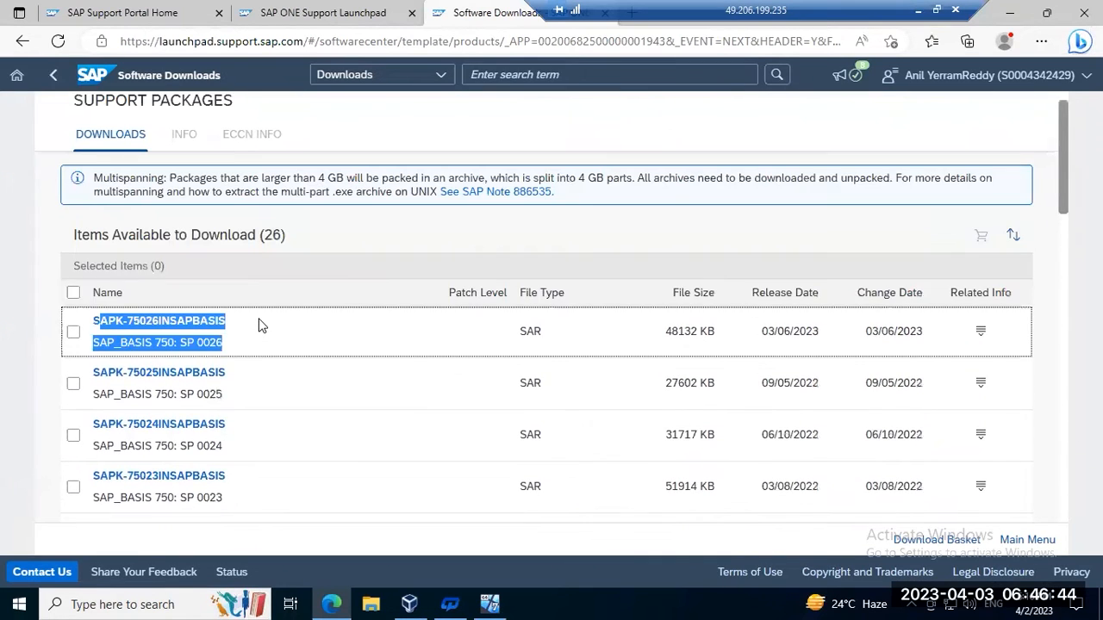
{"action": "scroll", "coordinate": [261, 325], "scroll_direction": "up", "scroll_amount": 1}
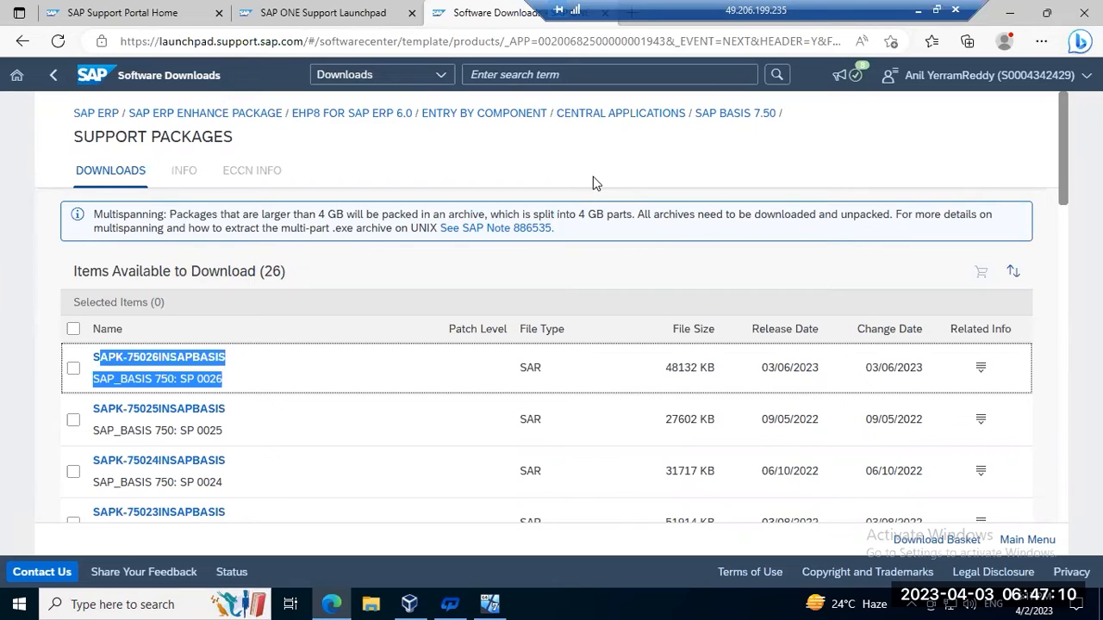
Step: Select all 117 EA-HR 608 support packages, then go back to the Central Applications list
{"action": "left_click", "coordinate": [605, 116]}
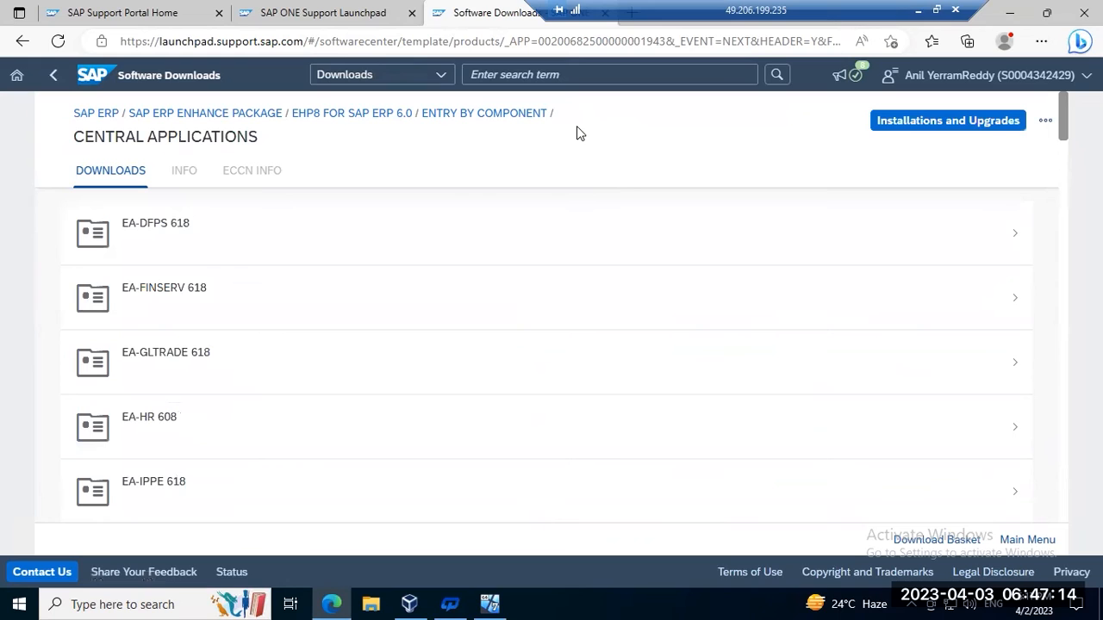
{"action": "scroll", "coordinate": [185, 405], "scroll_direction": "down", "scroll_amount": 2}
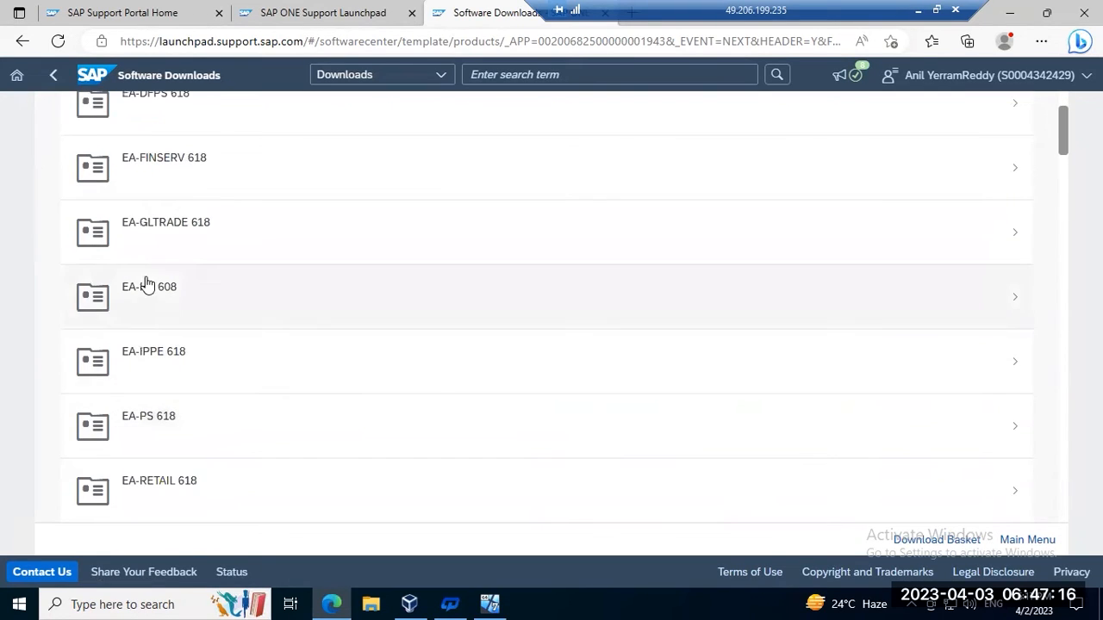
{"action": "left_click", "coordinate": [147, 284]}
{"action": "left_click", "coordinate": [163, 265]}
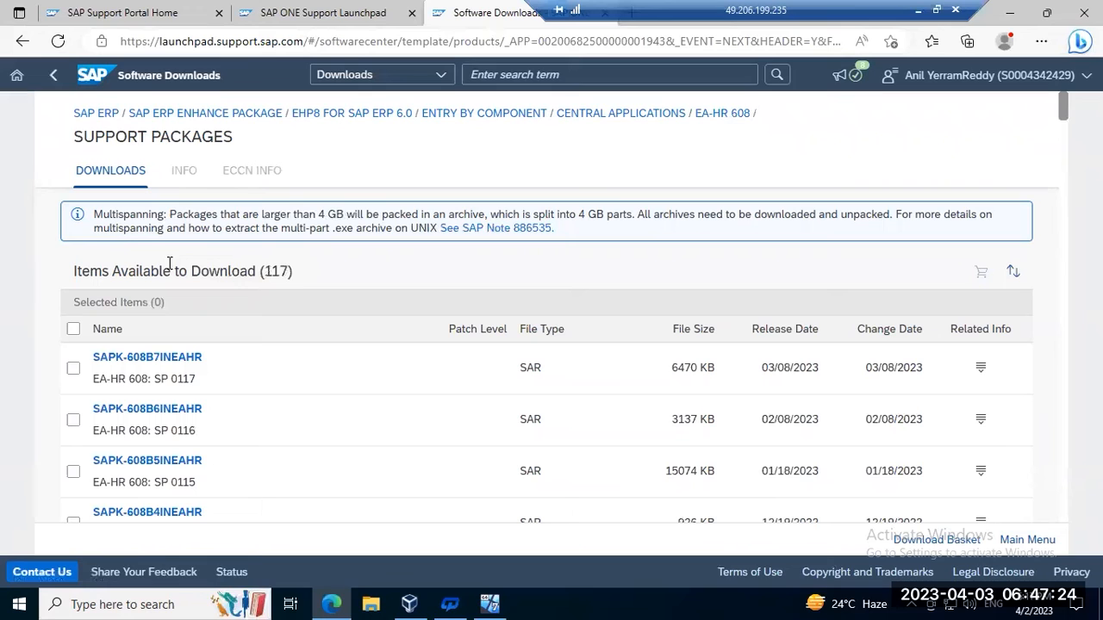
{"action": "left_click", "coordinate": [73, 330]}
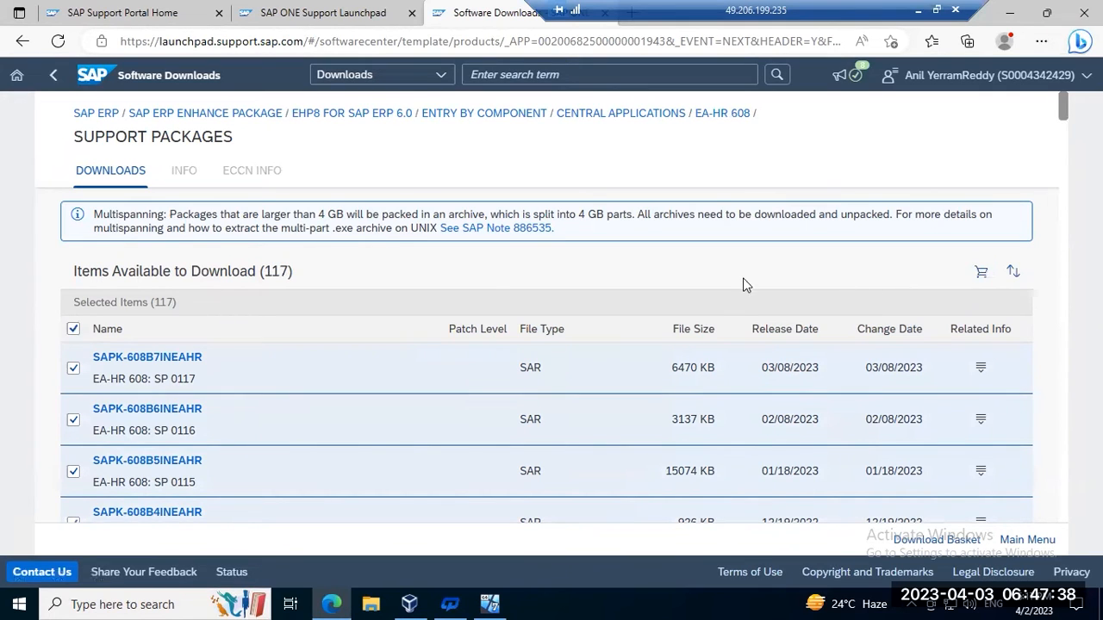
{"action": "left_click", "coordinate": [613, 121]}
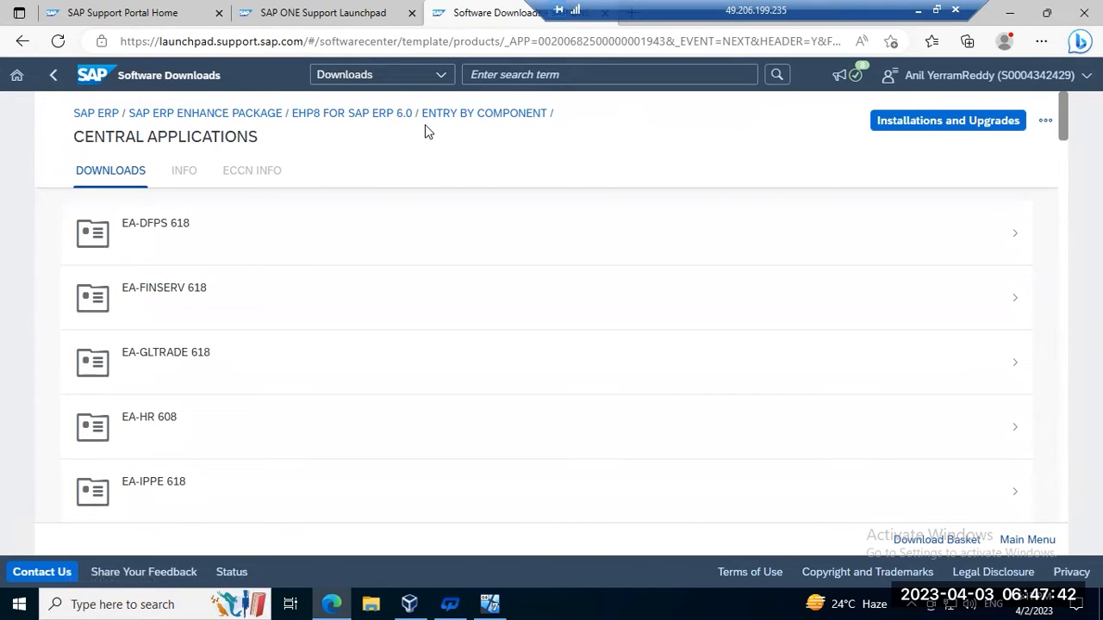
Step: Browse the 20 PLM WUI 748 support packages and pick SAPK-74815INPLMWUI
{"action": "scroll", "coordinate": [197, 446], "scroll_direction": "down", "scroll_amount": 6}
{"action": "scroll", "coordinate": [198, 446], "scroll_direction": "down", "scroll_amount": 10}
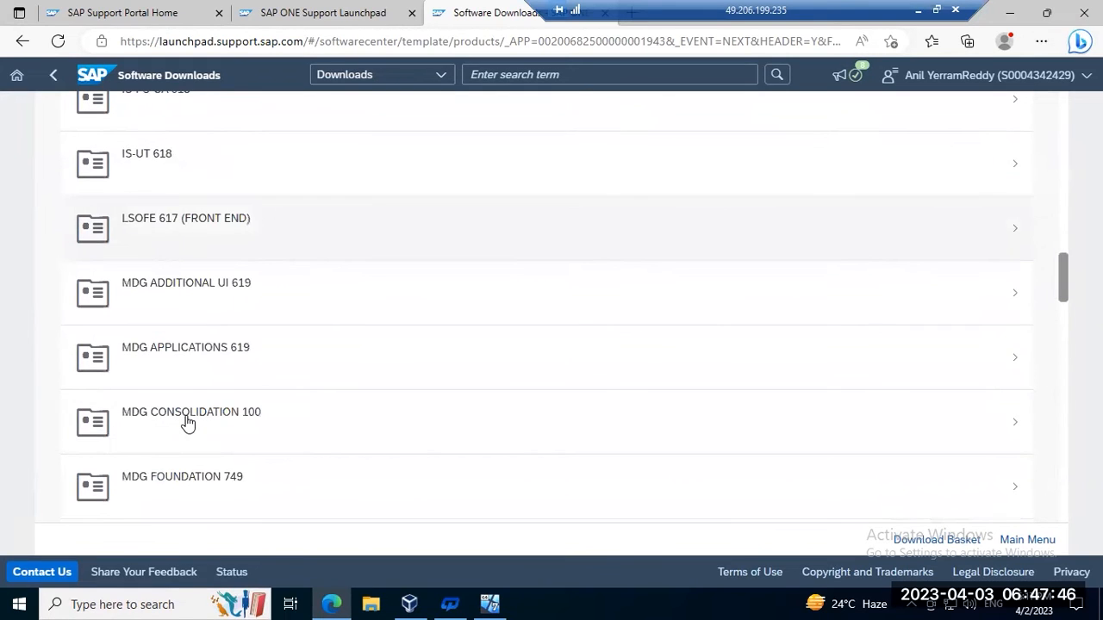
{"action": "scroll", "coordinate": [186, 420], "scroll_direction": "down", "scroll_amount": 1}
{"action": "scroll", "coordinate": [184, 418], "scroll_direction": "down", "scroll_amount": 2}
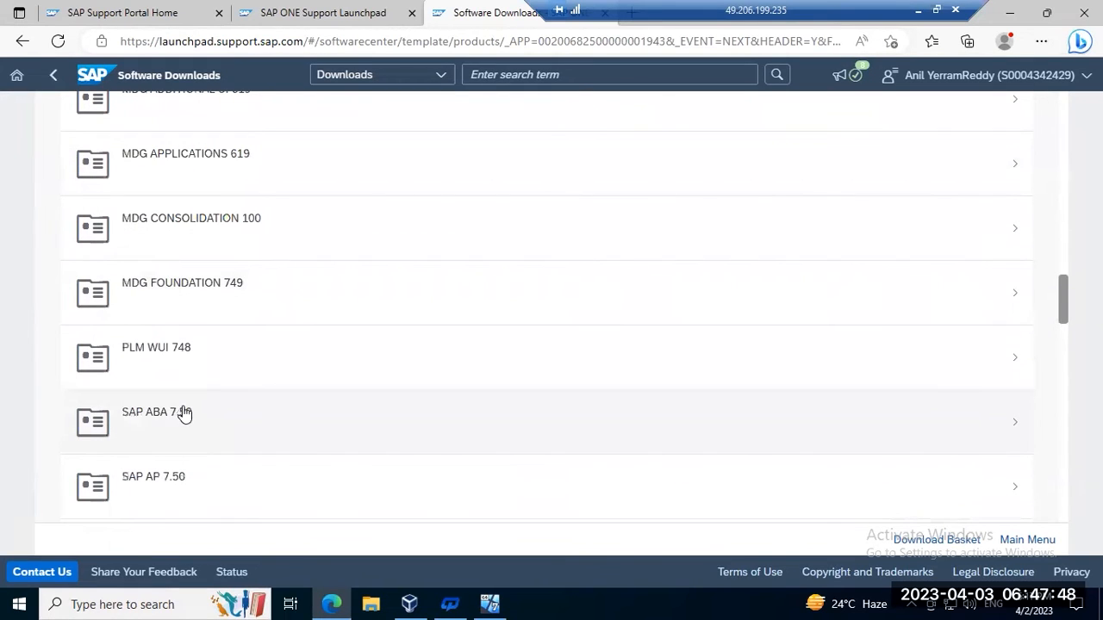
{"action": "left_click", "coordinate": [169, 362]}
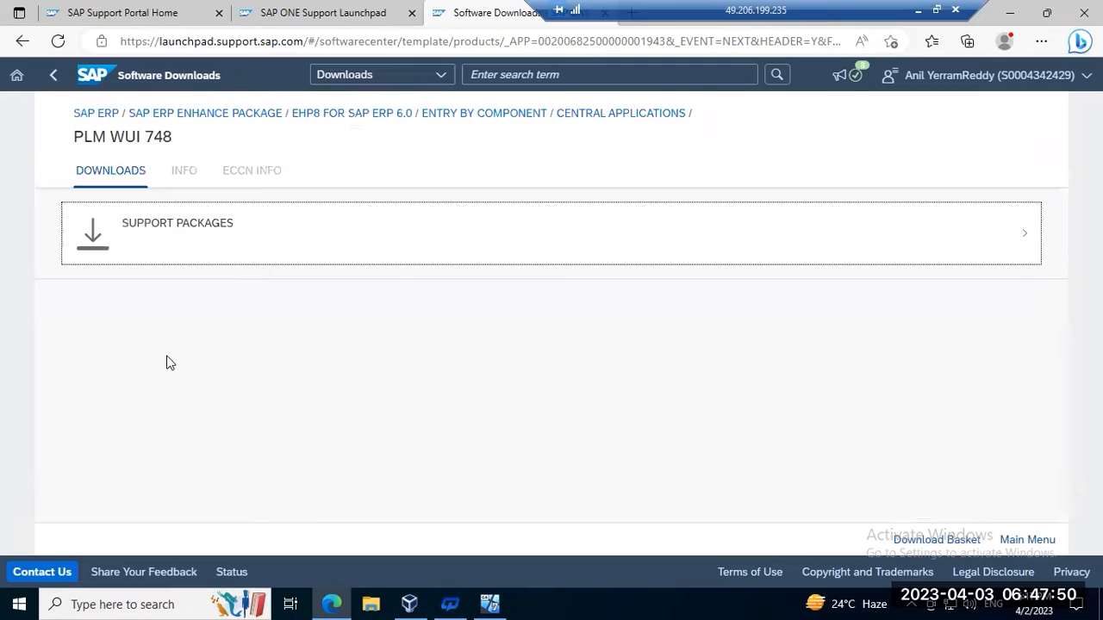
{"action": "left_click", "coordinate": [178, 248]}
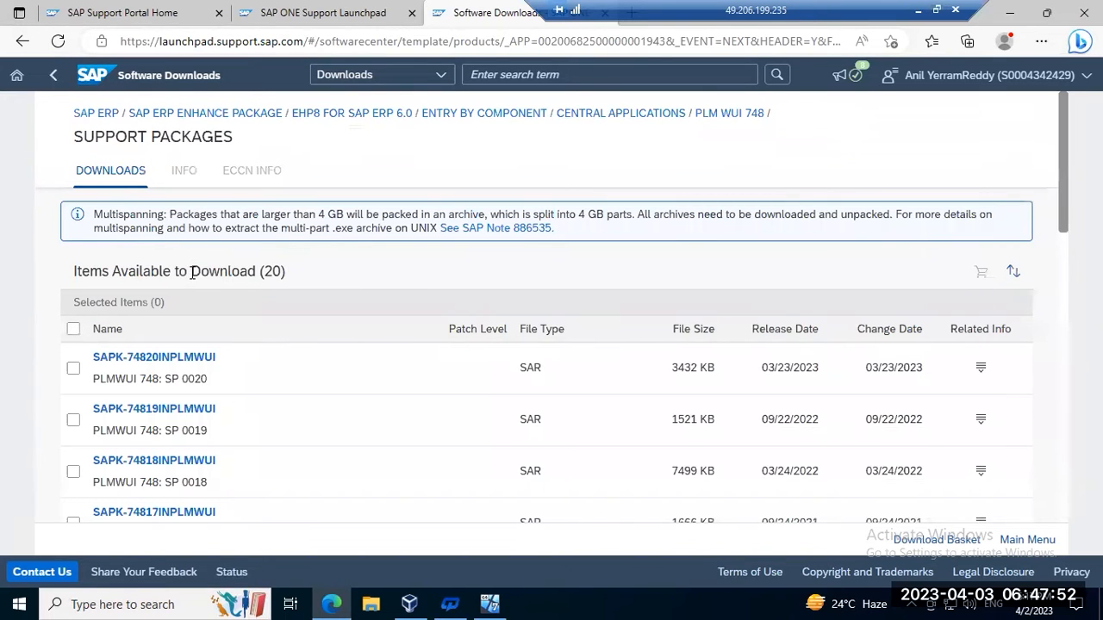
{"action": "scroll", "coordinate": [369, 536], "scroll_direction": "down", "scroll_amount": 4}
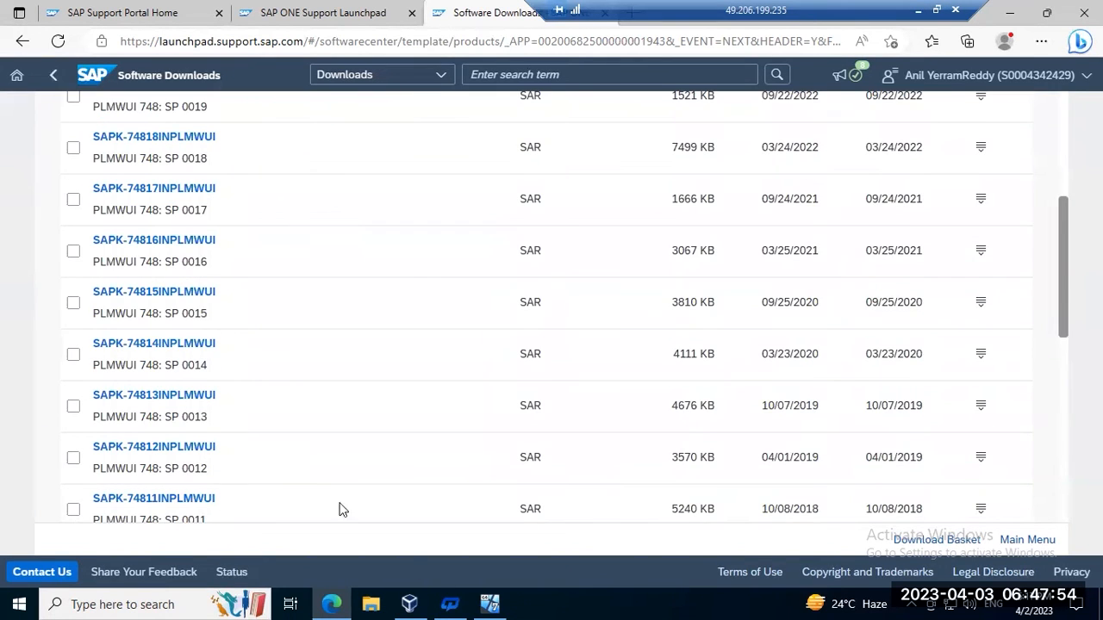
{"action": "left_click", "coordinate": [173, 295]}
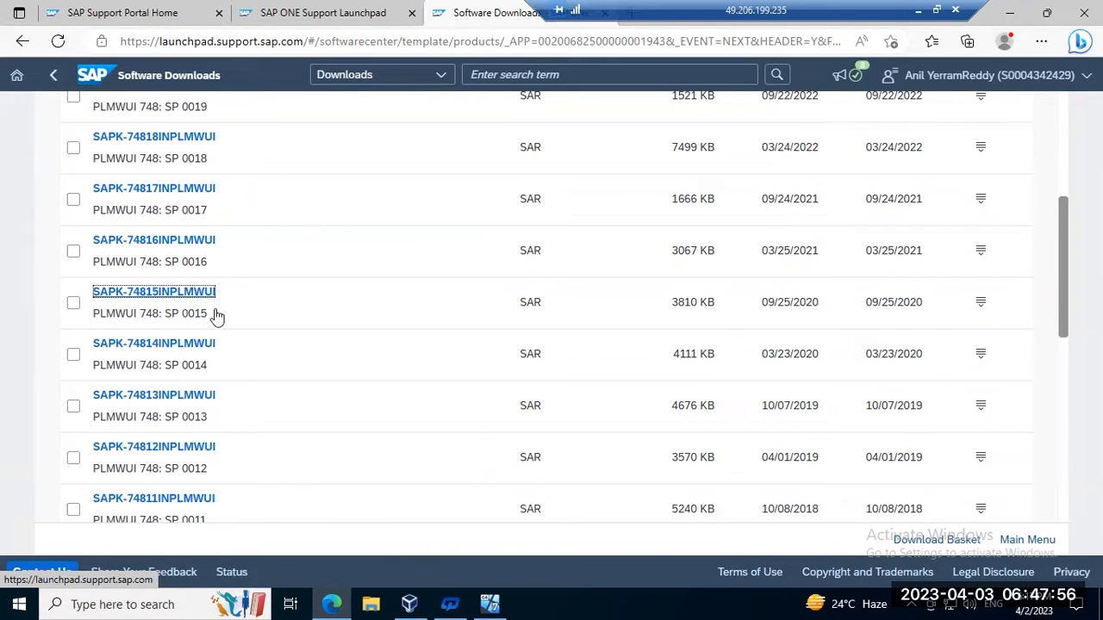
{"action": "left_click", "coordinate": [489, 604]}
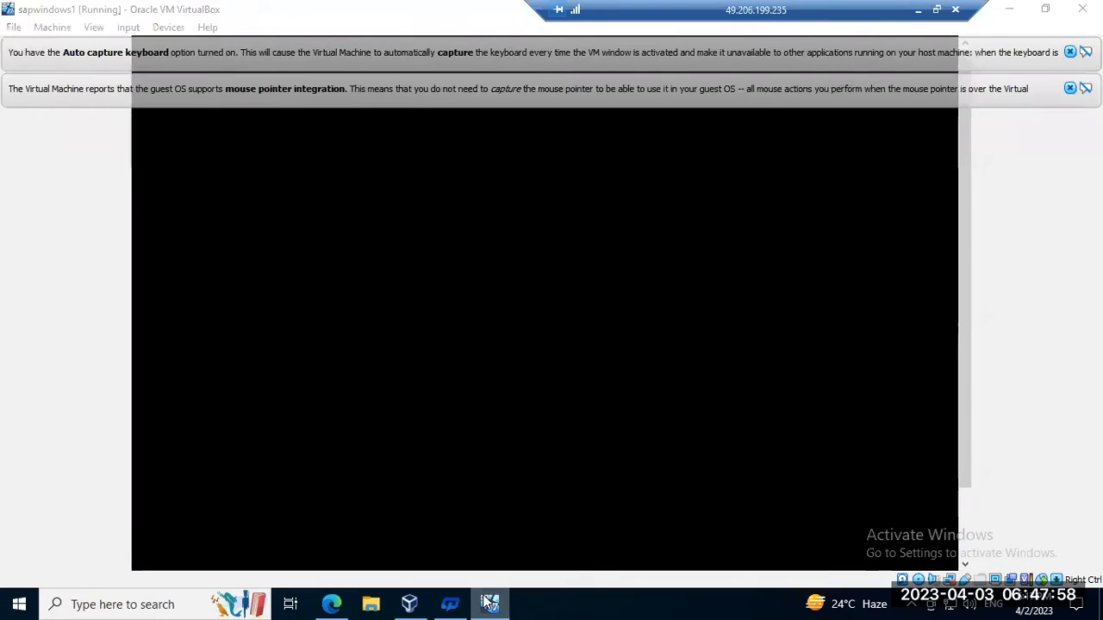
Step: In SAP's Installed Software list, confirm PLMWUI is release 748 at SP level 0001
{"action": "left_click", "coordinate": [490, 603]}
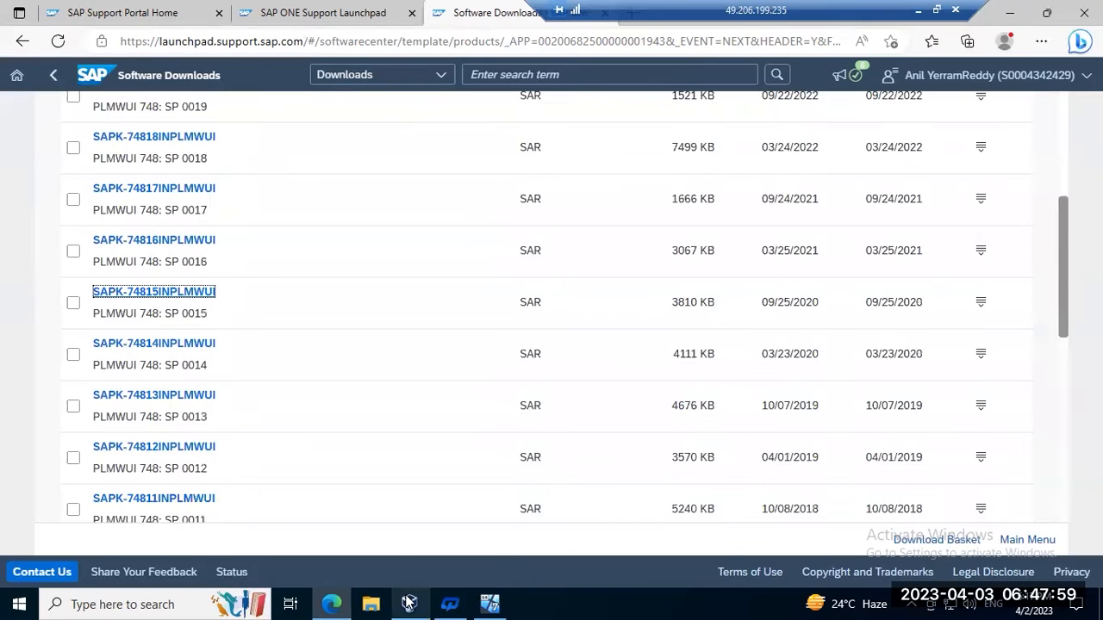
{"action": "left_click", "coordinate": [913, 10]}
{"action": "mouse_move", "coordinate": [607, 603]}
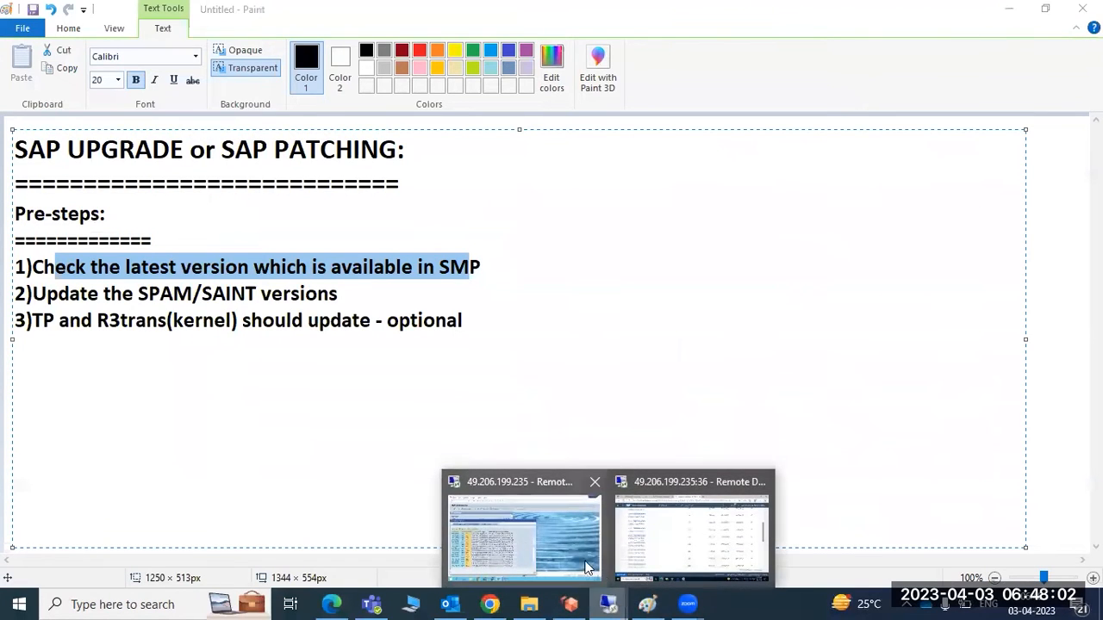
{"action": "left_click", "coordinate": [586, 566]}
{"action": "left_click", "coordinate": [613, 447]}
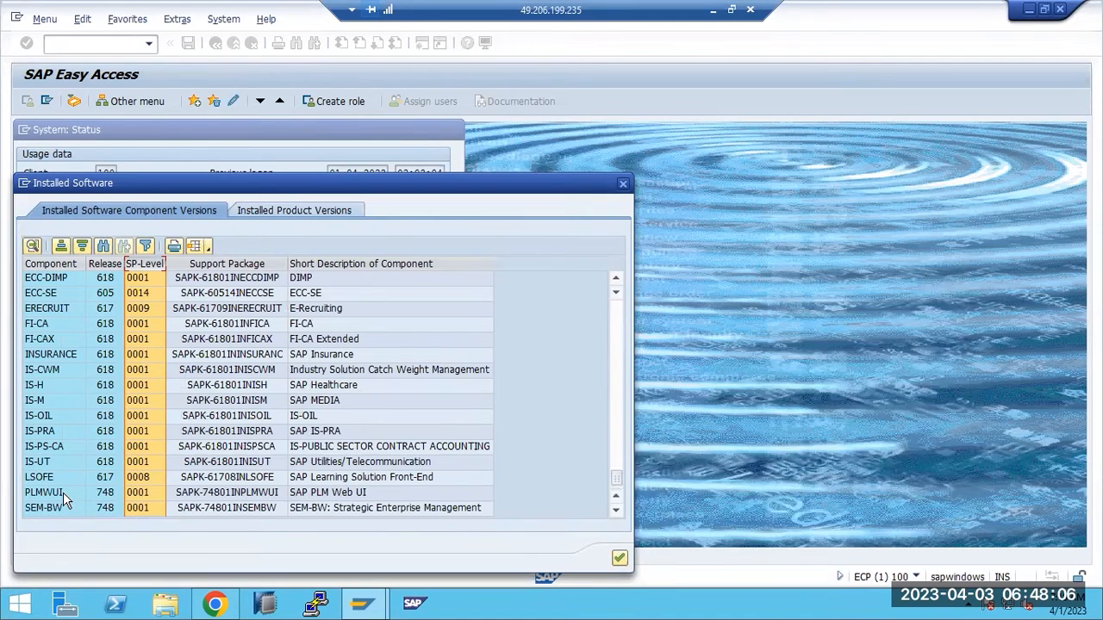
{"action": "left_click", "coordinate": [103, 493]}
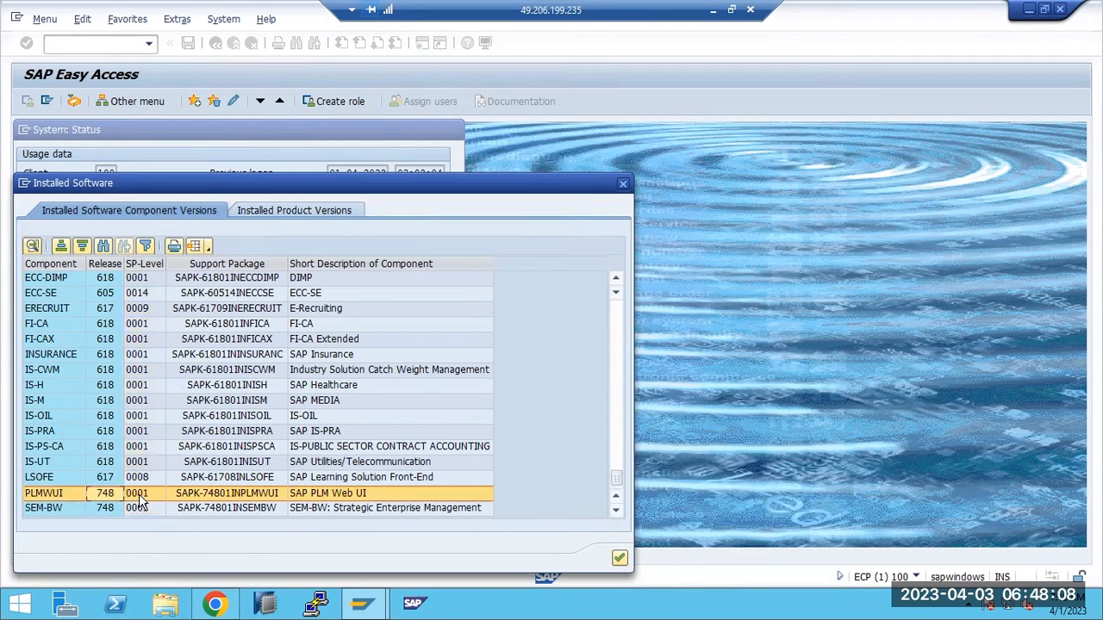
Step: Return to the remote session showing the PLM WUI download list
{"action": "left_click", "coordinate": [713, 11]}
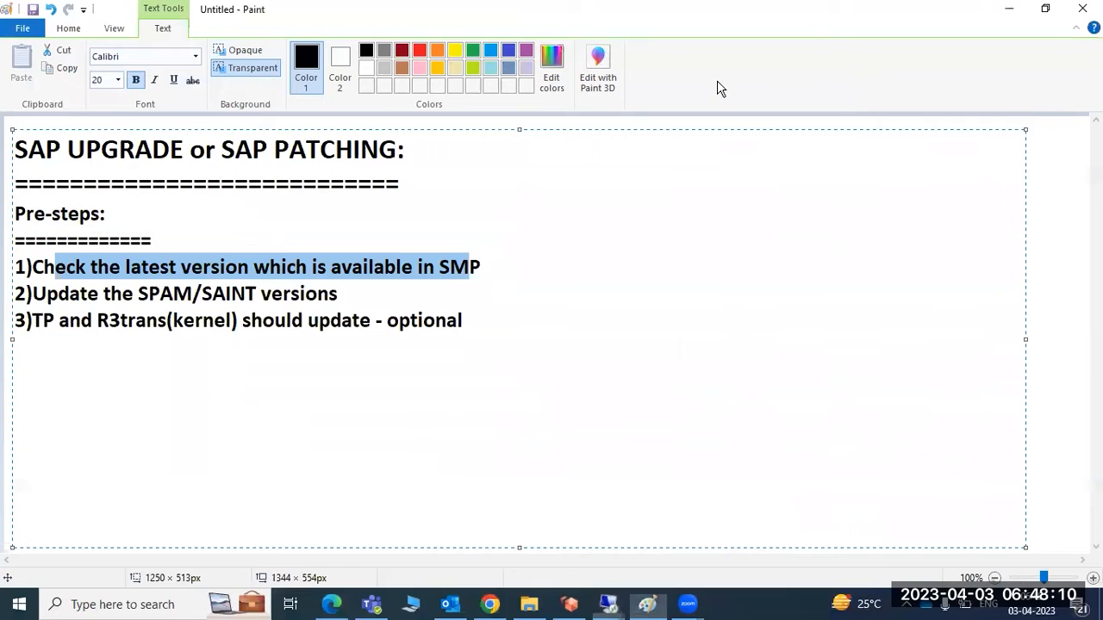
{"action": "mouse_move", "coordinate": [569, 603]}
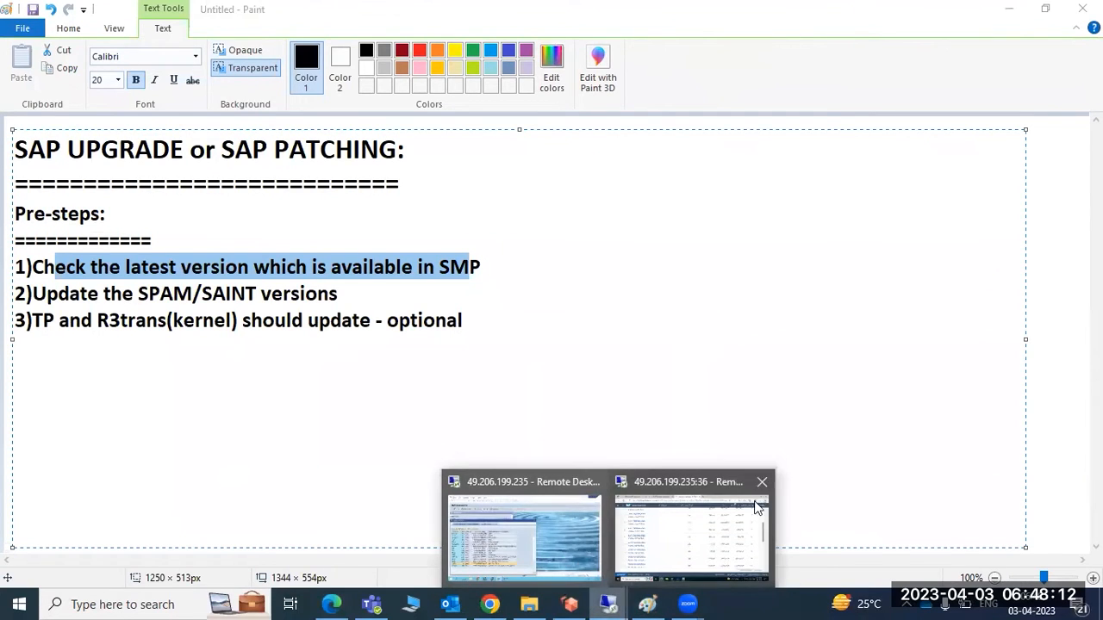
{"action": "left_click", "coordinate": [562, 551]}
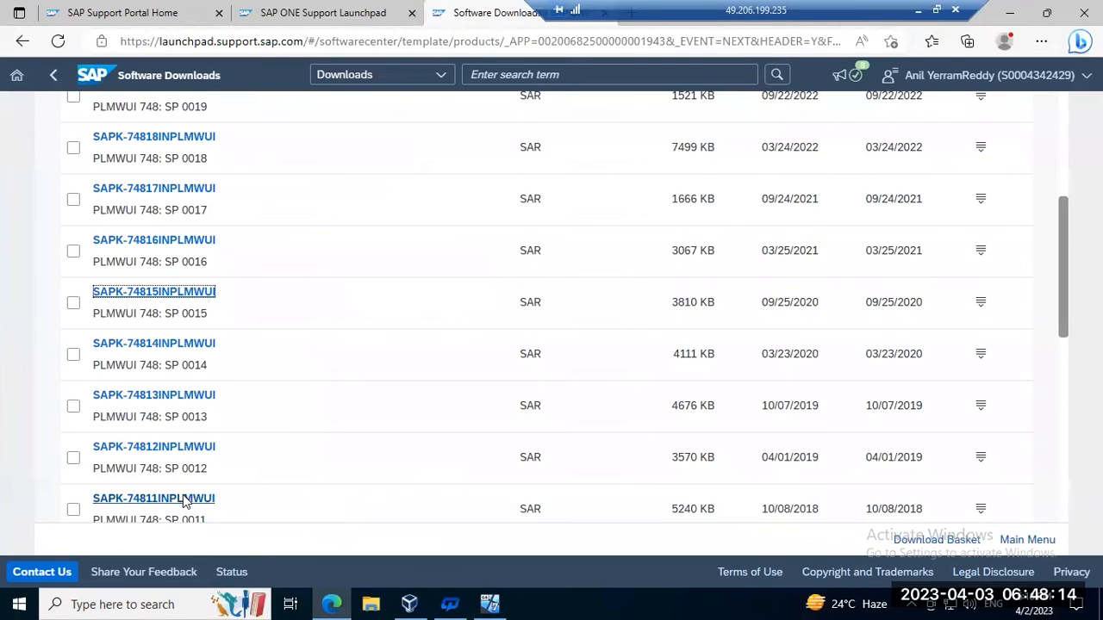
Step: Check the SP 0002 content info and download SAPK-74802INPLMWUI
{"action": "scroll", "coordinate": [184, 500], "scroll_direction": "down", "scroll_amount": 7}
{"action": "scroll", "coordinate": [198, 492], "scroll_direction": "up", "scroll_amount": 5}
{"action": "scroll", "coordinate": [216, 485], "scroll_direction": "up", "scroll_amount": 5}
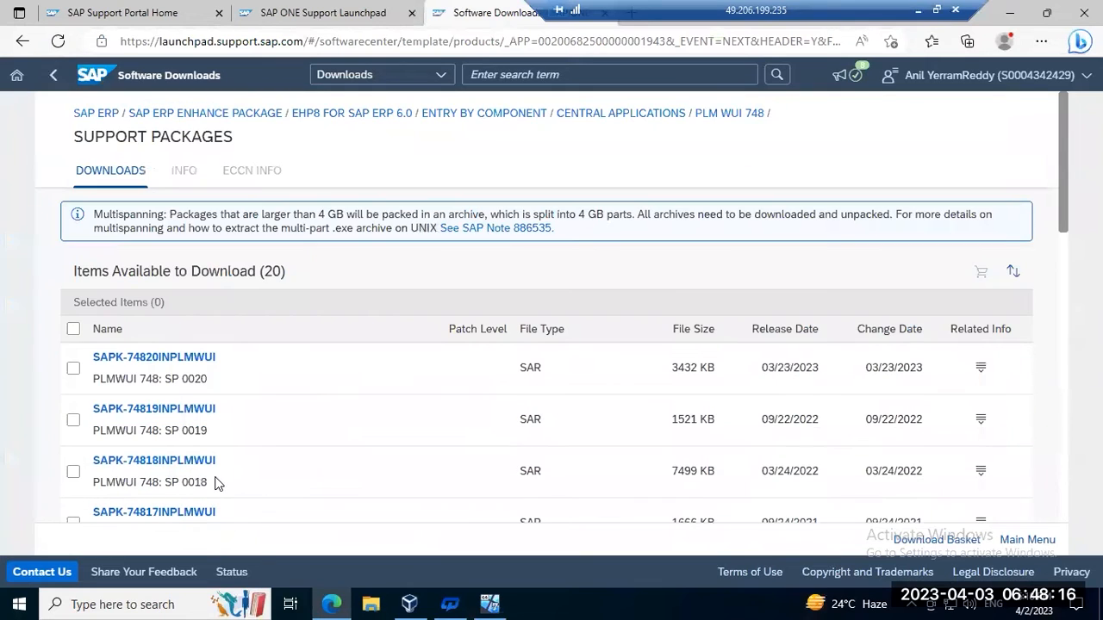
{"action": "left_click_drag", "start_coordinate": [175, 379], "coordinate": [228, 390]}
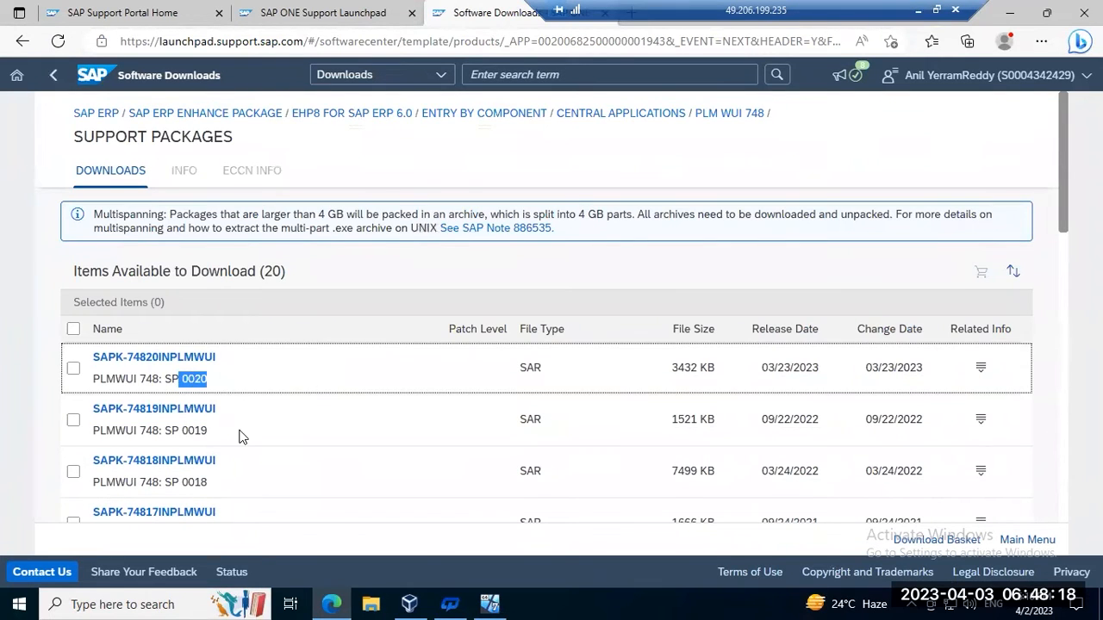
{"action": "scroll", "coordinate": [244, 457], "scroll_direction": "down", "scroll_amount": 10}
{"action": "left_click_drag", "start_coordinate": [138, 469], "coordinate": [195, 470]}
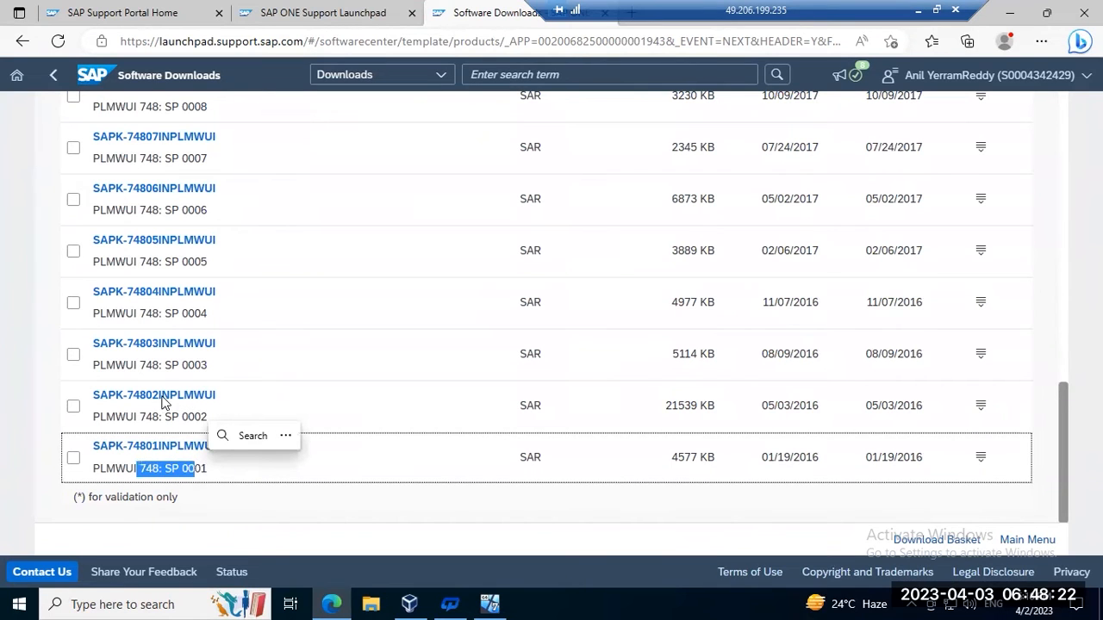
{"action": "left_click", "coordinate": [980, 410]}
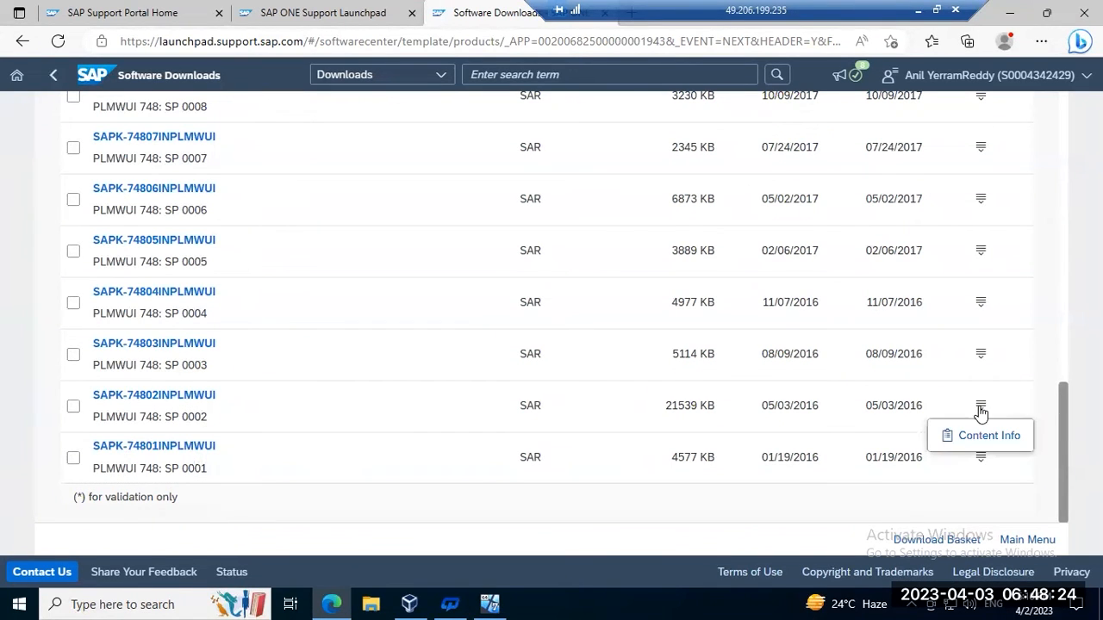
{"action": "left_click", "coordinate": [183, 397]}
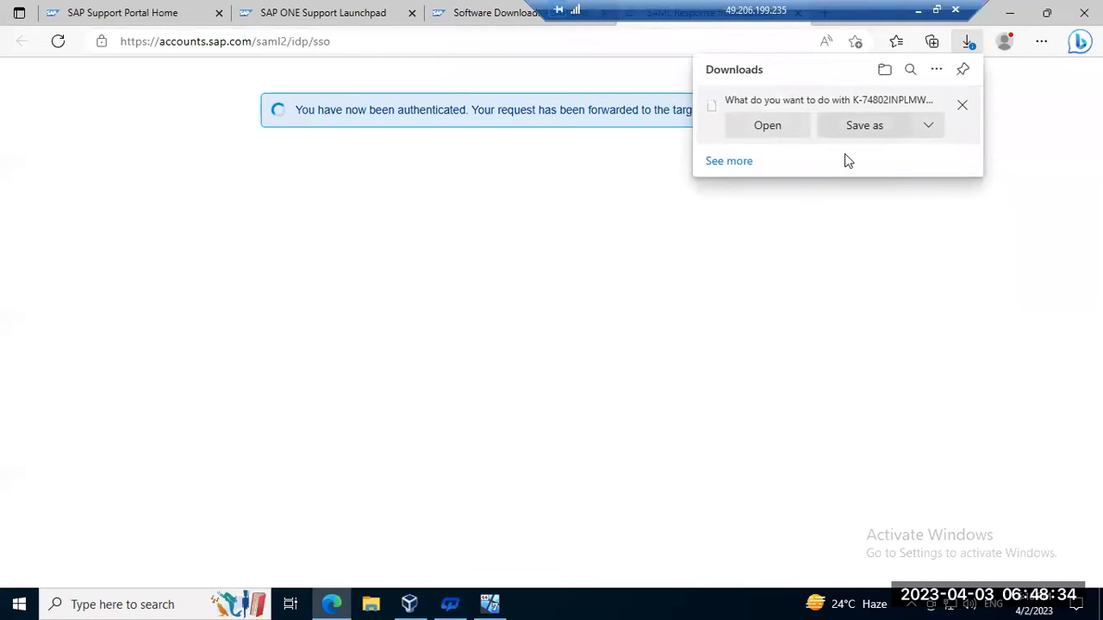
Step: Save K-74802INPLMWUI.SAR (21.0 MB) into the Downloads folder
{"action": "left_click", "coordinate": [853, 127]}
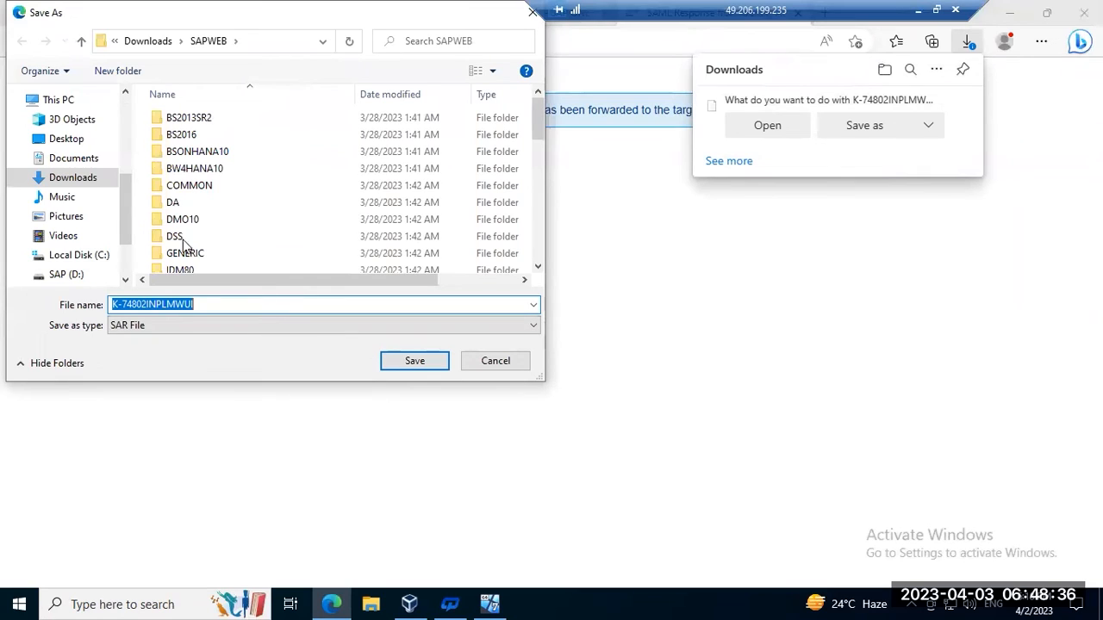
{"action": "left_click", "coordinate": [72, 180]}
{"action": "left_click", "coordinate": [433, 360]}
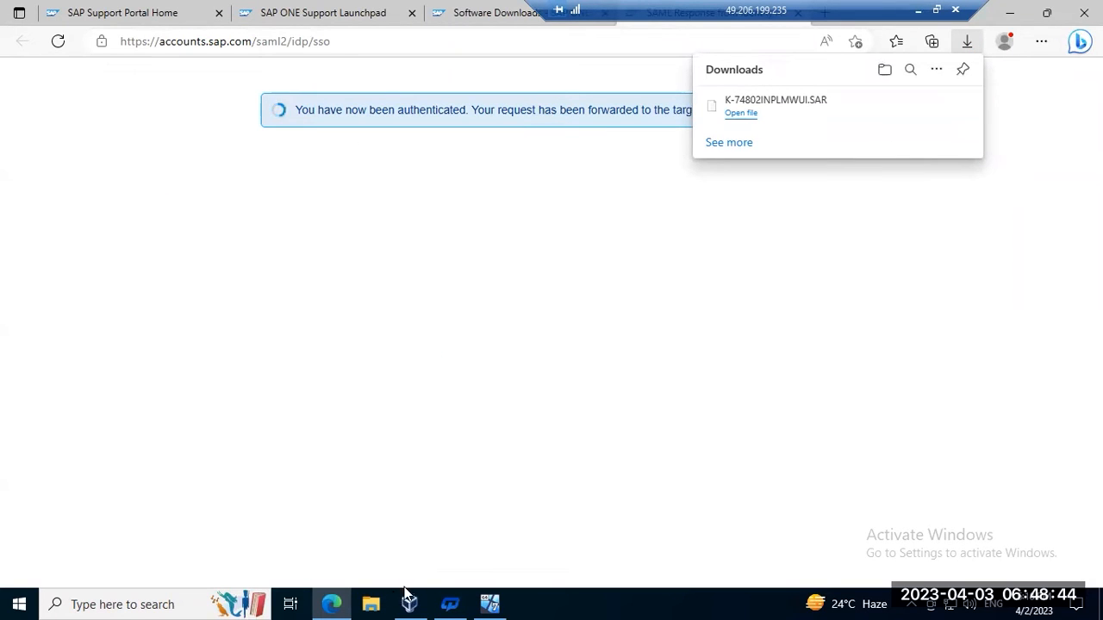
{"action": "left_click", "coordinate": [372, 602]}
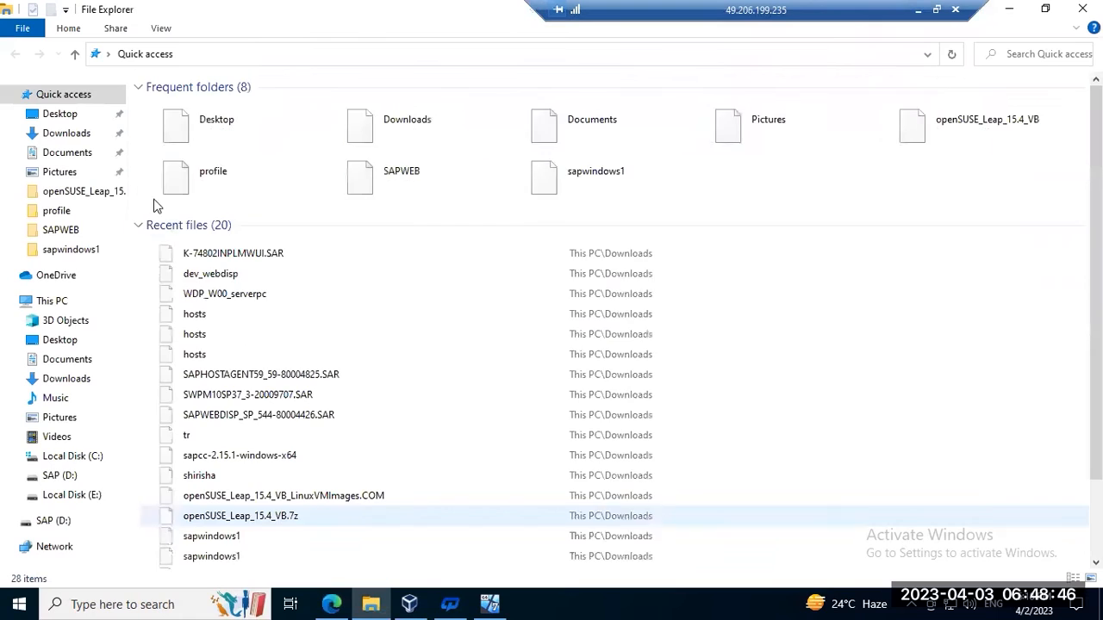
Step: Copy K-74802INPLMWUI.SAR from Downloads and minimize the remote desktop session
{"action": "left_click", "coordinate": [69, 152]}
{"action": "left_click", "coordinate": [73, 134]}
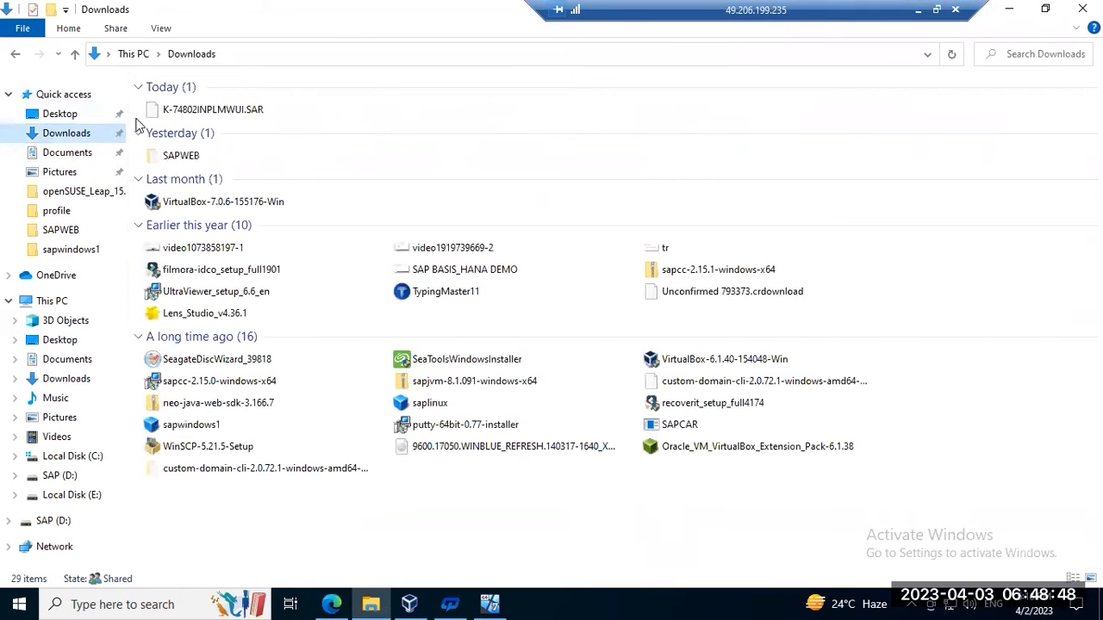
{"action": "left_click", "coordinate": [189, 112]}
{"action": "right_click", "coordinate": [190, 112]}
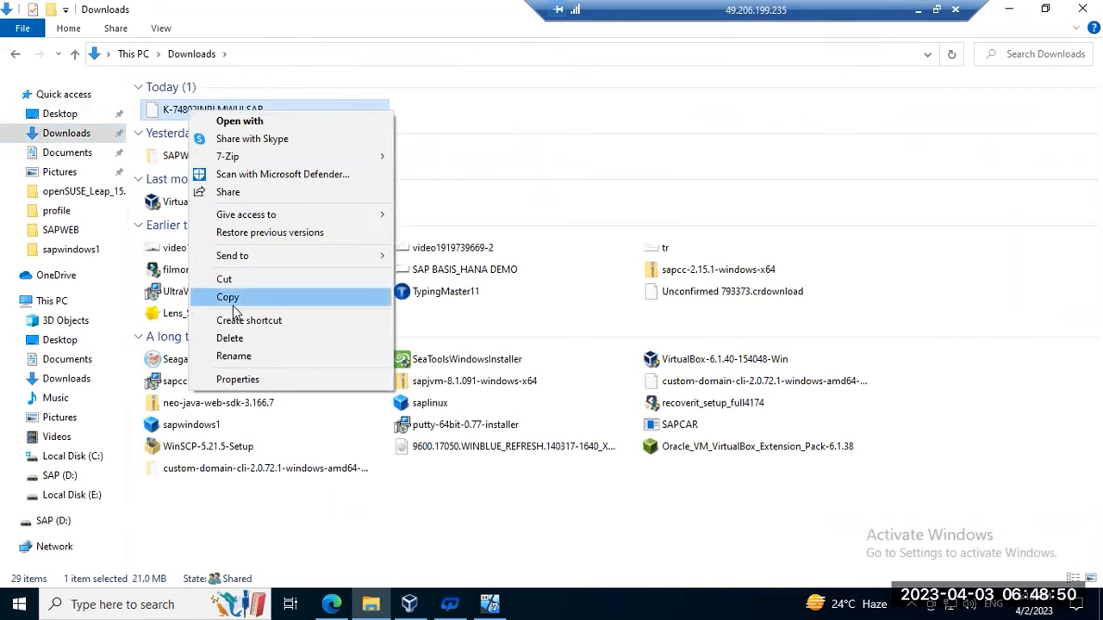
{"action": "left_click", "coordinate": [220, 296]}
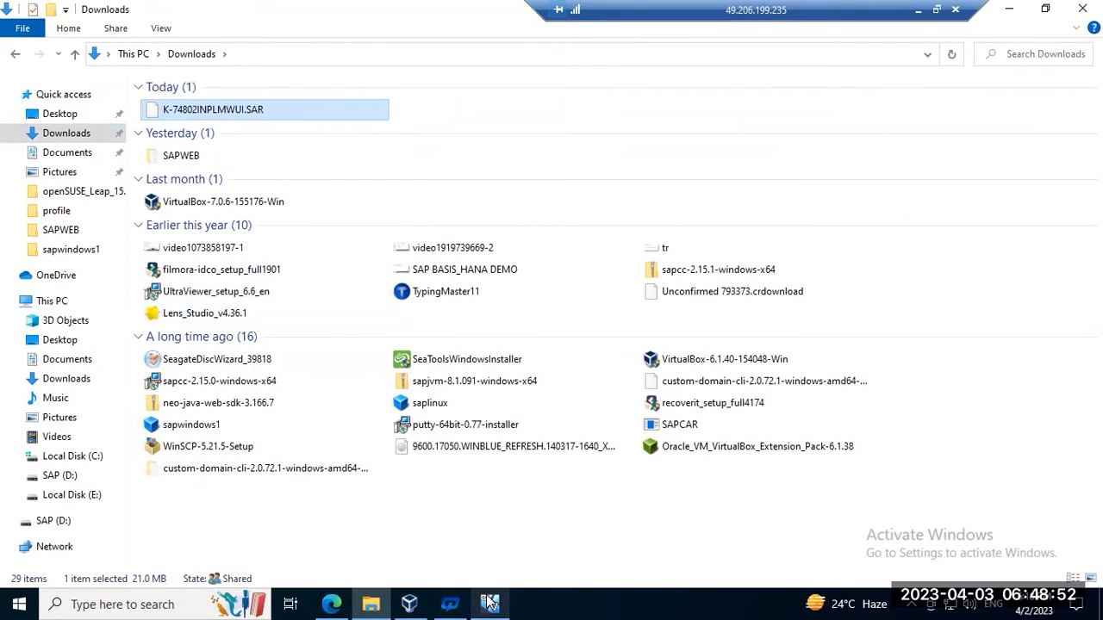
{"action": "mouse_move", "coordinate": [488, 603]}
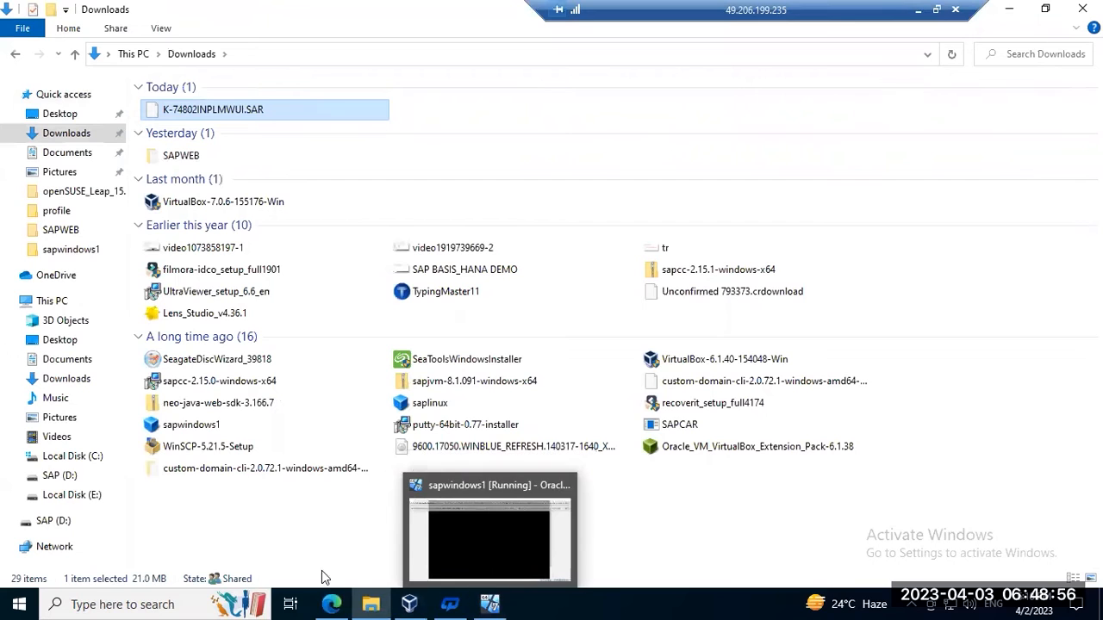
{"action": "right_click", "coordinate": [185, 110]}
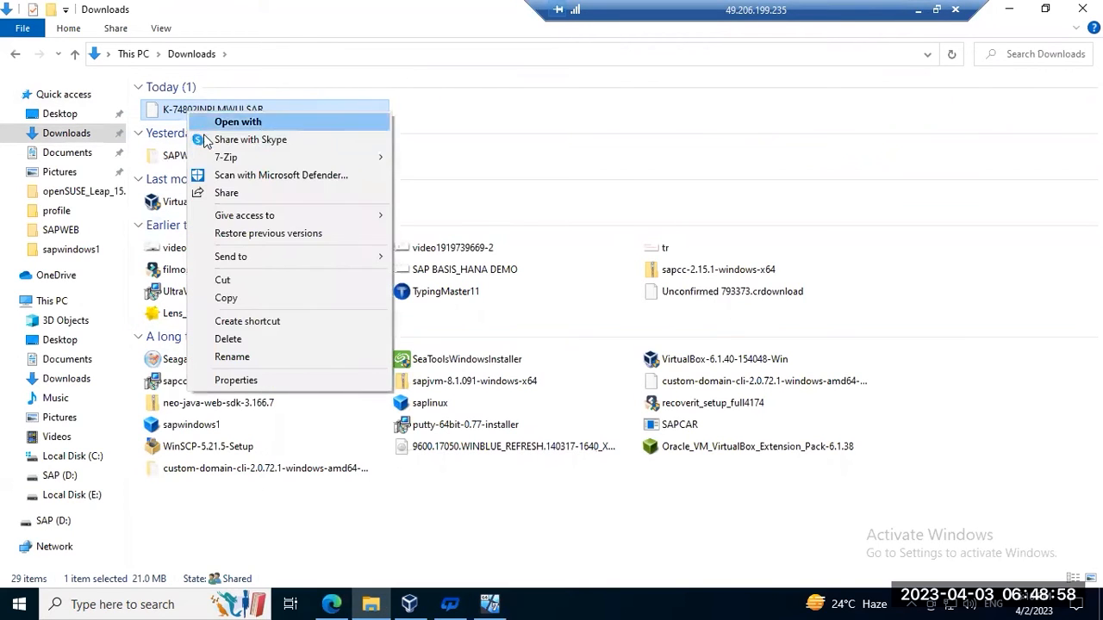
{"action": "left_click", "coordinate": [239, 298]}
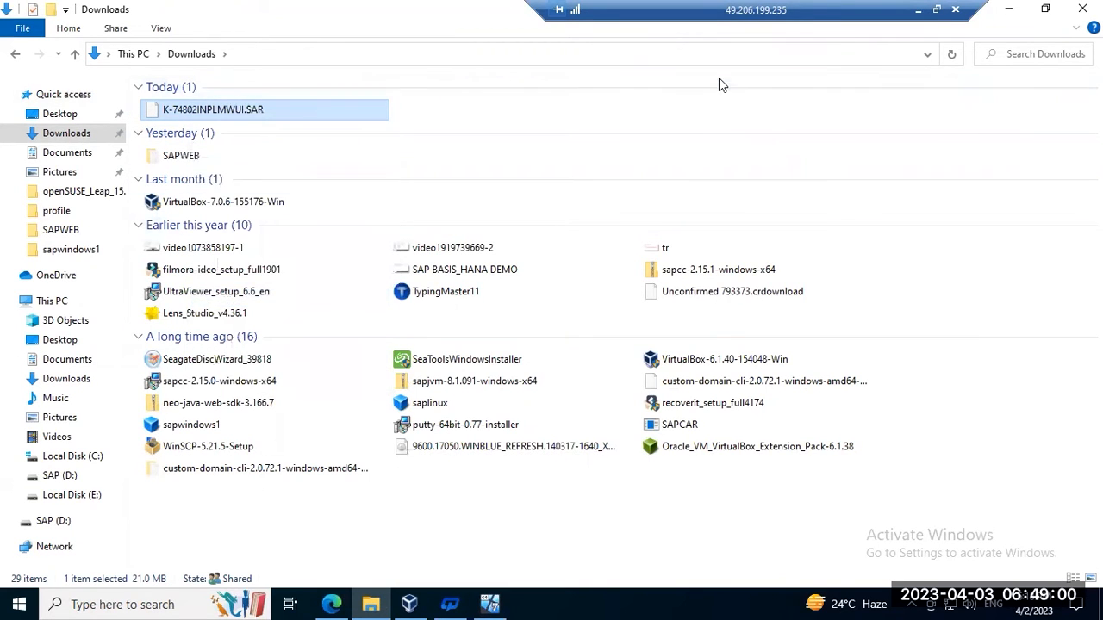
{"action": "left_click", "coordinate": [919, 10]}
Step: Verify K-74802INPLMWUI.SAR (21,540 KB) is in the server's Downloads folder, then return to SAP GUI
{"action": "mouse_move", "coordinate": [612, 604]}
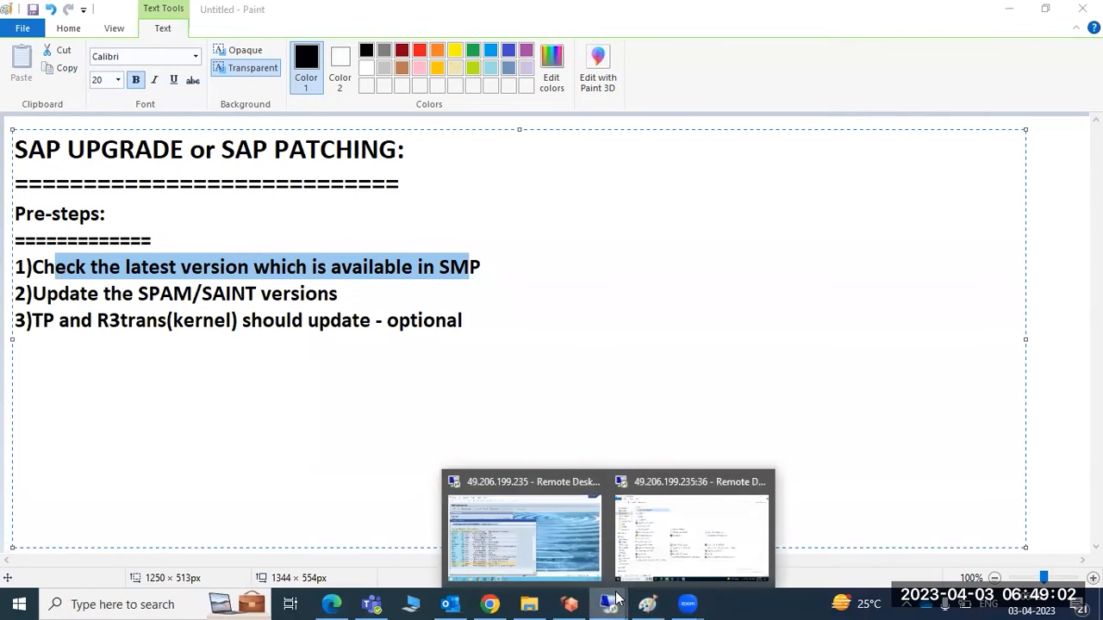
{"action": "left_click", "coordinate": [580, 546]}
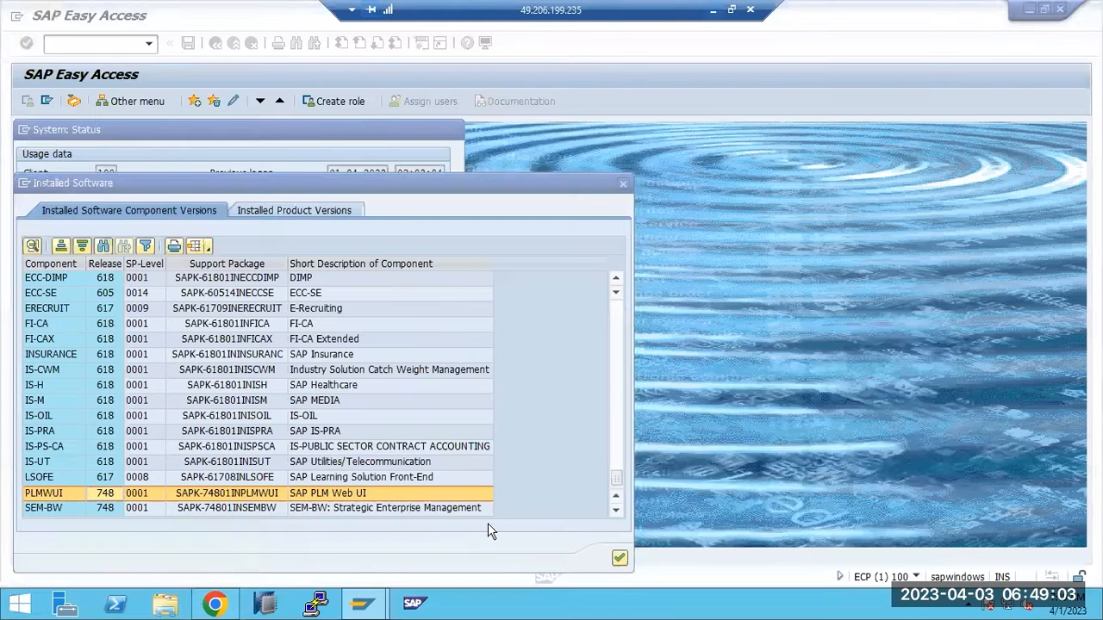
{"action": "left_click", "coordinate": [169, 604]}
{"action": "left_click", "coordinate": [49, 117]}
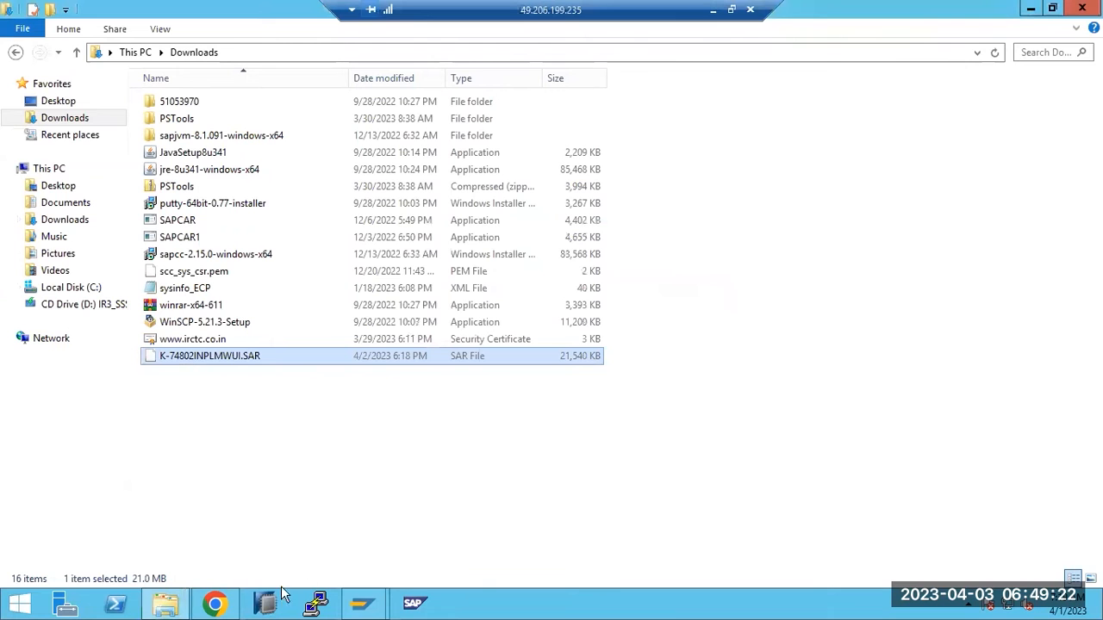
{"action": "mouse_move", "coordinate": [352, 606]}
{"action": "left_click", "coordinate": [436, 534]}
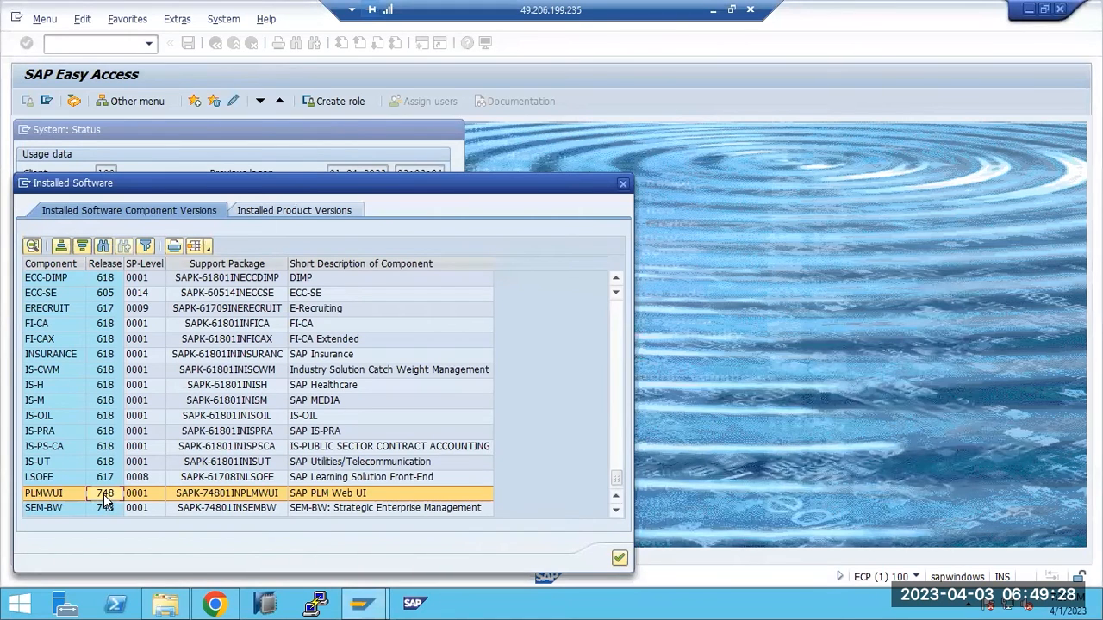
Step: Close the Installed Software and status dialogs and log off the SAP system
{"action": "left_click", "coordinate": [618, 560]}
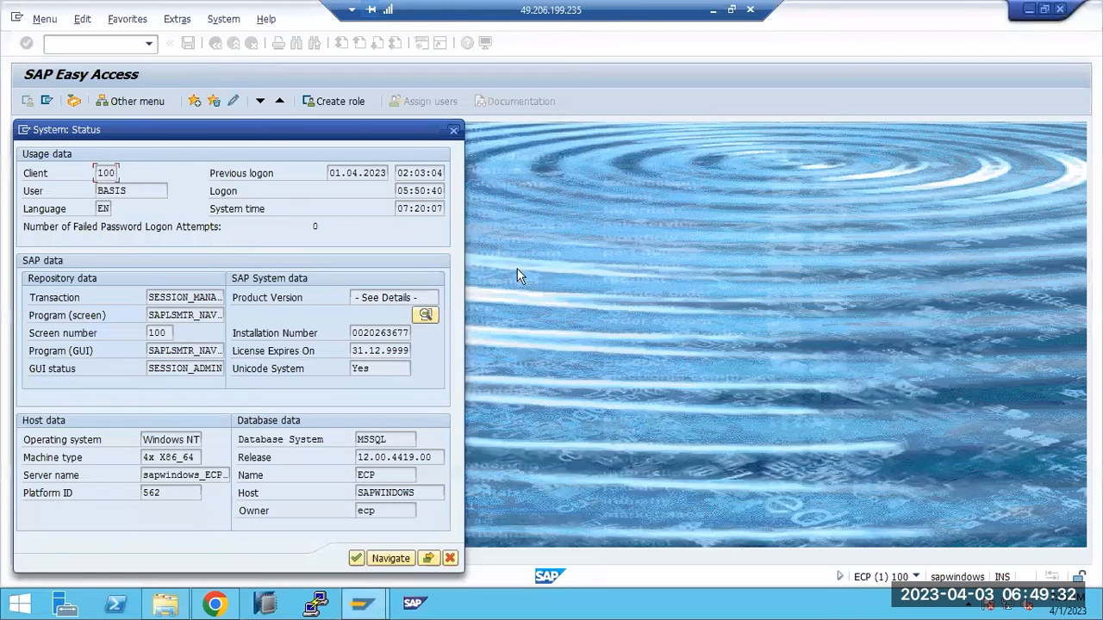
{"action": "left_click", "coordinate": [454, 132]}
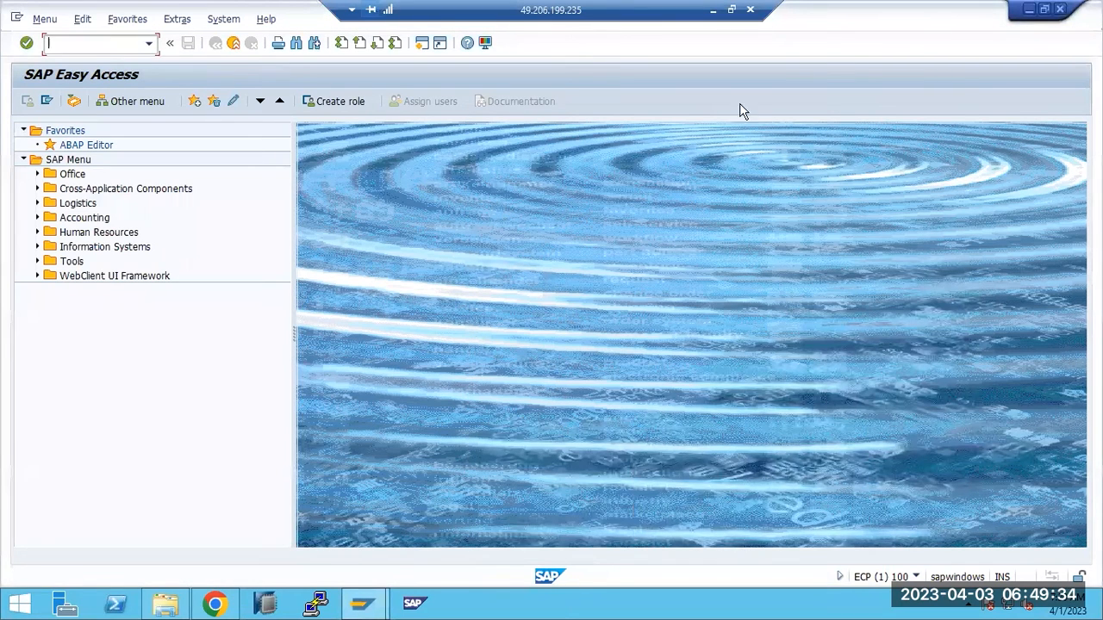
{"action": "left_click", "coordinate": [1060, 8]}
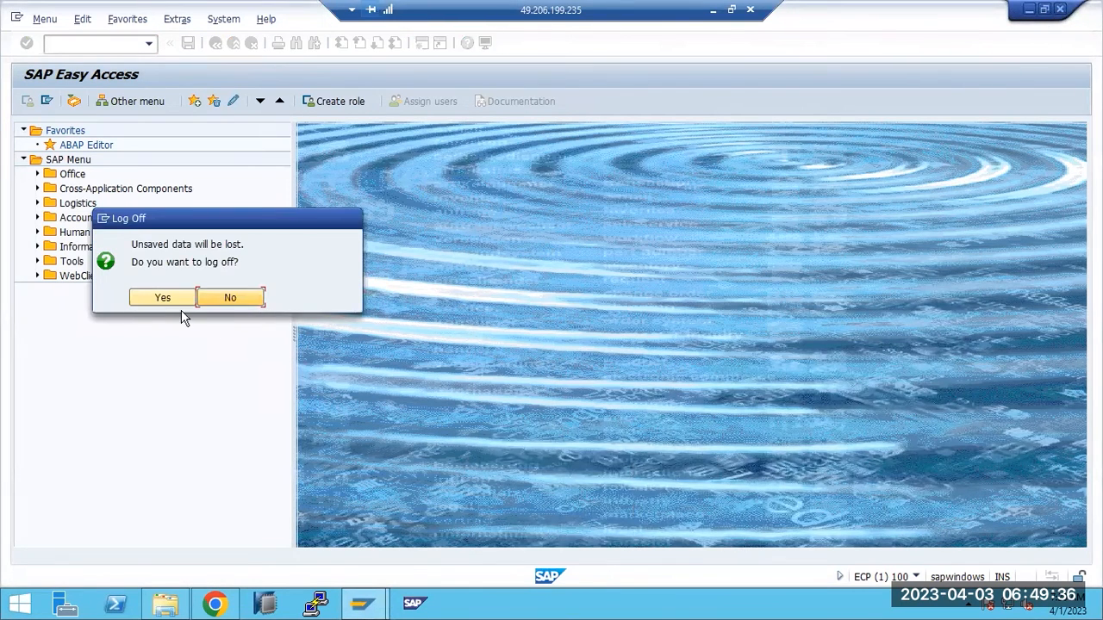
{"action": "left_click", "coordinate": [148, 299]}
Step: Log on to the ECC system in client 000 as DDIC and start the Support Package Manager
{"action": "left_click", "coordinate": [363, 605]}
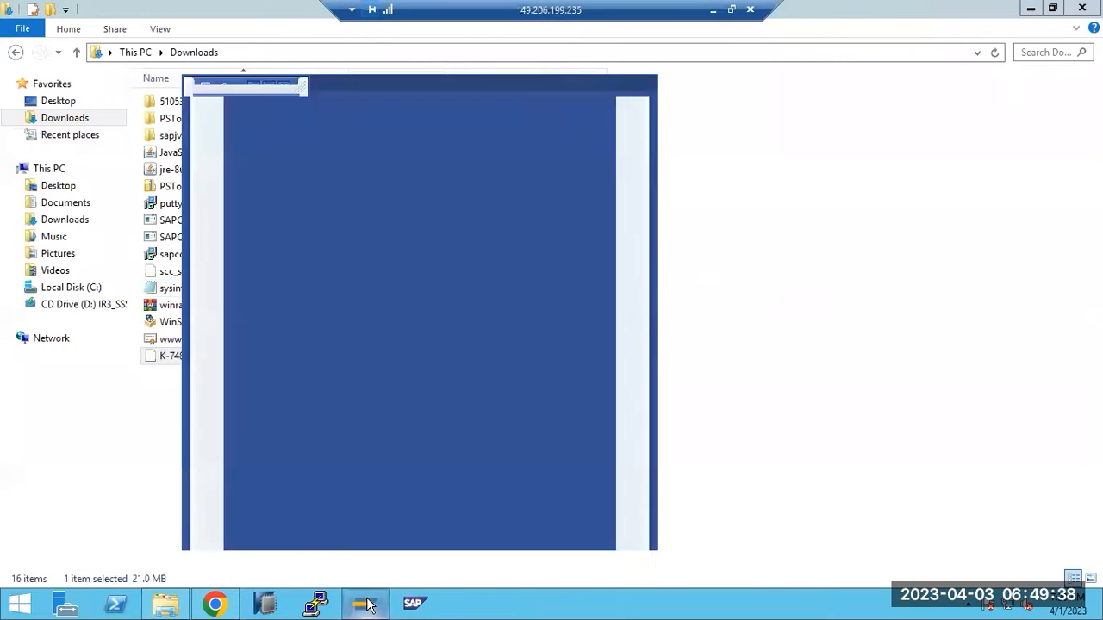
{"action": "double_click", "coordinate": [362, 196]}
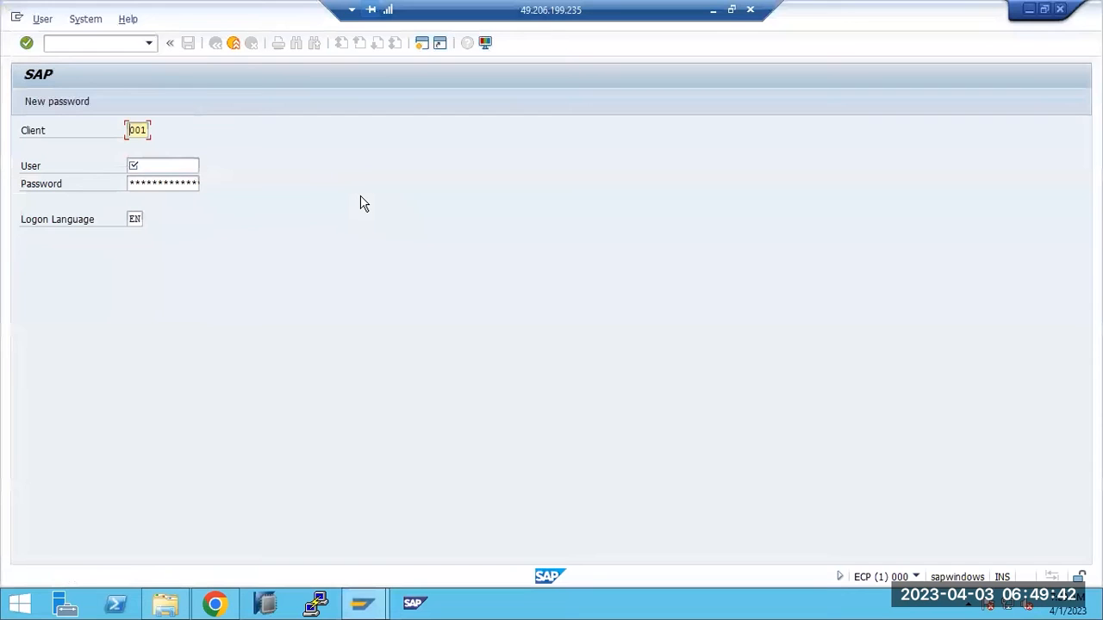
{"action": "type", "text": "000"}
{"action": "key", "text": "Tab"}
{"action": "type", "text": "ddic"}
{"action": "key", "text": "Tab"}
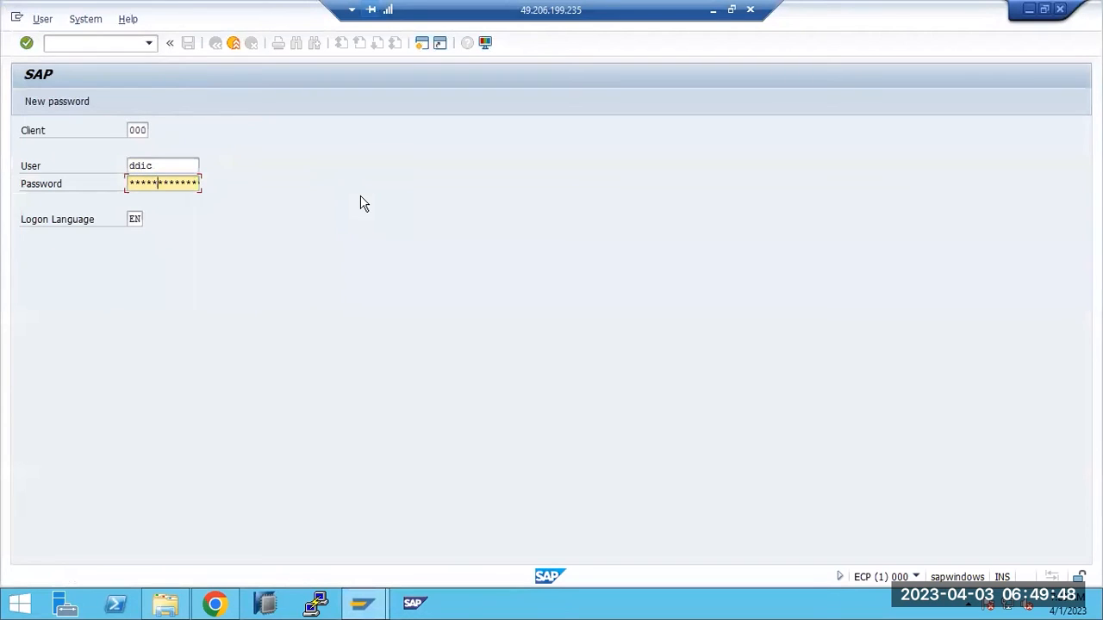
{"action": "key", "text": "Return"}
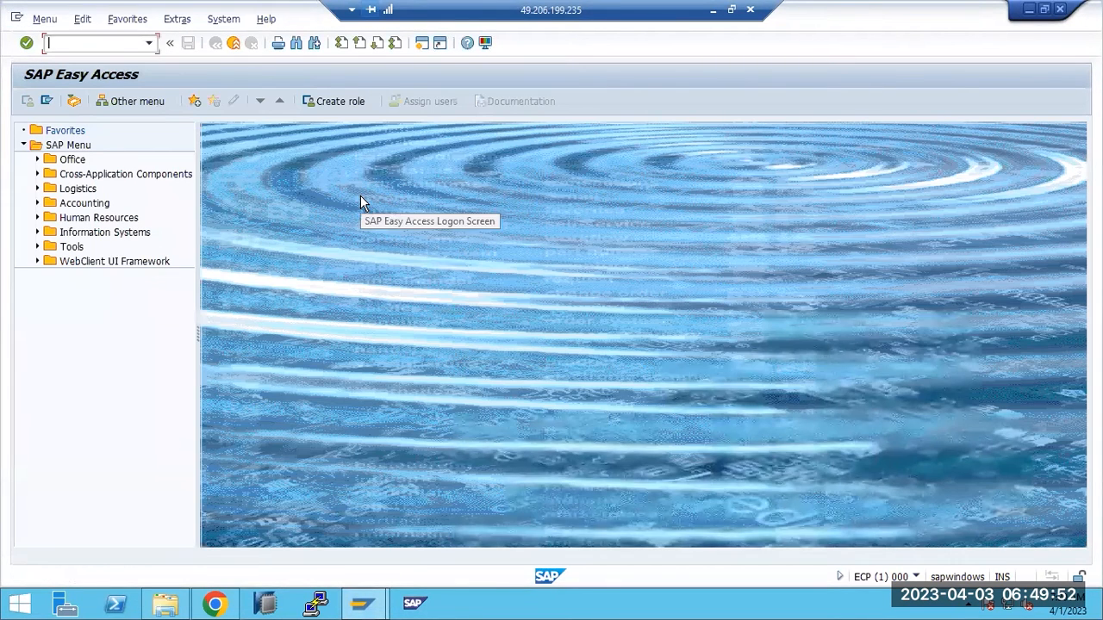
{"action": "key", "text": "Return"}
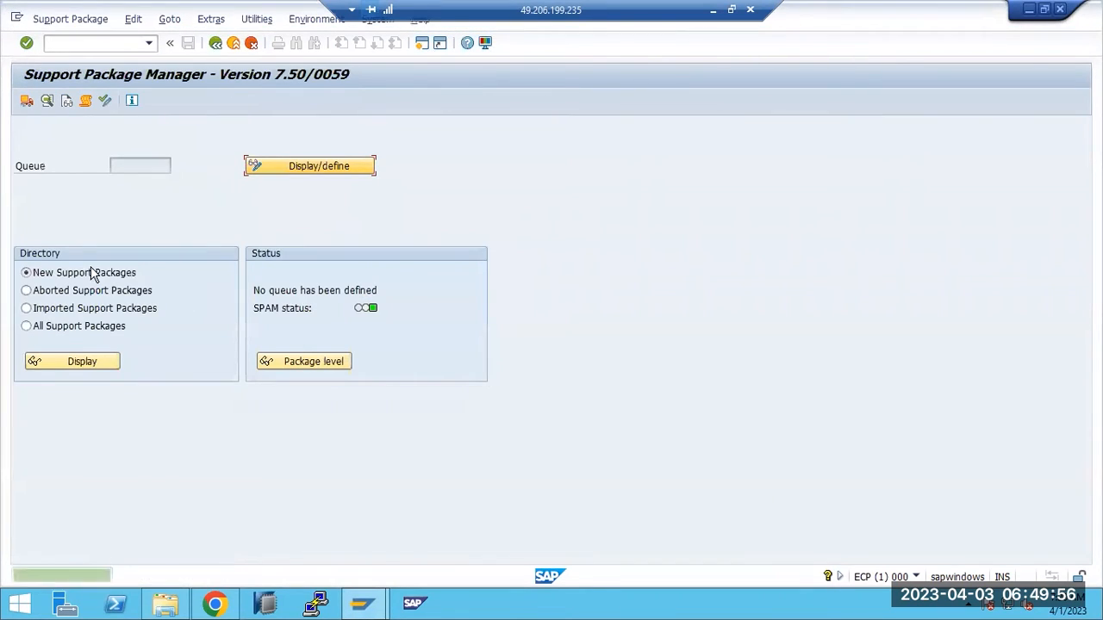
Step: Load K-74802INPLMWUI.SAR into the Support Package Manager from the front-end Downloads folder
{"action": "left_click", "coordinate": [45, 24]}
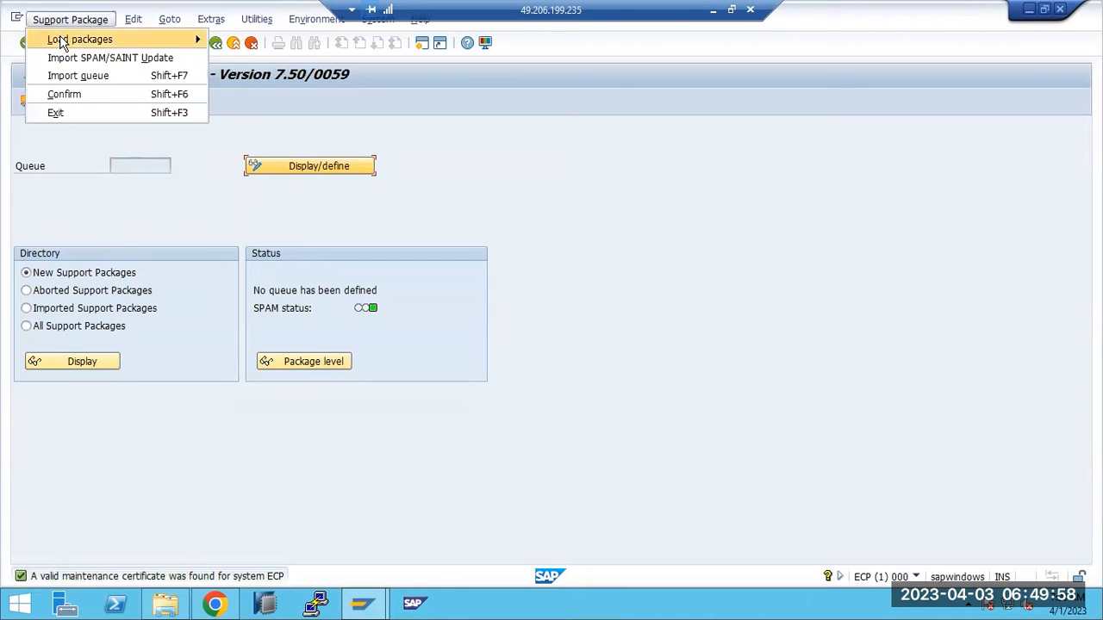
{"action": "mouse_move", "coordinate": [128, 38]}
{"action": "left_click", "coordinate": [258, 38]}
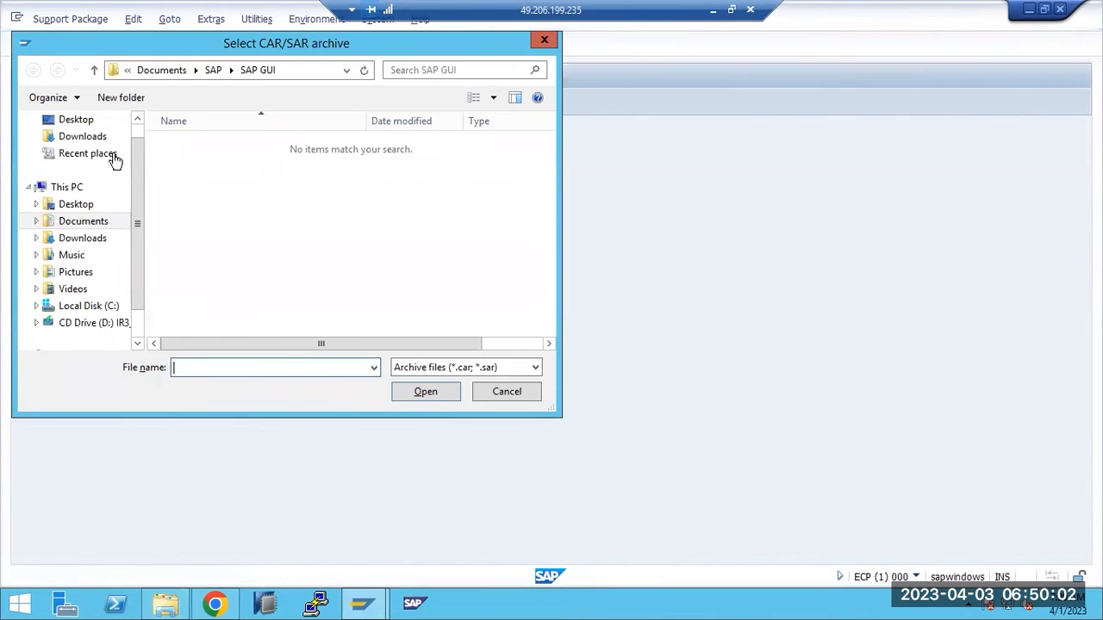
{"action": "left_click", "coordinate": [91, 136]}
{"action": "double_click", "coordinate": [227, 145]}
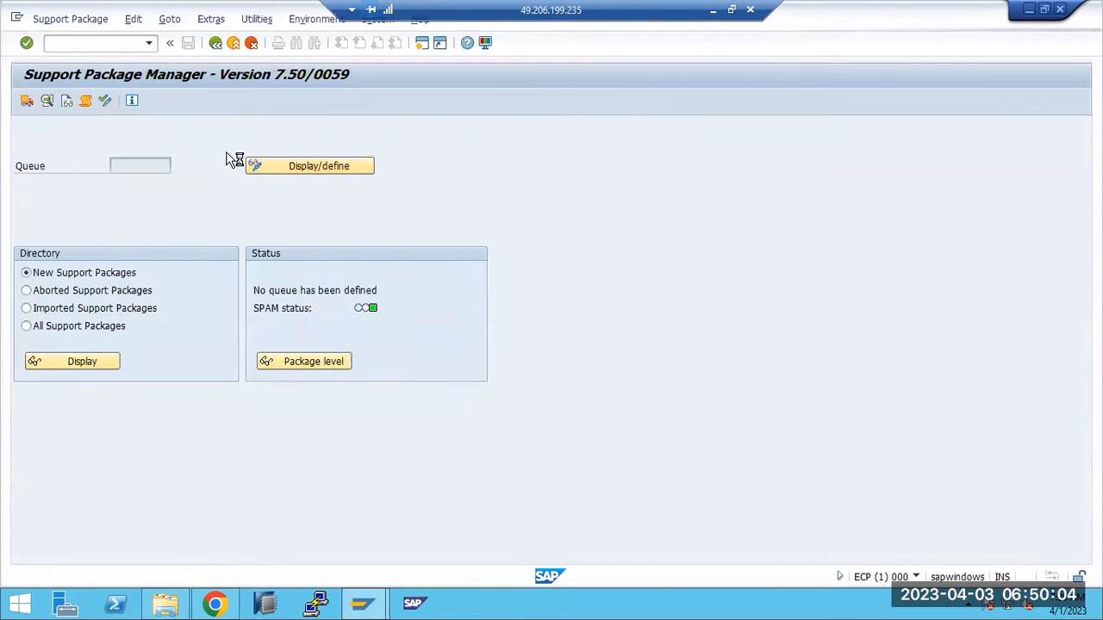
{"action": "left_click", "coordinate": [359, 331]}
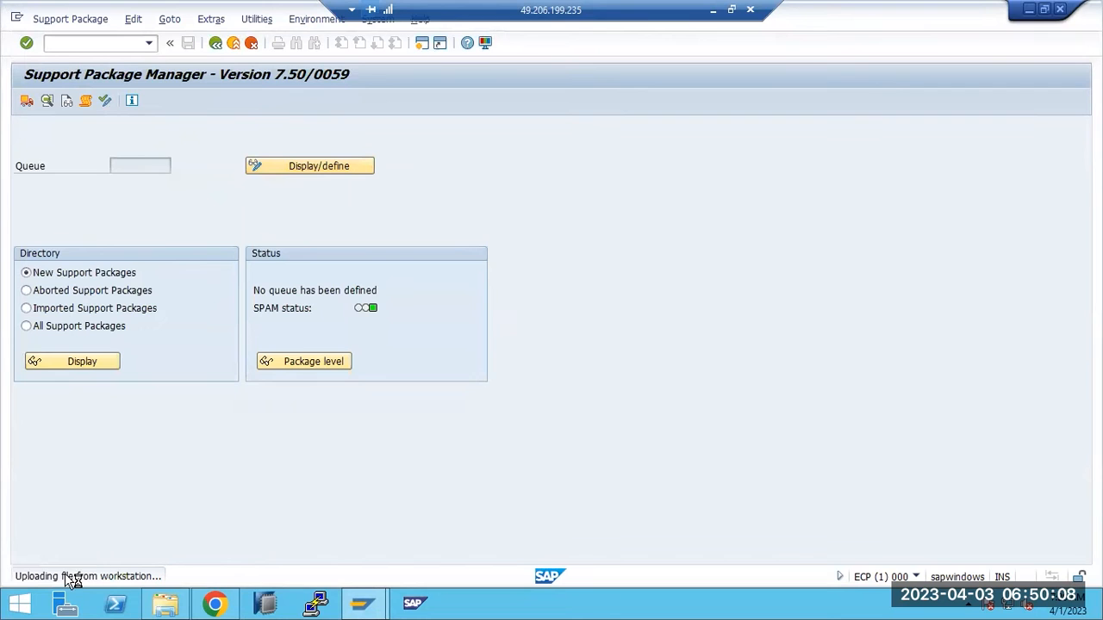
{"action": "left_click", "coordinate": [168, 607]}
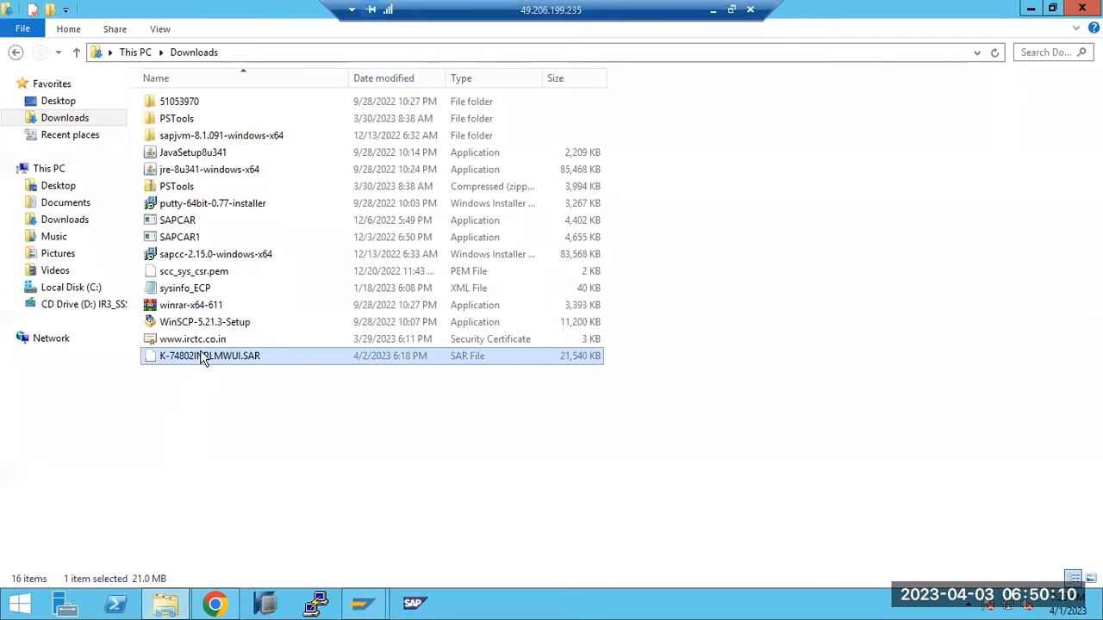
Step: Browse to C:\usr\sap\trans\EPS to view its in, log and out folders
{"action": "left_click", "coordinate": [78, 293]}
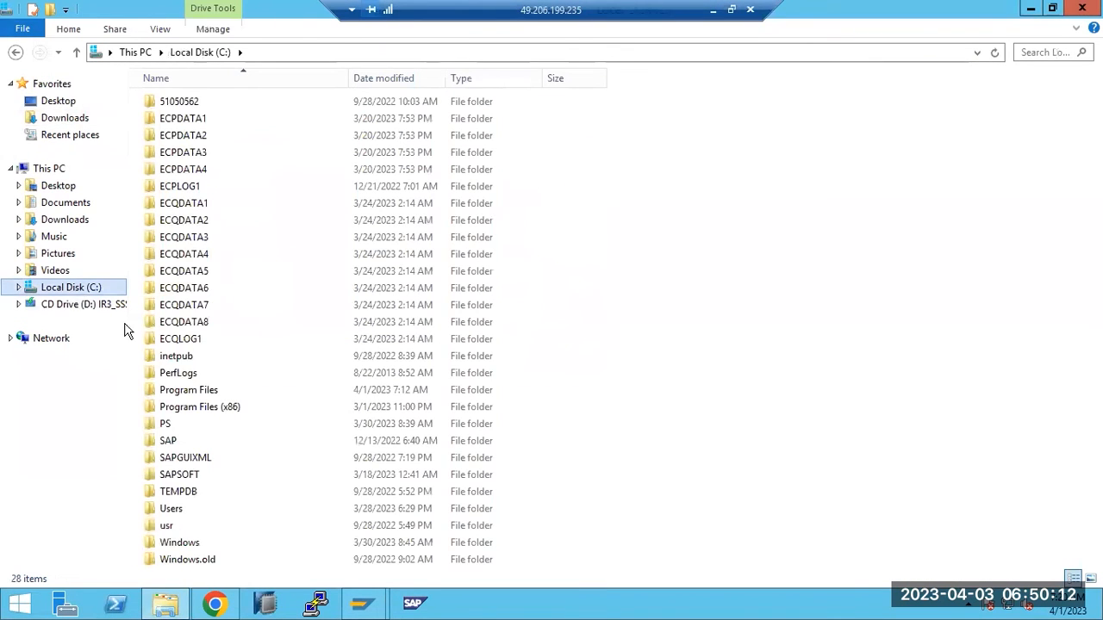
{"action": "double_click", "coordinate": [168, 527]}
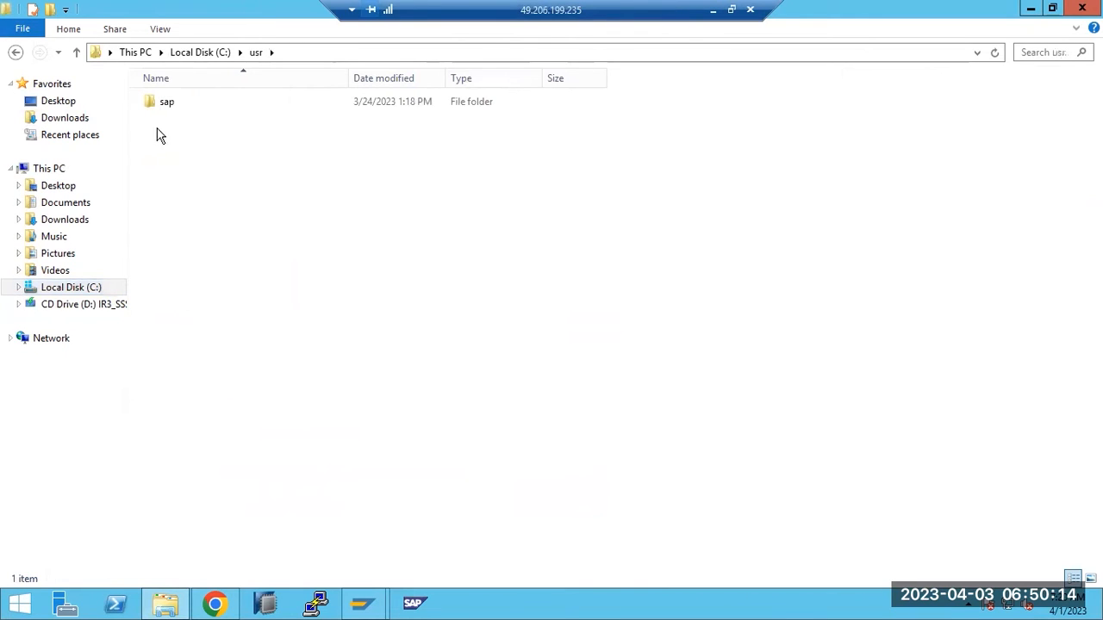
{"action": "double_click", "coordinate": [161, 104]}
{"action": "double_click", "coordinate": [186, 196]}
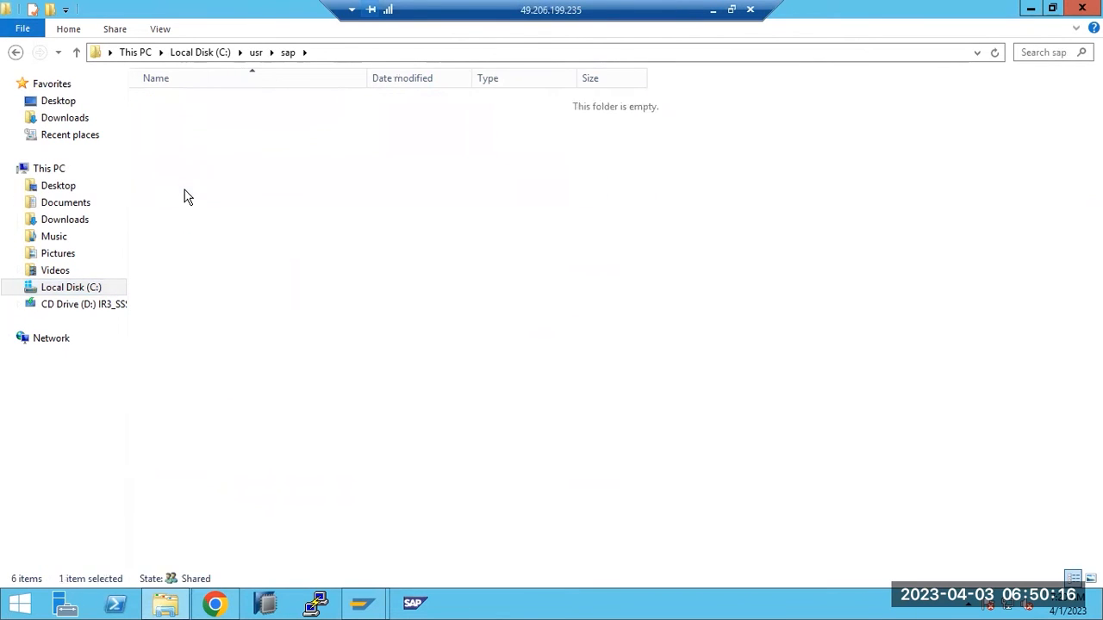
{"action": "double_click", "coordinate": [177, 184]}
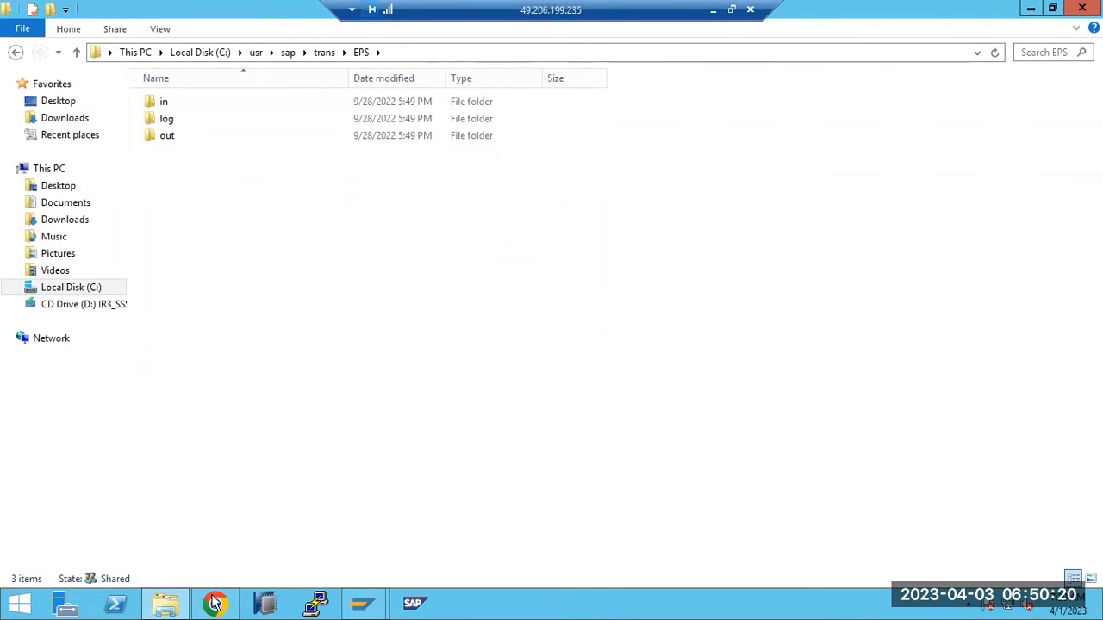
Step: Decompress the uploaded archive in SPAM and start an import queue for component PLMWUI
{"action": "mouse_move", "coordinate": [362, 604]}
{"action": "left_click", "coordinate": [402, 542]}
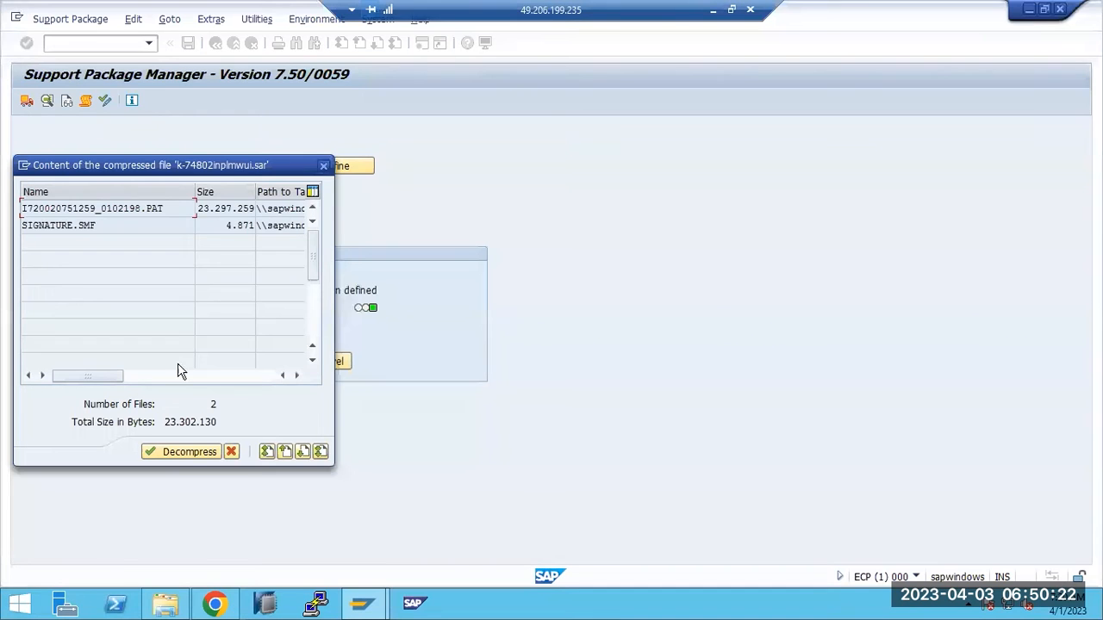
{"action": "left_click", "coordinate": [181, 452]}
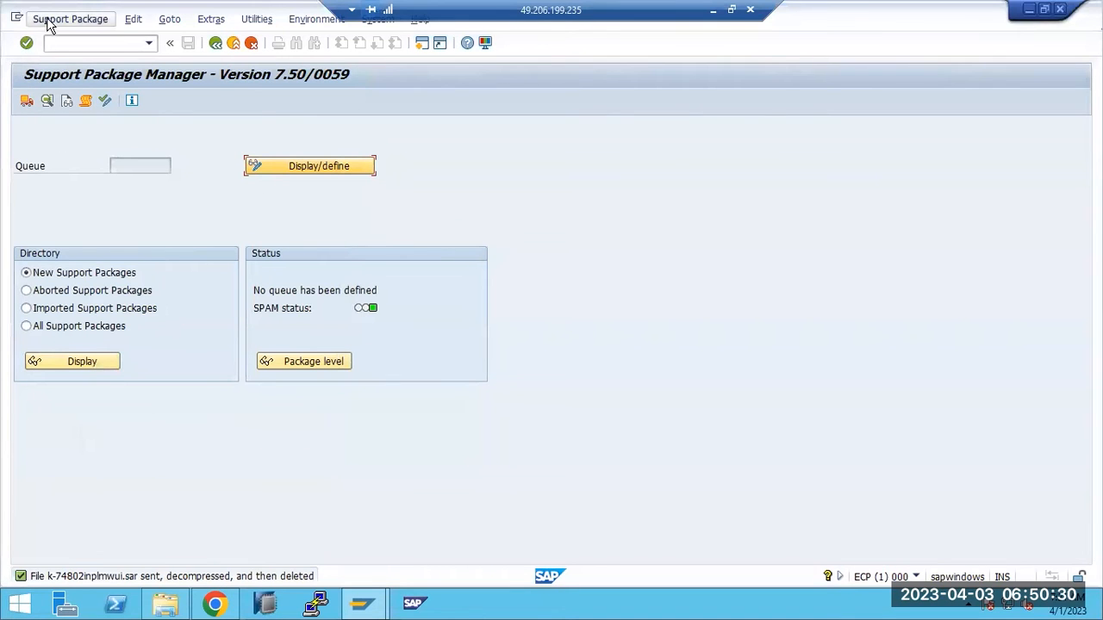
{"action": "left_click", "coordinate": [270, 165]}
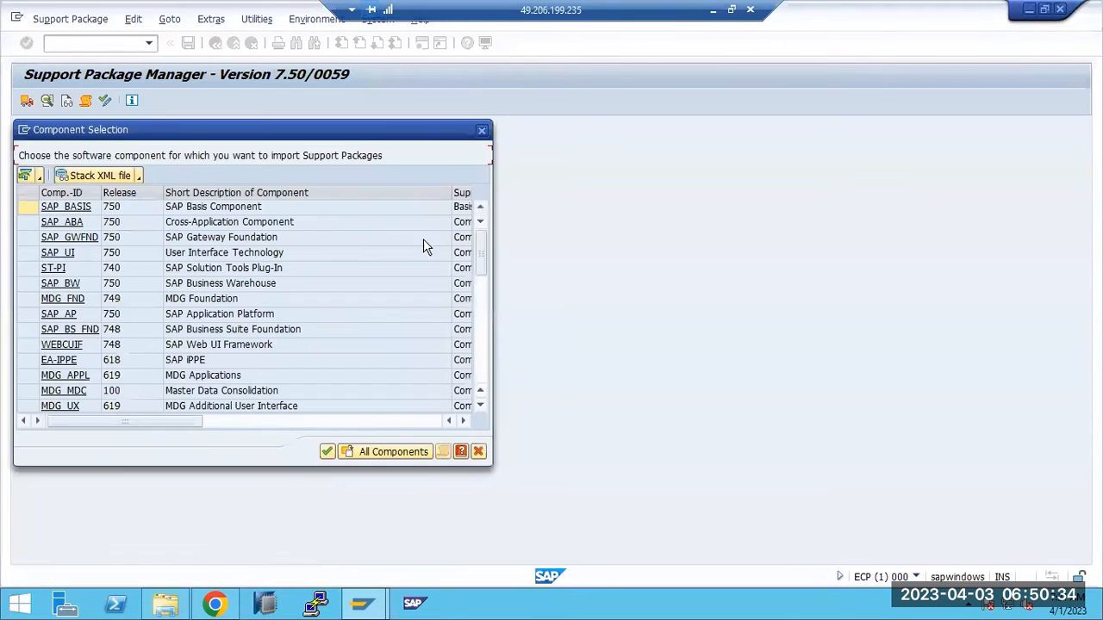
{"action": "left_click_drag", "start_coordinate": [478, 254], "coordinate": [478, 389]}
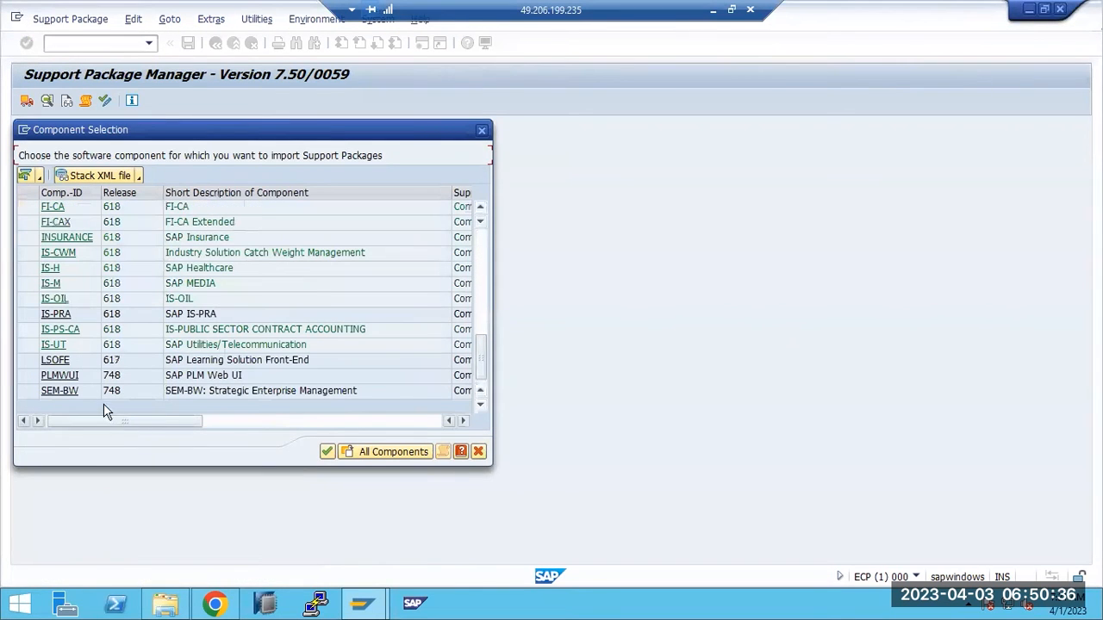
{"action": "left_click", "coordinate": [53, 379]}
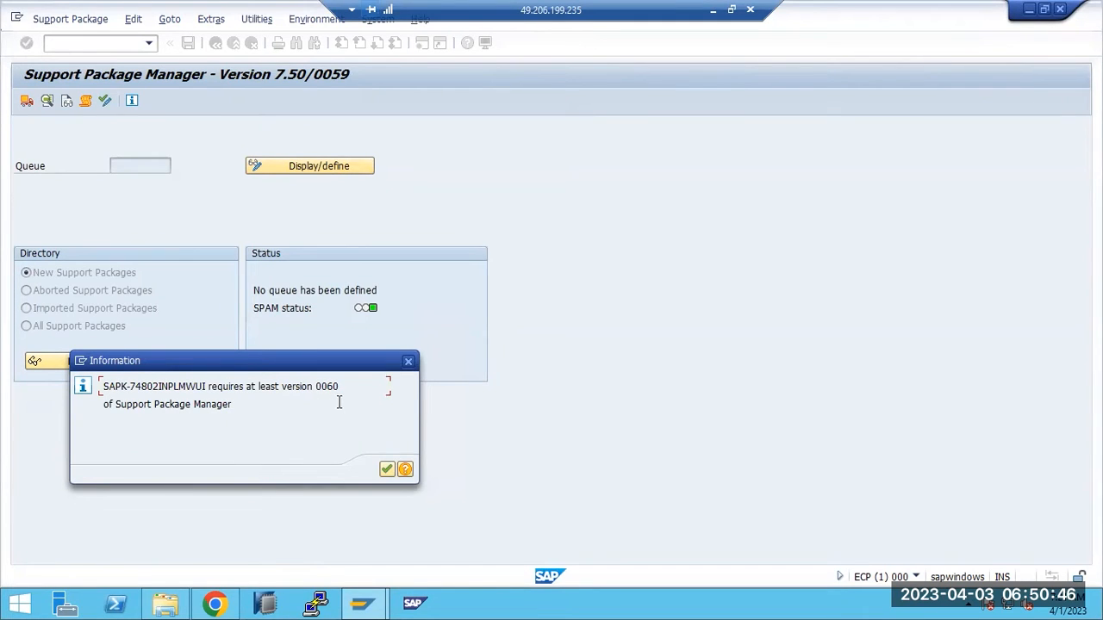
Step: Acknowledge the version-0060 requirement, cancel component selection, and highlight the SPAM/SAINT update note in Paint
{"action": "left_click_drag", "start_coordinate": [242, 389], "coordinate": [328, 395]}
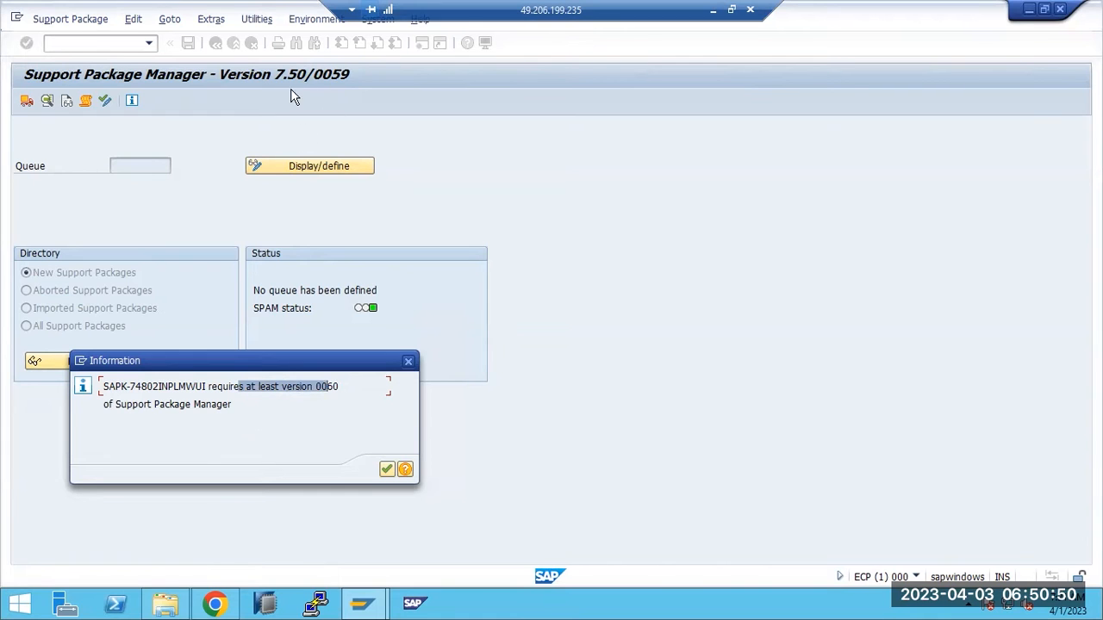
{"action": "left_click", "coordinate": [385, 469]}
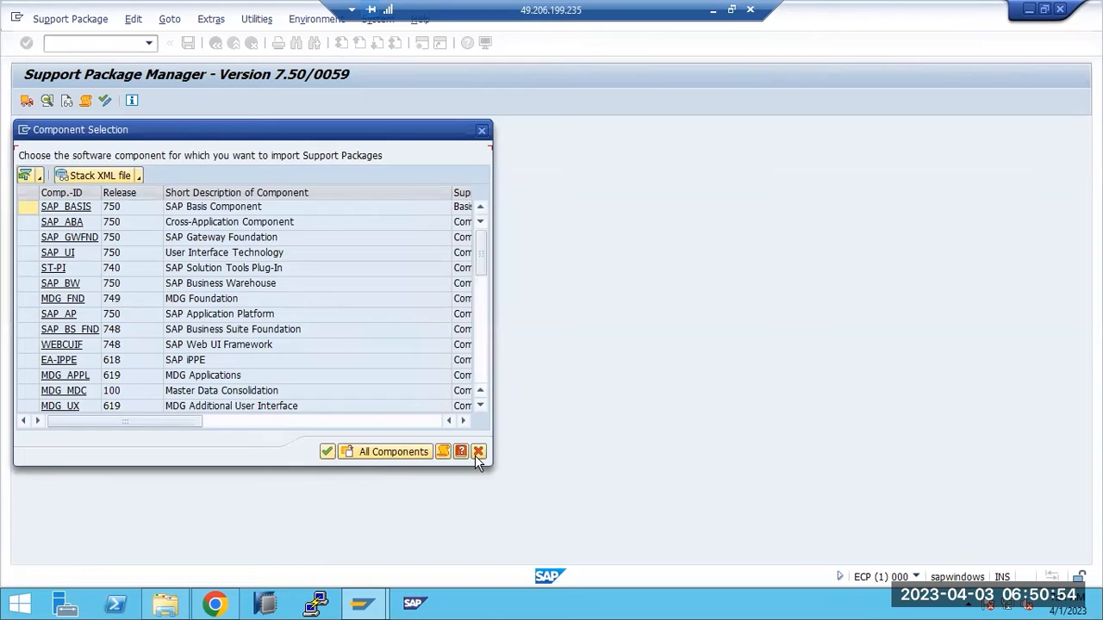
{"action": "left_click", "coordinate": [476, 453]}
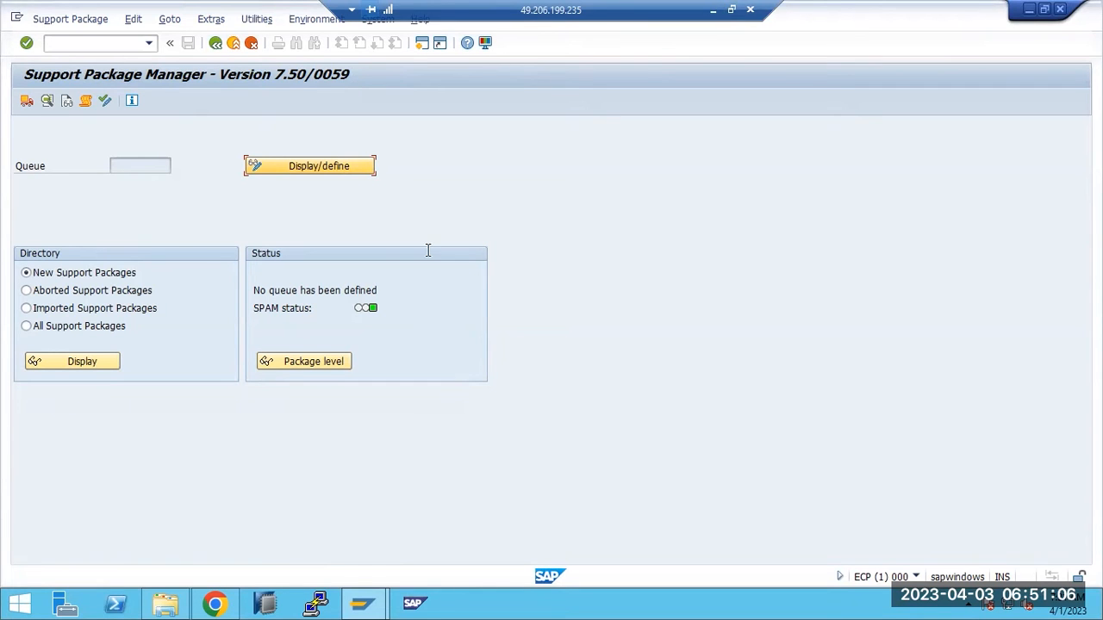
{"action": "left_click", "coordinate": [111, 276]}
{"action": "left_click_drag", "start_coordinate": [40, 297], "coordinate": [339, 293]}
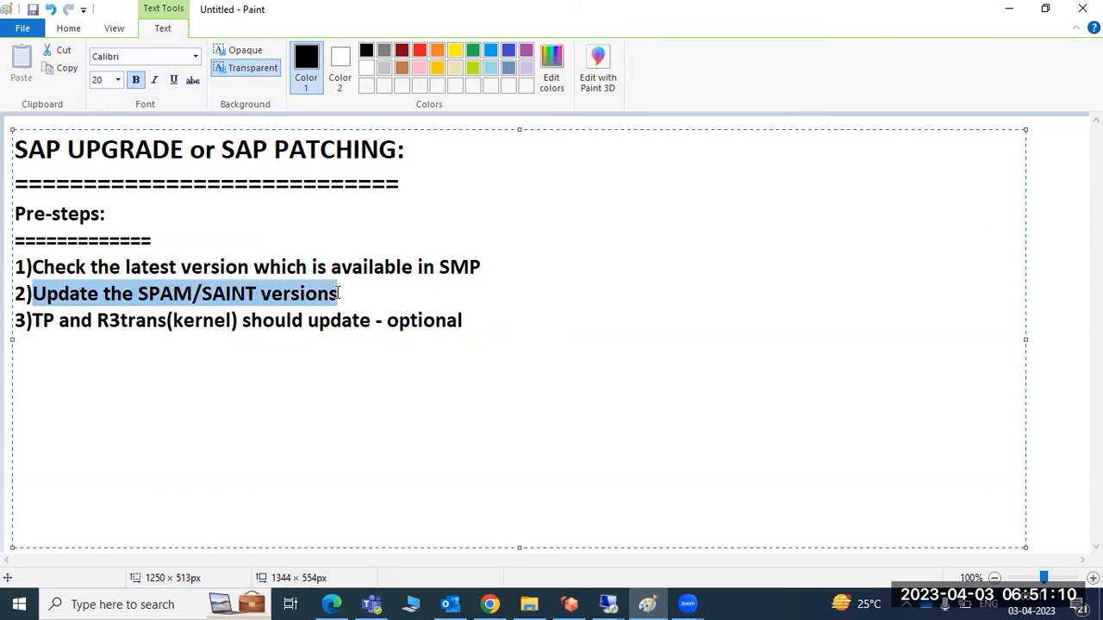
Step: Bring the remote session's Edge window with the PLMWUI 748 downloads page back to the front
{"action": "left_click", "coordinate": [339, 295]}
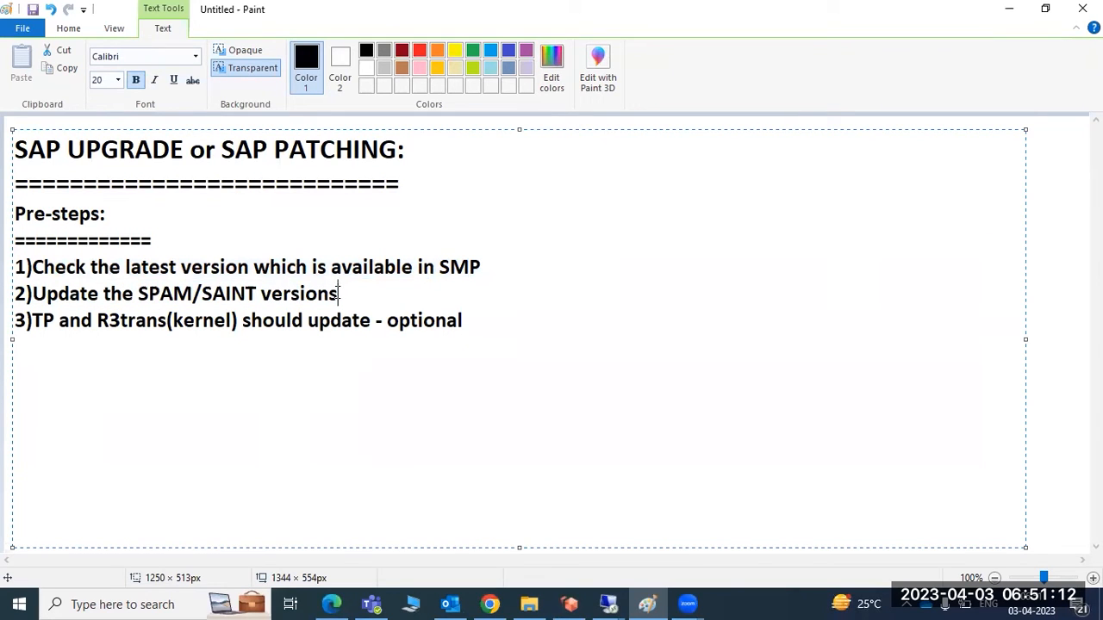
{"action": "left_click", "coordinate": [609, 604]}
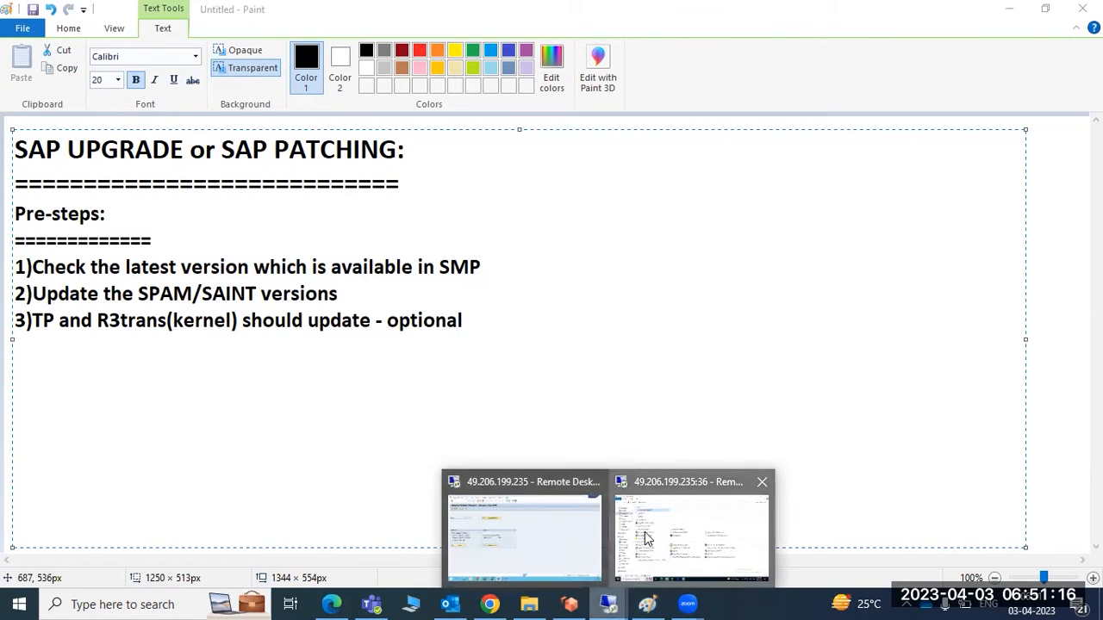
{"action": "left_click", "coordinate": [648, 541]}
{"action": "left_click", "coordinate": [334, 604]}
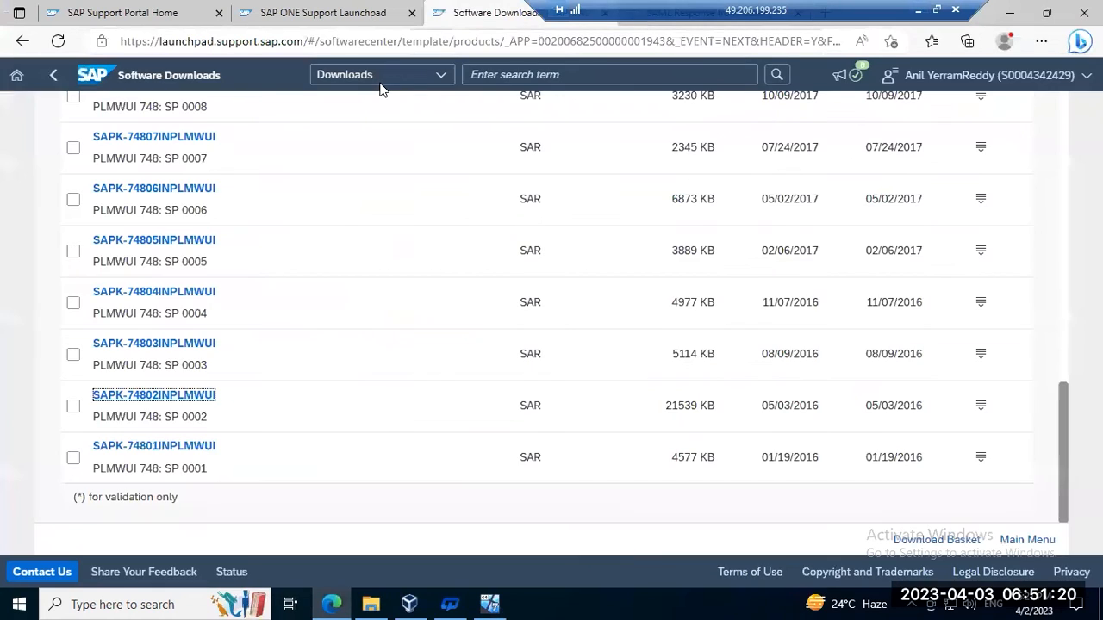
Step: Navigate SAP Software Downloads back from PLM WUI 748 to the 'Support Packages and Patches - E' list
{"action": "scroll", "coordinate": [201, 418], "scroll_direction": "up", "scroll_amount": 8}
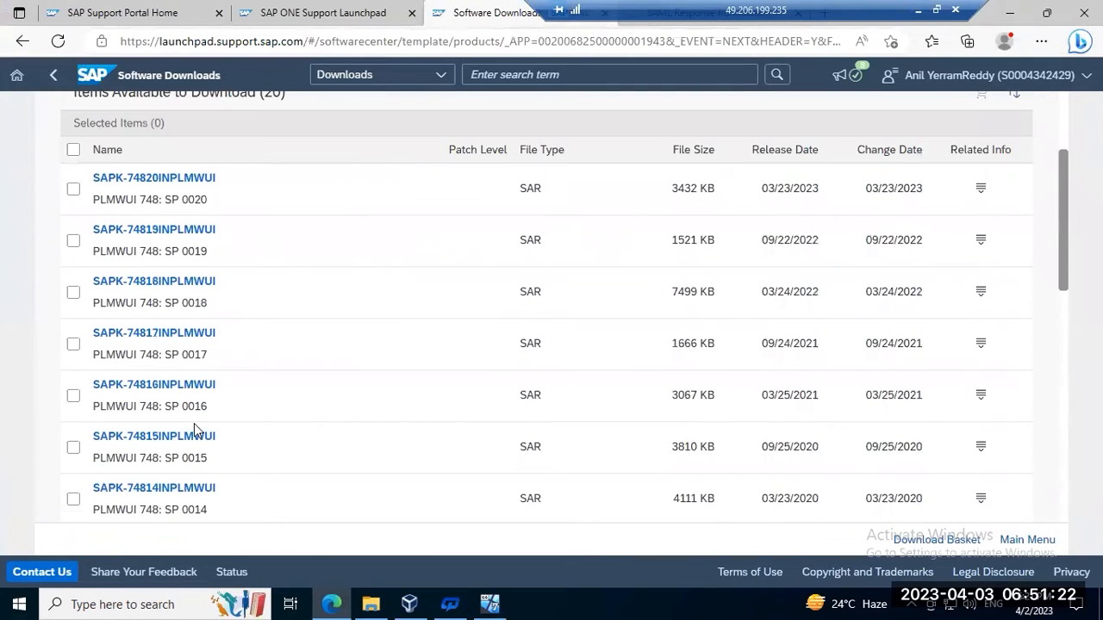
{"action": "scroll", "coordinate": [196, 431], "scroll_direction": "down", "scroll_amount": 8}
{"action": "scroll", "coordinate": [230, 457], "scroll_direction": "up", "scroll_amount": 4}
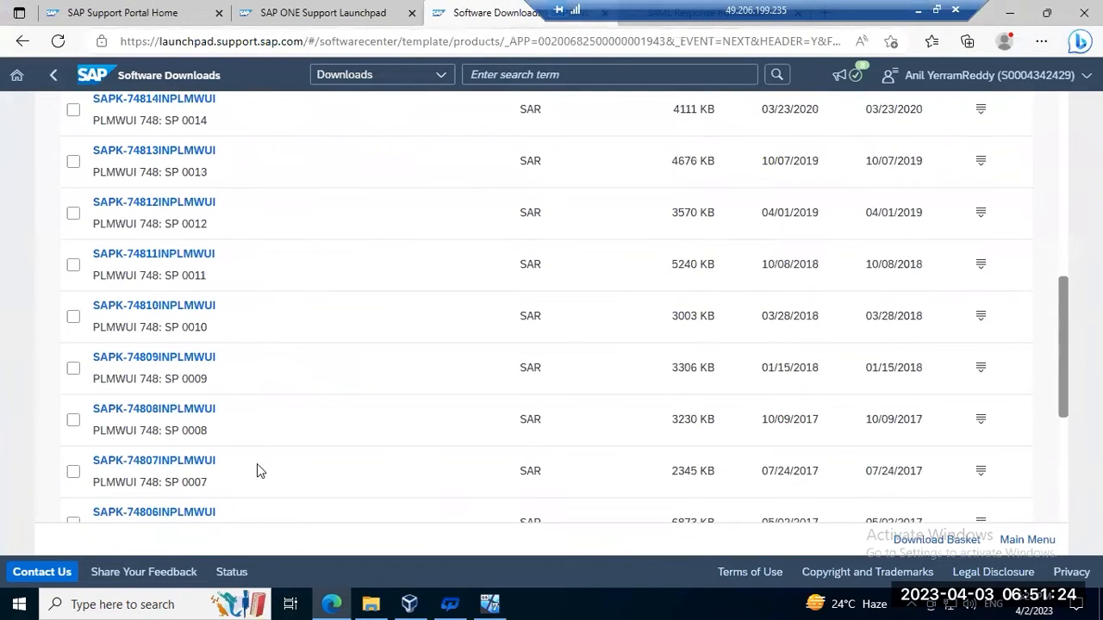
{"action": "scroll", "coordinate": [258, 467], "scroll_direction": "up", "scroll_amount": 6}
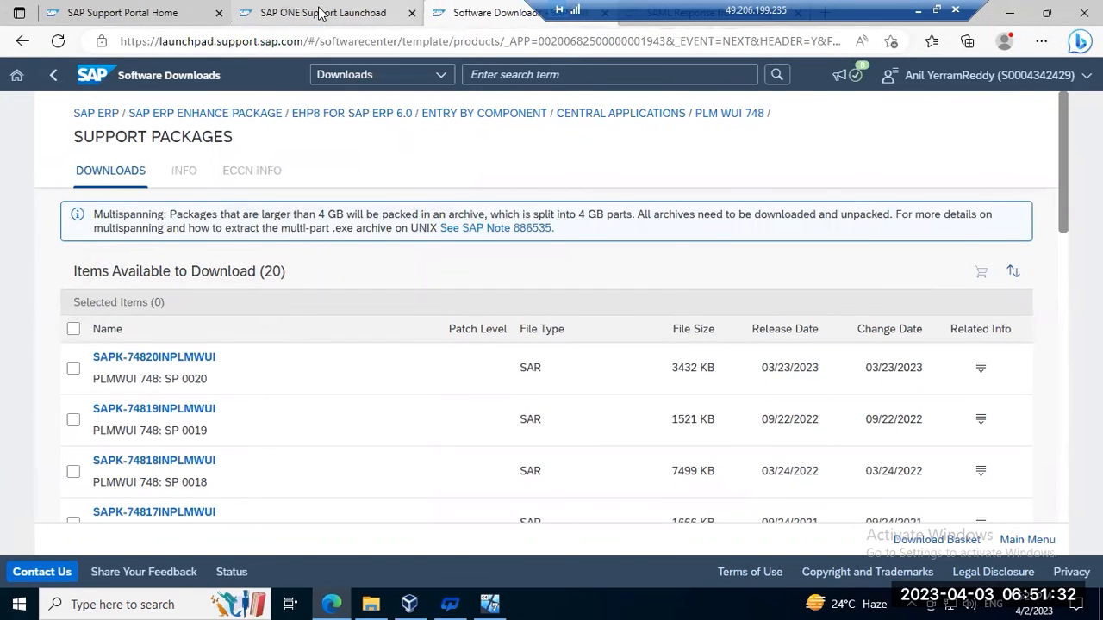
{"action": "left_click", "coordinate": [479, 82]}
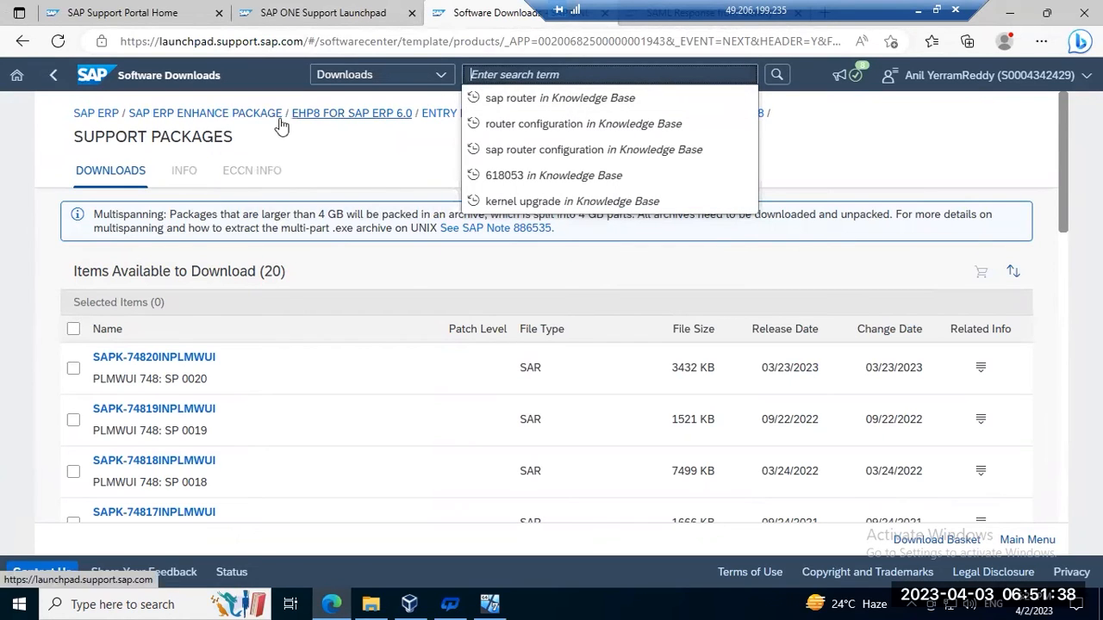
{"action": "left_click", "coordinate": [97, 110]}
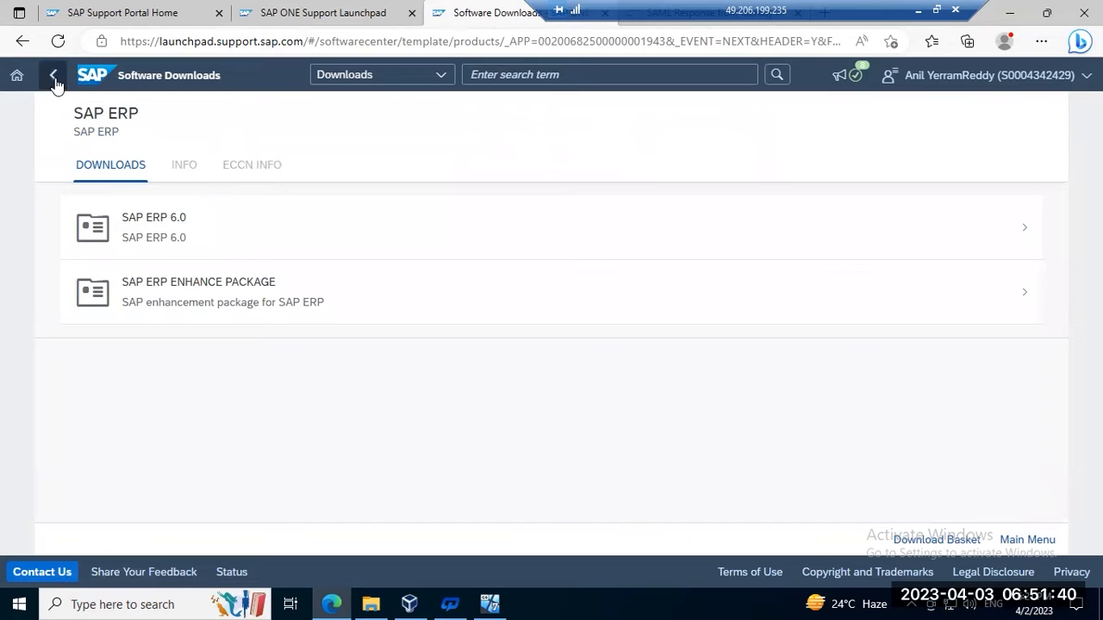
{"action": "left_click", "coordinate": [52, 75]}
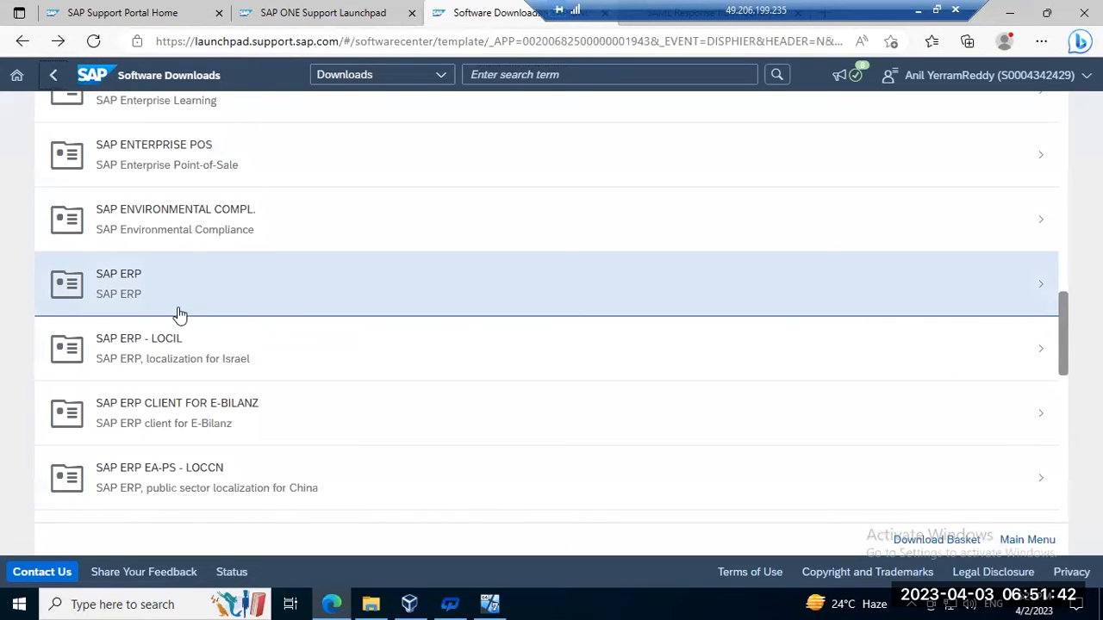
{"action": "scroll", "coordinate": [177, 319], "scroll_direction": "up", "scroll_amount": 10}
{"action": "scroll", "coordinate": [129, 353], "scroll_direction": "up", "scroll_amount": 5}
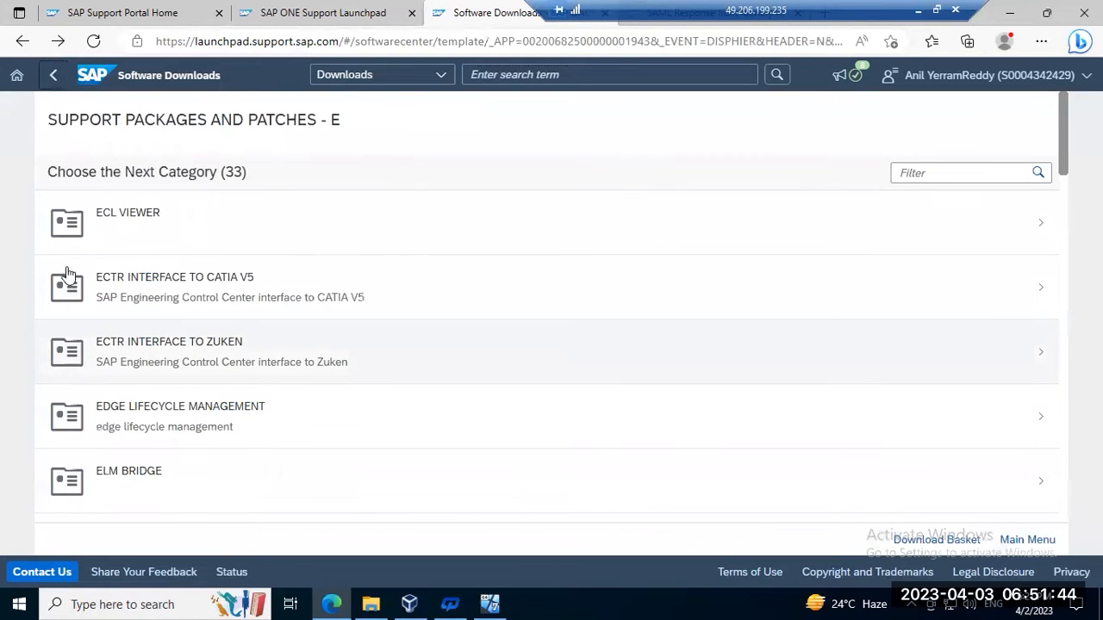
Step: From the Software Center, open the alphabetical index and list the products starting with S
{"action": "left_click", "coordinate": [54, 75]}
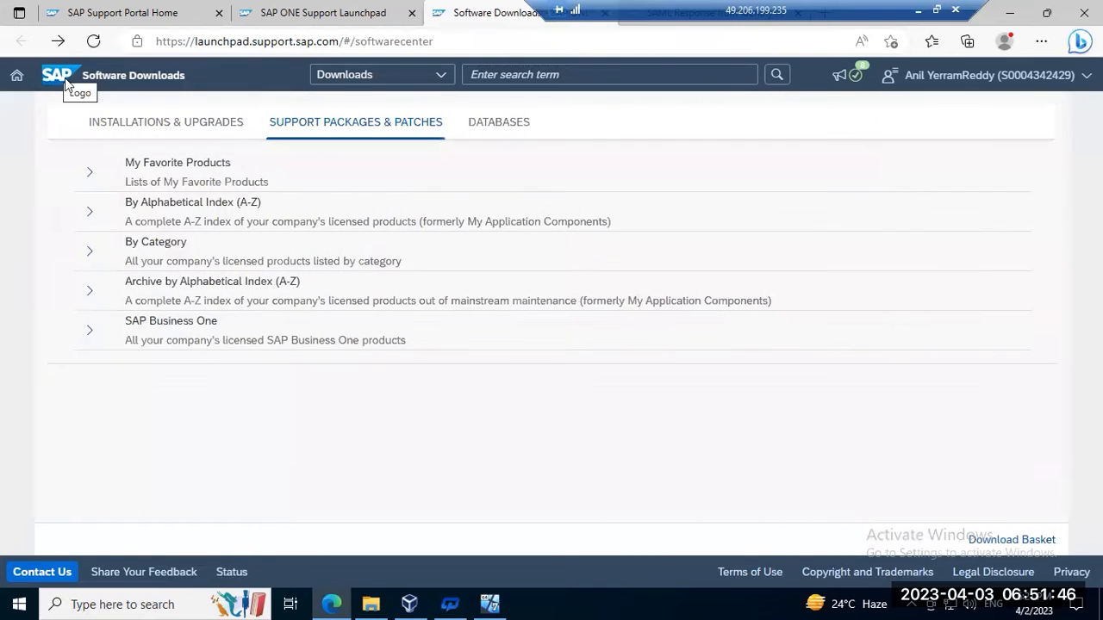
{"action": "left_click", "coordinate": [88, 223]}
{"action": "scroll", "coordinate": [202, 439], "scroll_direction": "down", "scroll_amount": 5}
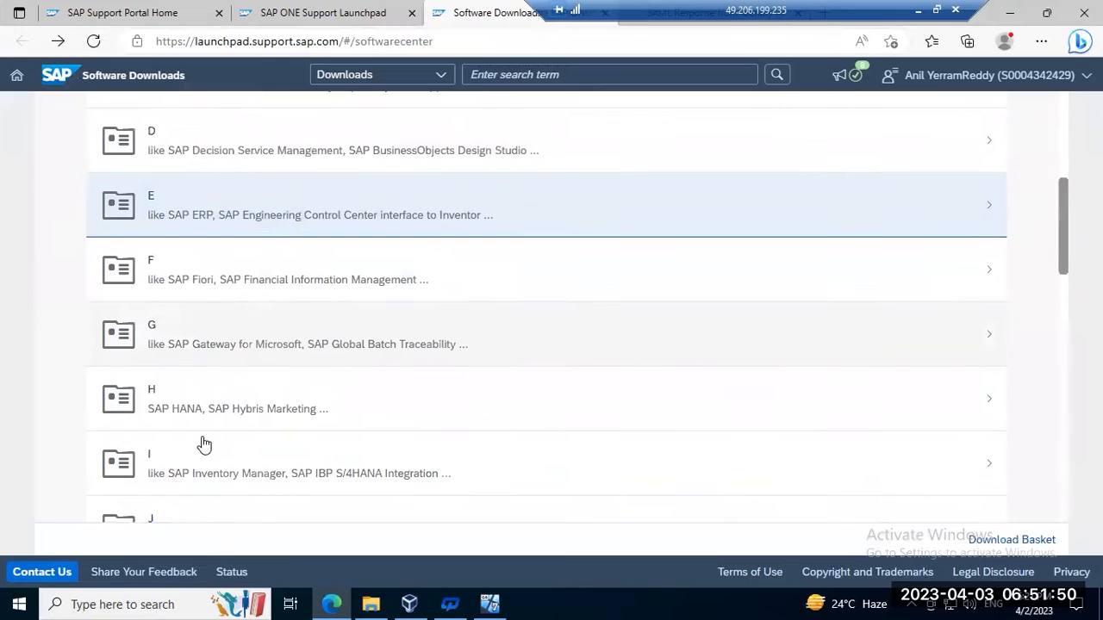
{"action": "scroll", "coordinate": [203, 445], "scroll_direction": "down", "scroll_amount": 4}
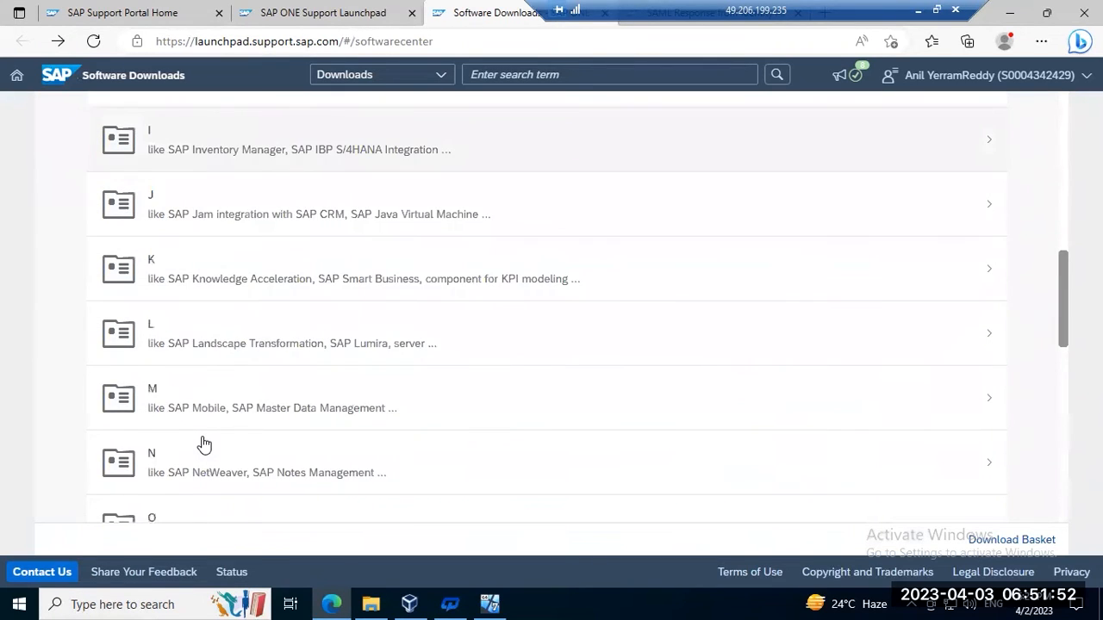
{"action": "scroll", "coordinate": [203, 444], "scroll_direction": "down", "scroll_amount": 3}
{"action": "scroll", "coordinate": [200, 443], "scroll_direction": "down", "scroll_amount": 4}
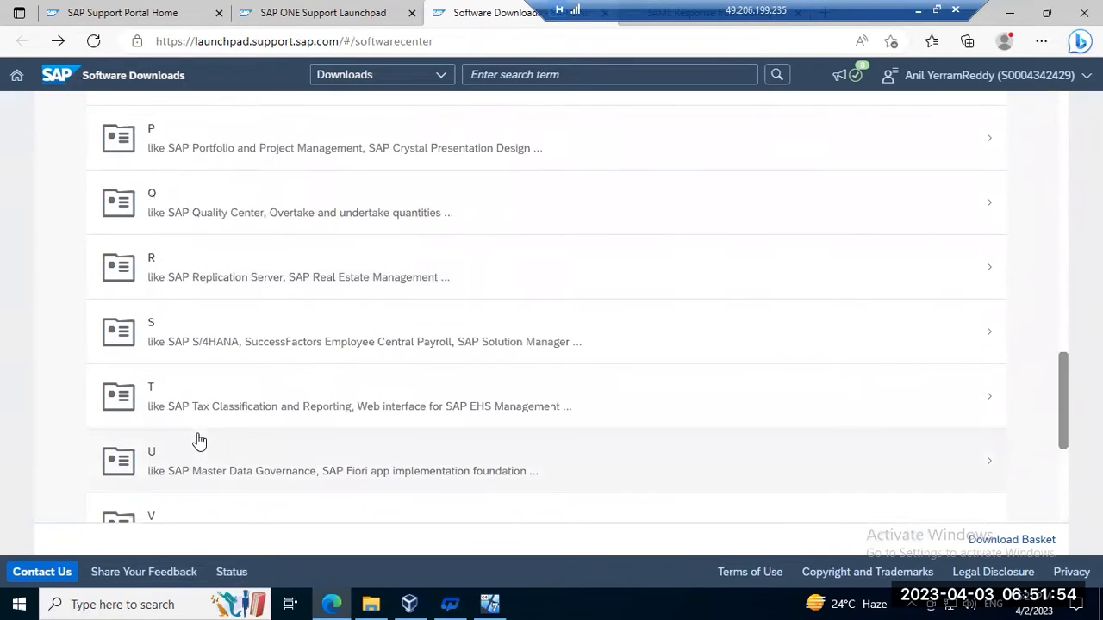
{"action": "left_click", "coordinate": [186, 328]}
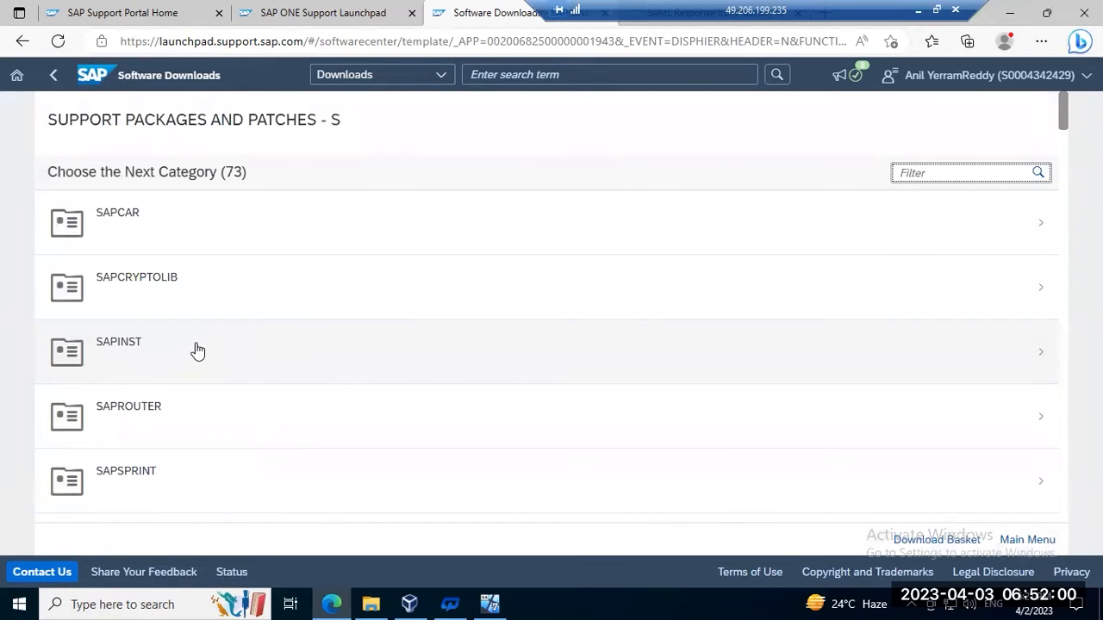
{"action": "scroll", "coordinate": [207, 443], "scroll_direction": "down", "scroll_amount": 5}
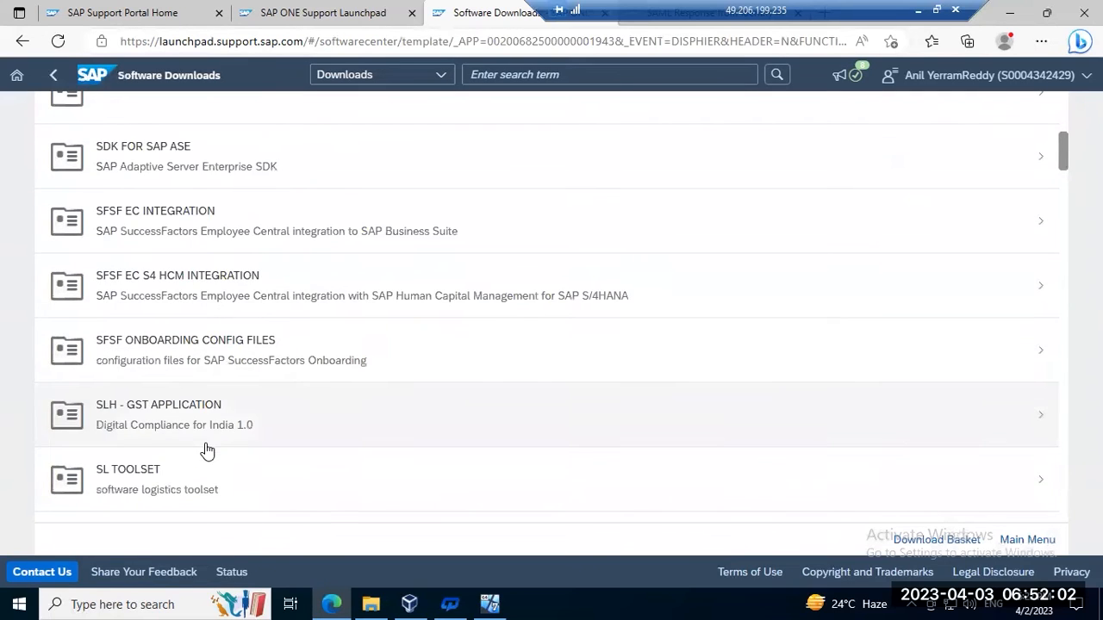
{"action": "scroll", "coordinate": [206, 451], "scroll_direction": "down", "scroll_amount": 3}
Step: Open SL TOOLSET 1.0 > SPAM UPDATE 750 support packages, showing 14 versions up to 750/0084
{"action": "left_click", "coordinate": [167, 294]}
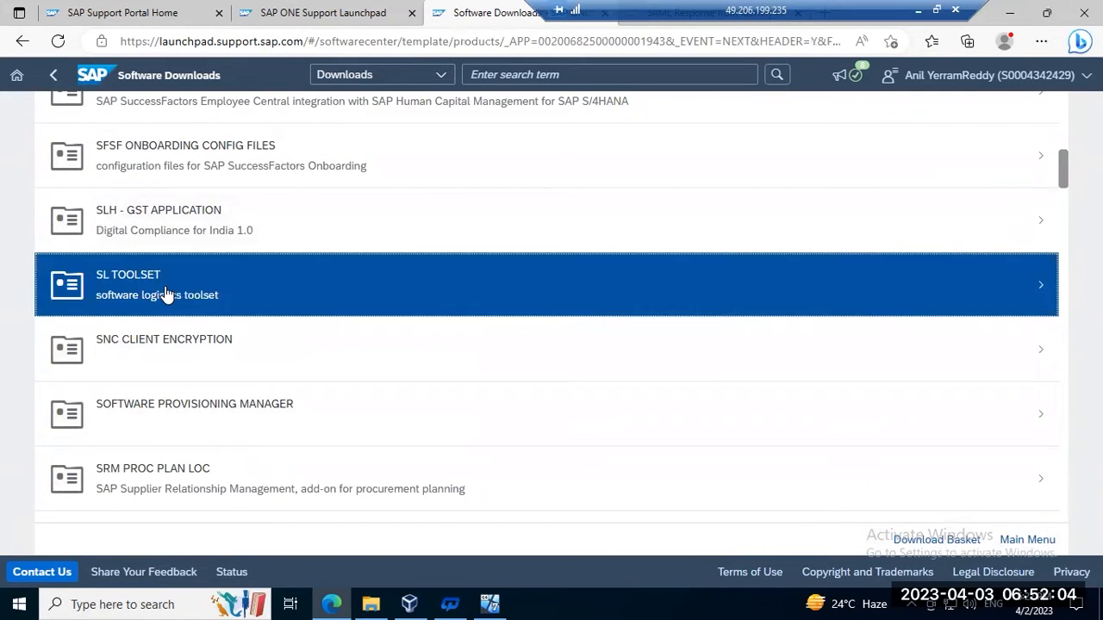
{"action": "left_click", "coordinate": [177, 252]}
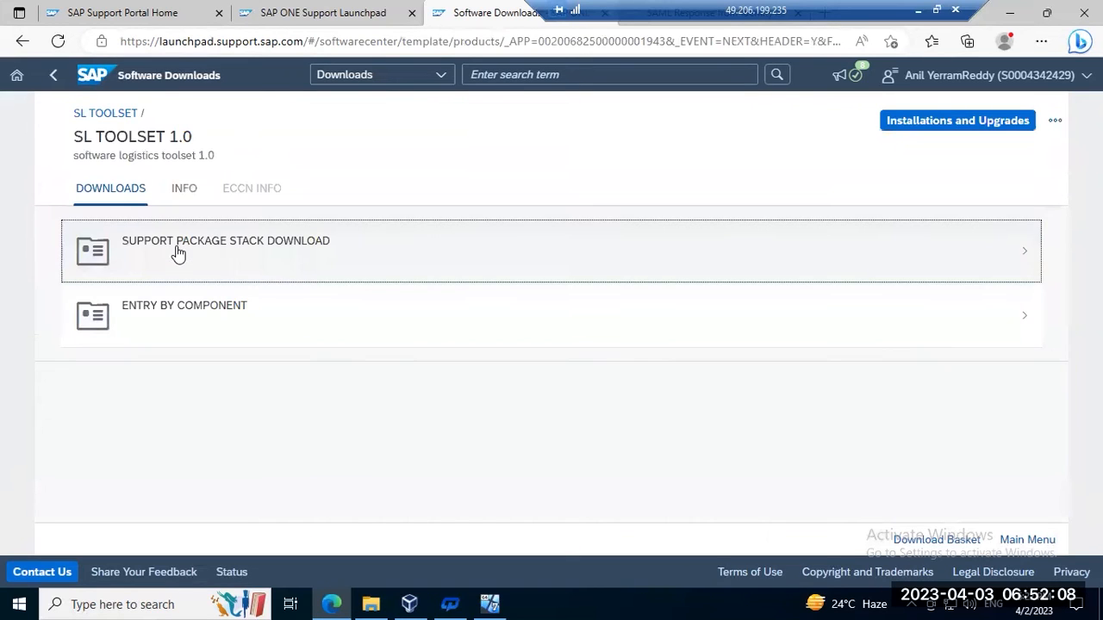
{"action": "left_click", "coordinate": [214, 316]}
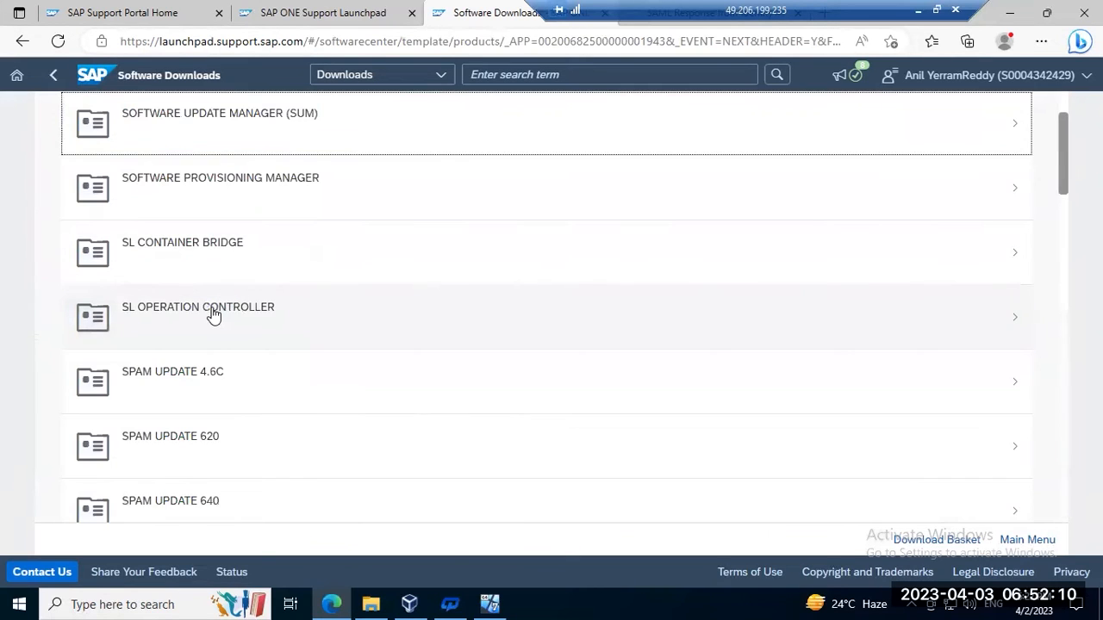
{"action": "scroll", "coordinate": [191, 433], "scroll_direction": "down", "scroll_amount": 5}
{"action": "scroll", "coordinate": [196, 443], "scroll_direction": "down", "scroll_amount": 4}
{"action": "left_click", "coordinate": [180, 444]}
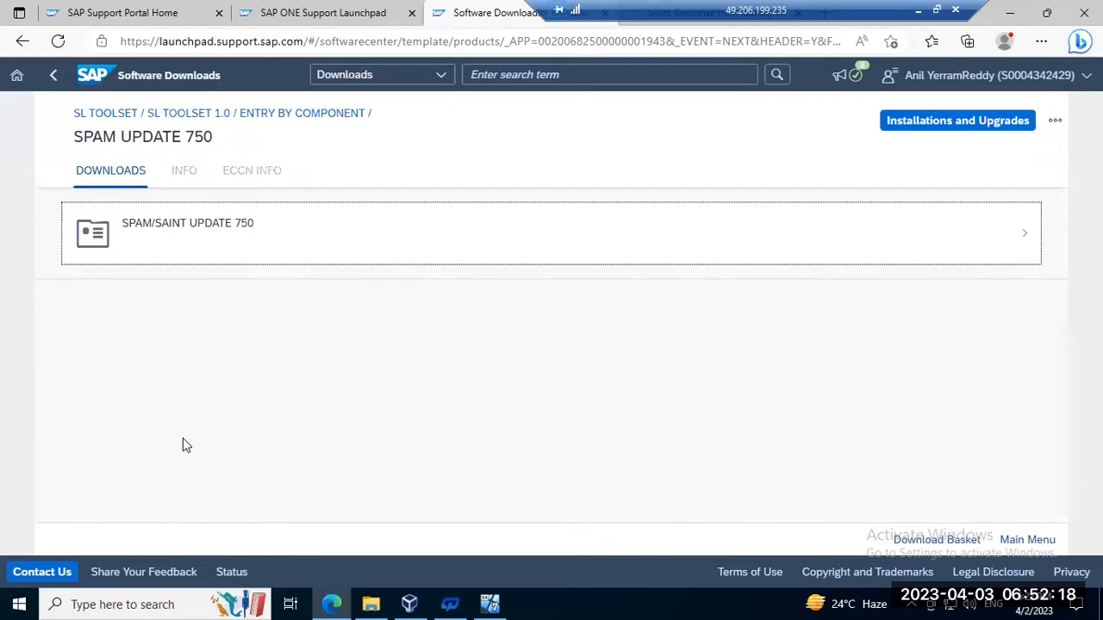
{"action": "left_click", "coordinate": [195, 253]}
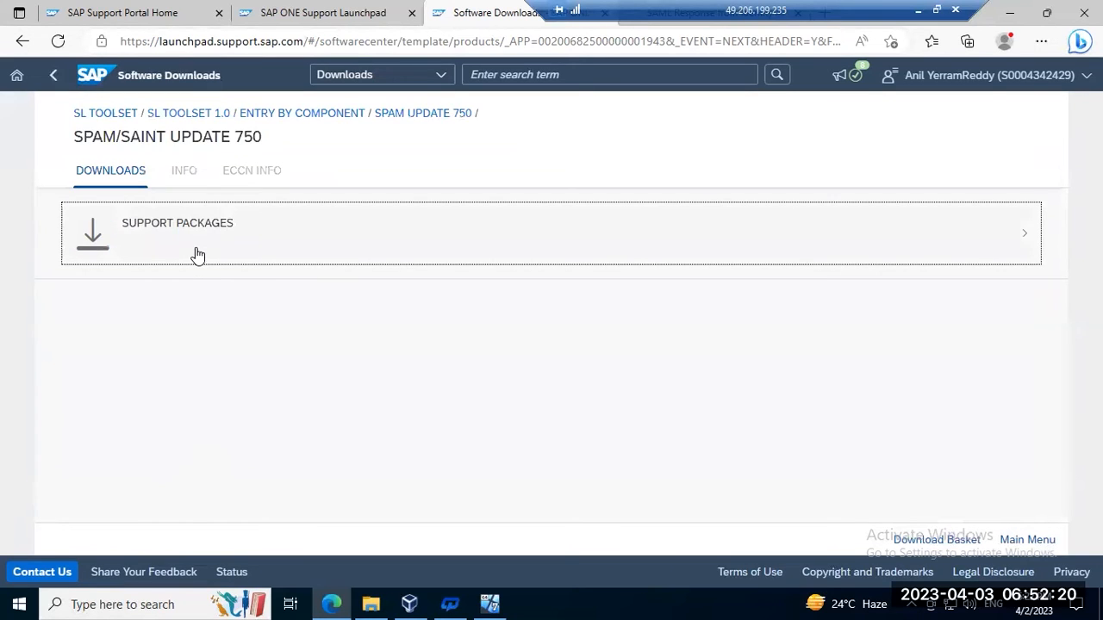
{"action": "left_click", "coordinate": [197, 254]}
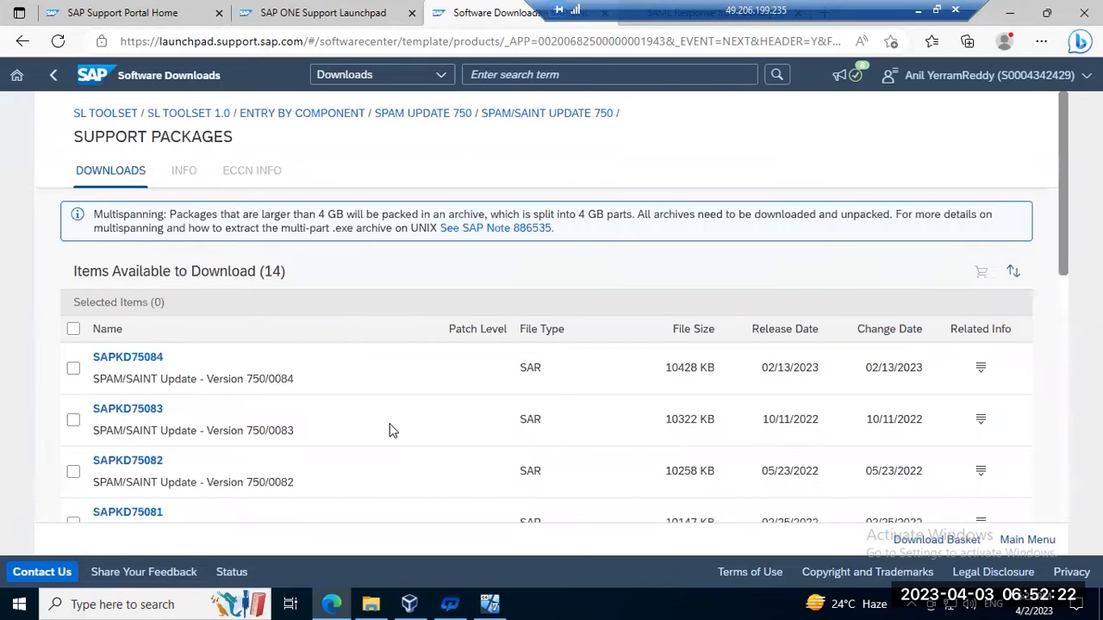
{"action": "scroll", "coordinate": [259, 462], "scroll_direction": "down", "scroll_amount": 7}
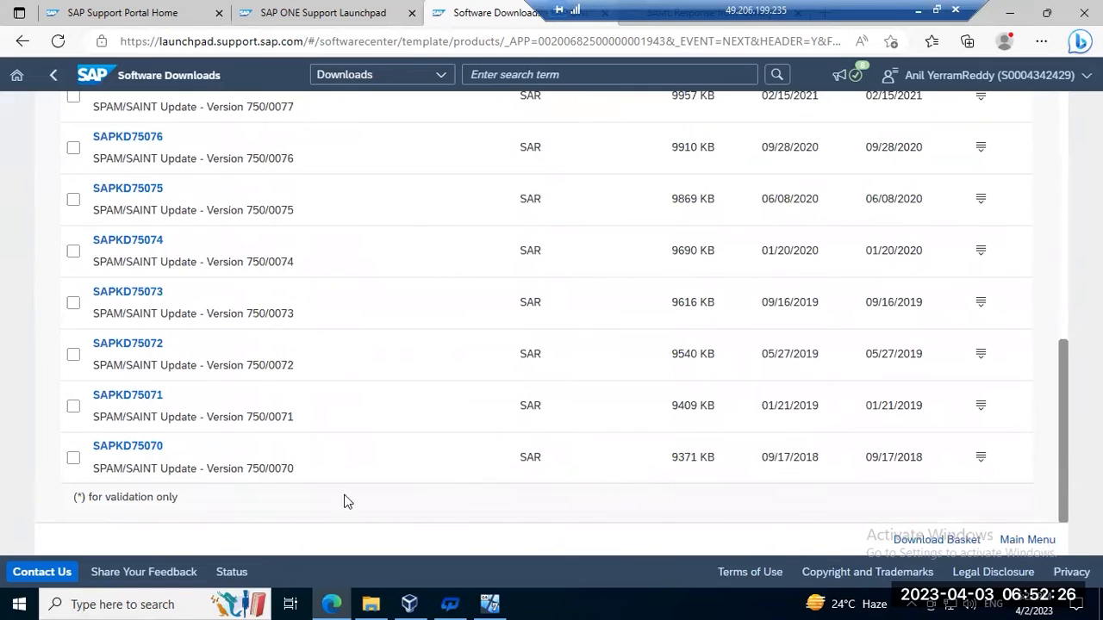
{"action": "left_click", "coordinate": [920, 9]}
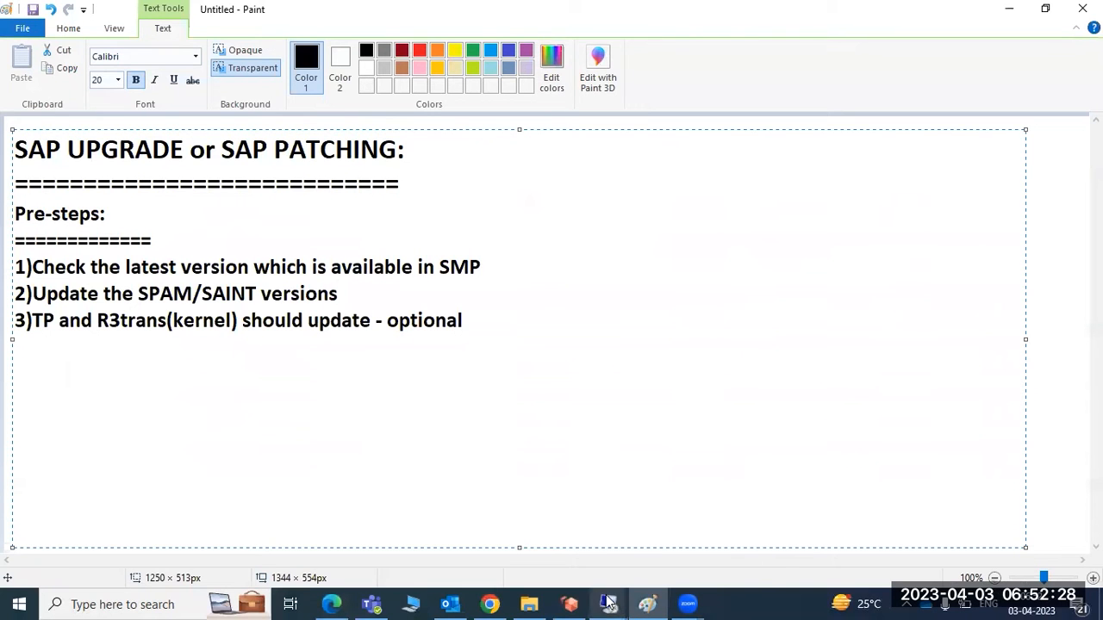
{"action": "mouse_move", "coordinate": [609, 603]}
{"action": "left_click", "coordinate": [565, 527]}
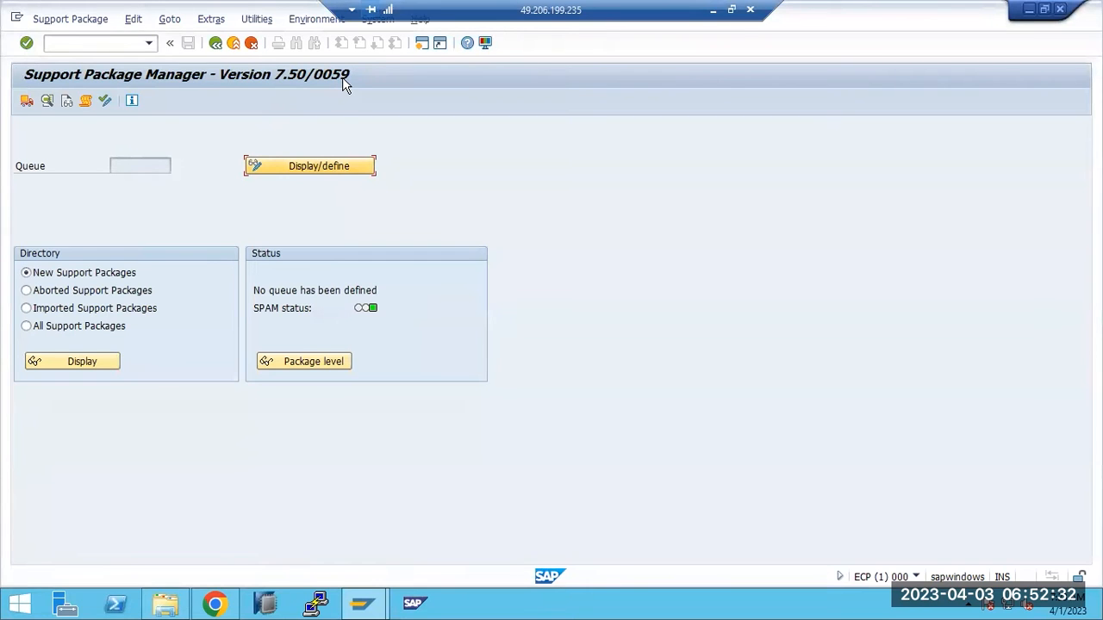
{"action": "left_click", "coordinate": [713, 10]}
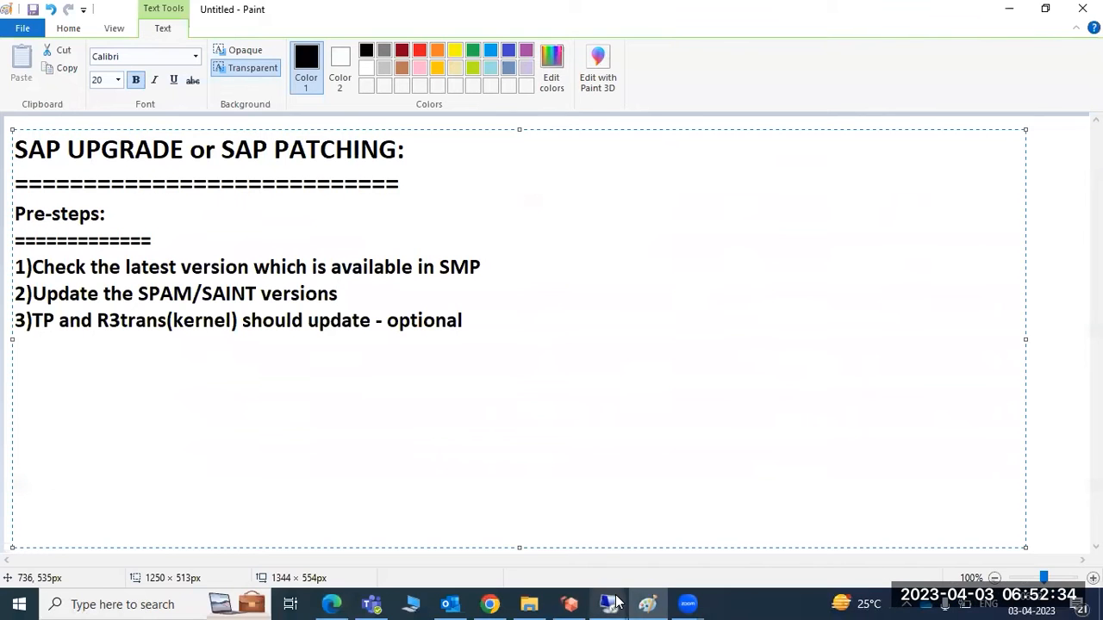
{"action": "mouse_move", "coordinate": [644, 603]}
{"action": "left_click", "coordinate": [523, 477]}
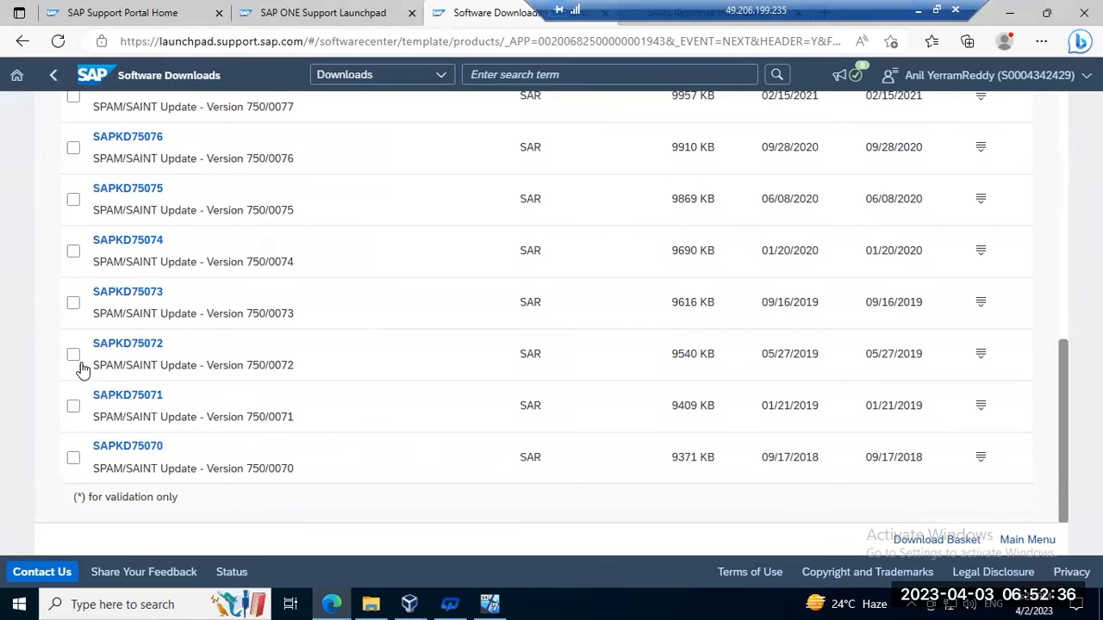
Step: Download SPAM/SAINT update SAPKD75070 and save it as KD75070.SAR in the Downloads folder
{"action": "scroll", "coordinate": [82, 366], "scroll_direction": "up", "scroll_amount": 6}
{"action": "scroll", "coordinate": [171, 417], "scroll_direction": "down", "scroll_amount": 3}
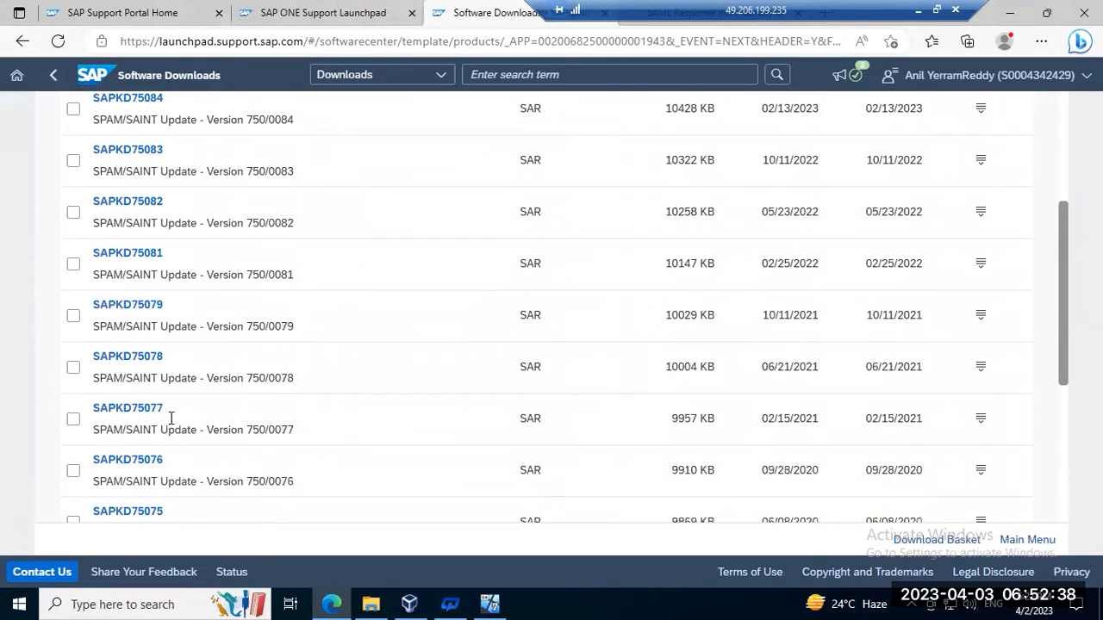
{"action": "scroll", "coordinate": [170, 418], "scroll_direction": "down", "scroll_amount": 4}
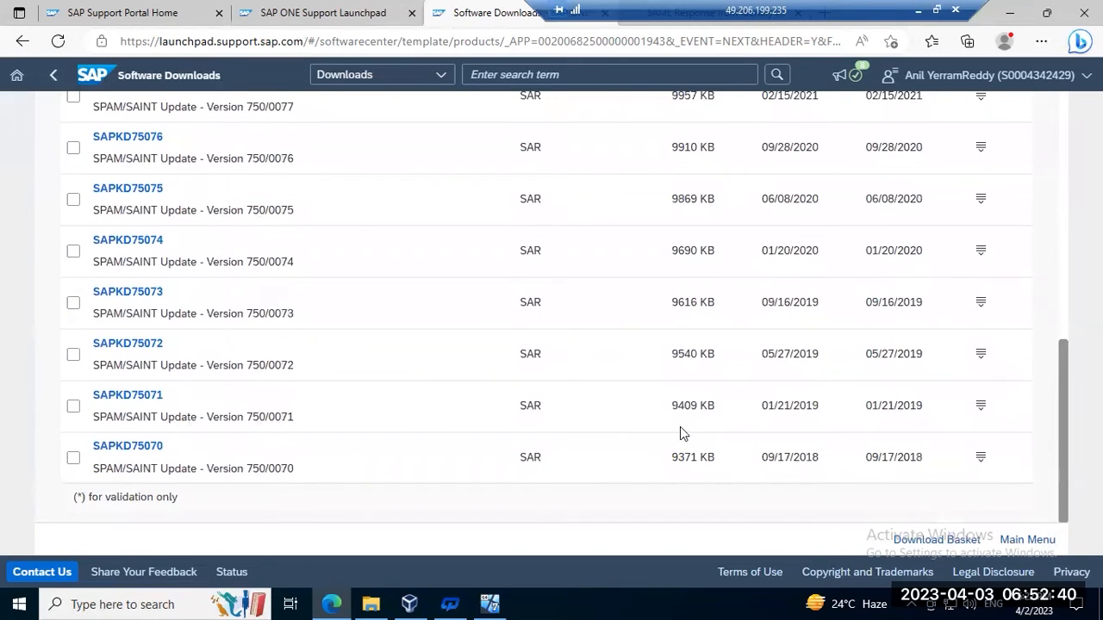
{"action": "scroll", "coordinate": [870, 474], "scroll_direction": "up", "scroll_amount": 3}
{"action": "scroll", "coordinate": [603, 465], "scroll_direction": "down", "scroll_amount": 1}
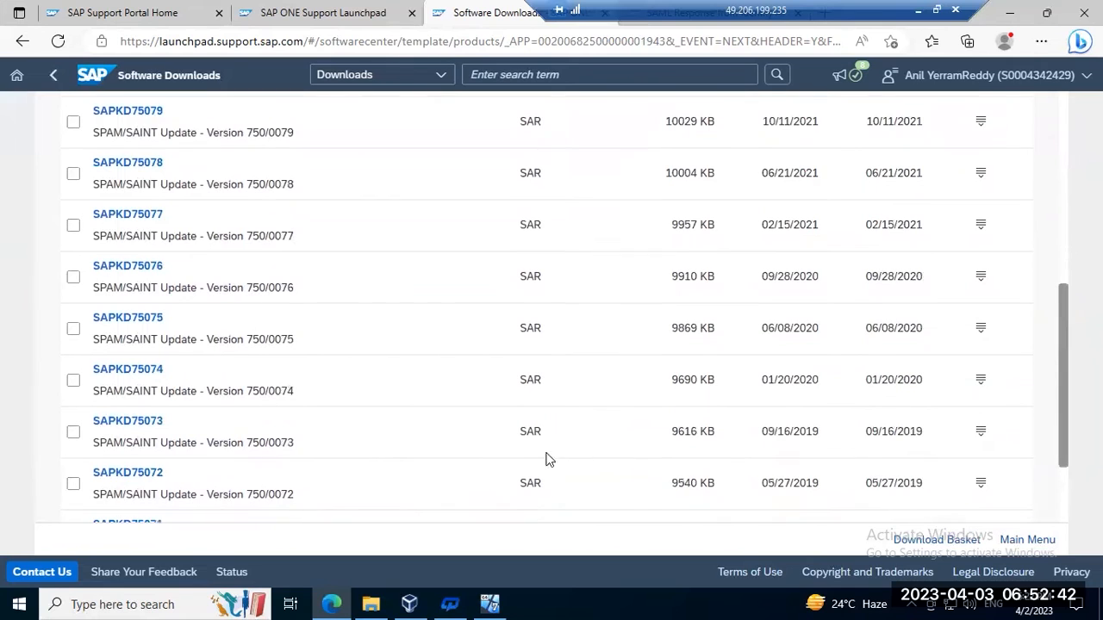
{"action": "scroll", "coordinate": [160, 446], "scroll_direction": "up", "scroll_amount": 6}
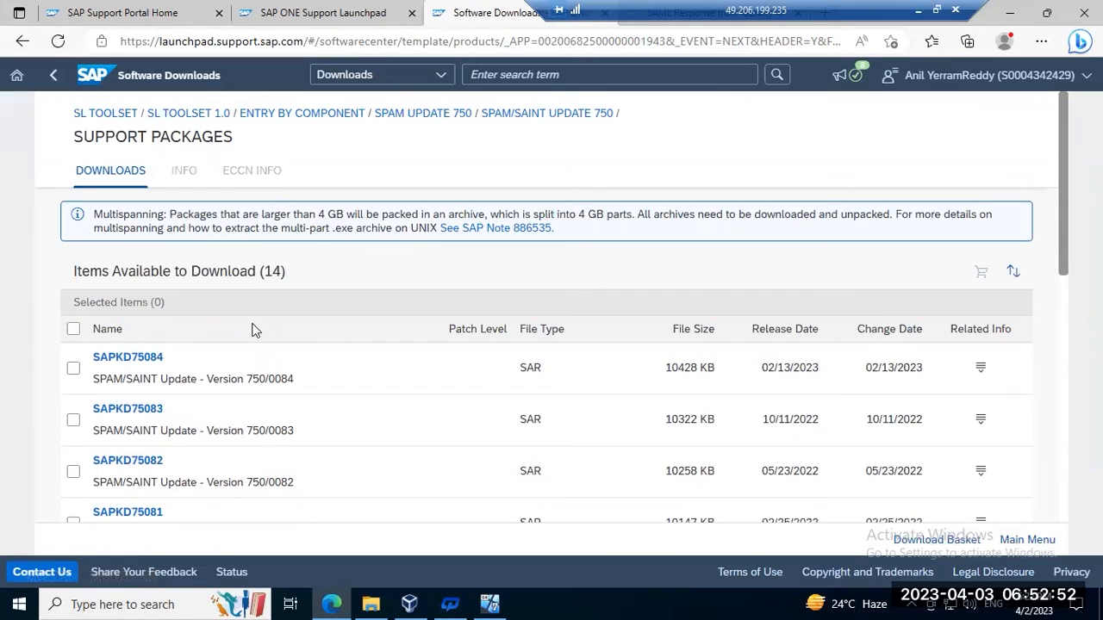
{"action": "scroll", "coordinate": [397, 391], "scroll_direction": "down", "scroll_amount": 7}
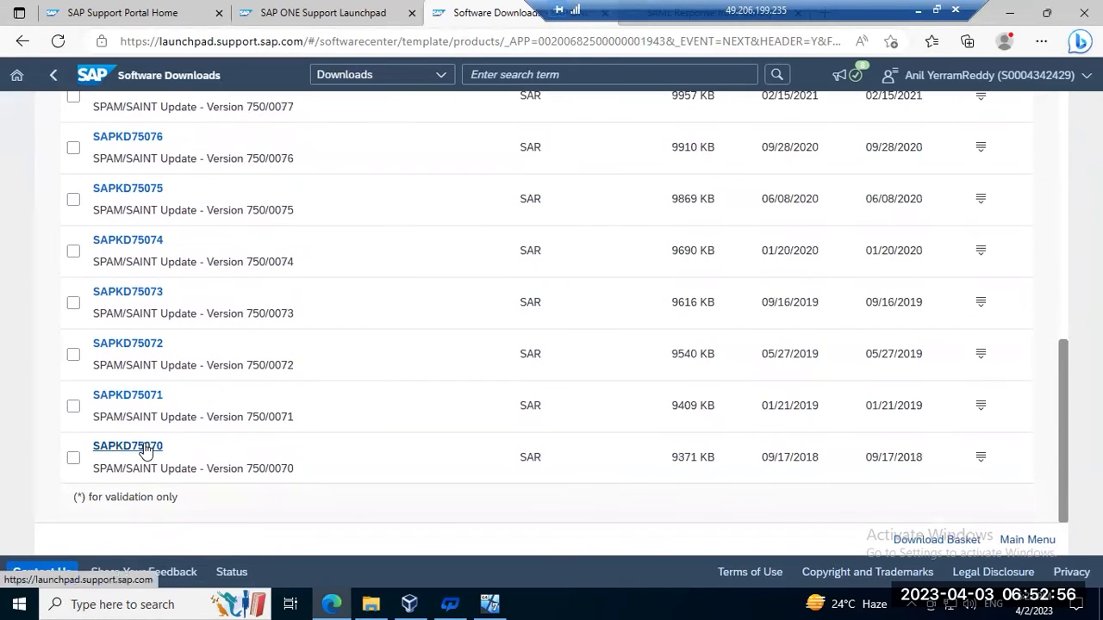
{"action": "left_click", "coordinate": [147, 446]}
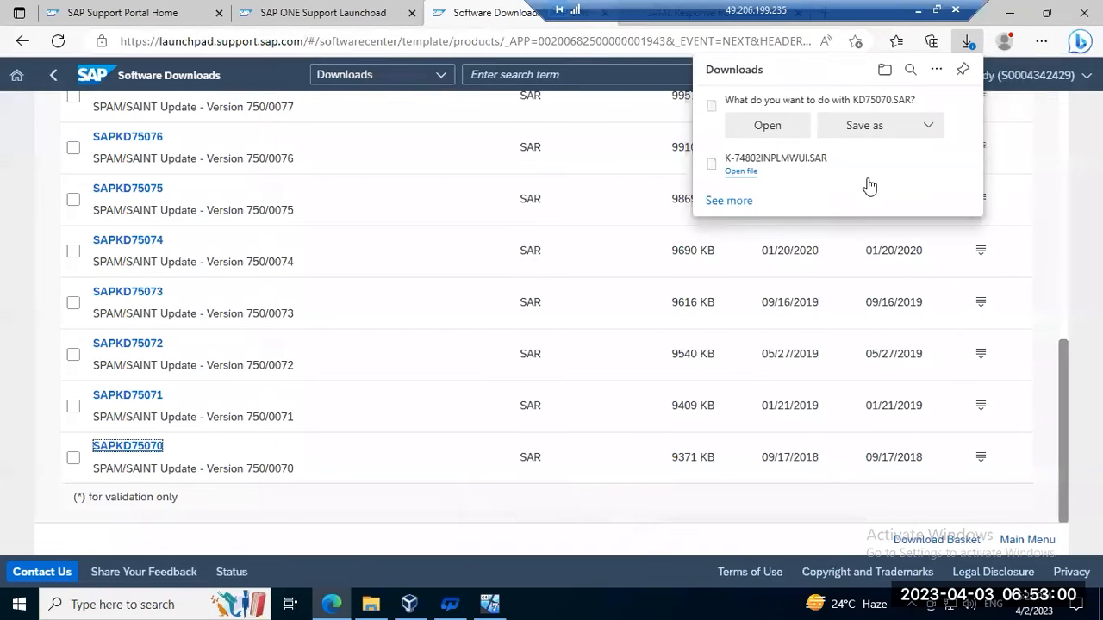
{"action": "left_click", "coordinate": [876, 128]}
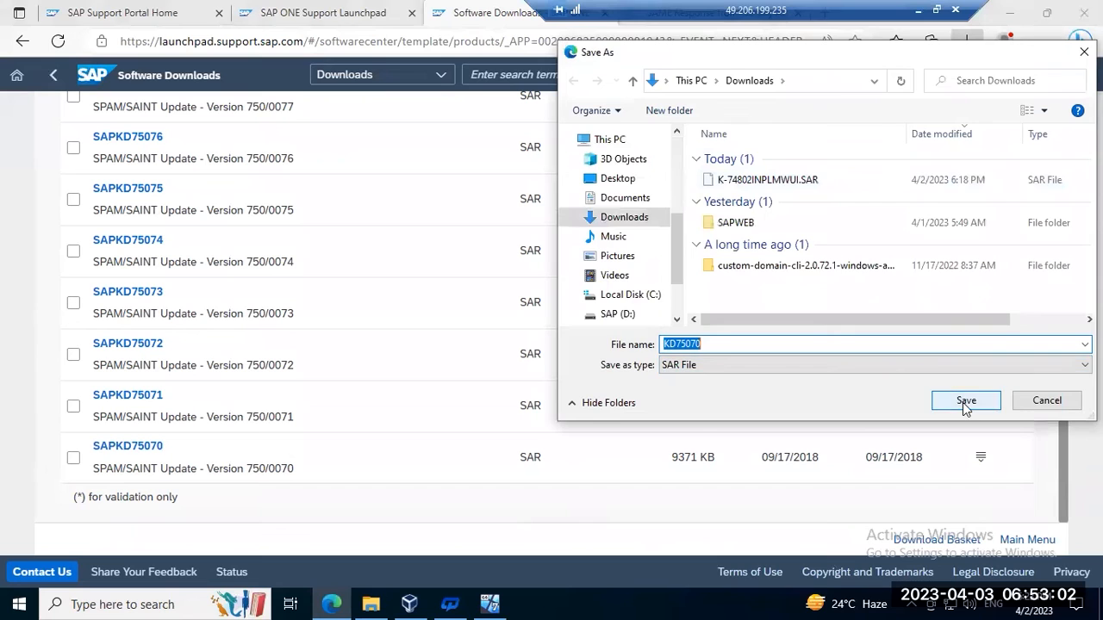
{"action": "left_click", "coordinate": [952, 402]}
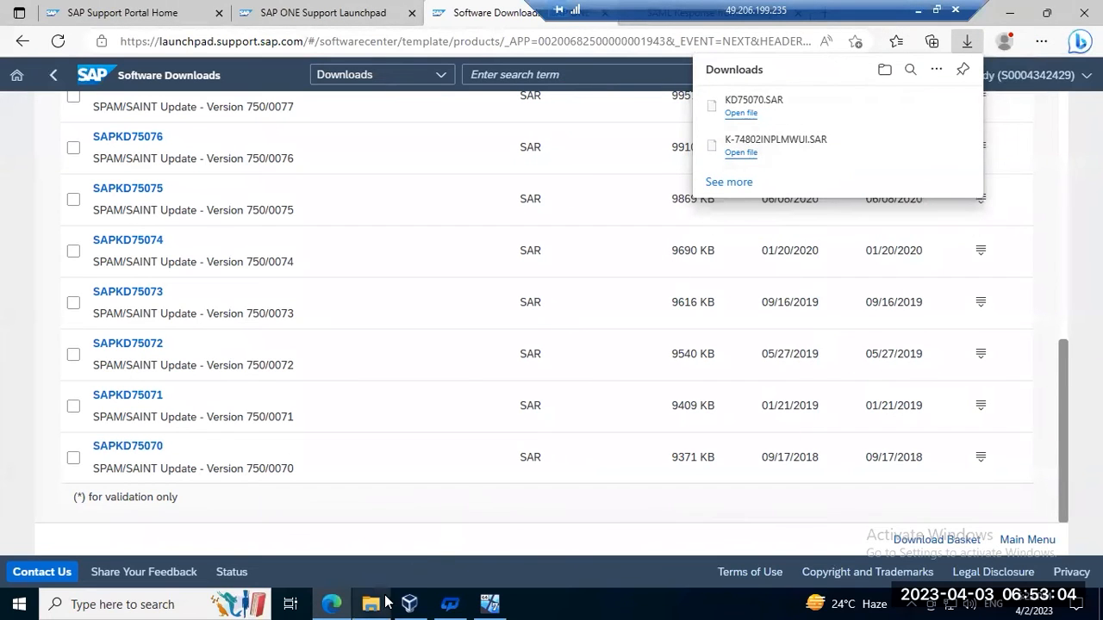
{"action": "left_click", "coordinate": [369, 603]}
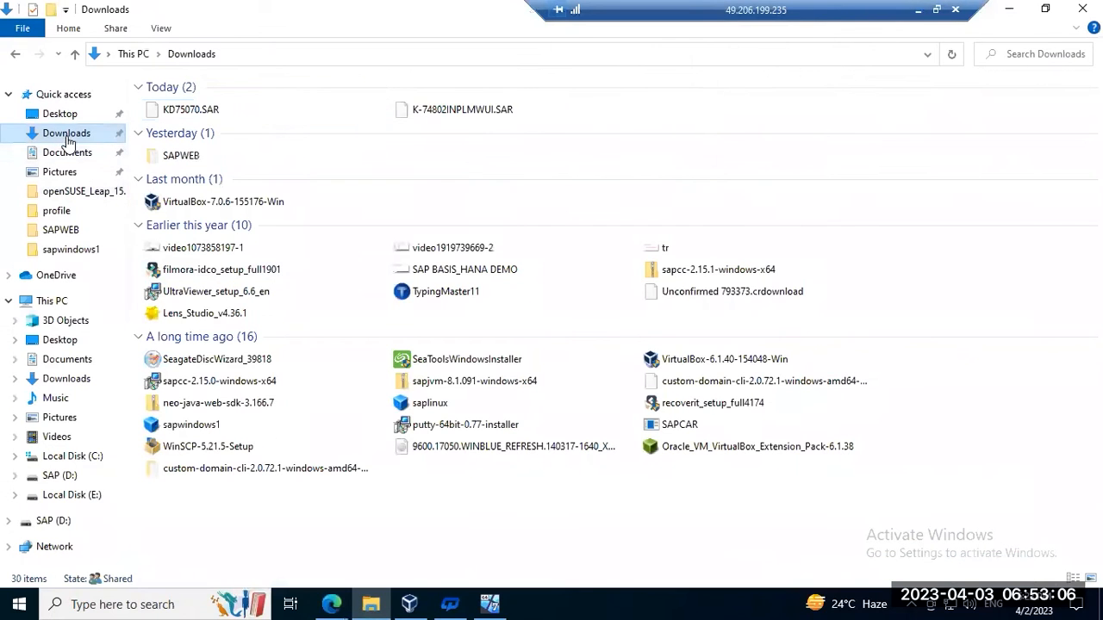
Step: Copy KD75070.SAR from the local Downloads folder into the SAP server's Downloads folder
{"action": "left_click", "coordinate": [193, 115]}
{"action": "right_click", "coordinate": [193, 115]}
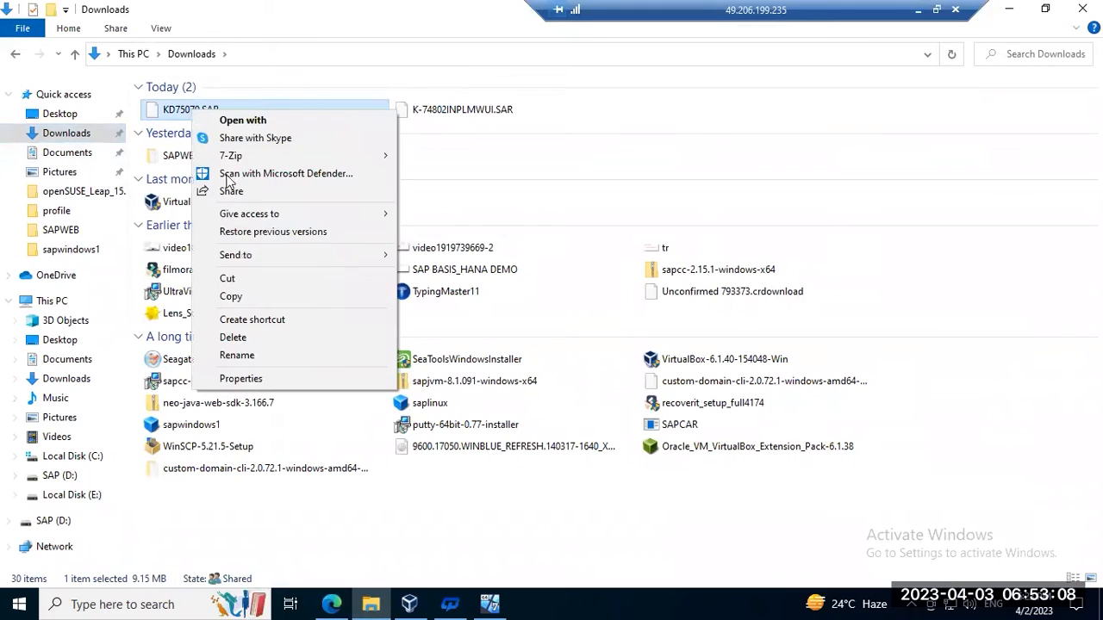
{"action": "left_click", "coordinate": [248, 297]}
{"action": "left_click", "coordinate": [918, 10]}
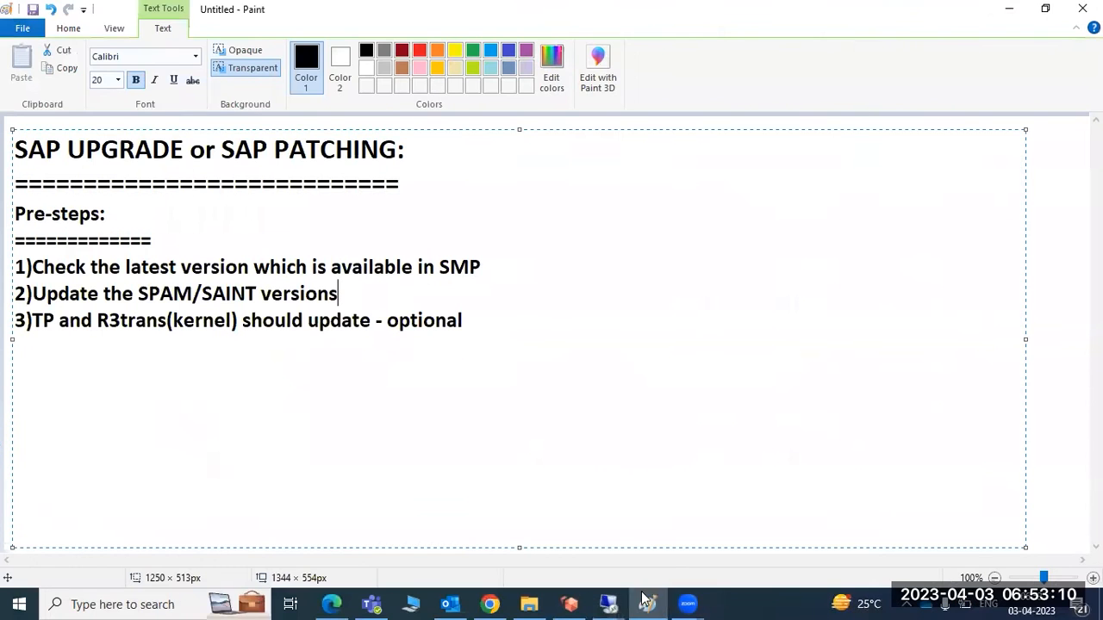
{"action": "mouse_move", "coordinate": [611, 603]}
{"action": "left_click", "coordinate": [519, 534]}
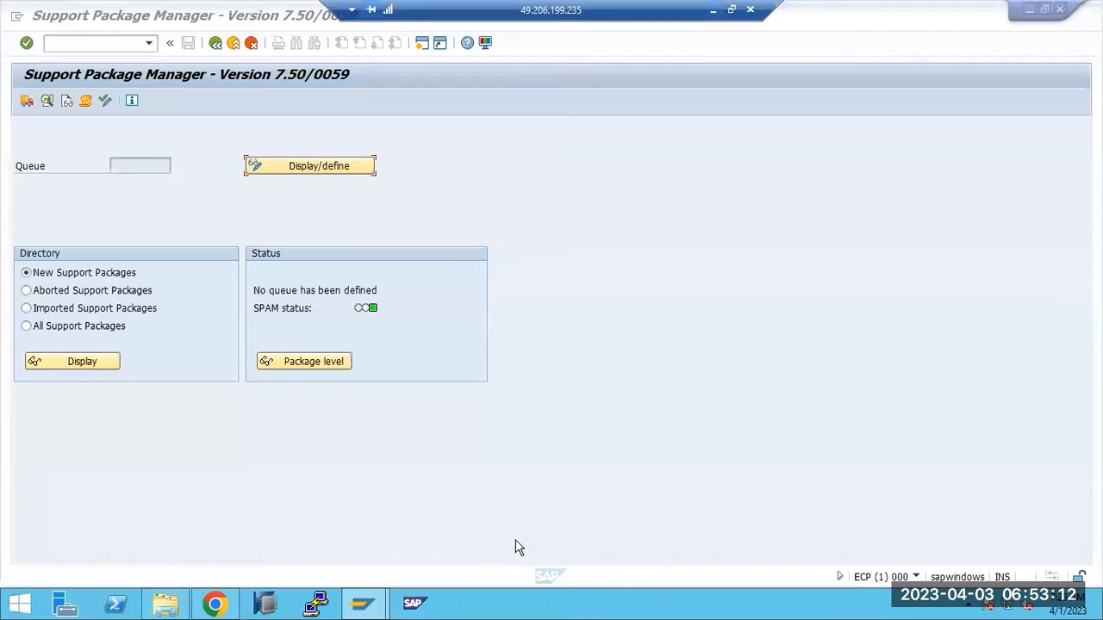
{"action": "left_click", "coordinate": [161, 606]}
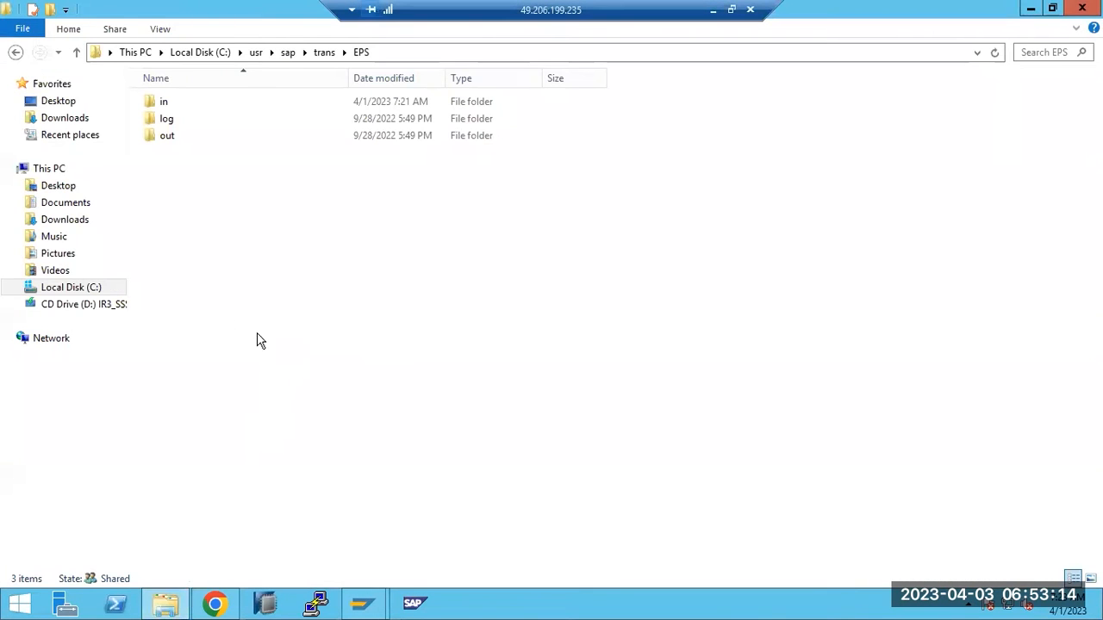
{"action": "left_click", "coordinate": [65, 120]}
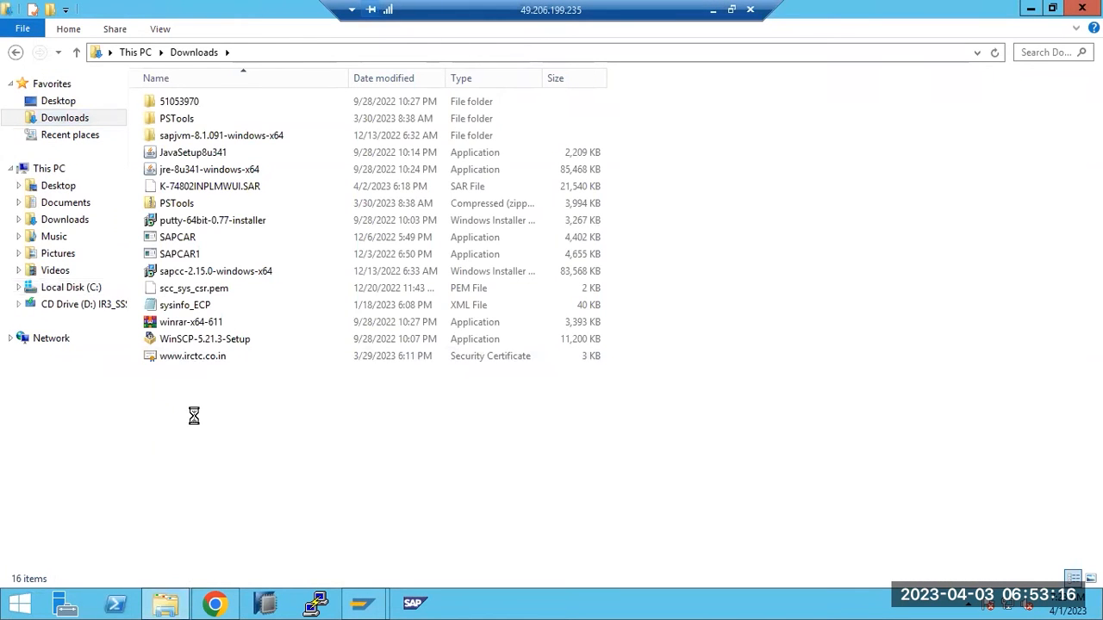
{"action": "key", "text": "ctrl+v"}
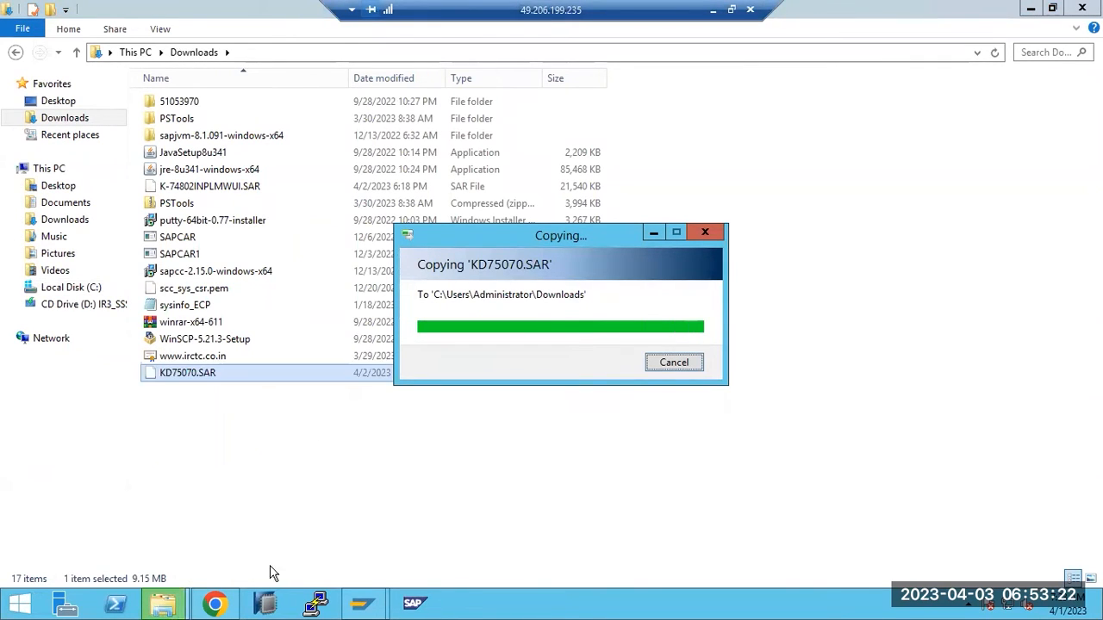
{"action": "mouse_move", "coordinate": [361, 604]}
{"action": "left_click", "coordinate": [395, 560]}
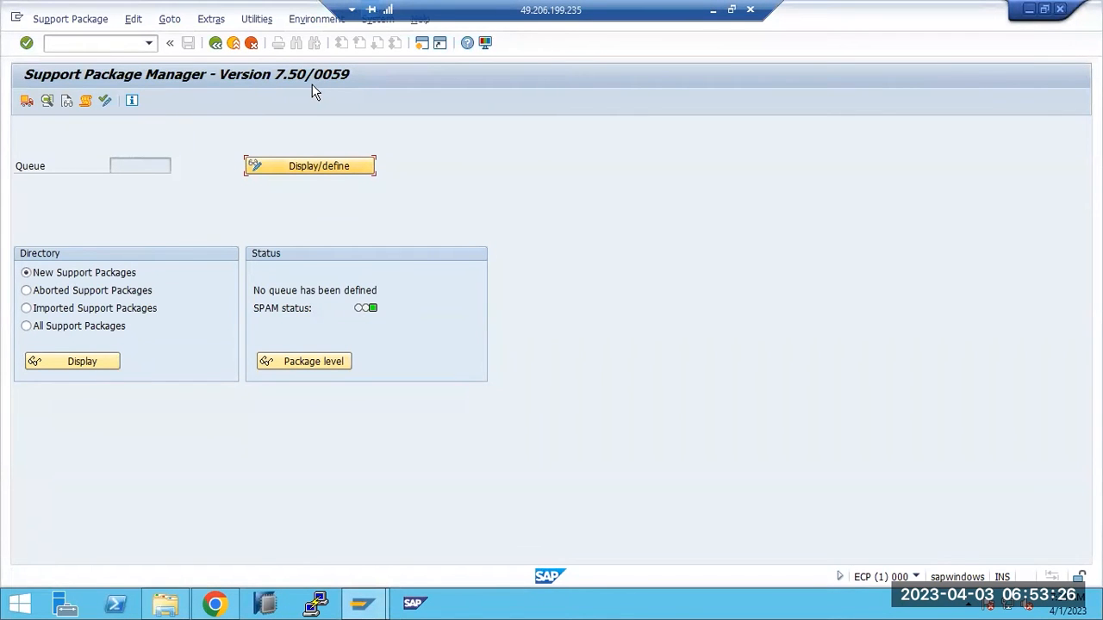
Step: Save the SPAM import settings with 10 parallel processes per R3trans, confirming them twice
{"action": "left_click", "coordinate": [211, 19]}
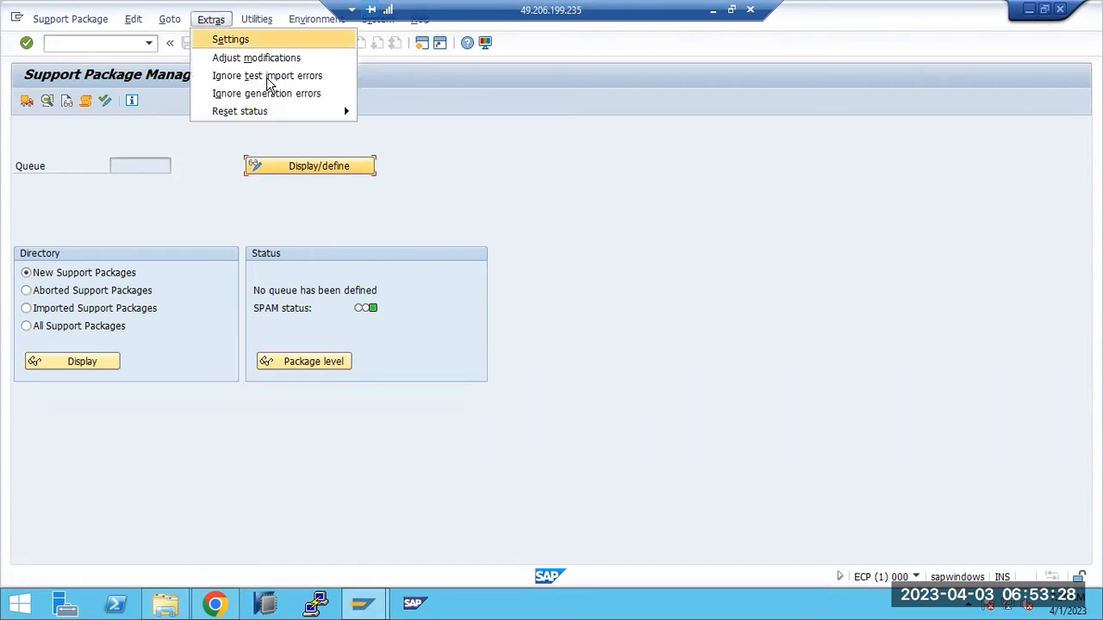
{"action": "left_click", "coordinate": [231, 39]}
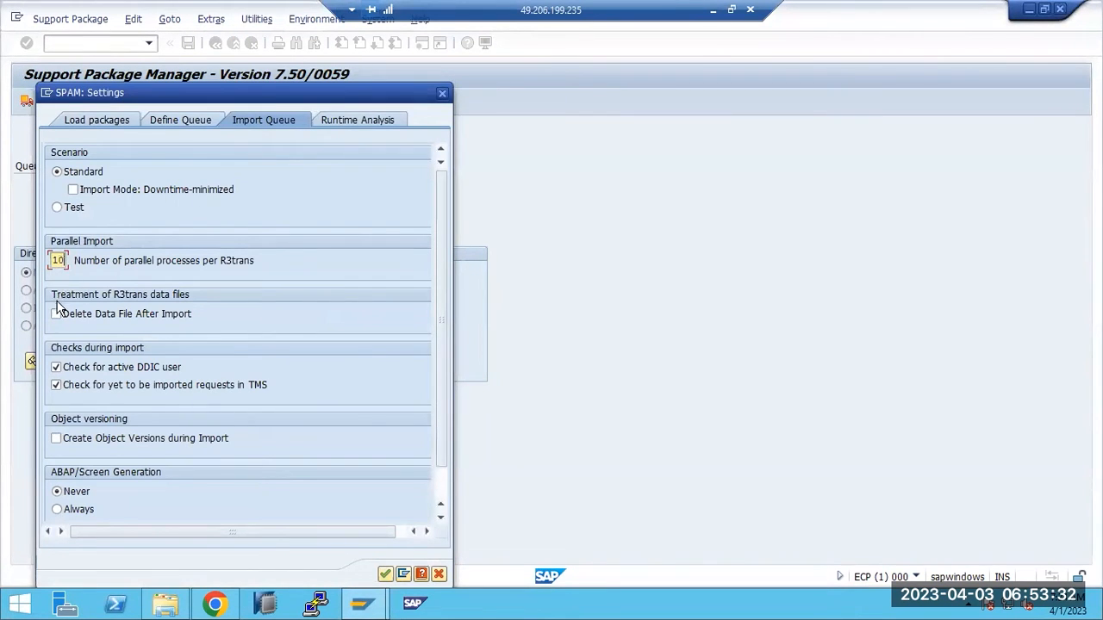
{"action": "left_click", "coordinate": [385, 575]}
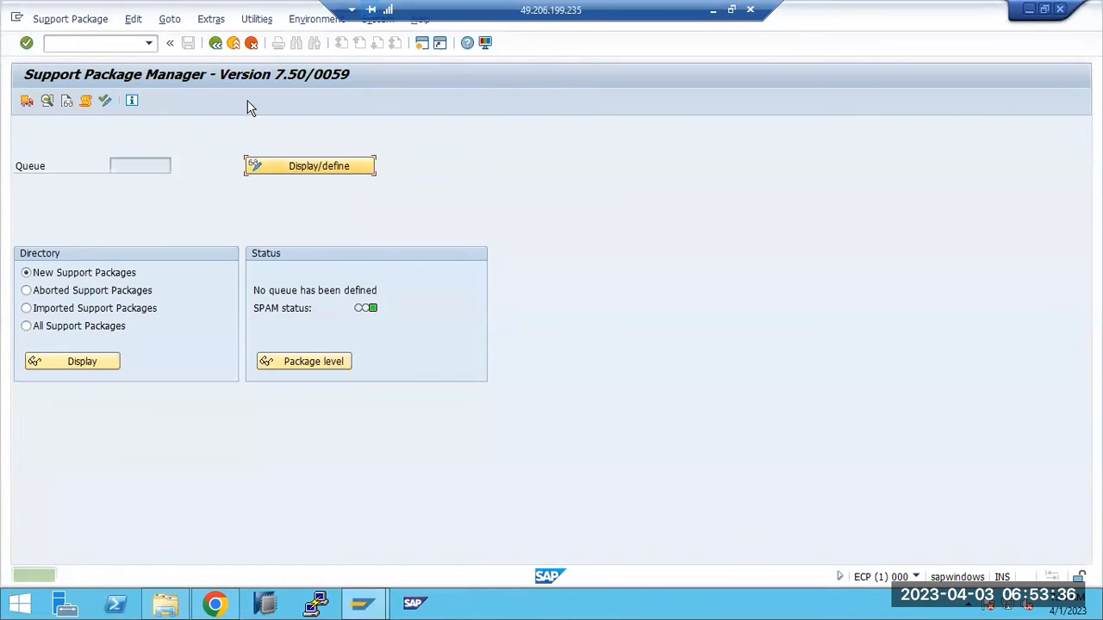
{"action": "left_click", "coordinate": [257, 19]}
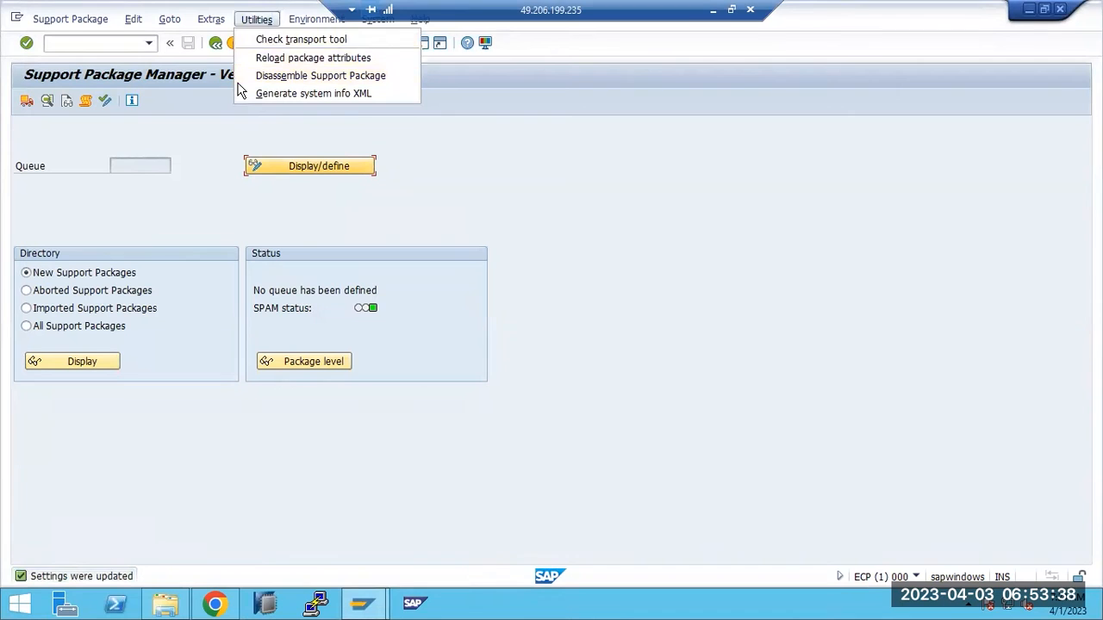
{"action": "mouse_move", "coordinate": [211, 19]}
{"action": "left_click", "coordinate": [230, 40]}
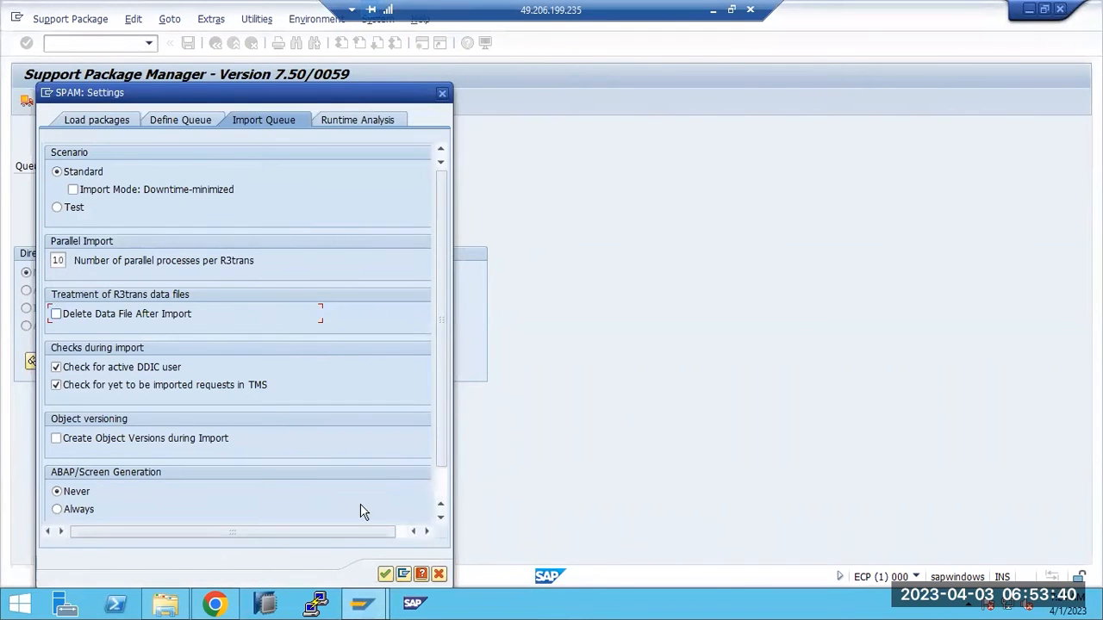
{"action": "left_click", "coordinate": [386, 574]}
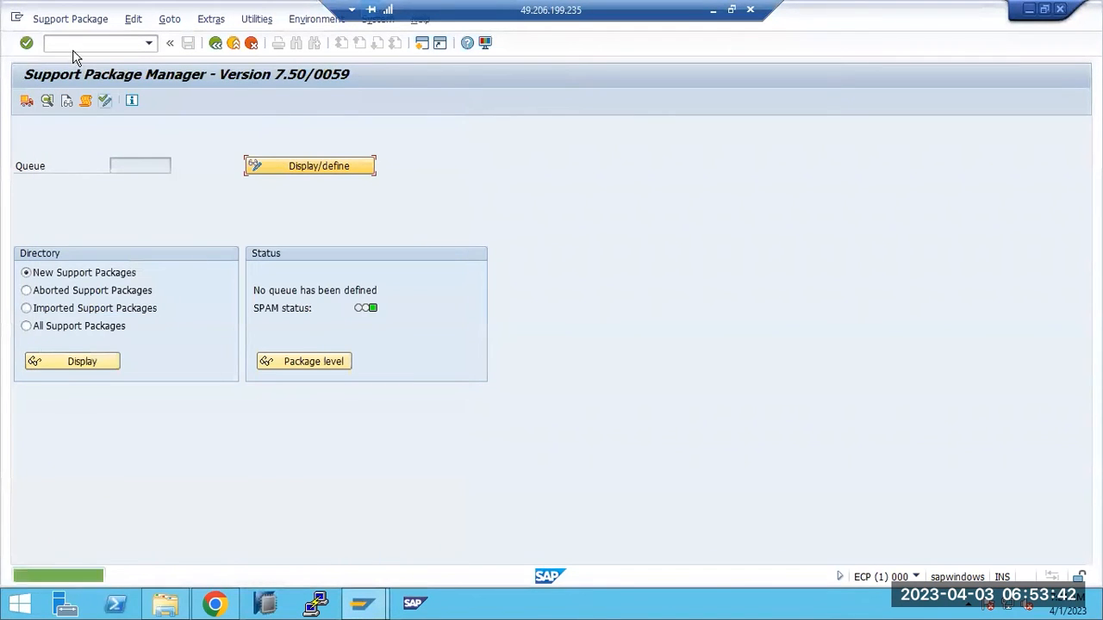
Step: Attempt a SPAM/SAINT update import and dismiss the no-update-found message
{"action": "left_click", "coordinate": [66, 21]}
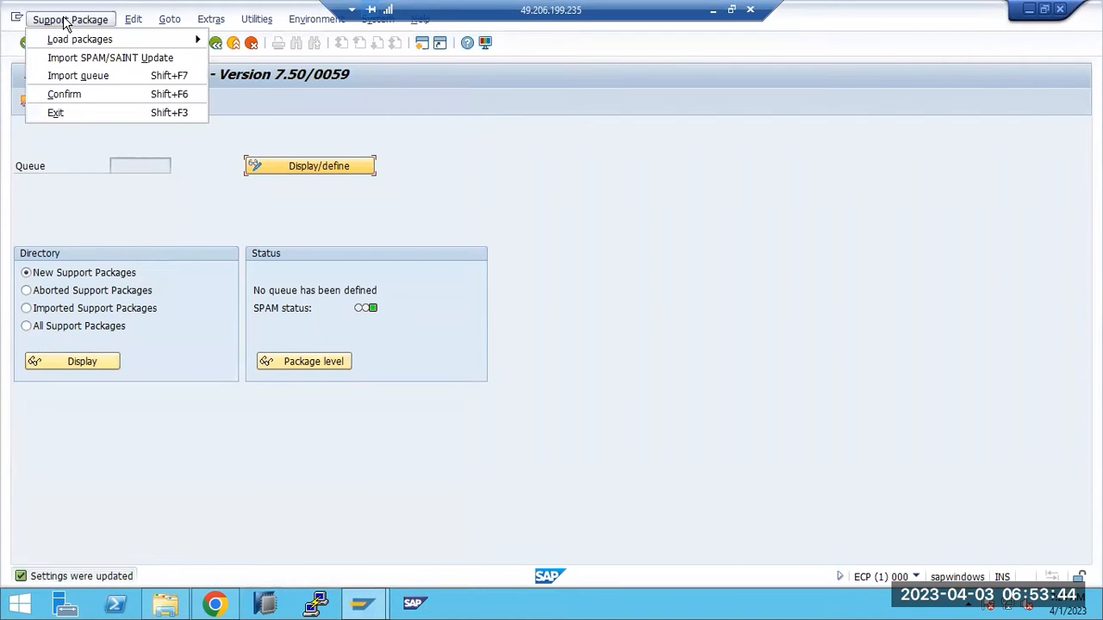
{"action": "left_click", "coordinate": [86, 58]}
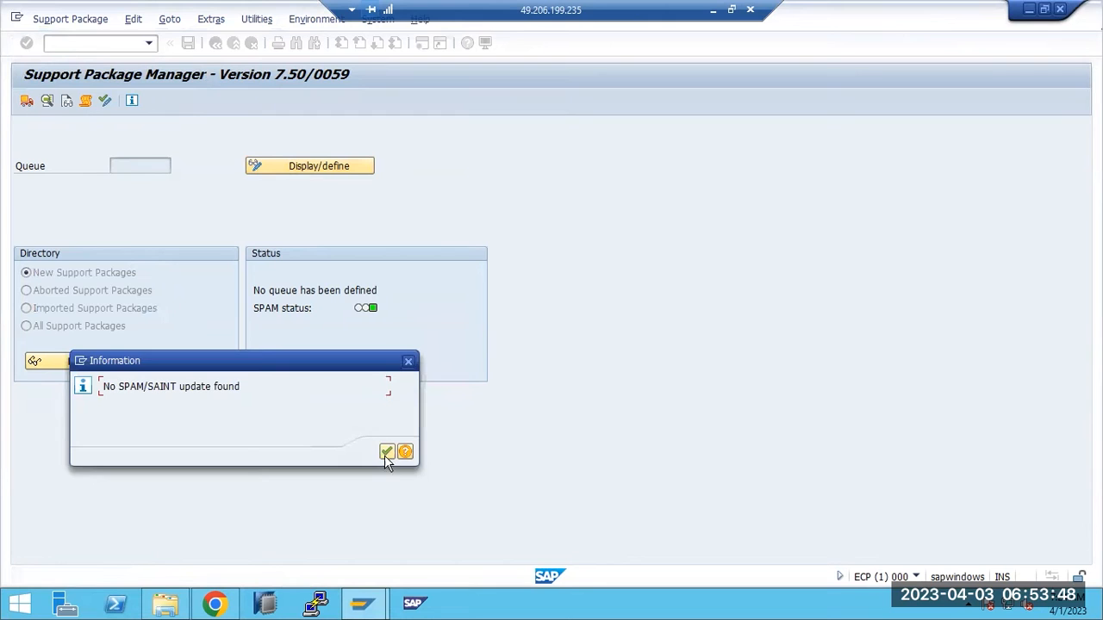
{"action": "left_click", "coordinate": [387, 453]}
Step: Upload KD75070.SAR from the front end, decompress it, and start the SPAM/SAINT update import
{"action": "left_click", "coordinate": [75, 19]}
{"action": "mouse_move", "coordinate": [129, 39]}
{"action": "left_click", "coordinate": [259, 39]}
{"action": "double_click", "coordinate": [204, 145]}
{"action": "left_click", "coordinate": [361, 332]}
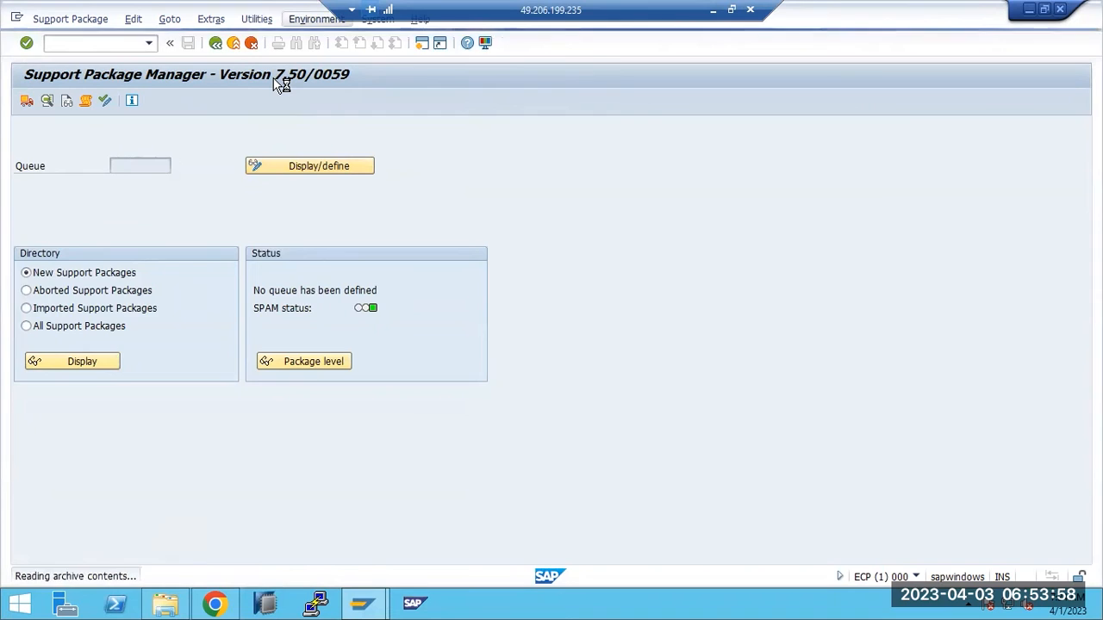
{"action": "left_click", "coordinate": [198, 454]}
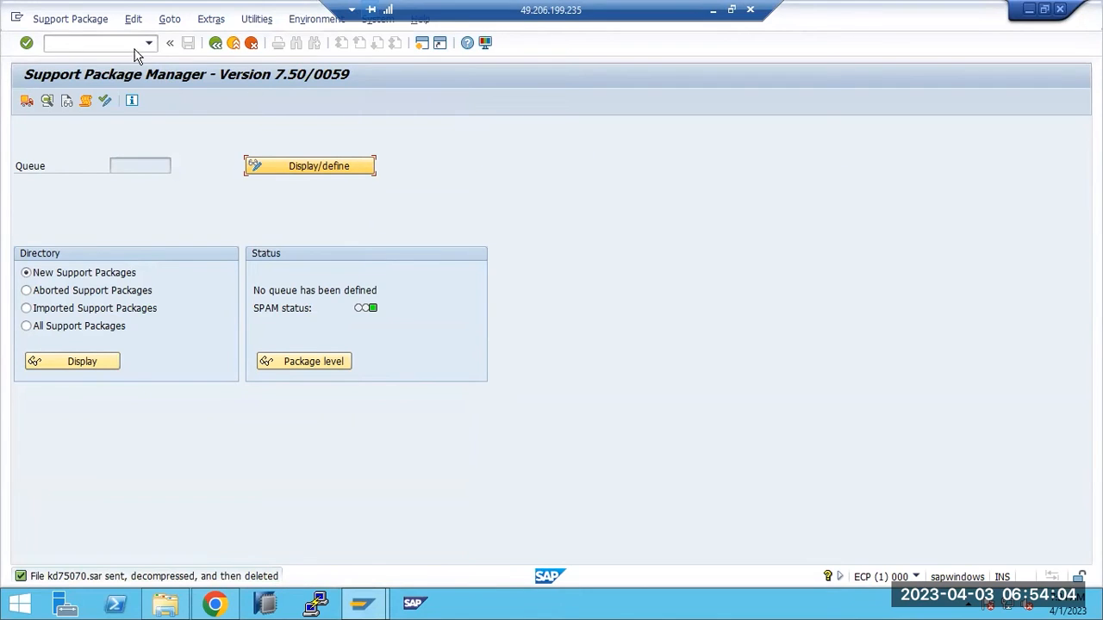
{"action": "left_click", "coordinate": [75, 19]}
{"action": "left_click", "coordinate": [93, 60]}
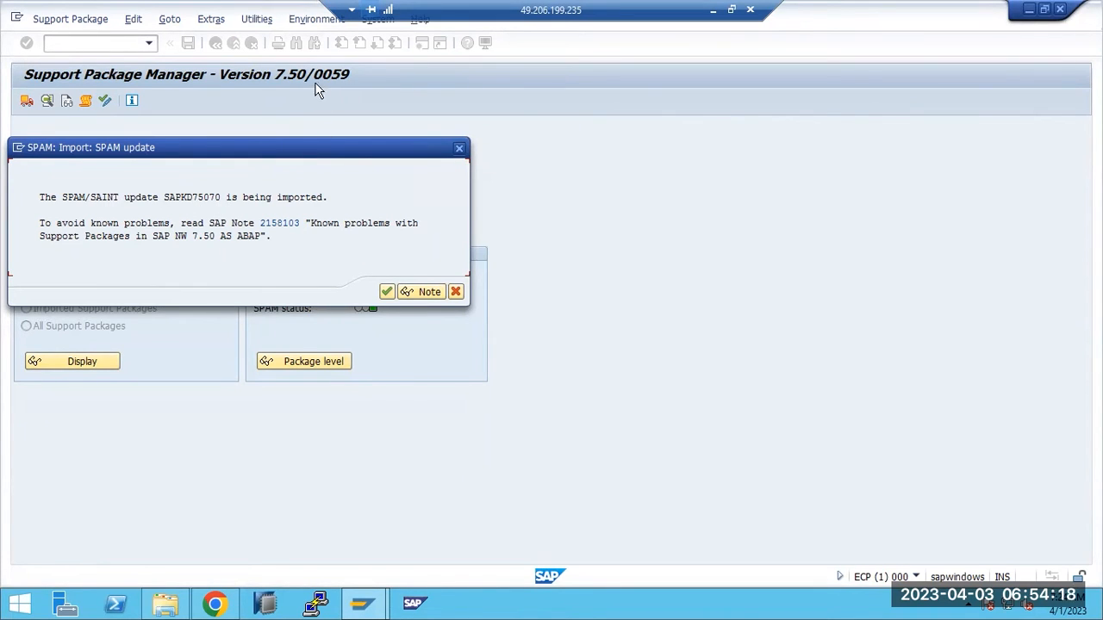
Step: Confirm importing SPAM/SAINT update SAPKD75070
{"action": "left_click", "coordinate": [387, 292]}
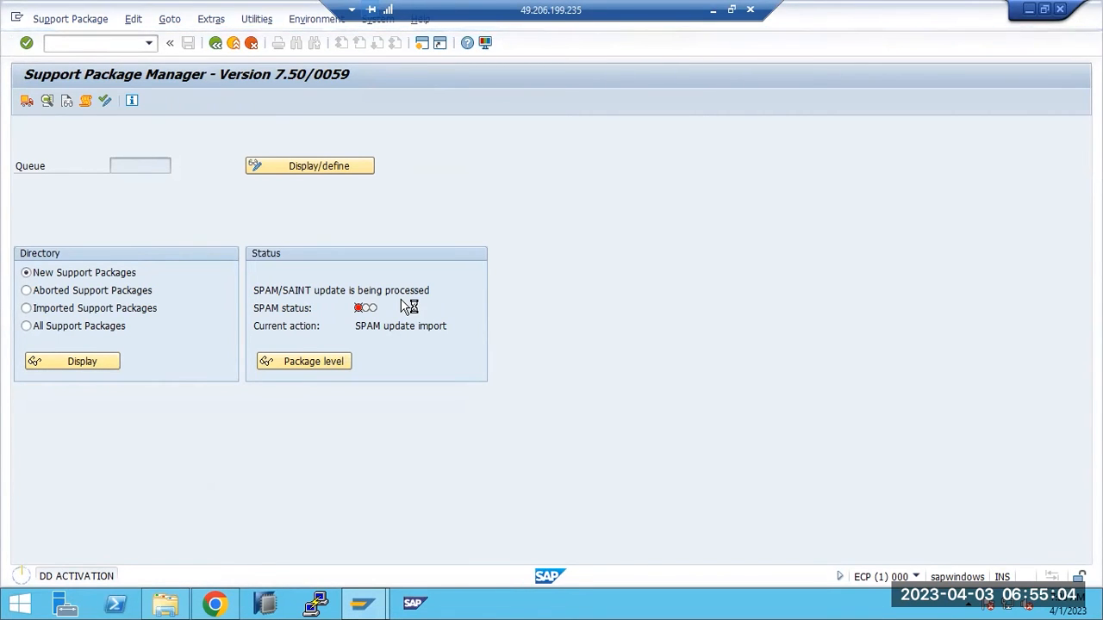
Step: Highlight and then deselect the 'Update the SPAM/SAINT versions' step in the Paint notes
{"action": "left_click", "coordinate": [713, 10]}
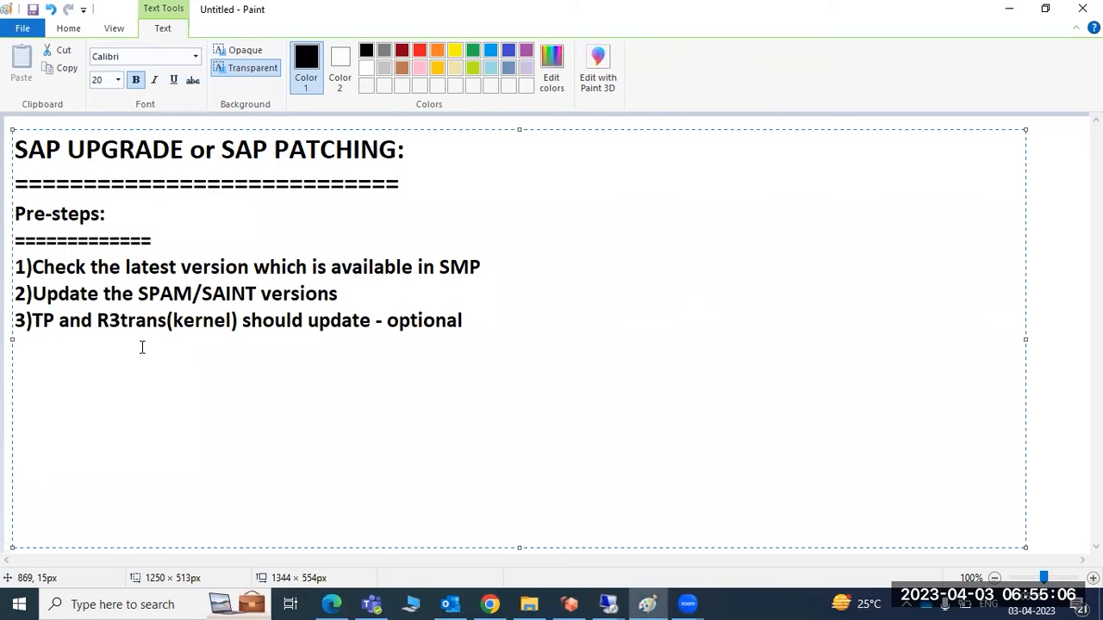
{"action": "left_click_drag", "start_coordinate": [76, 294], "coordinate": [338, 294]}
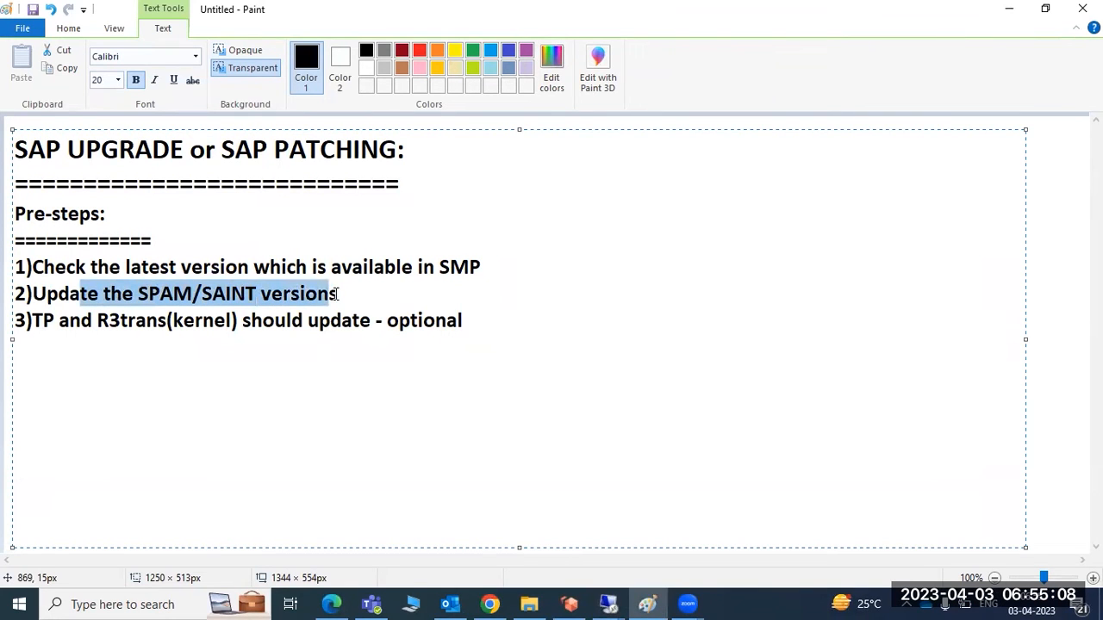
{"action": "left_click", "coordinate": [338, 294]}
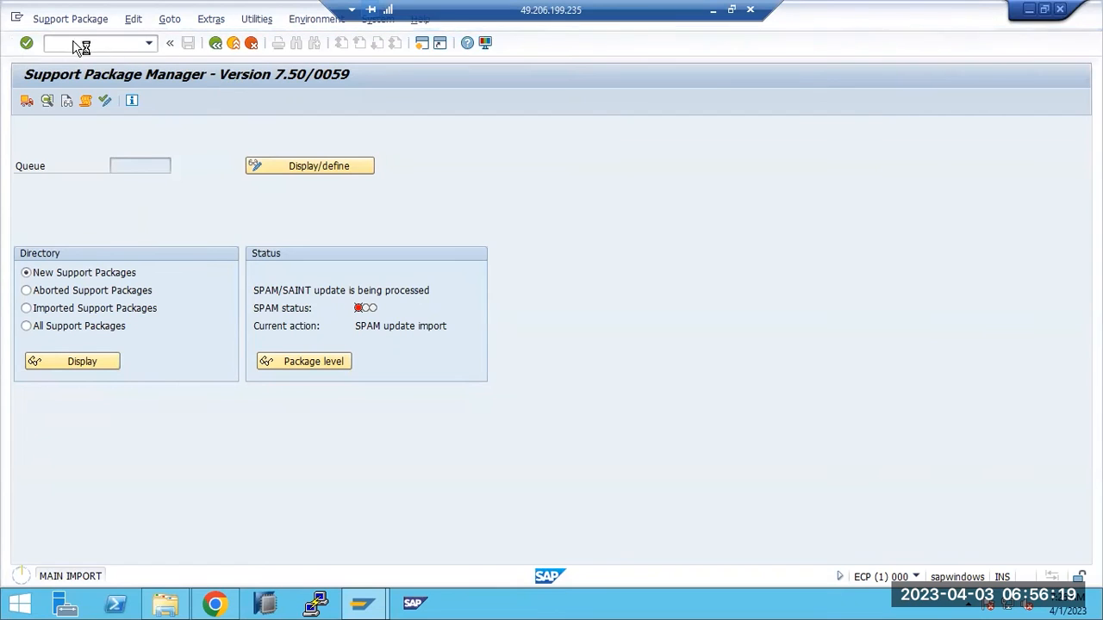
Step: Open a second SAP GUI session window with New GUI Window from the system menu
{"action": "left_click", "coordinate": [18, 16]}
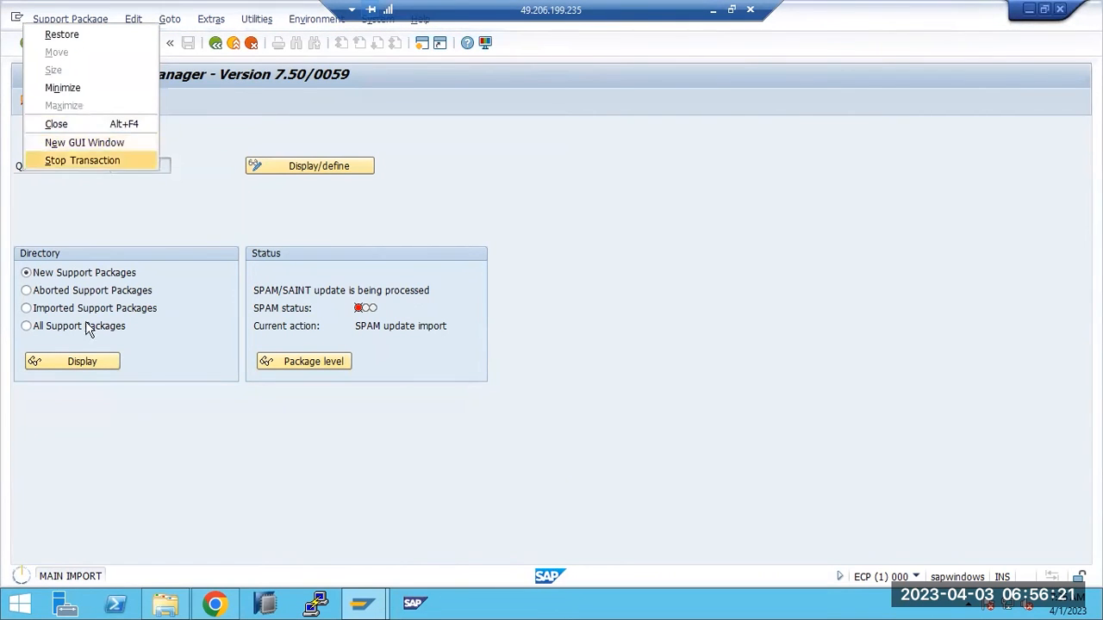
{"action": "left_click", "coordinate": [95, 506]}
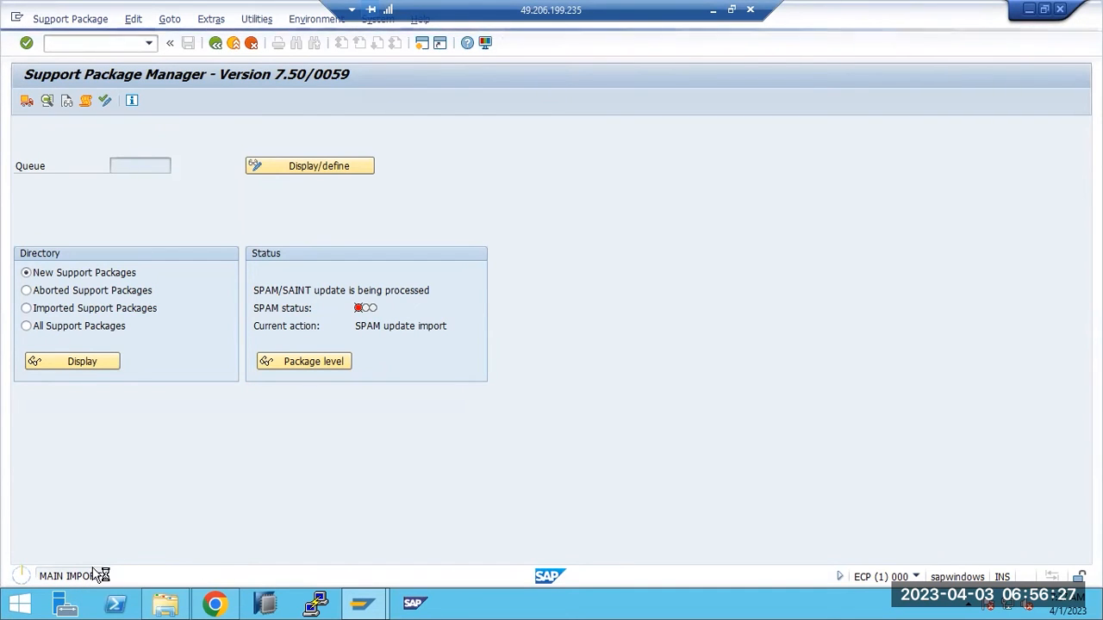
{"action": "left_click", "coordinate": [16, 19]}
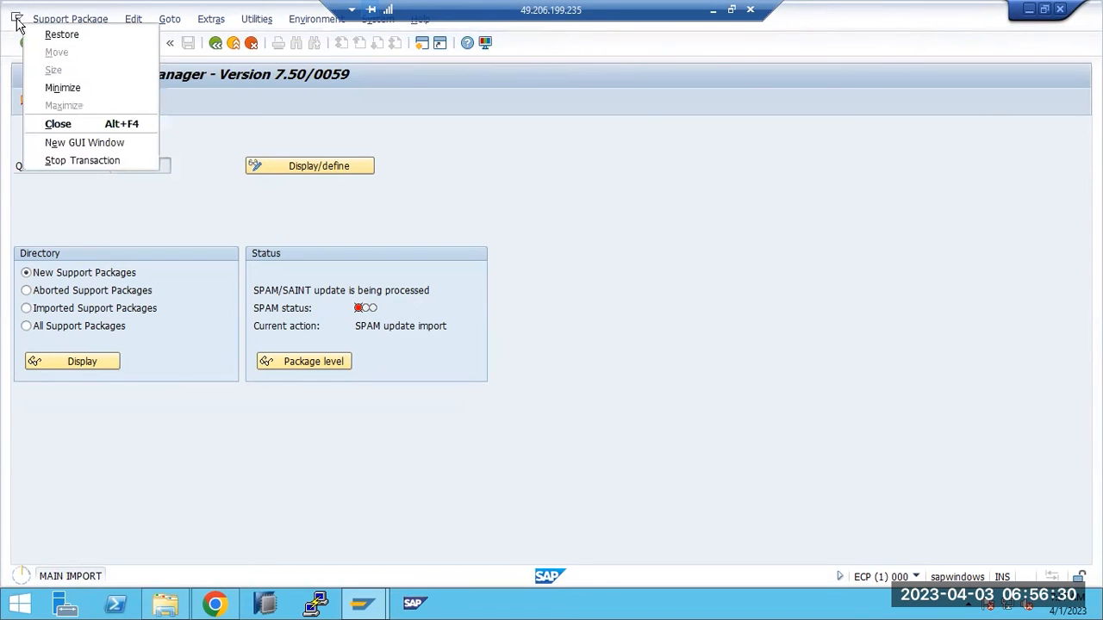
{"action": "left_click", "coordinate": [48, 142]}
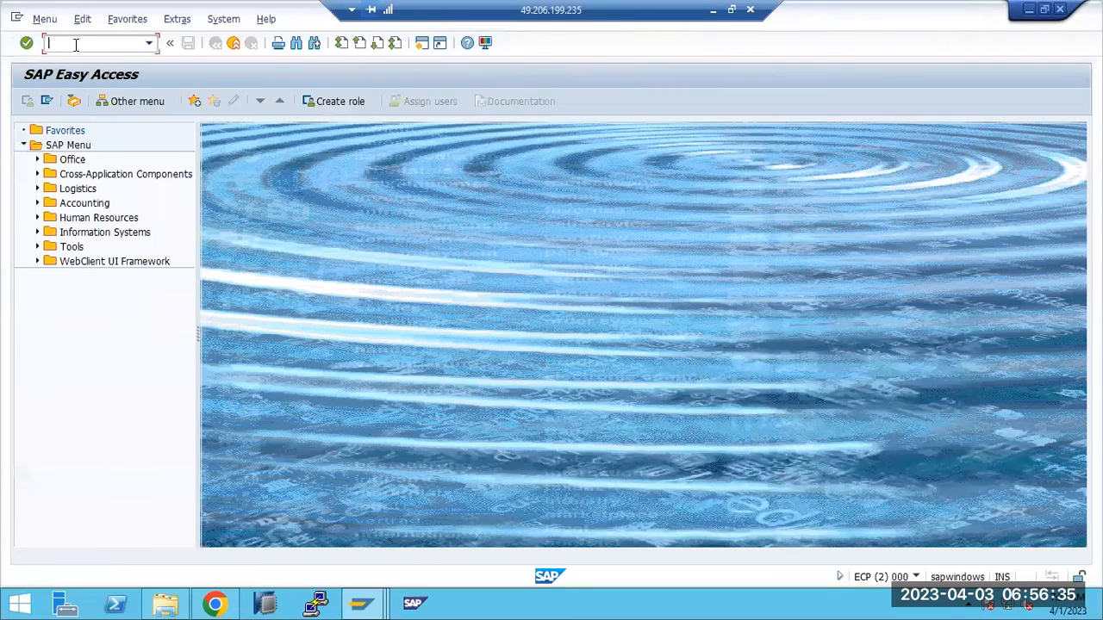
Step: Run STMS, open the ECP import queue from the Import Overview, and refresh it
{"action": "key", "text": "Return"}
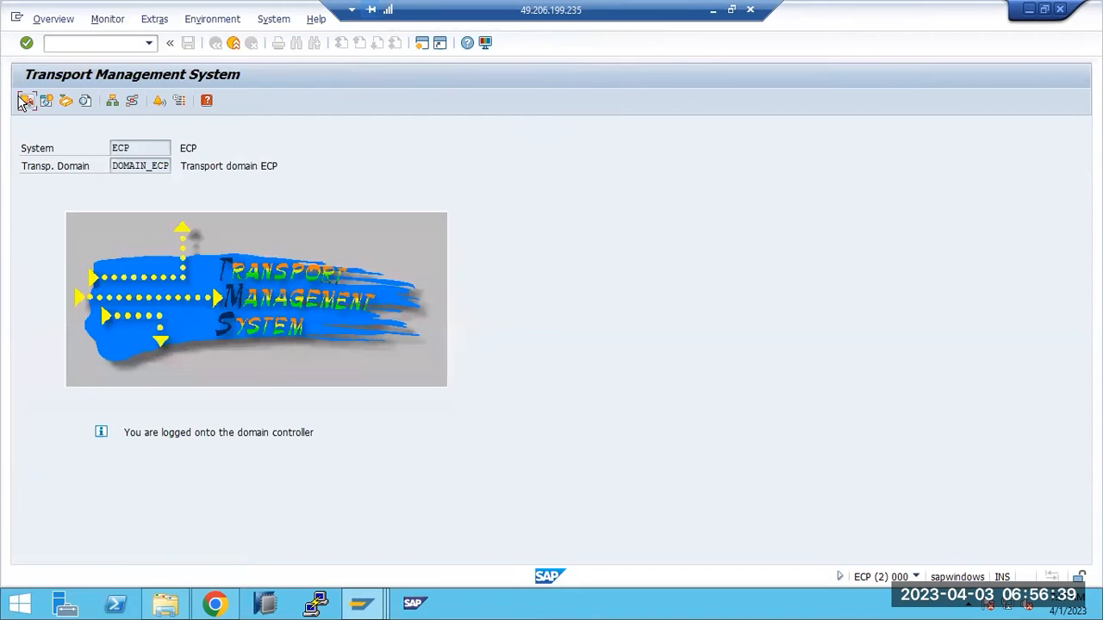
{"action": "left_click", "coordinate": [26, 101]}
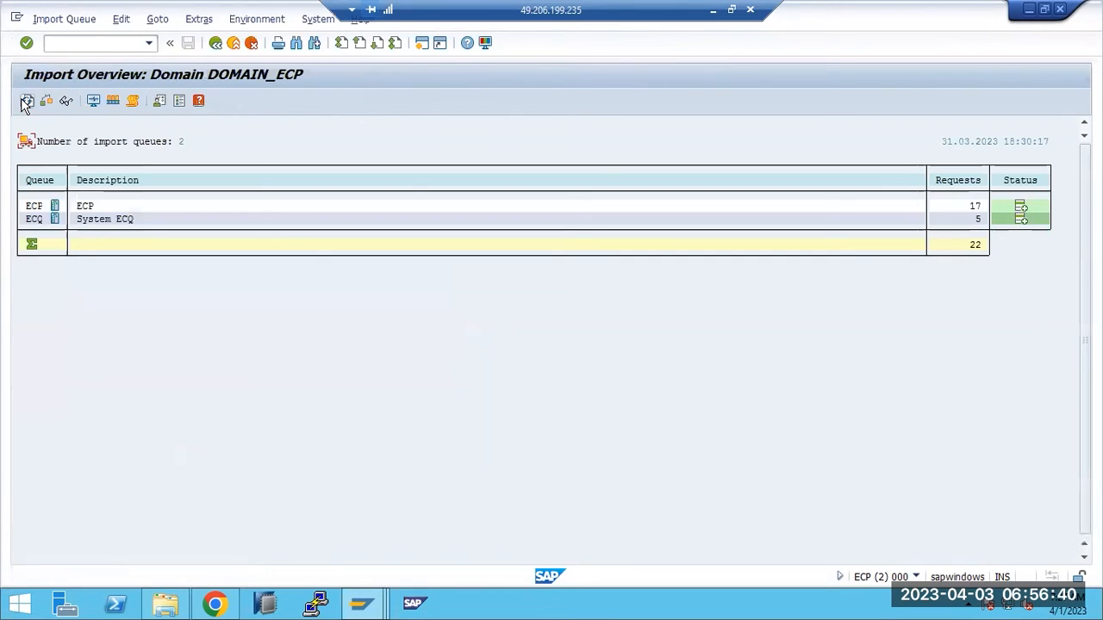
{"action": "double_click", "coordinate": [32, 207]}
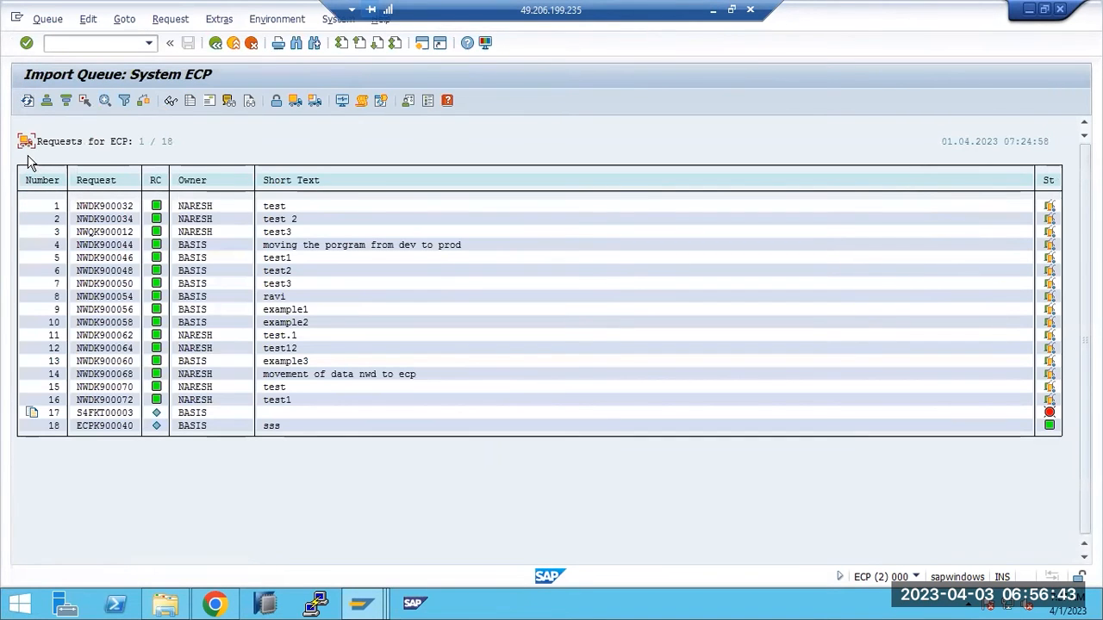
{"action": "left_click", "coordinate": [28, 101]}
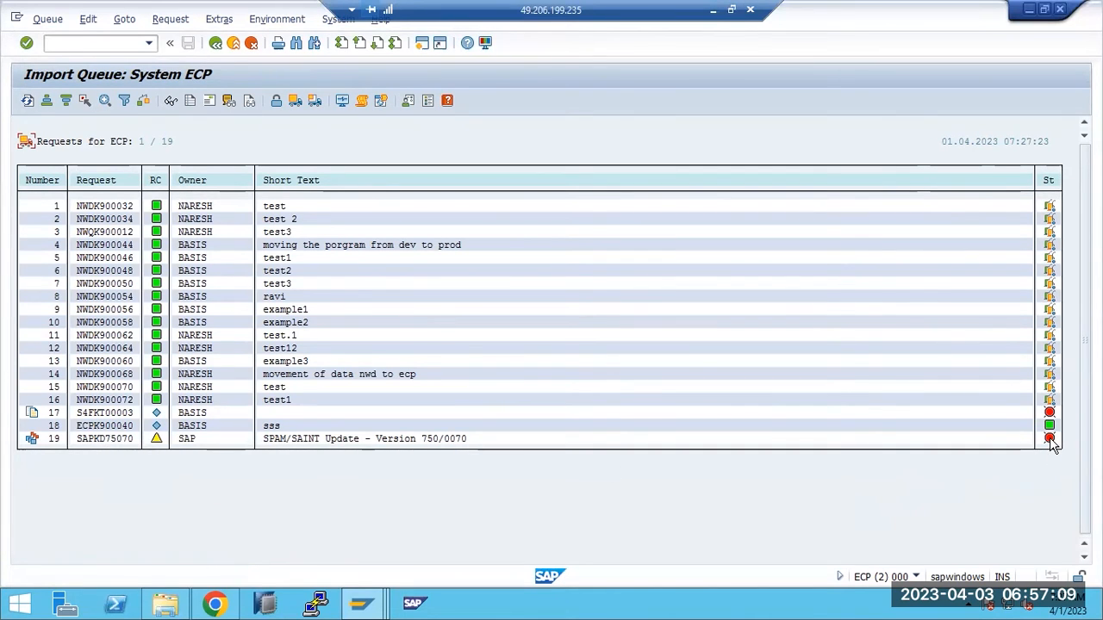
Step: Check the SPAM session, then view the ECP Import History showing SAPKD75070 (SPAM/SAINT 750/0070)
{"action": "mouse_move", "coordinate": [1051, 443]}
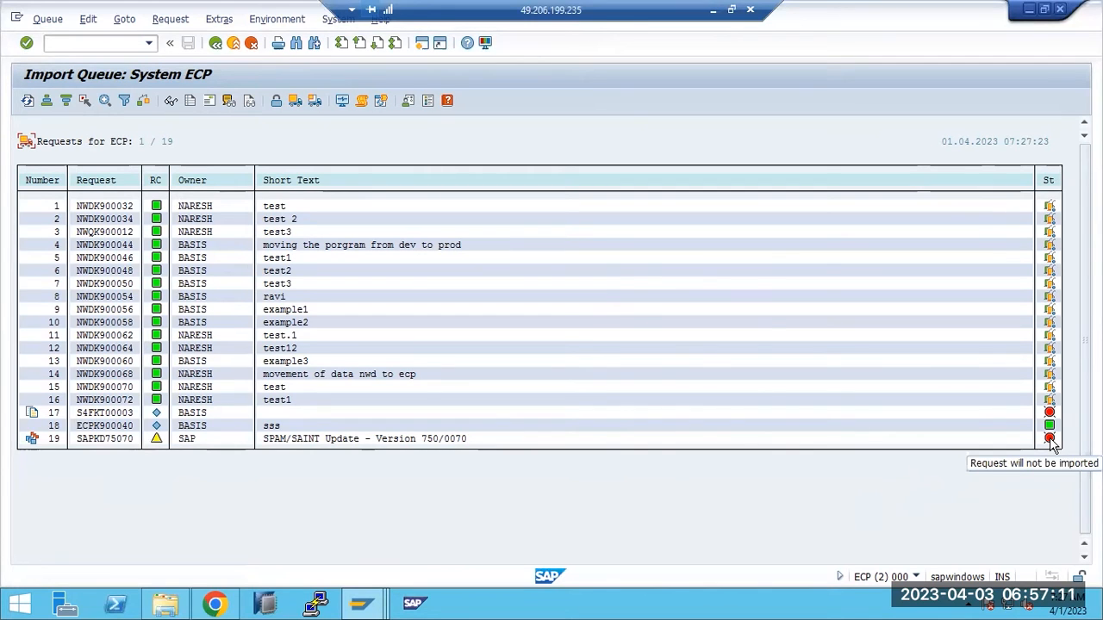
{"action": "mouse_move", "coordinate": [1049, 418]}
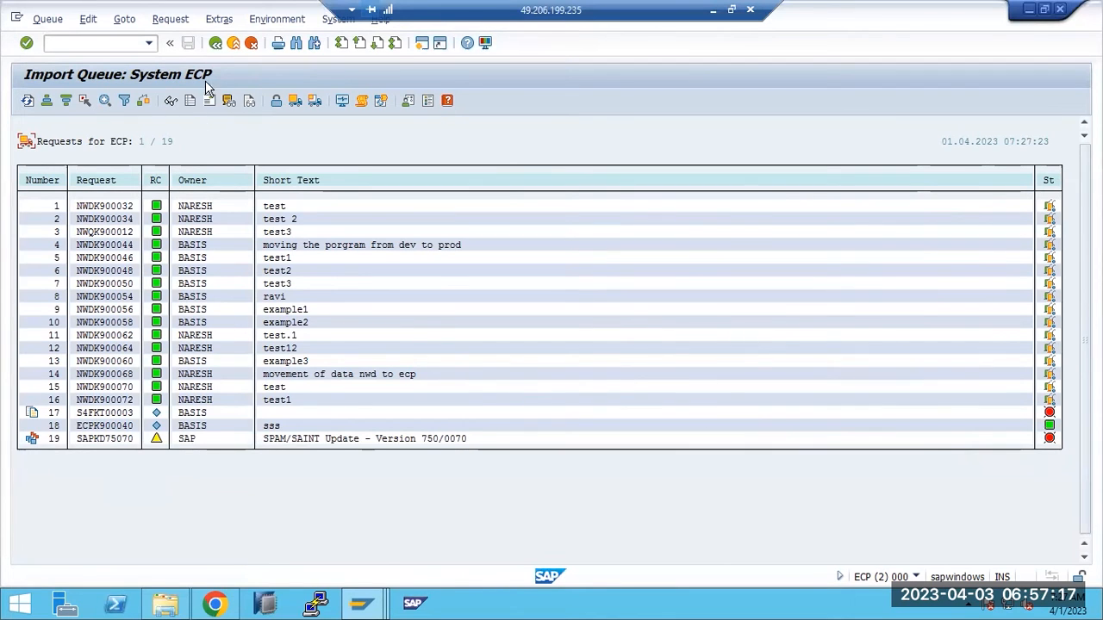
{"action": "mouse_move", "coordinate": [362, 603]}
{"action": "left_click", "coordinate": [336, 538]}
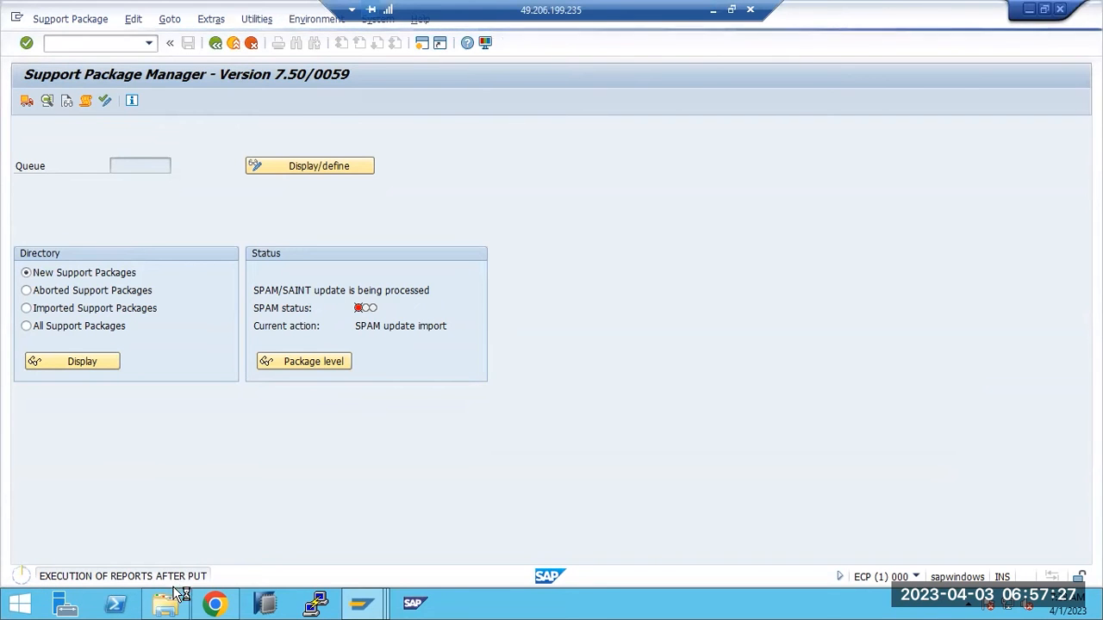
{"action": "mouse_move", "coordinate": [414, 603]}
{"action": "left_click", "coordinate": [543, 517]}
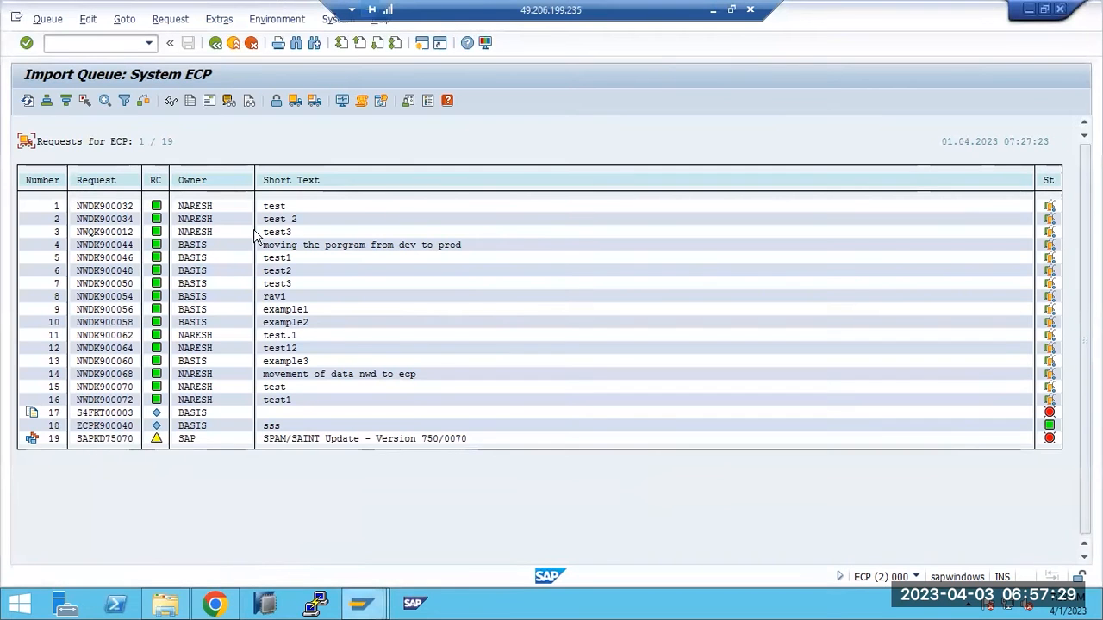
{"action": "left_click", "coordinate": [26, 101]}
{"action": "left_click", "coordinate": [124, 19]}
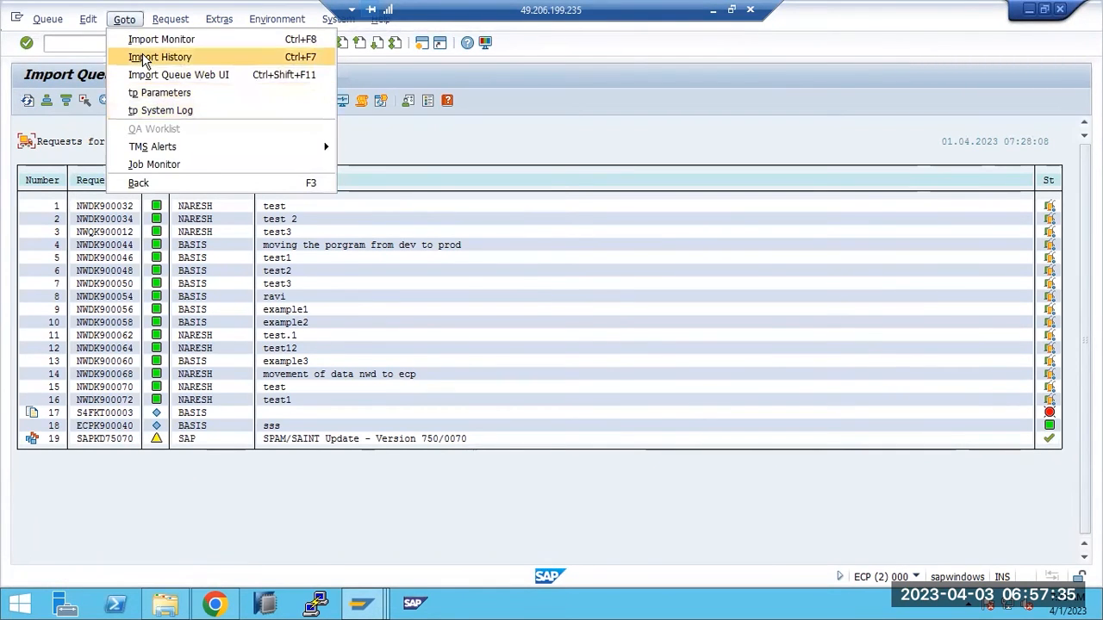
{"action": "left_click", "coordinate": [144, 58]}
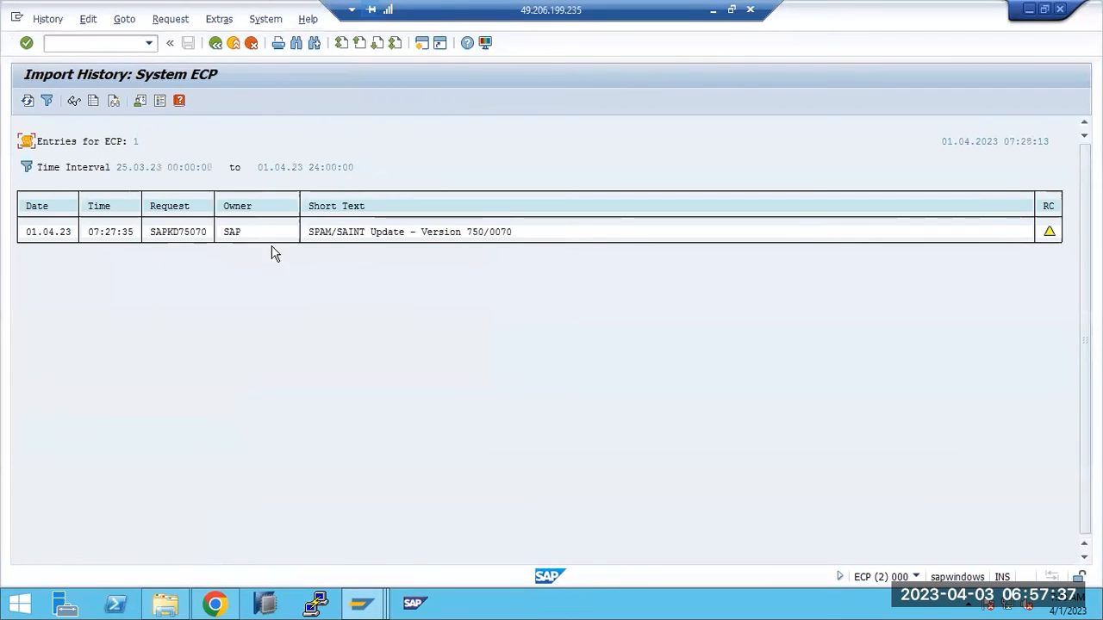
Step: Acknowledge the SPAM restart message and rerun SPAM, now at version 7.50/0070
{"action": "left_click", "coordinate": [1029, 9]}
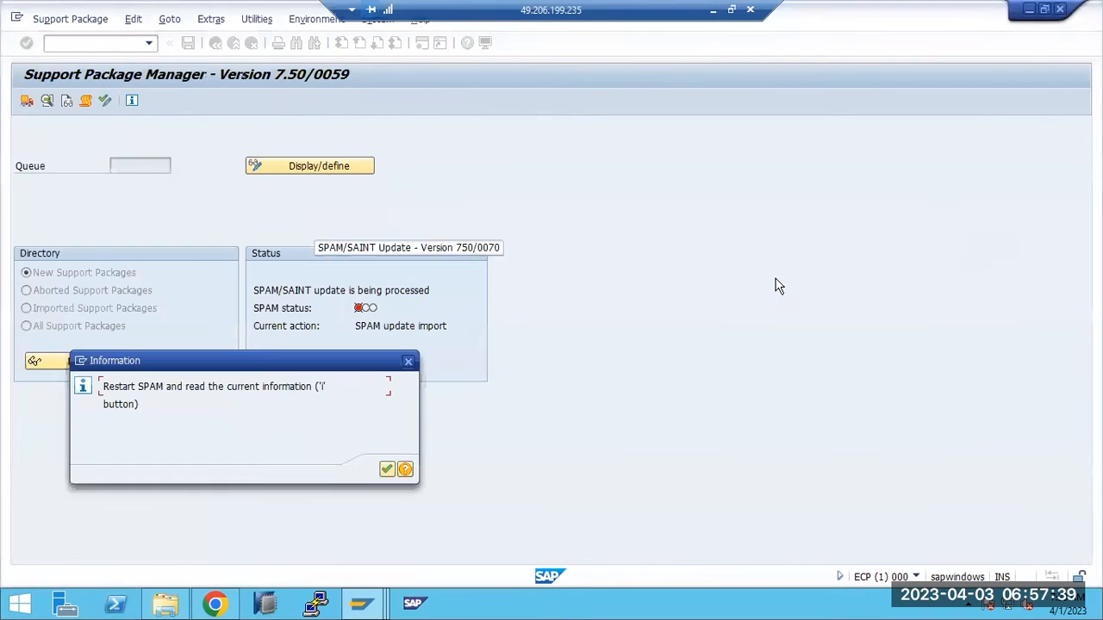
{"action": "left_click_drag", "start_coordinate": [184, 388], "coordinate": [284, 388]}
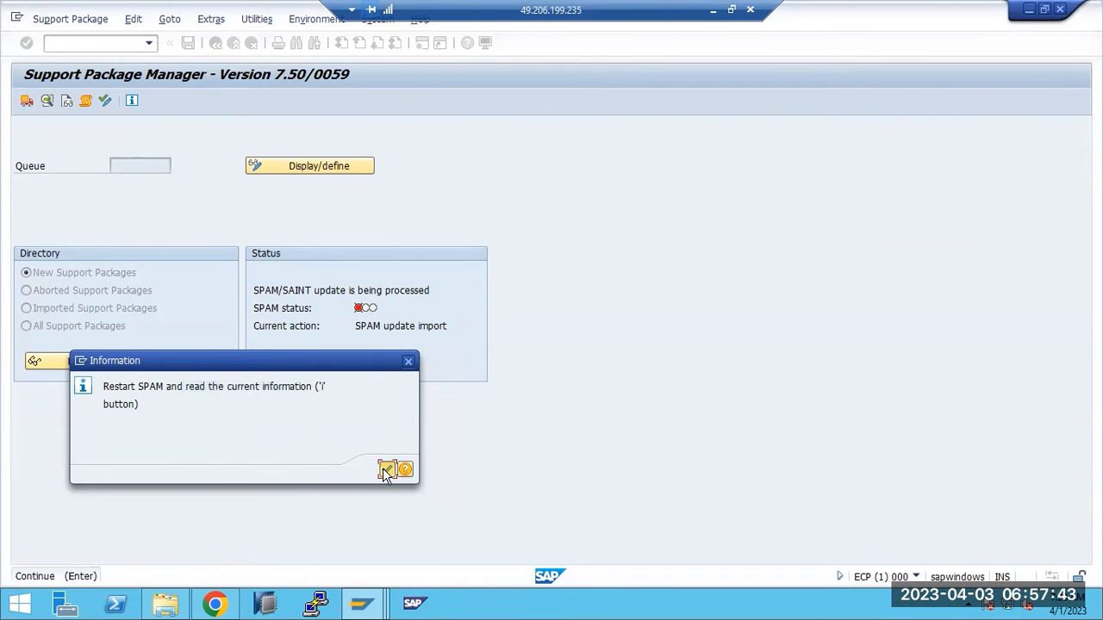
{"action": "left_click", "coordinate": [386, 470]}
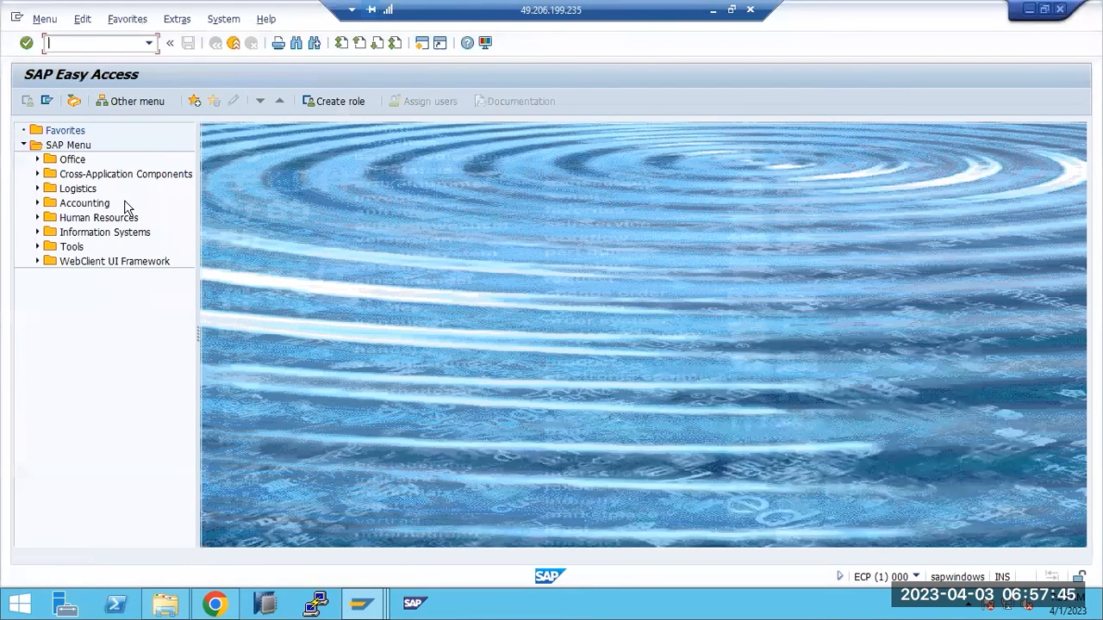
{"action": "key", "text": "Return"}
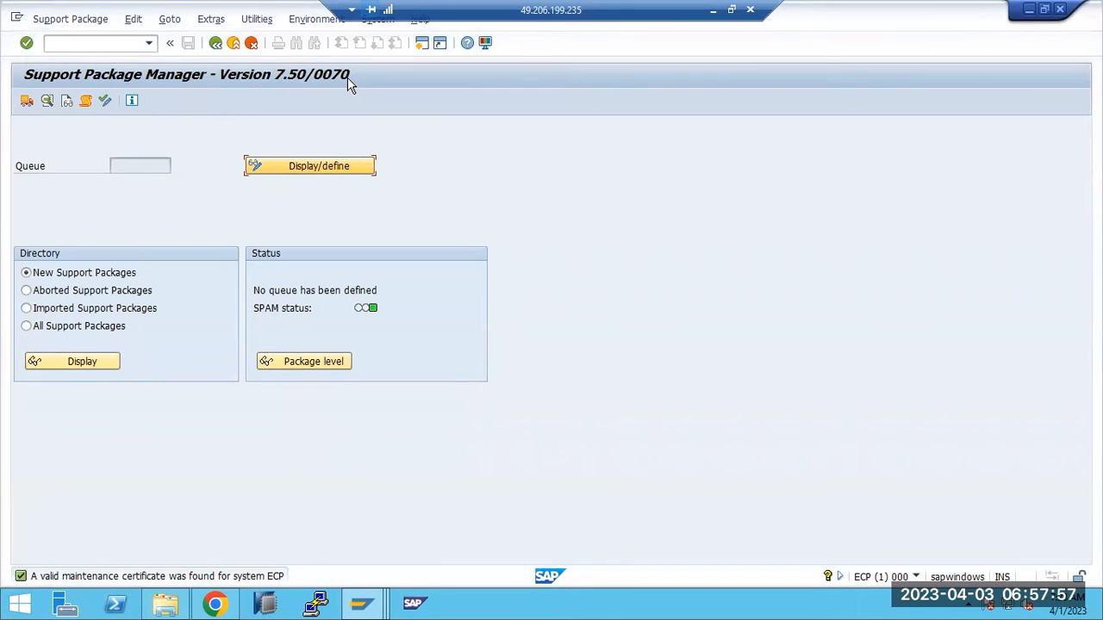
Step: Switch to the Paint notes and begin selecting the SPAM/SAINT update line
{"action": "left_click", "coordinate": [360, 603]}
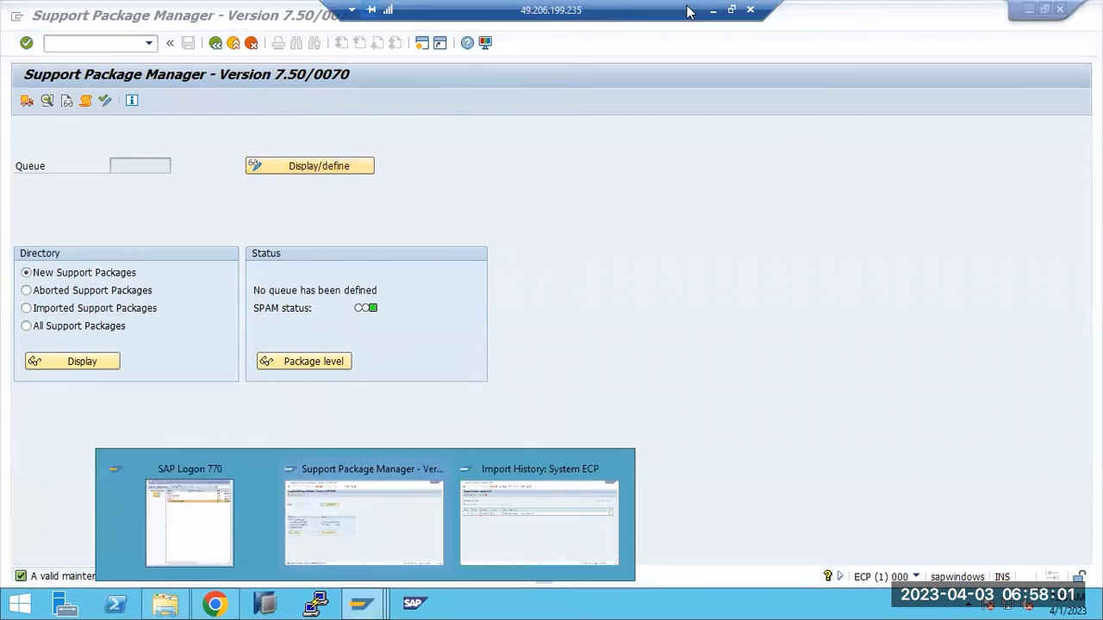
{"action": "left_click", "coordinate": [713, 9]}
{"action": "left_click", "coordinate": [32, 431]}
{"action": "left_click_drag", "start_coordinate": [32, 294], "coordinate": [347, 294]}
Step: Highlight the 'Update the SPAM/SAINT versions' line in Paint, then return to the SAP remote session
{"action": "left_click", "coordinate": [609, 603]}
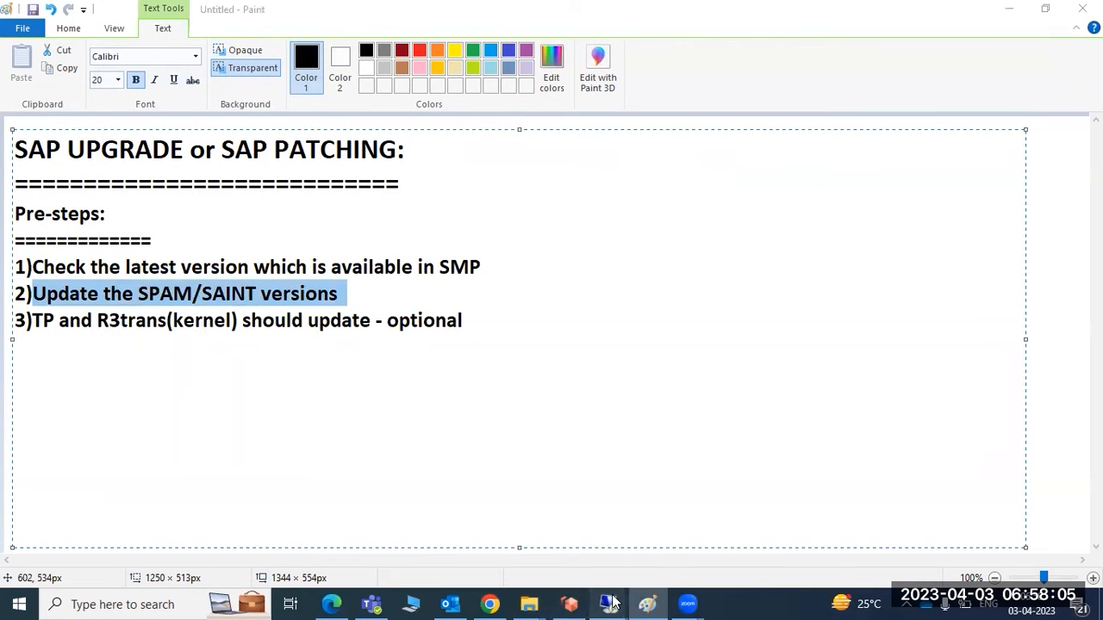
{"action": "left_click", "coordinate": [483, 530]}
{"action": "left_click", "coordinate": [919, 10]}
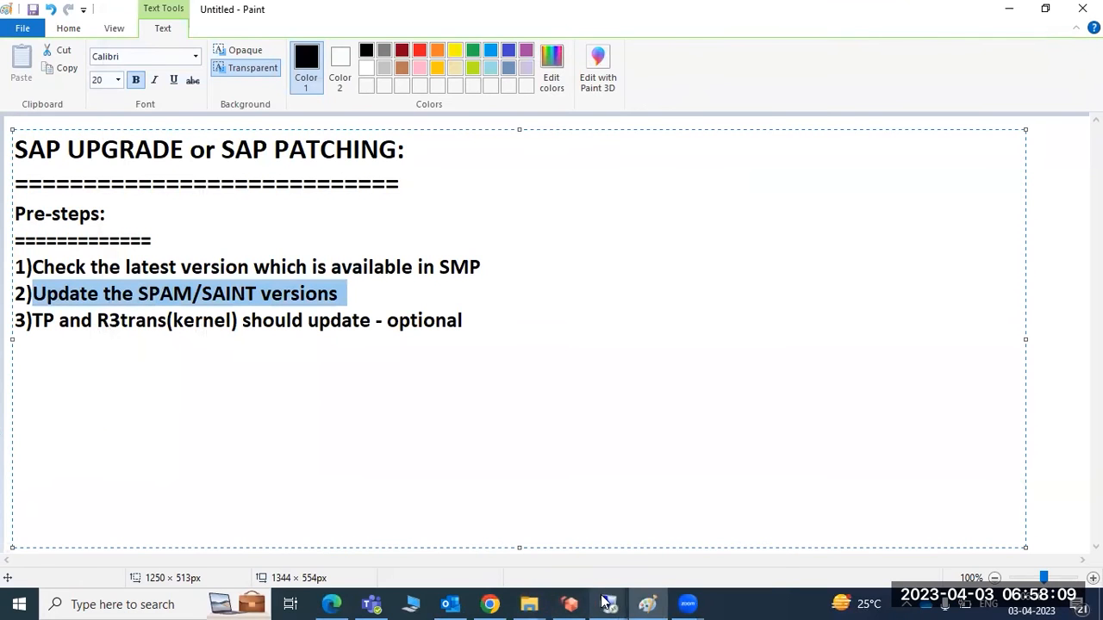
{"action": "mouse_move", "coordinate": [605, 601]}
{"action": "left_click", "coordinate": [564, 543]}
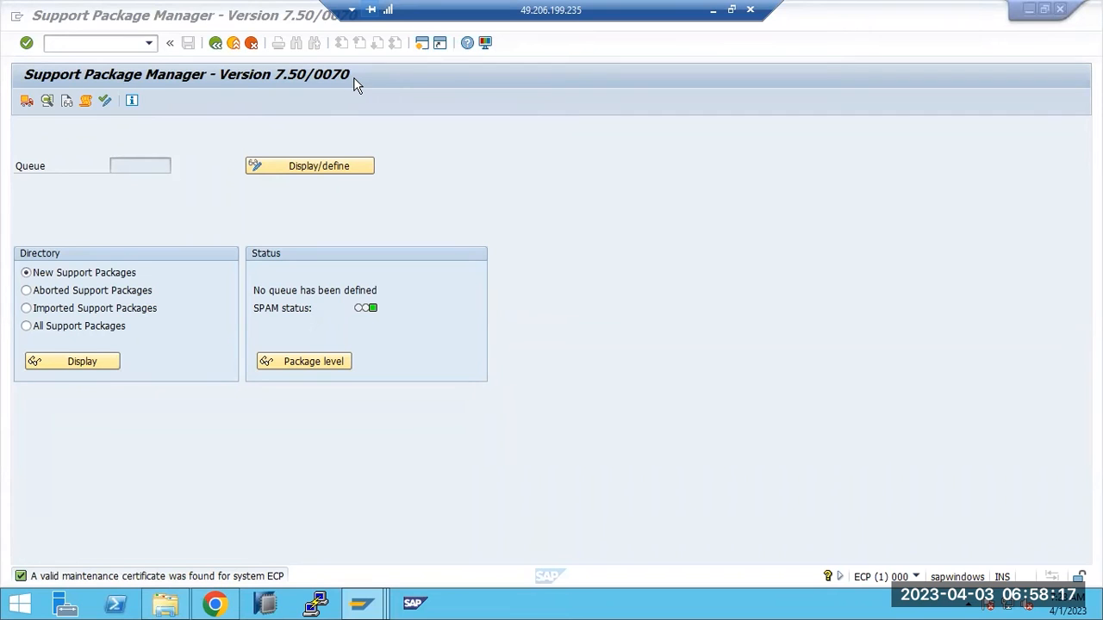
Step: Try to define a queue for PLMWUI, acknowledge 'No valid queue for PLMWUI rel. 748', and cancel
{"action": "left_click", "coordinate": [266, 165]}
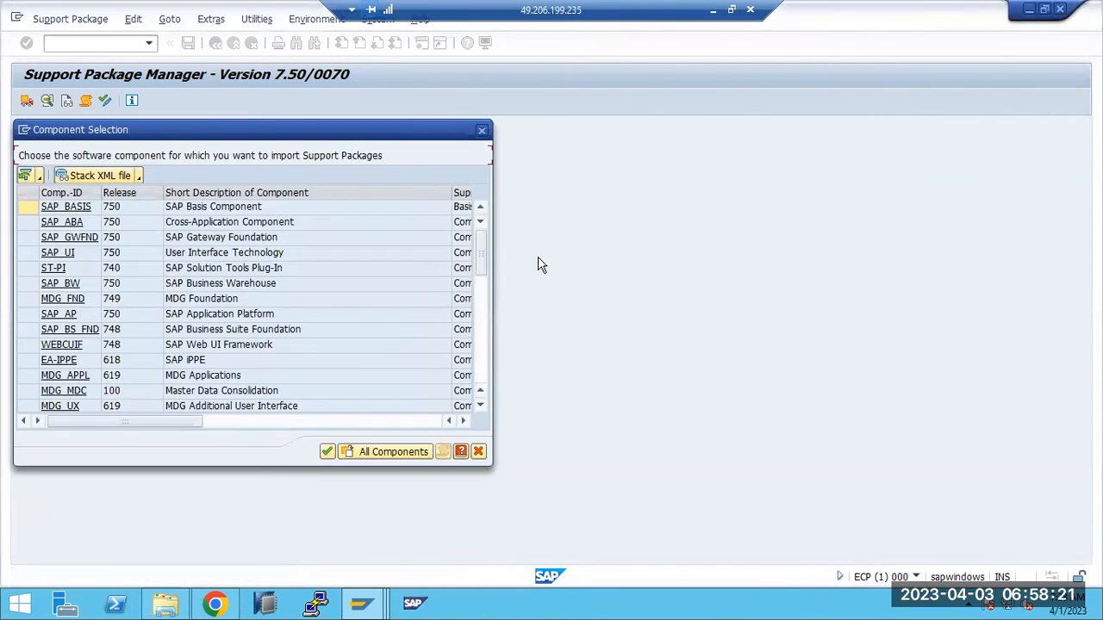
{"action": "left_click_drag", "start_coordinate": [483, 274], "coordinate": [485, 379]}
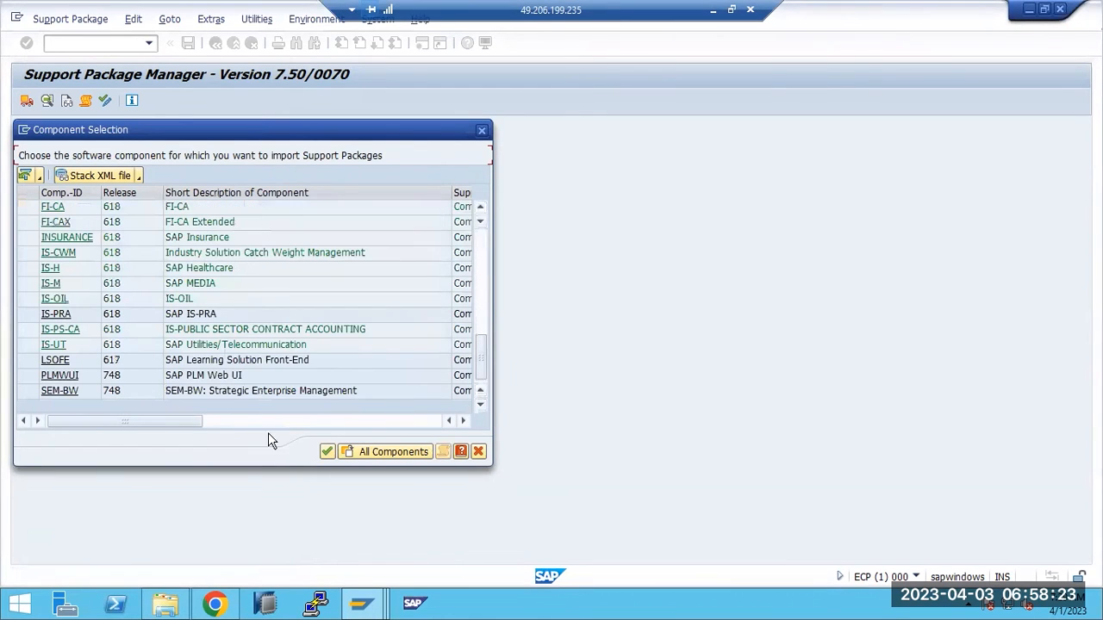
{"action": "left_click", "coordinate": [59, 379]}
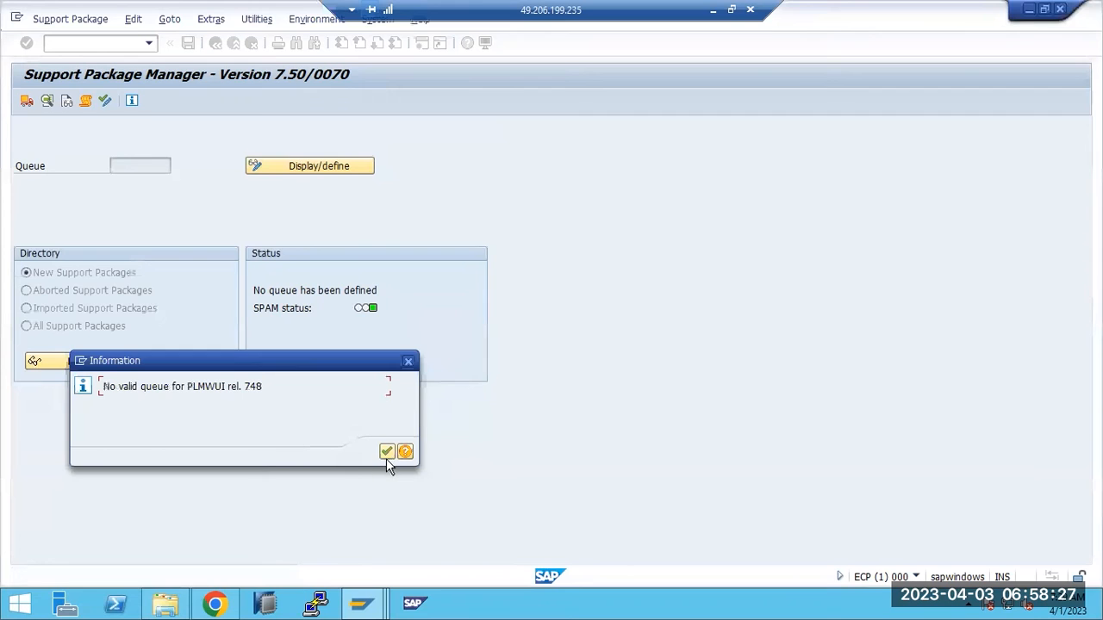
{"action": "left_click", "coordinate": [386, 452]}
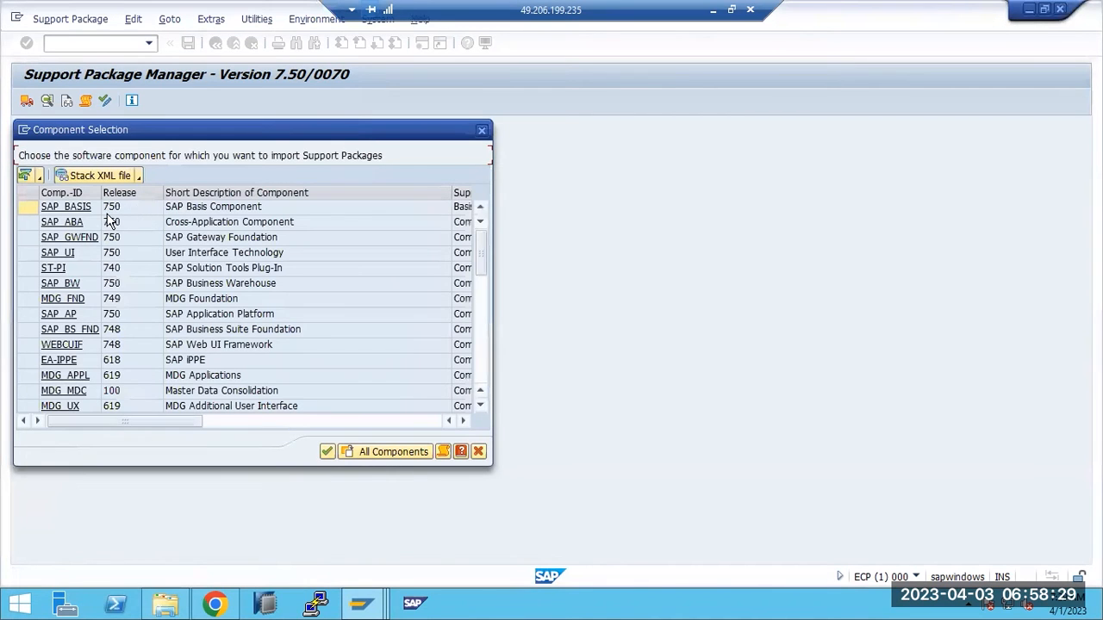
{"action": "left_click", "coordinate": [479, 453]}
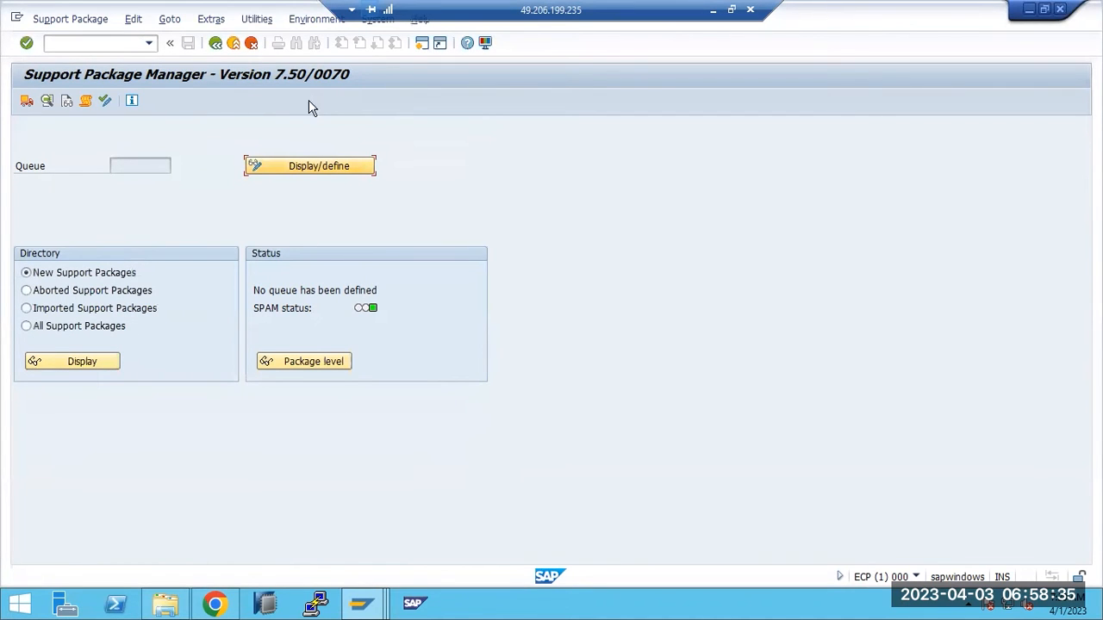
Step: Retry the PLMWUI queue definition, get the same no-valid-queue message, and cancel again
{"action": "left_click", "coordinate": [255, 171]}
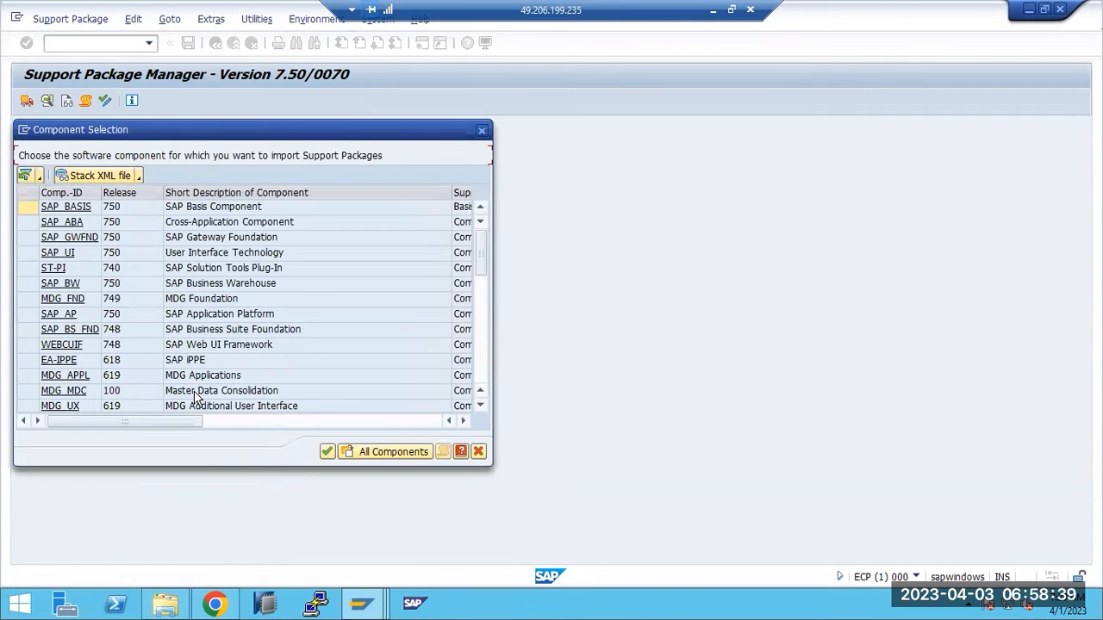
{"action": "left_click_drag", "start_coordinate": [480, 269], "coordinate": [483, 376]}
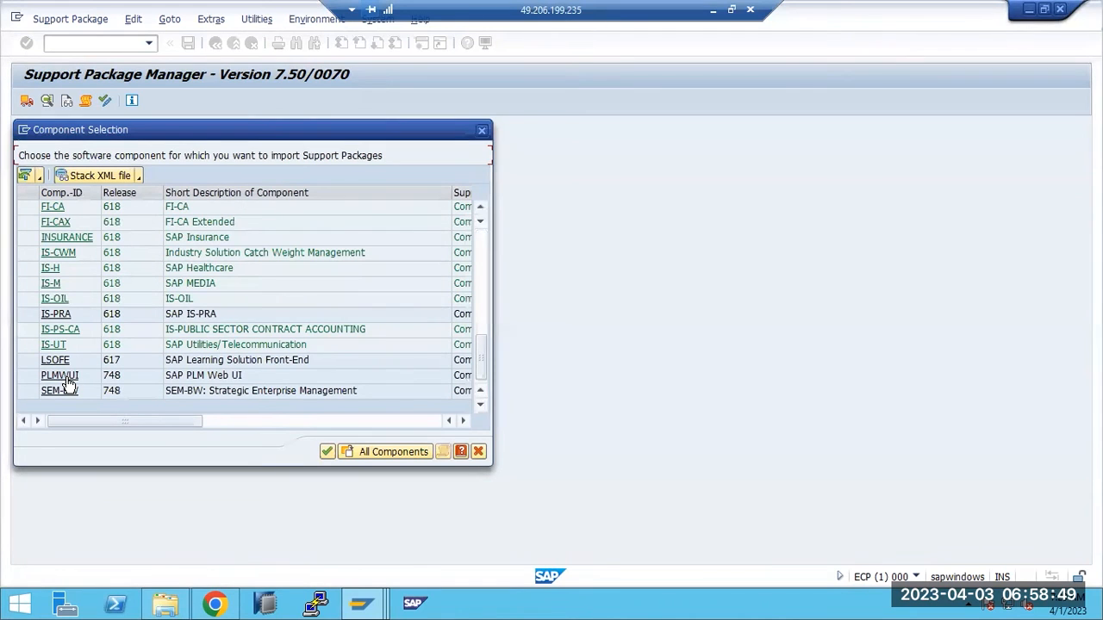
{"action": "left_click", "coordinate": [33, 379]}
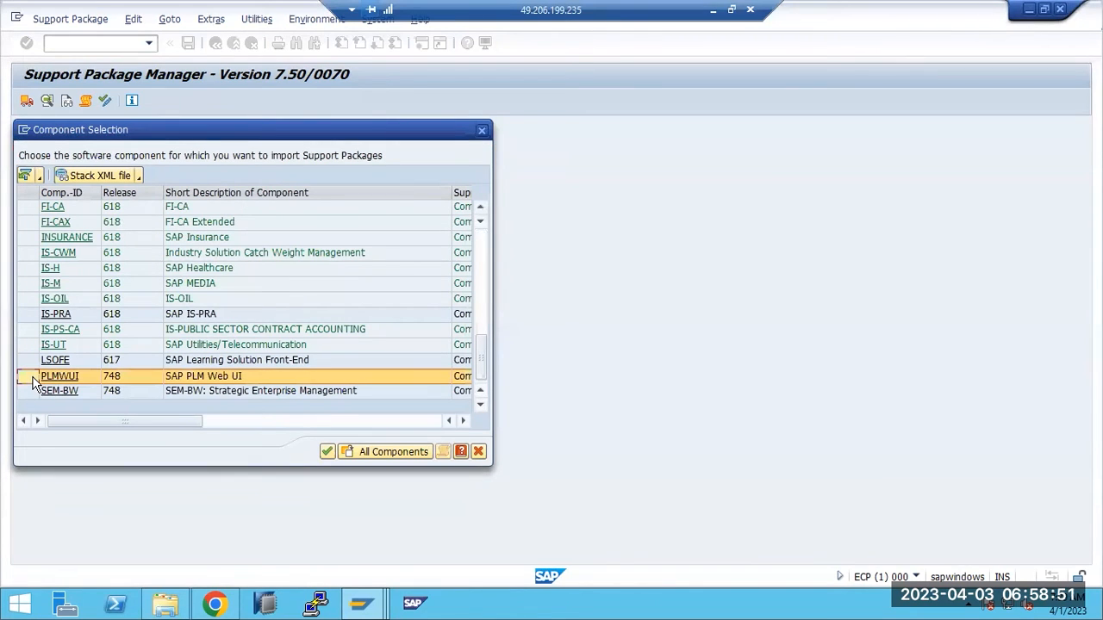
{"action": "left_click", "coordinate": [59, 379]}
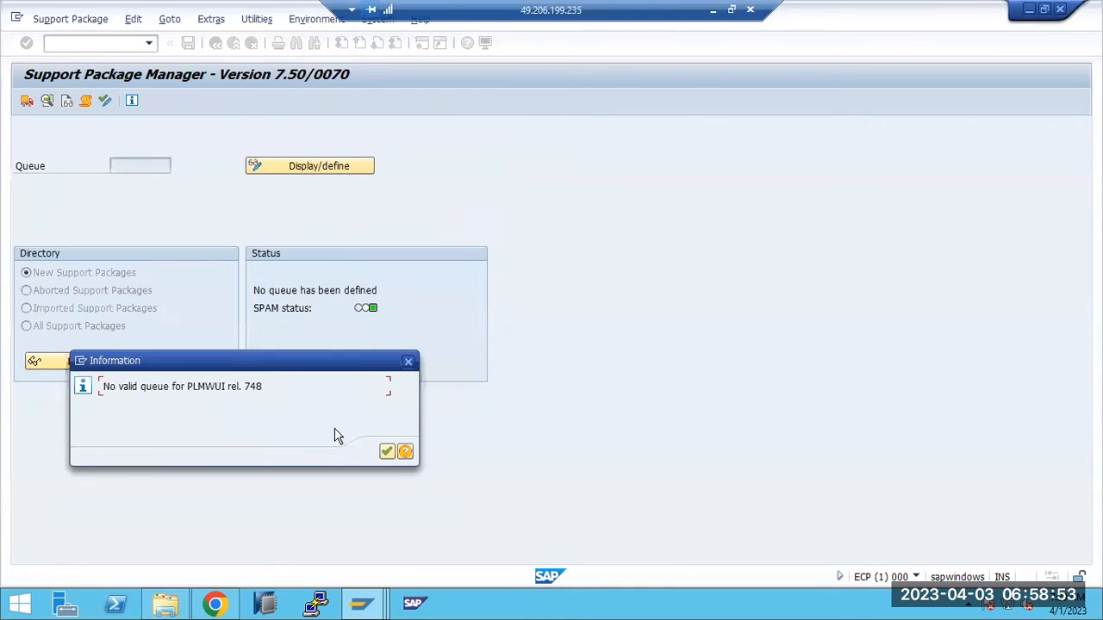
{"action": "left_click", "coordinate": [387, 451]}
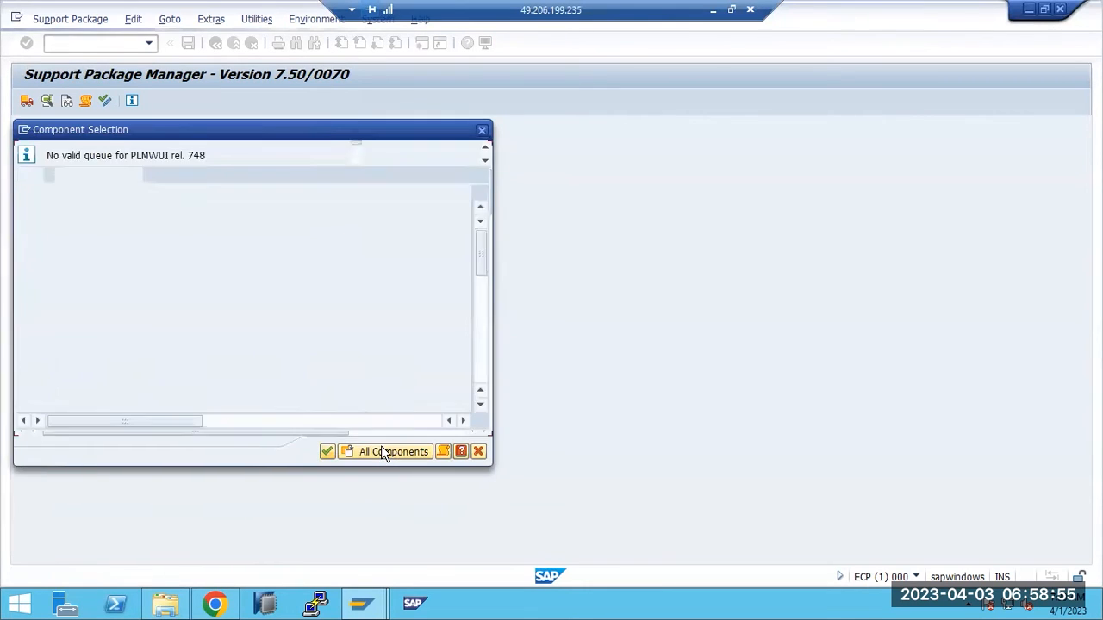
{"action": "left_click", "coordinate": [478, 451]}
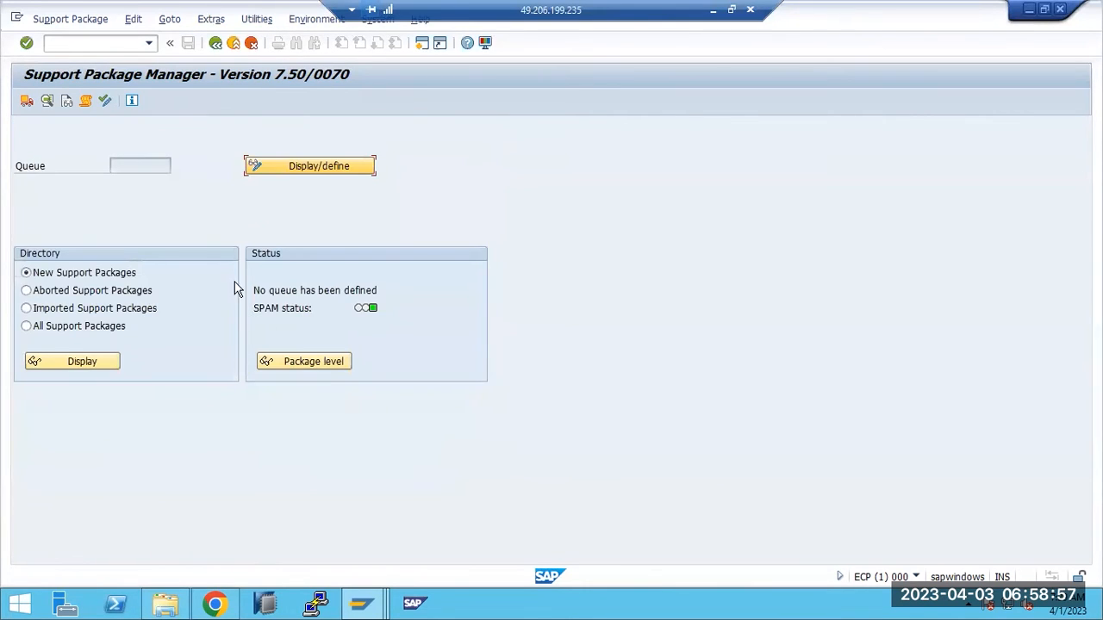
{"action": "left_click", "coordinate": [66, 19]}
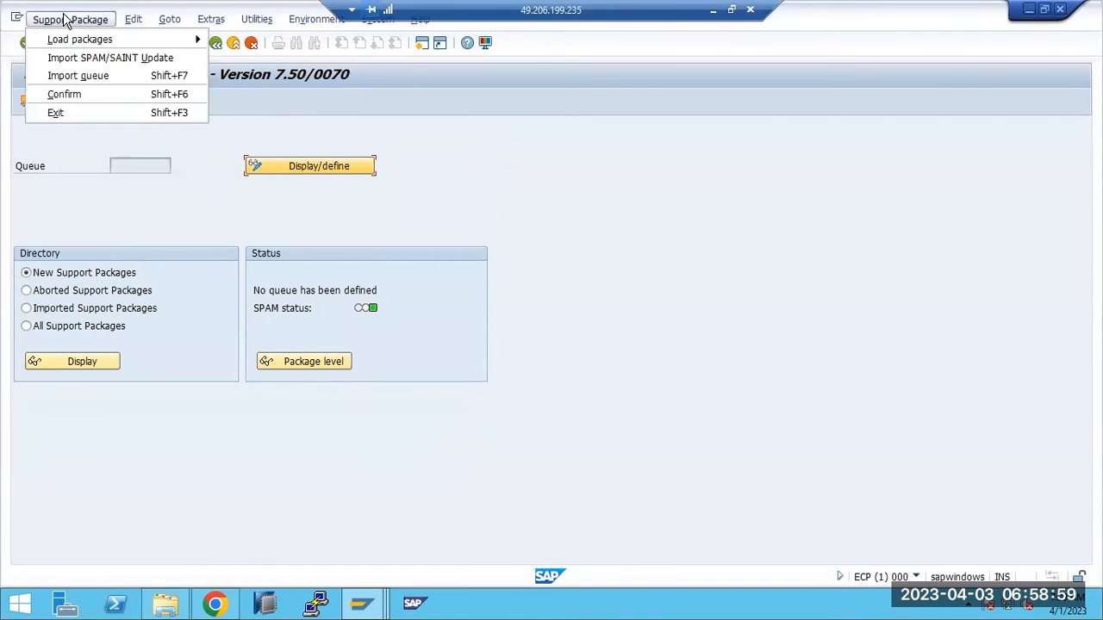
Step: Display the New Support Packages directory, which lists SAPK-74802INPLMWUI as not imported
{"action": "mouse_move", "coordinate": [173, 24]}
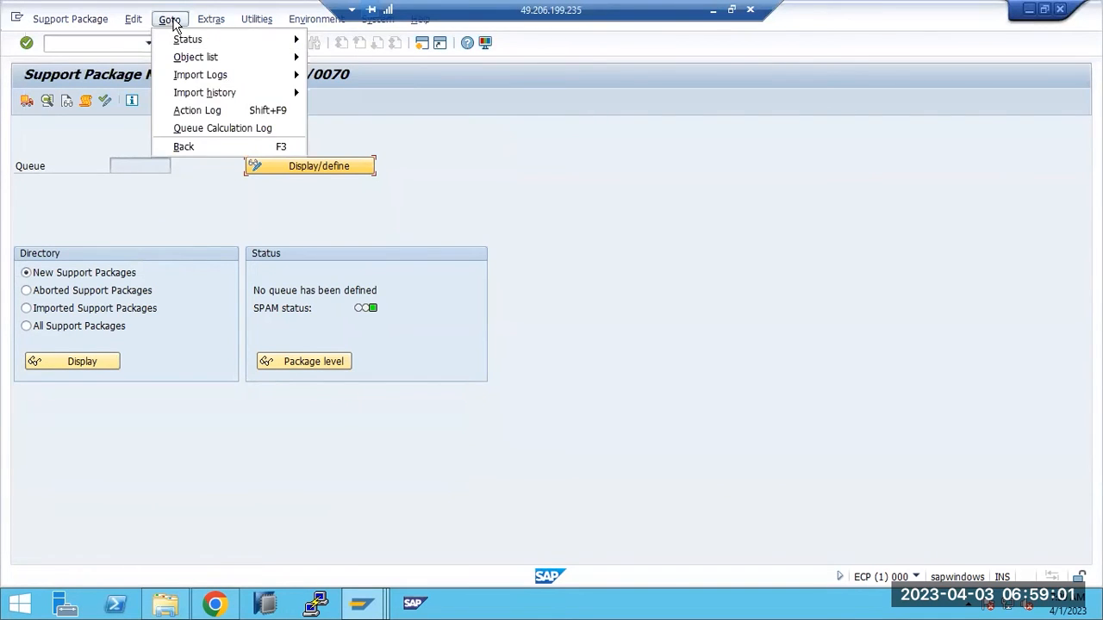
{"action": "key", "text": "Right"}
{"action": "key", "text": "Right"}
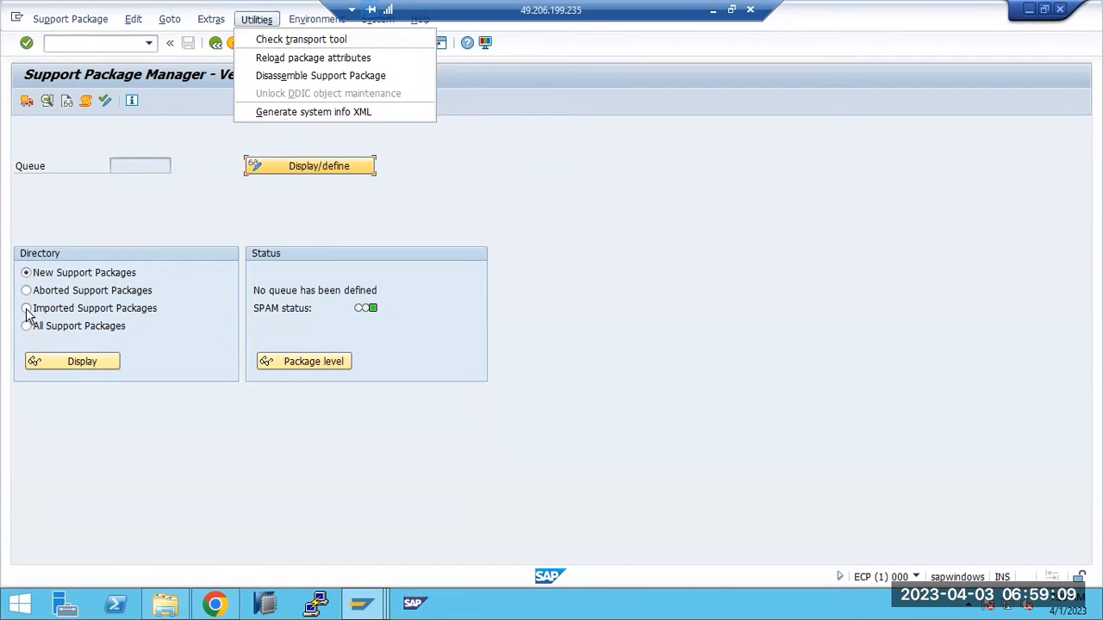
{"action": "left_click", "coordinate": [63, 371]}
{"action": "left_click", "coordinate": [65, 363]}
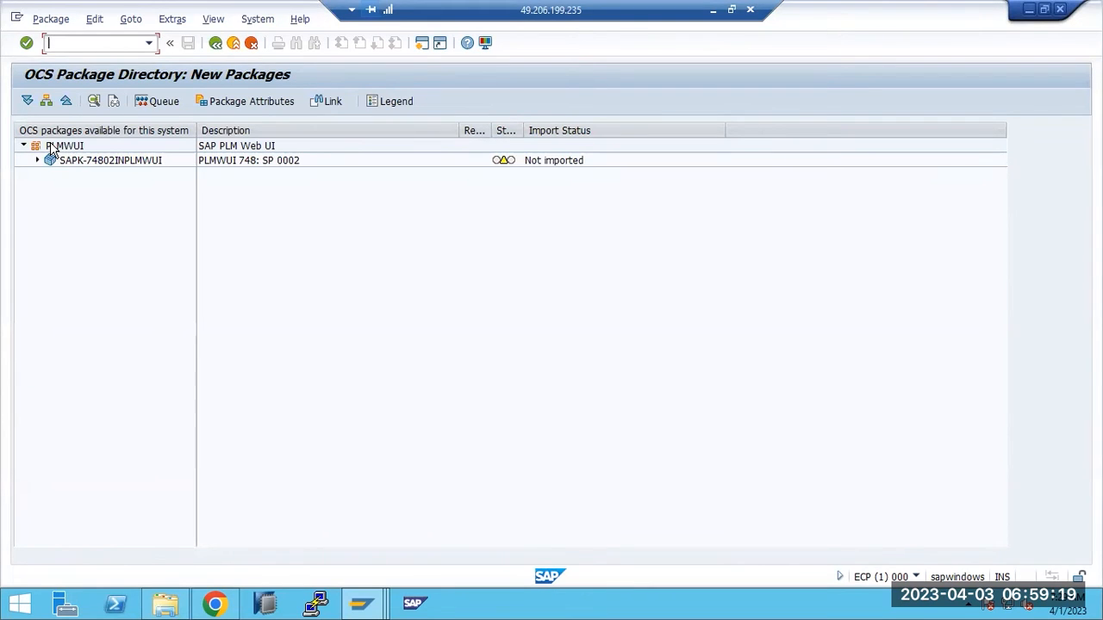
Step: Expand SAPK-74802INPLMWUI's prerequisites and select the unfulfilled SAPK-61802INSAPAPPL
{"action": "left_click", "coordinate": [112, 165]}
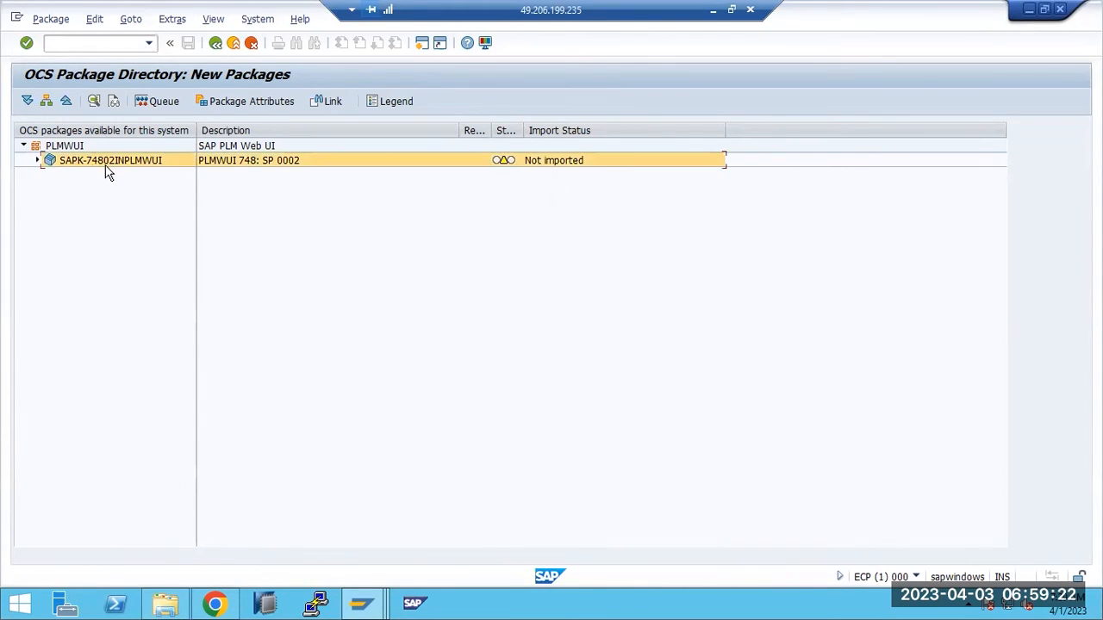
{"action": "left_click", "coordinate": [38, 162]}
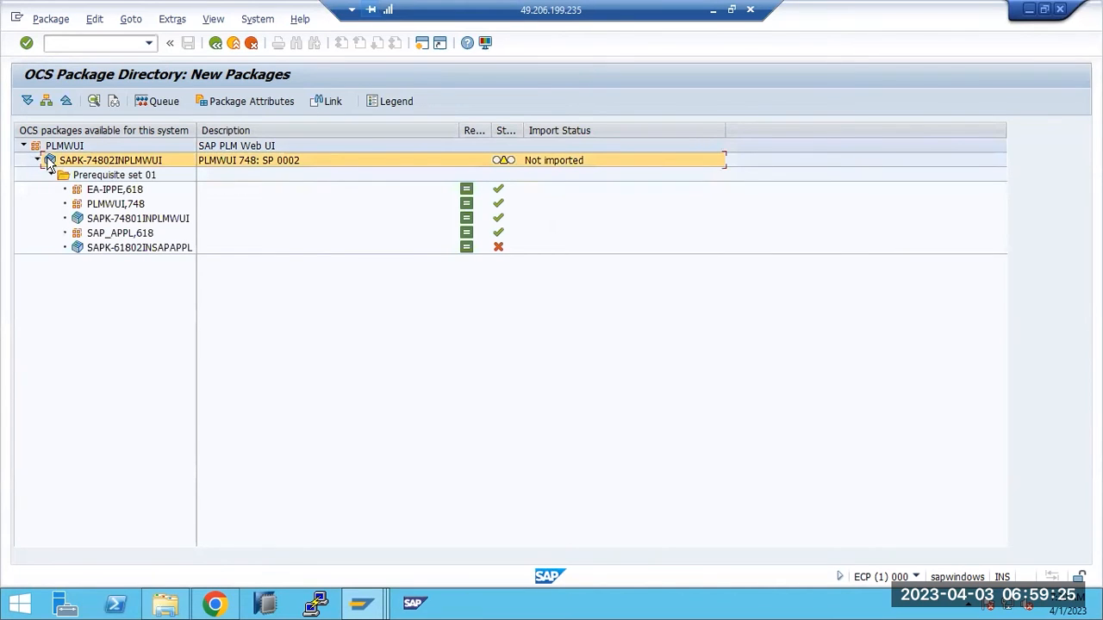
{"action": "left_click", "coordinate": [120, 250]}
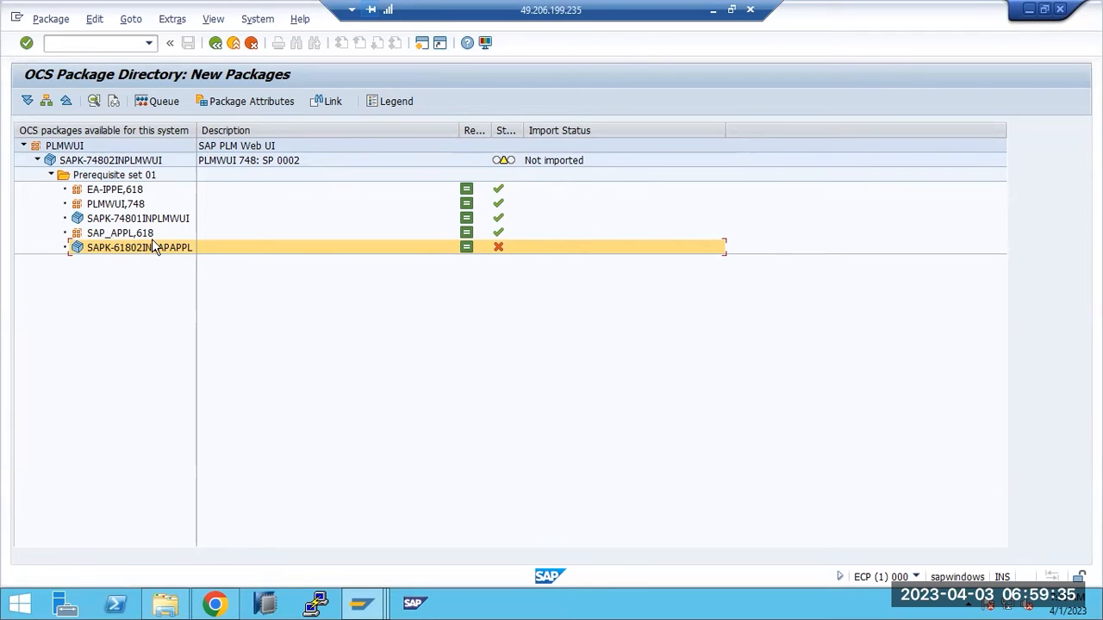
{"action": "left_click", "coordinate": [103, 177]}
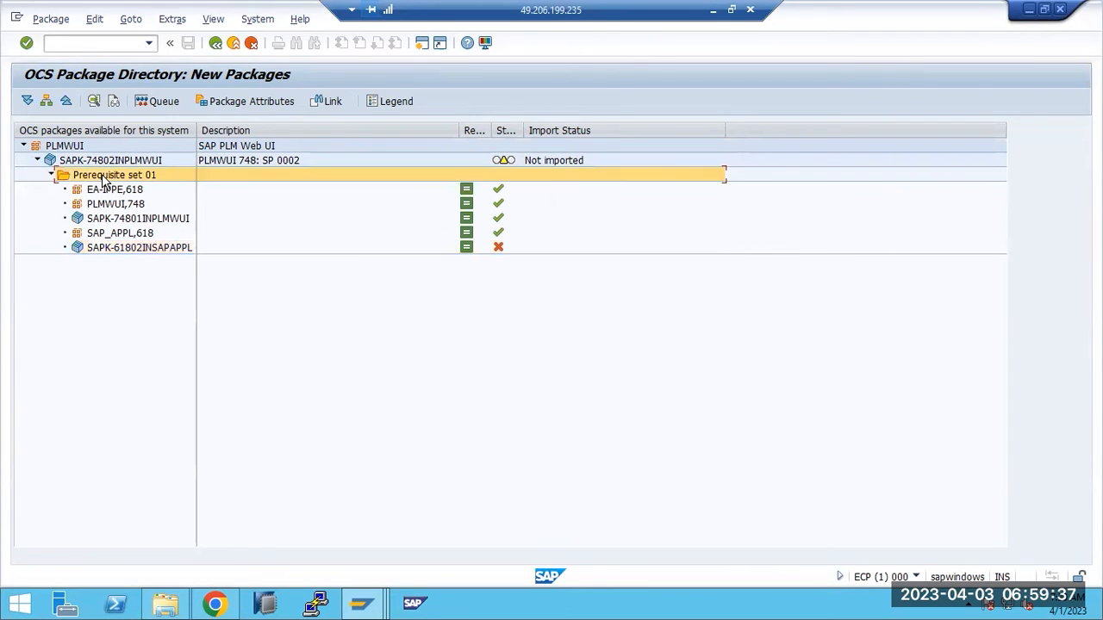
{"action": "left_click", "coordinate": [114, 249]}
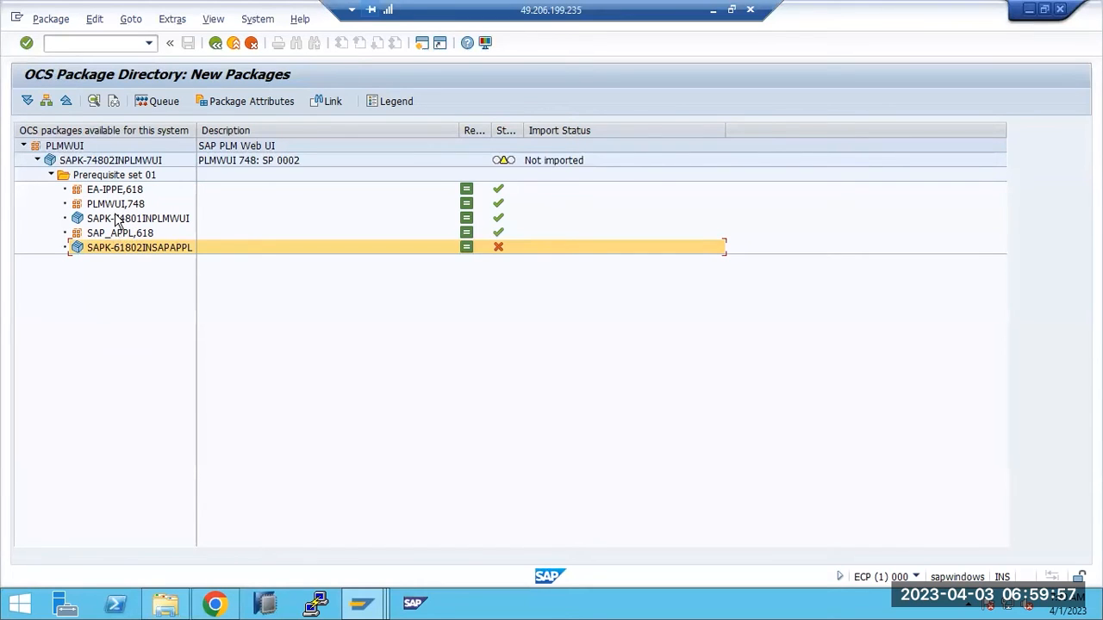
{"action": "mouse_move", "coordinate": [504, 250]}
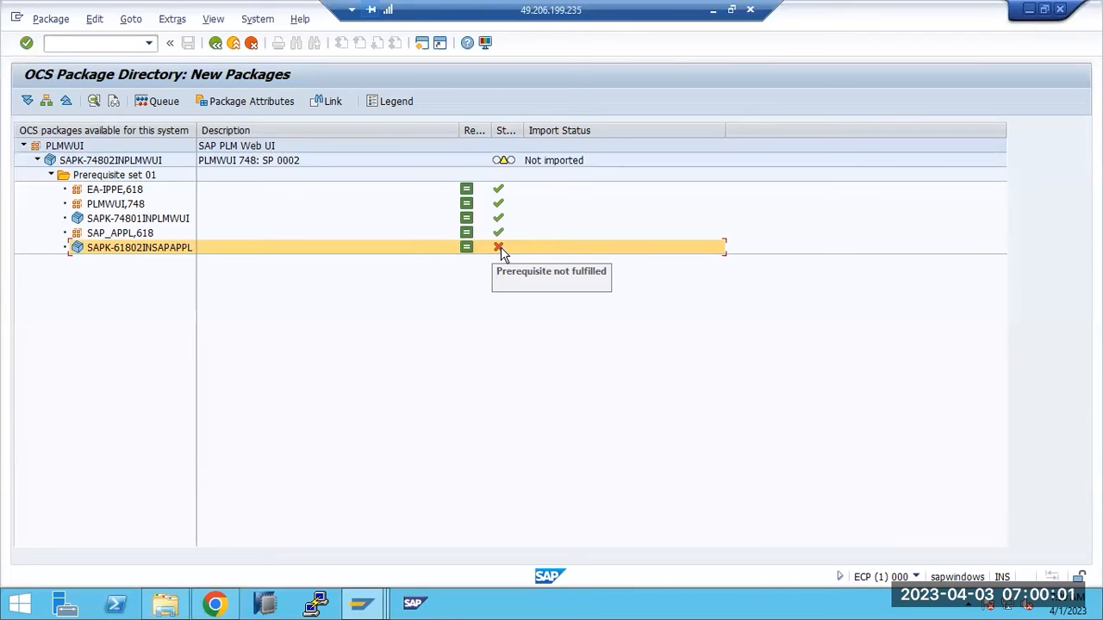
{"action": "right_click", "coordinate": [131, 252]}
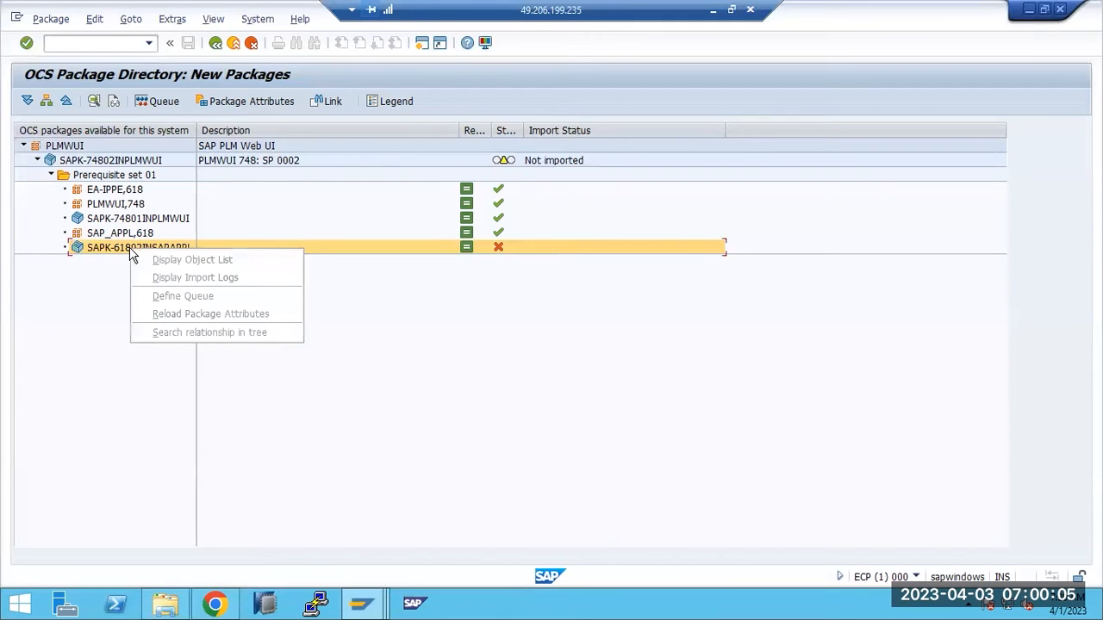
Step: Open the TN015 error detail for SAPK-61802INSAPAPPL, copy the package name, and switch to Paint
{"action": "left_click", "coordinate": [87, 250]}
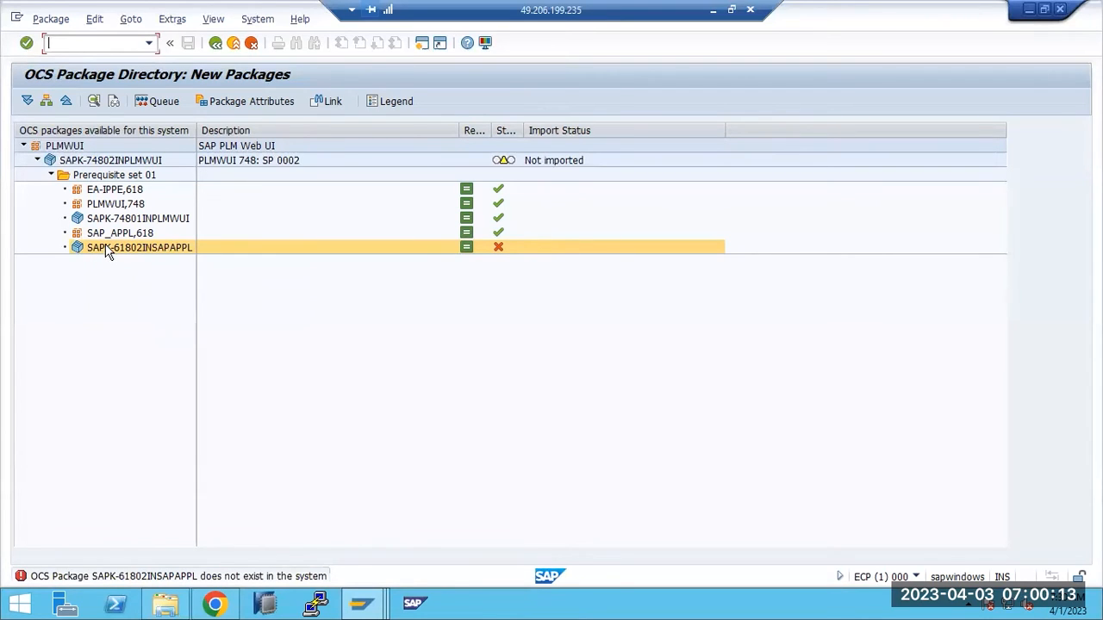
{"action": "left_click", "coordinate": [170, 584]}
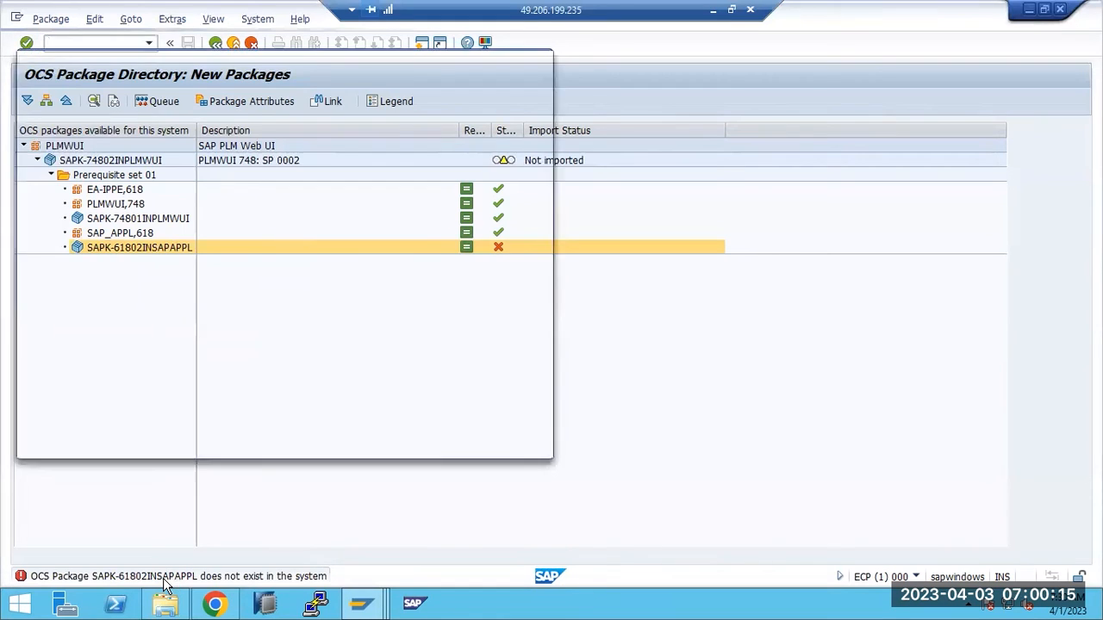
{"action": "left_click", "coordinate": [668, 189]}
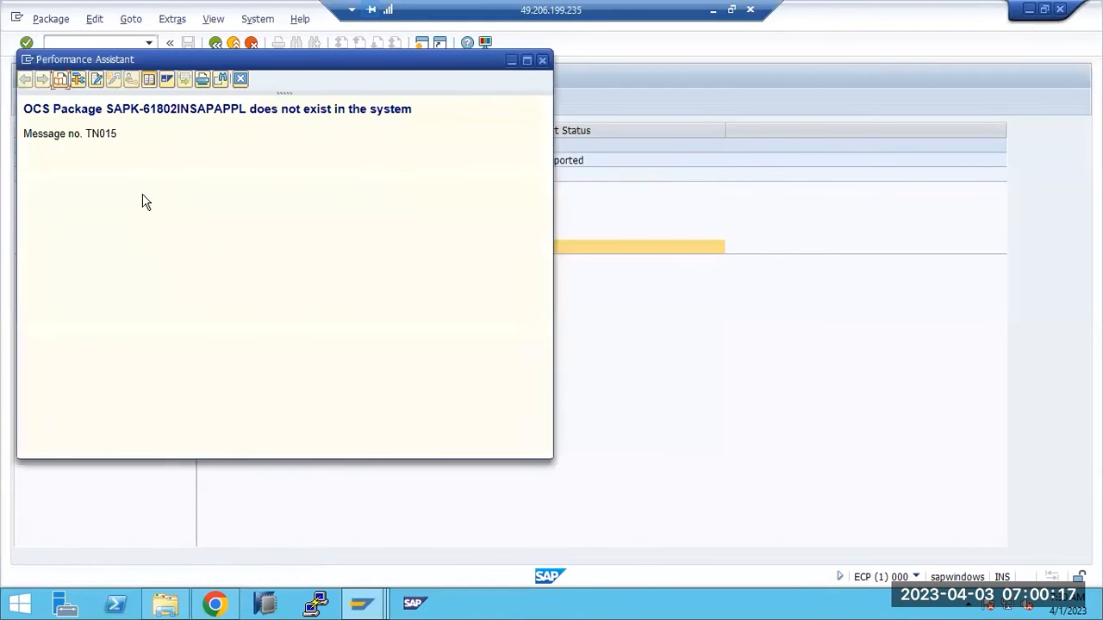
{"action": "left_click_drag", "start_coordinate": [106, 109], "coordinate": [232, 109]}
{"action": "key", "text": "ctrl+c"}
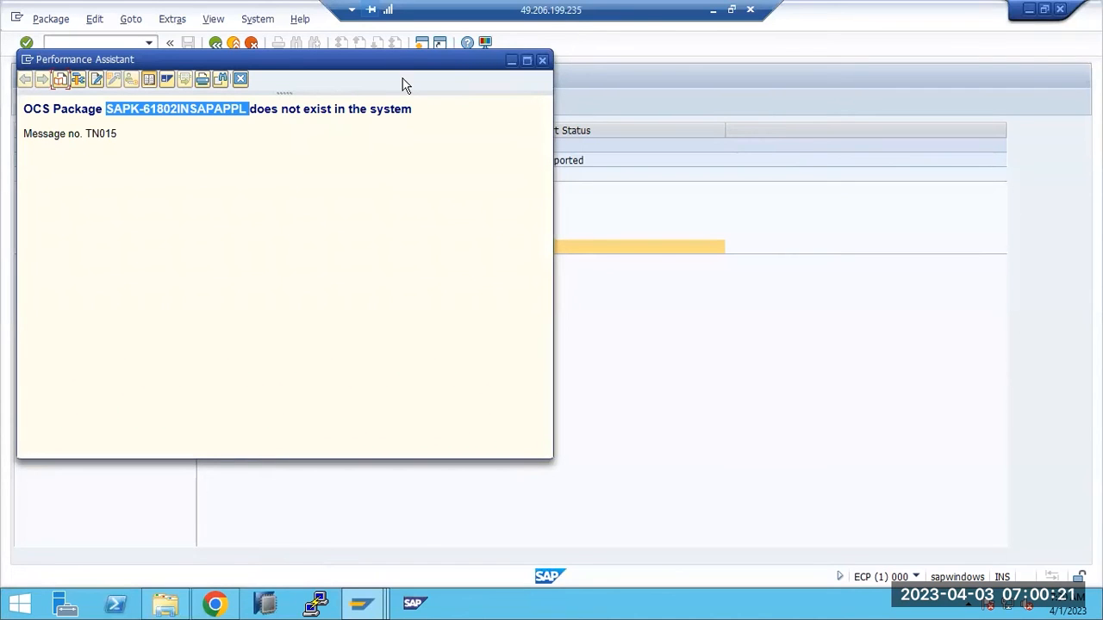
{"action": "left_click", "coordinate": [713, 9]}
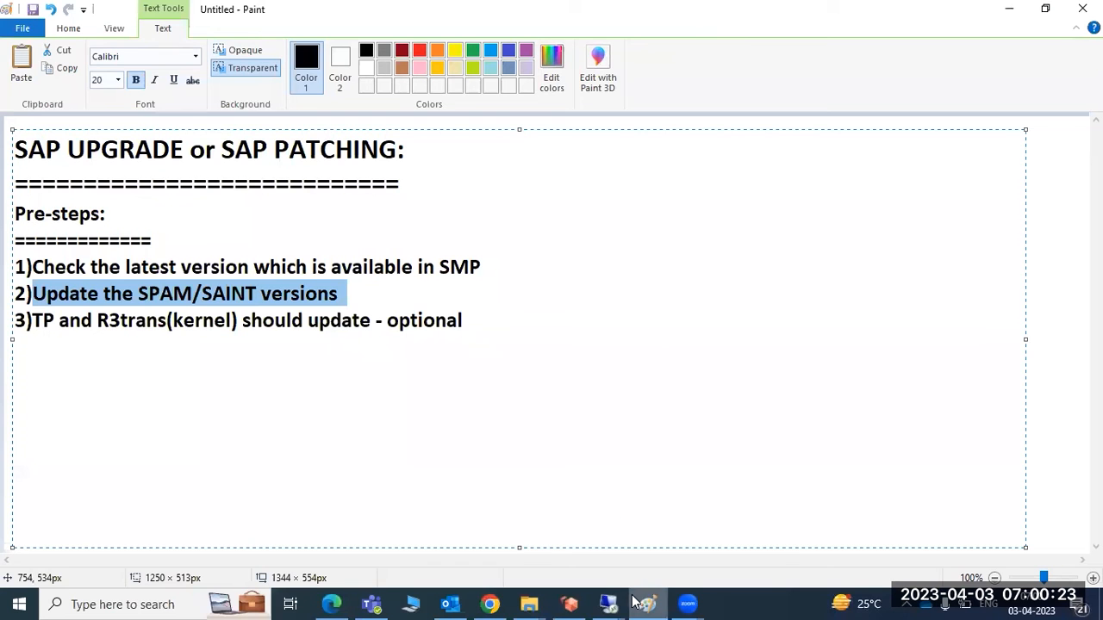
Step: Search SAP Software Downloads for the pasted package name SAPK-61802INSAPAPPL
{"action": "mouse_move", "coordinate": [609, 603]}
{"action": "left_click", "coordinate": [689, 533]}
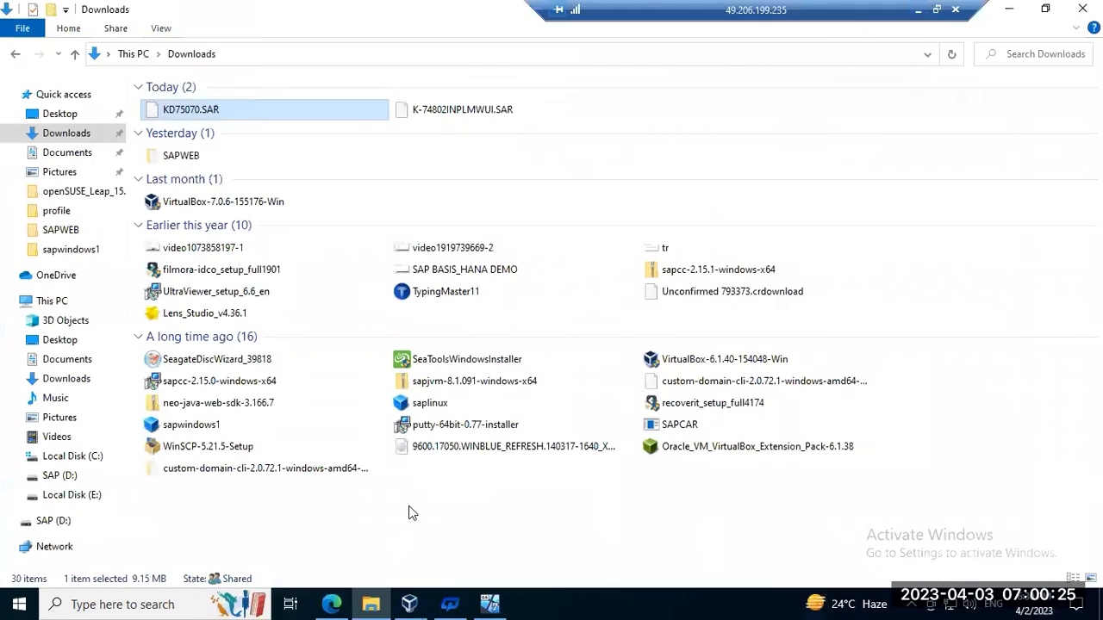
{"action": "left_click", "coordinate": [346, 597]}
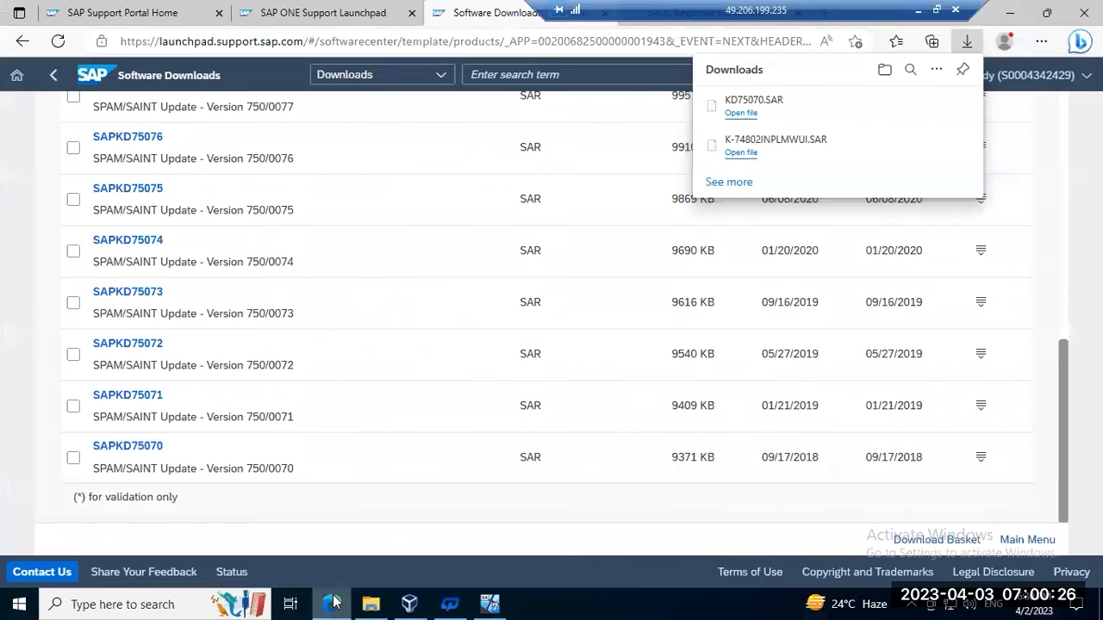
{"action": "left_click", "coordinate": [482, 76]}
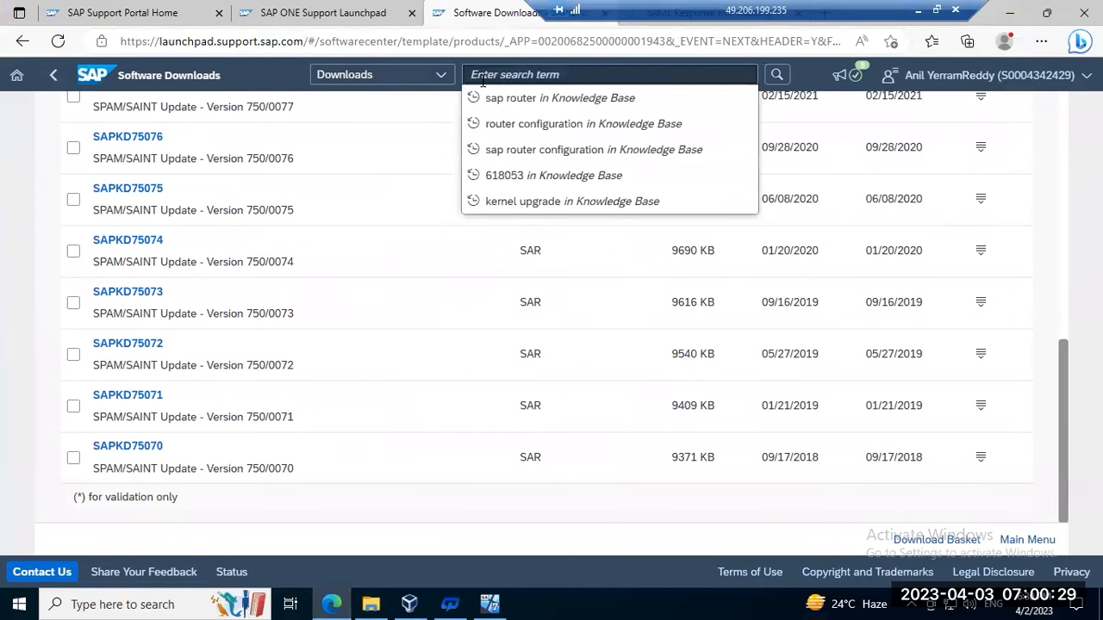
{"action": "key", "text": "ctrl+v"}
{"action": "key", "text": "Return"}
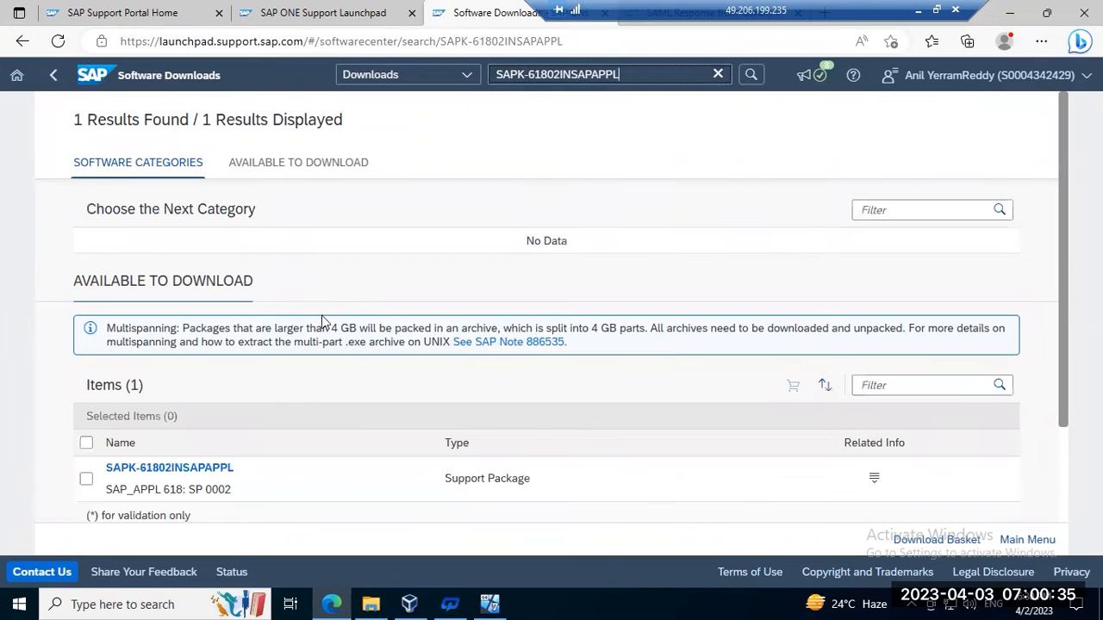
Step: Download the SAP_APPL 618 SP 0002 file K-61802INSAPAPPL.SAR using Save as
{"action": "left_click", "coordinate": [195, 472]}
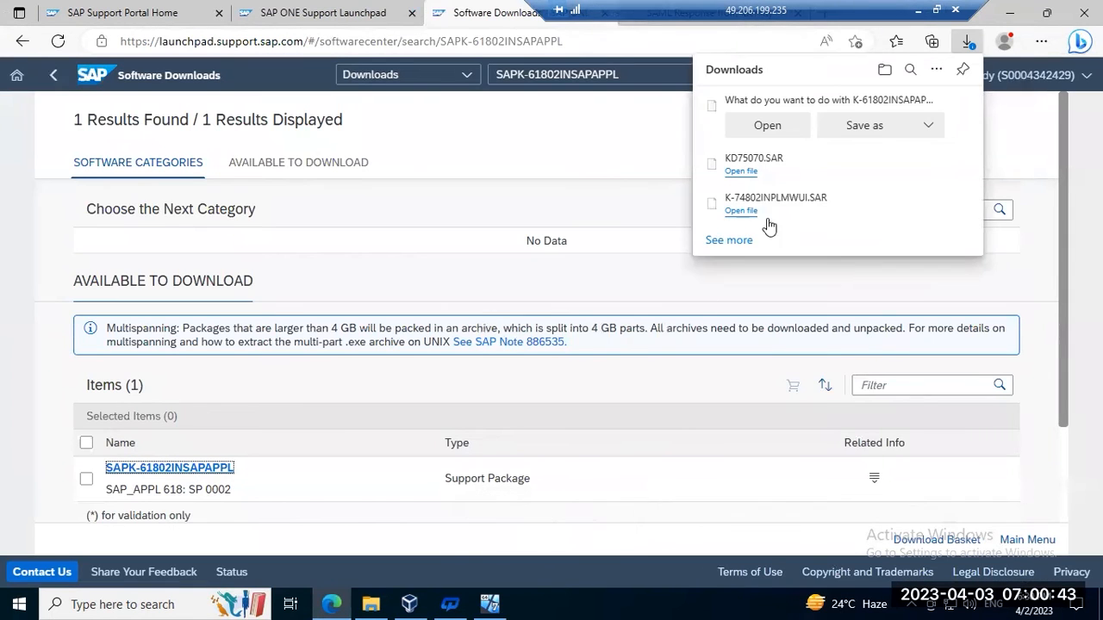
{"action": "left_click", "coordinate": [864, 122]}
{"action": "left_click", "coordinate": [959, 402]}
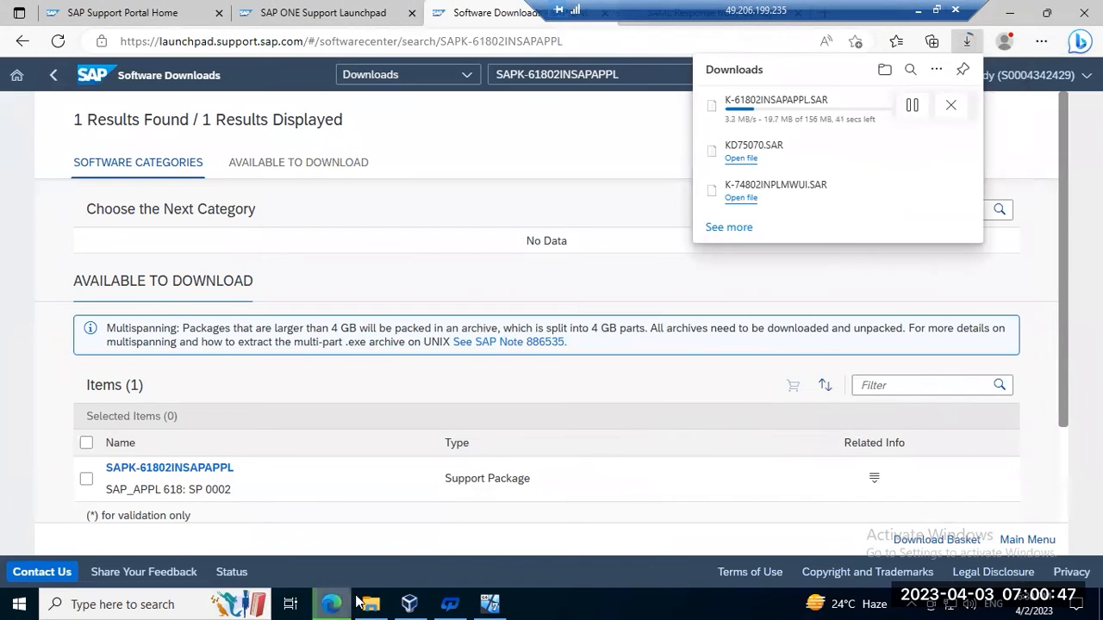
{"action": "left_click", "coordinate": [370, 603]}
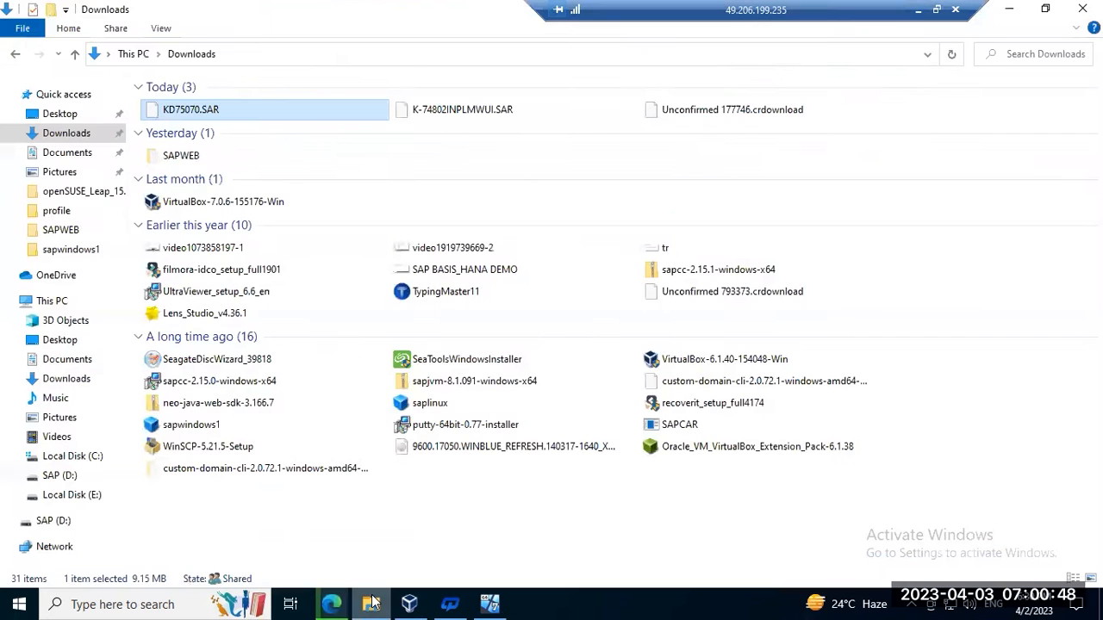
Step: Refresh Downloads and select the finished K-61802INSAPAPPL.SAR (156 MB)
{"action": "left_click", "coordinate": [69, 135]}
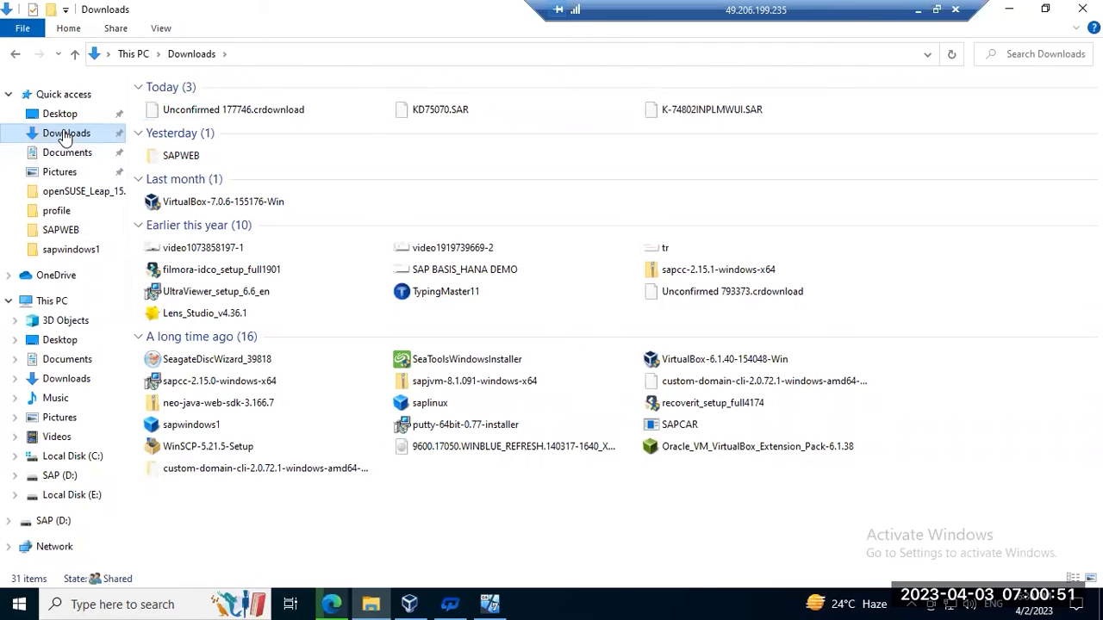
{"action": "mouse_move", "coordinate": [333, 602]}
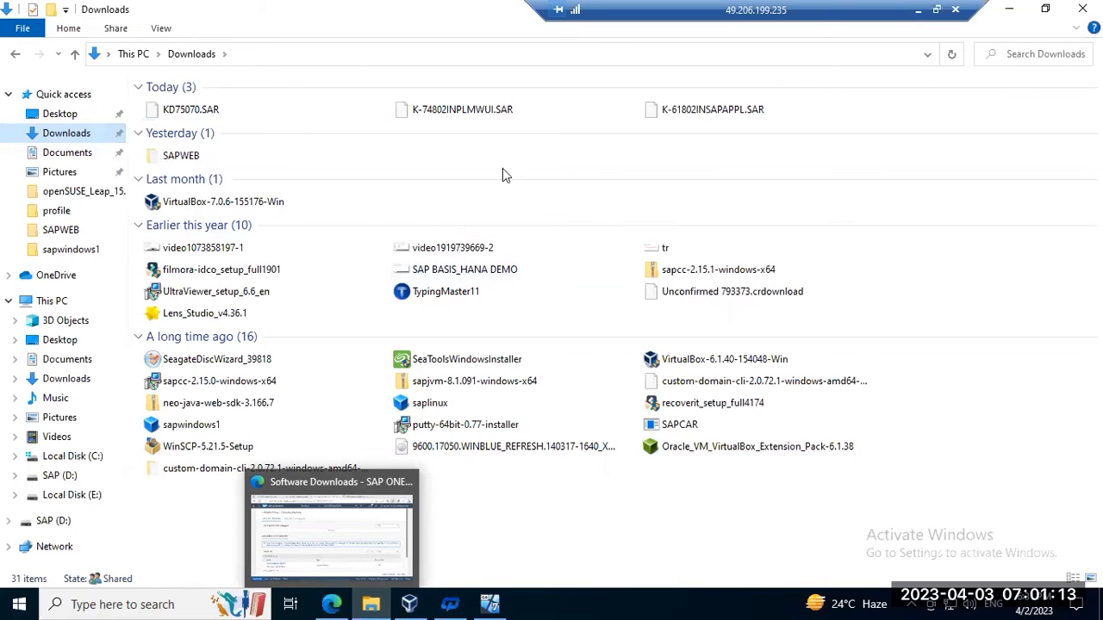
{"action": "left_click", "coordinate": [687, 110]}
Step: Copy K-61802INSAPAPPL.SAR and paste it into the remote server's Downloads folder
{"action": "right_click", "coordinate": [687, 112]}
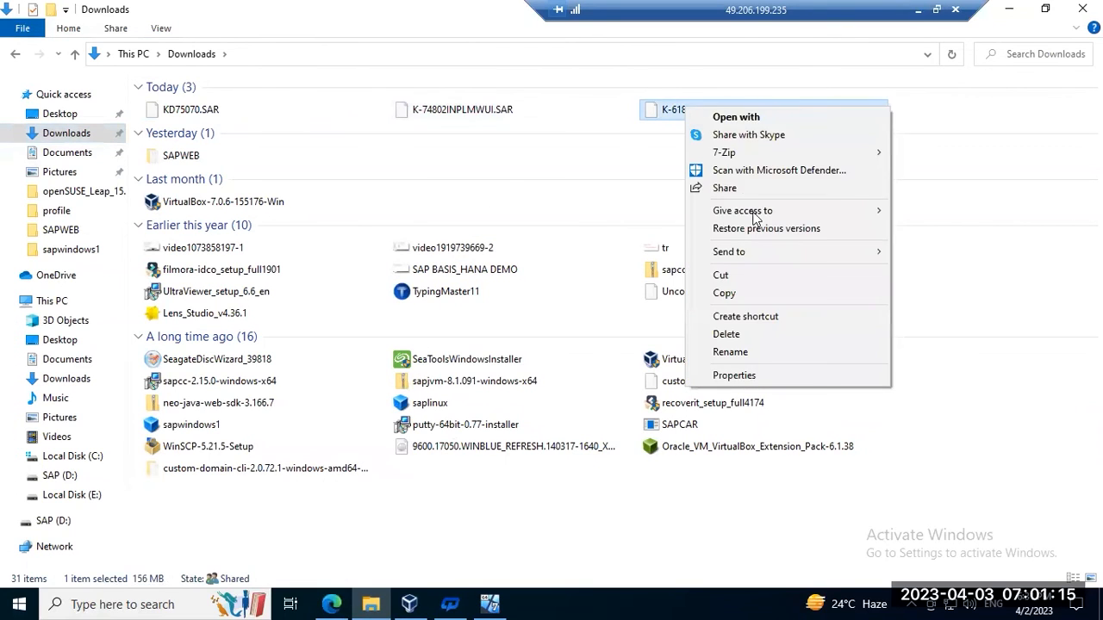
{"action": "left_click", "coordinate": [745, 293]}
{"action": "left_click", "coordinate": [918, 9]}
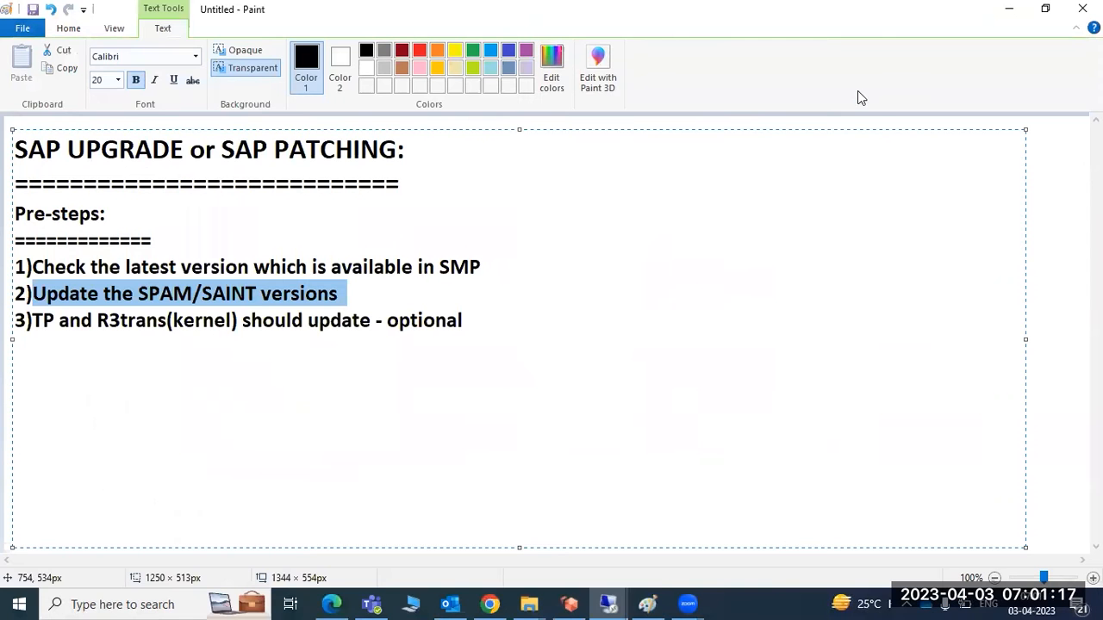
{"action": "left_click", "coordinate": [606, 603]}
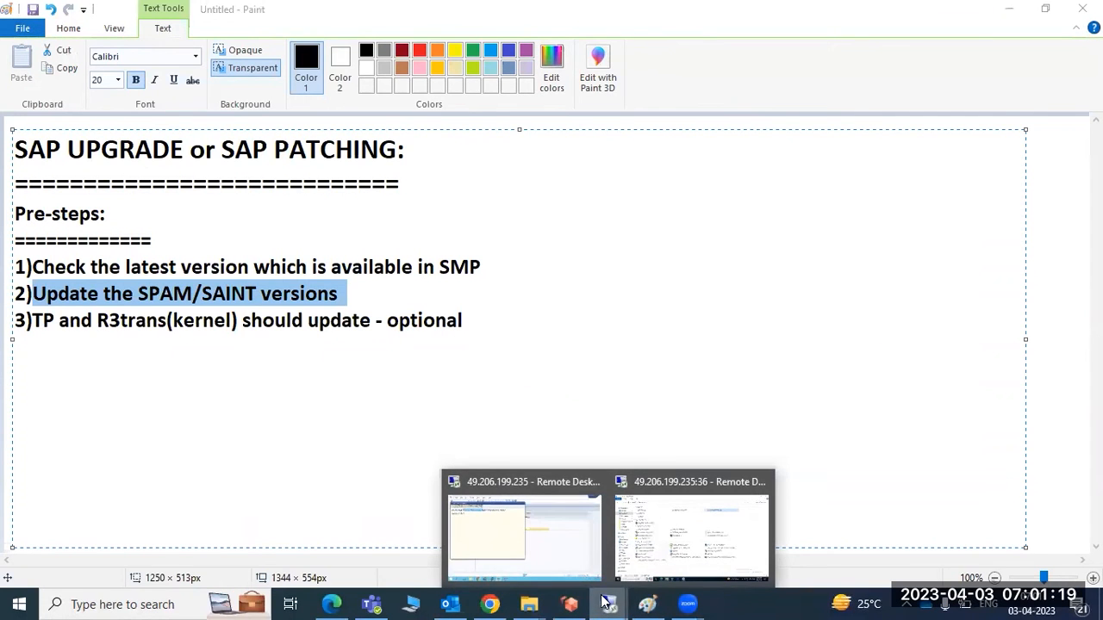
{"action": "left_click", "coordinate": [543, 568]}
{"action": "left_click", "coordinate": [177, 608]}
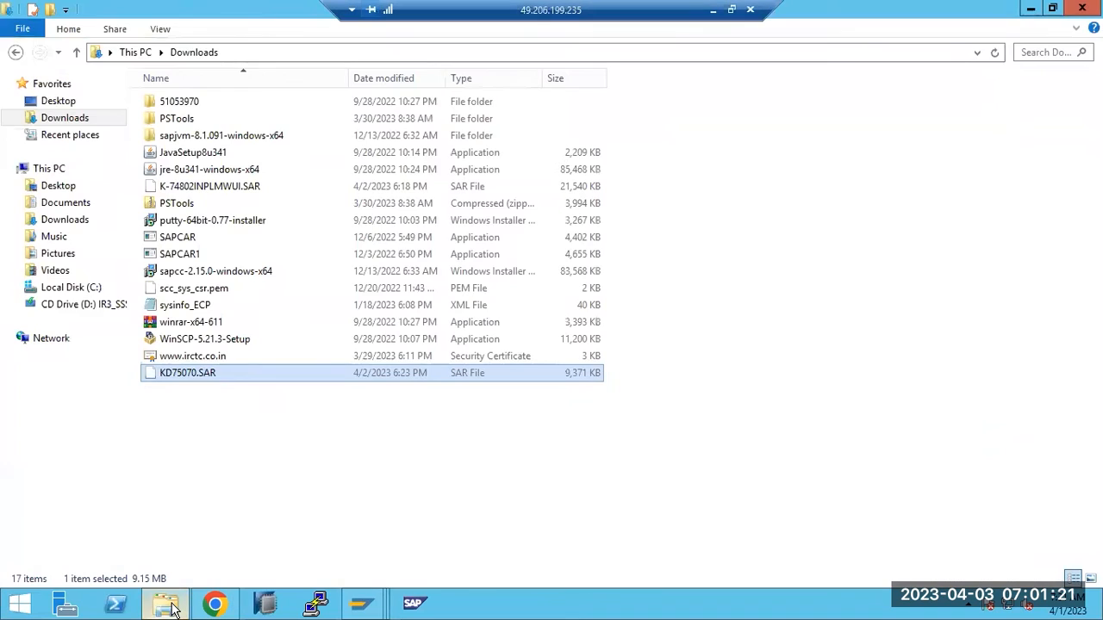
{"action": "left_click", "coordinate": [245, 469]}
{"action": "key", "text": "ctrl+v"}
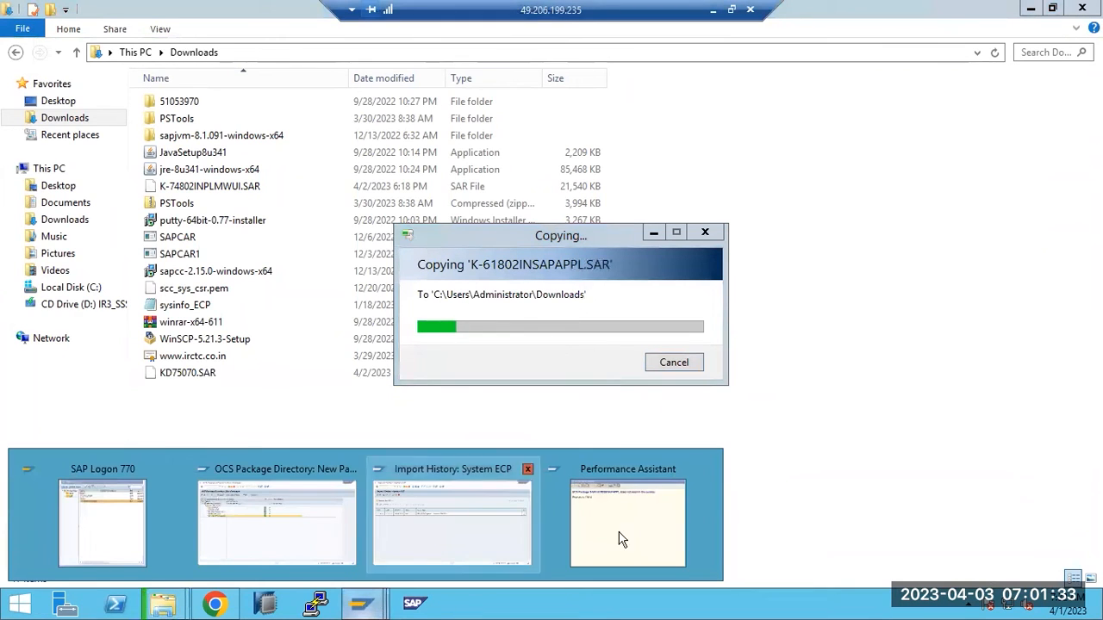
Step: Close the Performance Assistant window and return to the OCS Package Directory window
{"action": "left_click", "coordinate": [623, 539]}
{"action": "left_click_drag", "start_coordinate": [433, 86], "coordinate": [384, 138]}
{"action": "left_click", "coordinate": [556, 137]}
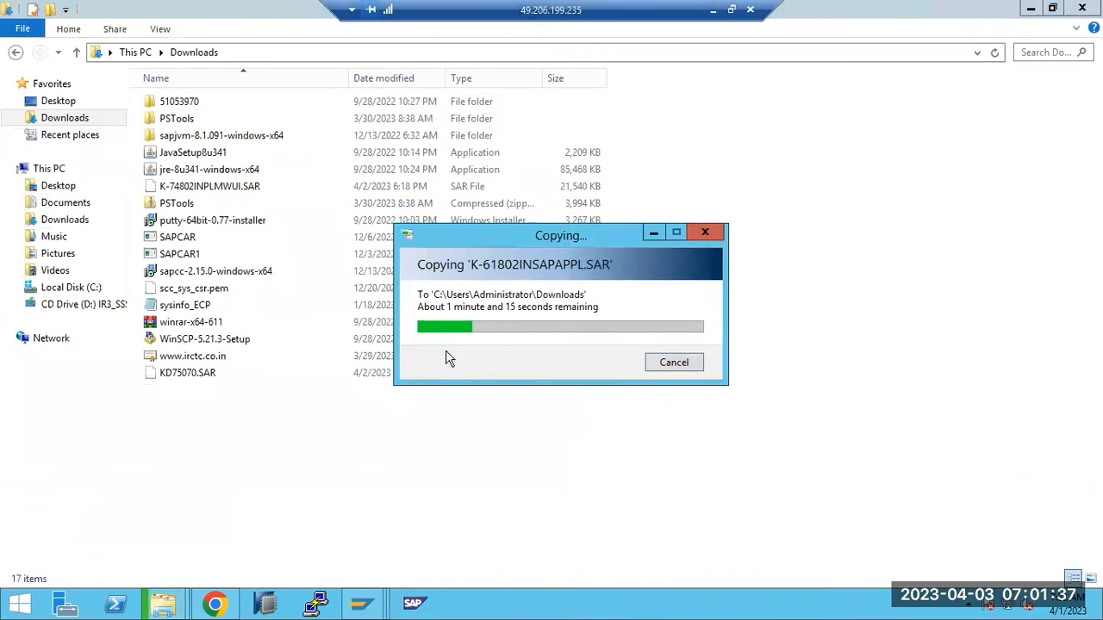
{"action": "mouse_move", "coordinate": [366, 608]}
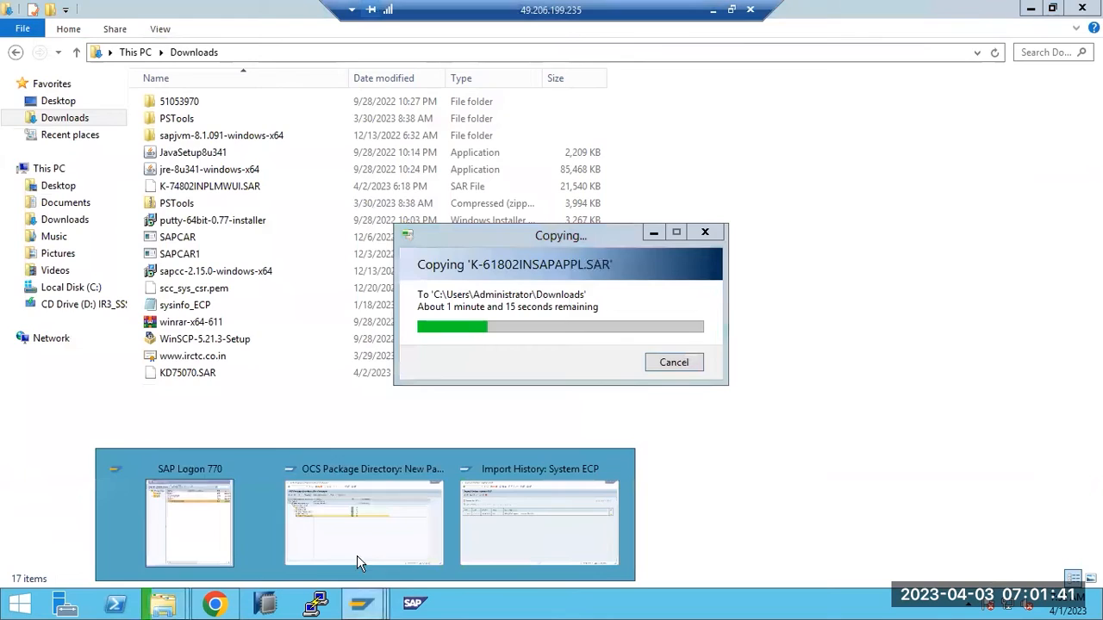
{"action": "left_click", "coordinate": [361, 565]}
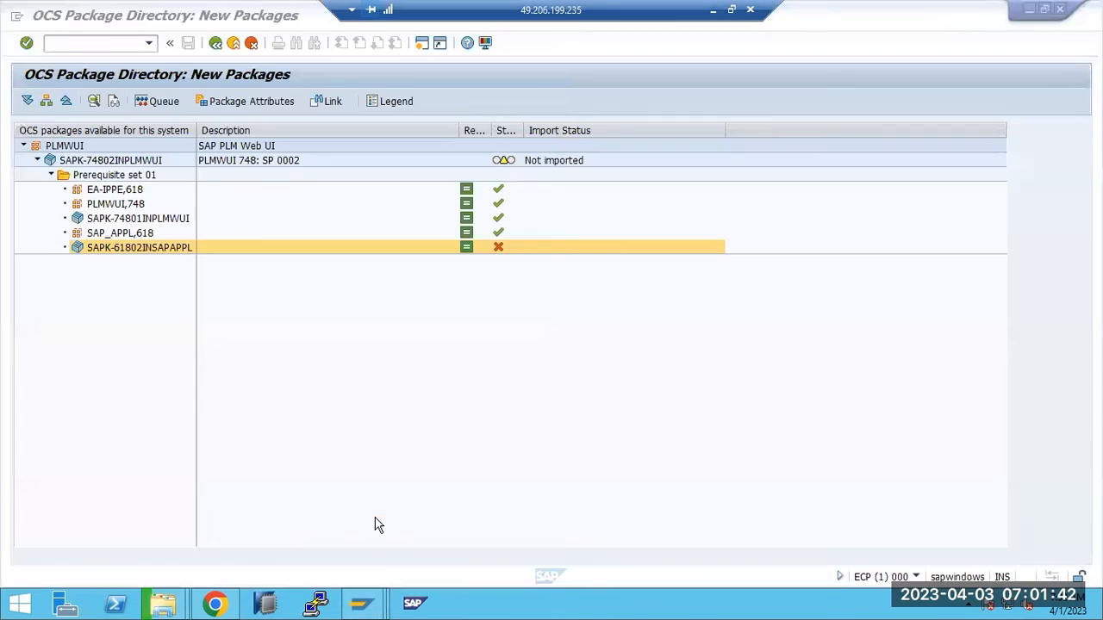
{"action": "left_click", "coordinate": [118, 204]}
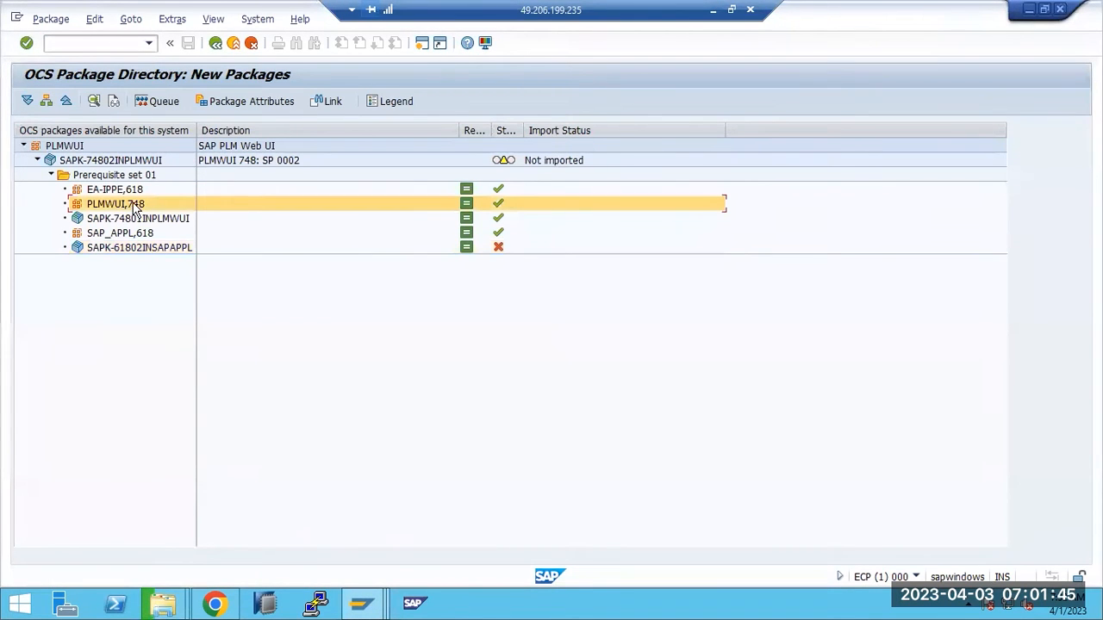
{"action": "left_click", "coordinate": [122, 237]}
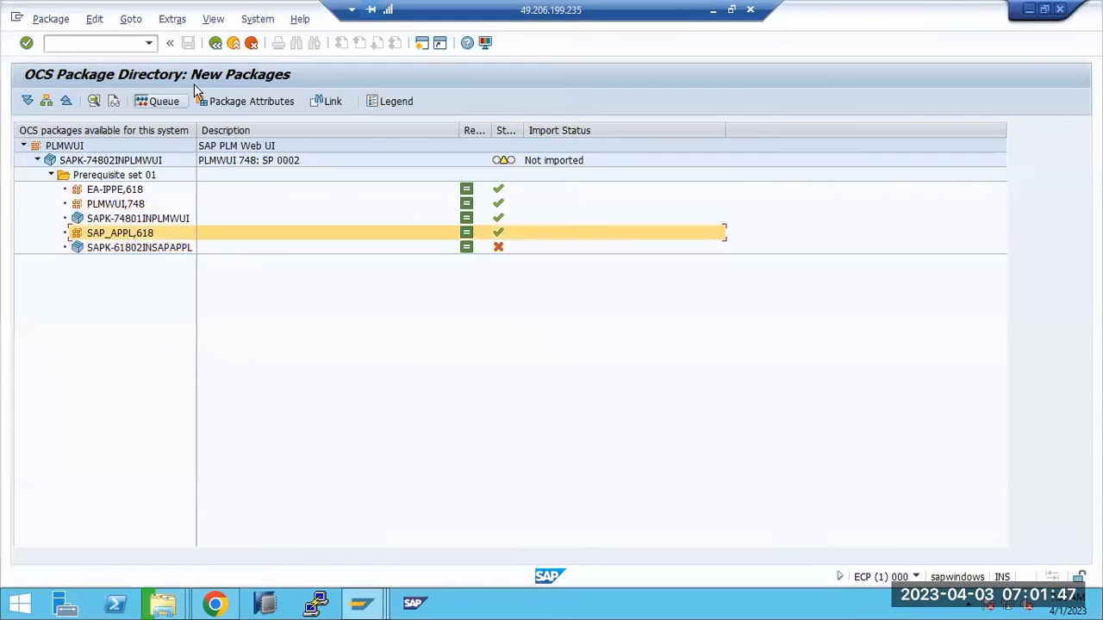
{"action": "left_click", "coordinate": [256, 19]}
{"action": "left_click", "coordinate": [265, 242]}
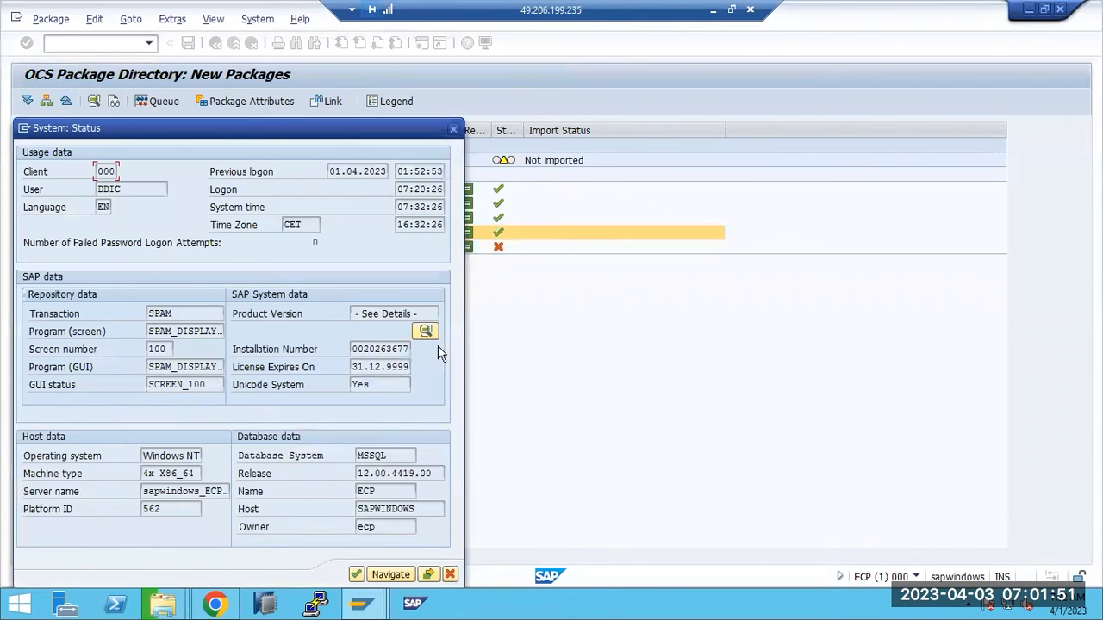
{"action": "left_click", "coordinate": [425, 331]}
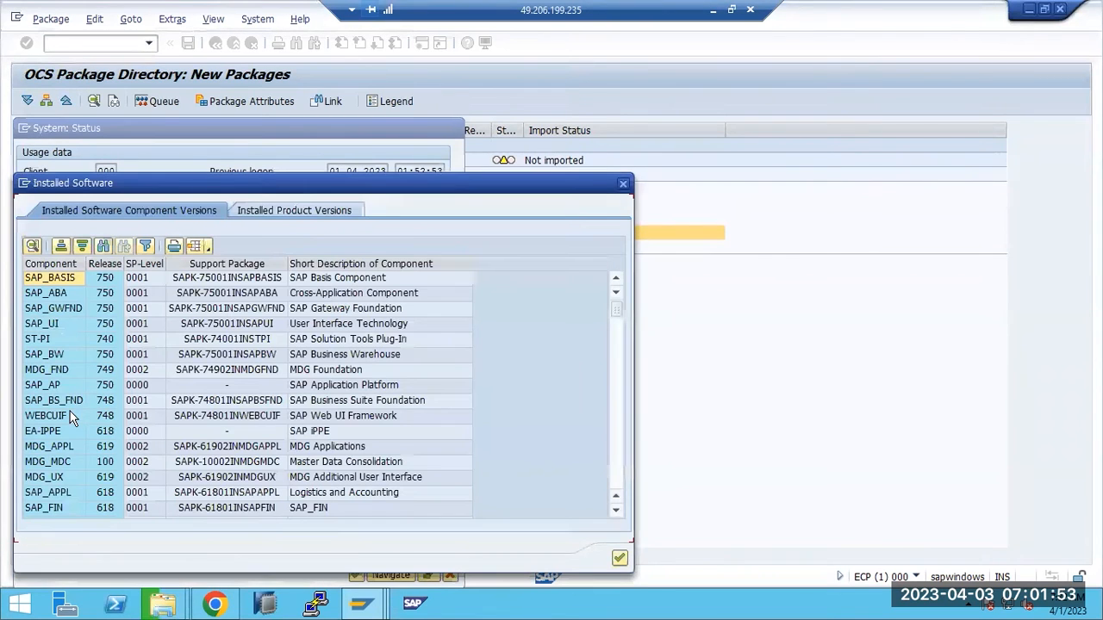
{"action": "left_click", "coordinate": [51, 493]}
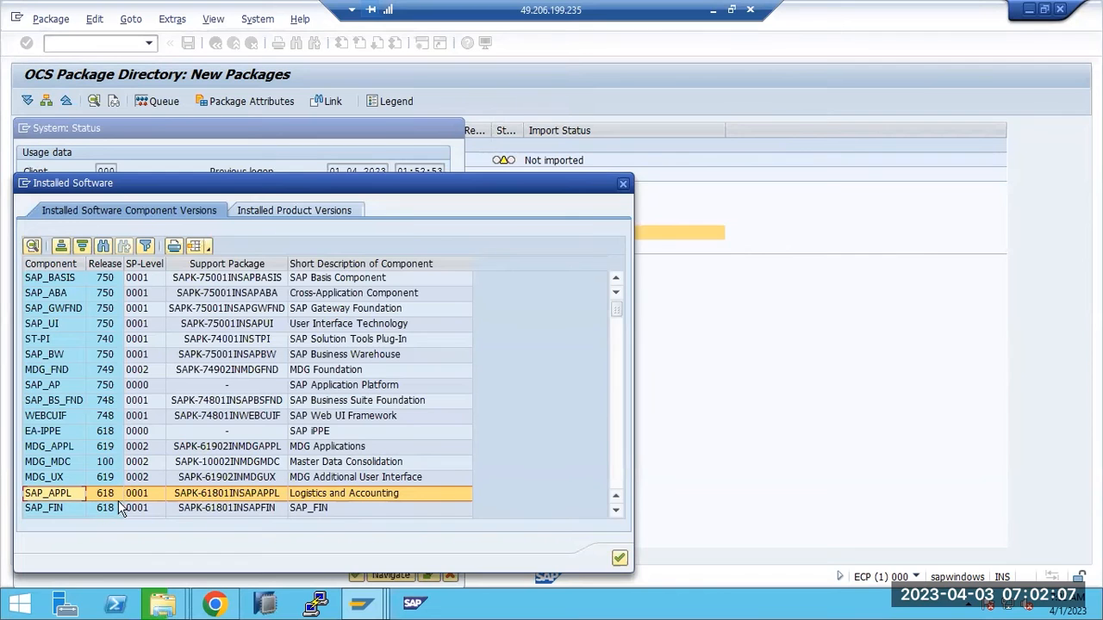
{"action": "left_click", "coordinate": [621, 559]}
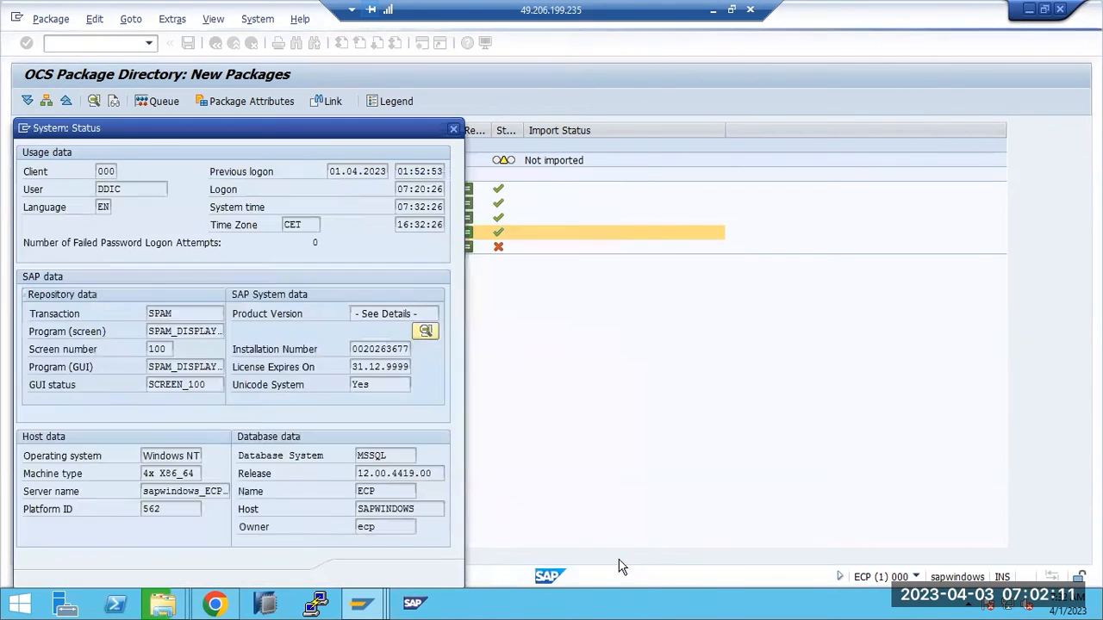
{"action": "left_click", "coordinate": [450, 574]}
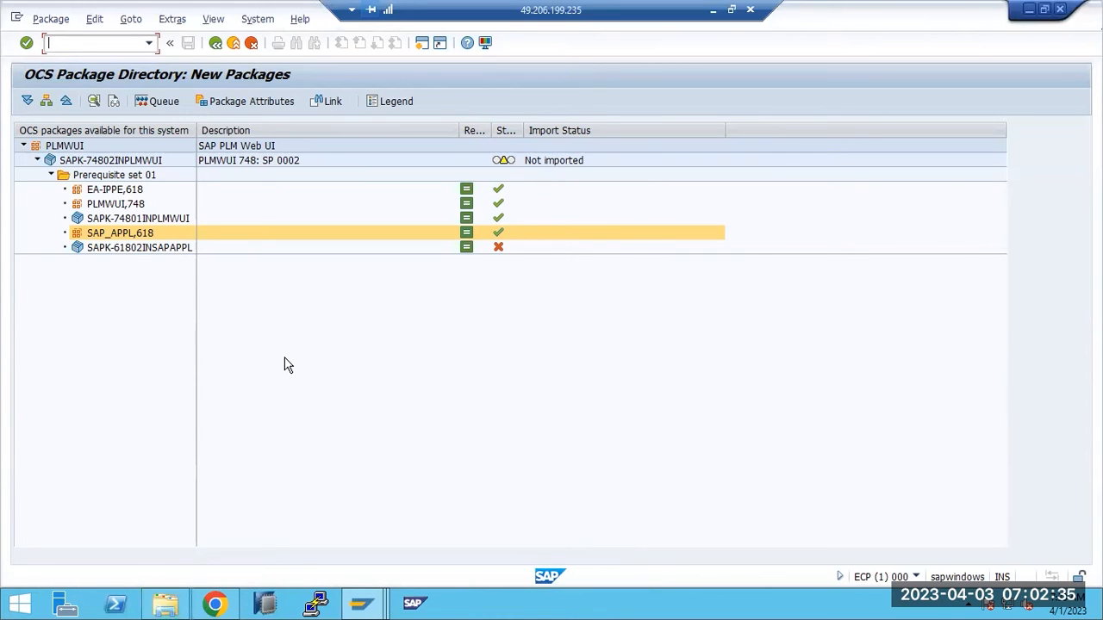
Step: Run transaction SPAM and load K-61802INSAPAPPL.SAR as a SAR archive from the front end, allowing file access
{"action": "left_click", "coordinate": [216, 43]}
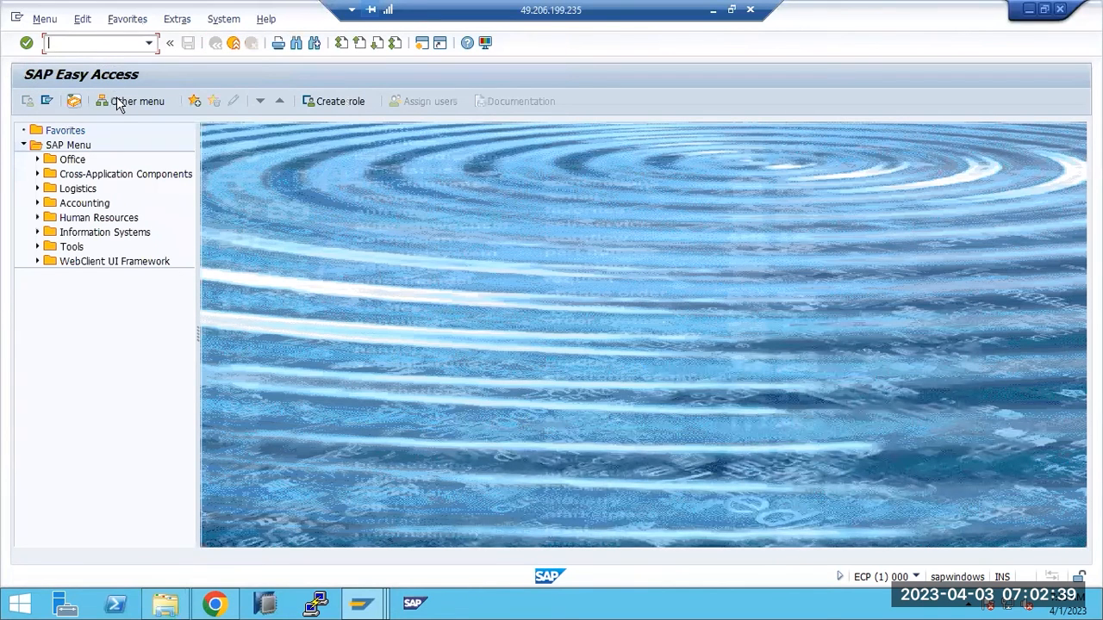
{"action": "type", "text": "spam"}
{"action": "key", "text": "Return"}
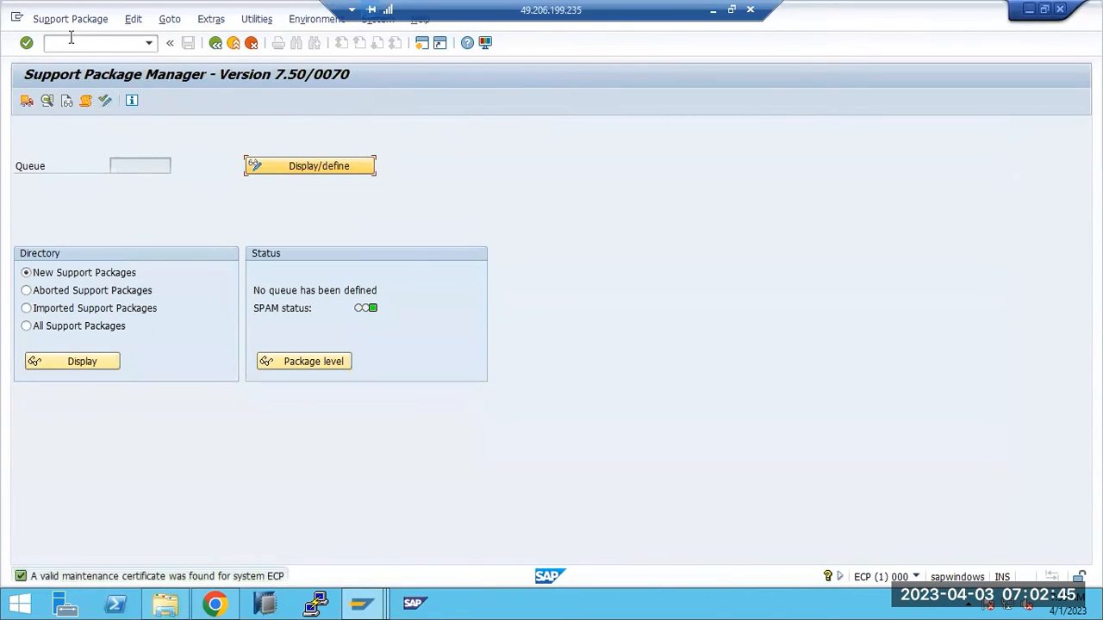
{"action": "left_click", "coordinate": [60, 20]}
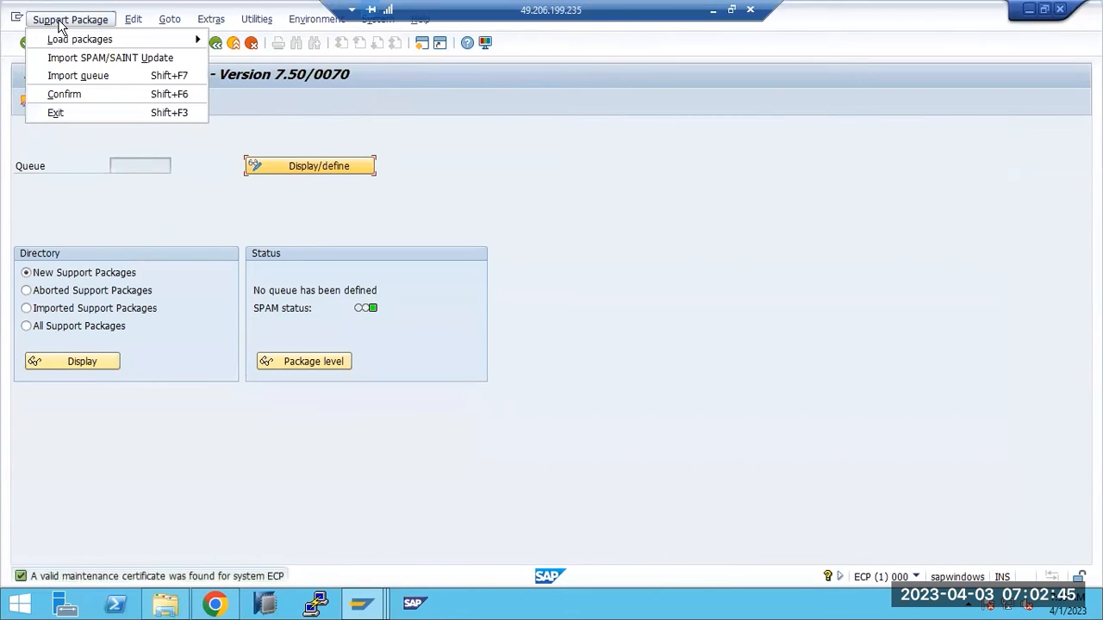
{"action": "left_click", "coordinate": [175, 49]}
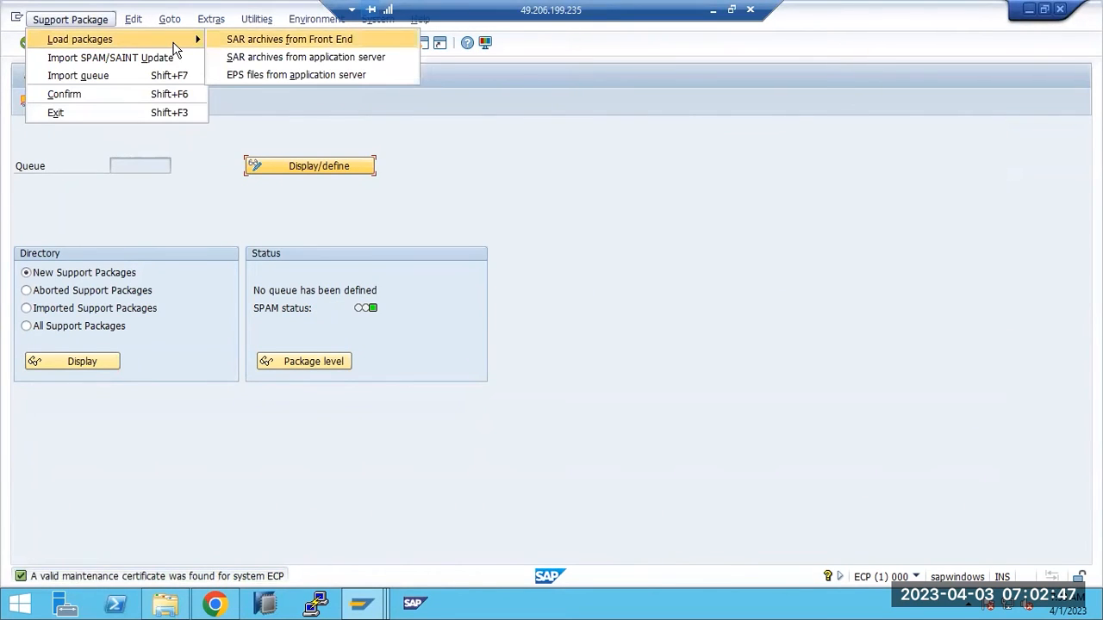
{"action": "key", "text": "Return"}
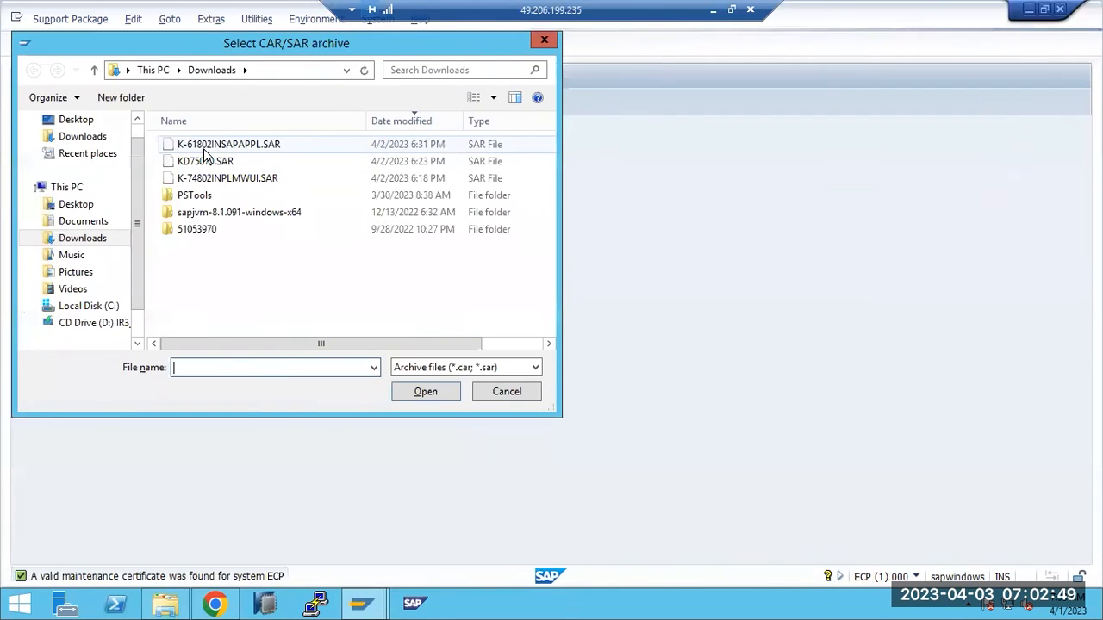
{"action": "double_click", "coordinate": [205, 148]}
{"action": "left_click", "coordinate": [347, 333]}
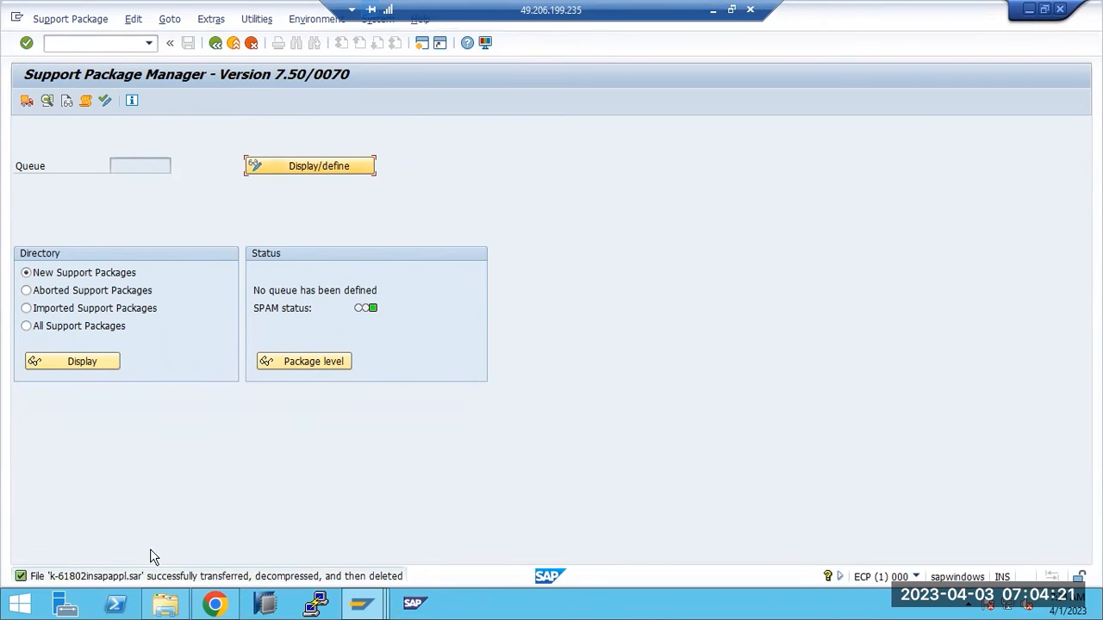
{"action": "left_click", "coordinate": [261, 170]}
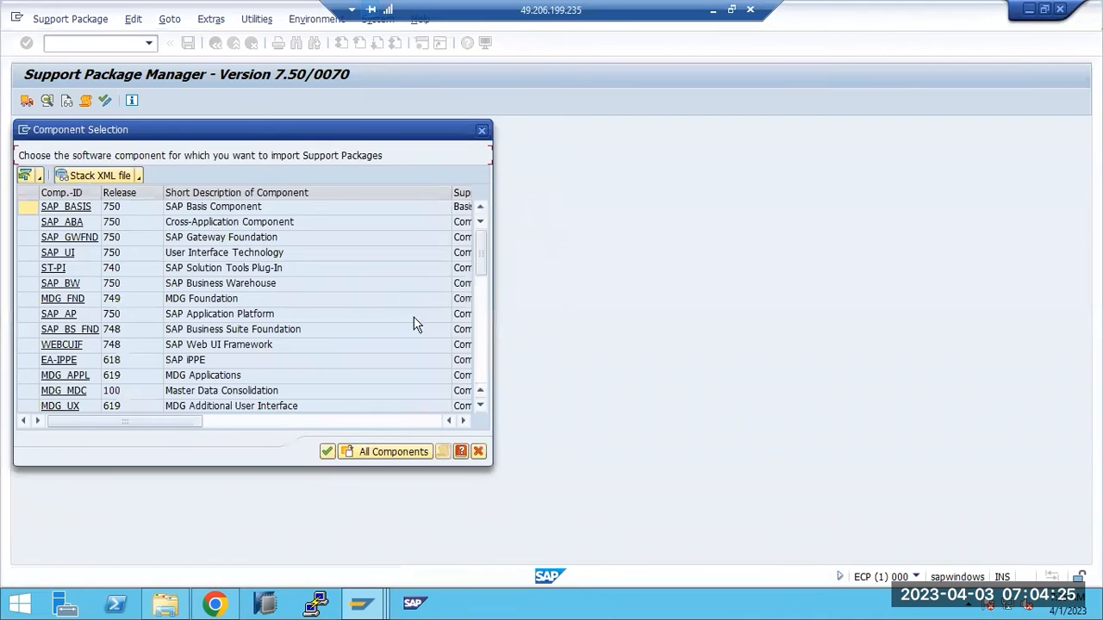
{"action": "left_click", "coordinate": [481, 378]}
{"action": "double_click", "coordinate": [52, 411]}
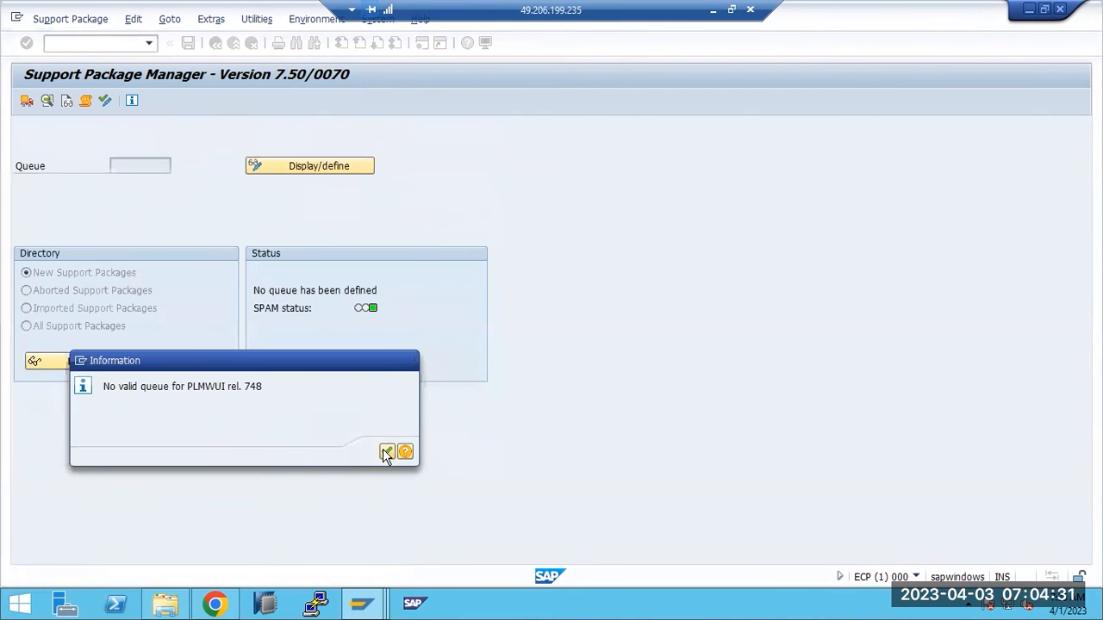
{"action": "left_click", "coordinate": [386, 452]}
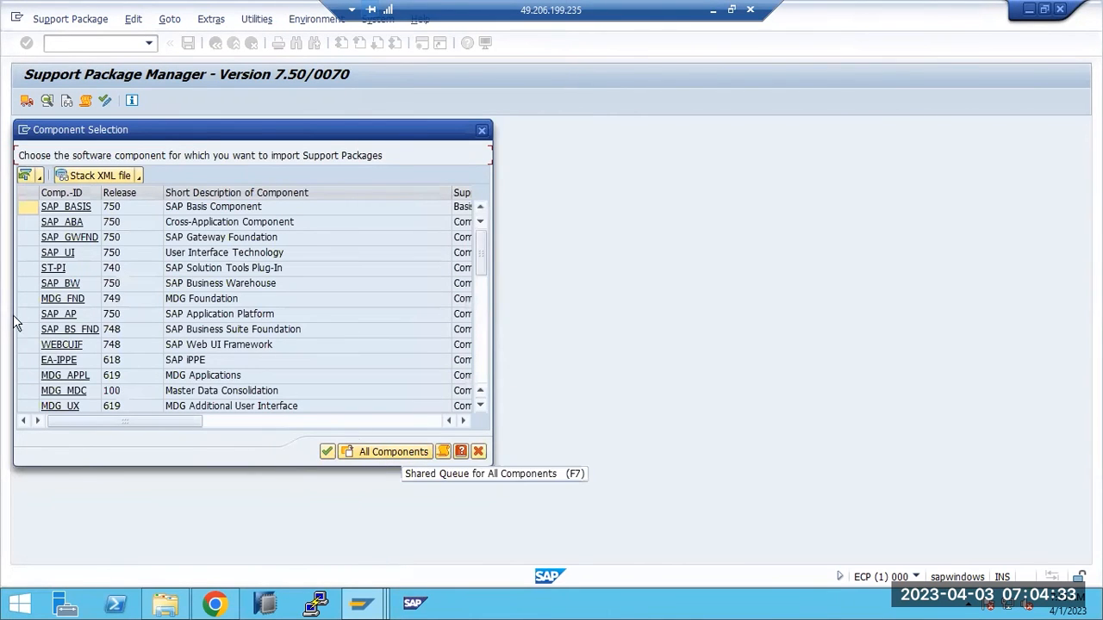
{"action": "left_click", "coordinate": [483, 369]}
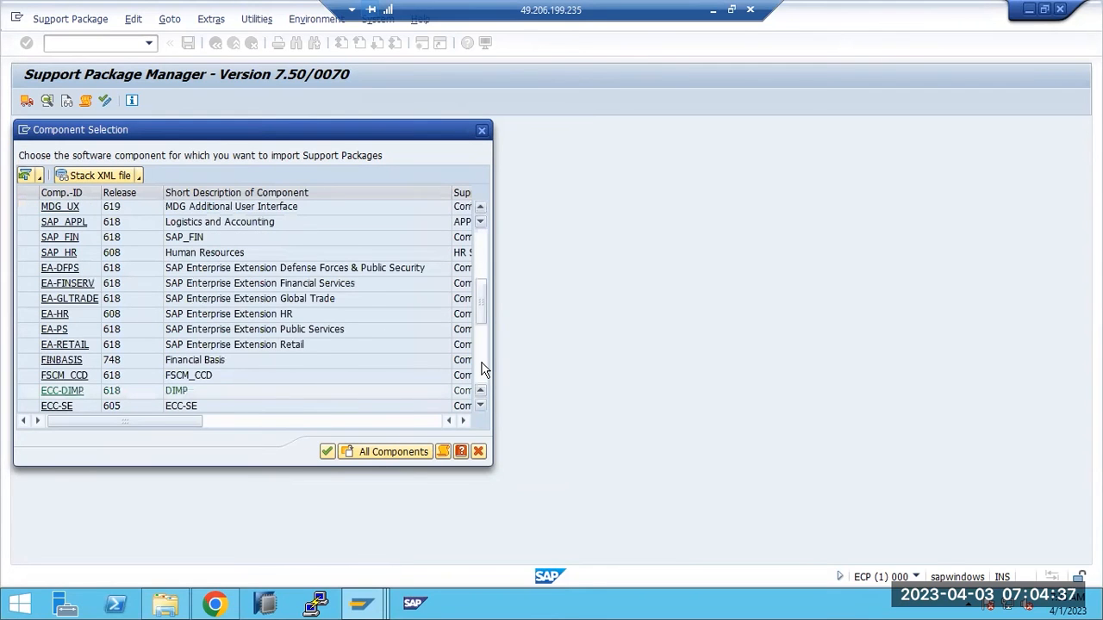
{"action": "left_click", "coordinate": [483, 365]}
{"action": "left_click_drag", "start_coordinate": [484, 335], "coordinate": [484, 289]}
{"action": "left_click", "coordinate": [67, 257]}
{"action": "left_click", "coordinate": [66, 255]}
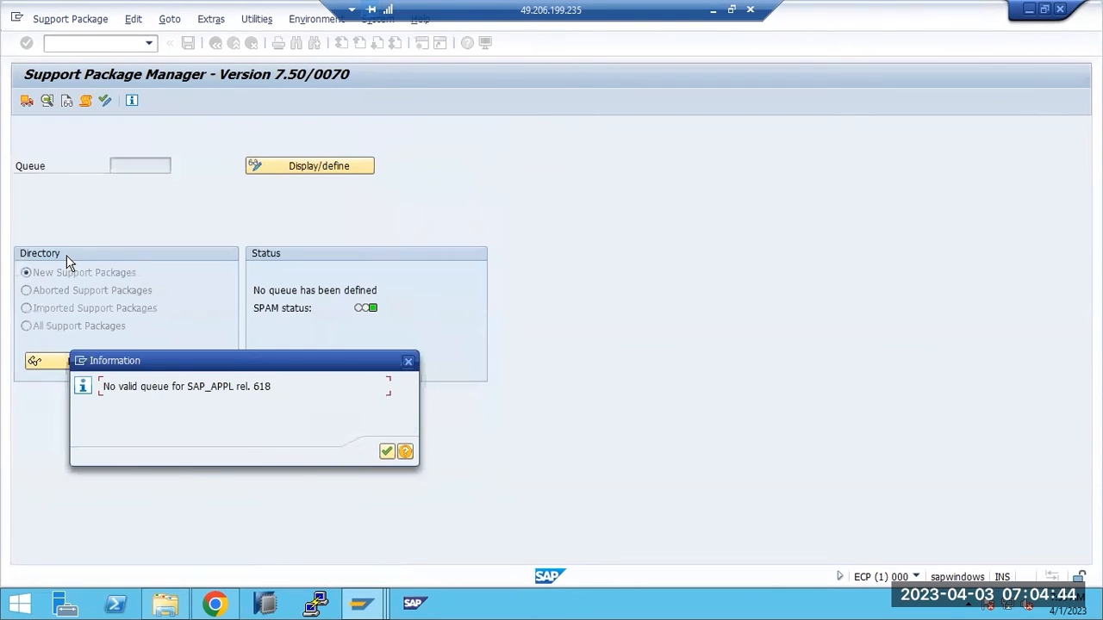
{"action": "left_click", "coordinate": [385, 452]}
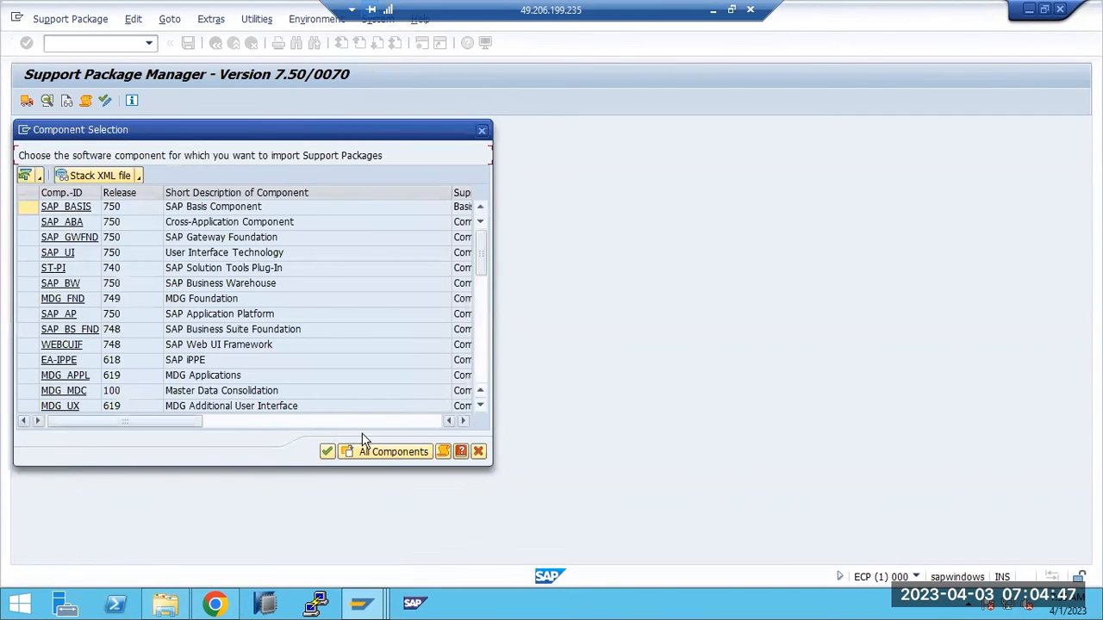
{"action": "left_click", "coordinate": [478, 451]}
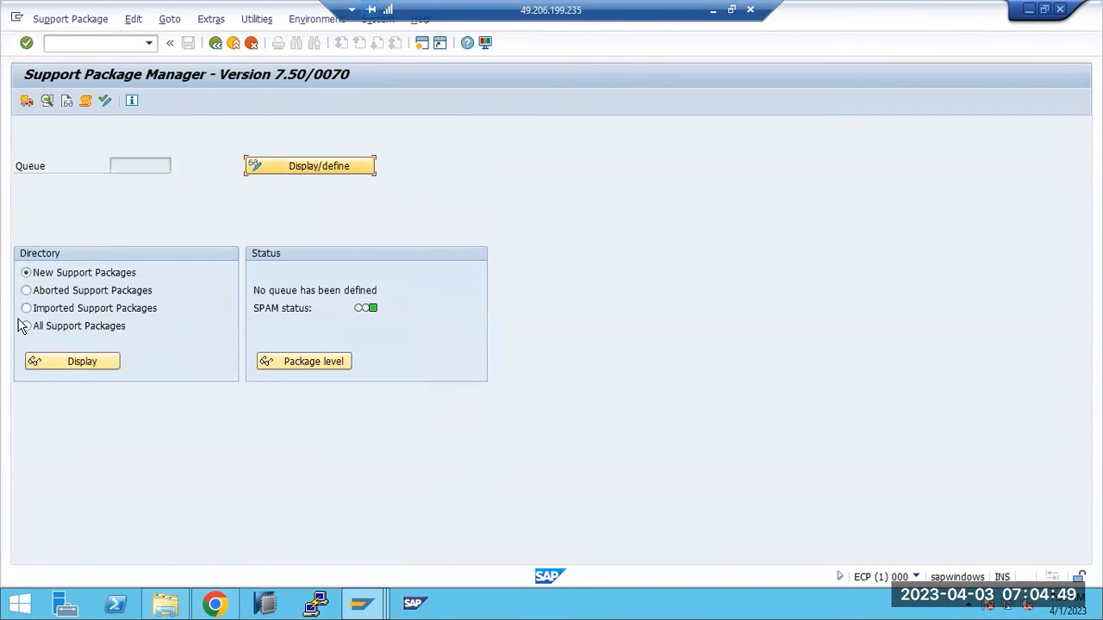
Step: Expand SAPK-61802INSAPAPPL in the new packages directory and review its prerequisite entries
{"action": "left_click", "coordinate": [79, 365]}
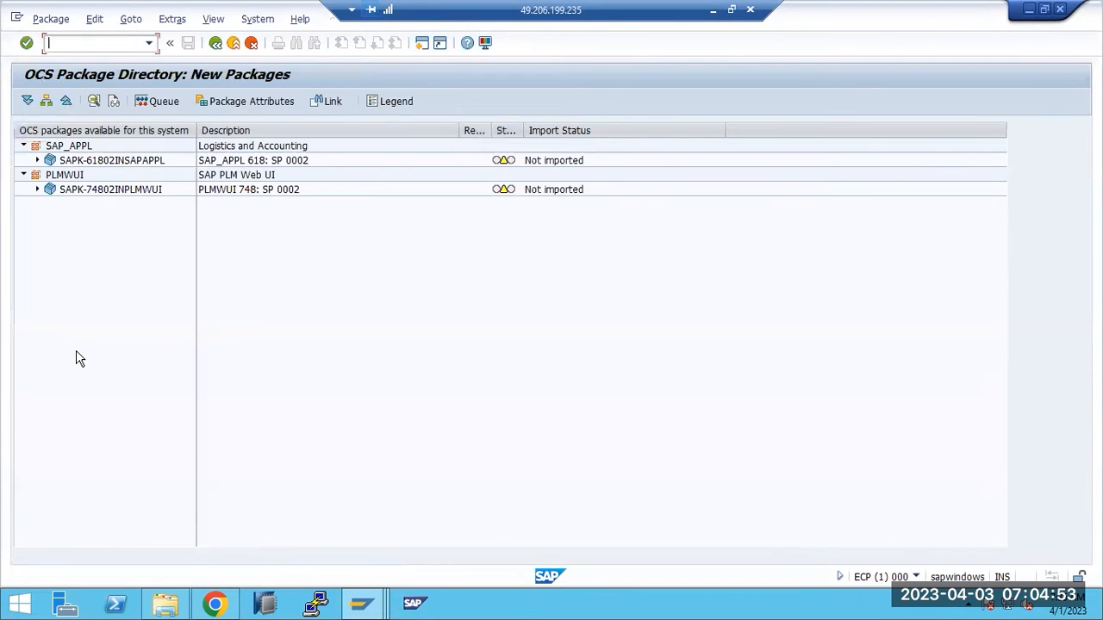
{"action": "left_click", "coordinate": [37, 161]}
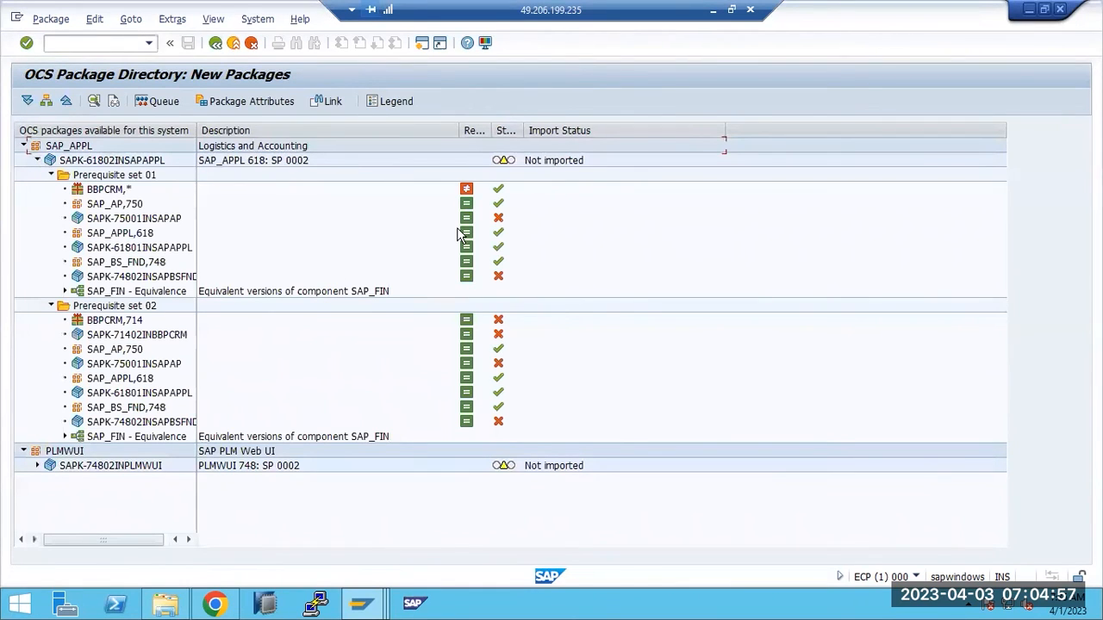
{"action": "left_click", "coordinate": [501, 221]}
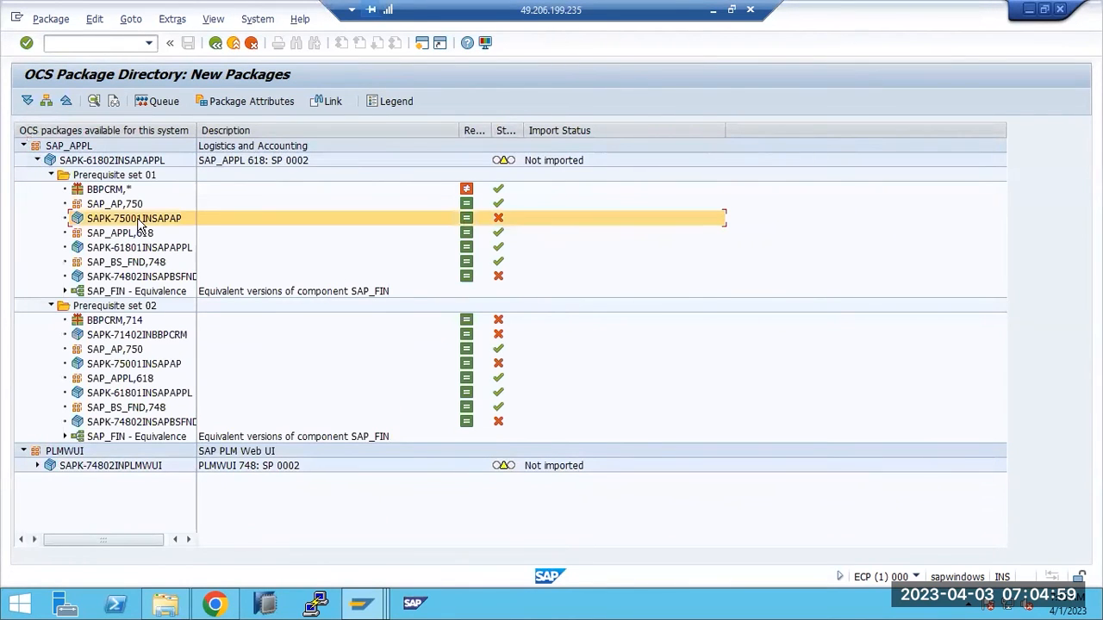
{"action": "left_click", "coordinate": [136, 293]}
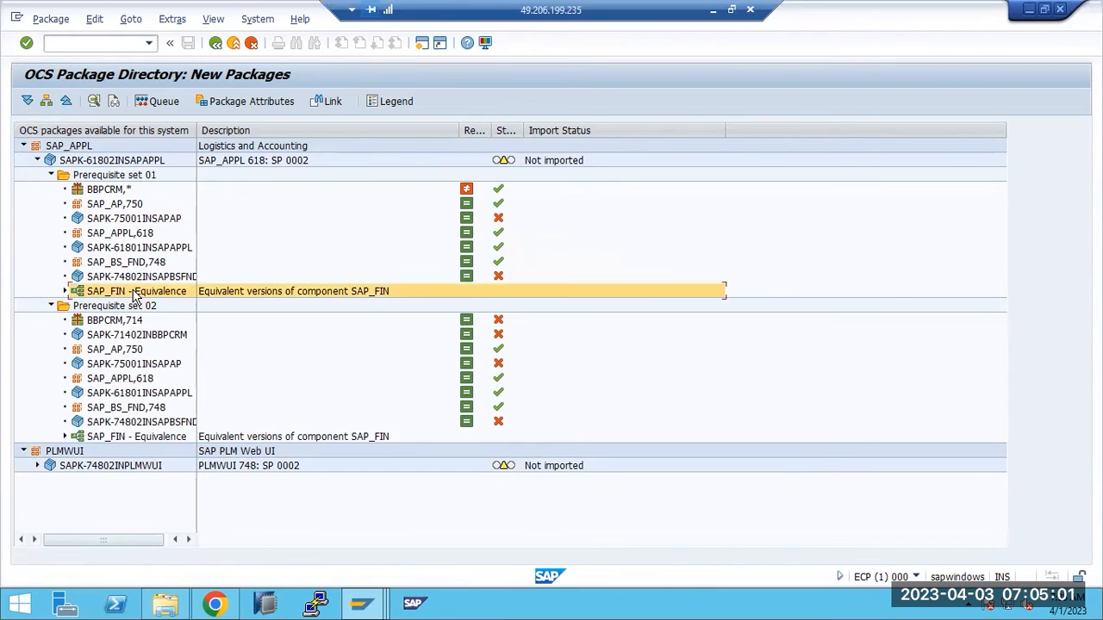
{"action": "left_click", "coordinate": [141, 320]}
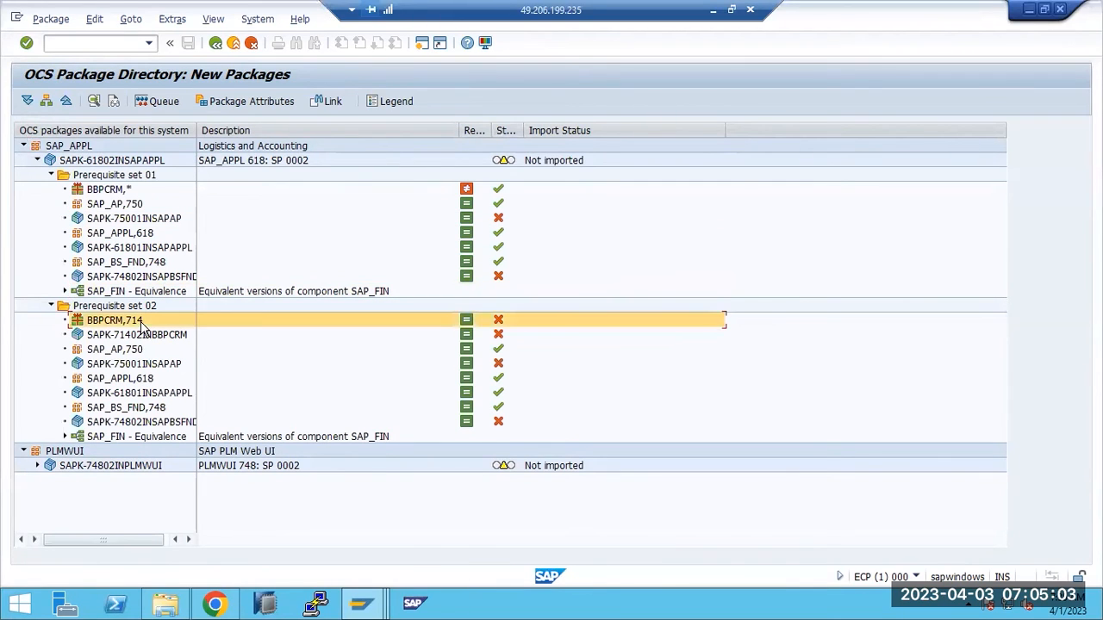
{"action": "left_click", "coordinate": [123, 337]}
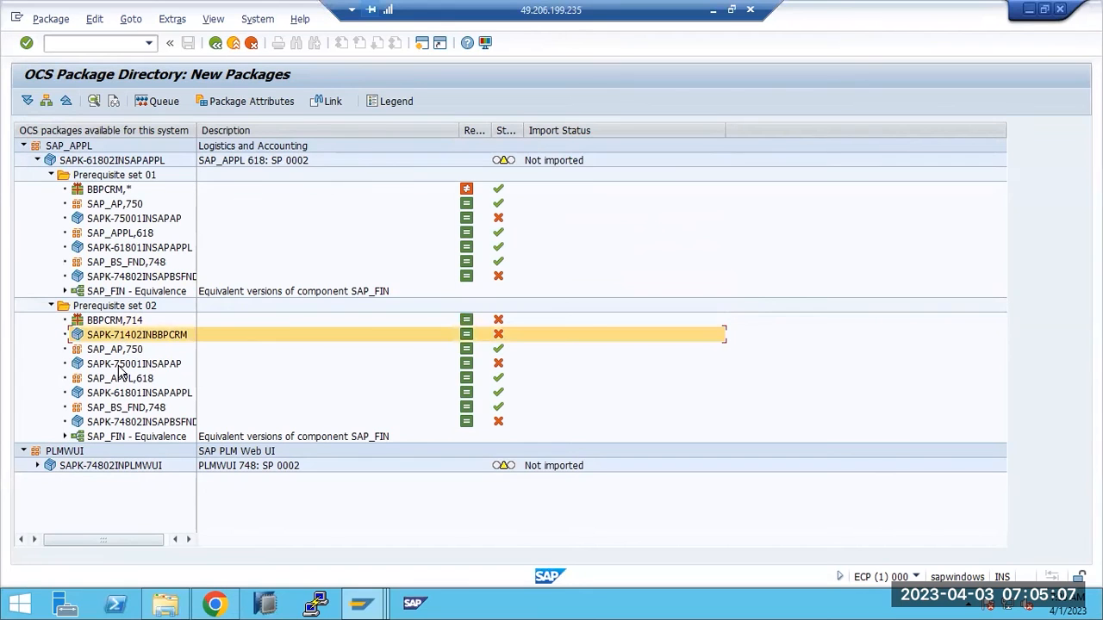
{"action": "left_click", "coordinate": [120, 365]}
{"action": "left_click", "coordinate": [125, 422]}
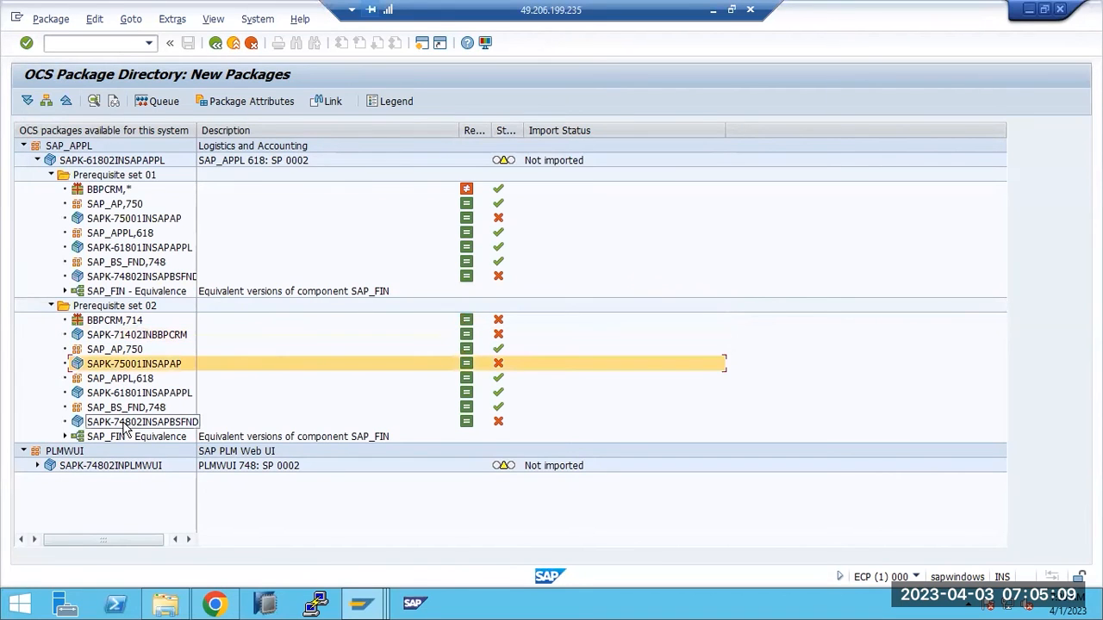
Step: Check the SAPK-74802INPLMWUI prerequisite status, then go back twice to SAP Easy Access
{"action": "left_click", "coordinate": [37, 464]}
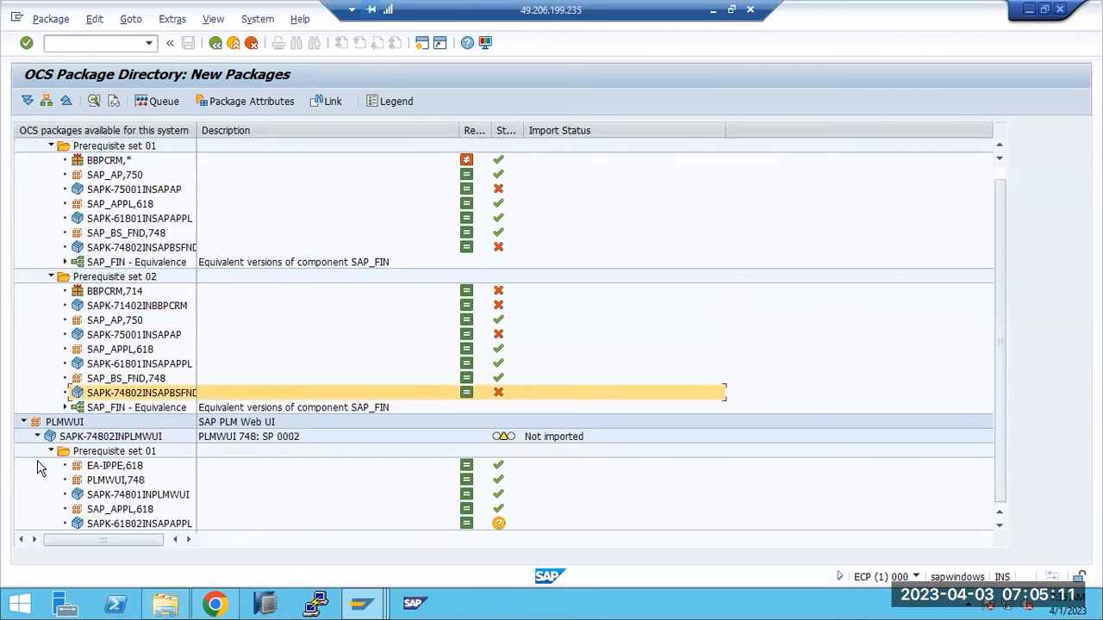
{"action": "left_click", "coordinate": [129, 524]}
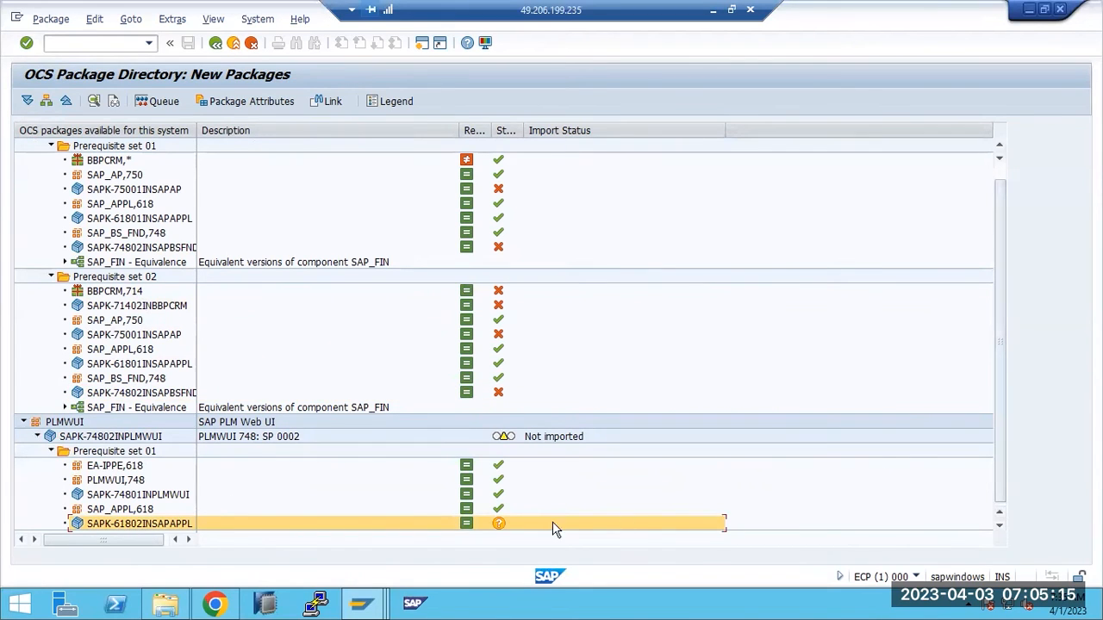
{"action": "mouse_move", "coordinate": [495, 530]}
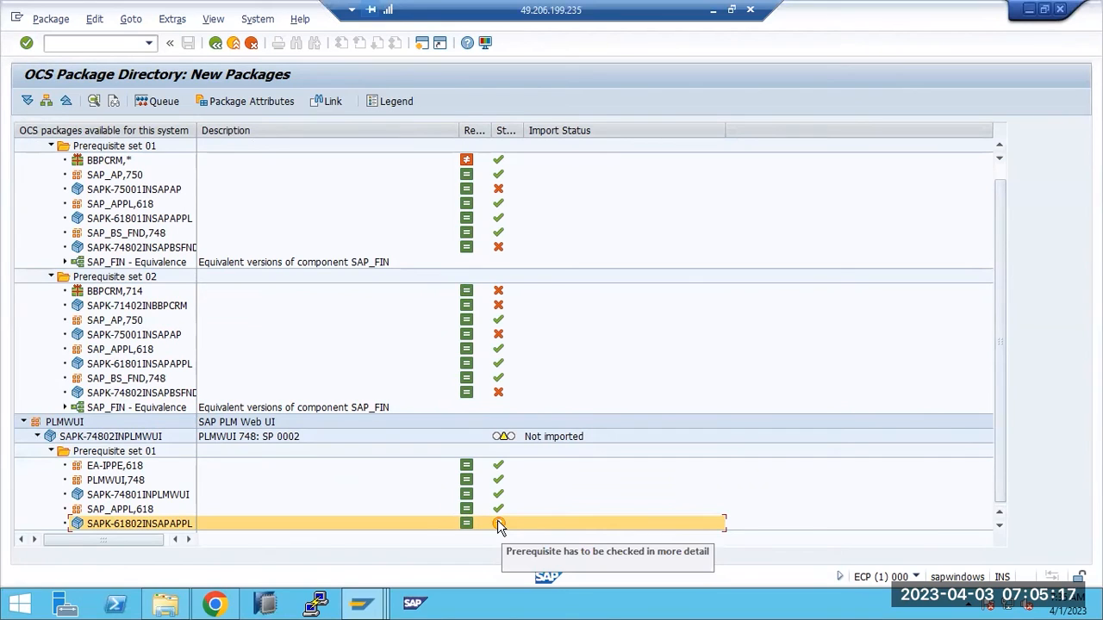
{"action": "left_click", "coordinate": [499, 526]}
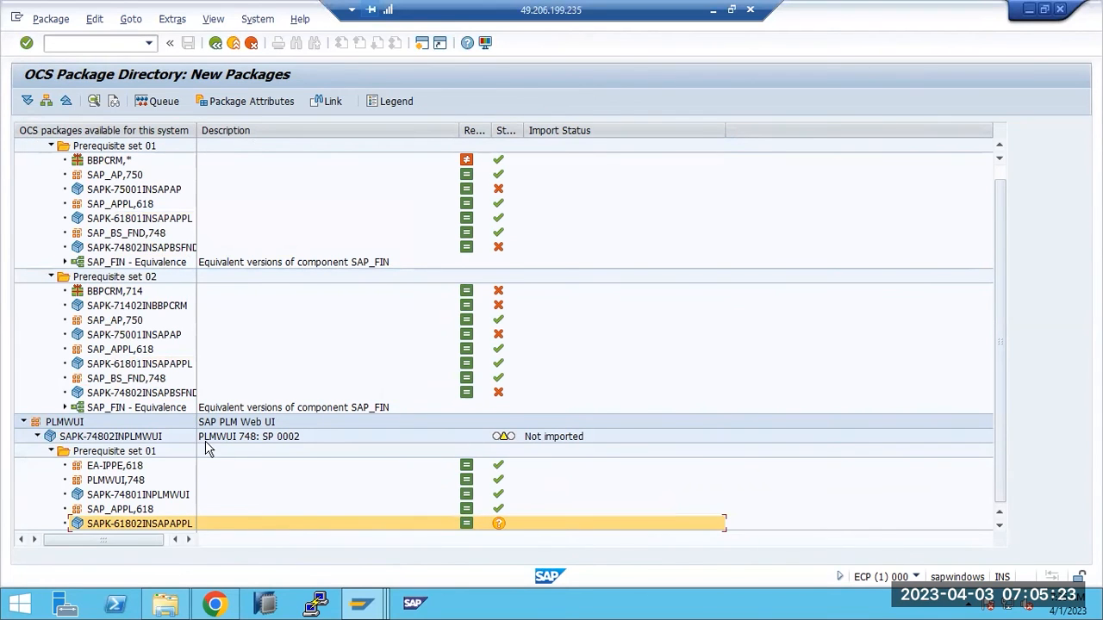
{"action": "left_click", "coordinate": [216, 43]}
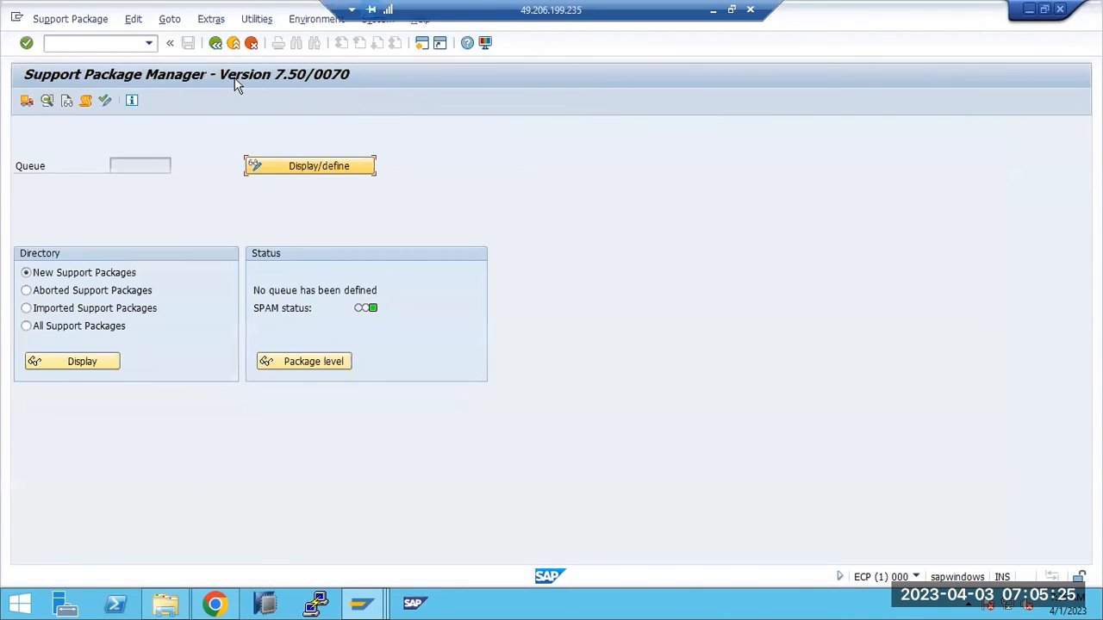
{"action": "left_click", "coordinate": [216, 42]}
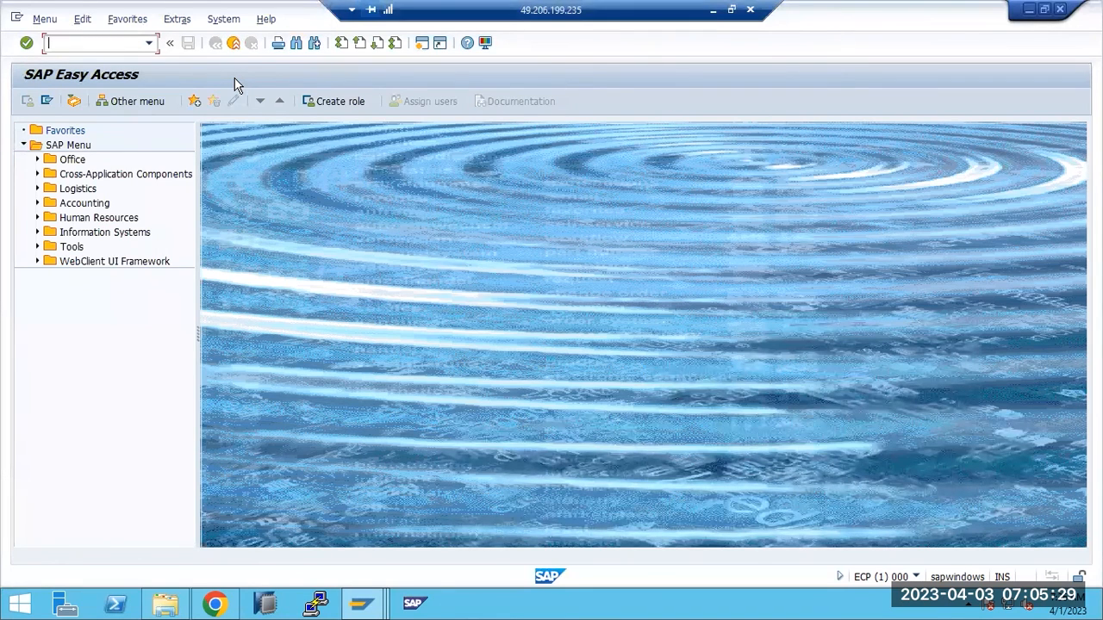
{"action": "left_click", "coordinate": [713, 9]}
Step: Add '4)Calculate the stack configuration file.' to the notes and start a '5)' line
{"action": "left_click", "coordinate": [78, 371]}
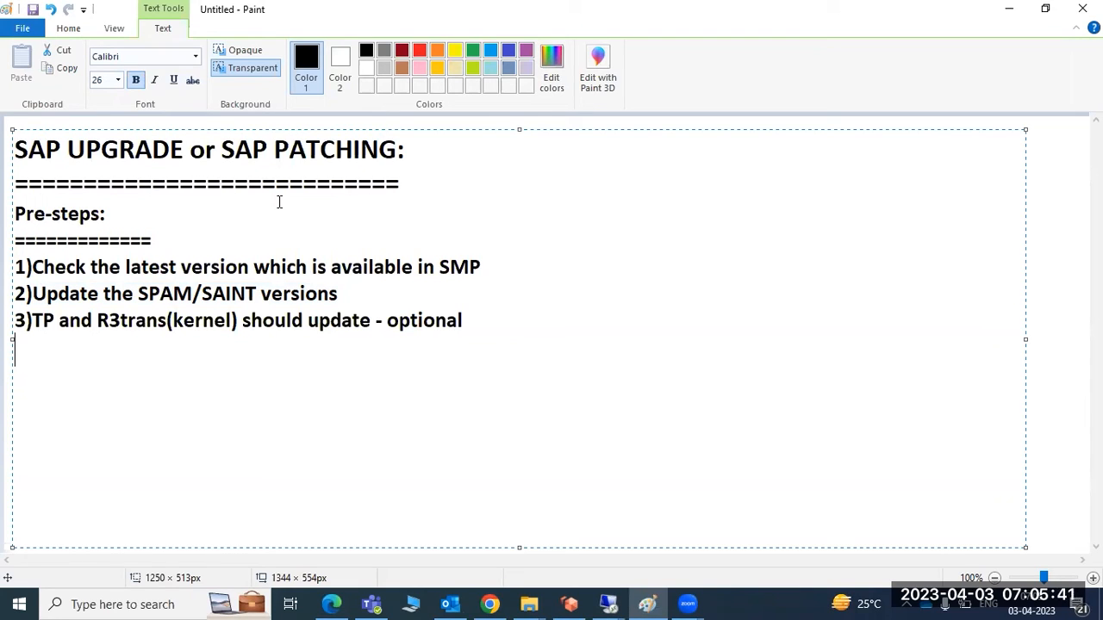
{"action": "type", "text": "4)Calcu"}
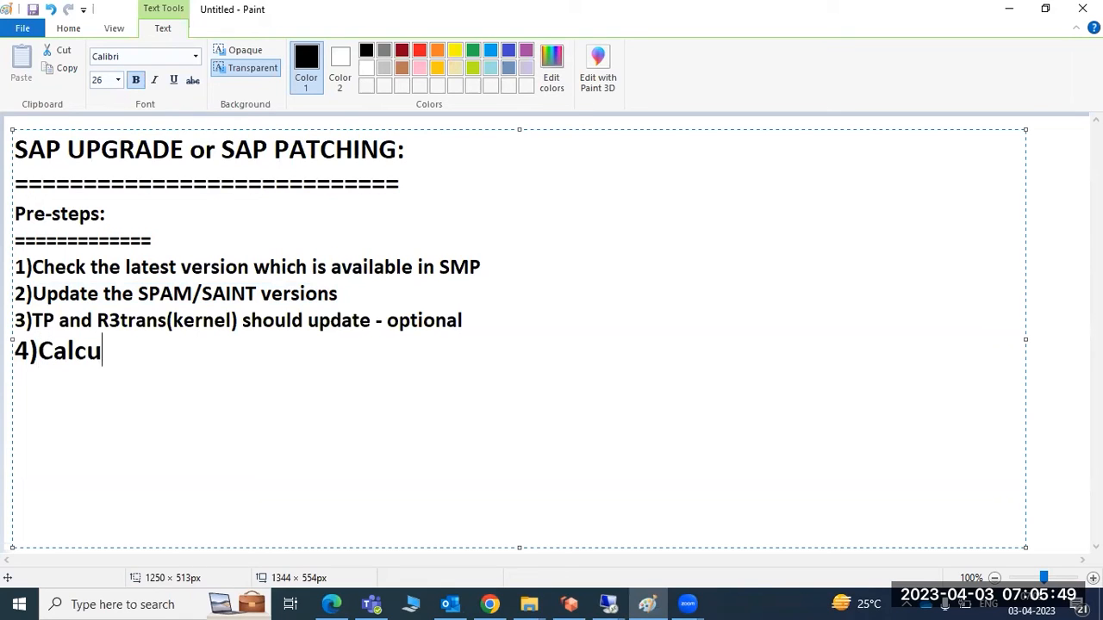
{"action": "type", "text": "late the "}
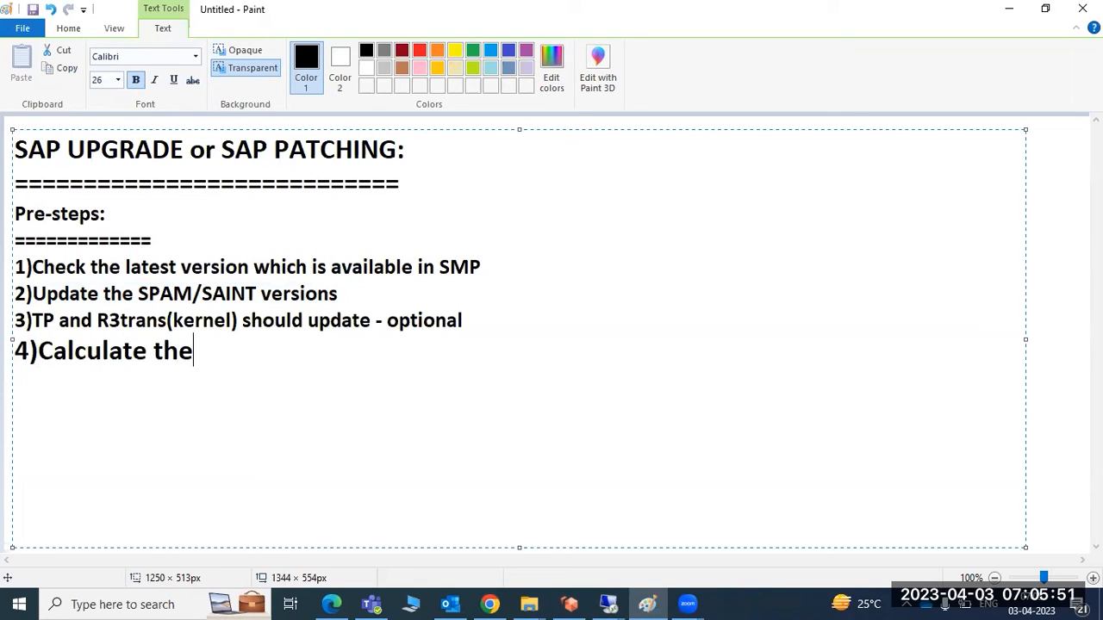
{"action": "type", "text": "stack "}
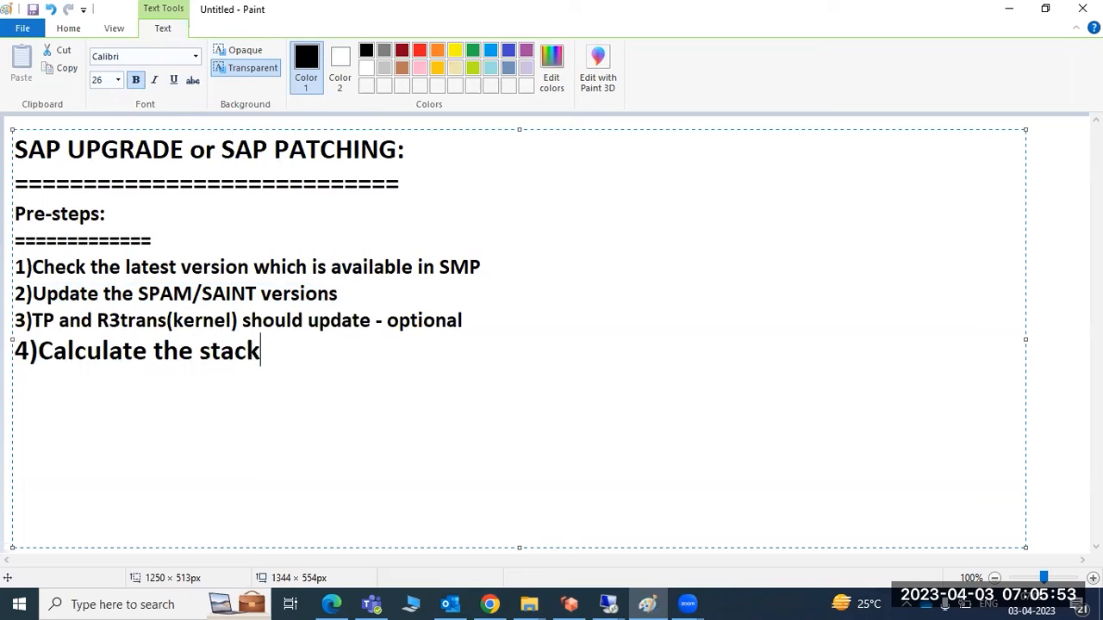
{"action": "type", "text": "configura"}
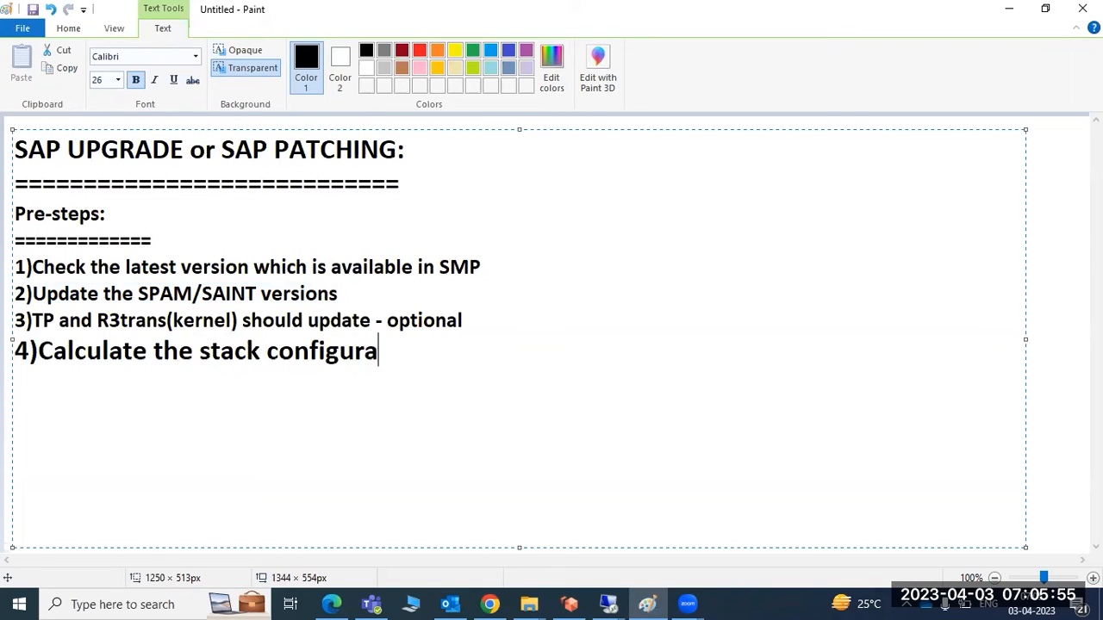
{"action": "type", "text": "tion file"}
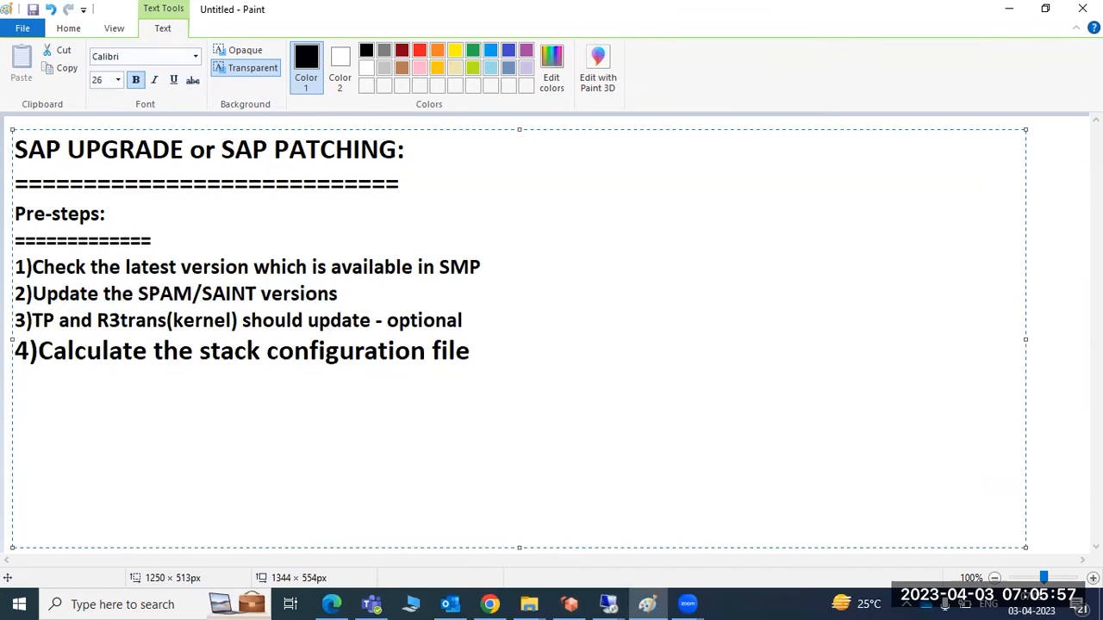
{"action": "type", "text": ". 5)"}
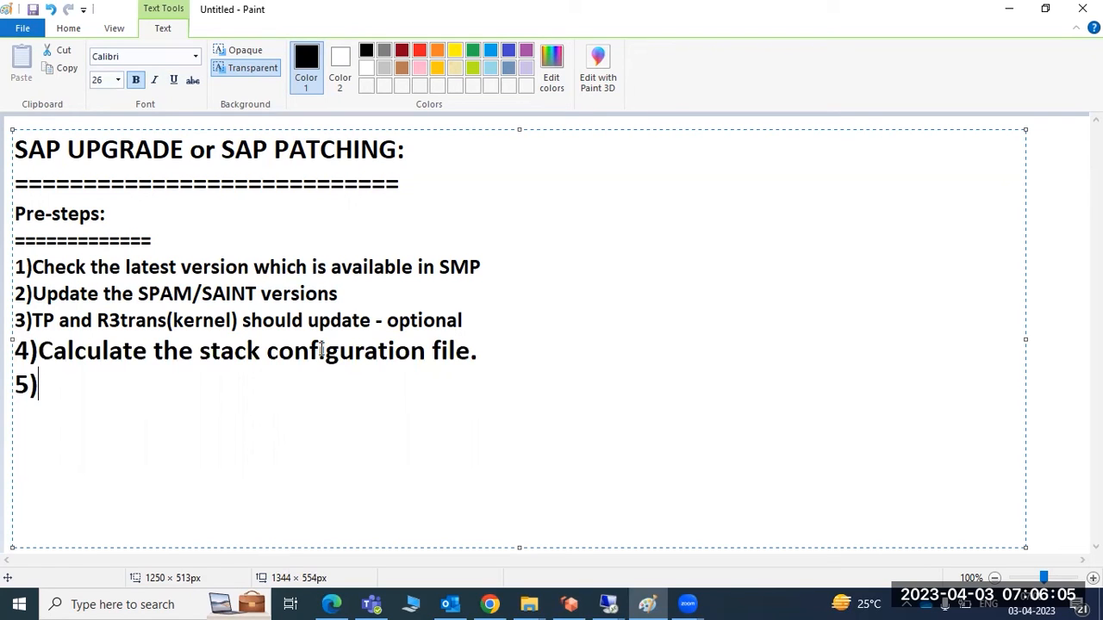
Step: Launch the Maintenance Planner tile from the remote SAP ONE Support Launchpad, then return to Paint
{"action": "mouse_move", "coordinate": [503, 598]}
{"action": "mouse_move", "coordinate": [609, 604]}
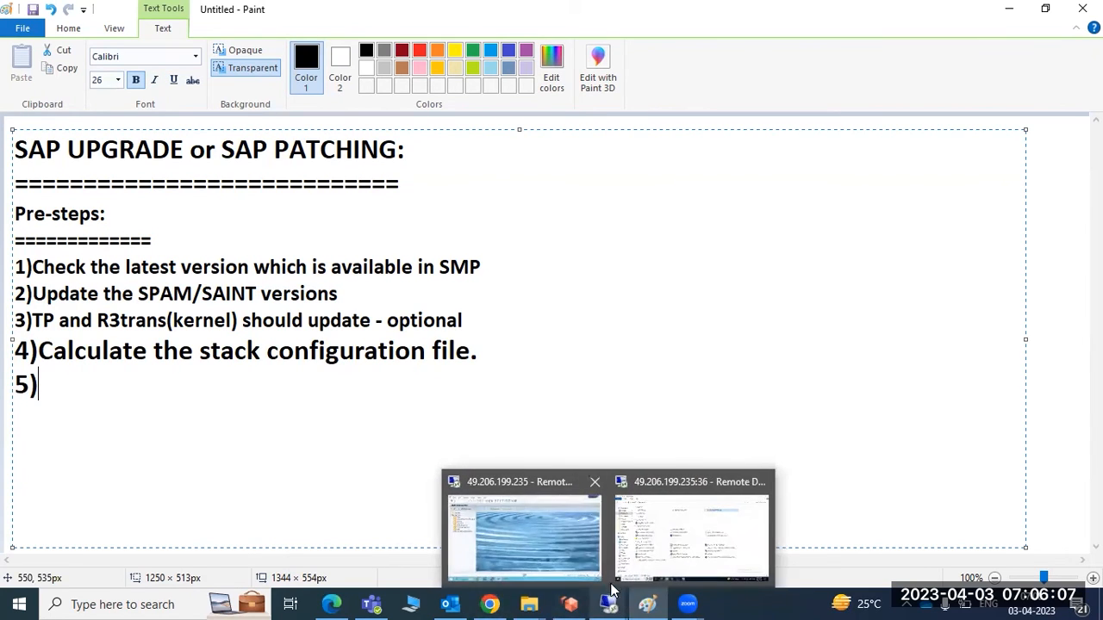
{"action": "left_click", "coordinate": [593, 541]}
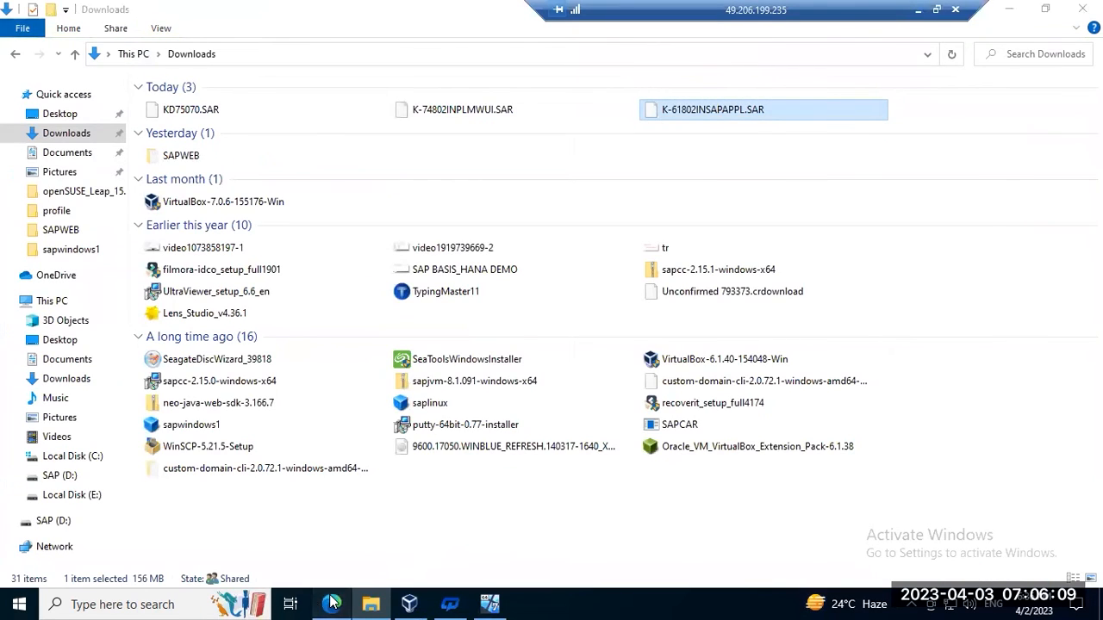
{"action": "left_click", "coordinate": [330, 603]}
{"action": "left_click", "coordinate": [310, 12]}
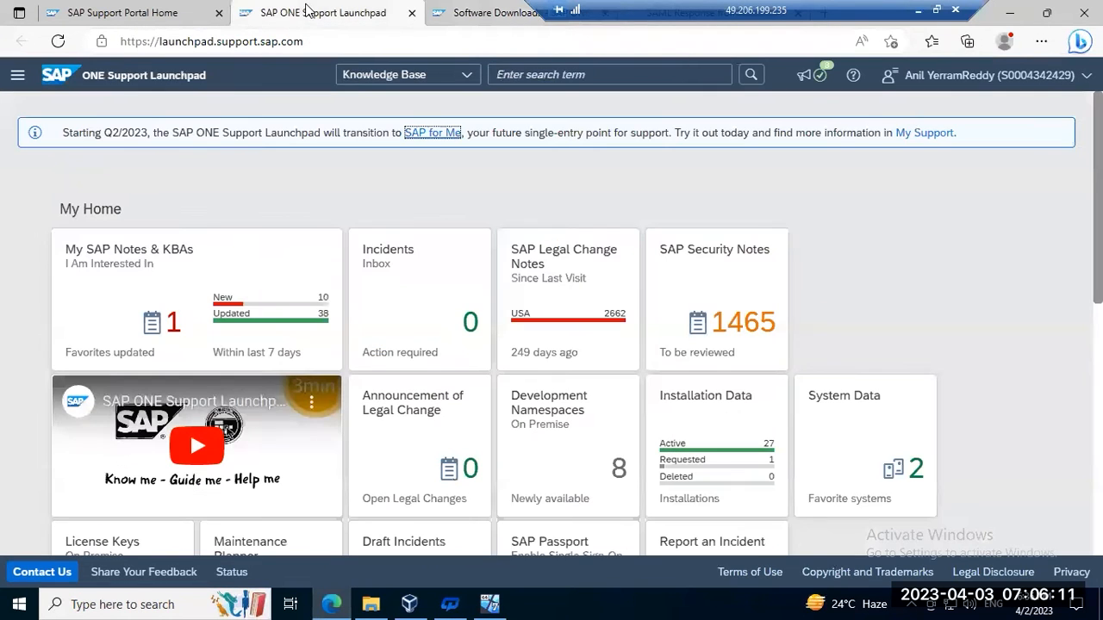
{"action": "scroll", "coordinate": [436, 415], "scroll_direction": "down", "scroll_amount": 3}
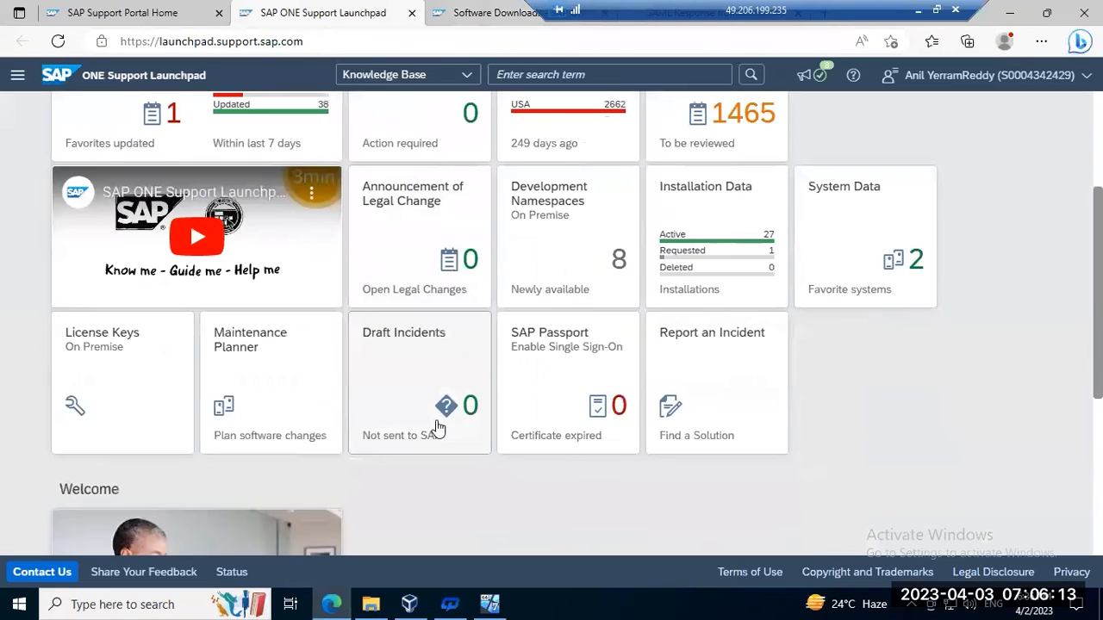
{"action": "scroll", "coordinate": [436, 430], "scroll_direction": "up", "scroll_amount": 3}
{"action": "scroll", "coordinate": [381, 438], "scroll_direction": "down", "scroll_amount": 3}
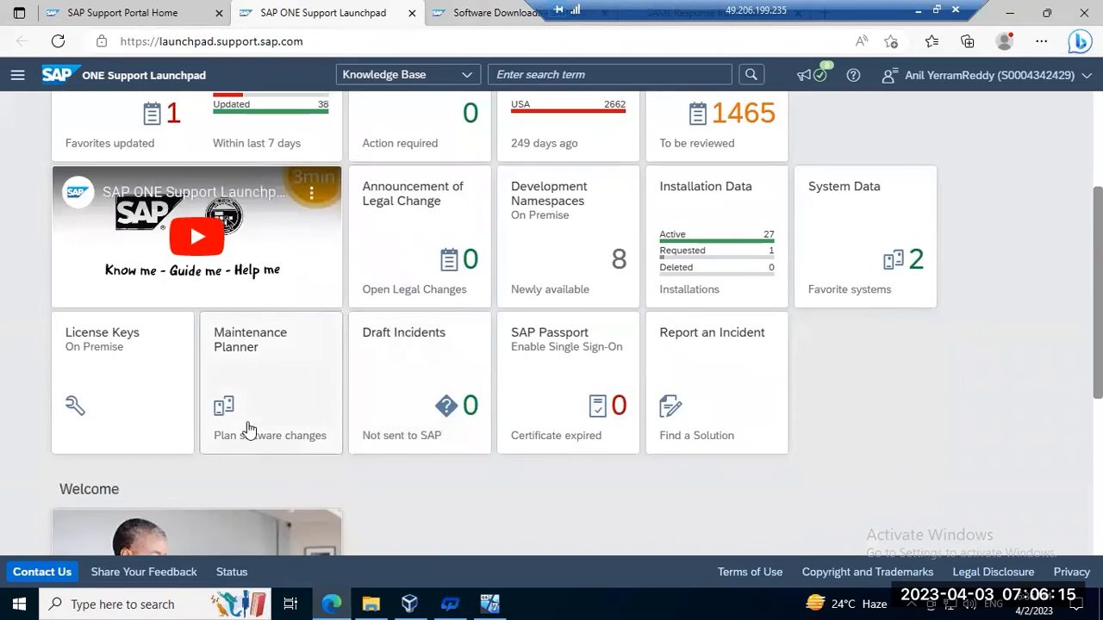
{"action": "left_click", "coordinate": [246, 371]}
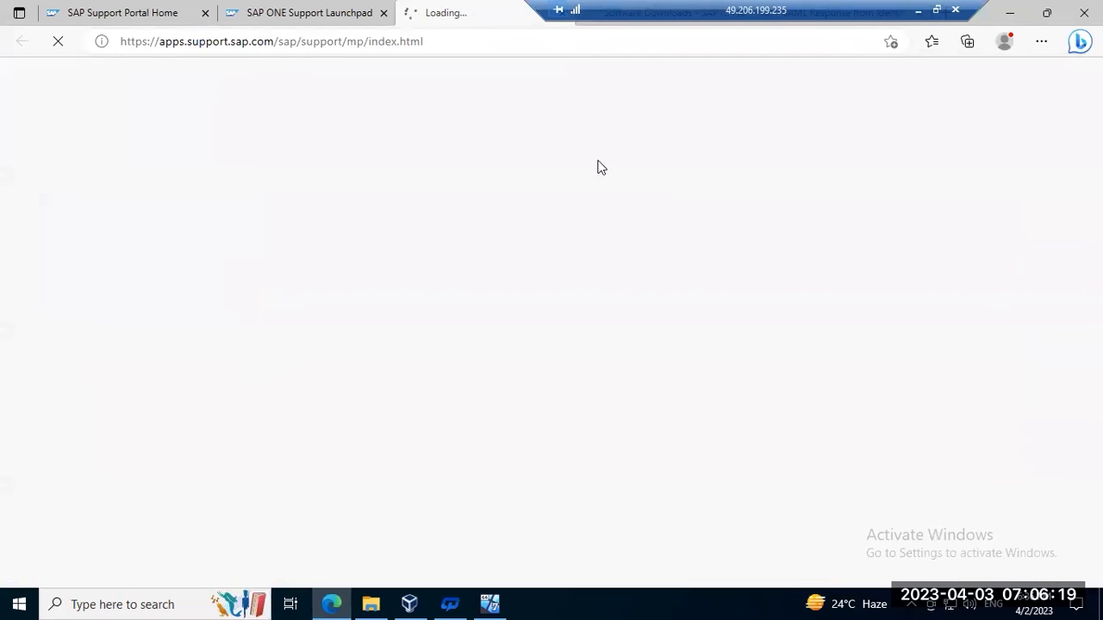
{"action": "left_click", "coordinate": [919, 10]}
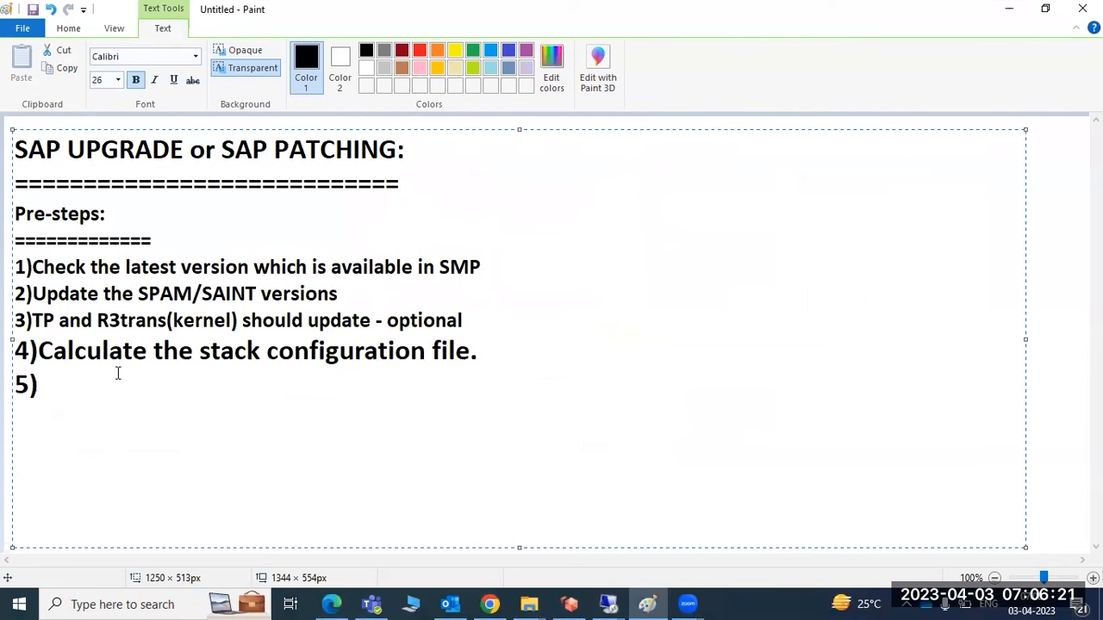
Step: Insert step '4)Apply the maintainence certificate (SLICENSE)' and renumber the Calculate step to 5
{"action": "left_click", "coordinate": [470, 320]}
{"action": "key", "text": "Return"}
{"action": "type", "text": "4)App"}
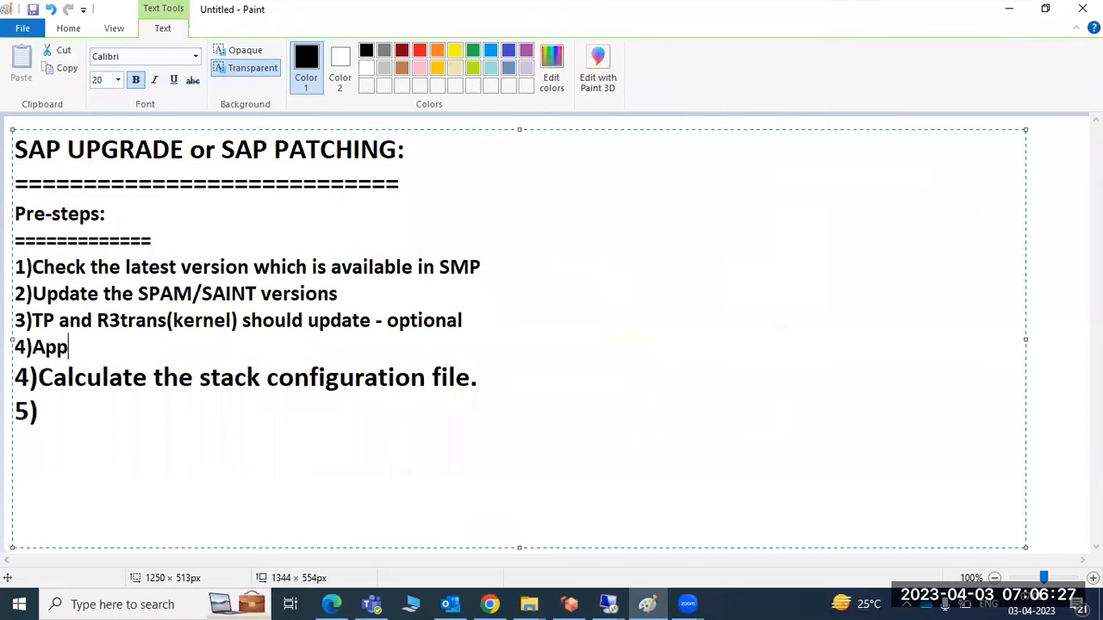
{"action": "type", "text": "ly the maintainence certificate (SLICENSE"}
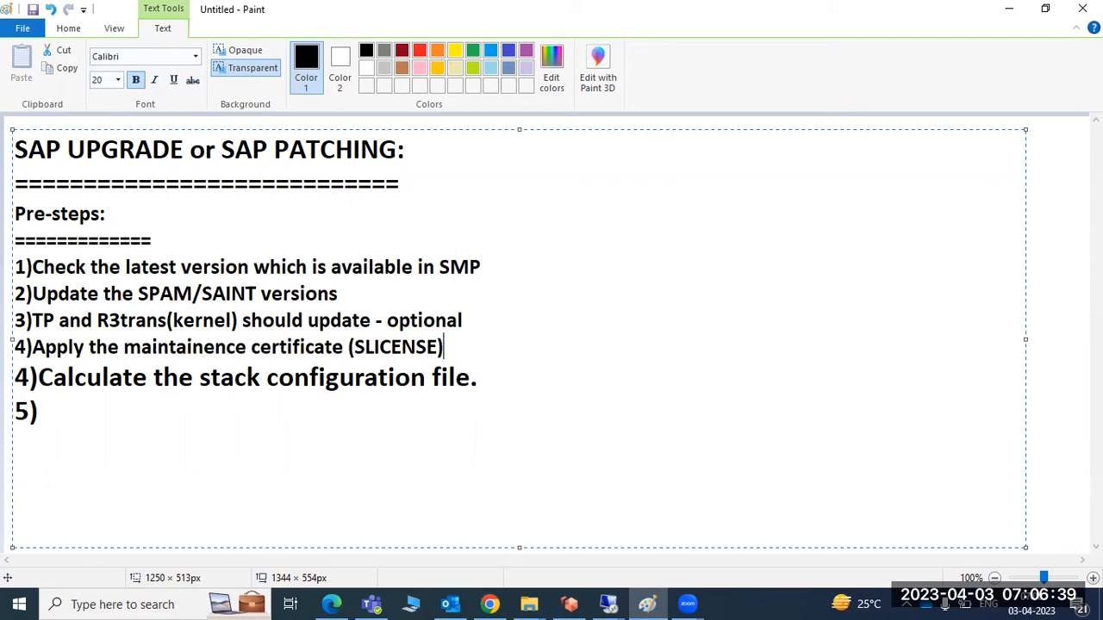
{"action": "left_click", "coordinate": [29, 377]}
{"action": "key", "text": "BackSpace"}
{"action": "type", "text": "5)"}
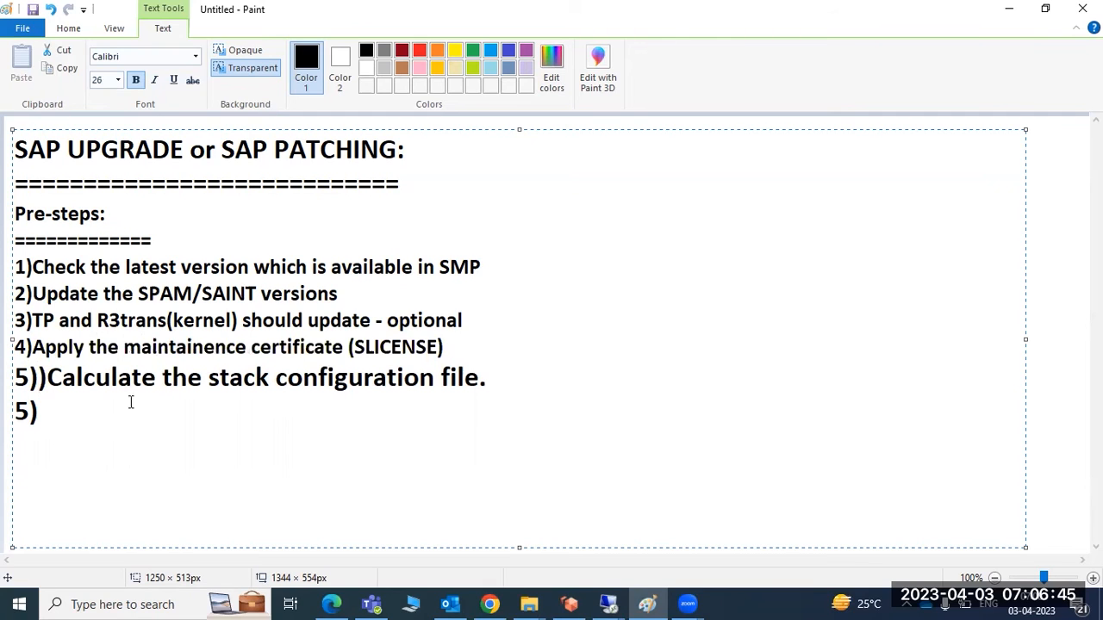
Step: Select the step 5 text together with the following '5)' line, then deselect
{"action": "left_click_drag", "start_coordinate": [163, 377], "coordinate": [488, 390]}
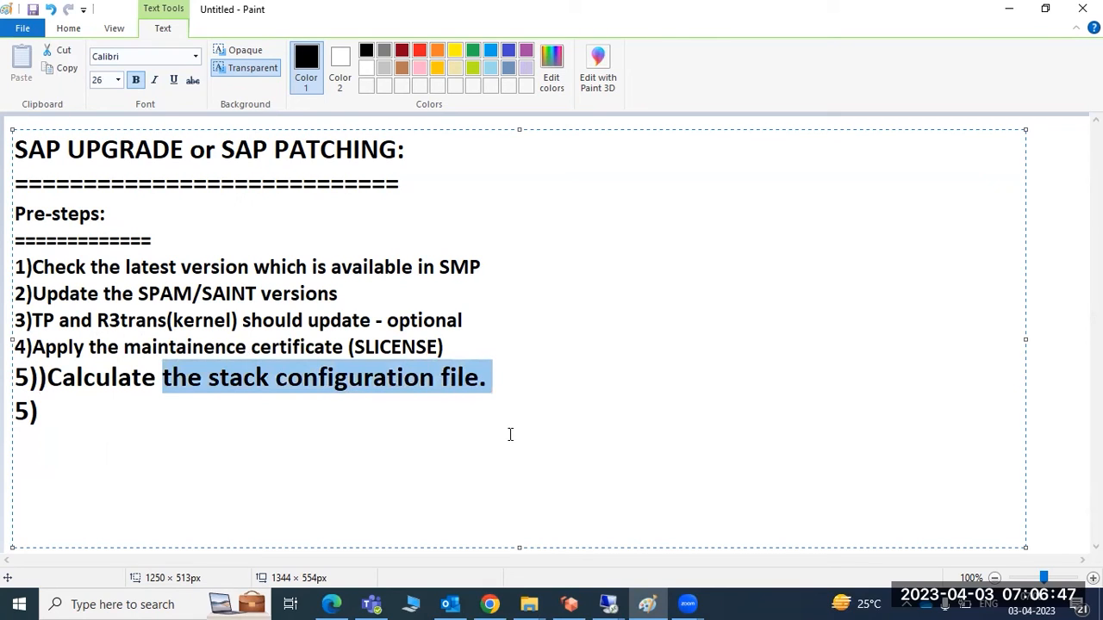
{"action": "left_click", "coordinate": [204, 399]}
{"action": "left_click_drag", "start_coordinate": [206, 379], "coordinate": [481, 388]}
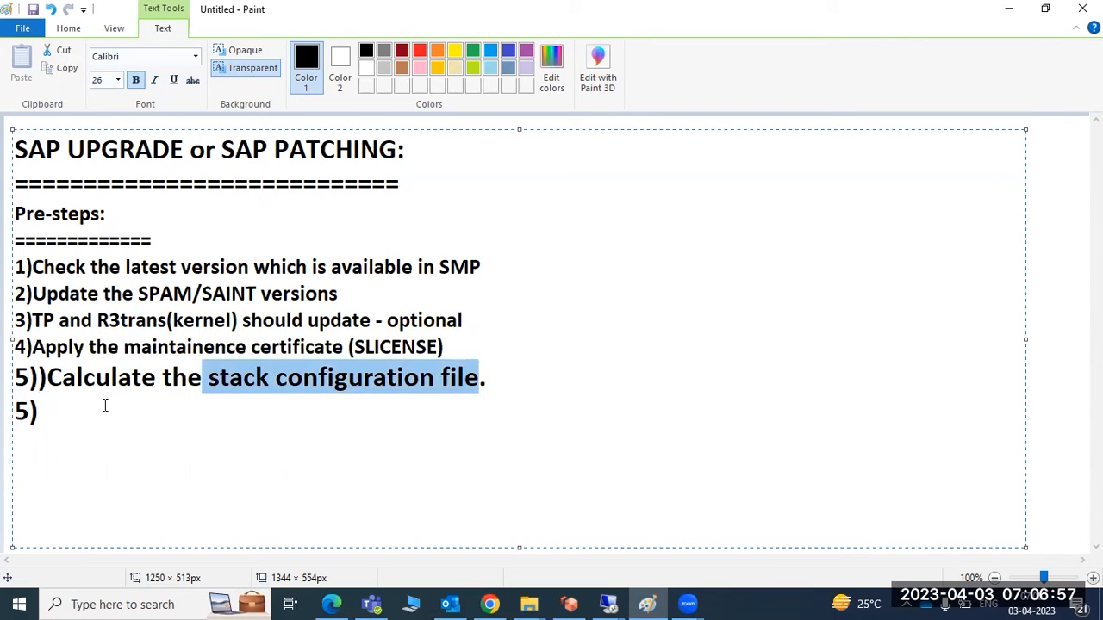
{"action": "left_click_drag", "start_coordinate": [47, 379], "coordinate": [484, 388]}
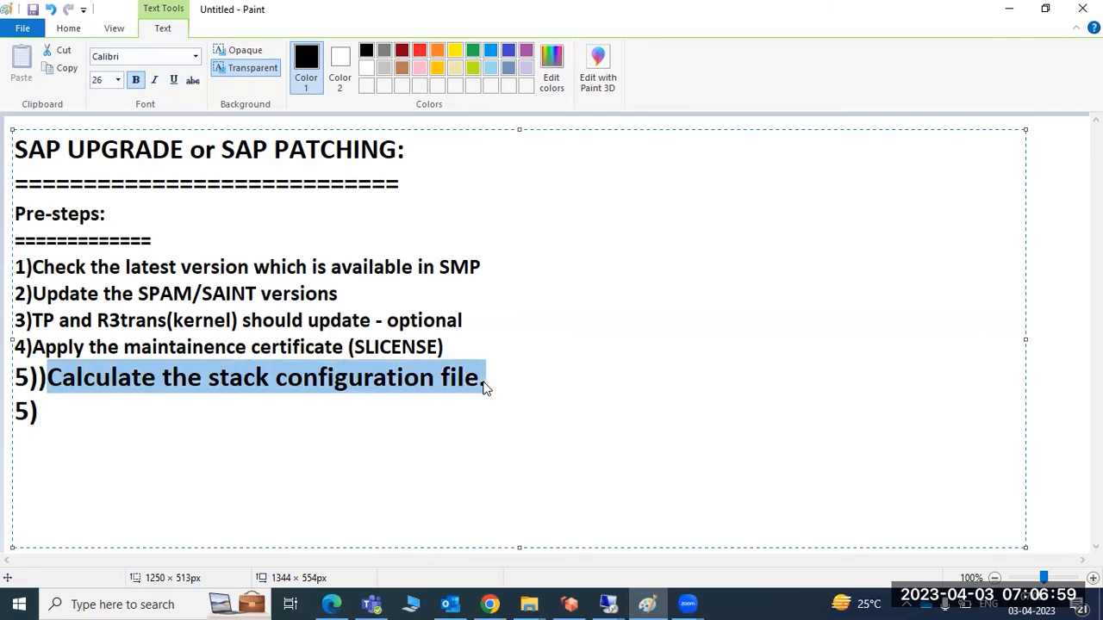
{"action": "left_click_drag", "start_coordinate": [49, 377], "coordinate": [496, 395]}
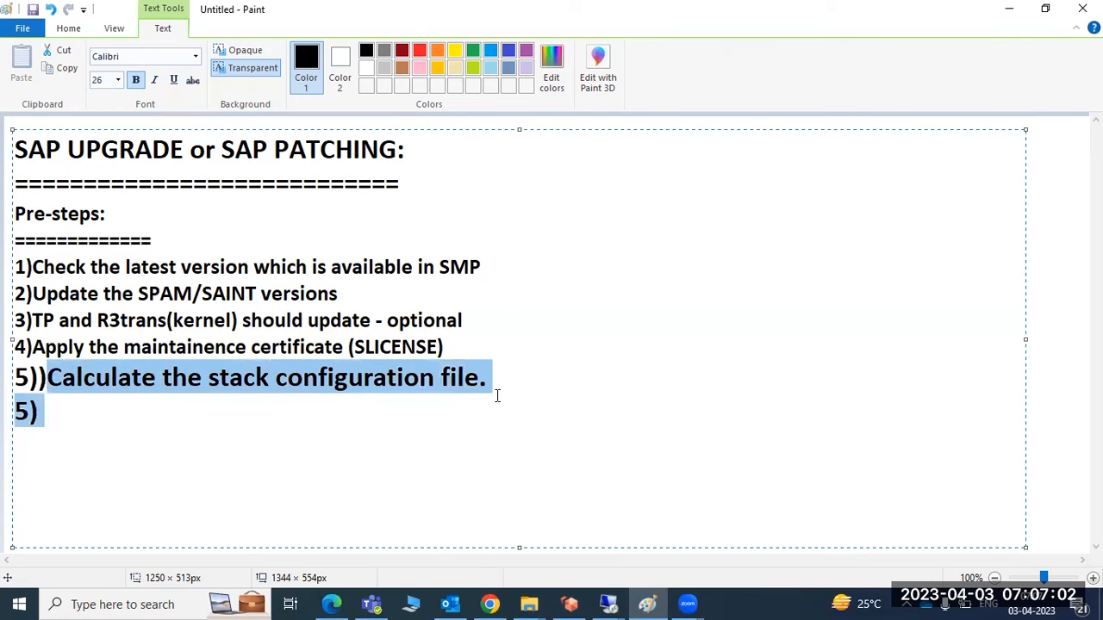
{"action": "left_click", "coordinate": [265, 428]}
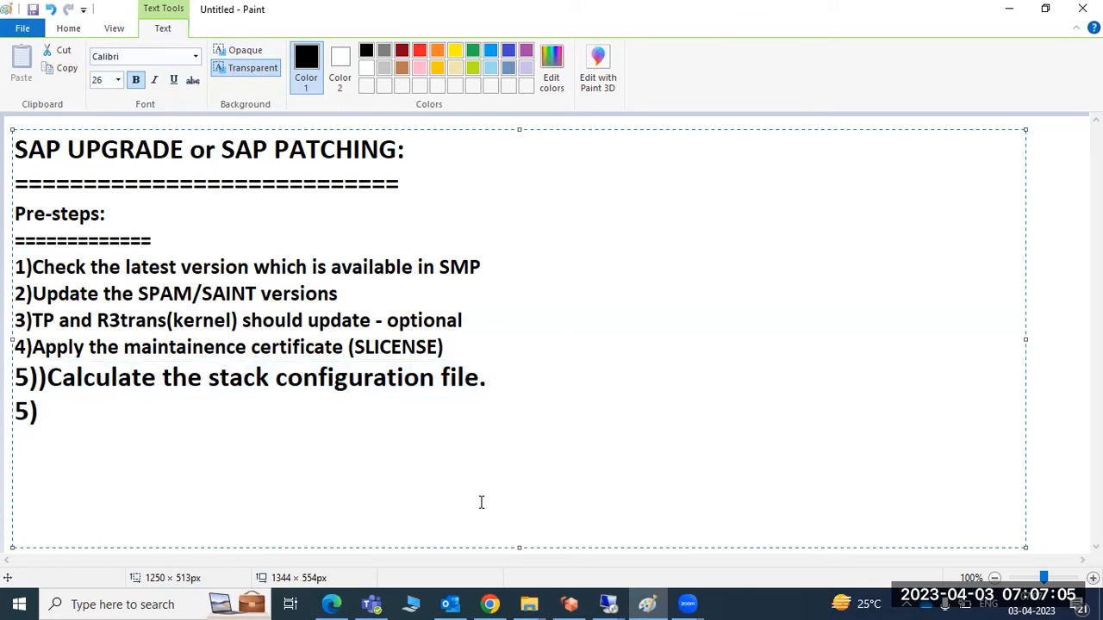
Step: In the remote Edge, close the Maintenance Planner verification tab, relaunch it, and close it again
{"action": "mouse_move", "coordinate": [608, 605]}
{"action": "left_click", "coordinate": [650, 529]}
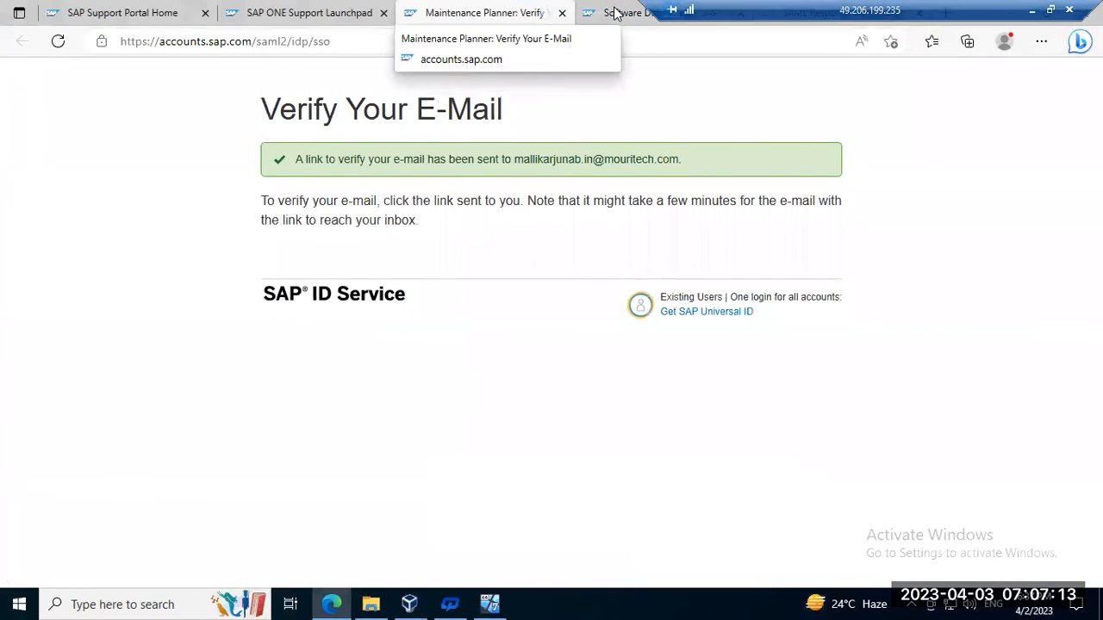
{"action": "left_click", "coordinate": [562, 13]}
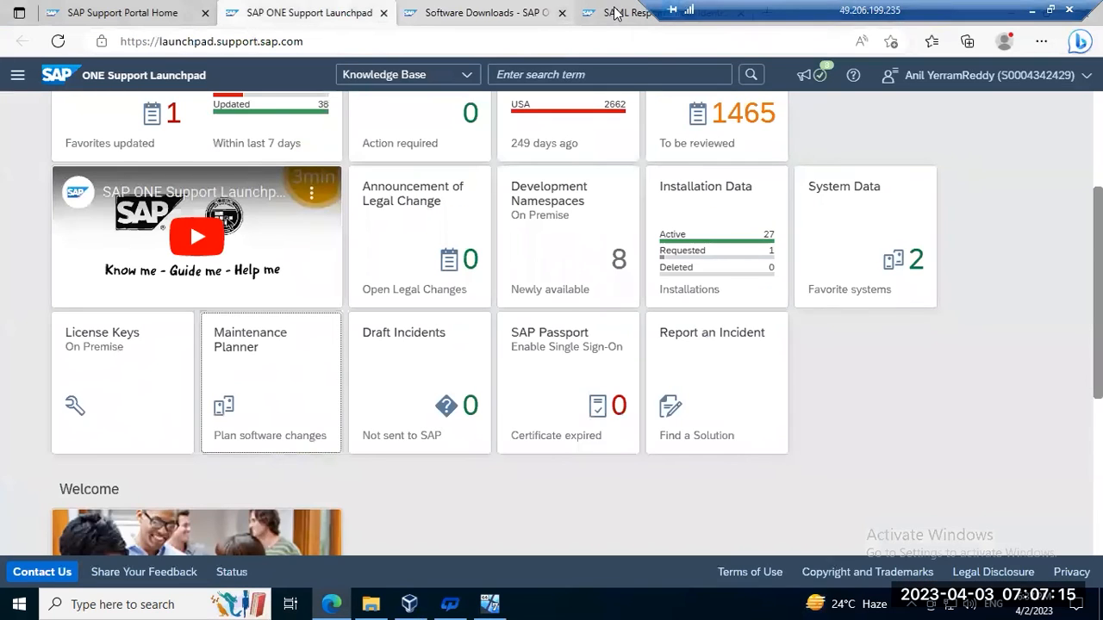
{"action": "key", "text": "ctrl+Tab"}
{"action": "key", "text": "ctrl+Tab"}
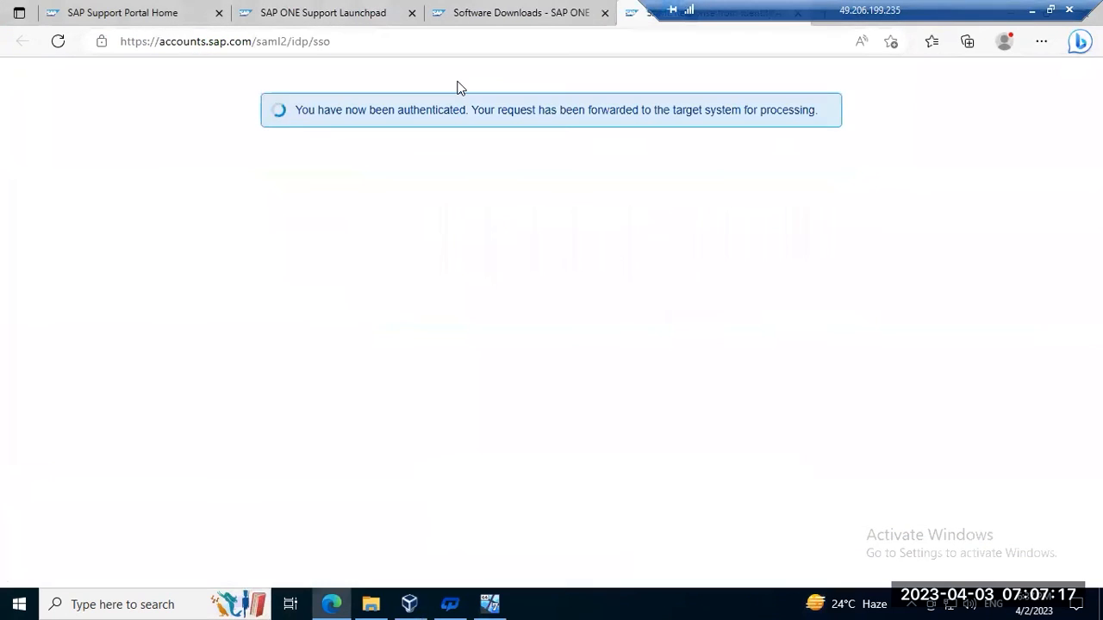
{"action": "key", "text": "ctrl+shift+Tab"}
{"action": "key", "text": "ctrl+shift+Tab"}
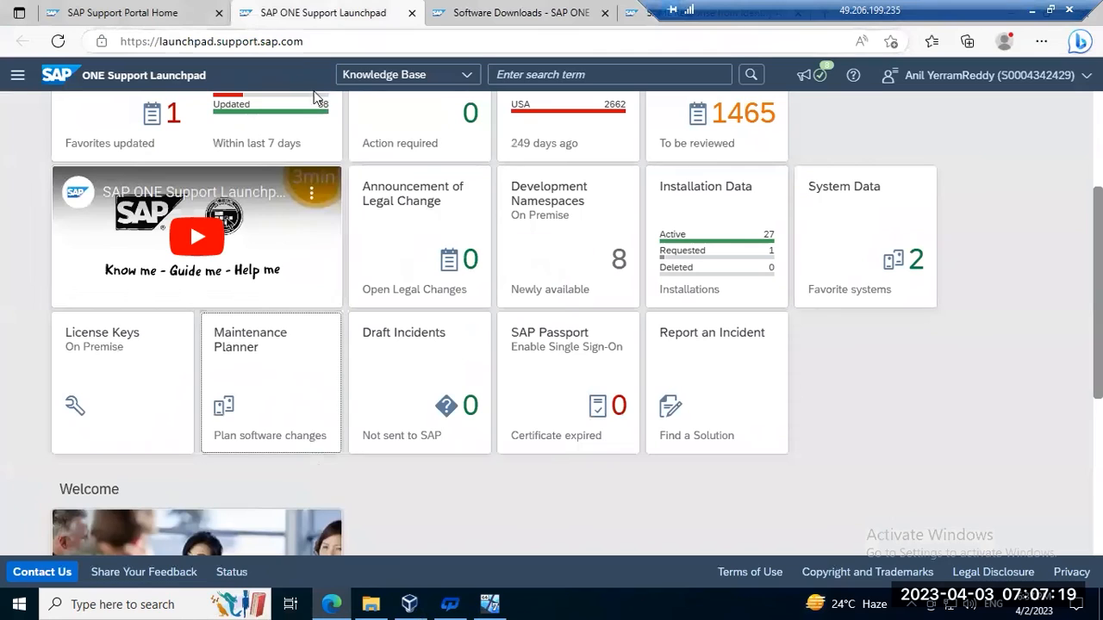
{"action": "left_click", "coordinate": [242, 400]}
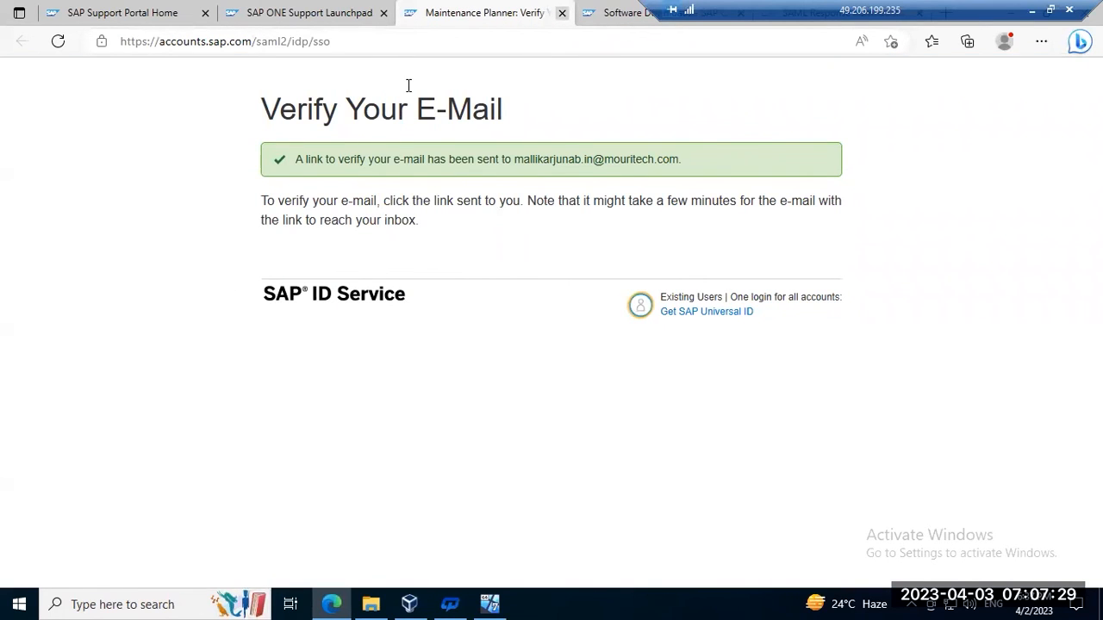
{"action": "key", "text": "ctrl+w"}
Step: Open My Launchpad from the SAP Support Portal Home and launch Maintenance Planner once more
{"action": "scroll", "coordinate": [224, 344], "scroll_direction": "up", "scroll_amount": 3}
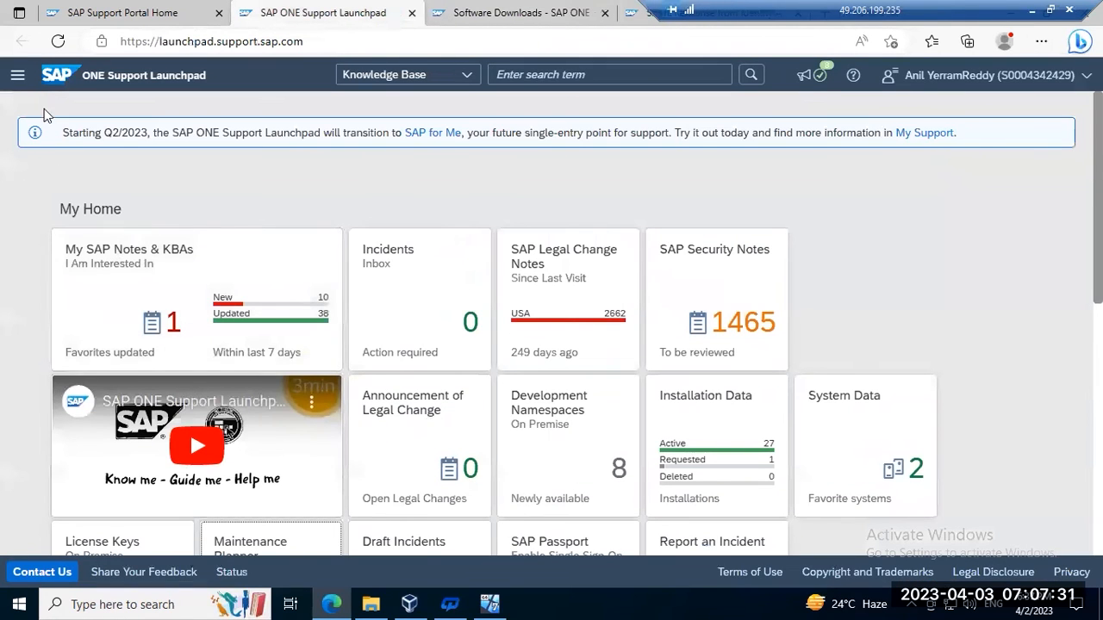
{"action": "left_click", "coordinate": [107, 20]}
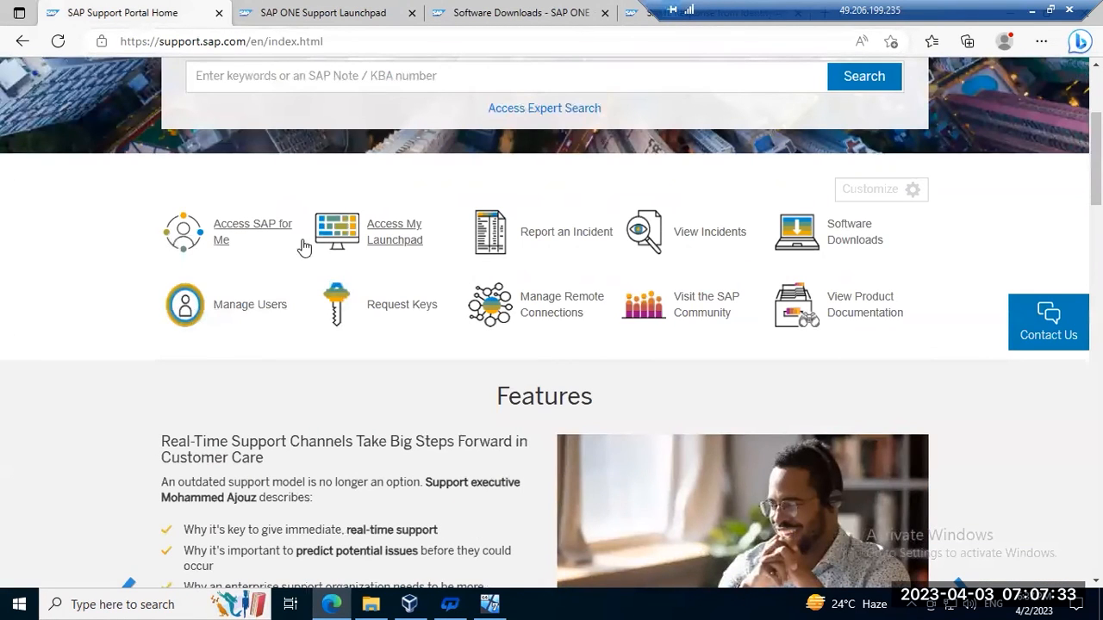
{"action": "left_click", "coordinate": [395, 232]}
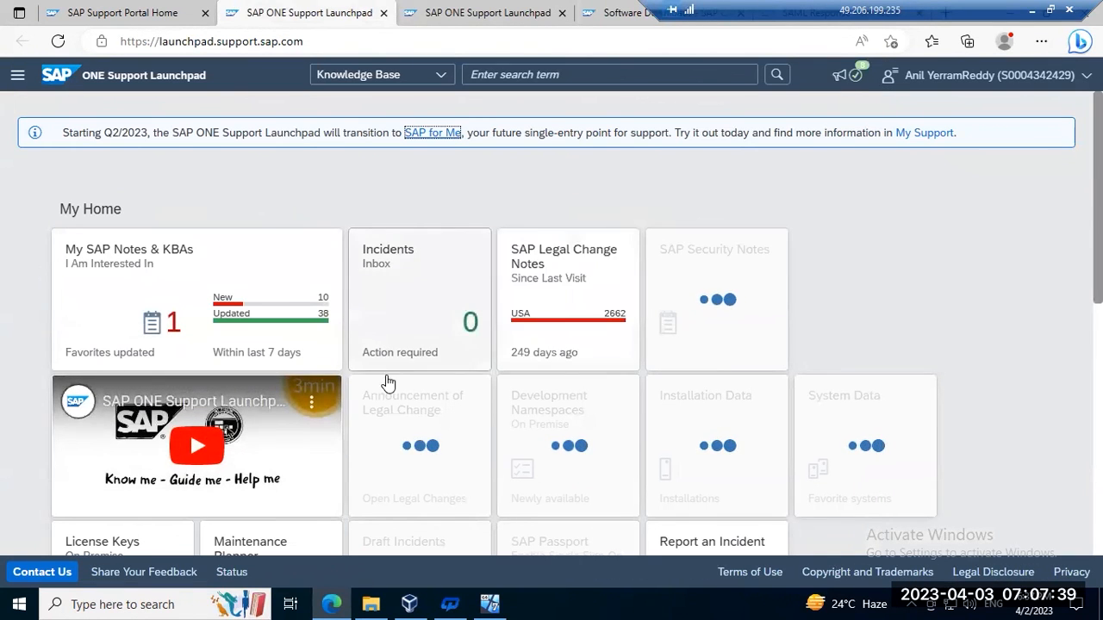
{"action": "scroll", "coordinate": [405, 405], "scroll_direction": "down", "scroll_amount": 2}
{"action": "scroll", "coordinate": [412, 413], "scroll_direction": "down", "scroll_amount": 2}
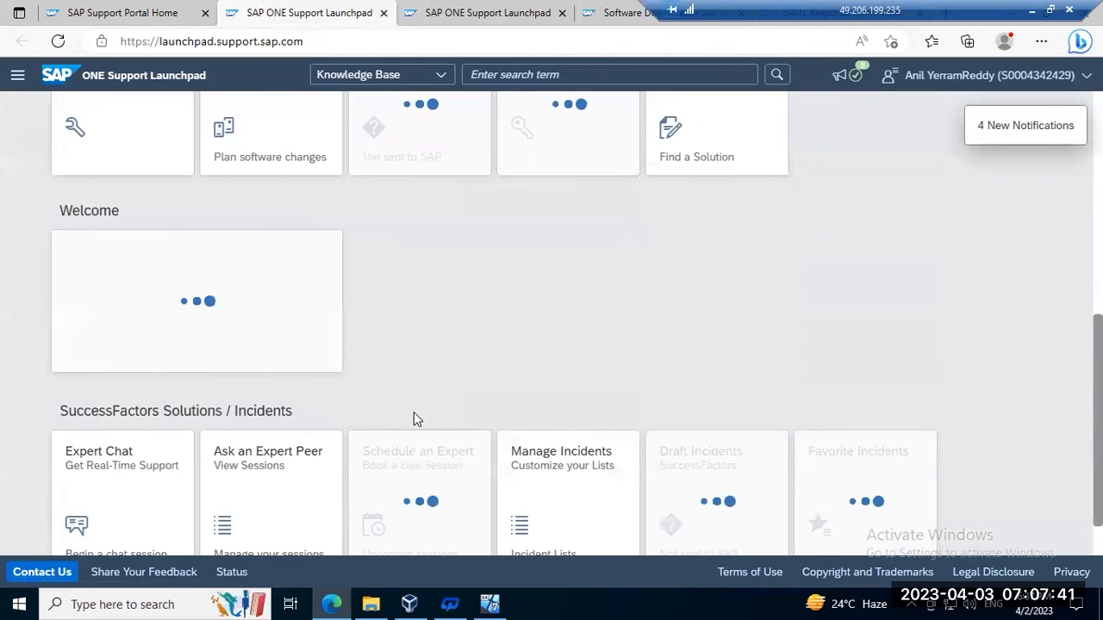
{"action": "left_click", "coordinate": [289, 148]}
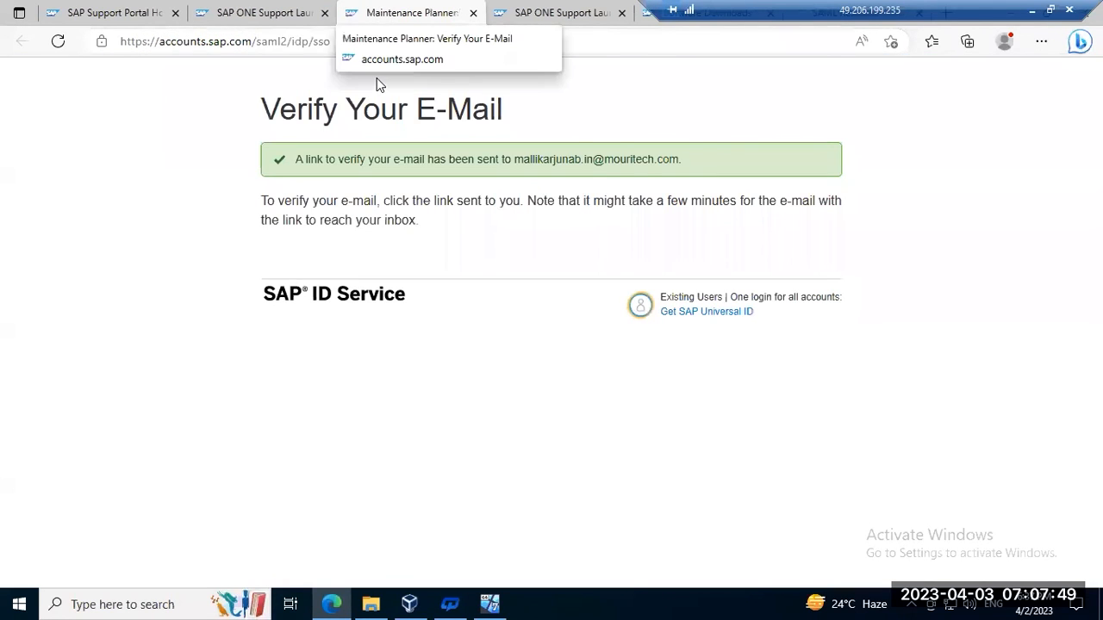
Step: Close the verification and redundant launchpad tabs, then minimize the remote desktop session
{"action": "left_click", "coordinate": [471, 13]}
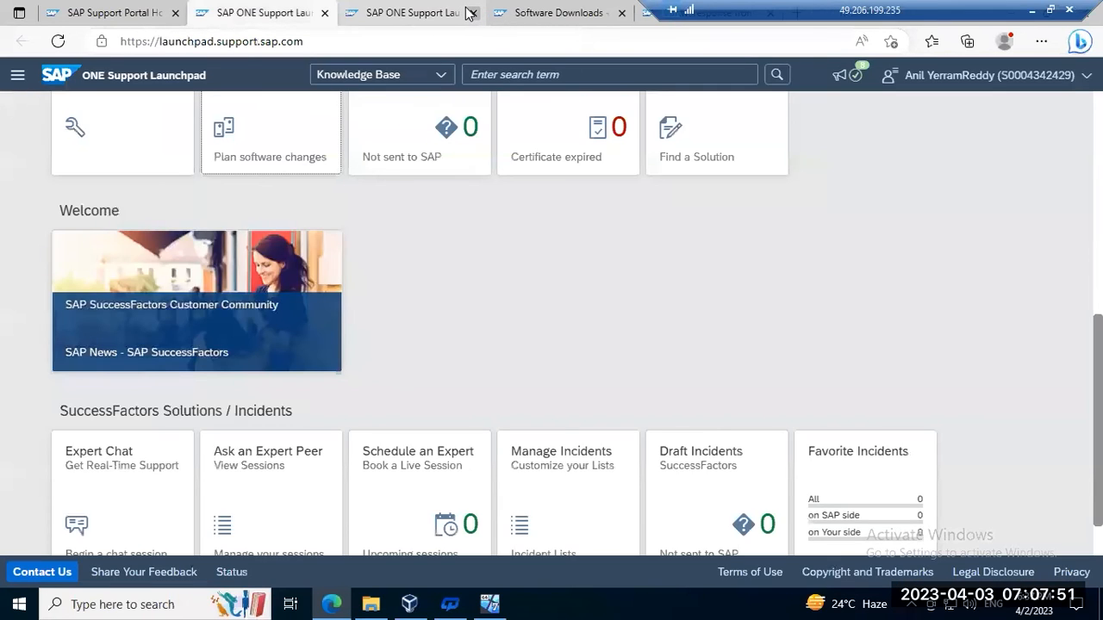
{"action": "left_click", "coordinate": [470, 13]}
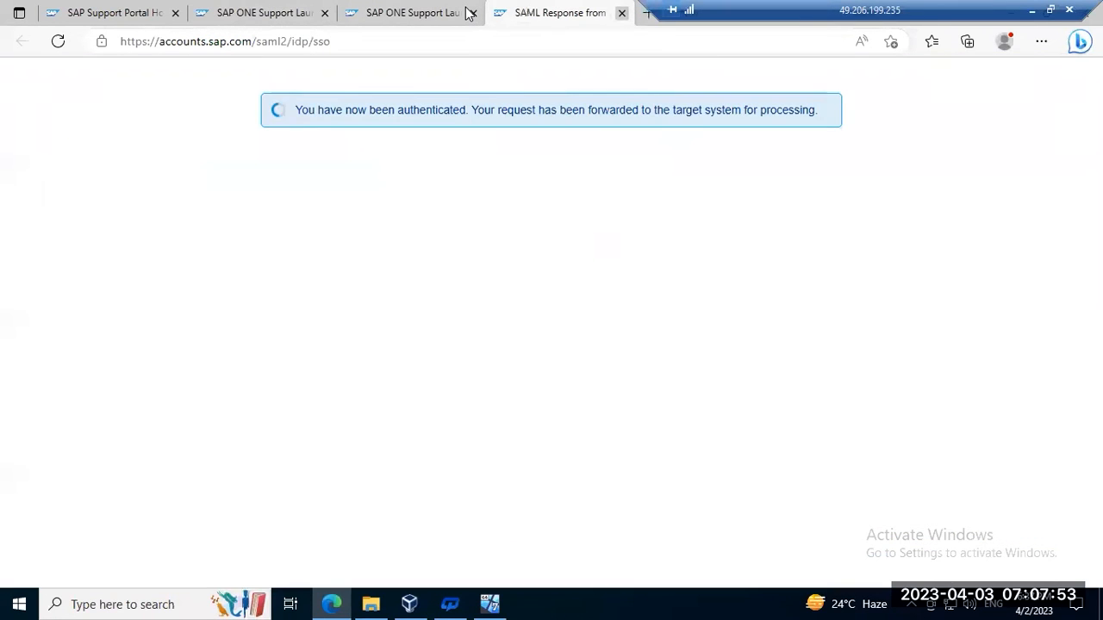
{"action": "left_click", "coordinate": [470, 13]}
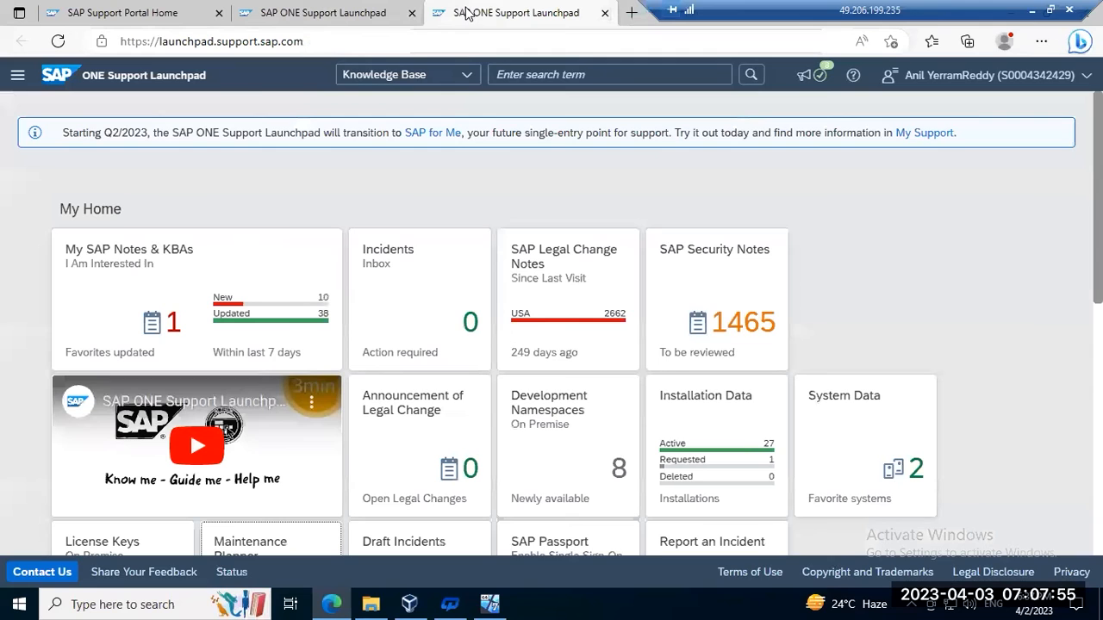
{"action": "left_click", "coordinate": [1032, 11]}
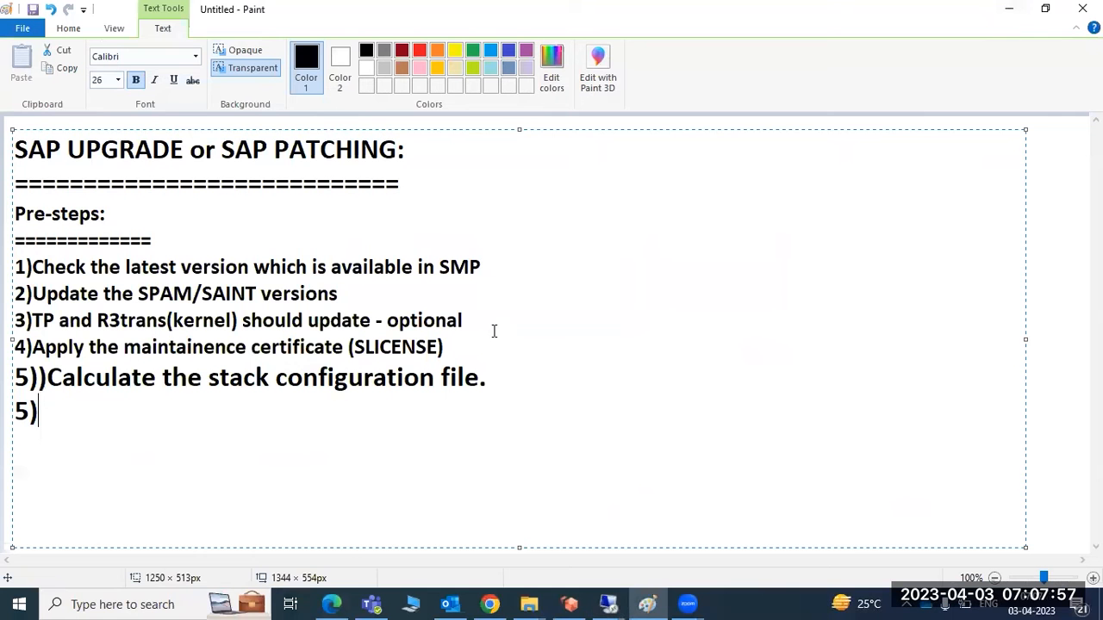
Step: In the local Edge, open My Launchpad and launch Maintenance Planner from the Partner section
{"action": "left_click", "coordinate": [338, 601]}
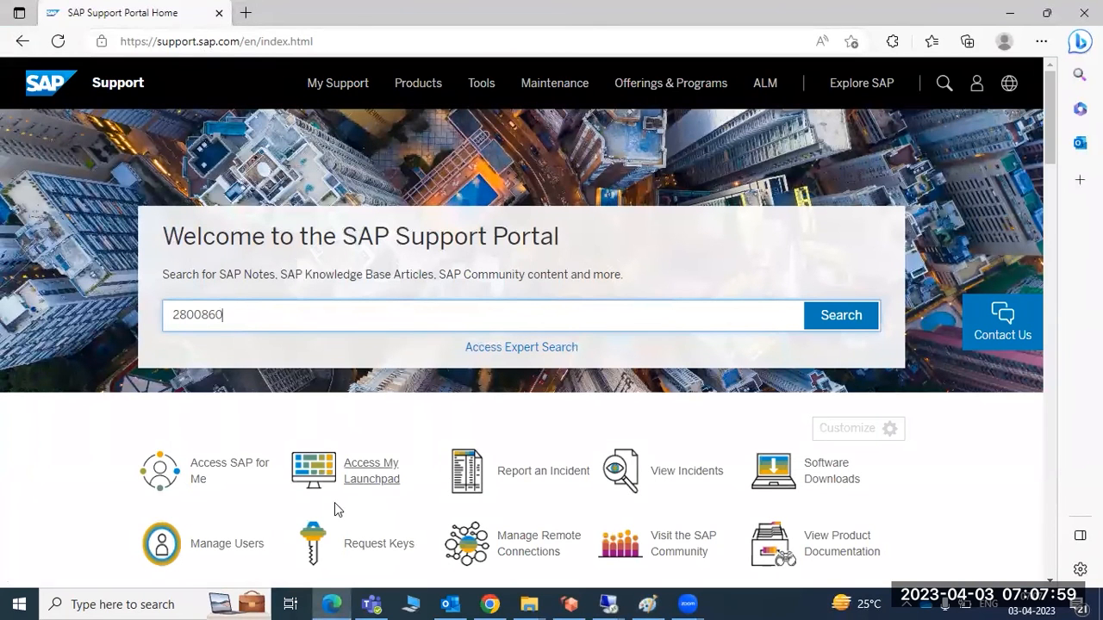
{"action": "left_click", "coordinate": [358, 469]}
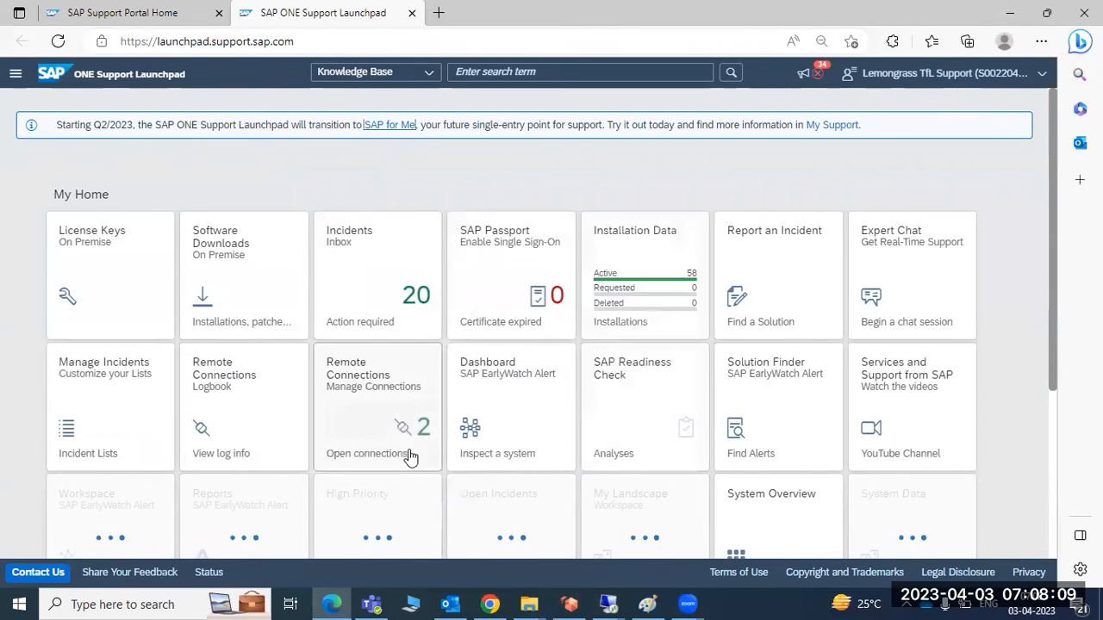
{"action": "scroll", "coordinate": [410, 457], "scroll_direction": "down", "scroll_amount": 3}
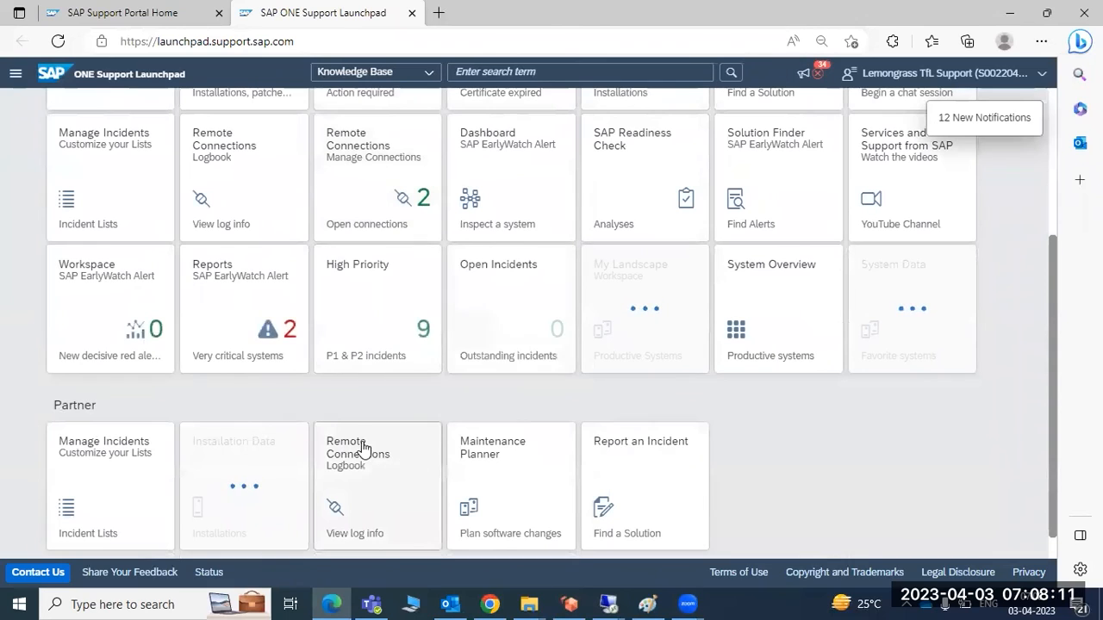
{"action": "left_click", "coordinate": [502, 470]}
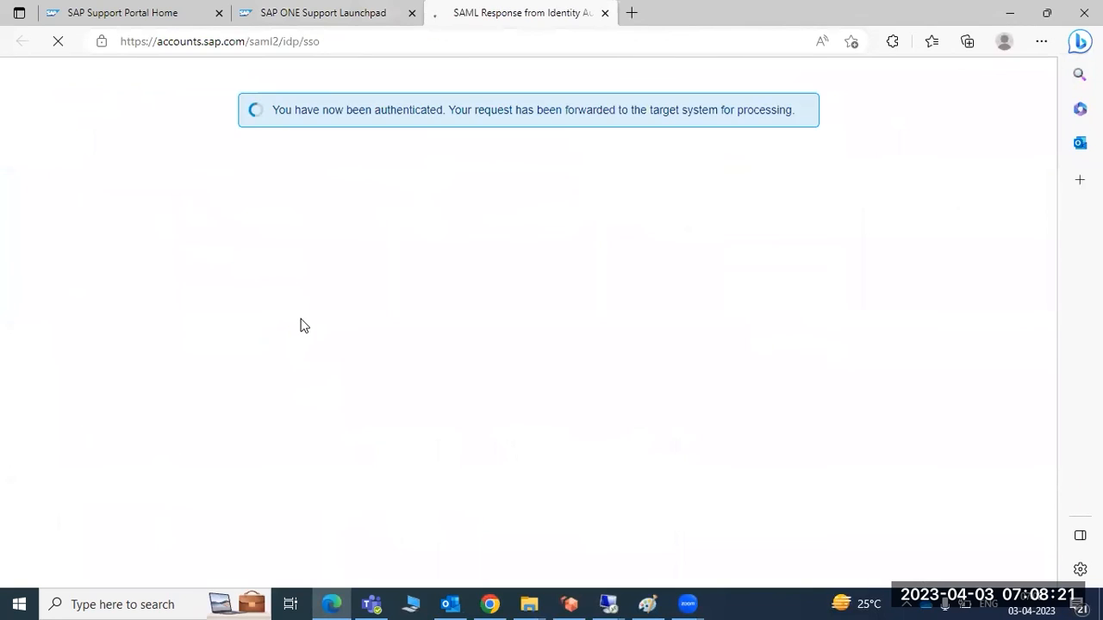
{"action": "left_click", "coordinate": [370, 604]}
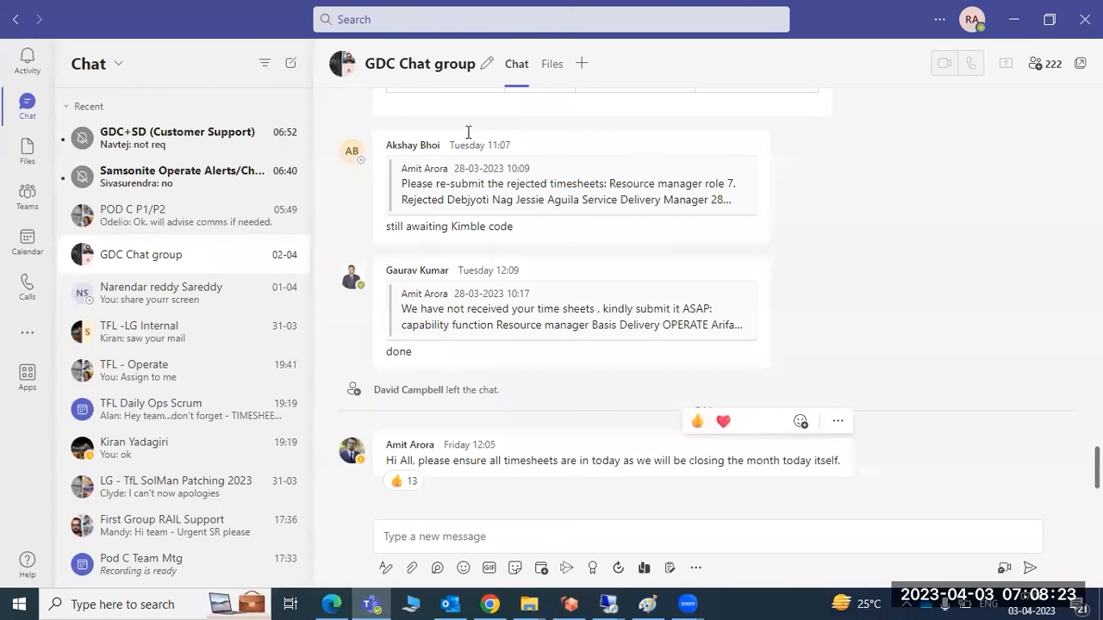
Step: Minimize Microsoft Teams, bring it back, then close its window
{"action": "left_click", "coordinate": [1014, 19]}
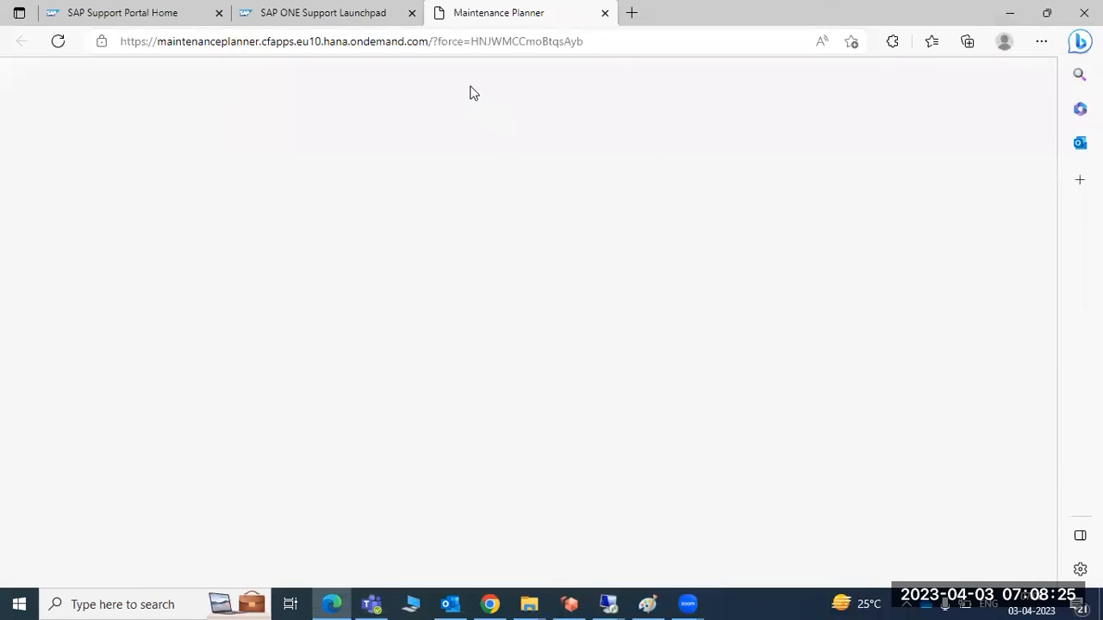
{"action": "left_click", "coordinate": [371, 602]}
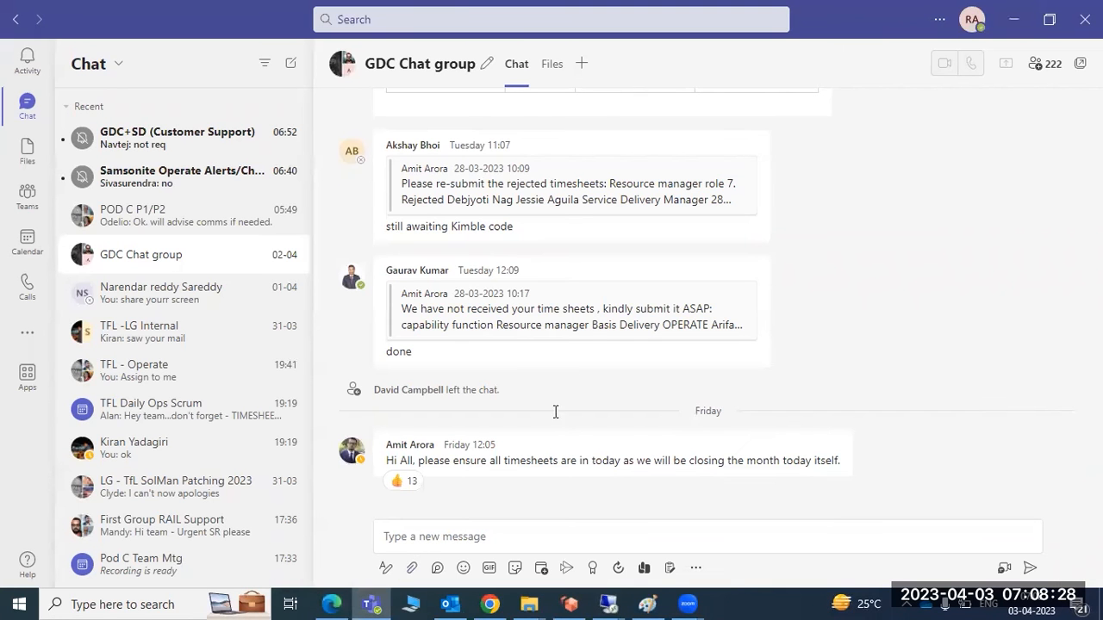
{"action": "left_click", "coordinate": [1085, 19]}
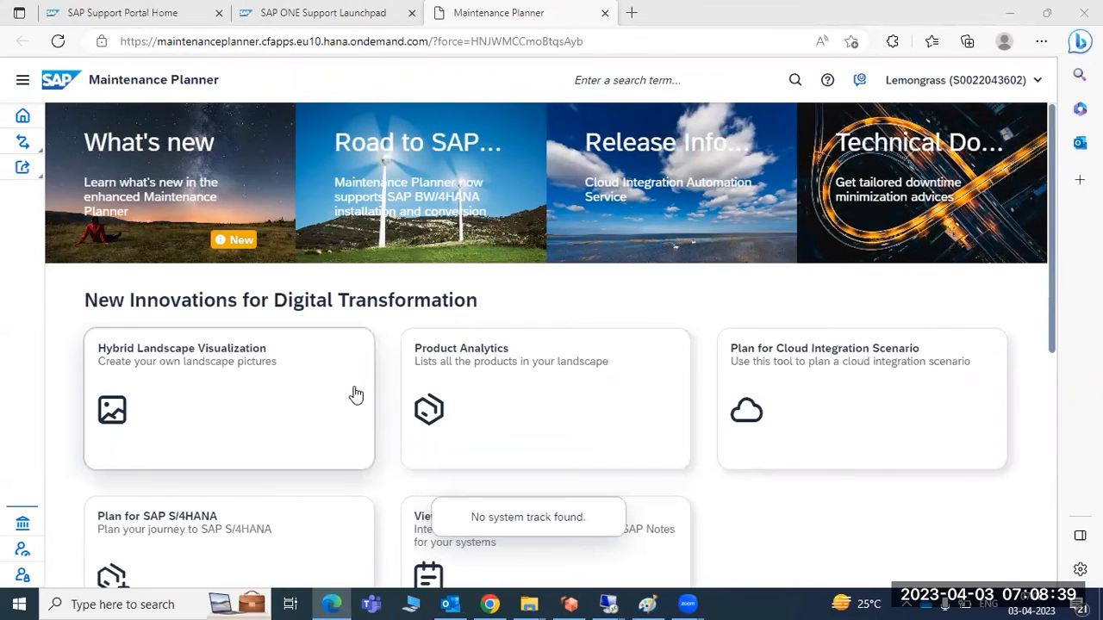
Step: Scroll the loaded Maintenance Planner home page down to the Plan and Execute cards
{"action": "scroll", "coordinate": [368, 452], "scroll_direction": "down", "scroll_amount": 1}
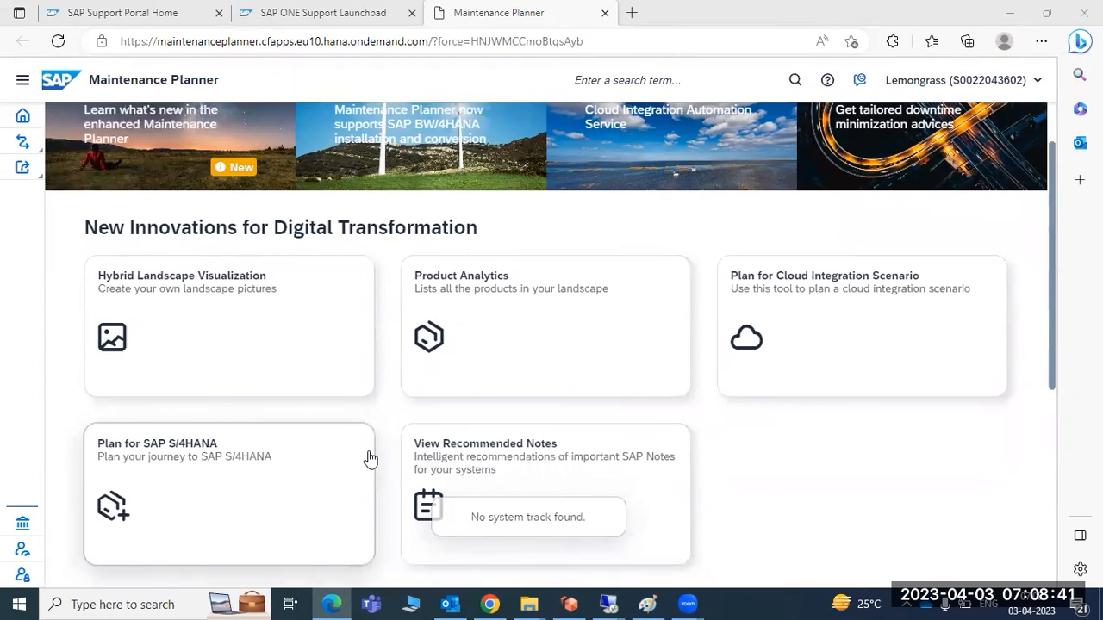
{"action": "scroll", "coordinate": [375, 441], "scroll_direction": "down", "scroll_amount": 3}
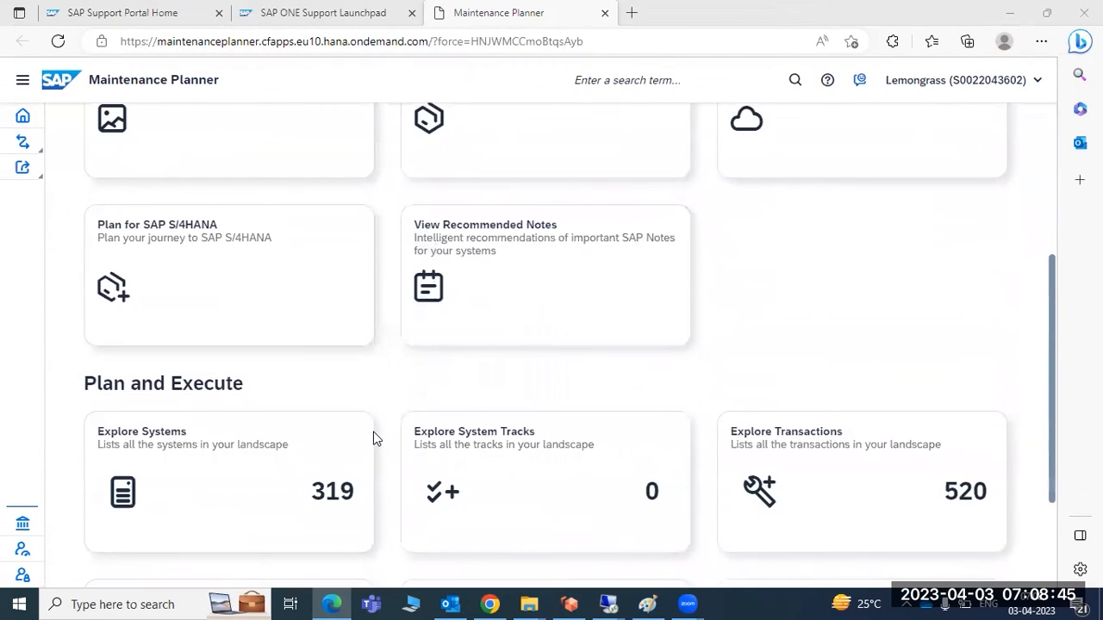
{"action": "scroll", "coordinate": [374, 439], "scroll_direction": "down", "scroll_amount": 2}
{"action": "scroll", "coordinate": [374, 436], "scroll_direction": "down", "scroll_amount": 1}
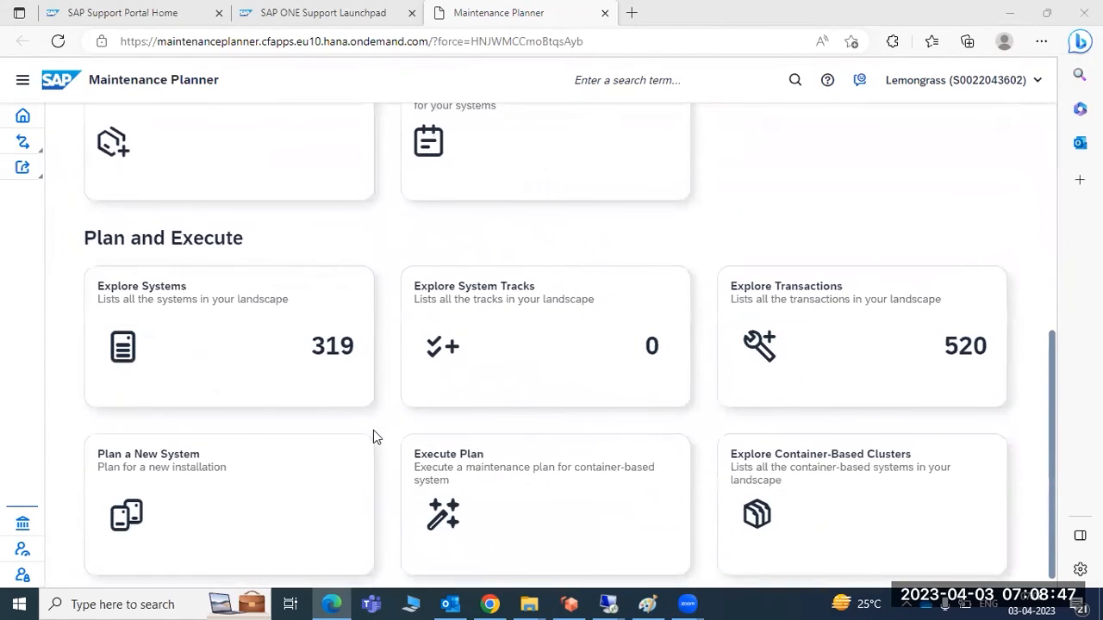
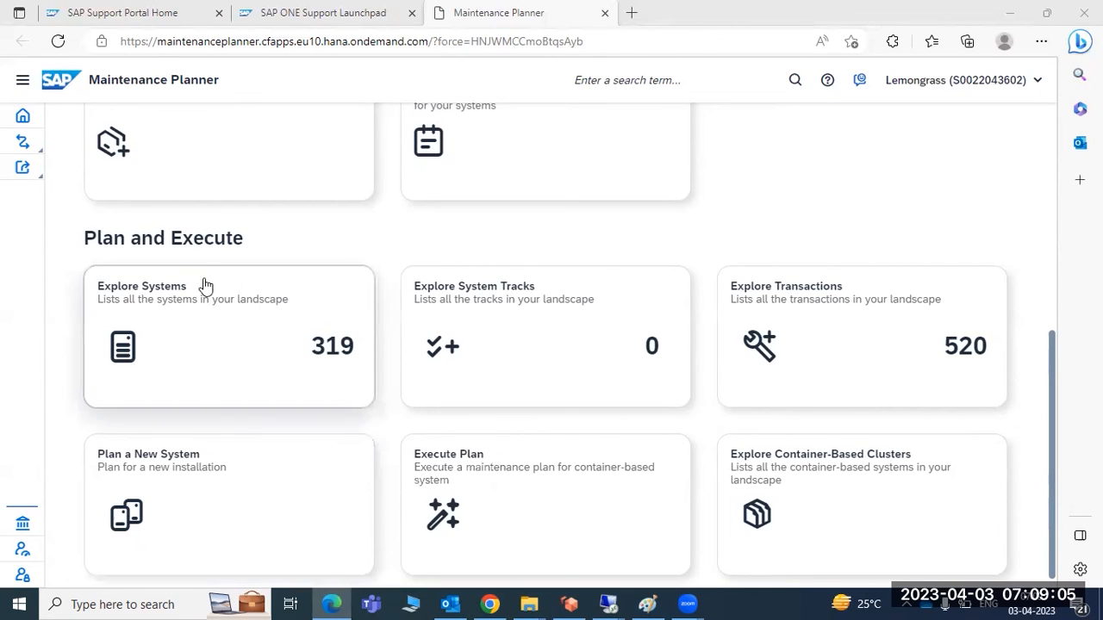
Step: In Paint, highlight the SPAM/SAINT, TP/R3trans kernel, maintenance certificate and stack configuration file steps
{"action": "left_click", "coordinate": [648, 604]}
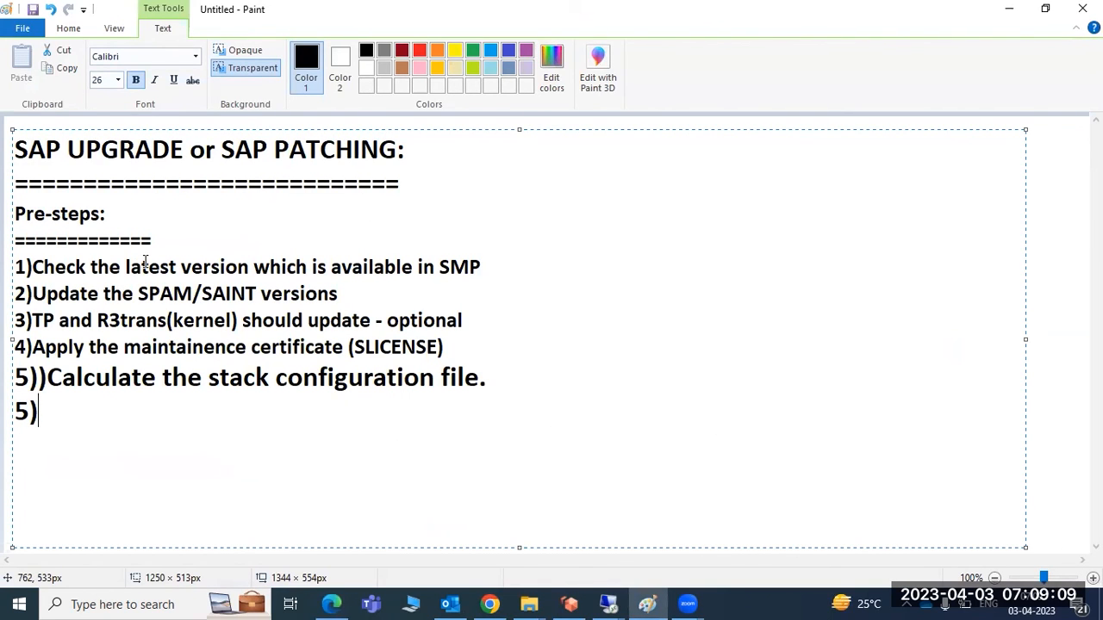
{"action": "left_click_drag", "start_coordinate": [138, 294], "coordinate": [235, 296]}
{"action": "left_click_drag", "start_coordinate": [174, 321], "coordinate": [227, 321]}
{"action": "left_click_drag", "start_coordinate": [56, 346], "coordinate": [140, 353]}
{"action": "left_click_drag", "start_coordinate": [98, 383], "coordinate": [506, 380]}
{"action": "left_click", "coordinate": [483, 388]}
{"action": "left_click_drag", "start_coordinate": [246, 379], "coordinate": [509, 397]}
Step: Open the Explore Systems list in Maintenance Planner, then return to the Paint notes
{"action": "left_click", "coordinate": [645, 605]}
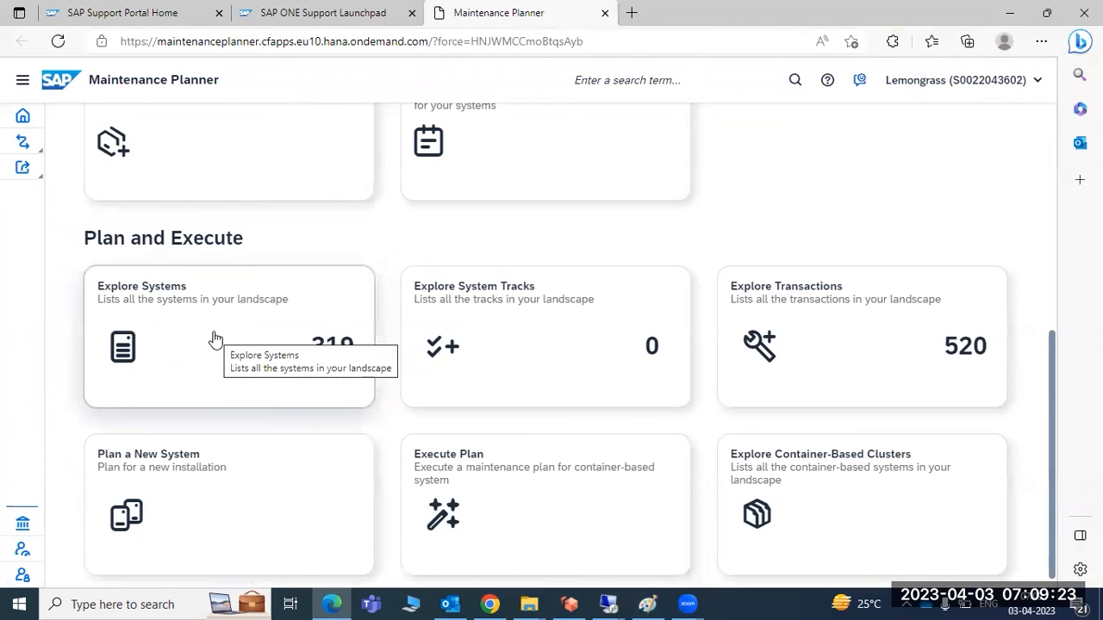
{"action": "left_click", "coordinate": [215, 339]}
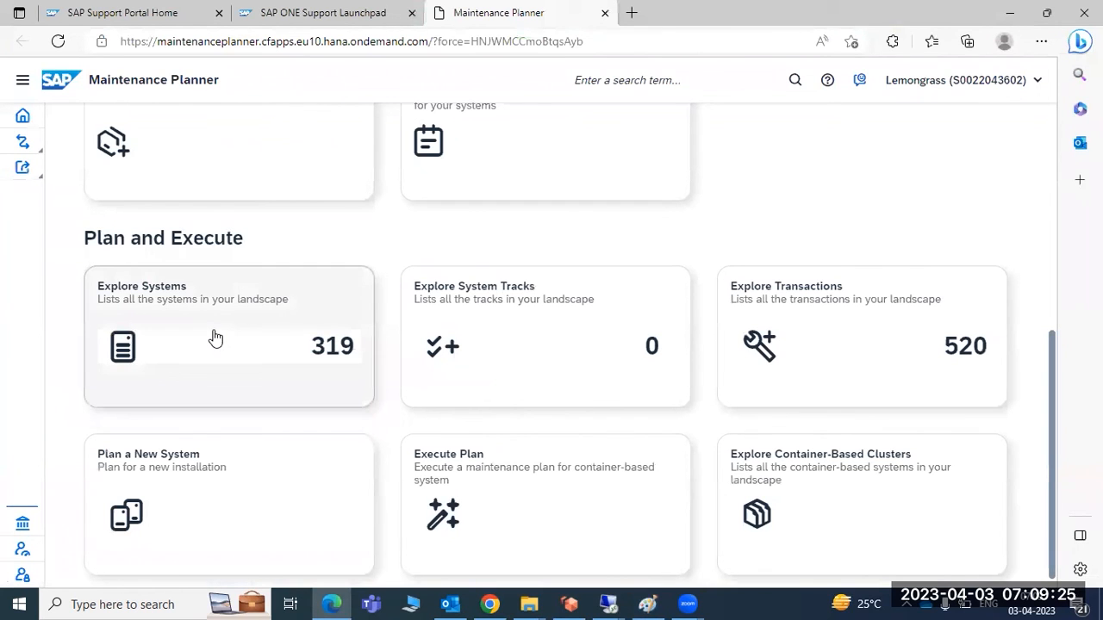
{"action": "left_click", "coordinate": [646, 605]}
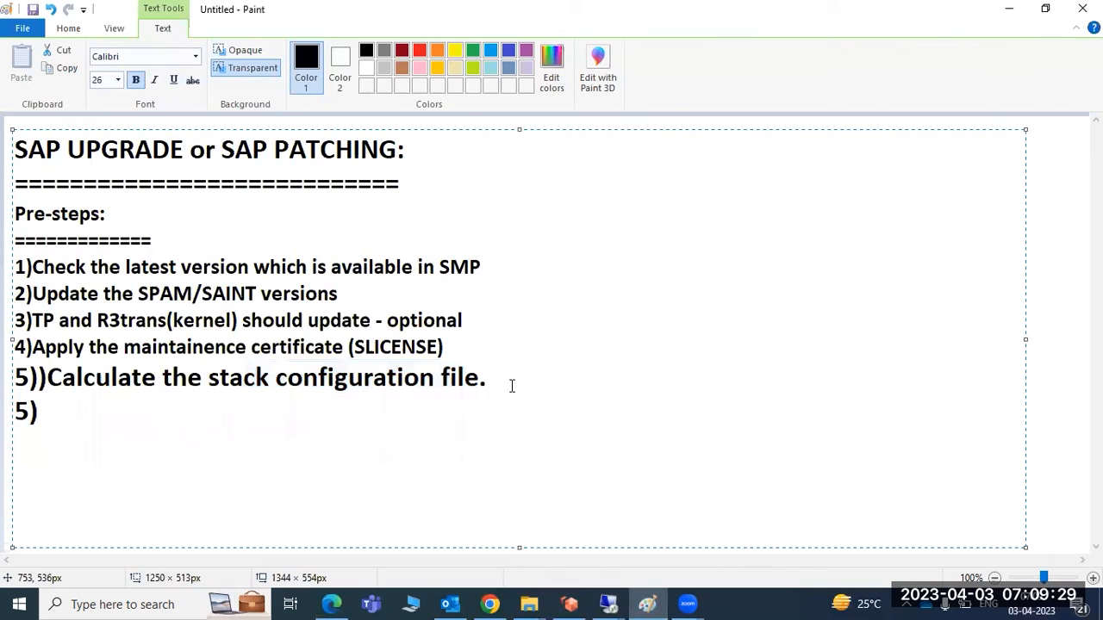
Step: Replace the stray '5)' with the path SMP → MP → Explore systems → select your system → select target patch level
{"action": "key", "text": "BackSpace"}
{"action": "key", "text": "BackSpace"}
{"action": "type", "text": "--SMP"}
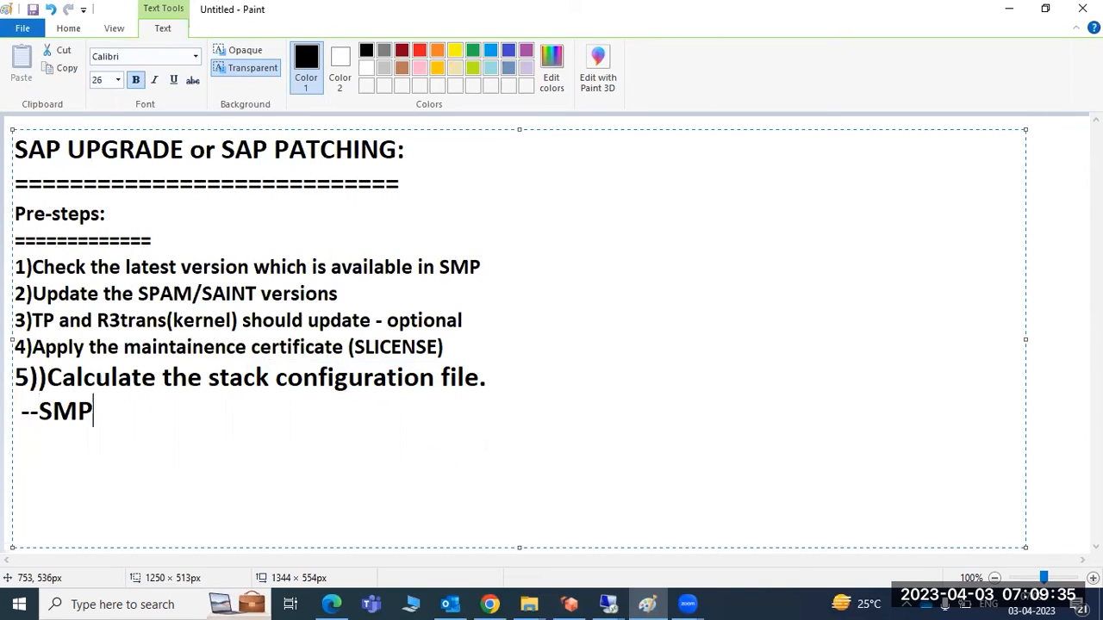
{"action": "type", "text": " ---MP-->E"}
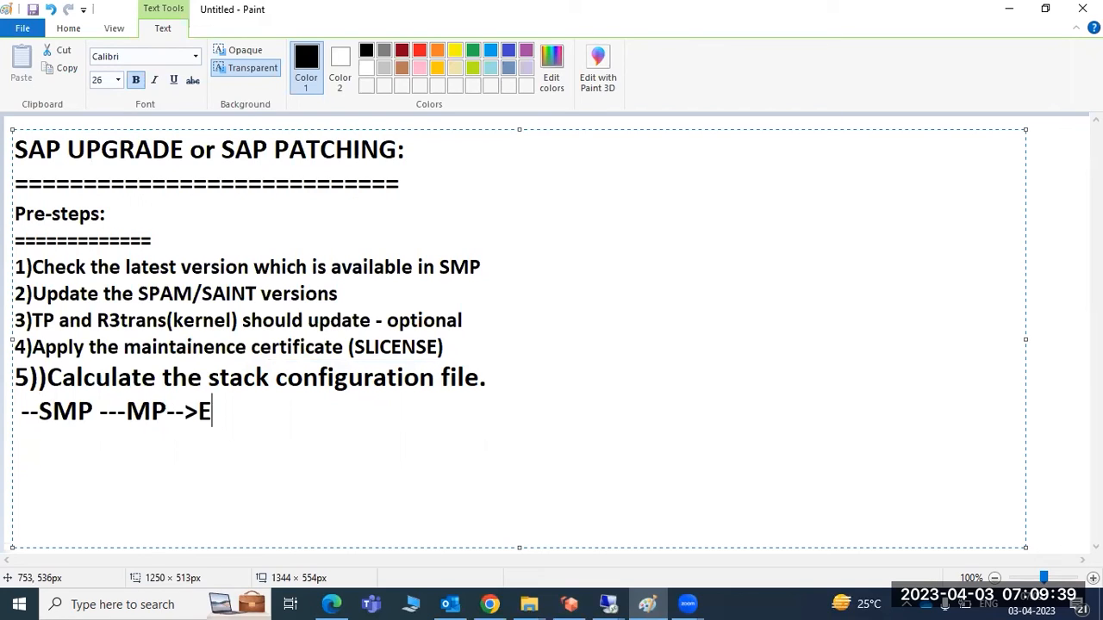
{"action": "type", "text": "xplore syst"}
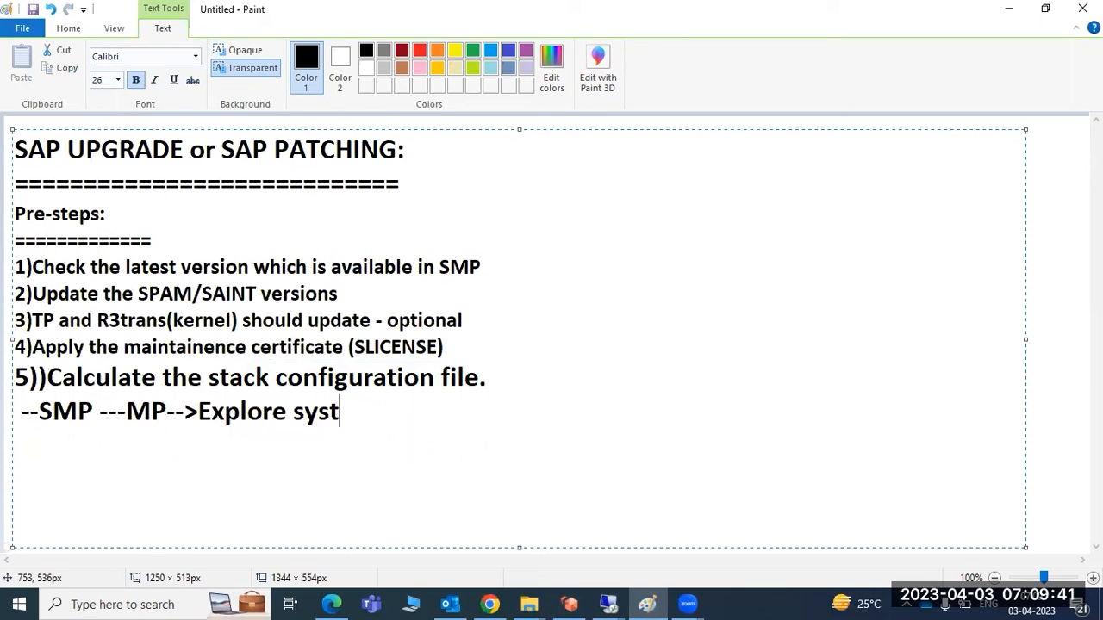
{"action": "type", "text": "ems --"}
{"action": "type", "text": ">"}
{"action": "type", "text": "selec"}
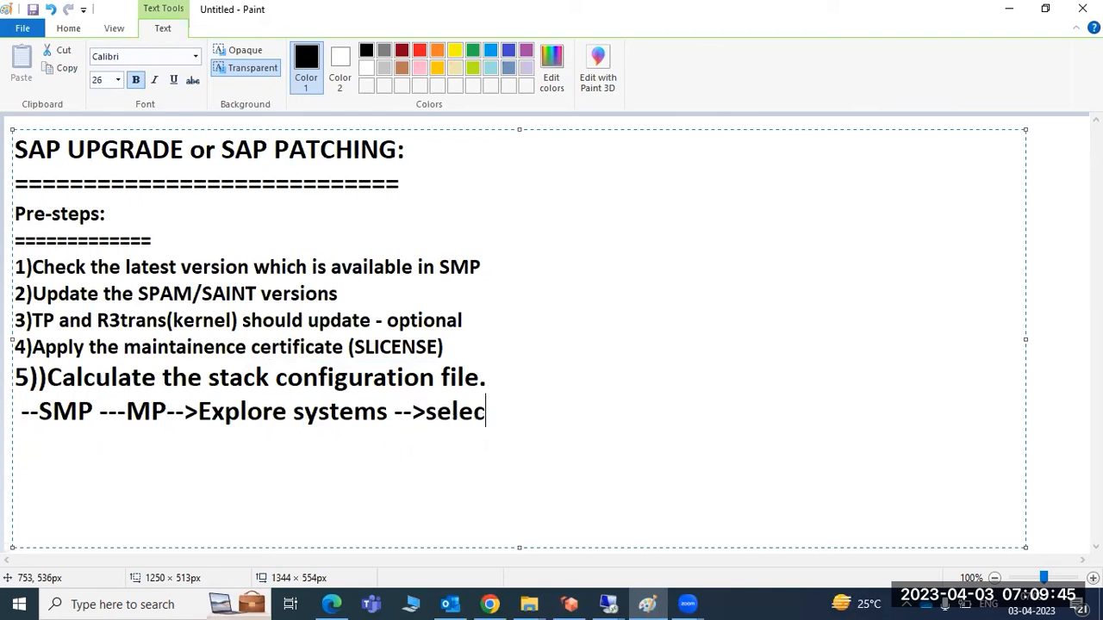
{"action": "type", "text": "t your systemm"}
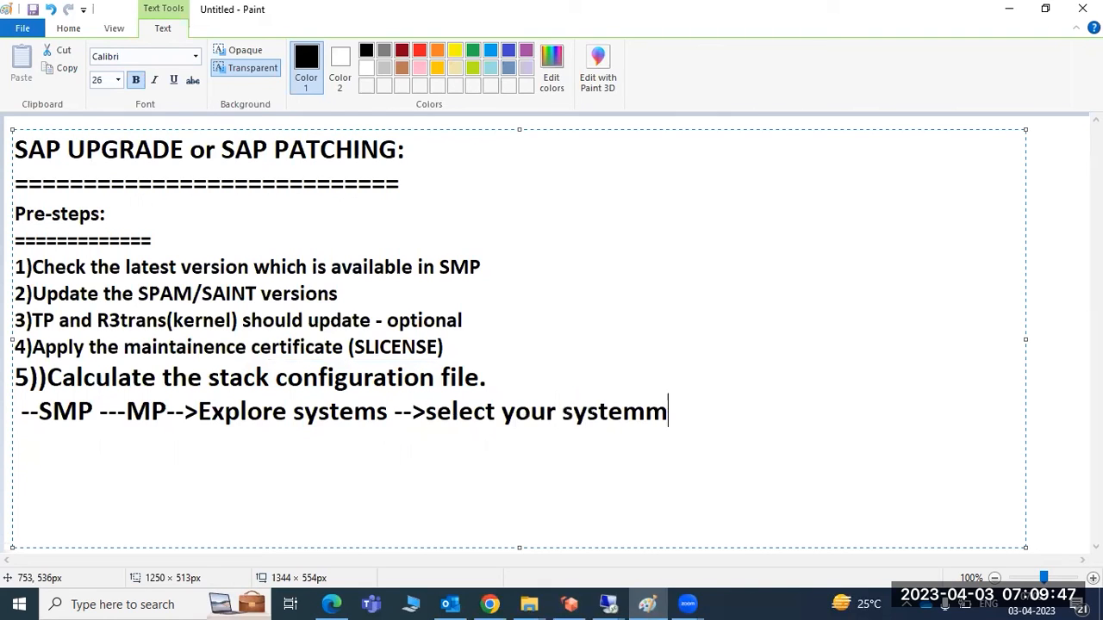
{"action": "key", "text": "BackSpace"}
{"action": "key", "text": "BackSpace"}
{"action": "type", "text": "--"}
{"action": "type", "text": ">sele"}
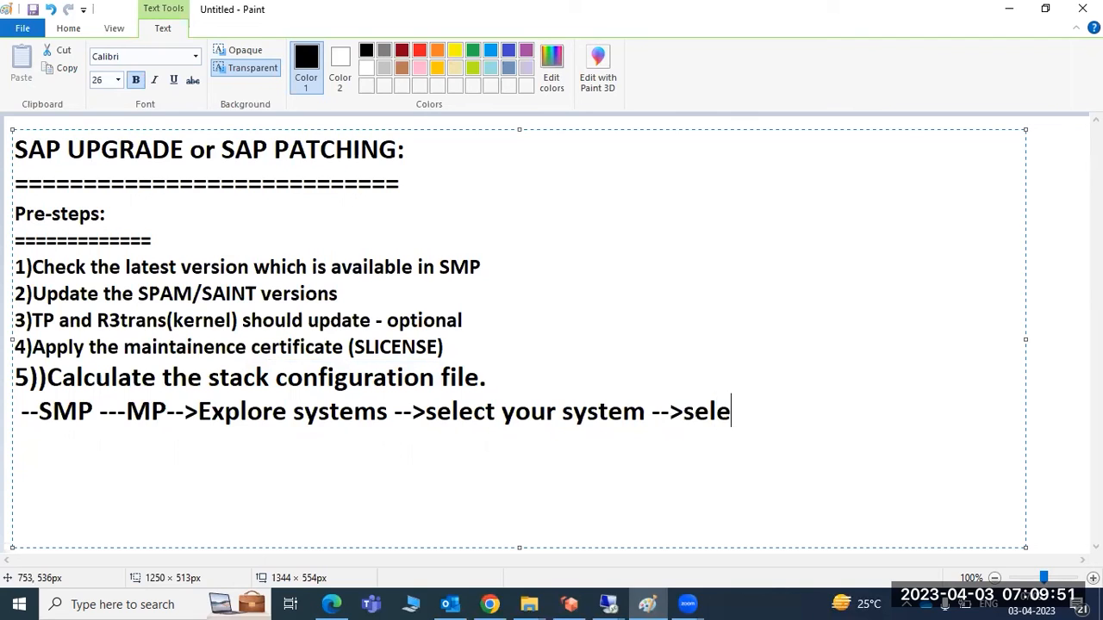
{"action": "type", "text": "ct target pa"}
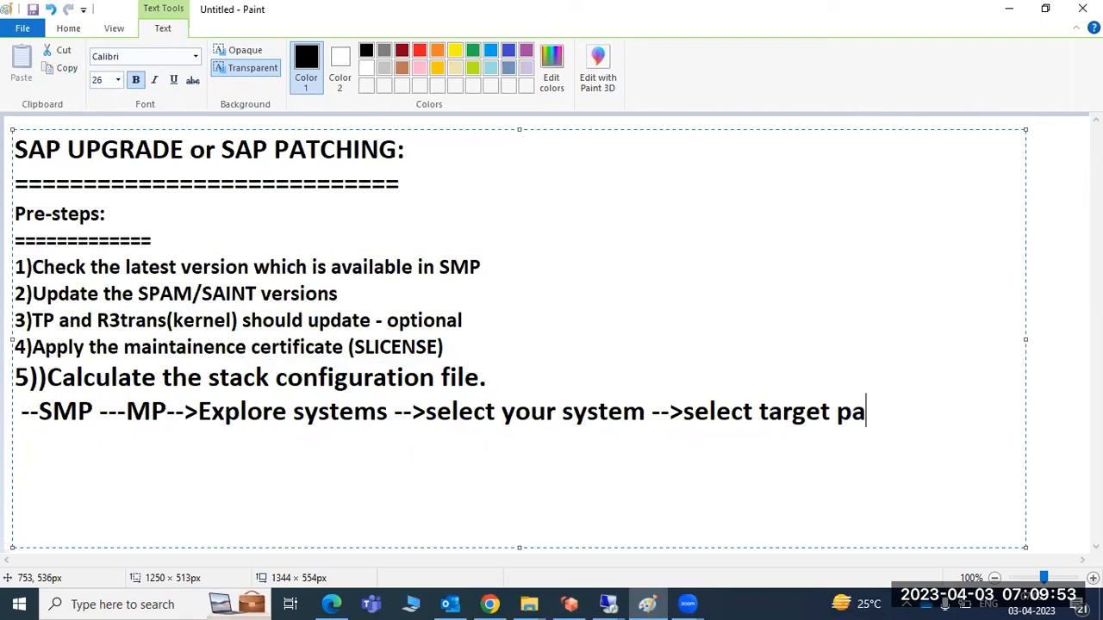
{"action": "type", "text": "tch level -->"}
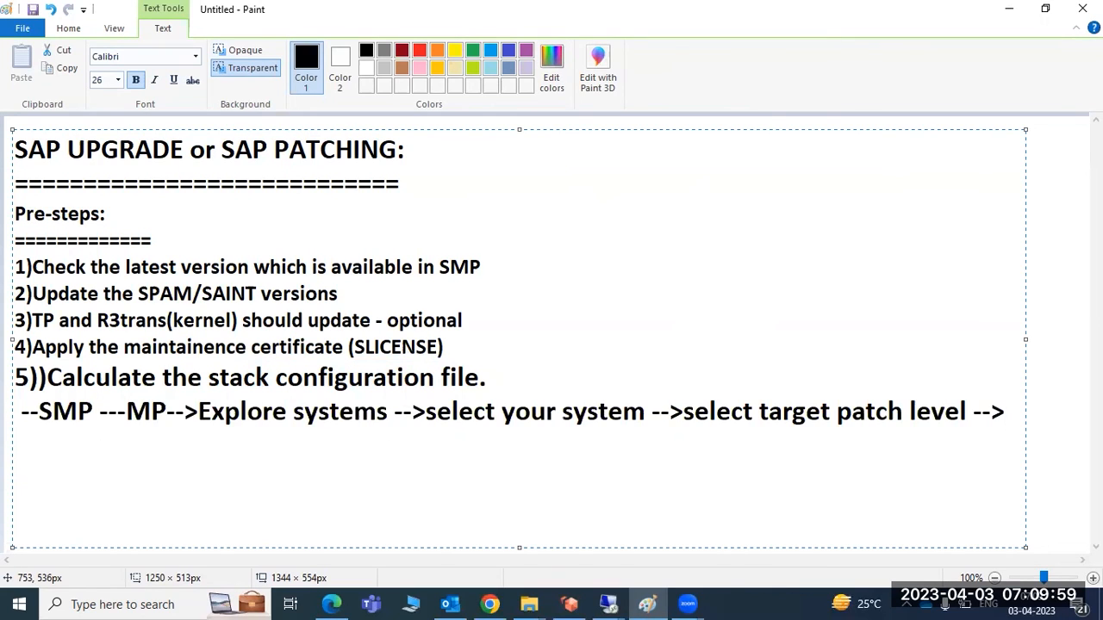
{"action": "type", "text": " dow"}
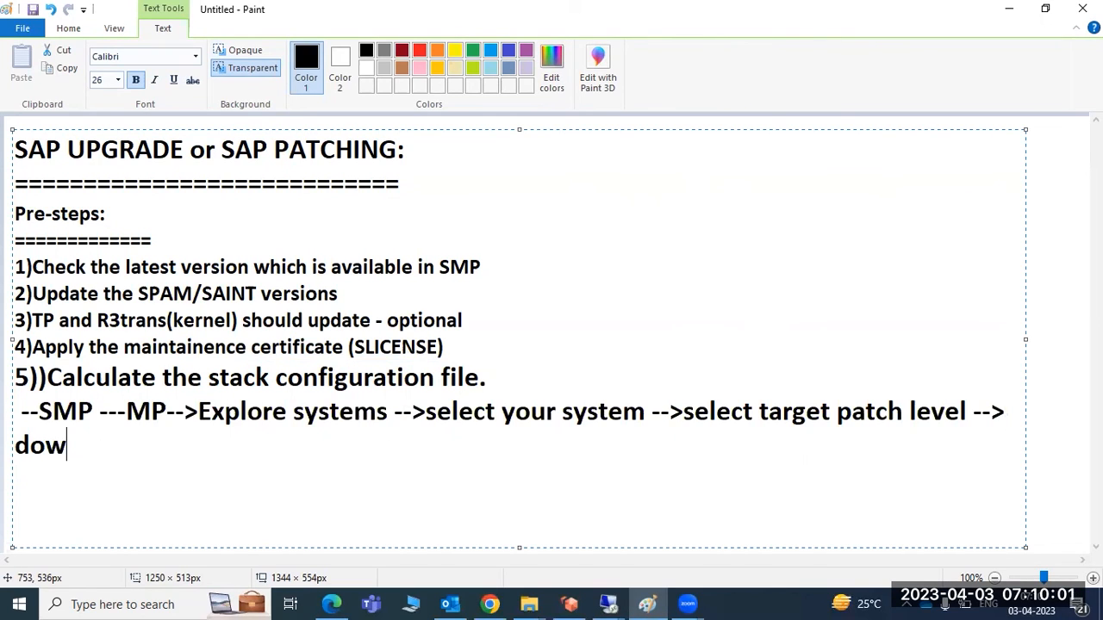
Step: Finish the path with 'push the all patches to download basket → download all at a time'
{"action": "key", "text": "BackSpace"}
{"action": "key", "text": "BackSpace"}
{"action": "key", "text": "BackSpace"}
{"action": "type", "text": "p"}
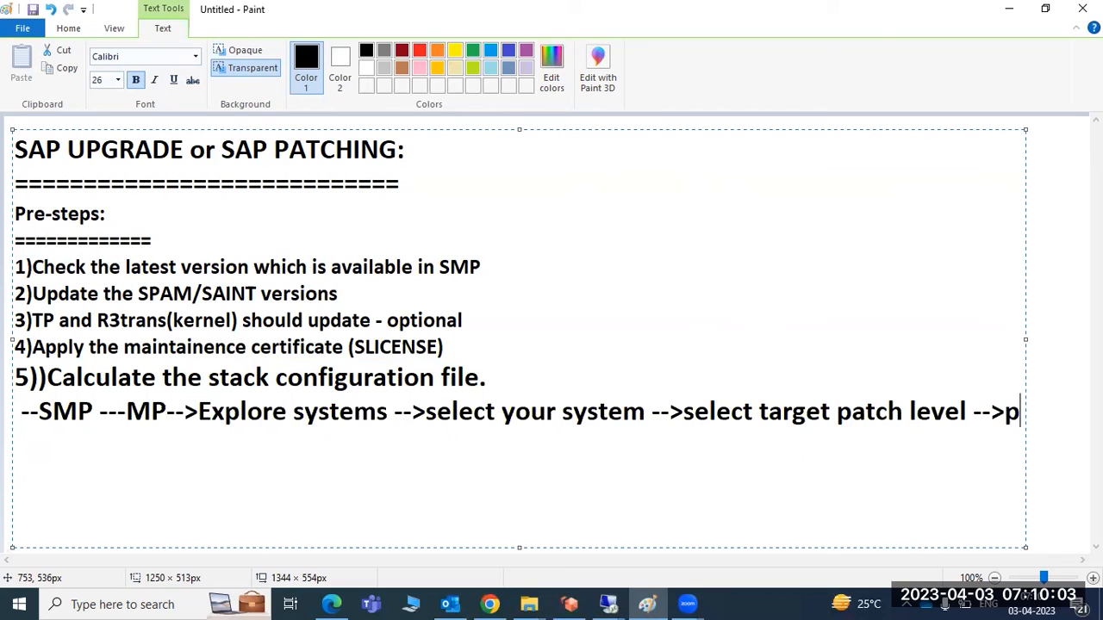
{"action": "type", "text": "ush thee"}
{"action": "key", "text": "BackSpace"}
{"action": "type", "text": "all patch"}
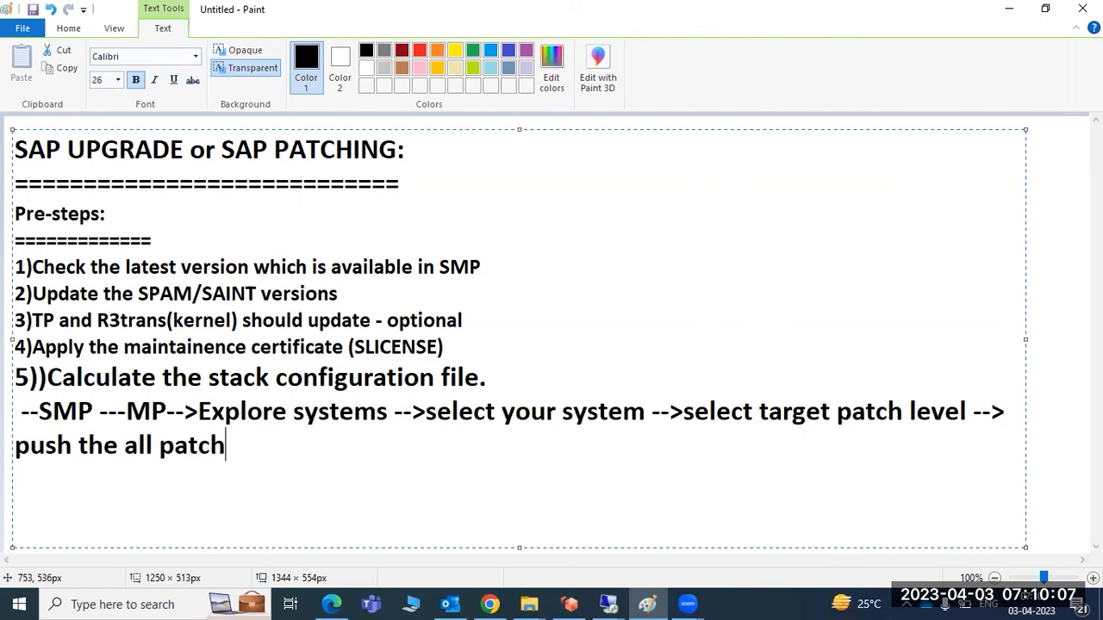
{"action": "type", "text": "es to"}
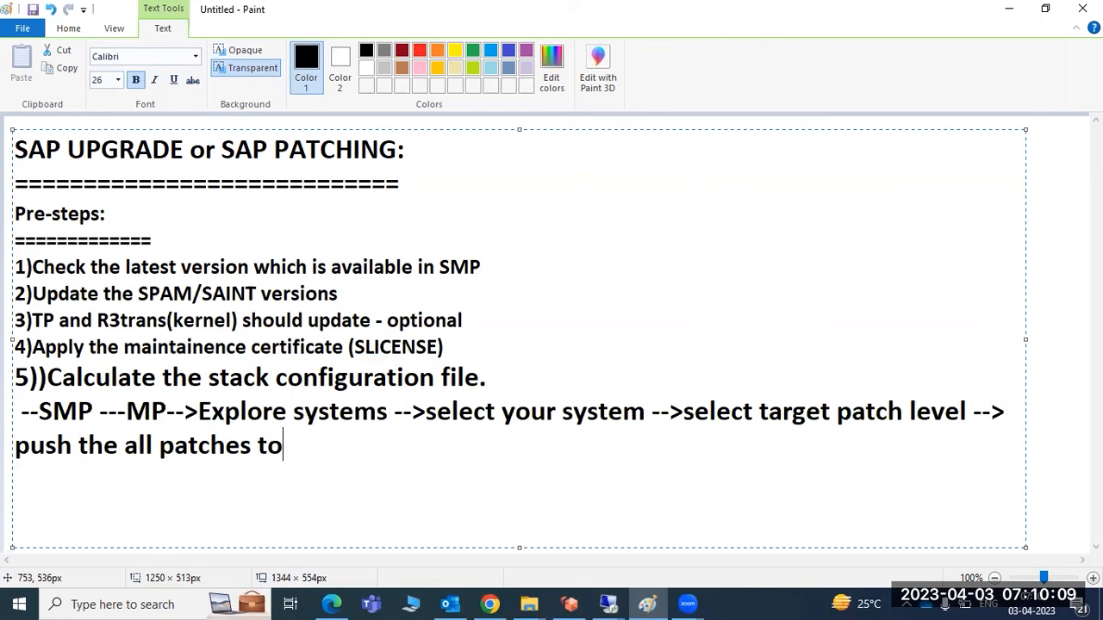
{"action": "type", "text": " download baskcet"}
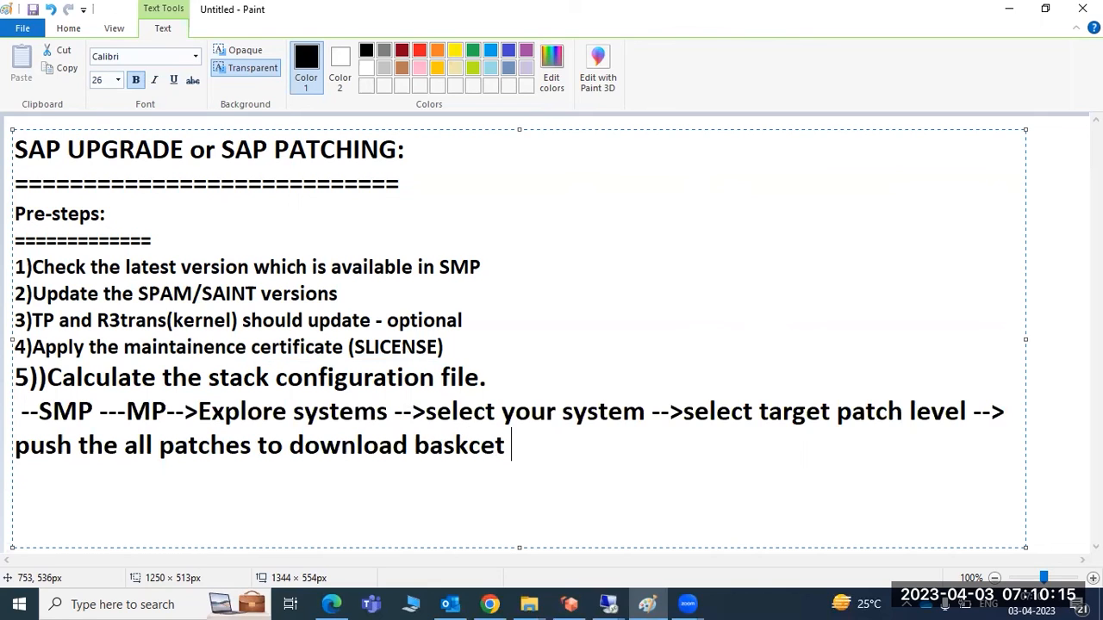
{"action": "key", "text": "BackSpace"}
{"action": "key", "text": "BackSpace"}
{"action": "key", "text": "BackSpace"}
{"action": "key", "text": "BackSpace"}
{"action": "type", "text": "ket --->do"}
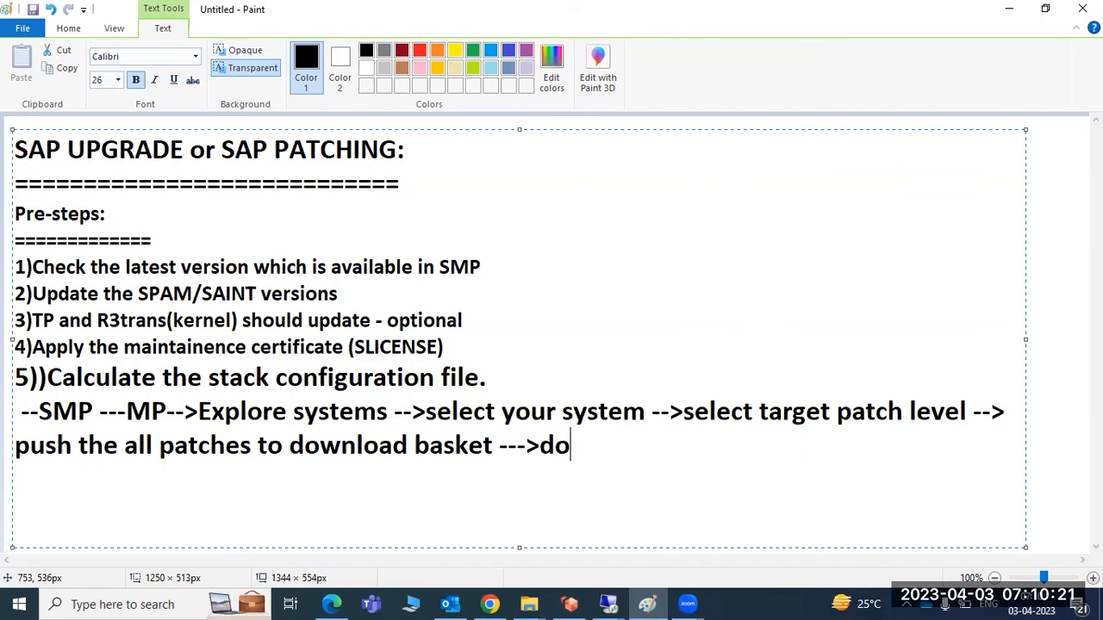
{"action": "type", "text": "wnload all "}
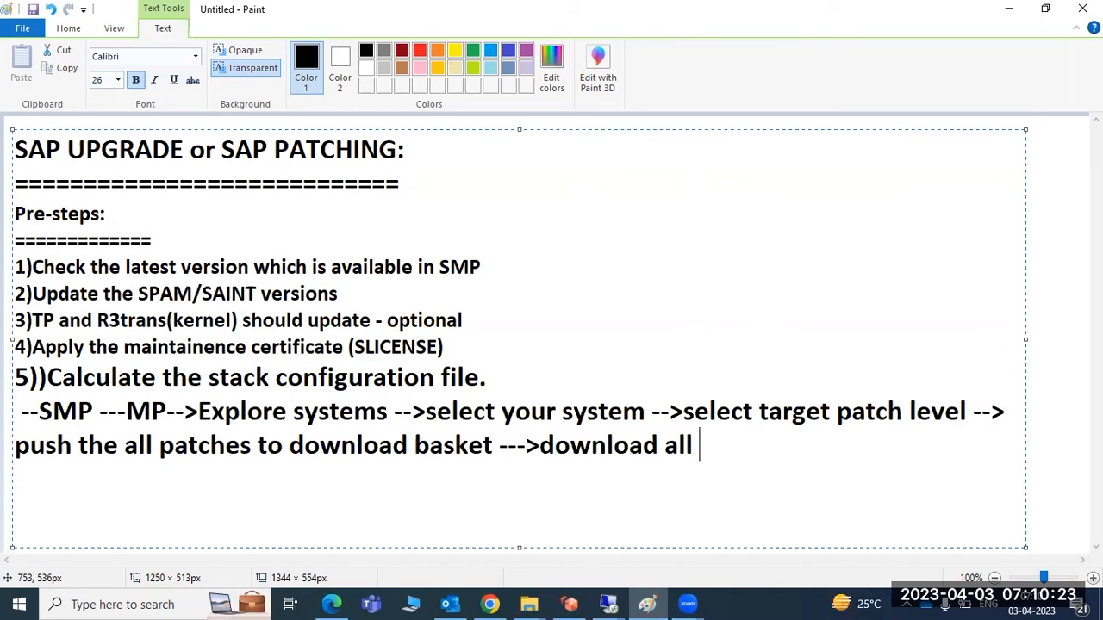
{"action": "type", "text": "at a time"}
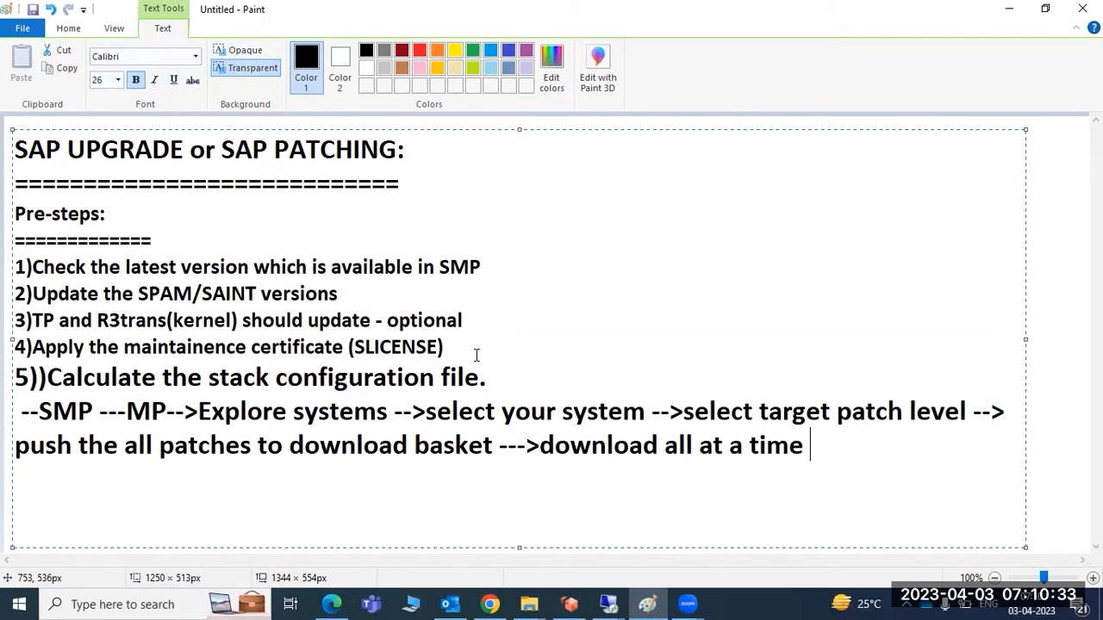
Step: Highlight the new path, then reopen Maintenance Planner from the Launchpad and close the duplicate page
{"action": "left_click_drag", "start_coordinate": [39, 411], "coordinate": [810, 446]}
{"action": "left_click", "coordinate": [810, 445]}
{"action": "left_click", "coordinate": [329, 603]}
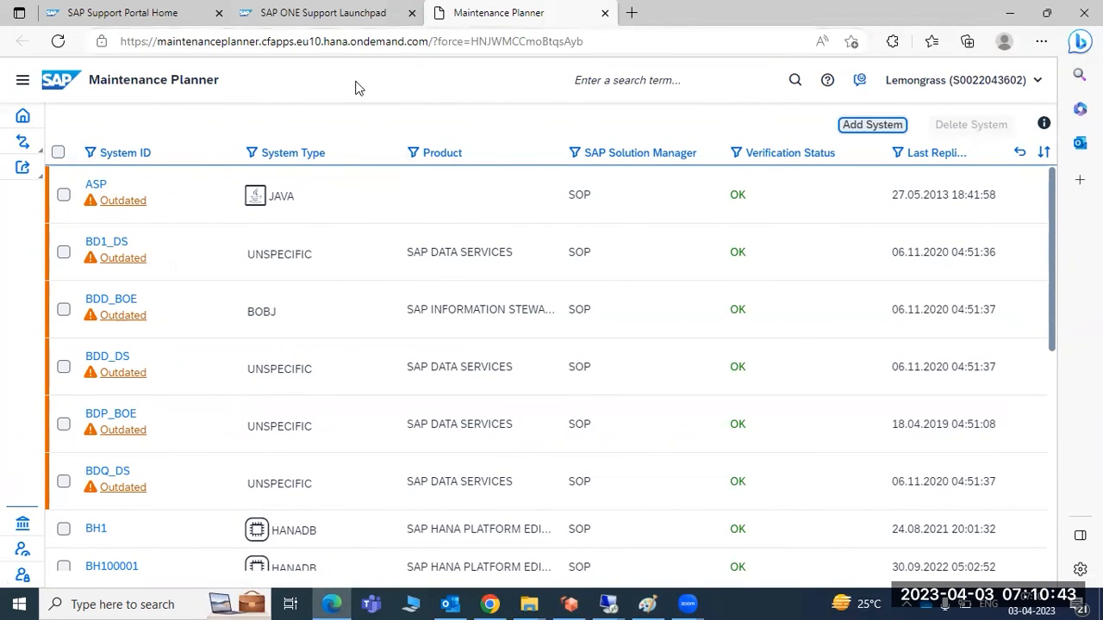
{"action": "left_click", "coordinate": [323, 12]}
{"action": "left_click", "coordinate": [502, 480]}
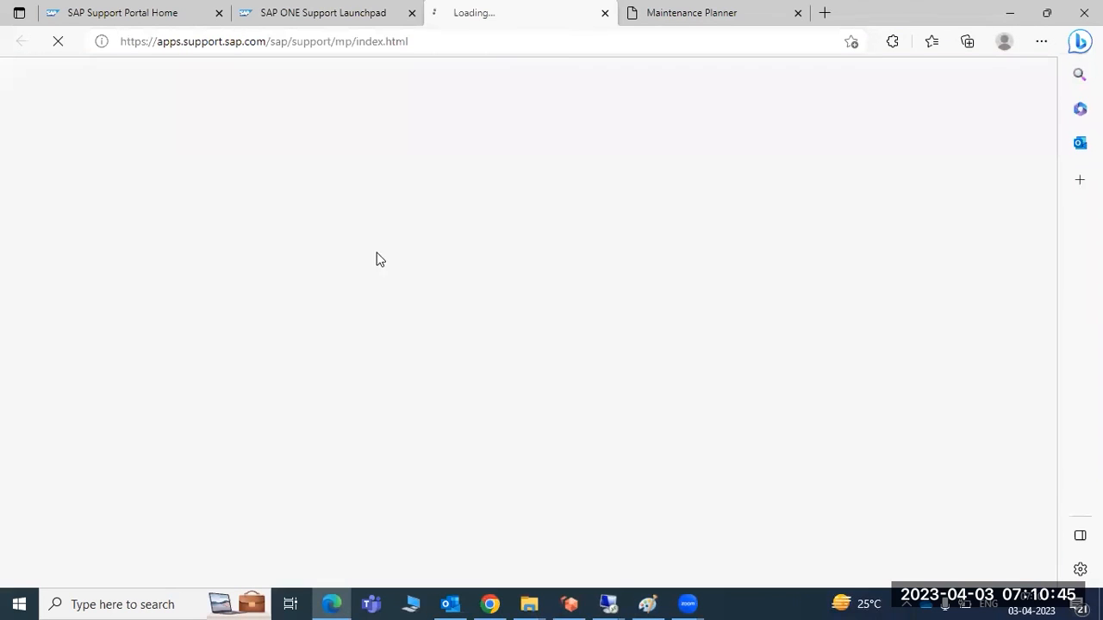
{"action": "left_click", "coordinate": [698, 12]}
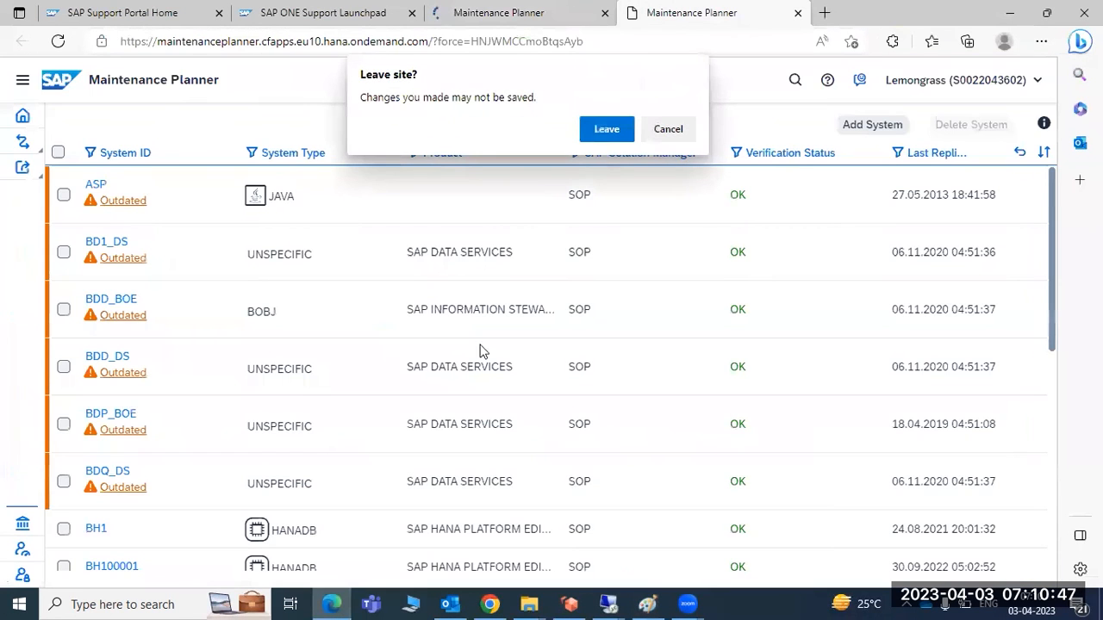
{"action": "left_click", "coordinate": [617, 135]}
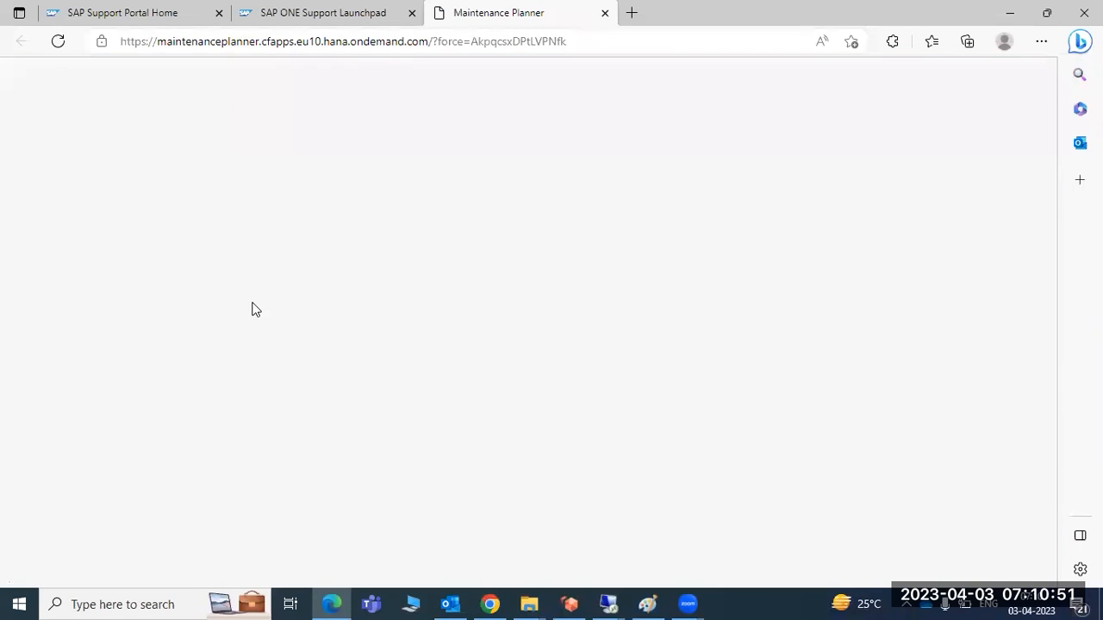
Step: Mark 'Explore' in the notes, then open the list of all landscape systems in Maintenance Planner
{"action": "left_click", "coordinate": [647, 604]}
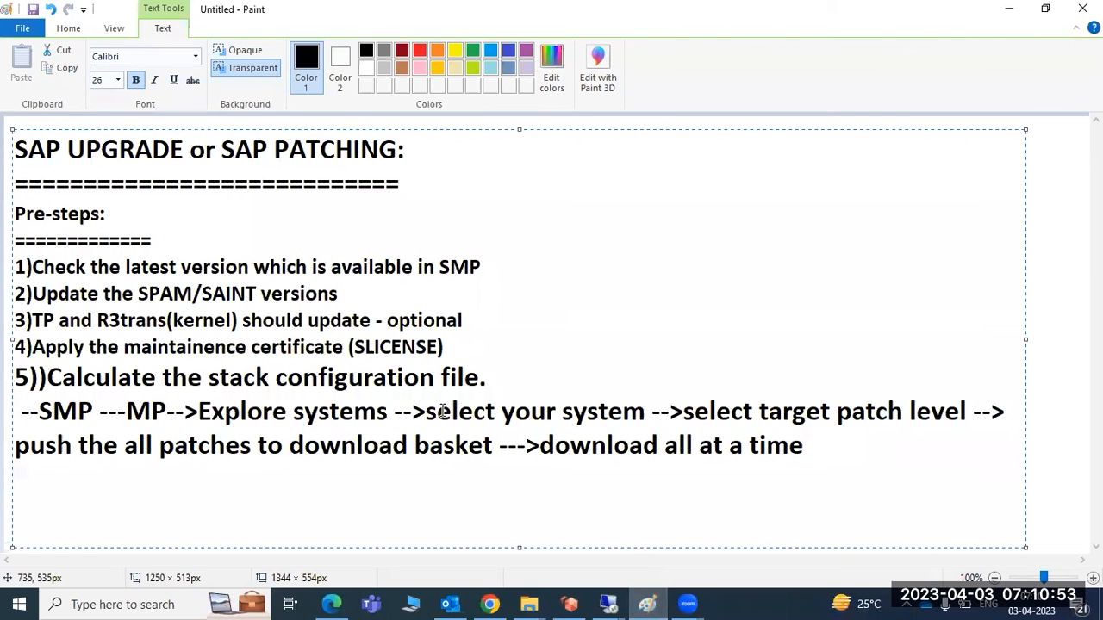
{"action": "double_click", "coordinate": [216, 412]}
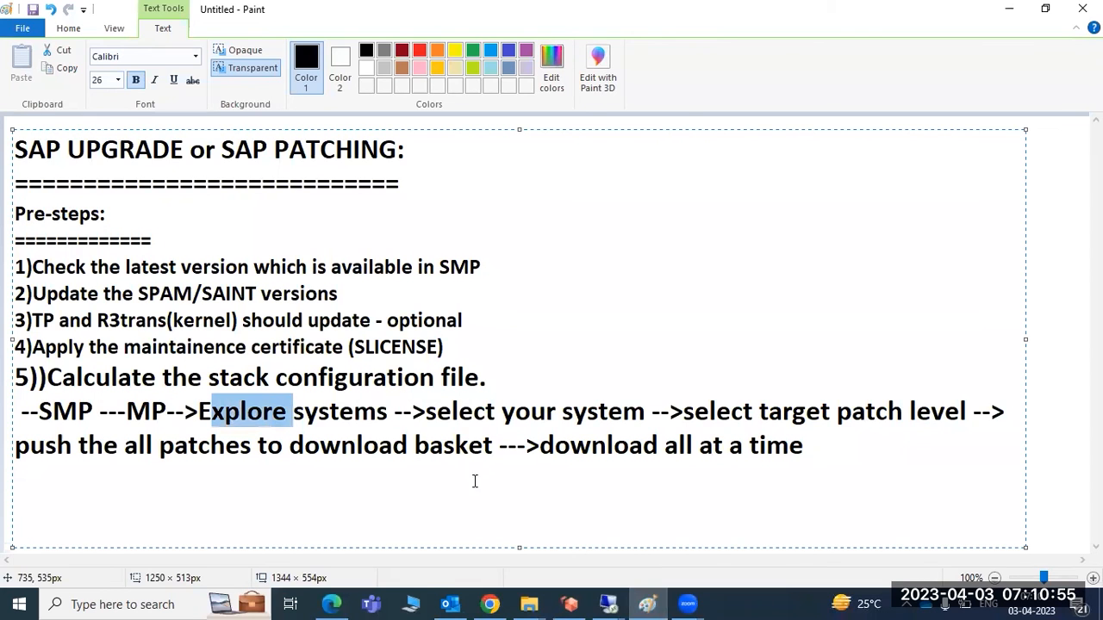
{"action": "key", "text": "alt+Tab"}
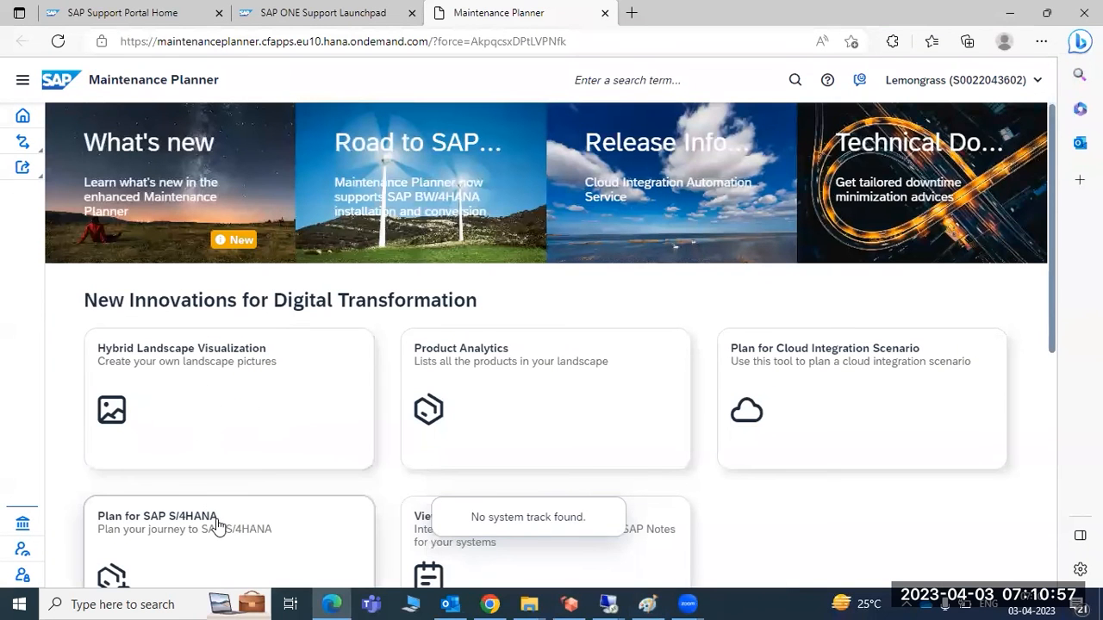
{"action": "scroll", "coordinate": [222, 525], "scroll_direction": "down", "scroll_amount": 1}
{"action": "scroll", "coordinate": [436, 440], "scroll_direction": "down", "scroll_amount": 3}
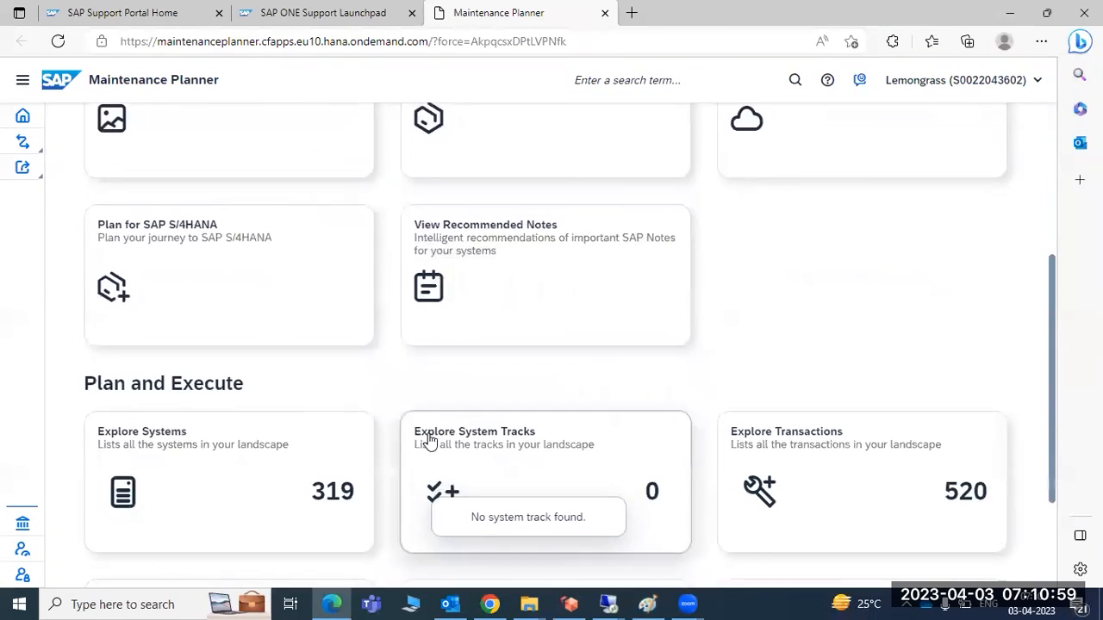
{"action": "scroll", "coordinate": [280, 407], "scroll_direction": "down", "scroll_amount": 1}
{"action": "left_click", "coordinate": [143, 387]}
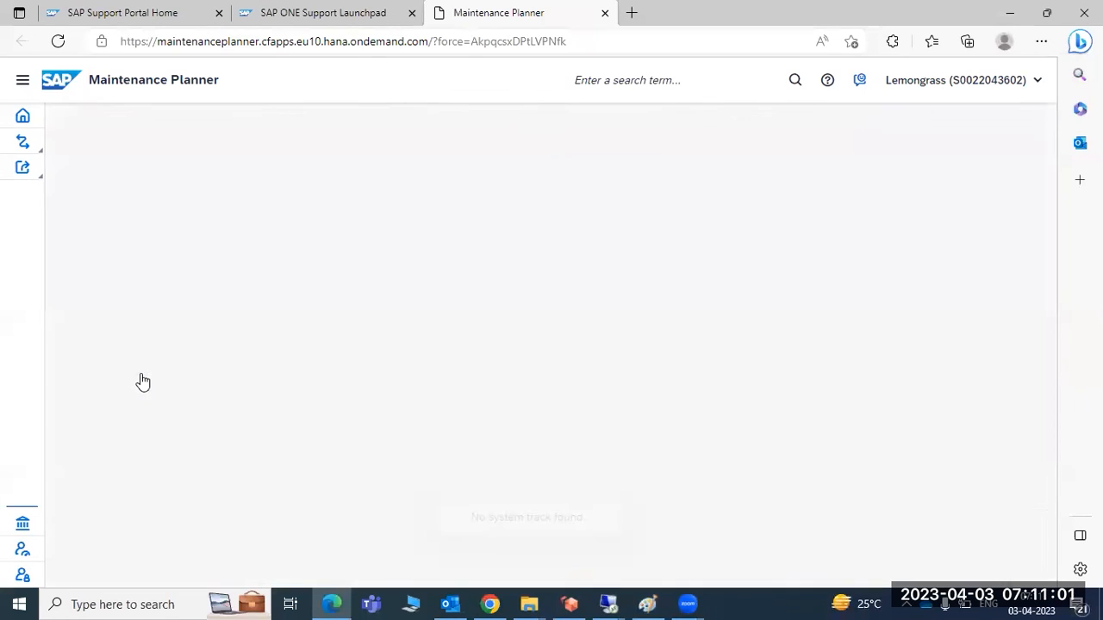
Step: Scroll through the list of landscape systems in Maintenance Planner
{"action": "scroll", "coordinate": [138, 349], "scroll_direction": "down", "scroll_amount": 5}
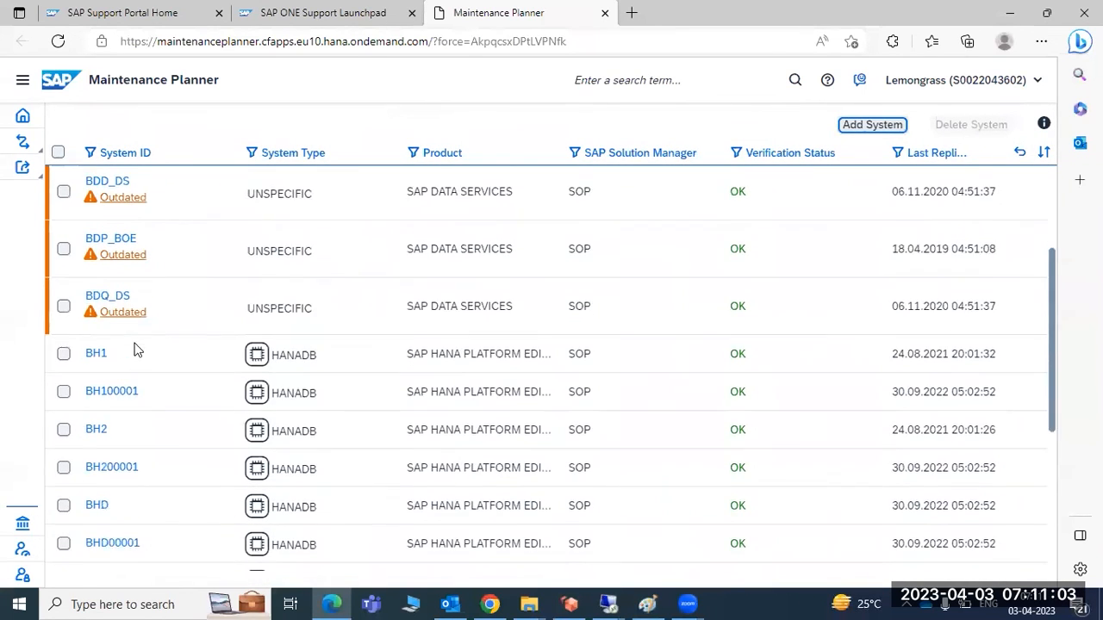
{"action": "scroll", "coordinate": [133, 351], "scroll_direction": "down", "scroll_amount": 12}
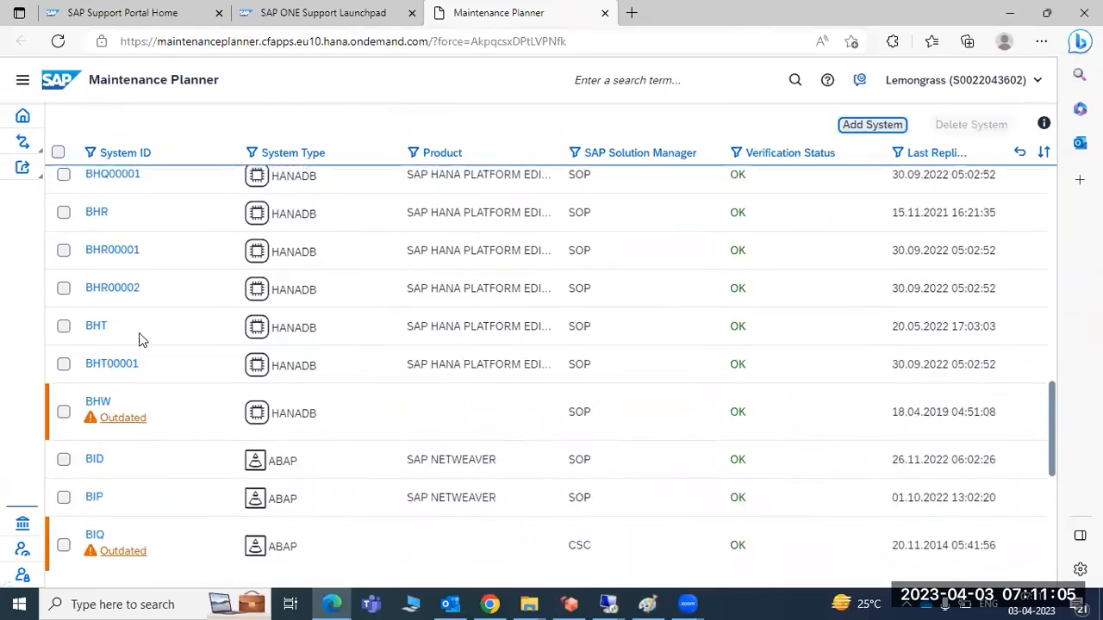
{"action": "scroll", "coordinate": [148, 343], "scroll_direction": "down", "scroll_amount": 12}
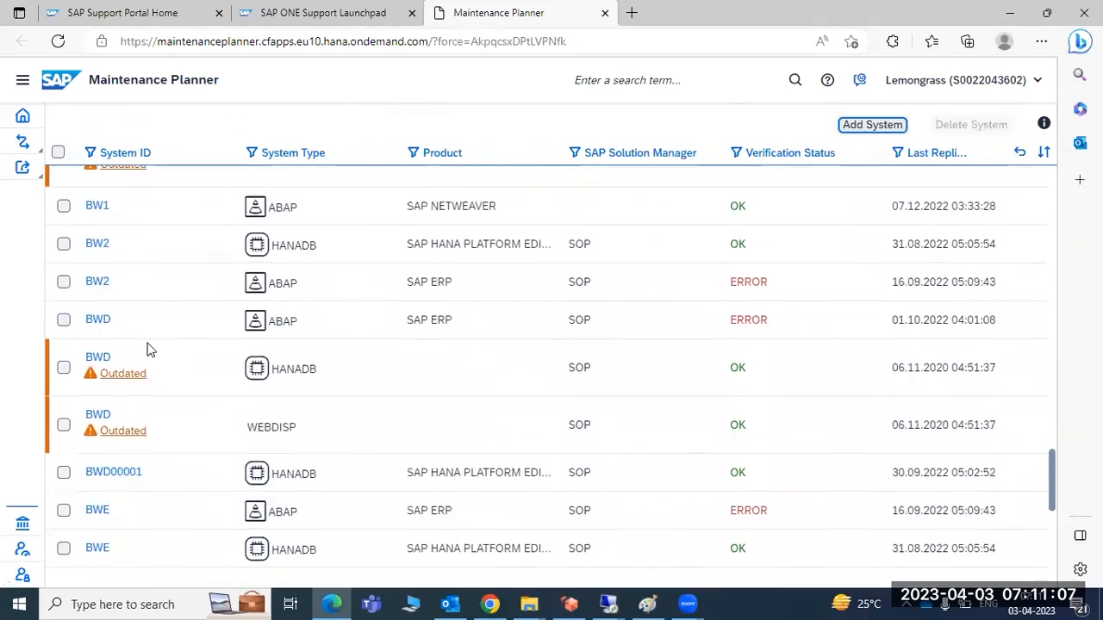
{"action": "scroll", "coordinate": [156, 351], "scroll_direction": "down", "scroll_amount": 12}
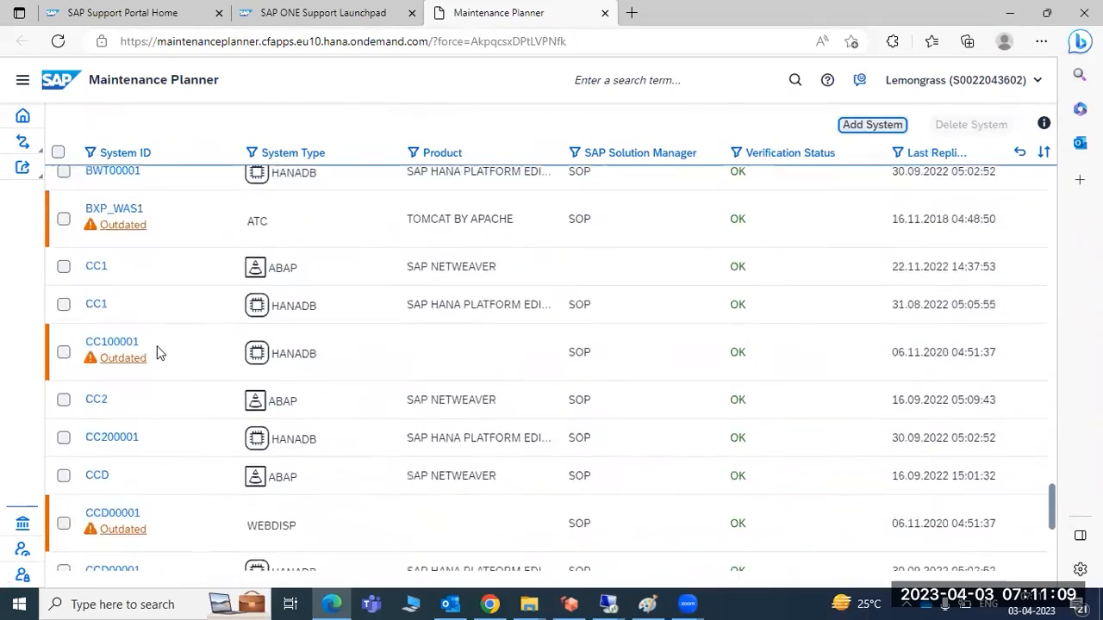
{"action": "scroll", "coordinate": [165, 350], "scroll_direction": "down", "scroll_amount": 12}
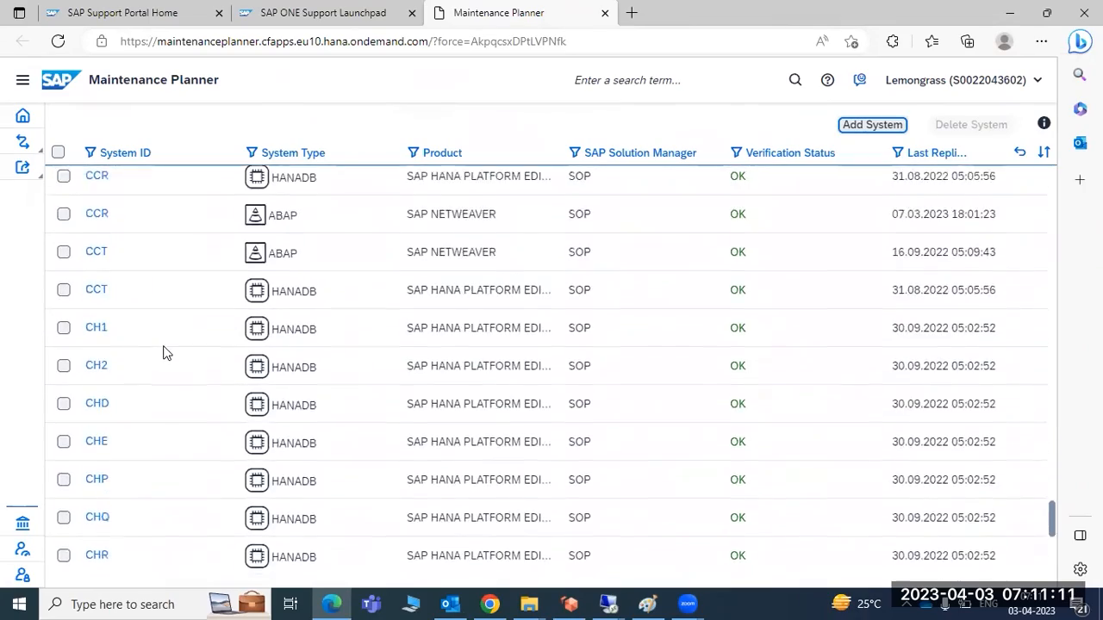
{"action": "scroll", "coordinate": [168, 349], "scroll_direction": "down", "scroll_amount": 12}
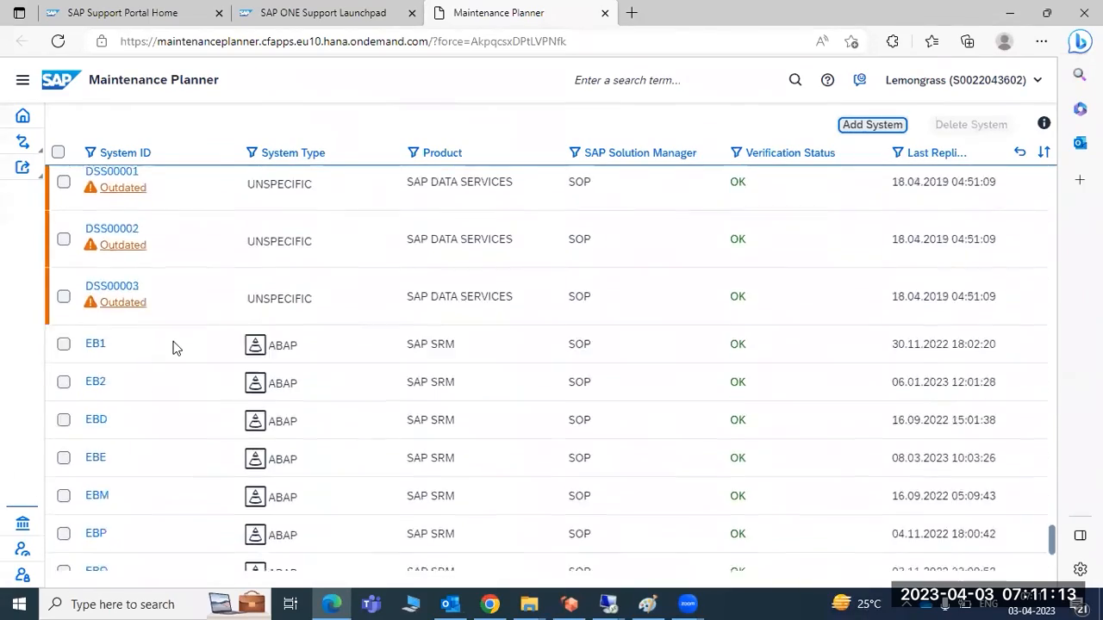
{"action": "scroll", "coordinate": [177, 352], "scroll_direction": "down", "scroll_amount": 12}
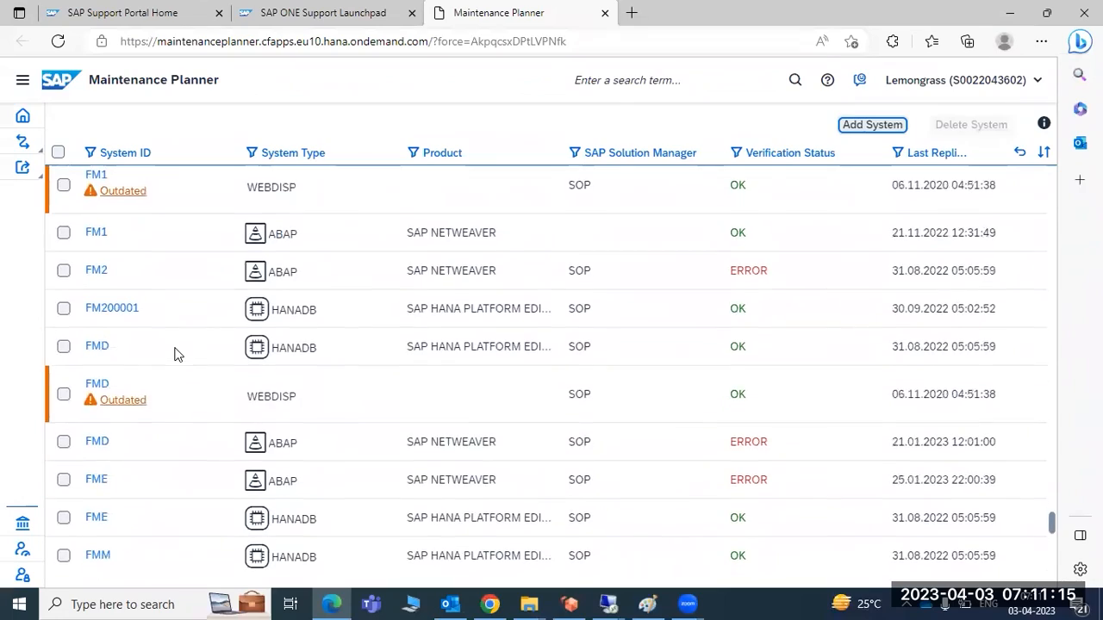
{"action": "scroll", "coordinate": [183, 346], "scroll_direction": "down", "scroll_amount": 12}
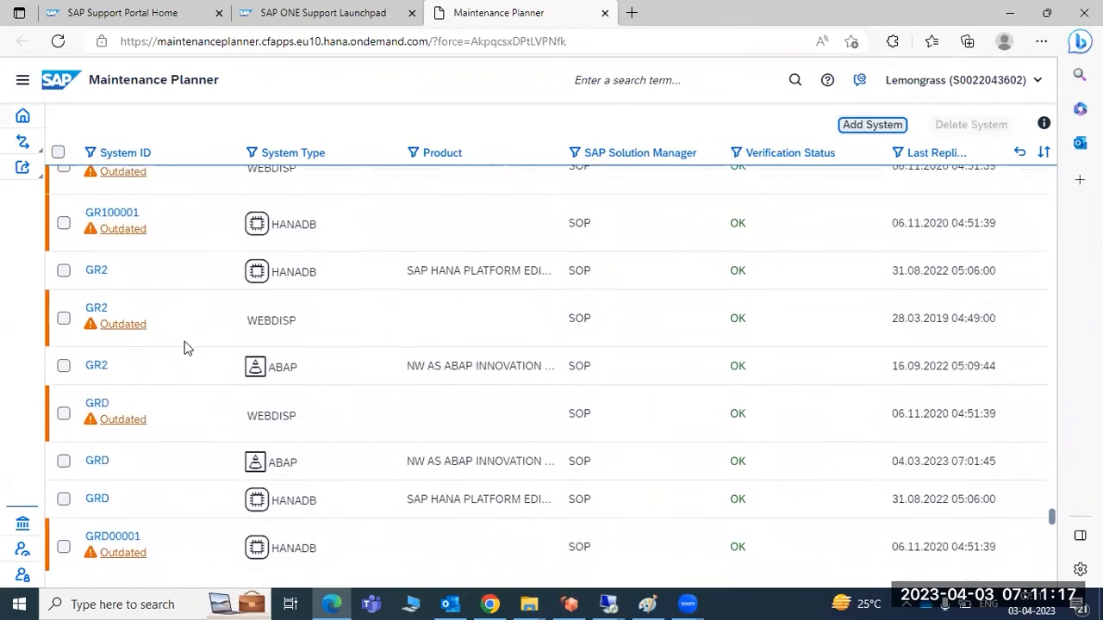
{"action": "scroll", "coordinate": [190, 346], "scroll_direction": "down", "scroll_amount": 10}
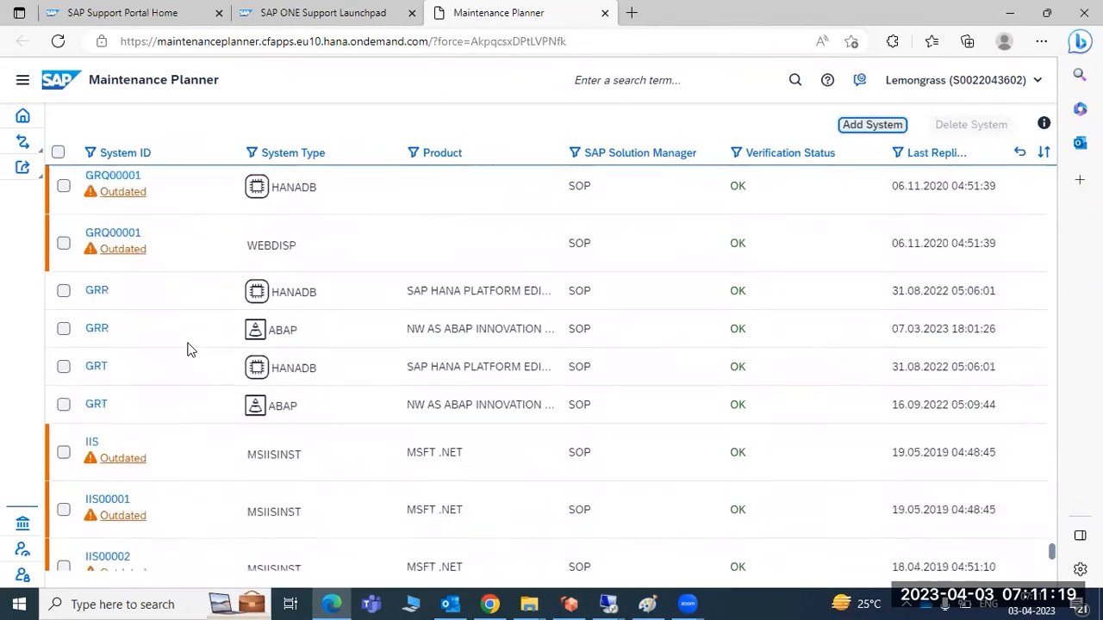
{"action": "scroll", "coordinate": [191, 349], "scroll_direction": "down", "scroll_amount": 12}
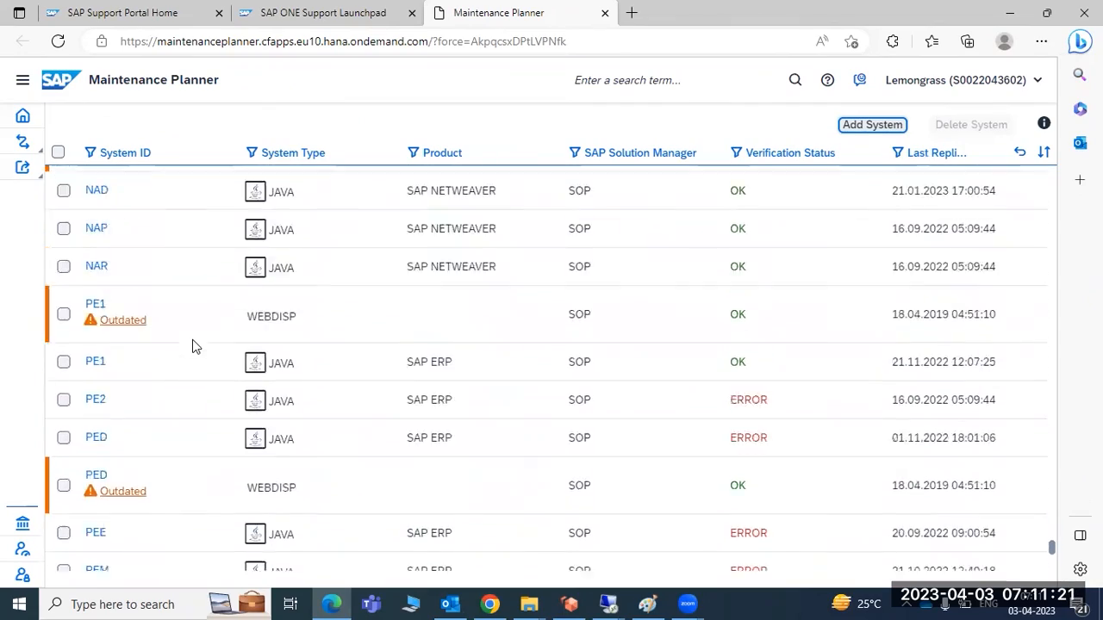
{"action": "scroll", "coordinate": [194, 346], "scroll_direction": "down", "scroll_amount": 12}
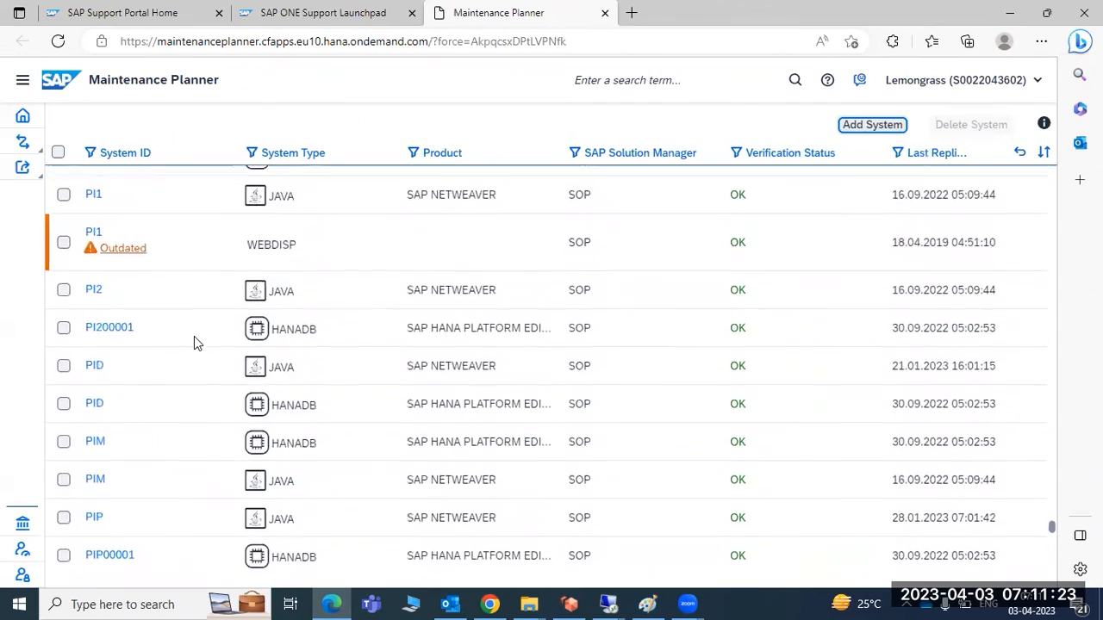
{"action": "scroll", "coordinate": [197, 343], "scroll_direction": "down", "scroll_amount": 10}
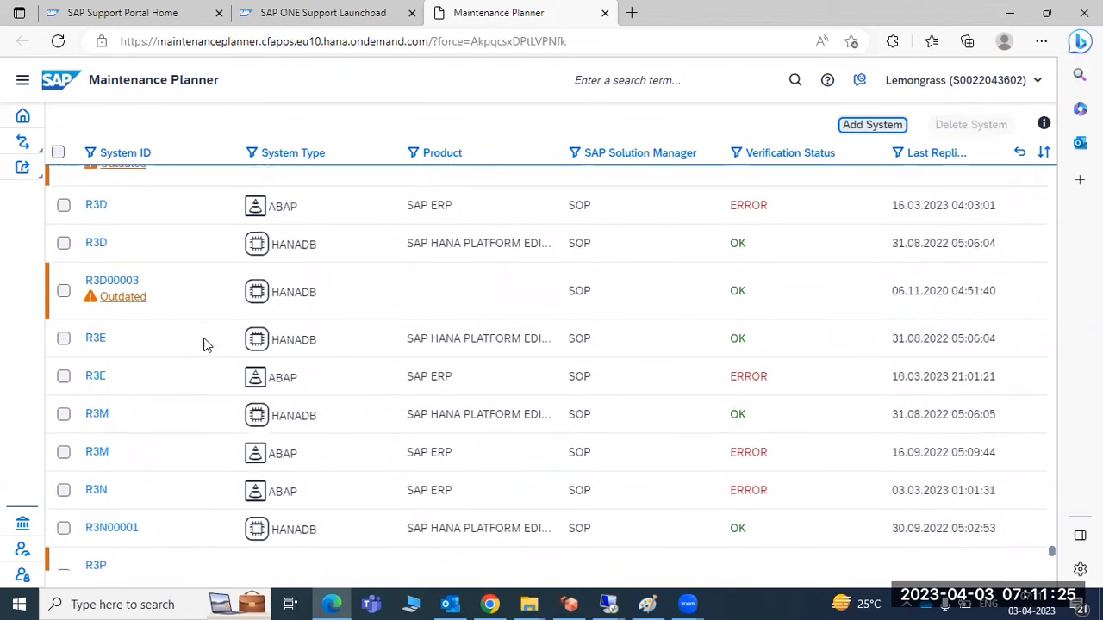
{"action": "scroll", "coordinate": [205, 342], "scroll_direction": "down", "scroll_amount": 5}
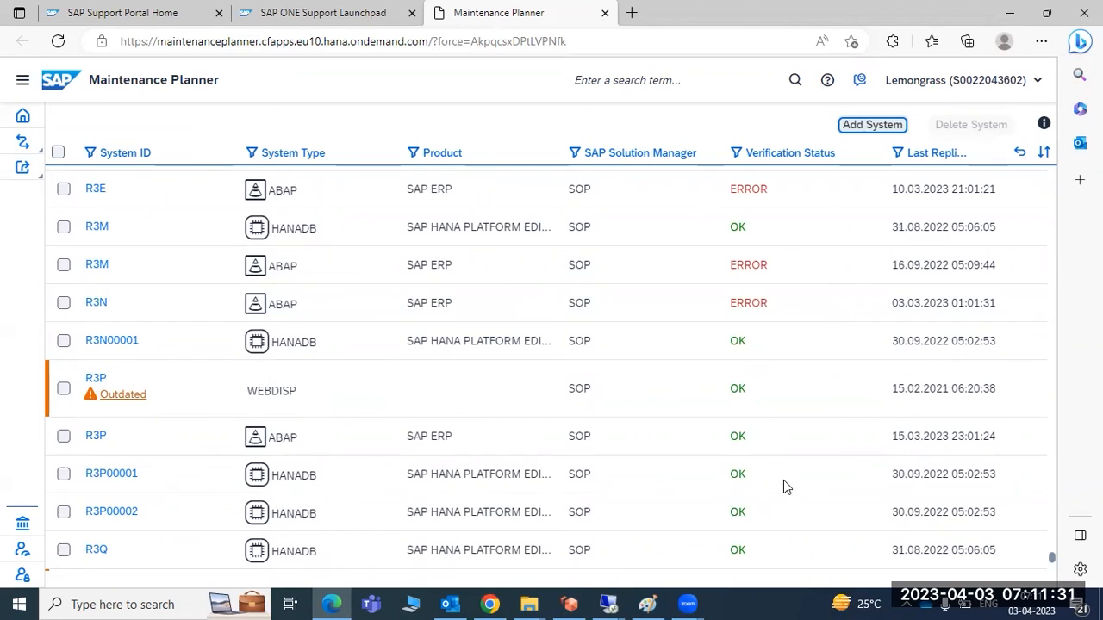
{"action": "scroll", "coordinate": [650, 466], "scroll_direction": "up", "scroll_amount": 15}
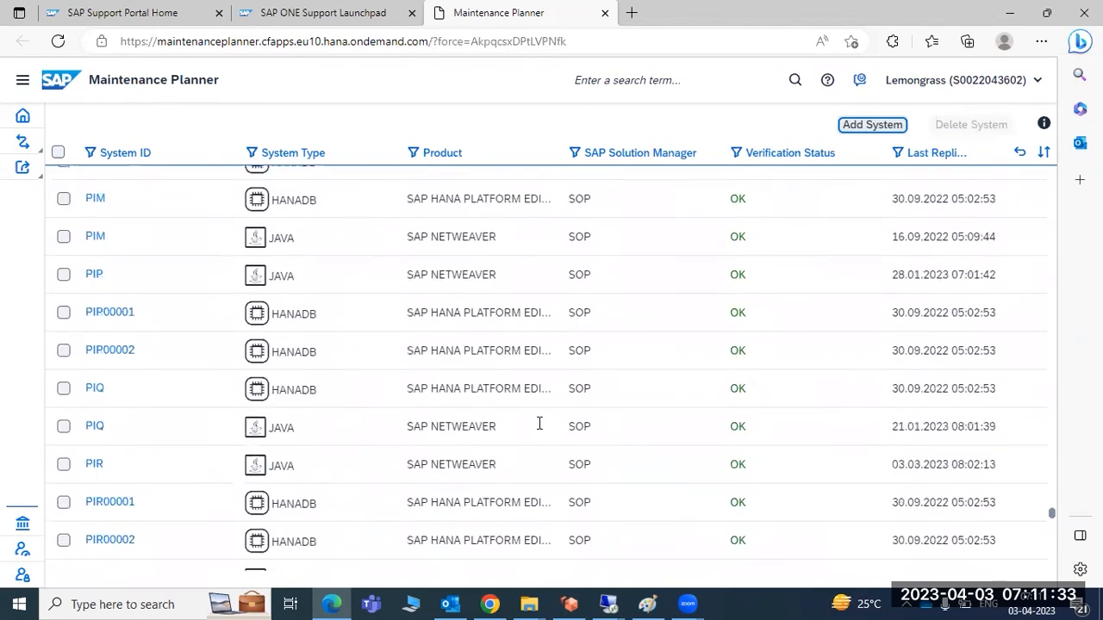
{"action": "scroll", "coordinate": [532, 429], "scroll_direction": "up", "scroll_amount": 10}
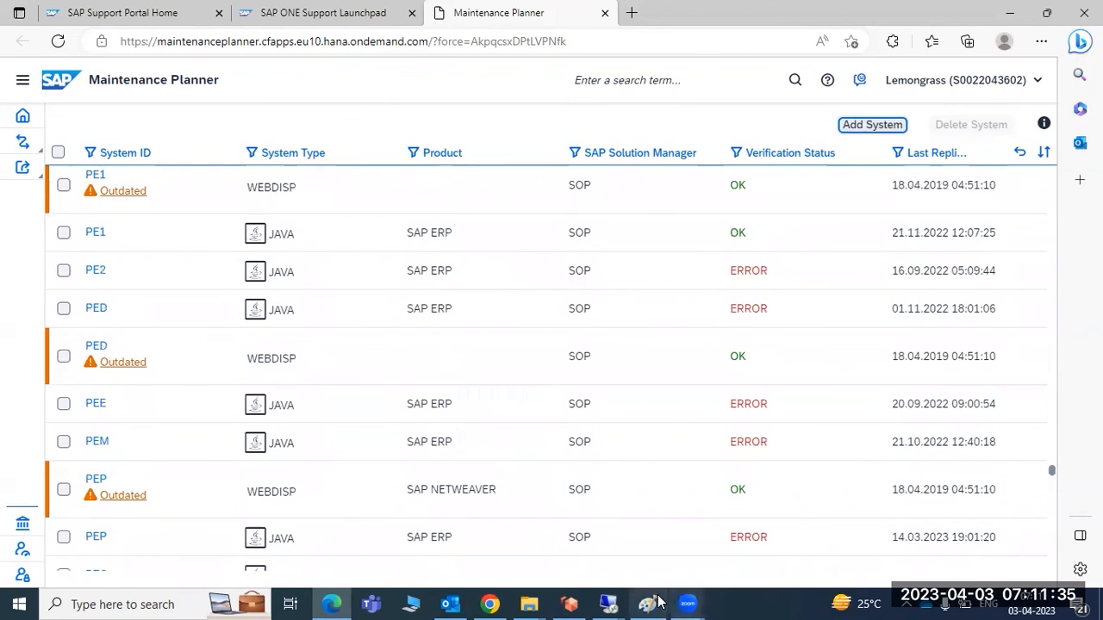
Step: End the Paint notes' 'download all at a time' line with a period
{"action": "left_click", "coordinate": [647, 604]}
{"action": "left_click", "coordinate": [836, 439]}
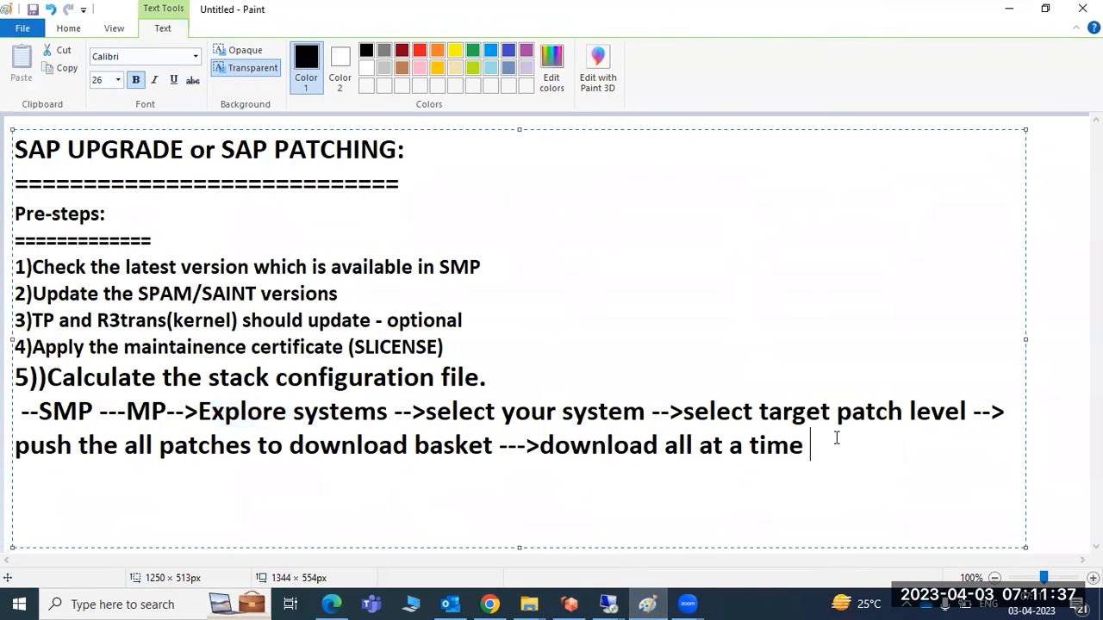
{"action": "type", "text": "."}
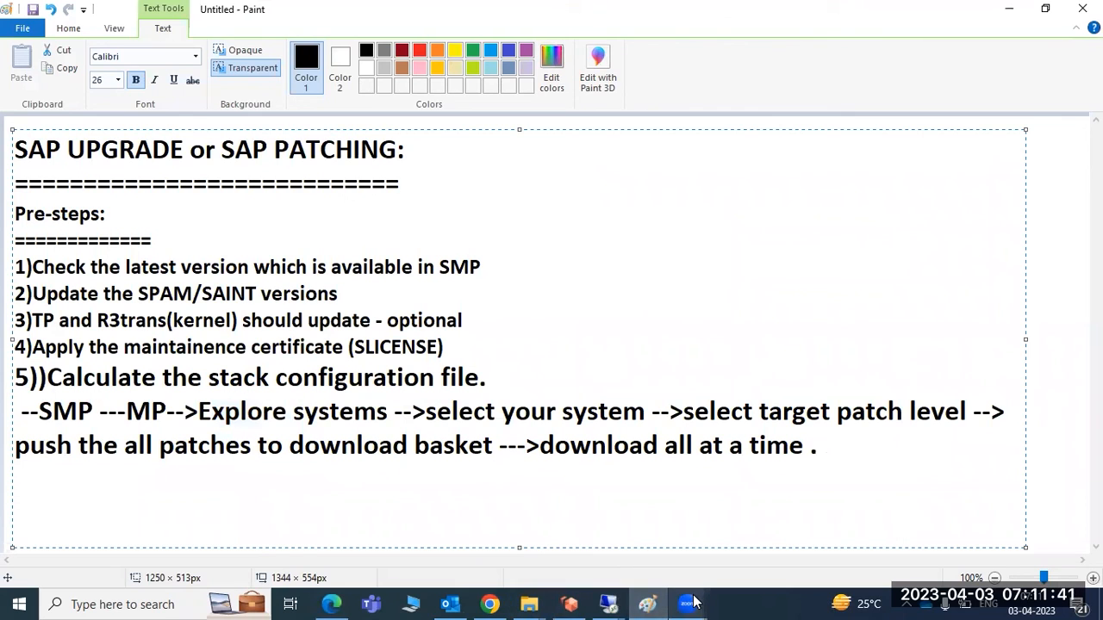
{"action": "left_click", "coordinate": [331, 604]}
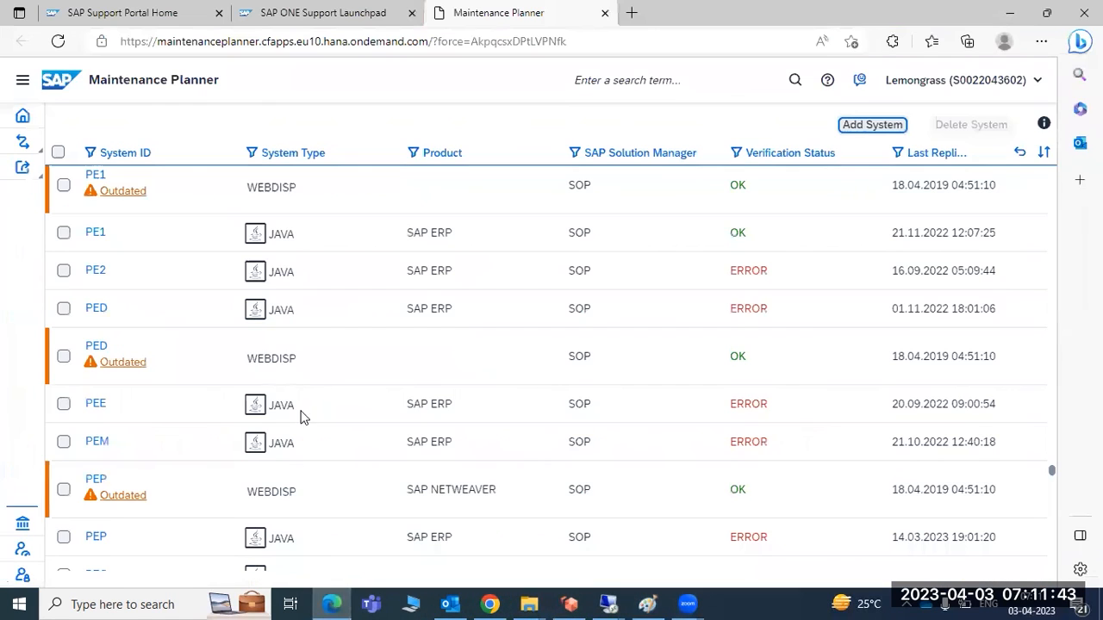
{"action": "scroll", "coordinate": [152, 376], "scroll_direction": "down", "scroll_amount": 1}
{"action": "scroll", "coordinate": [159, 384], "scroll_direction": "down", "scroll_amount": 15}
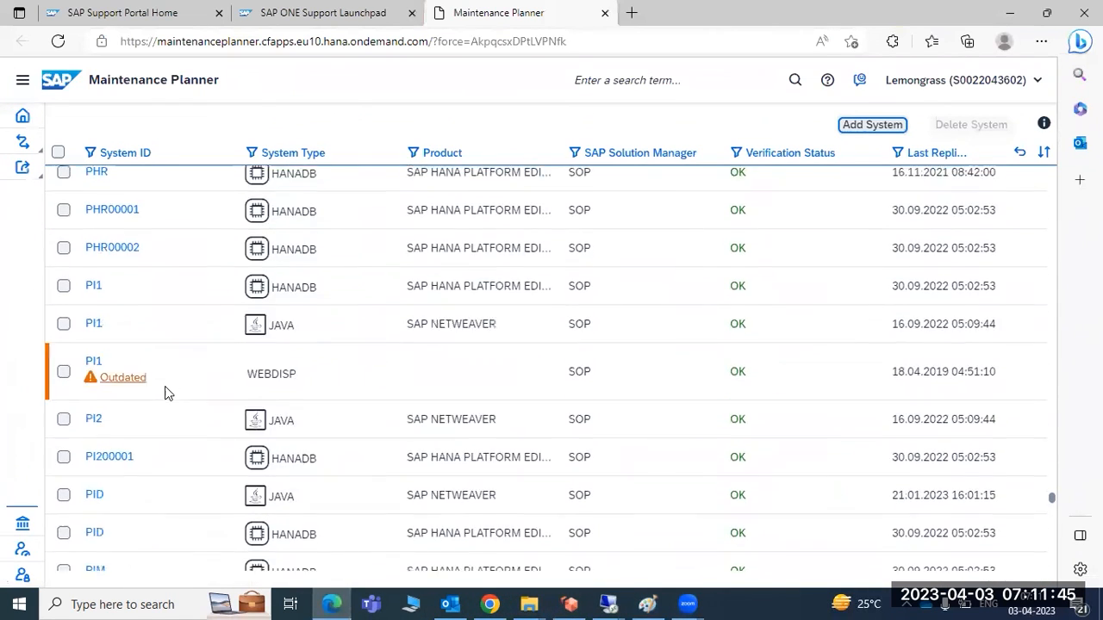
{"action": "scroll", "coordinate": [167, 399], "scroll_direction": "down", "scroll_amount": 10}
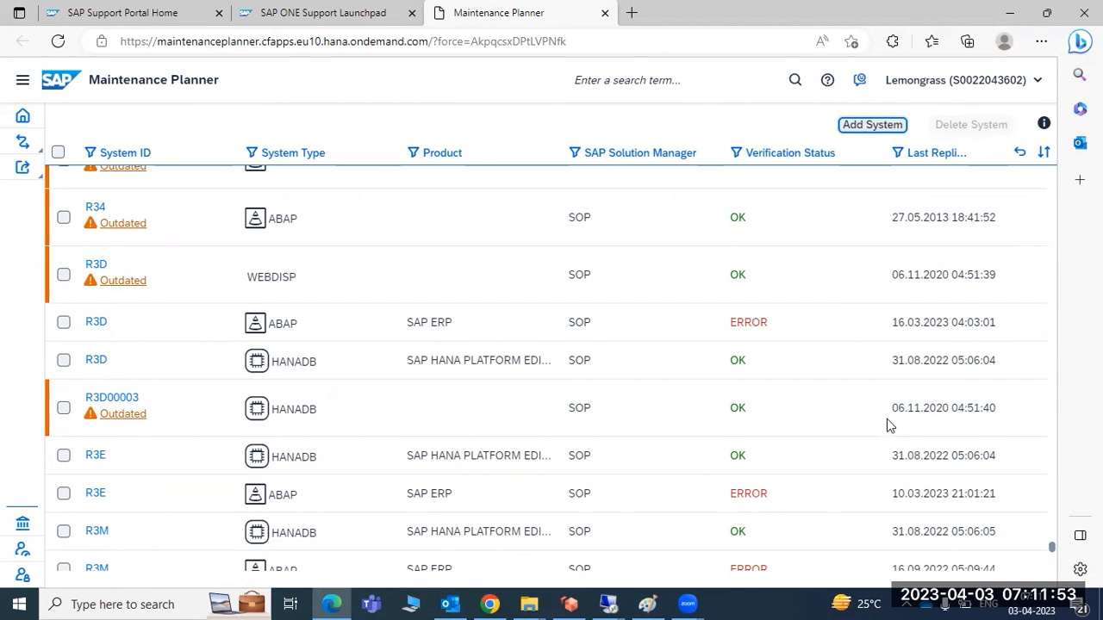
{"action": "left_click", "coordinate": [319, 13]}
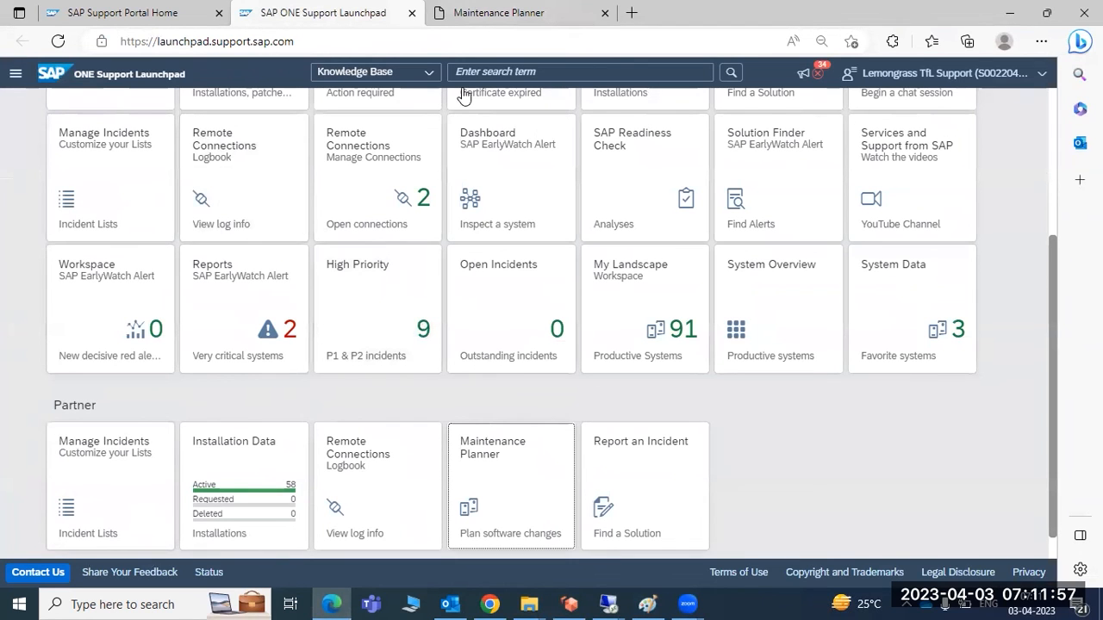
{"action": "key", "text": "ctrl+Tab"}
{"action": "scroll", "coordinate": [226, 462], "scroll_direction": "down", "scroll_amount": 6}
{"action": "scroll", "coordinate": [269, 441], "scroll_direction": "down", "scroll_amount": 15}
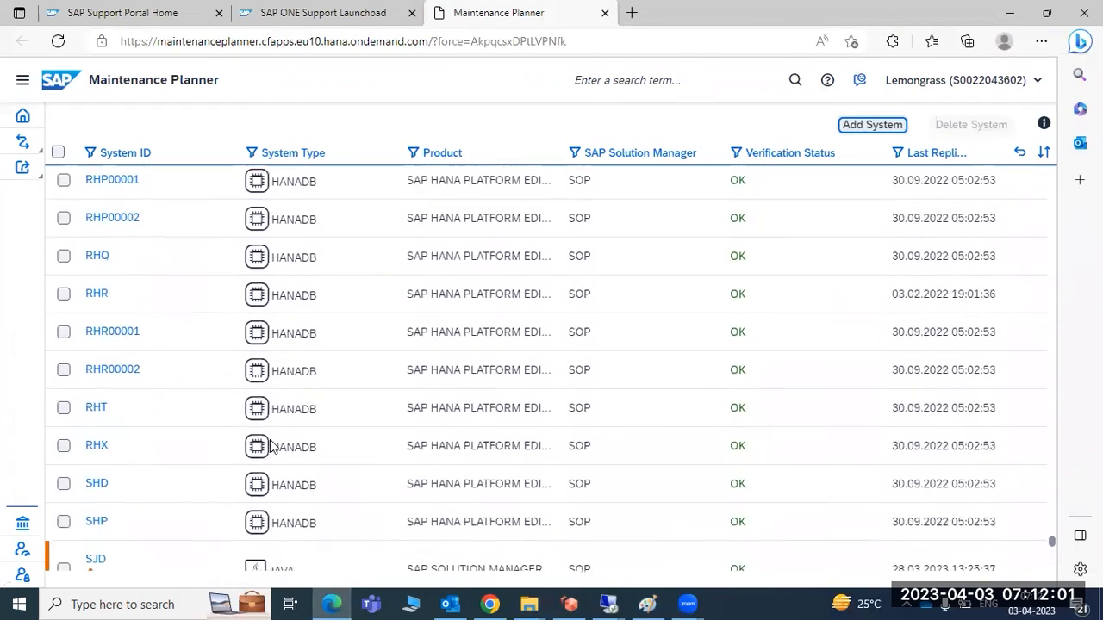
{"action": "scroll", "coordinate": [285, 441], "scroll_direction": "down", "scroll_amount": 10}
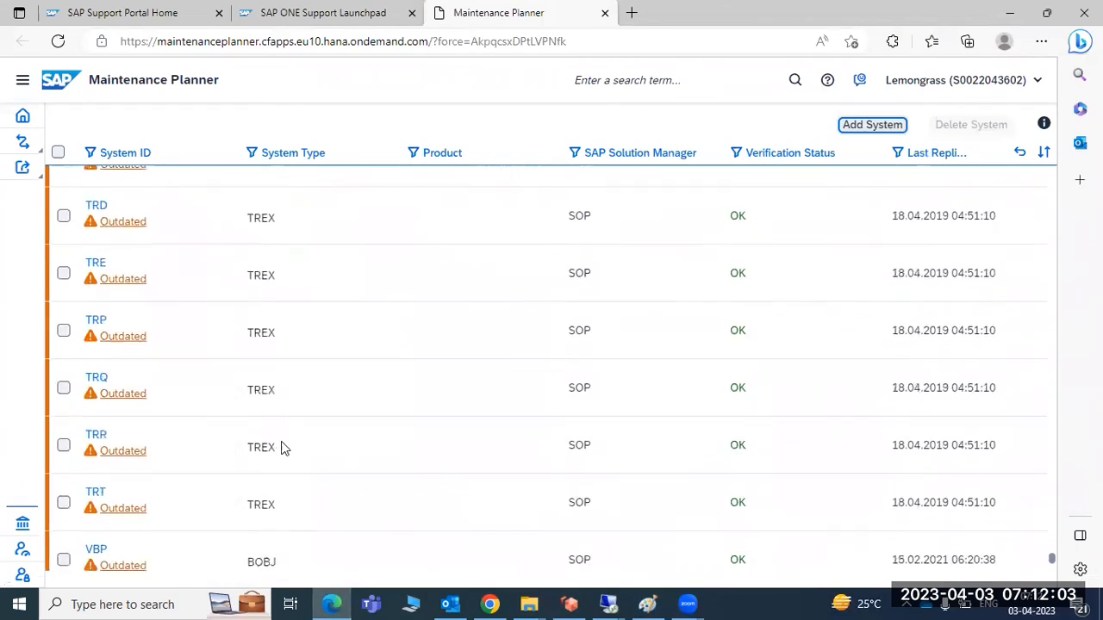
{"action": "scroll", "coordinate": [382, 435], "scroll_direction": "up", "scroll_amount": 8}
{"action": "scroll", "coordinate": [382, 435], "scroll_direction": "up", "scroll_amount": 5}
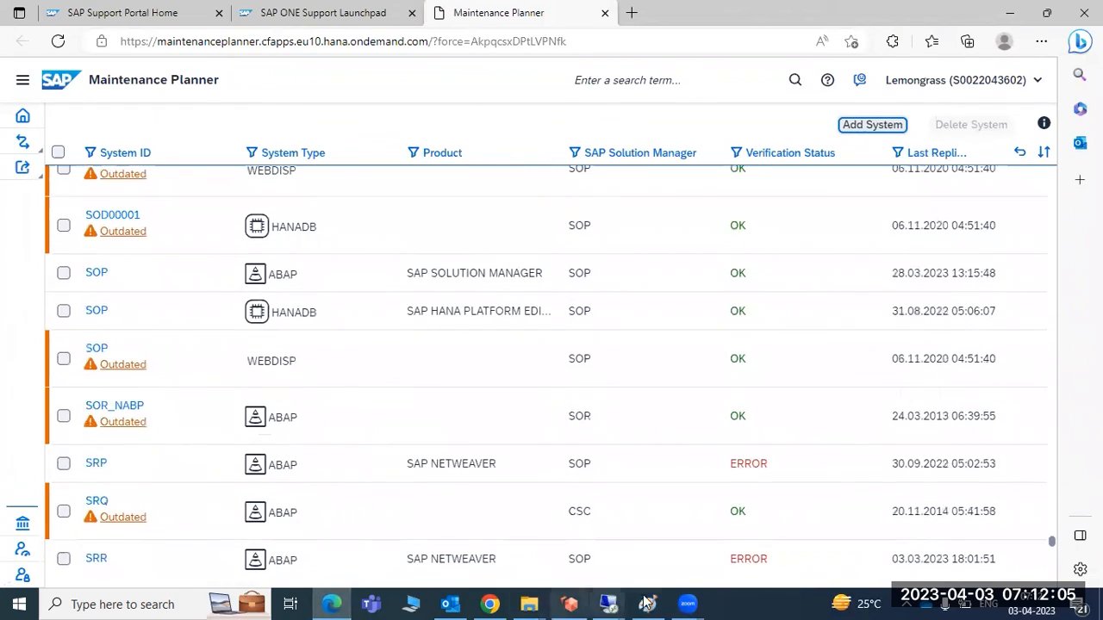
{"action": "mouse_move", "coordinate": [608, 603]}
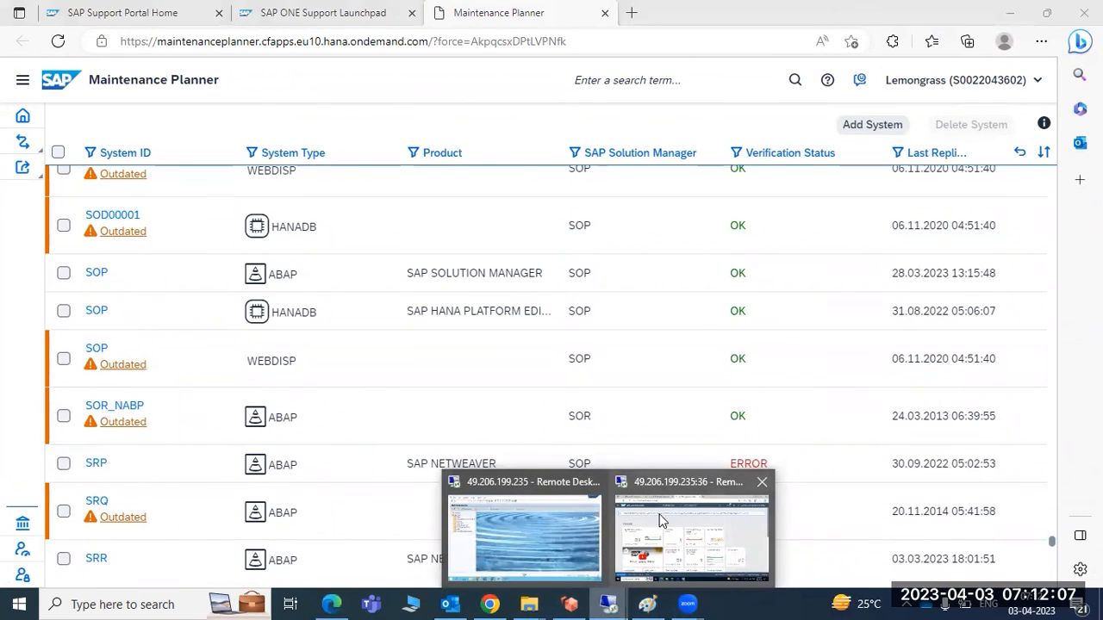
Step: View the Launchpad and SAP Easy Access remote sessions, minimizing each one again
{"action": "left_click", "coordinate": [669, 530]}
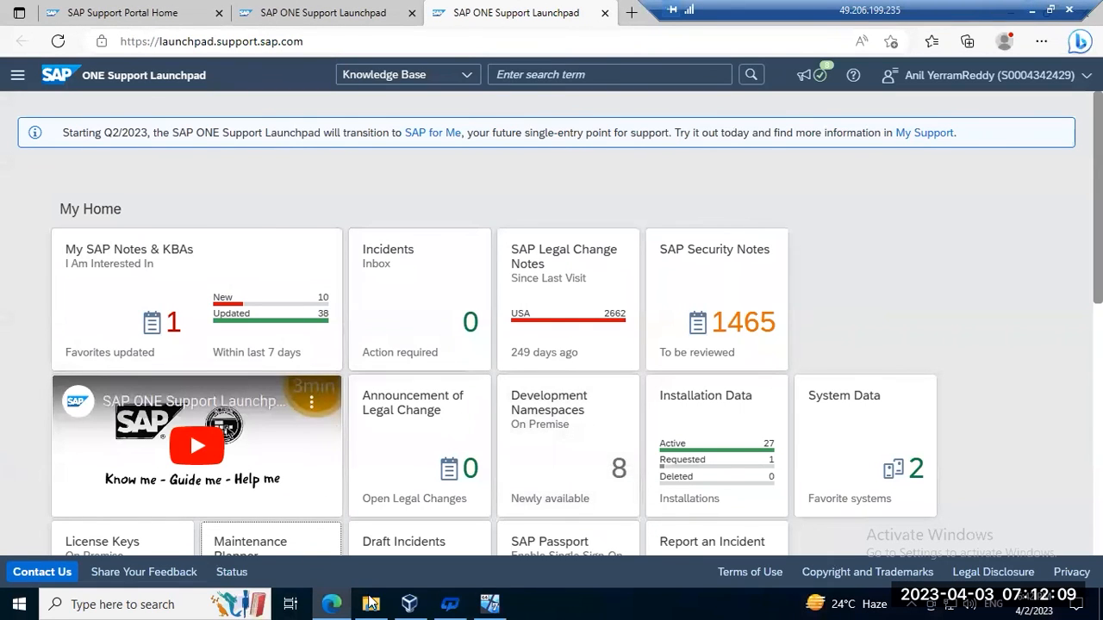
{"action": "mouse_move", "coordinate": [489, 603]}
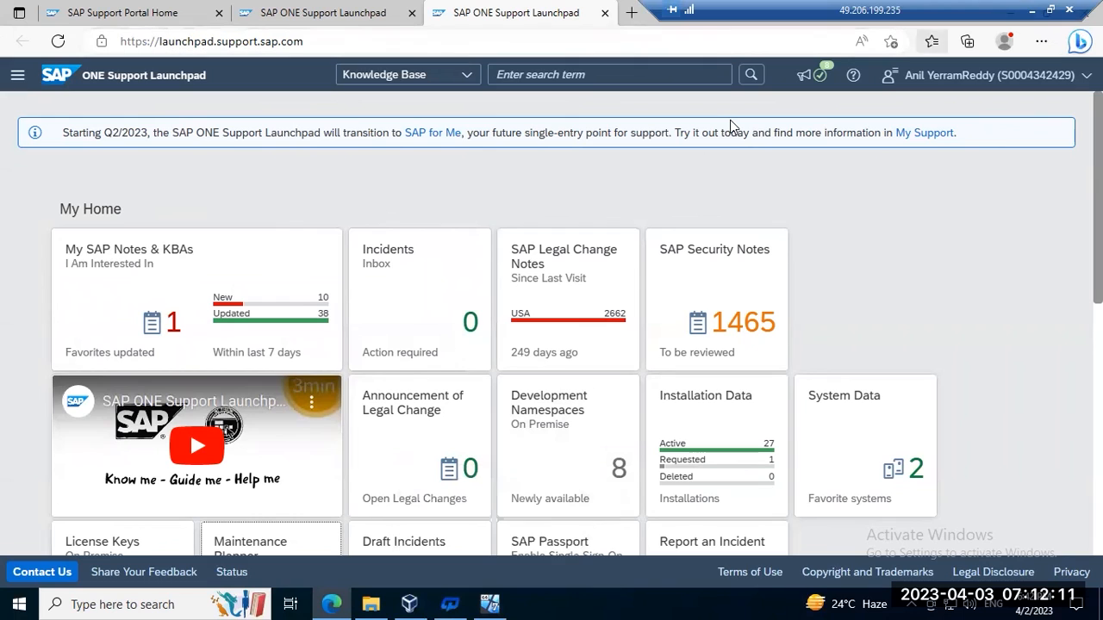
{"action": "left_click", "coordinate": [922, 13]}
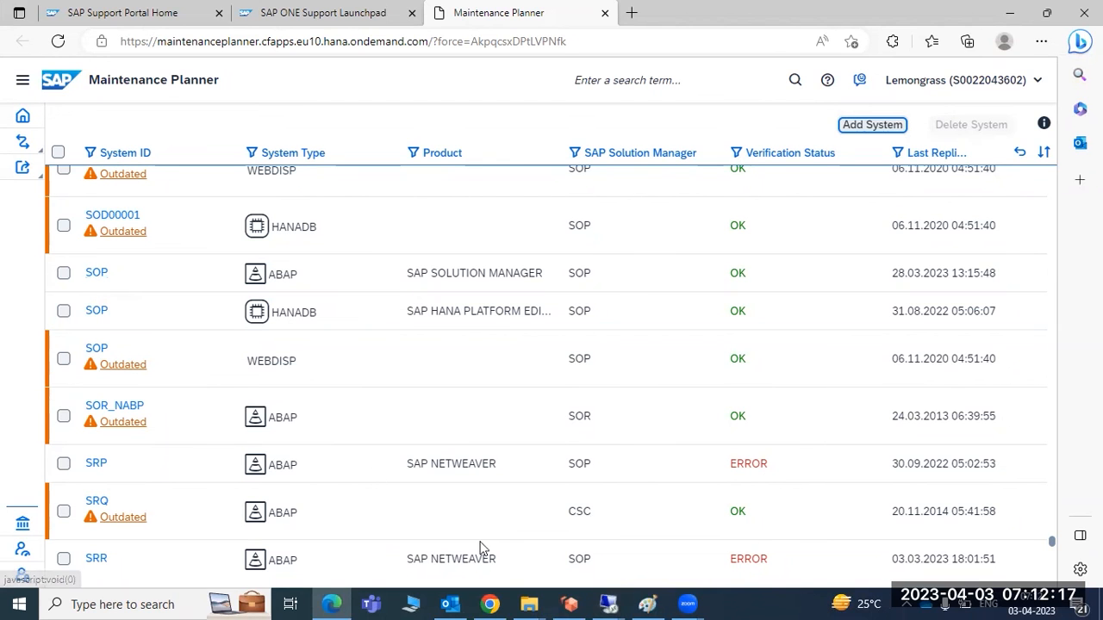
{"action": "left_click", "coordinate": [607, 604]}
{"action": "left_click", "coordinate": [575, 569]}
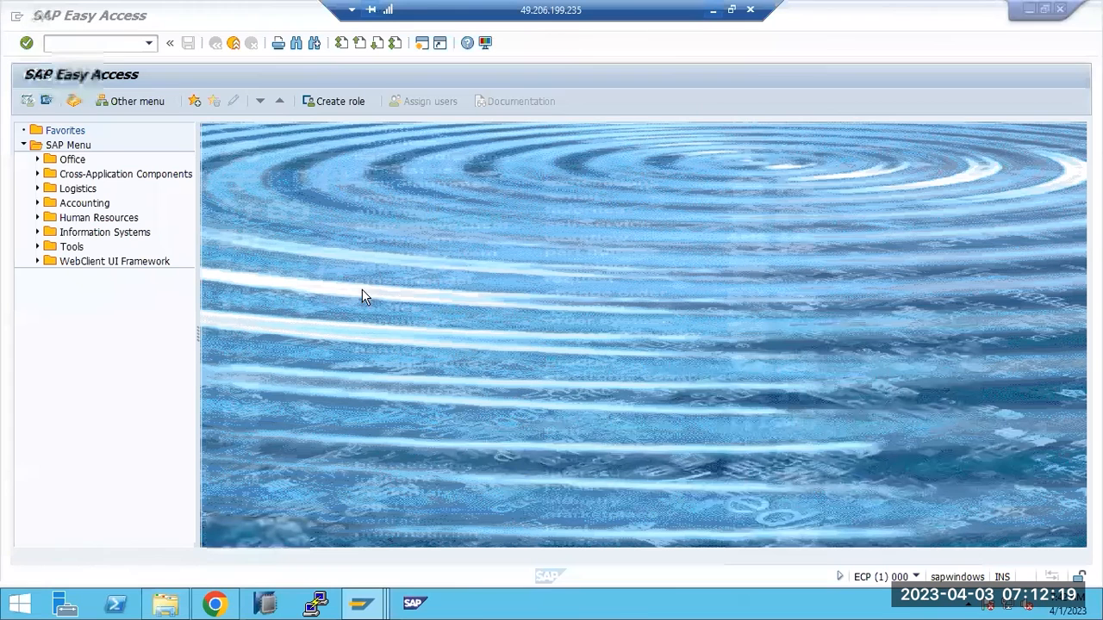
{"action": "left_click", "coordinate": [78, 43]}
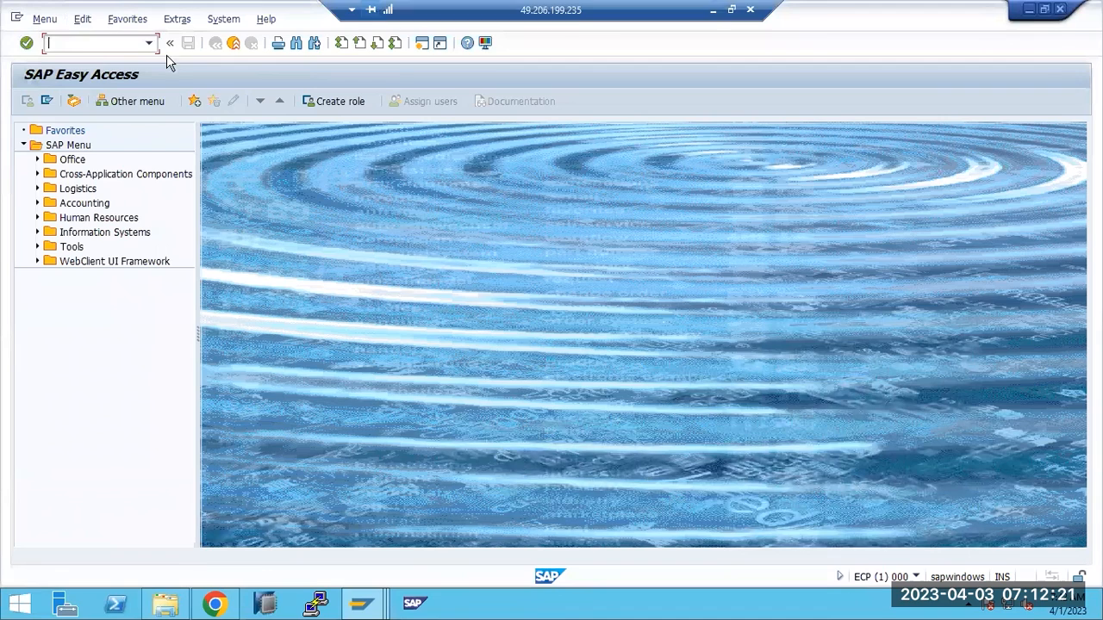
{"action": "left_click", "coordinate": [712, 10]}
{"action": "left_click", "coordinate": [648, 603]}
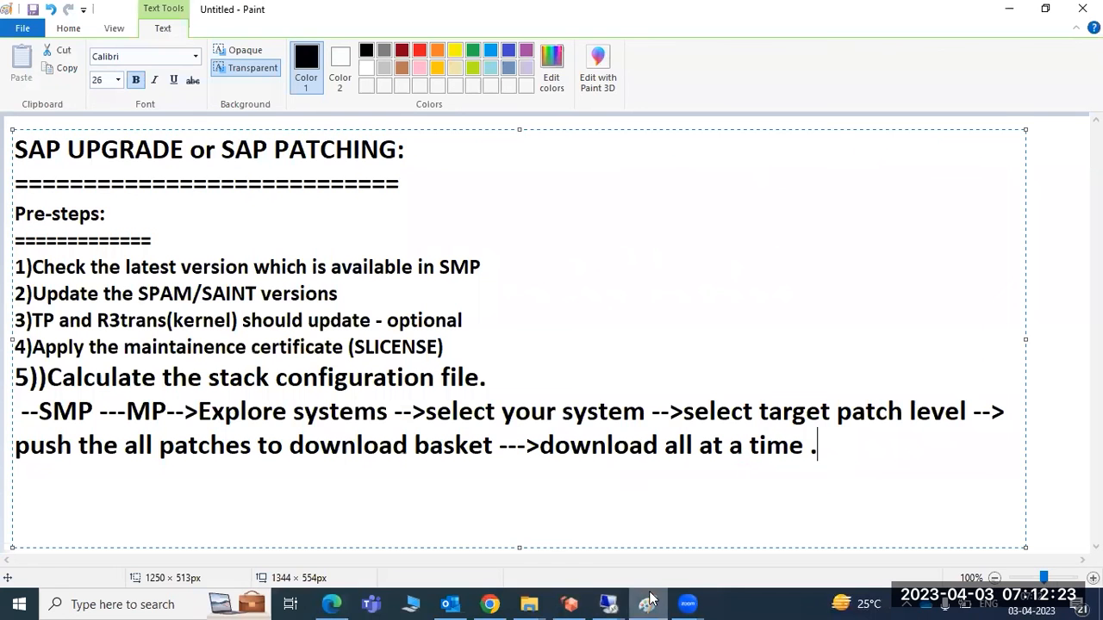
{"action": "left_click", "coordinate": [300, 483]}
{"action": "key", "text": "Return"}
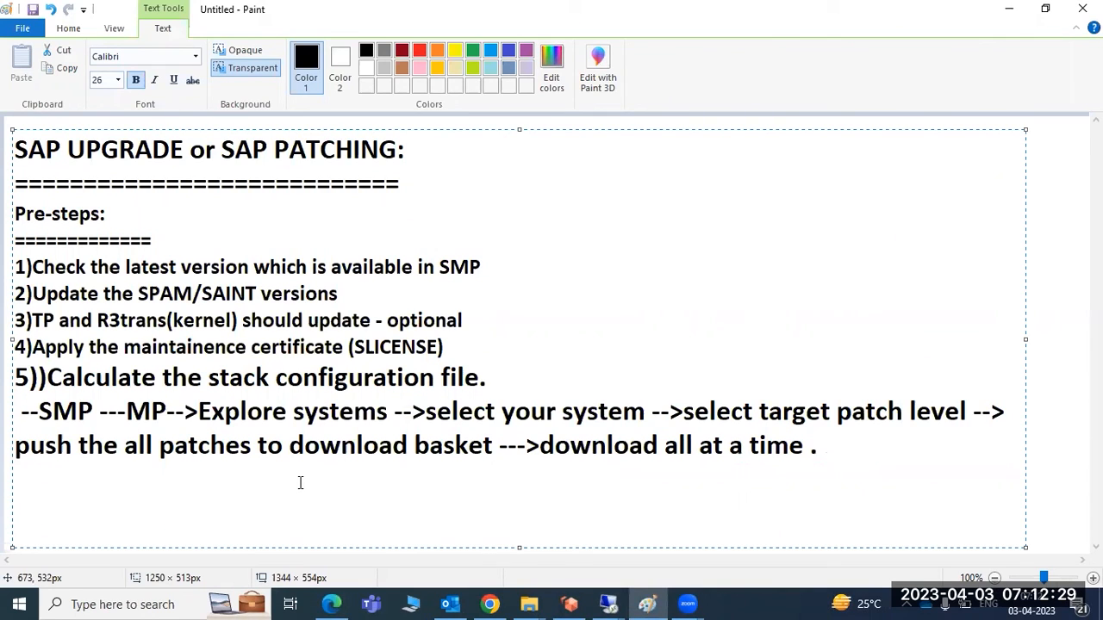
{"action": "type", "text": "If"}
{"action": "key", "text": "BackSpace"}
{"action": "key", "text": "BackSpace"}
{"action": "key", "text": "BackSpace"}
{"action": "left_click_drag", "start_coordinate": [64, 475], "coordinate": [93, 470]}
{"action": "left_click", "coordinate": [17, 219]}
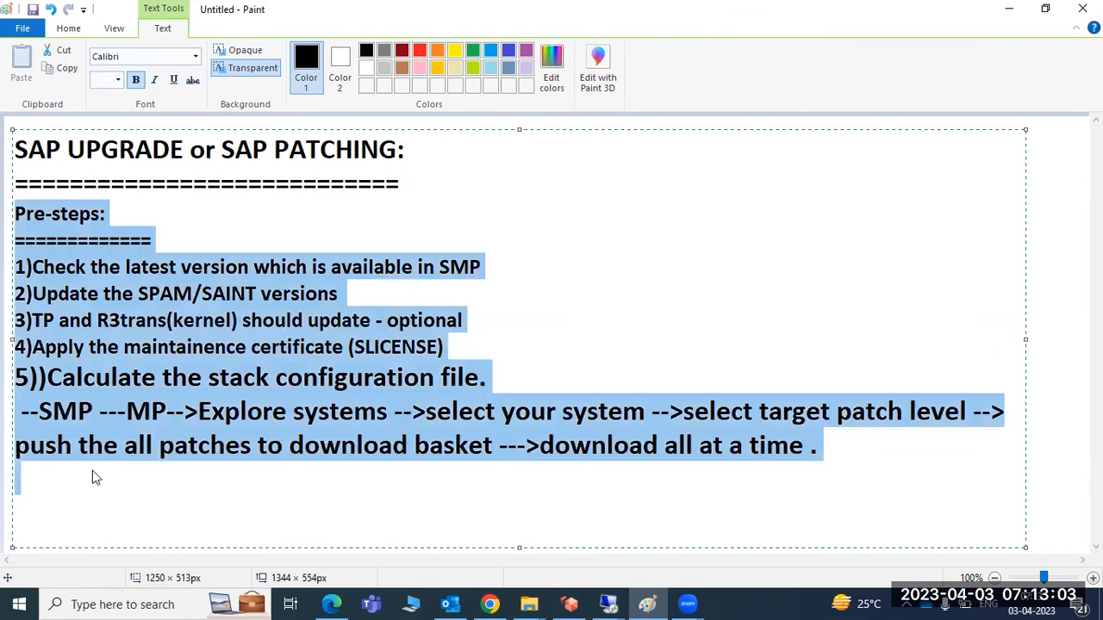
{"action": "left_click", "coordinate": [92, 471]}
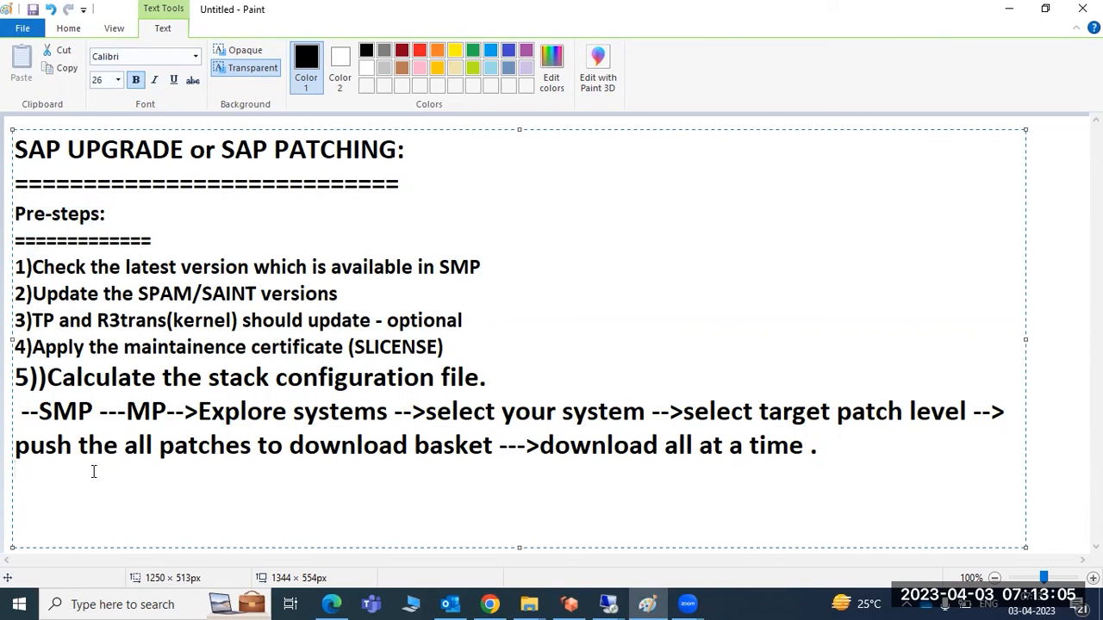
{"action": "left_click_drag", "start_coordinate": [69, 485], "coordinate": [26, 472]}
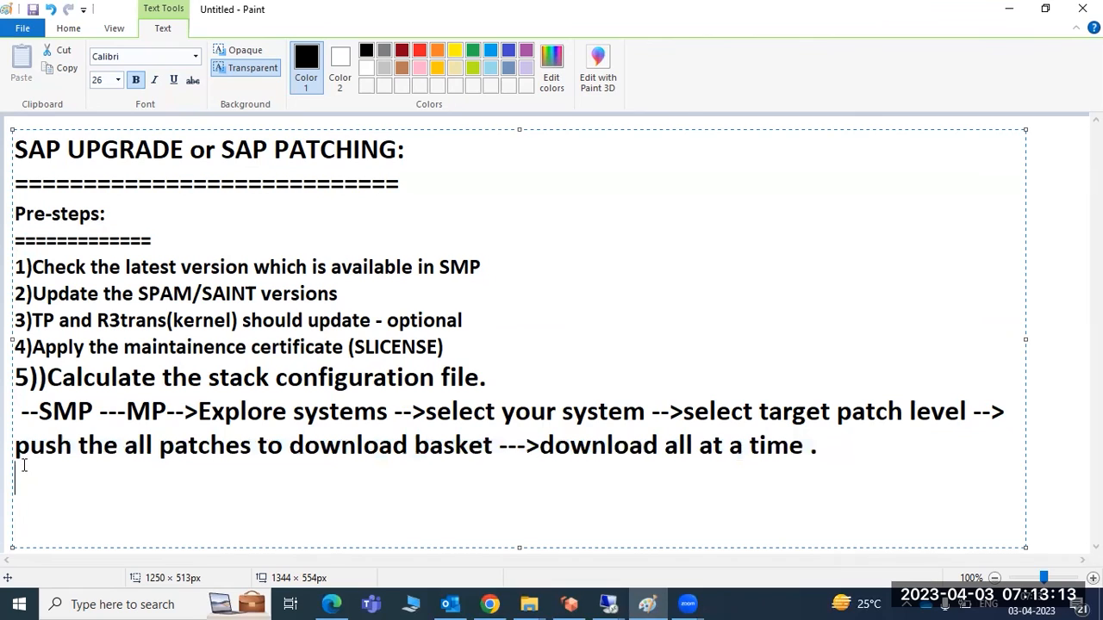